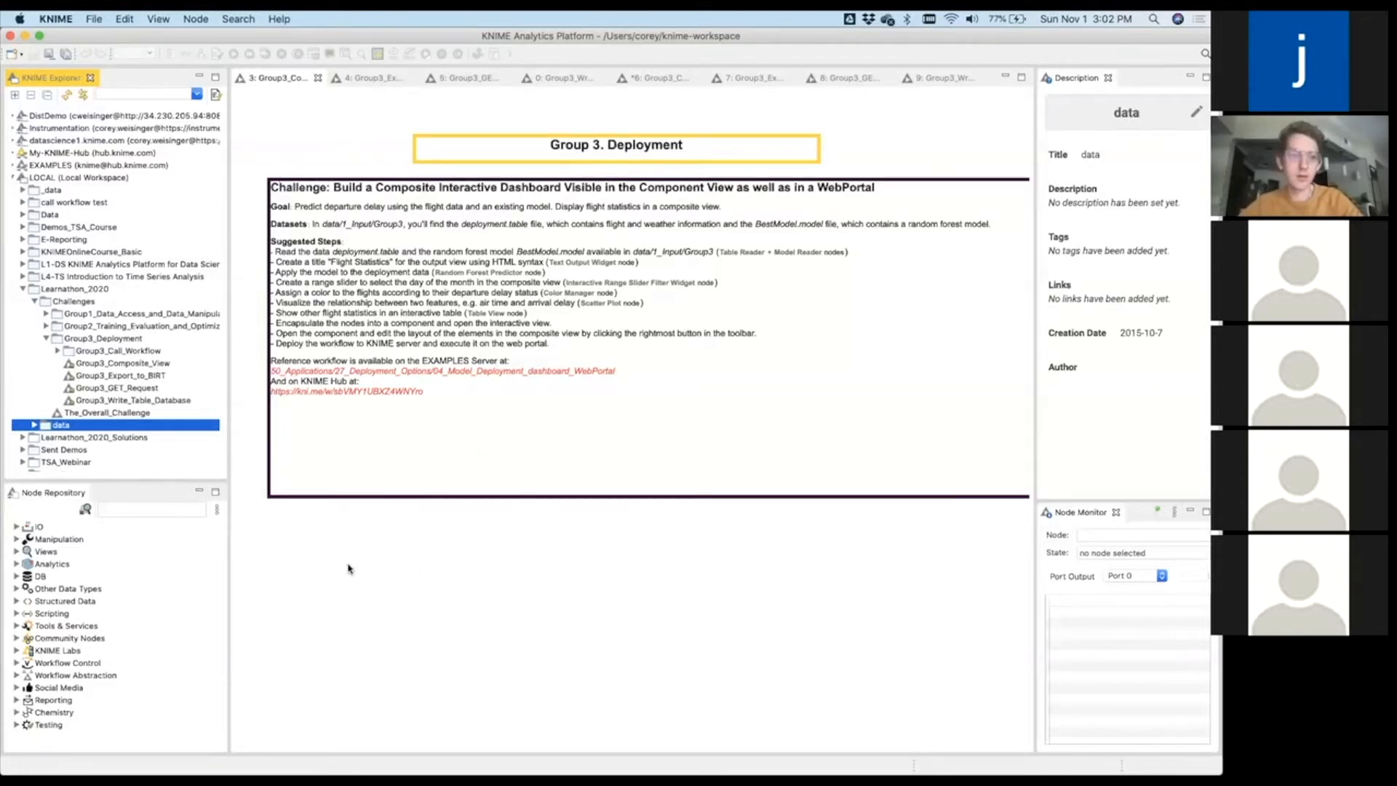
Expand the Learnathon_2020 data folder down to 1_Input/Group3 and select the deployment.table file.
click(34, 425)
scroll(93, 457, down, 2)
scroll(93, 456, down, 1)
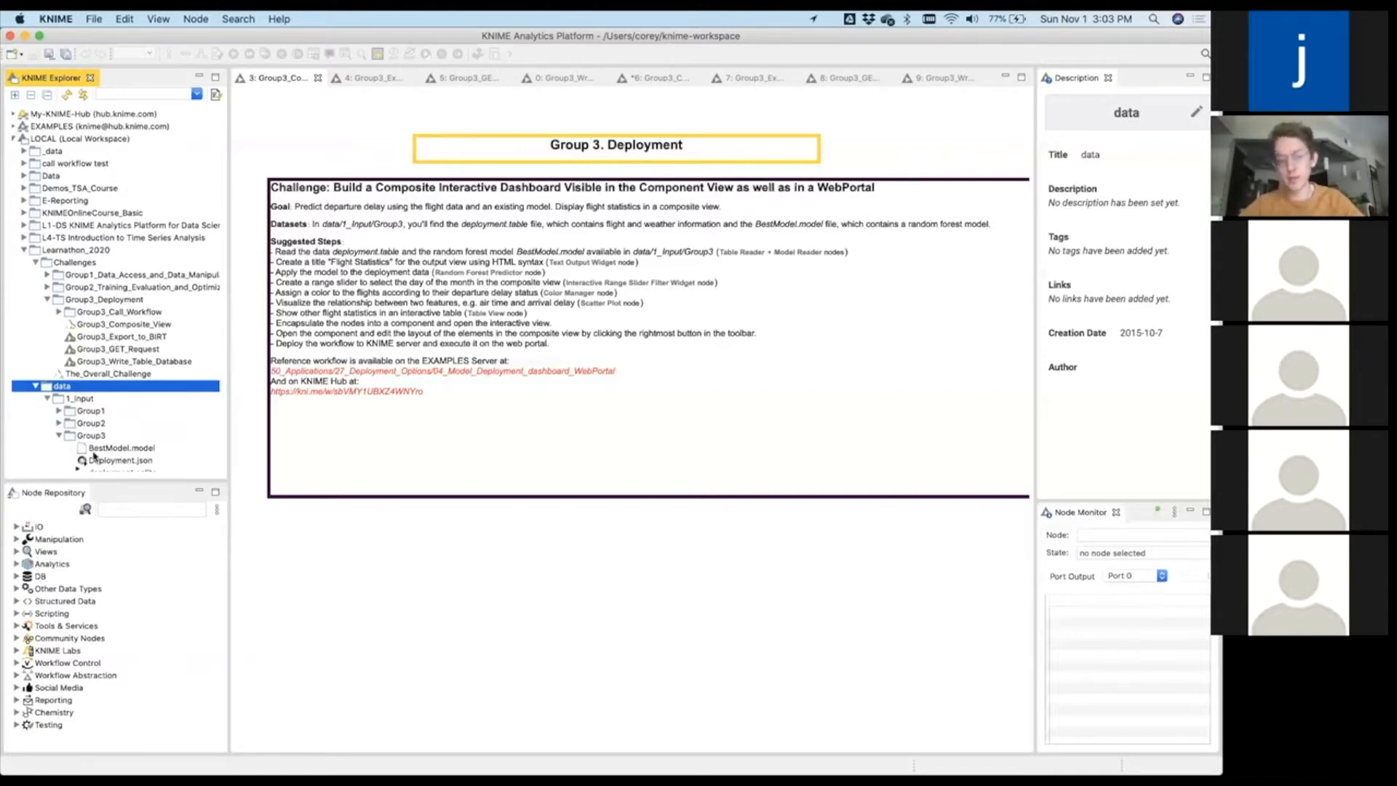
scroll(93, 457, right, 1)
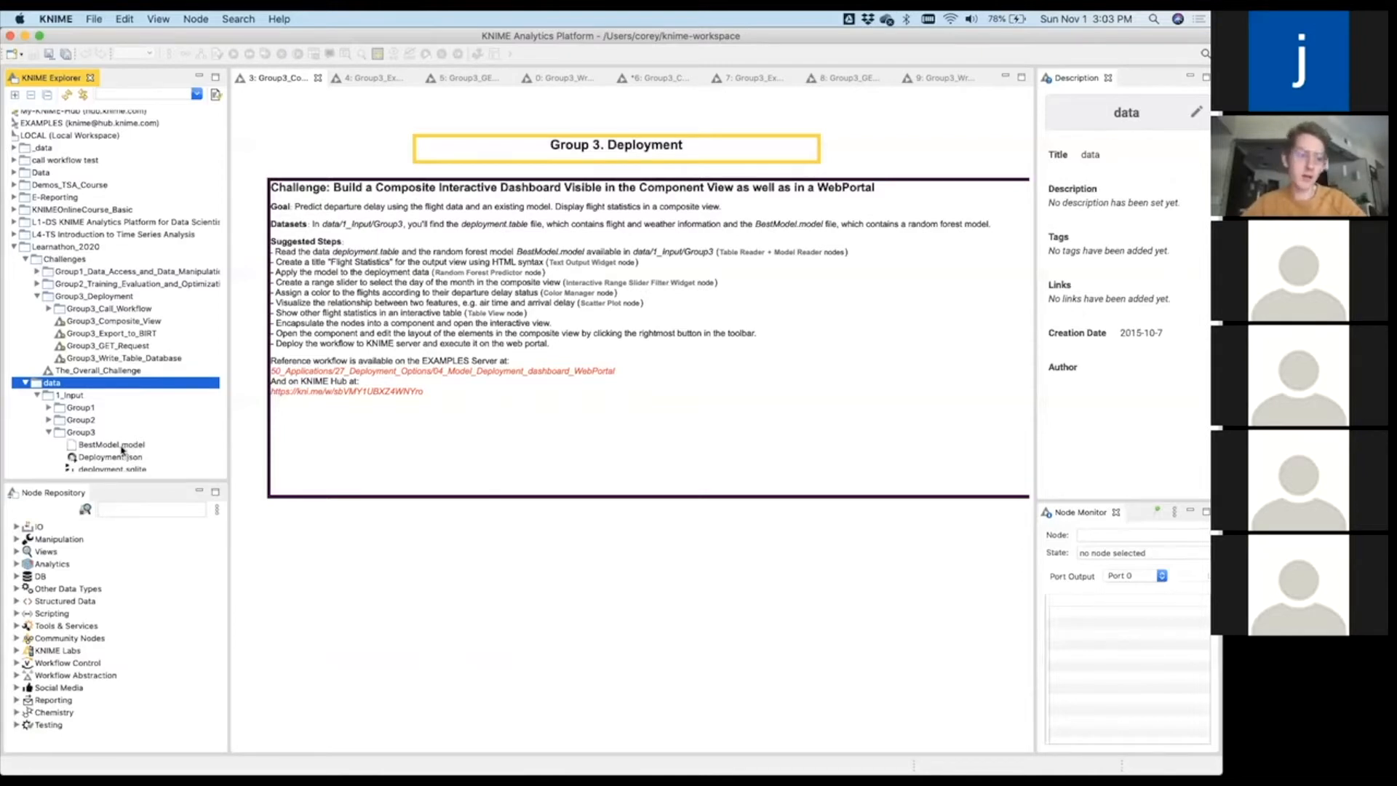
click(123, 446)
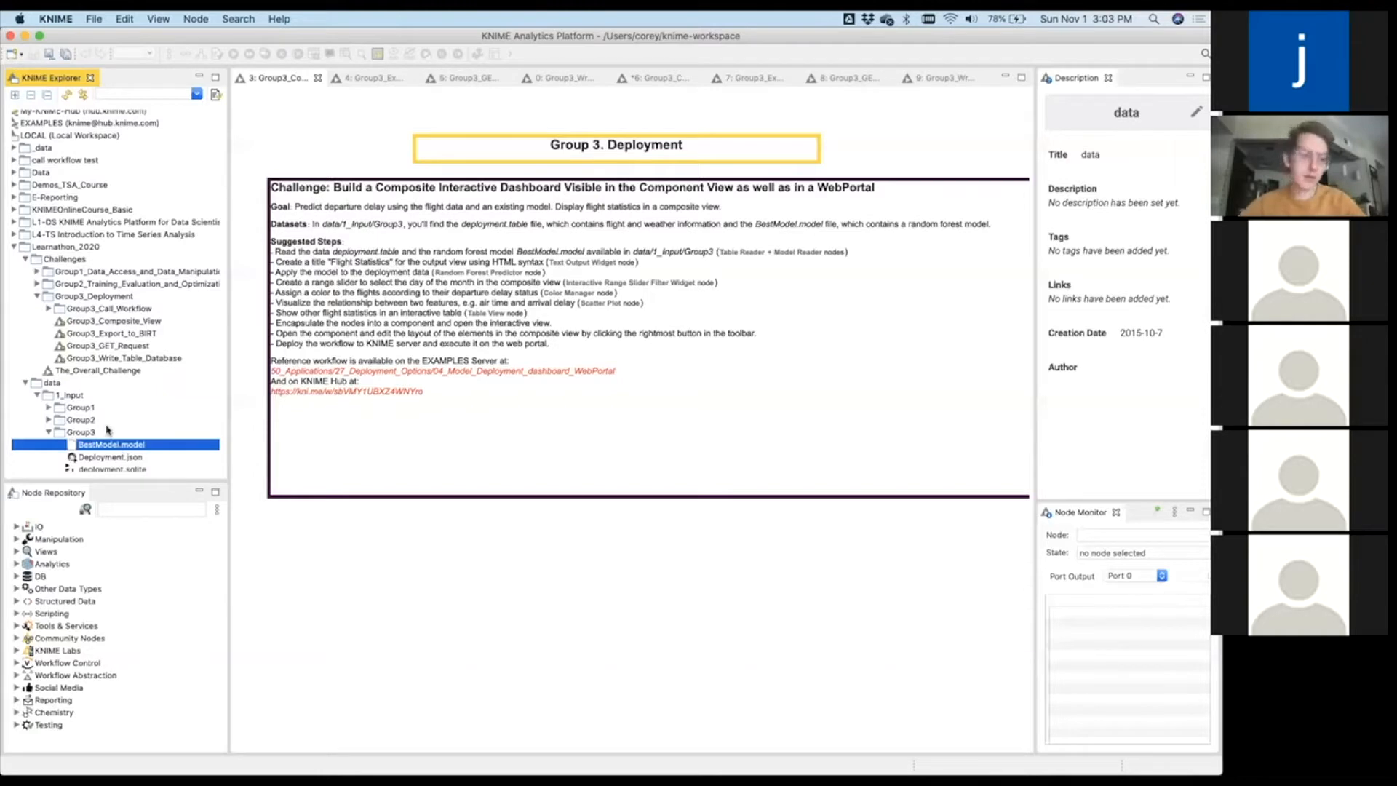
scroll(107, 430, down, 1)
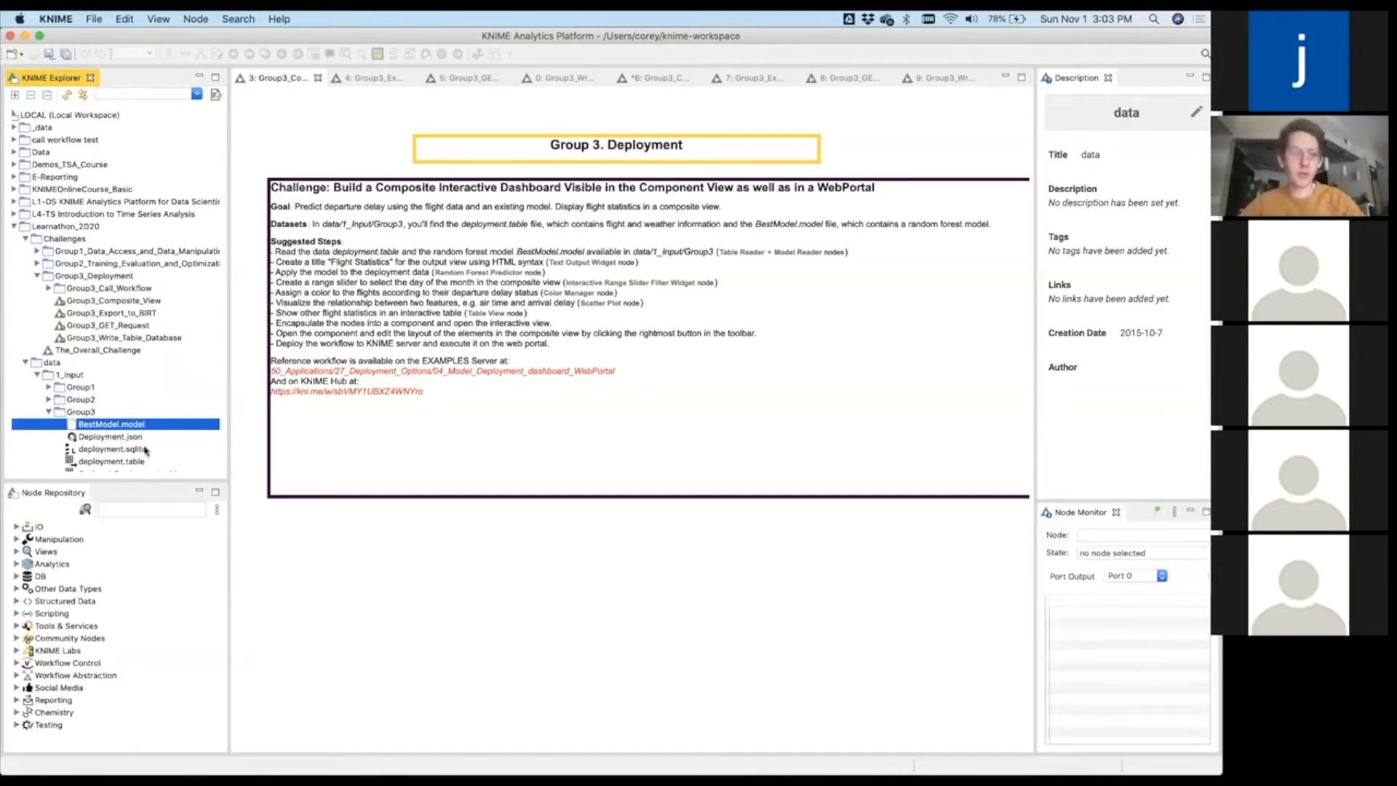
scroll(132, 441, down, 1)
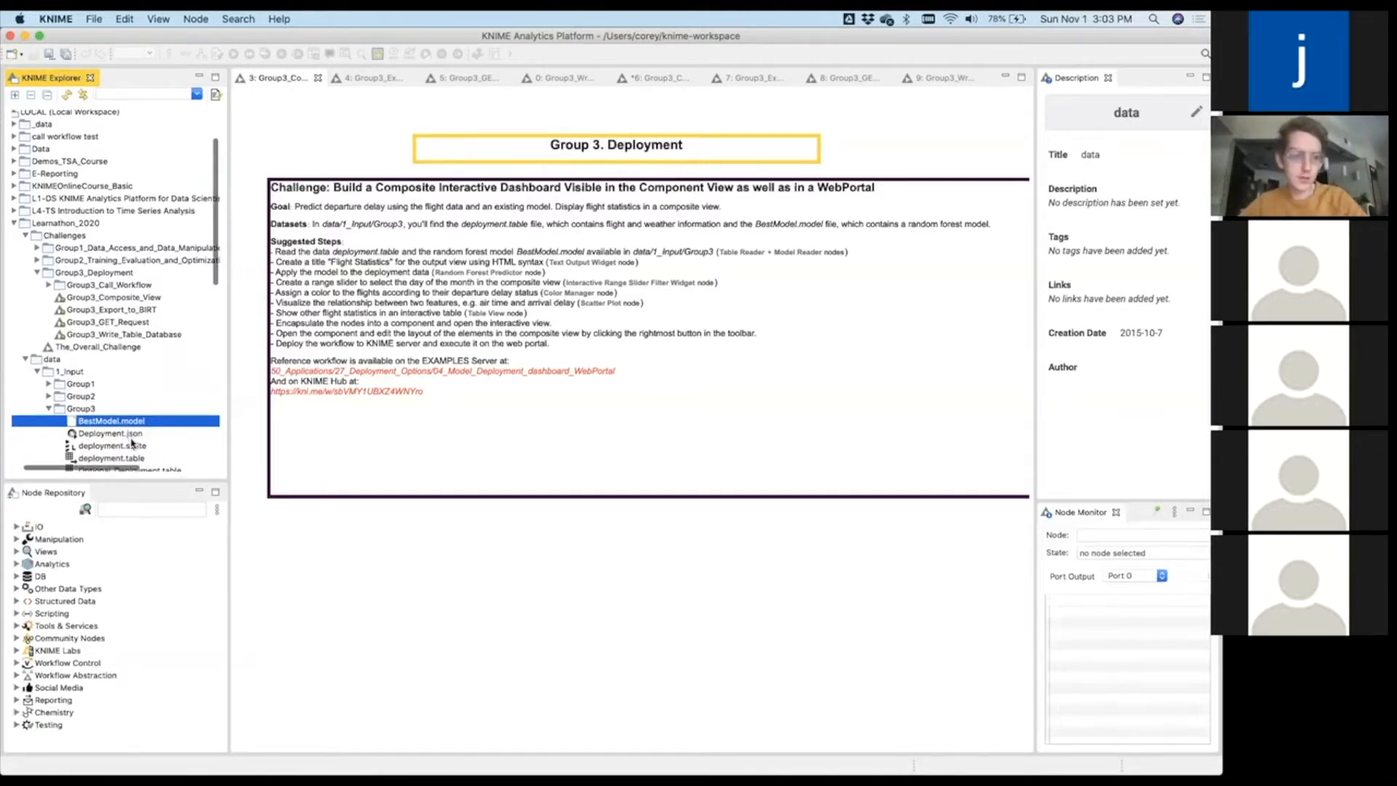
scroll(132, 440, down, 1)
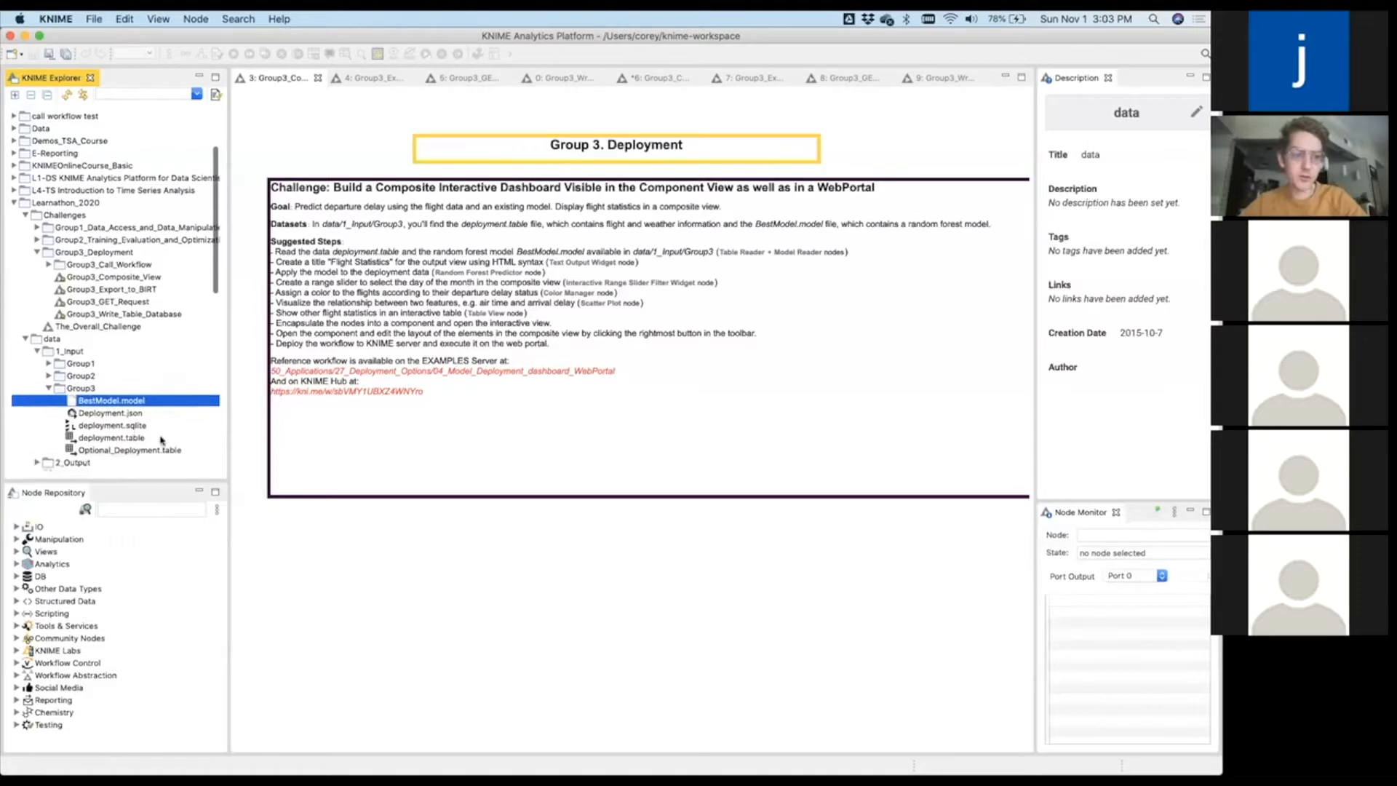
click(132, 440)
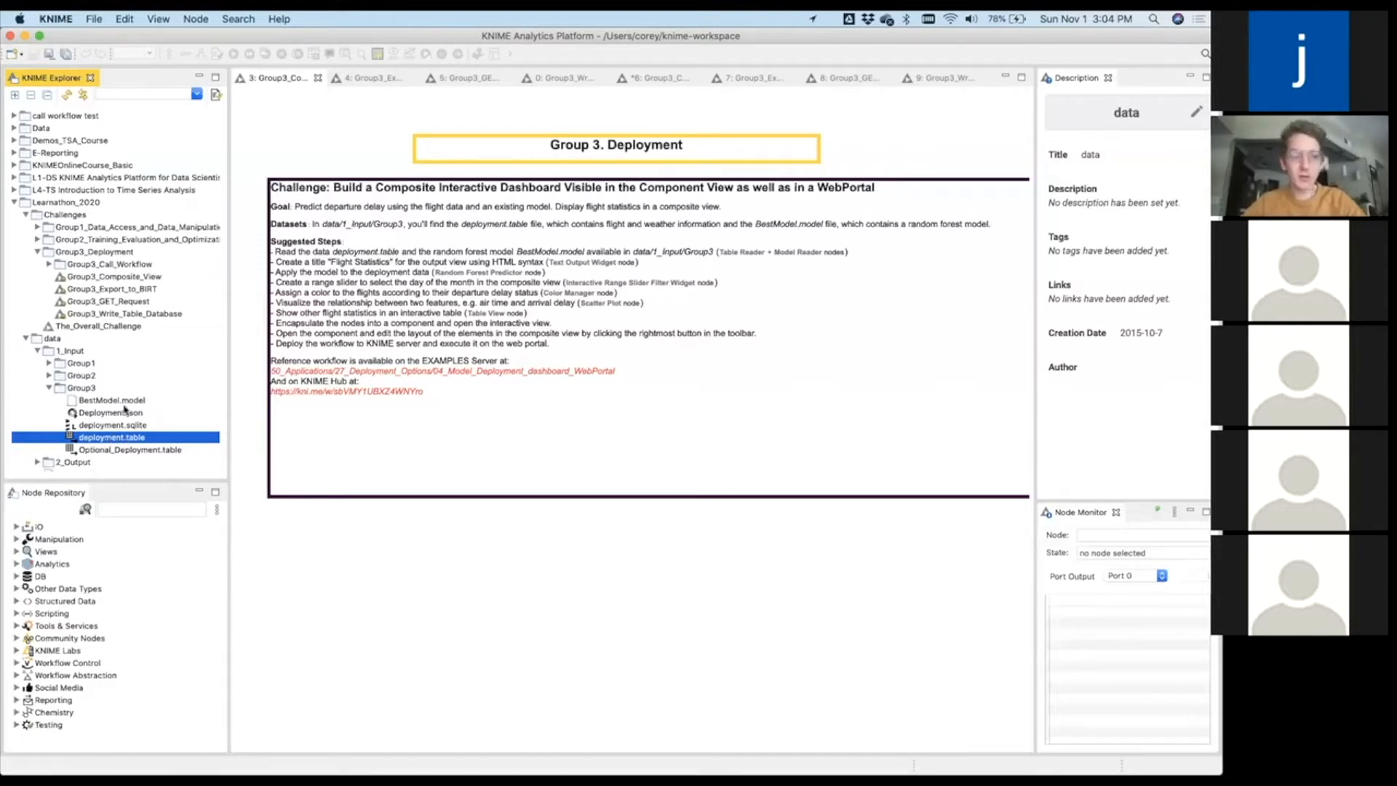
click(124, 510)
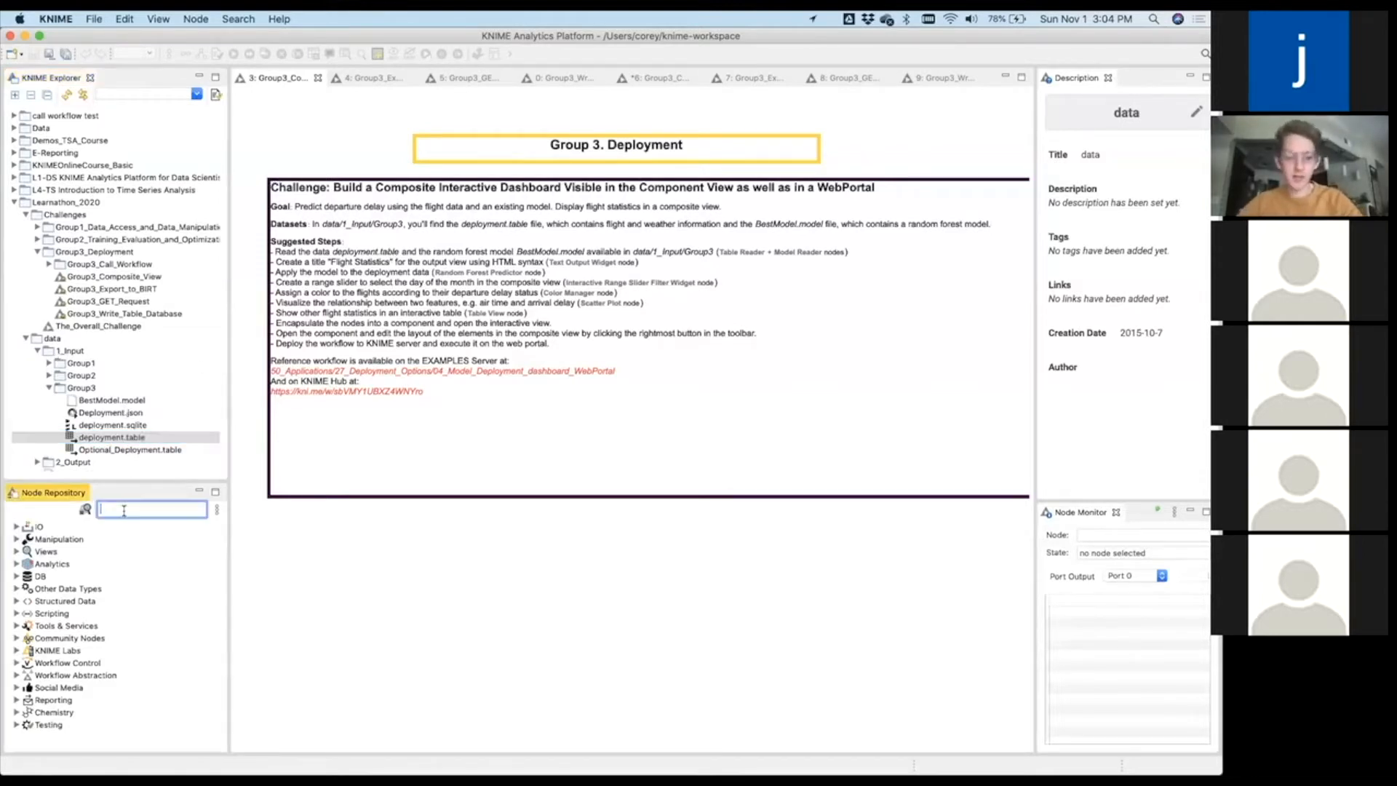
text(table read)
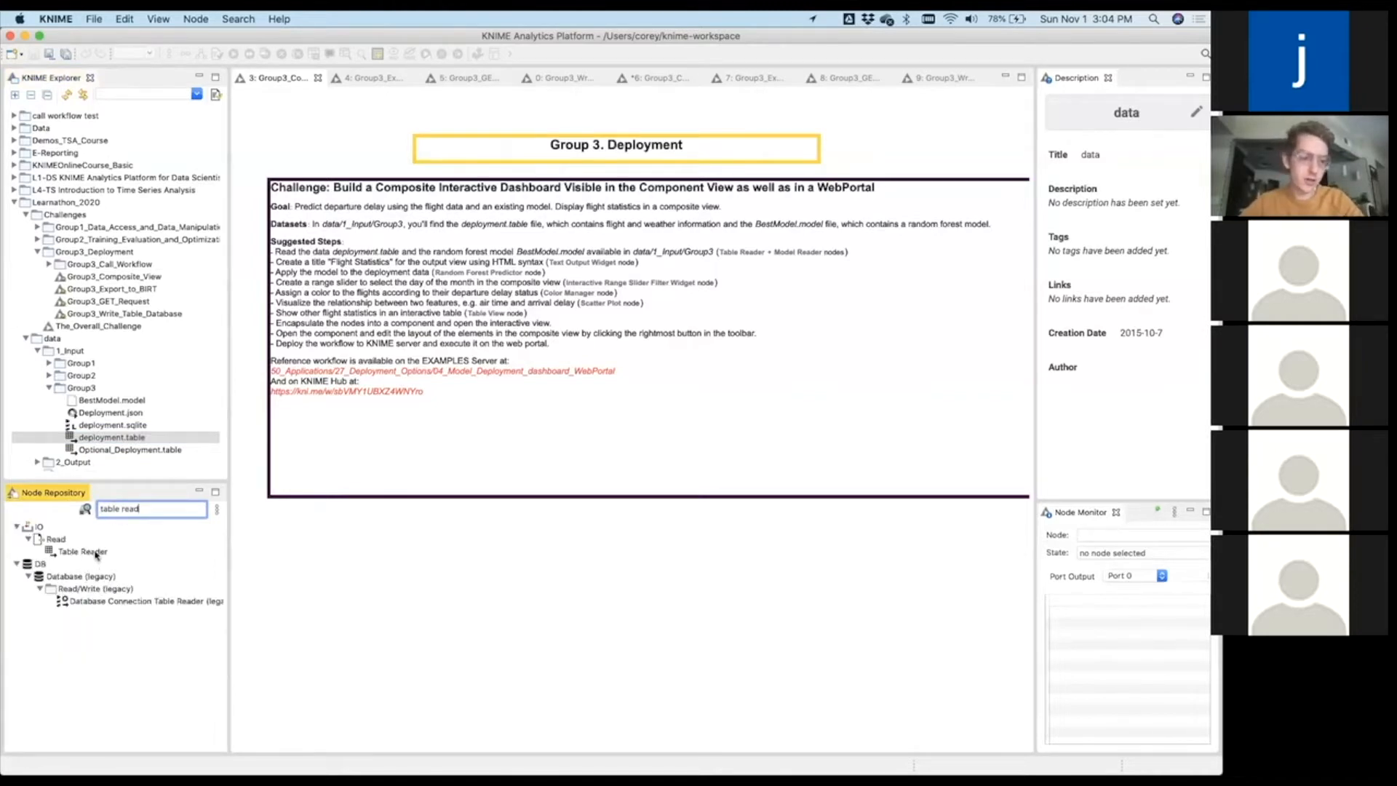
drag(96, 554, 354, 599)
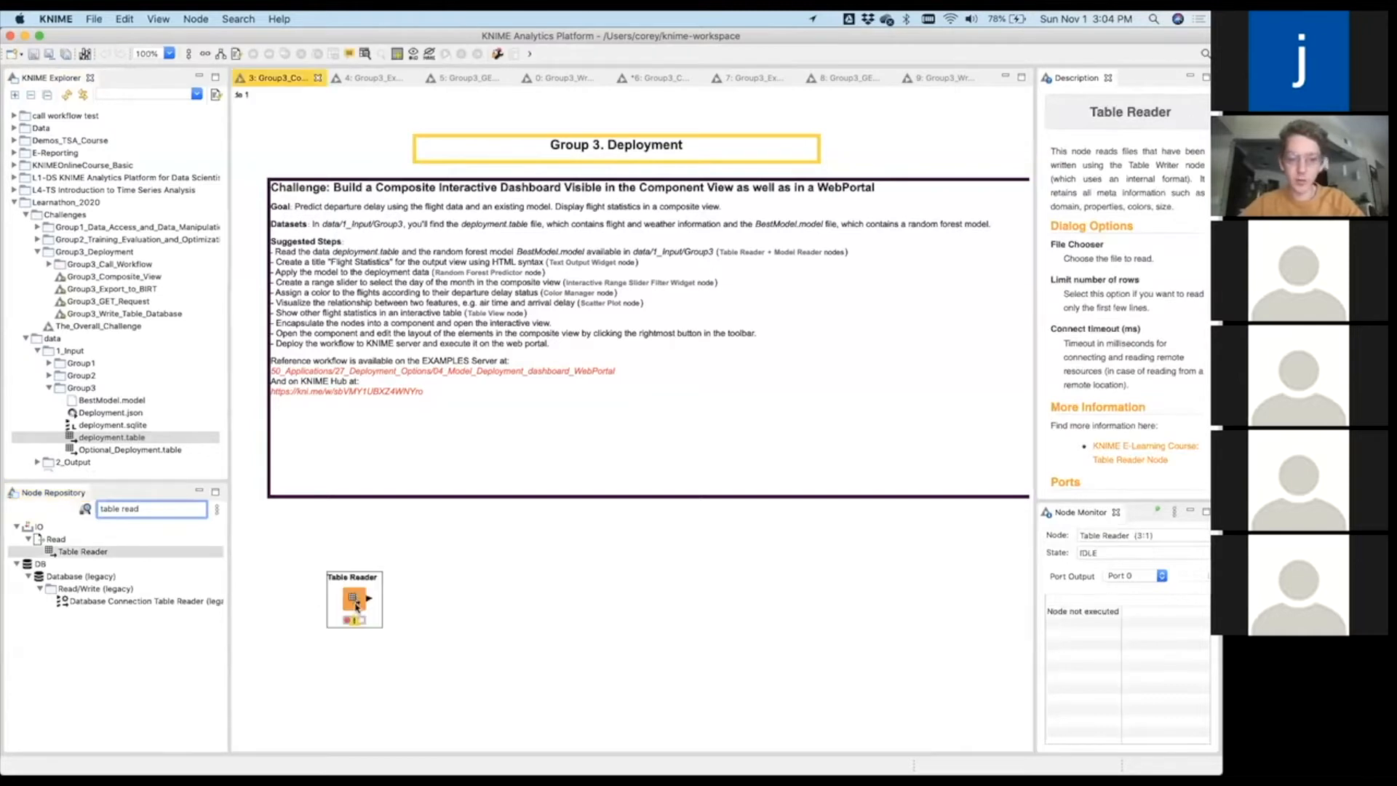
double_click(354, 598)
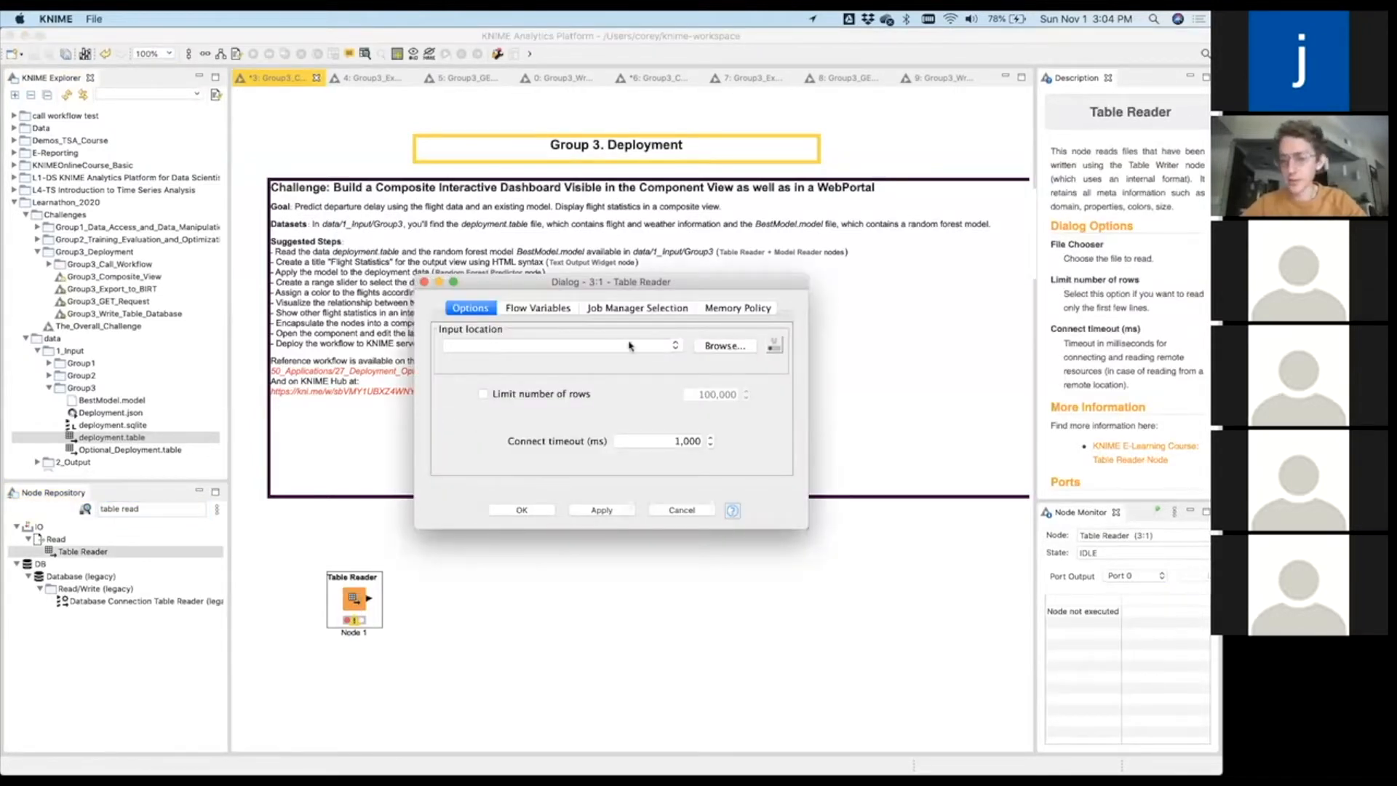
click(424, 282)
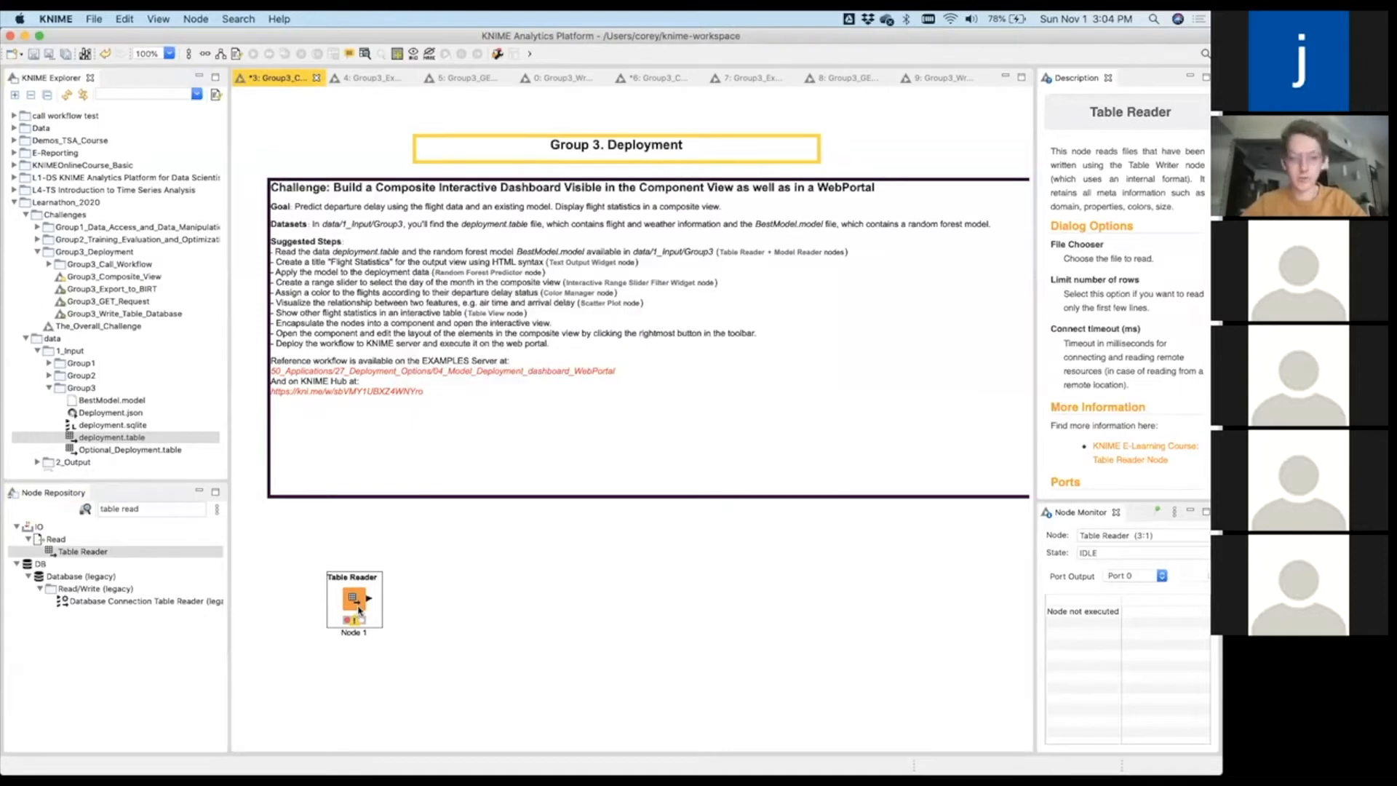
key(Delete)
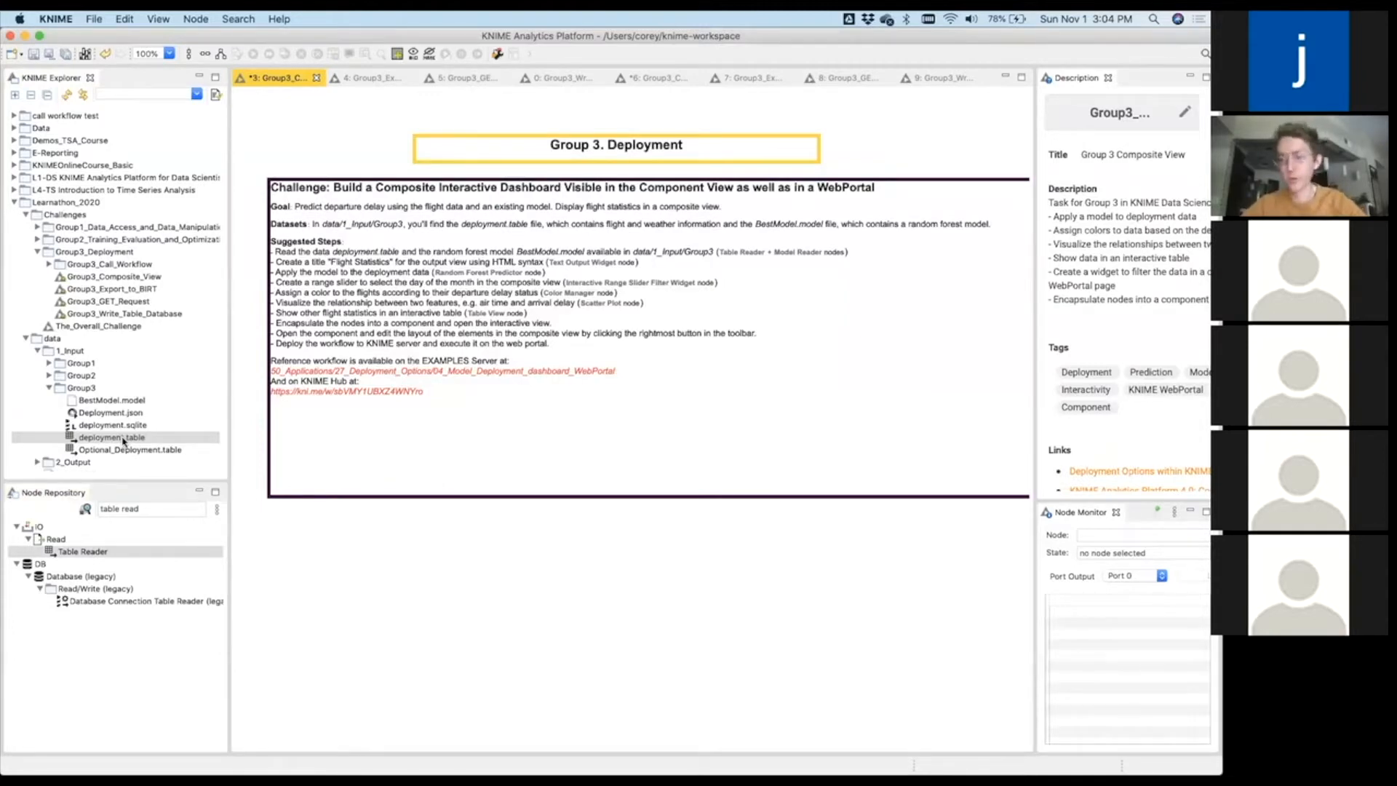
Place deployment.table from data/1_Input/Group3 on the workflow canvas as a Table Reader node and check its input location.
drag(122, 440, 358, 604)
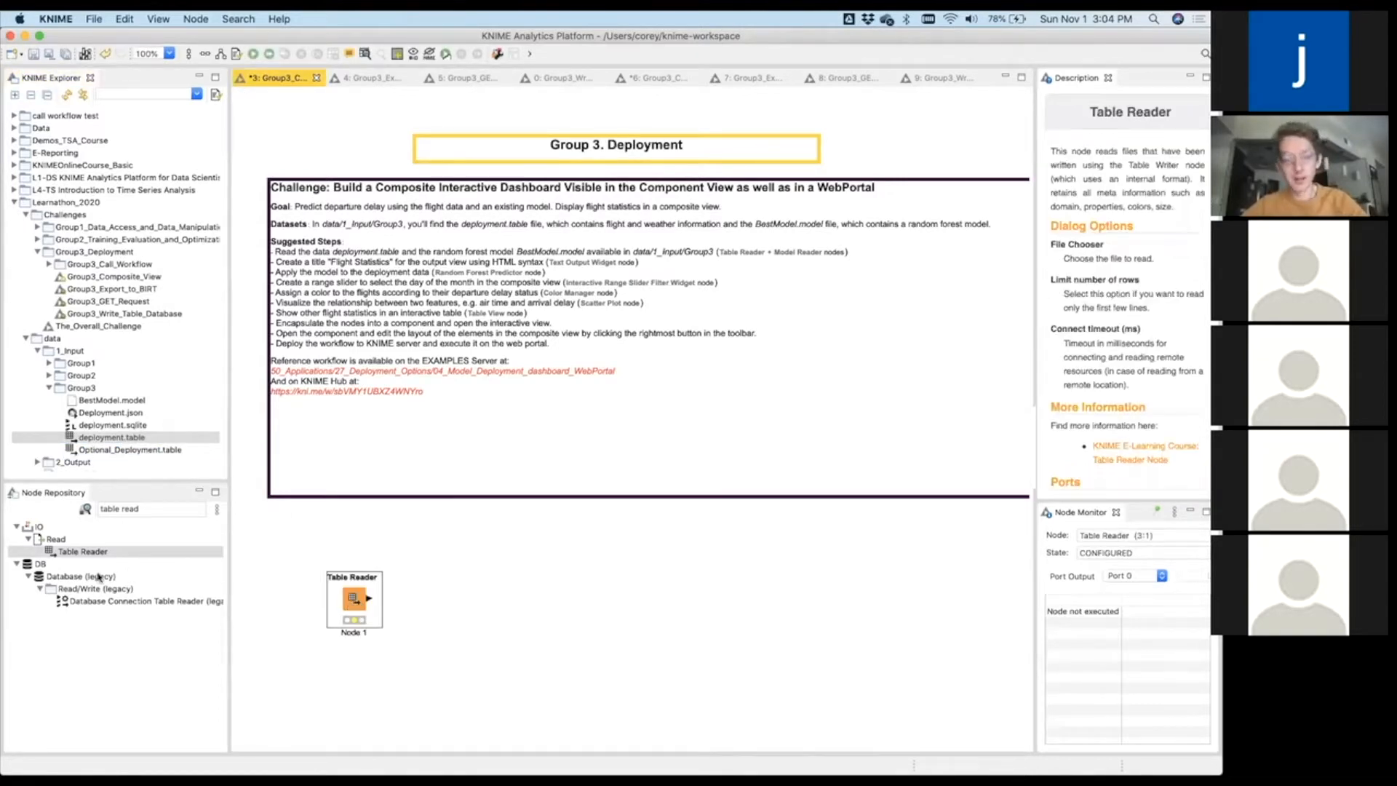
double_click(363, 606)
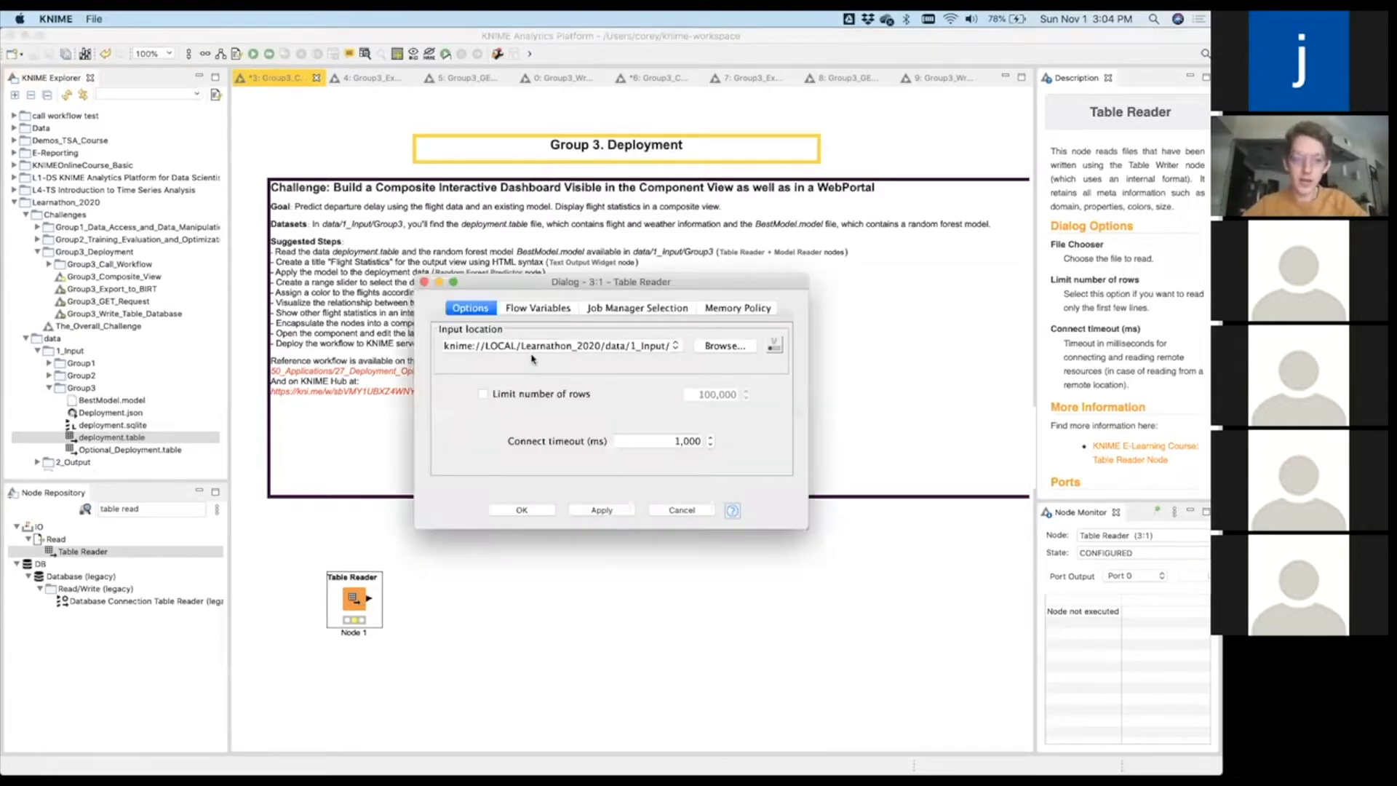
drag(512, 347, 657, 358)
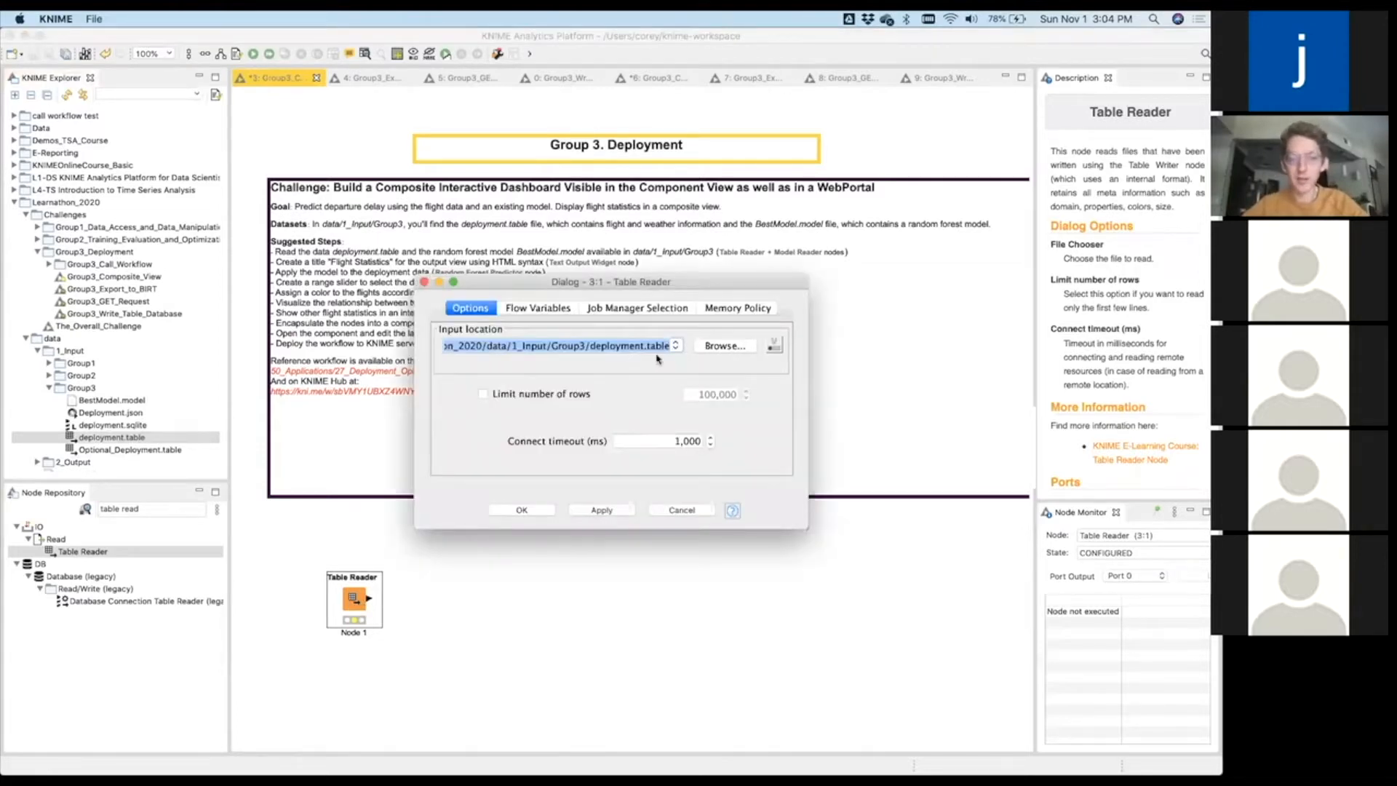
click(539, 512)
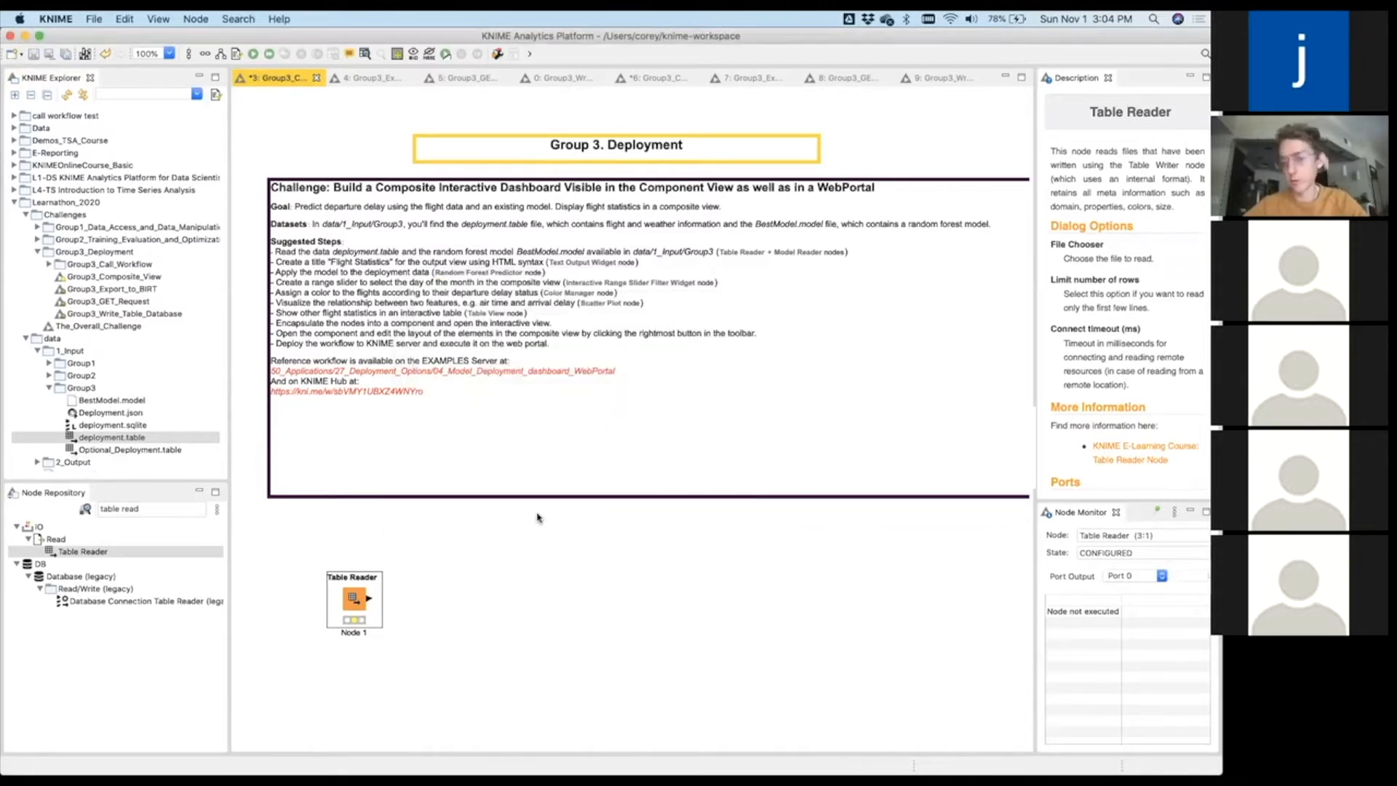
Execute the Table Reader node and preview its output rows in the Node Monitor.
right_click(346, 617)
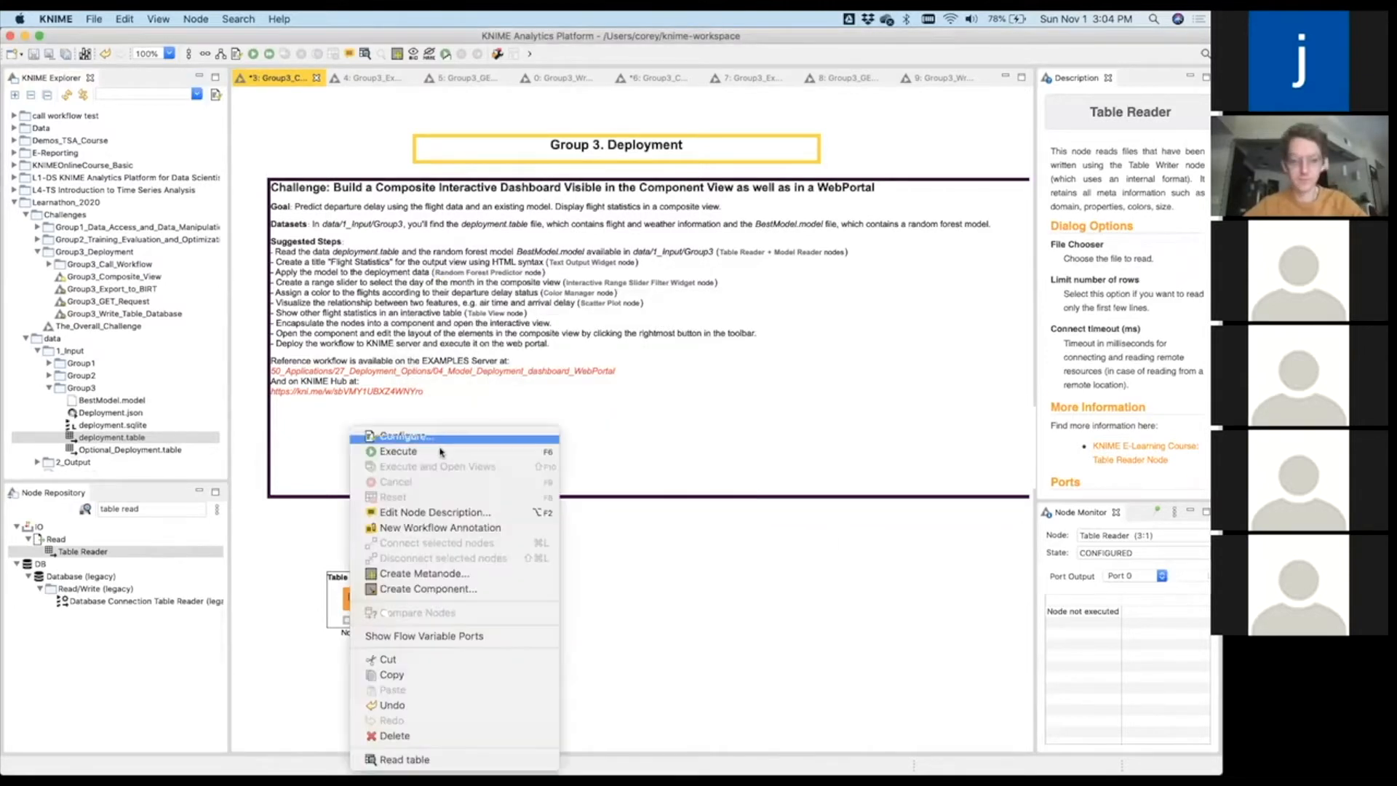
click(440, 451)
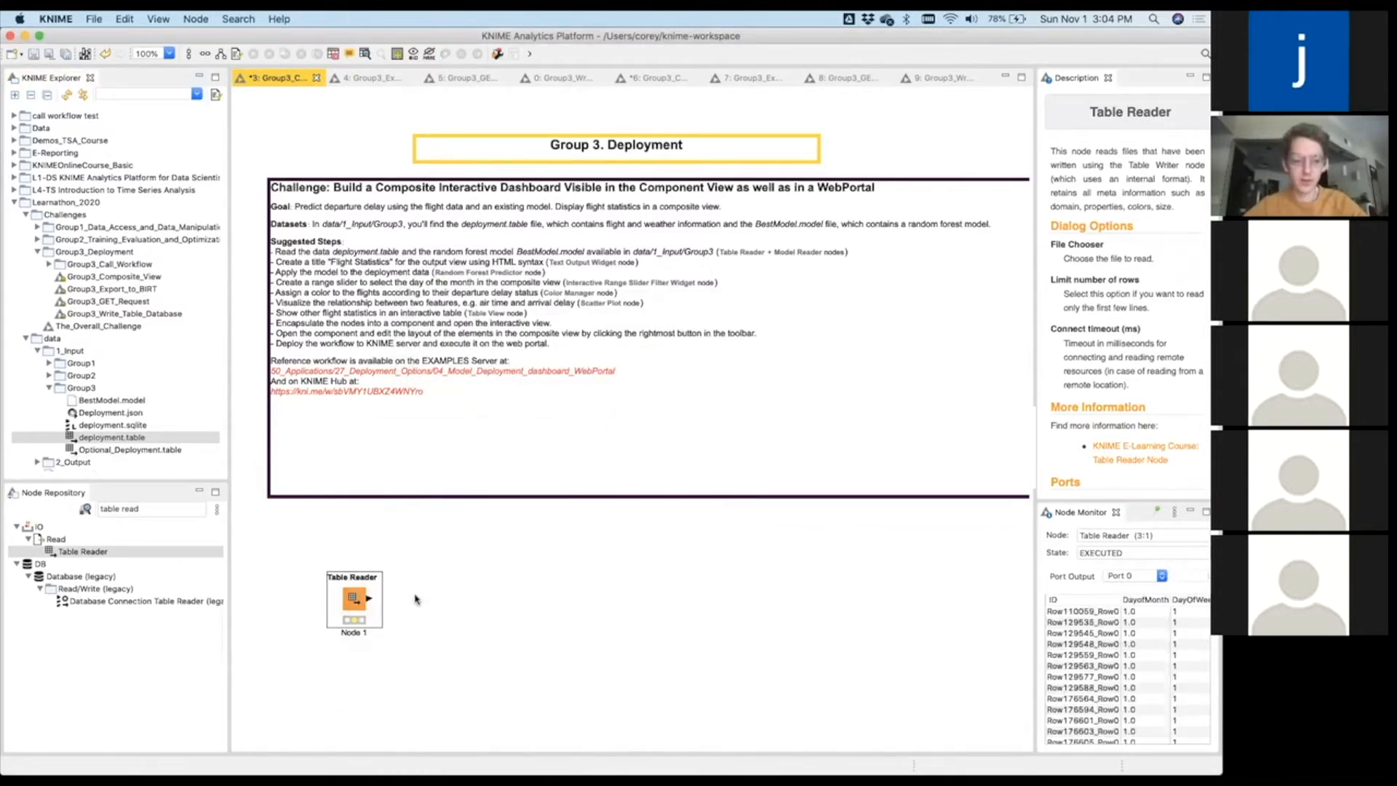
right_click(361, 601)
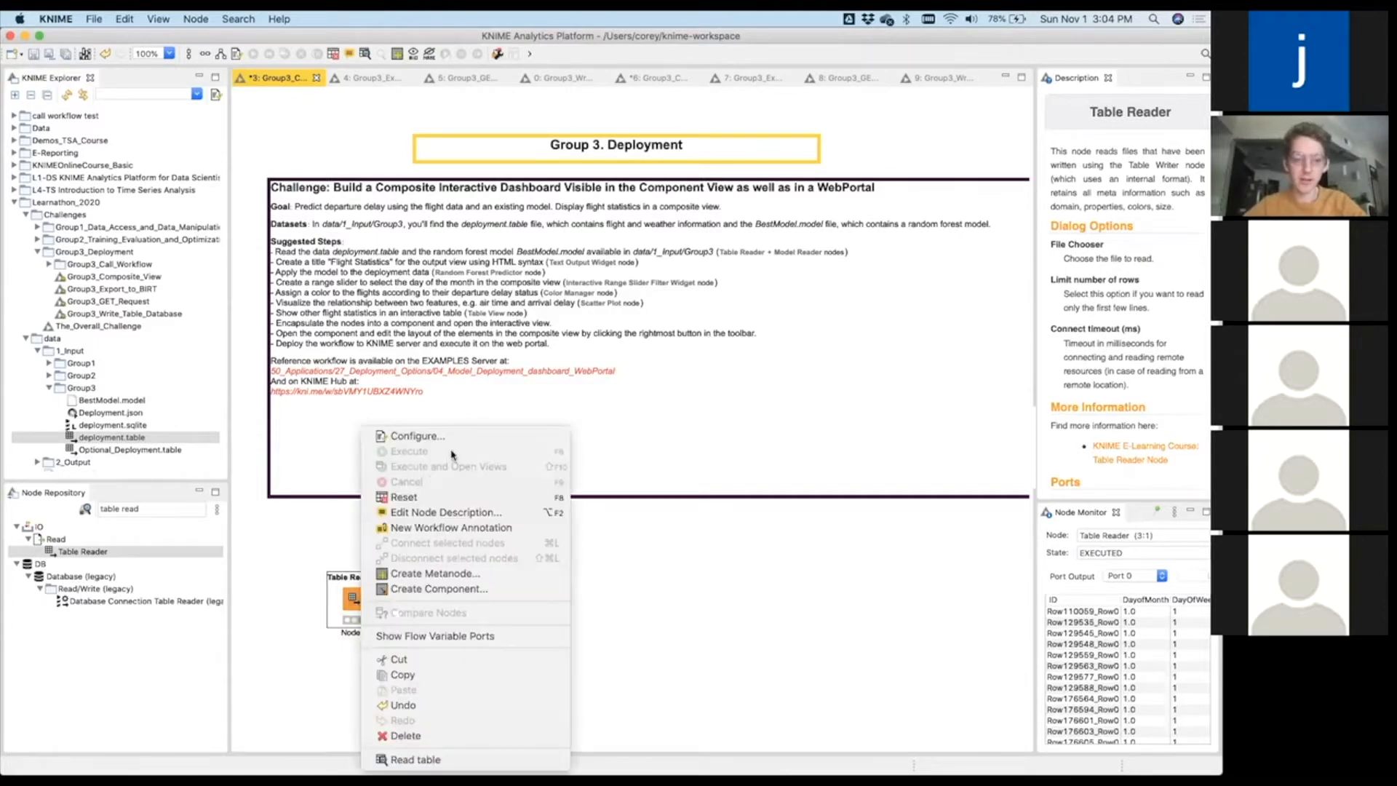
click(349, 589)
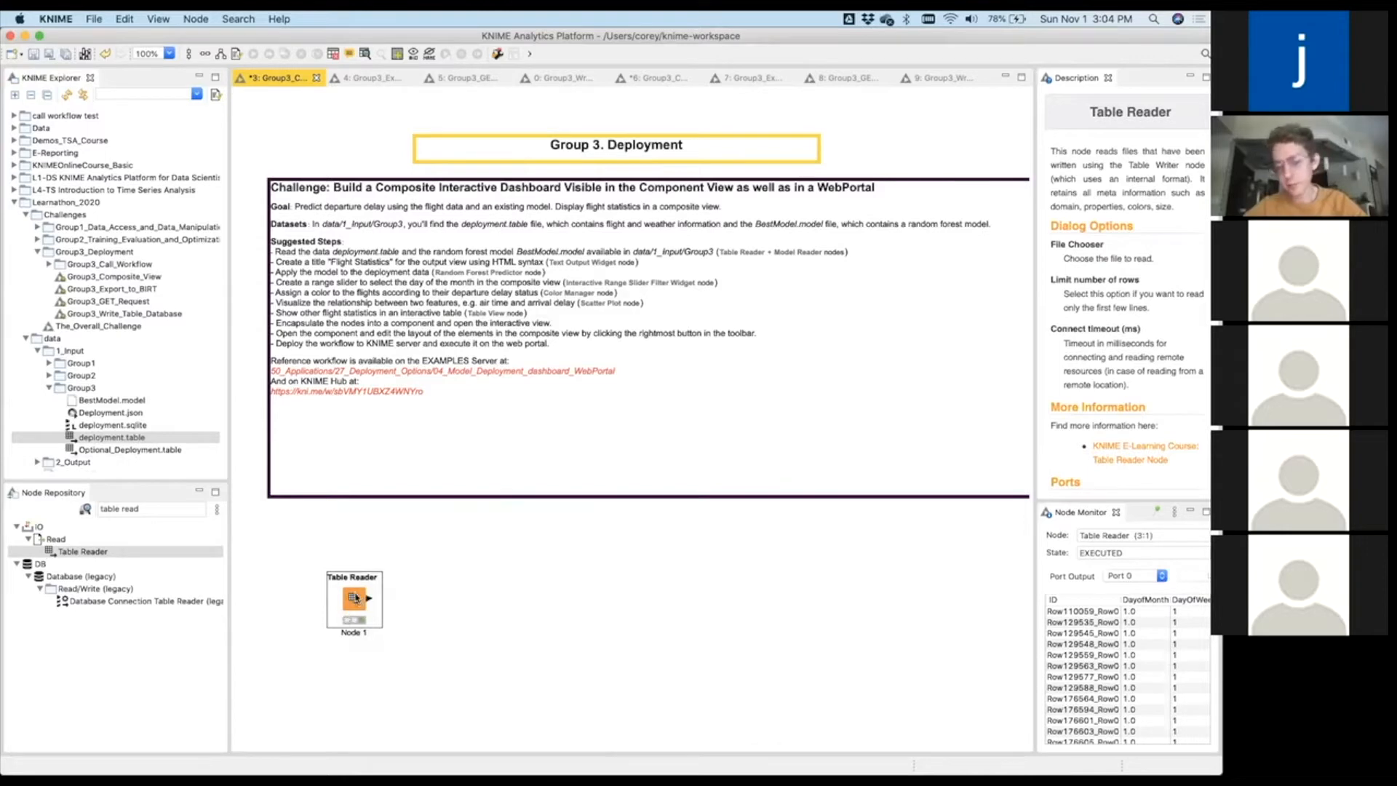
click(386, 596)
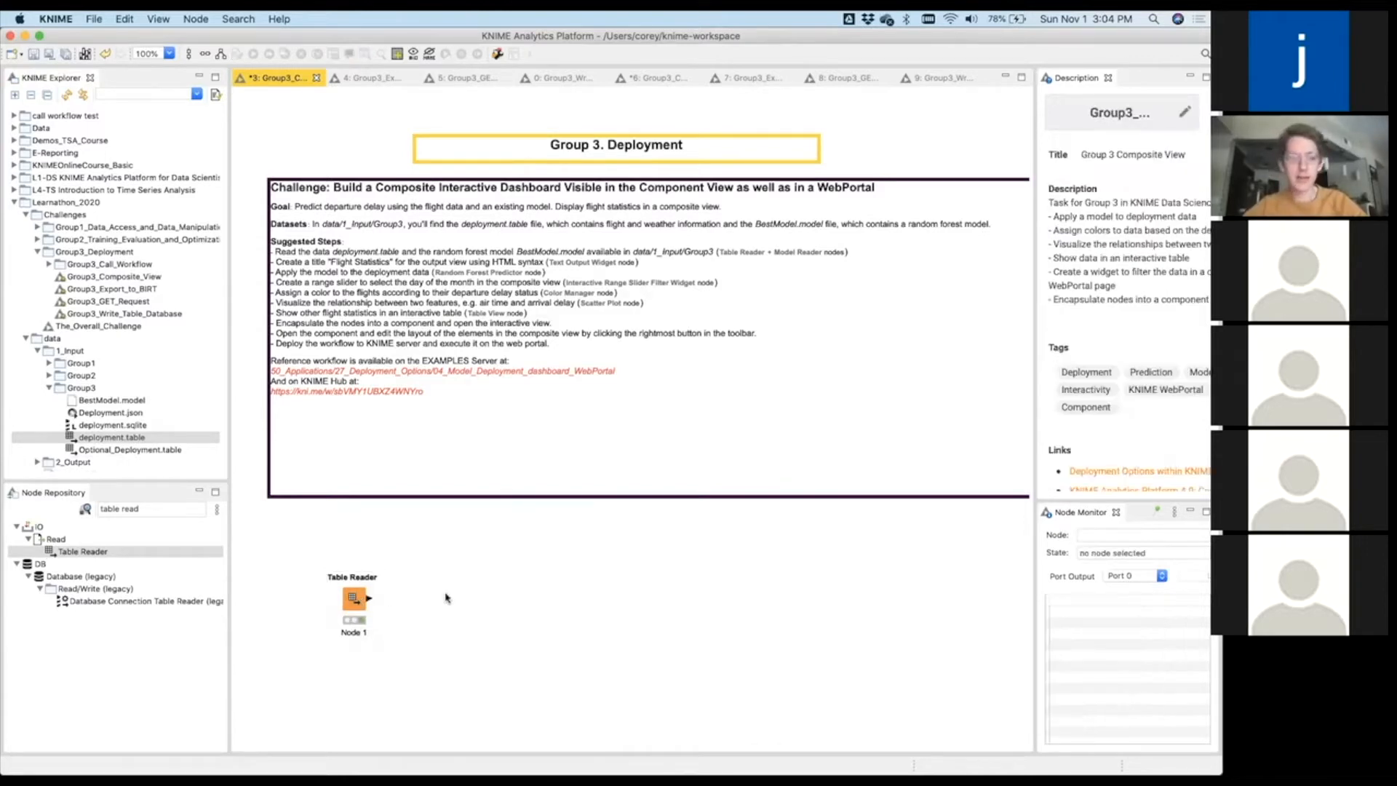
click(364, 597)
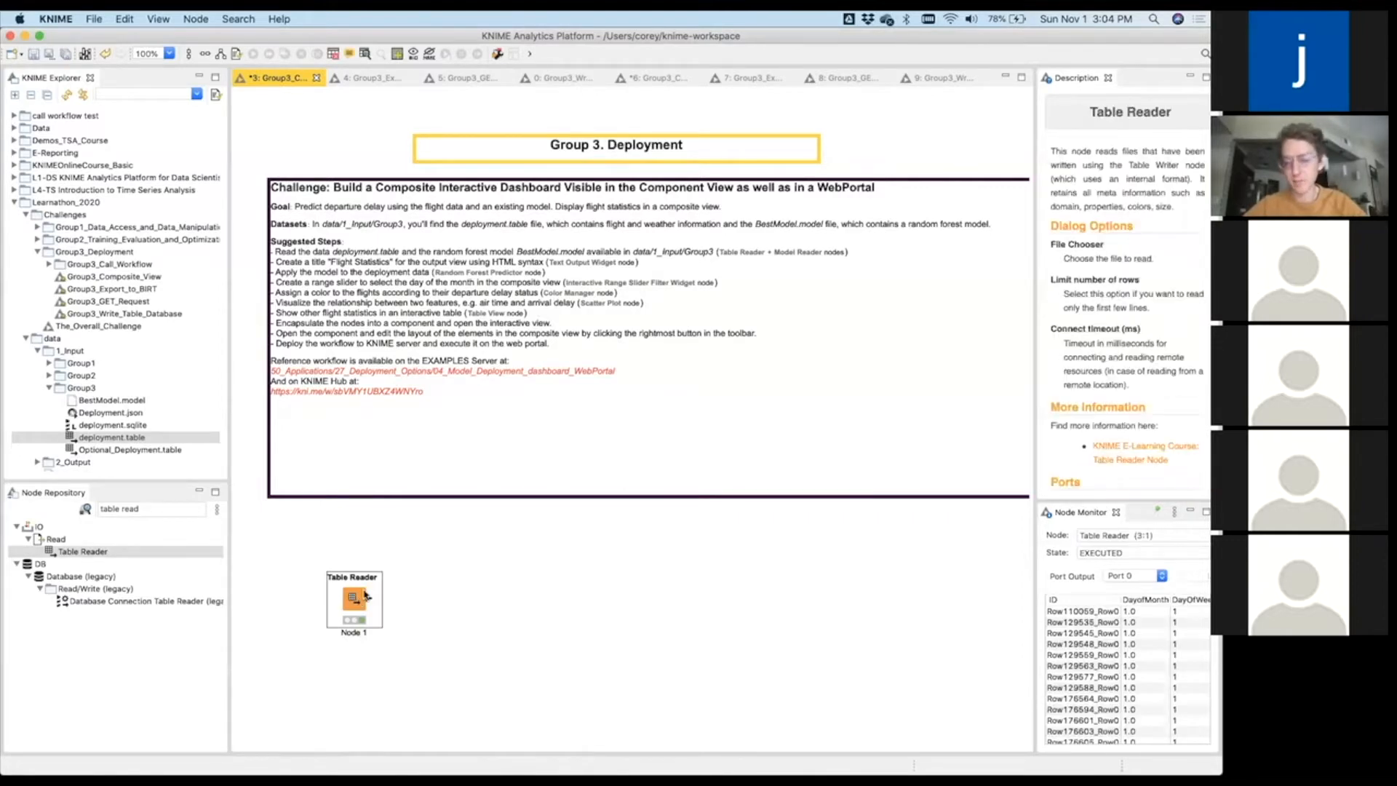
scroll(1087, 689, down, 2)
scroll(1086, 683, up, 2)
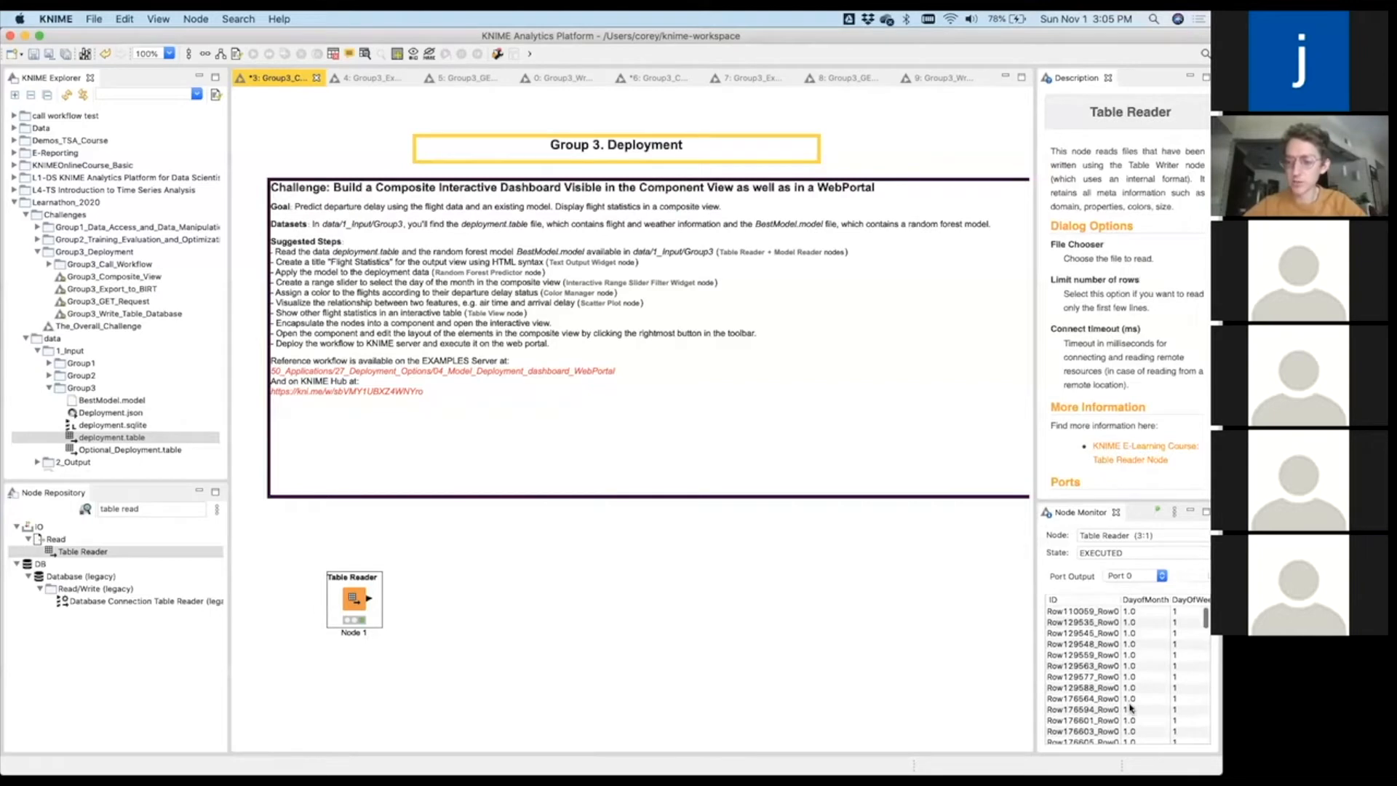
View the Table Reader's output table and inspect its column specification.
right_click(360, 603)
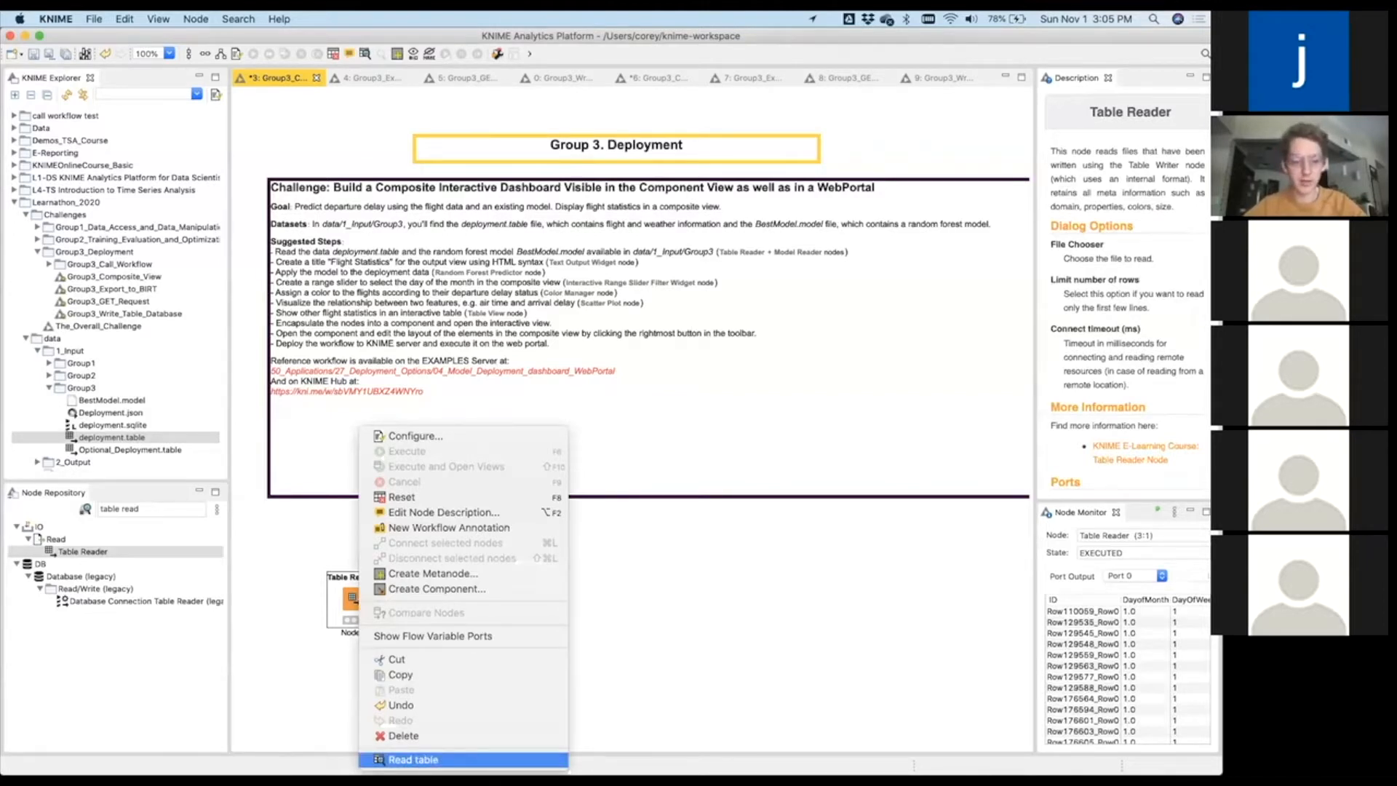
click(436, 759)
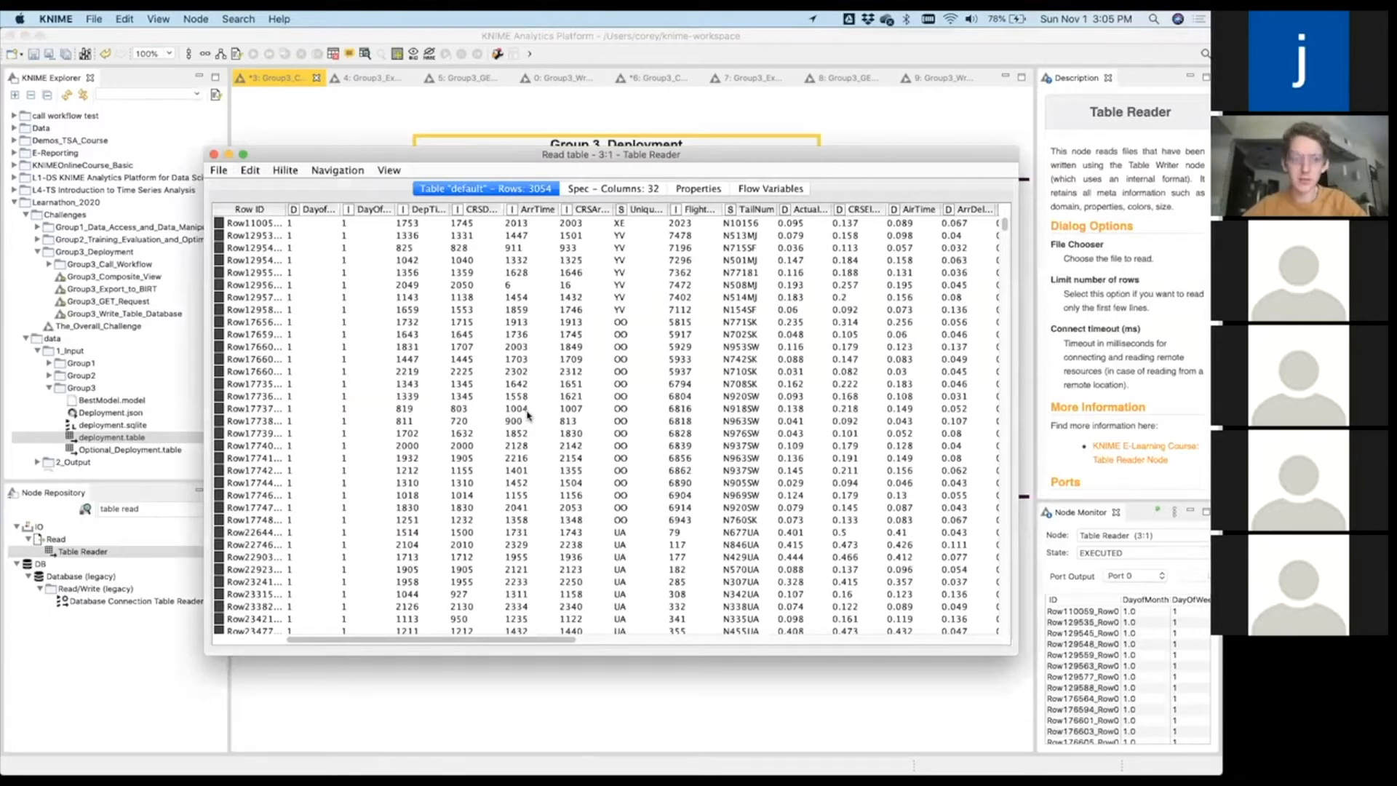
scroll(622, 276, right, 10)
click(607, 190)
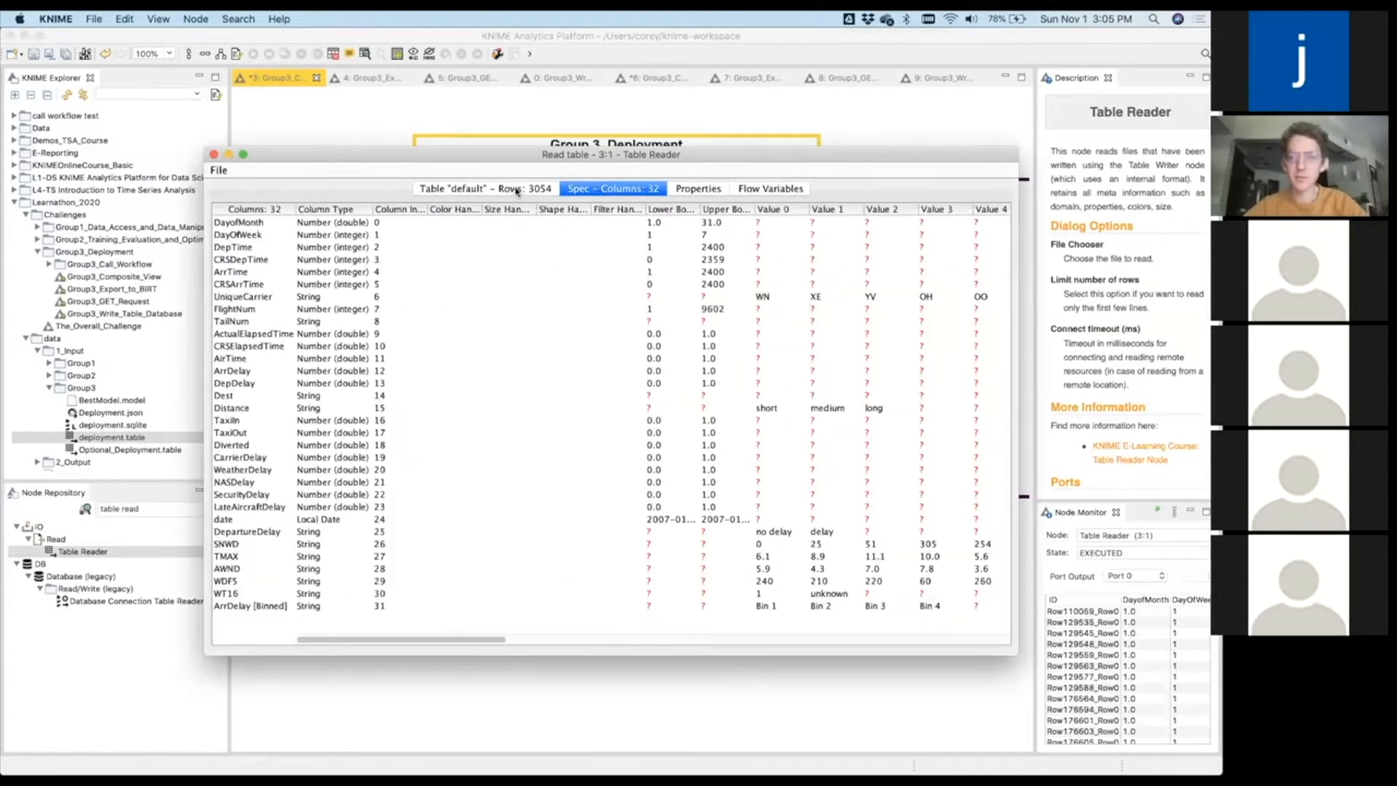
Examine the flight data rows, widening the DayofMonth, DayOfWeek and DepTime columns, and close the table view.
click(517, 191)
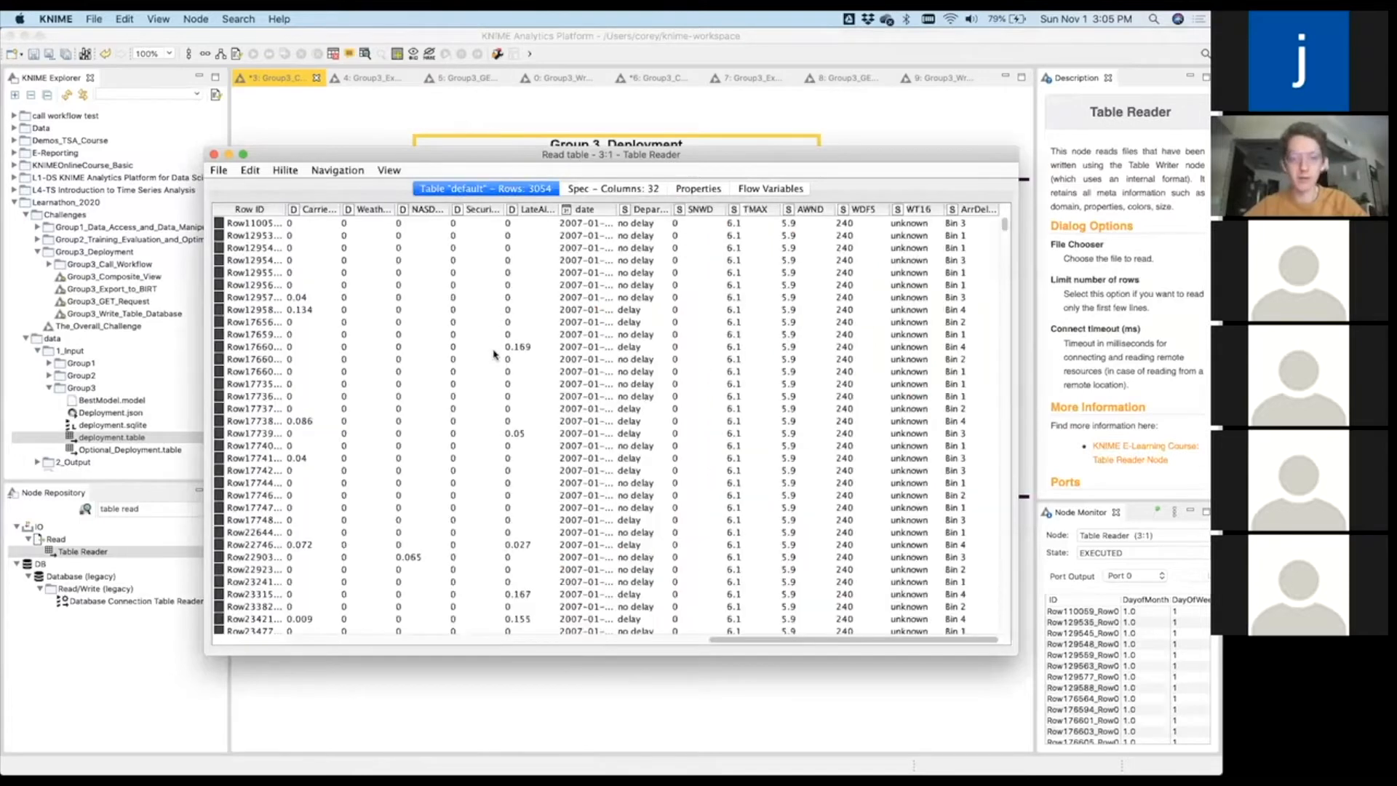
scroll(493, 354, left, 5)
scroll(493, 354, down, 1)
scroll(494, 354, left, 5)
scroll(494, 355, up, 1)
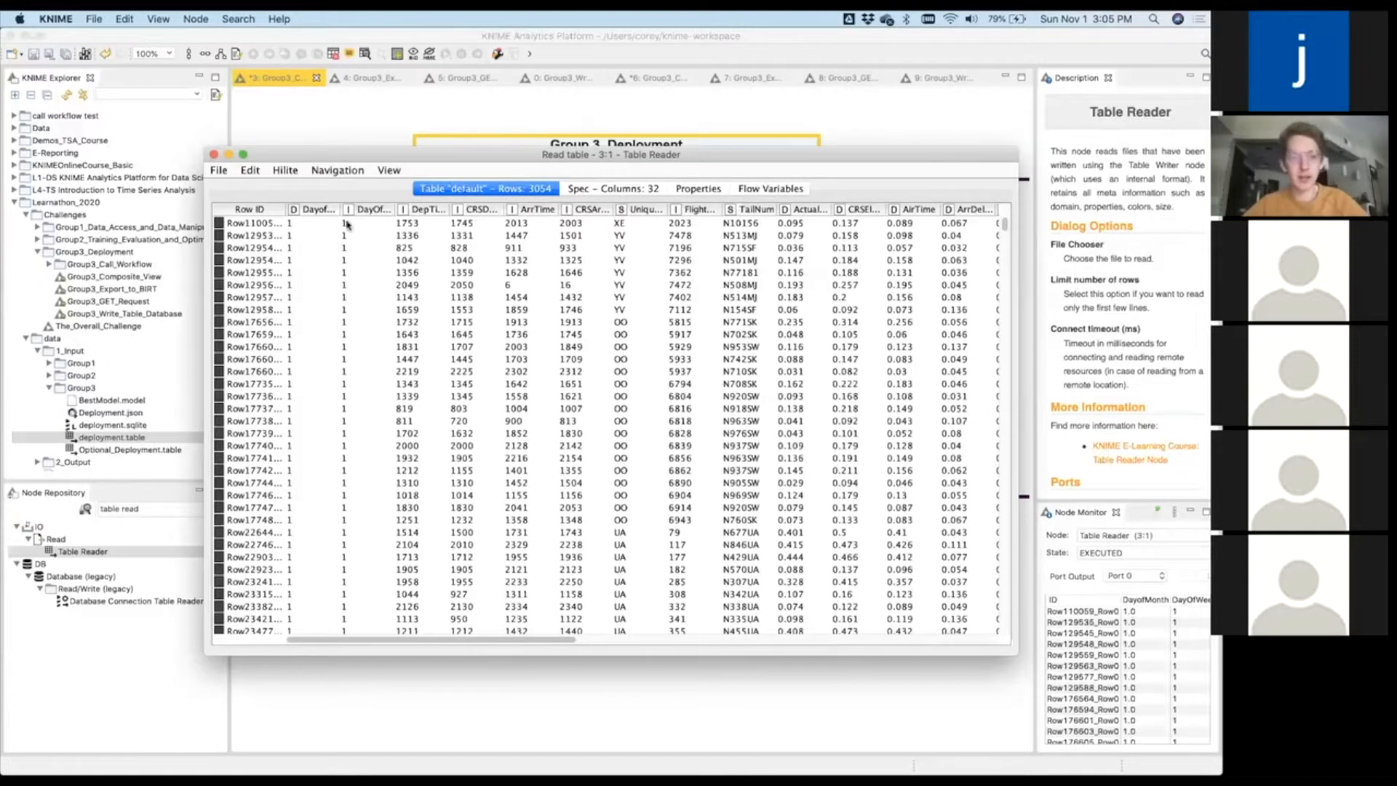
drag(341, 210, 467, 211)
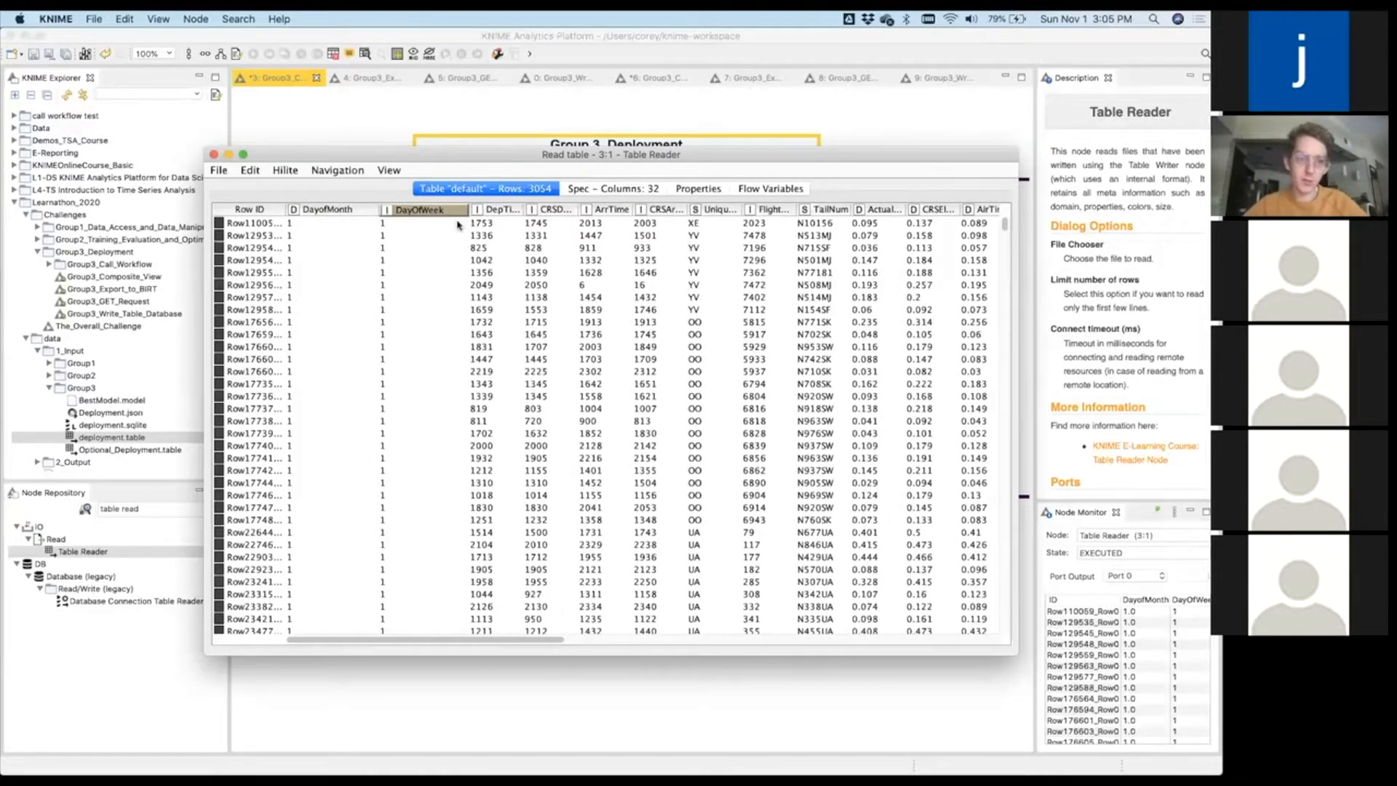
drag(521, 209, 555, 210)
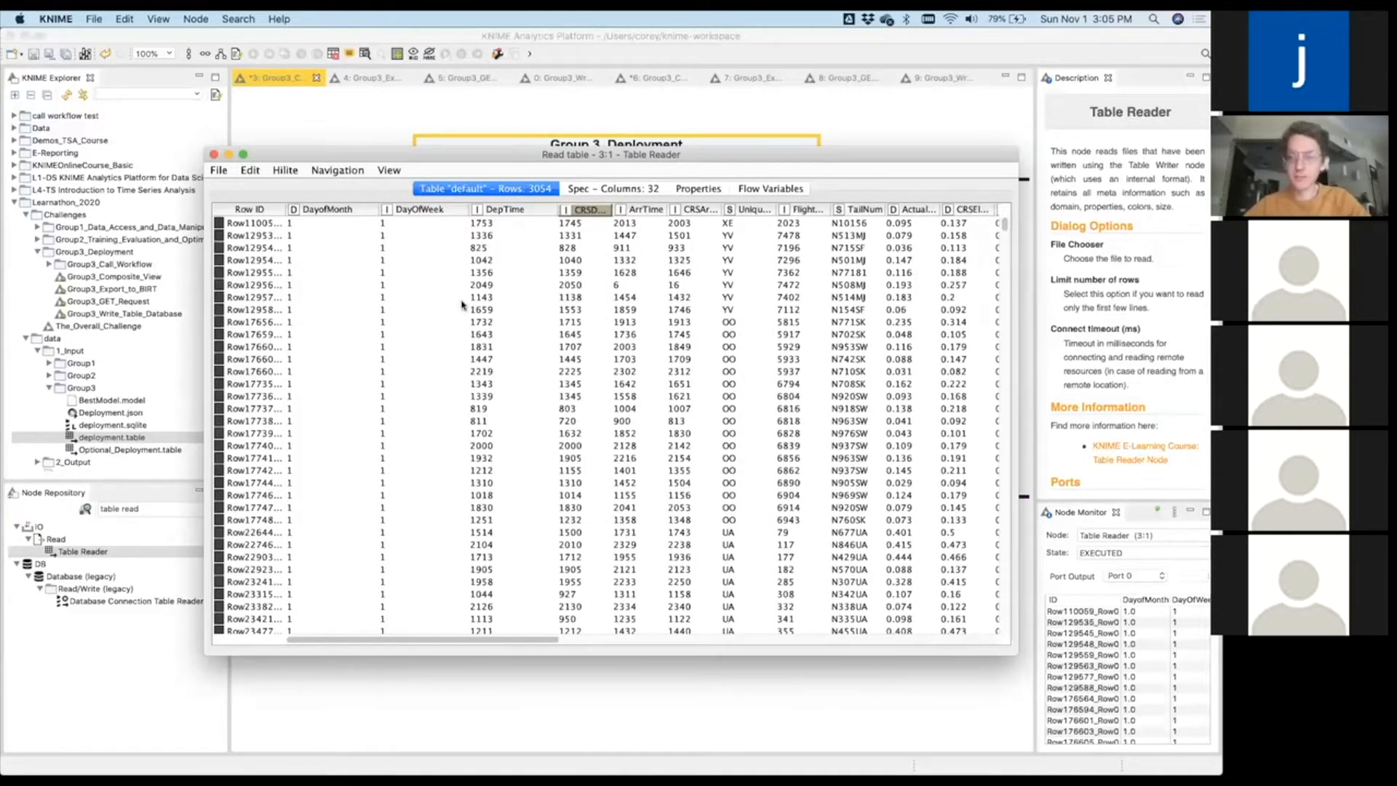
scroll(462, 304, down, 1)
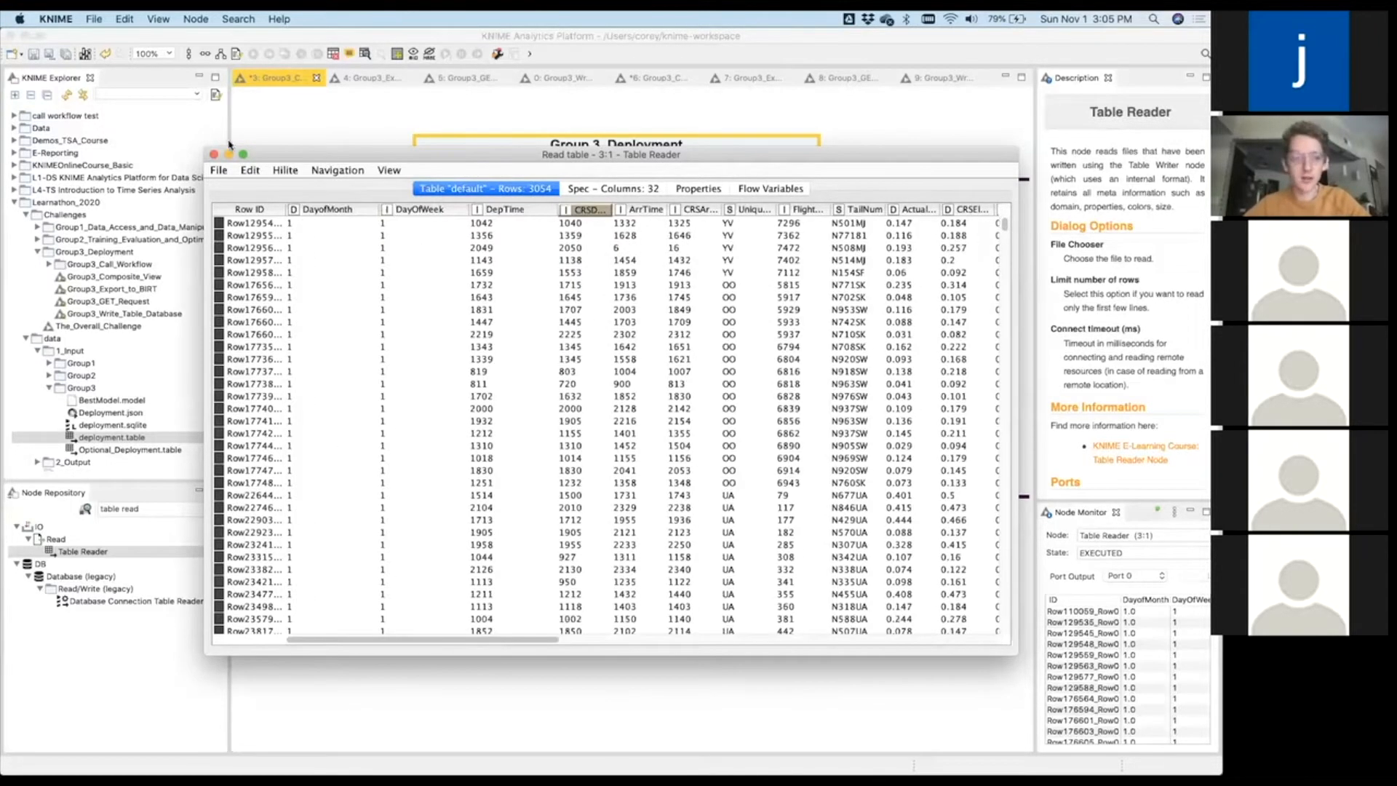
click(213, 154)
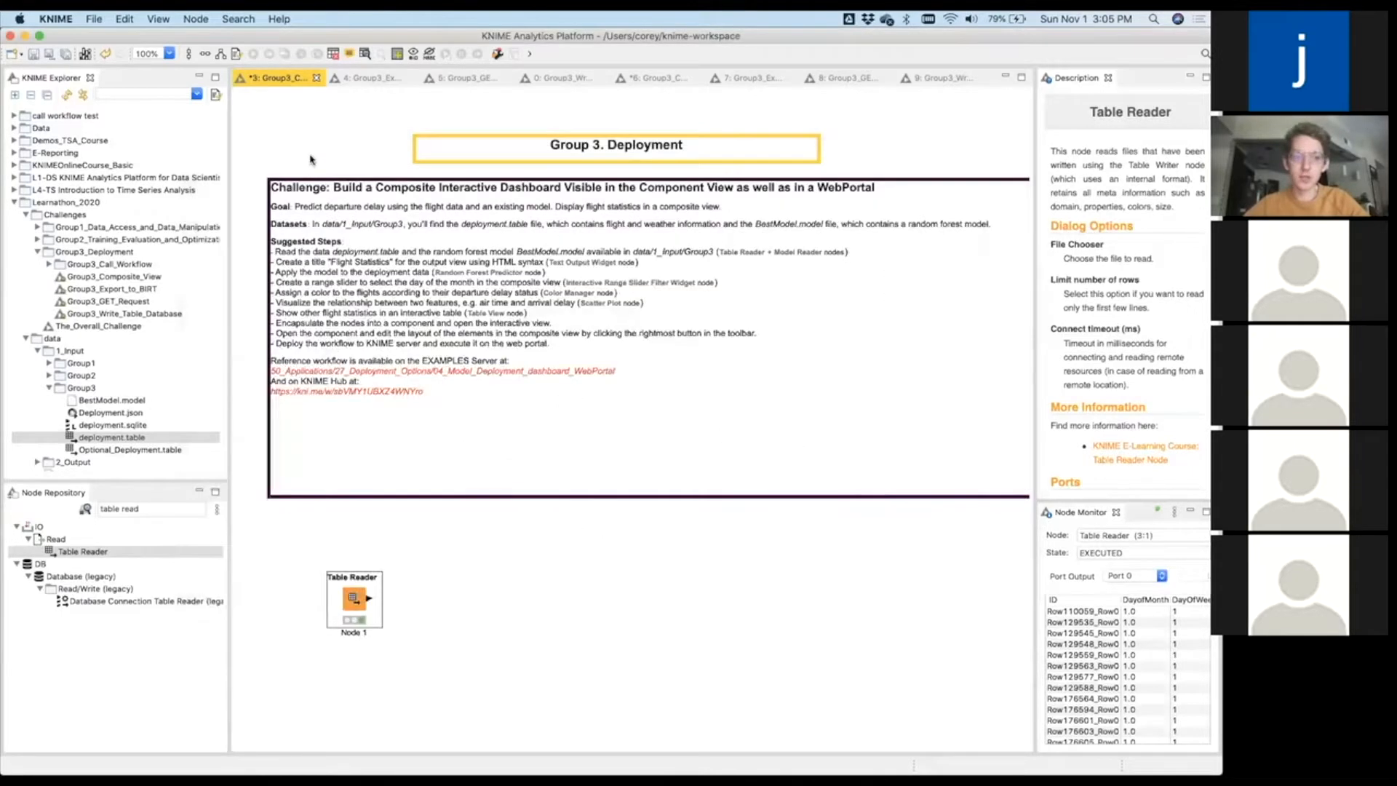
click(311, 158)
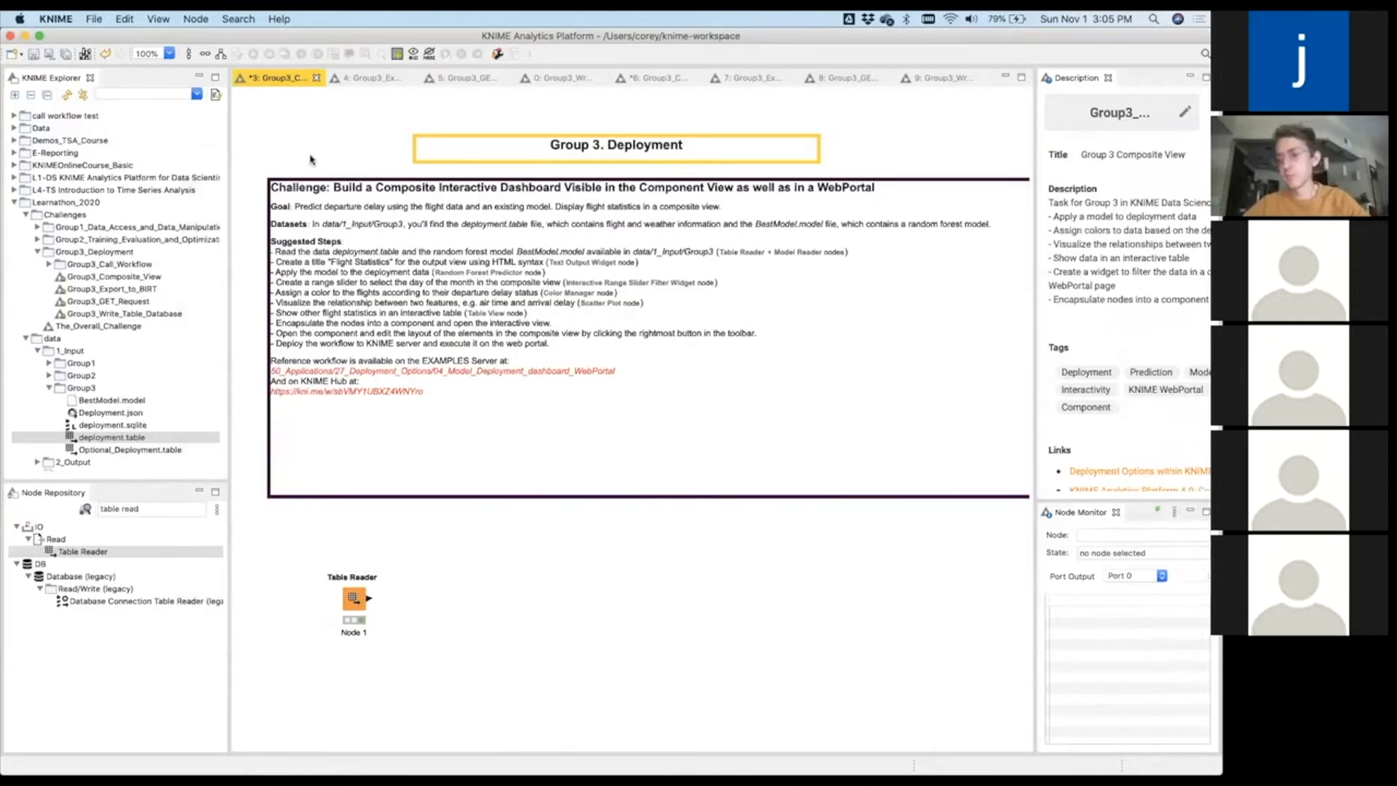
click(359, 608)
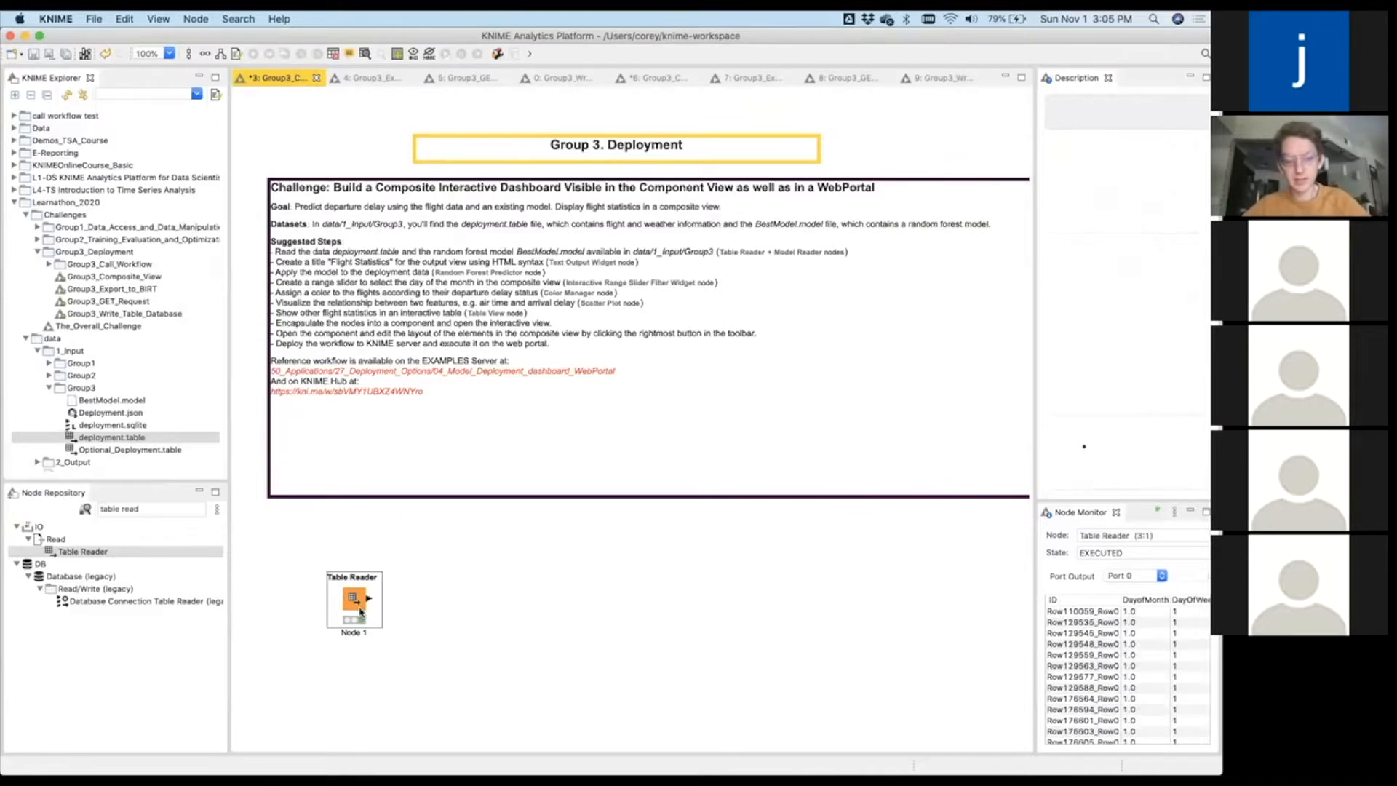
Select BestModel.model in data/1_Input/Group3 and search the node repository for "model".
click(421, 612)
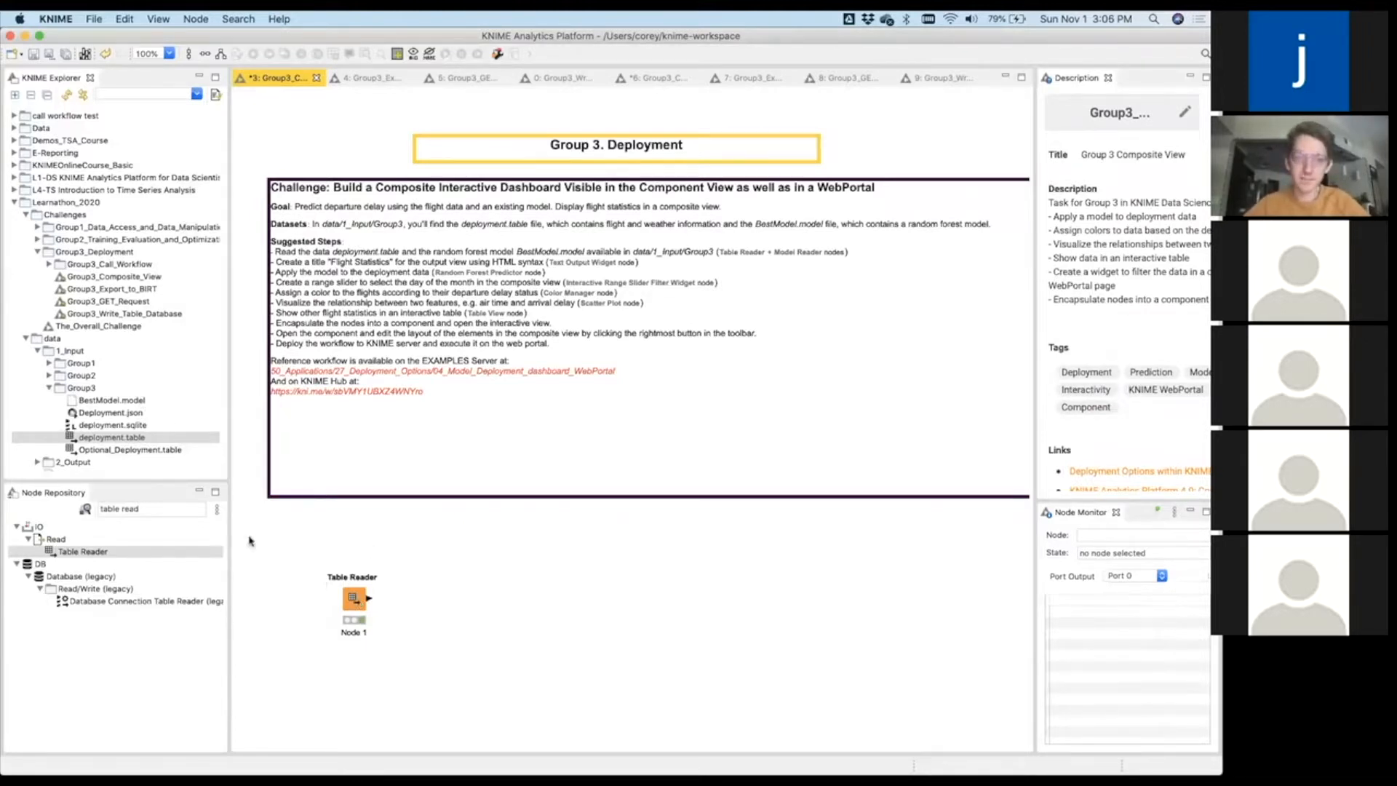
click(131, 402)
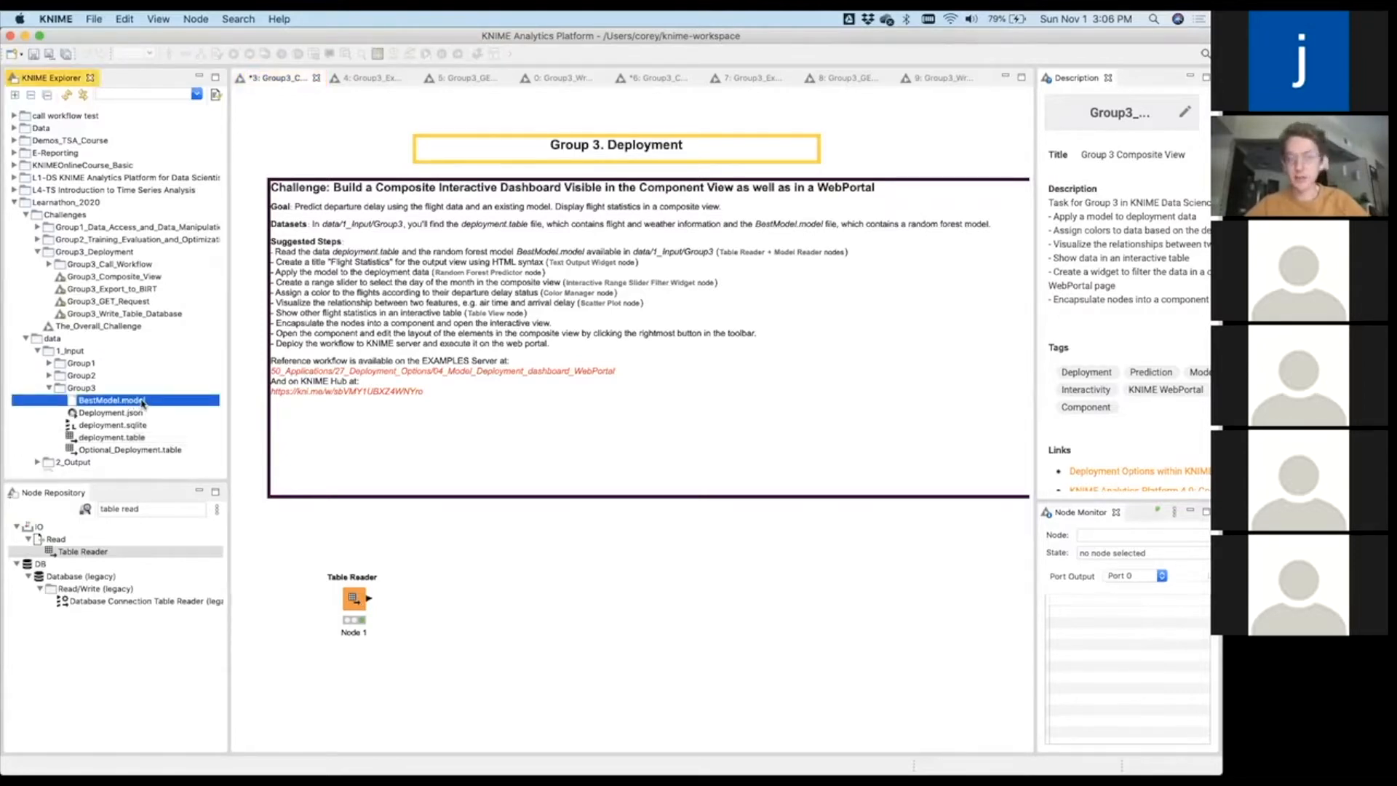
click(146, 516)
key(BackSpace)
key(BackSpace)
key(BackSpace)
key(BackSpace)
key(BackSpace)
key(BackSpace)
key(BackSpace)
key(BackSpace)
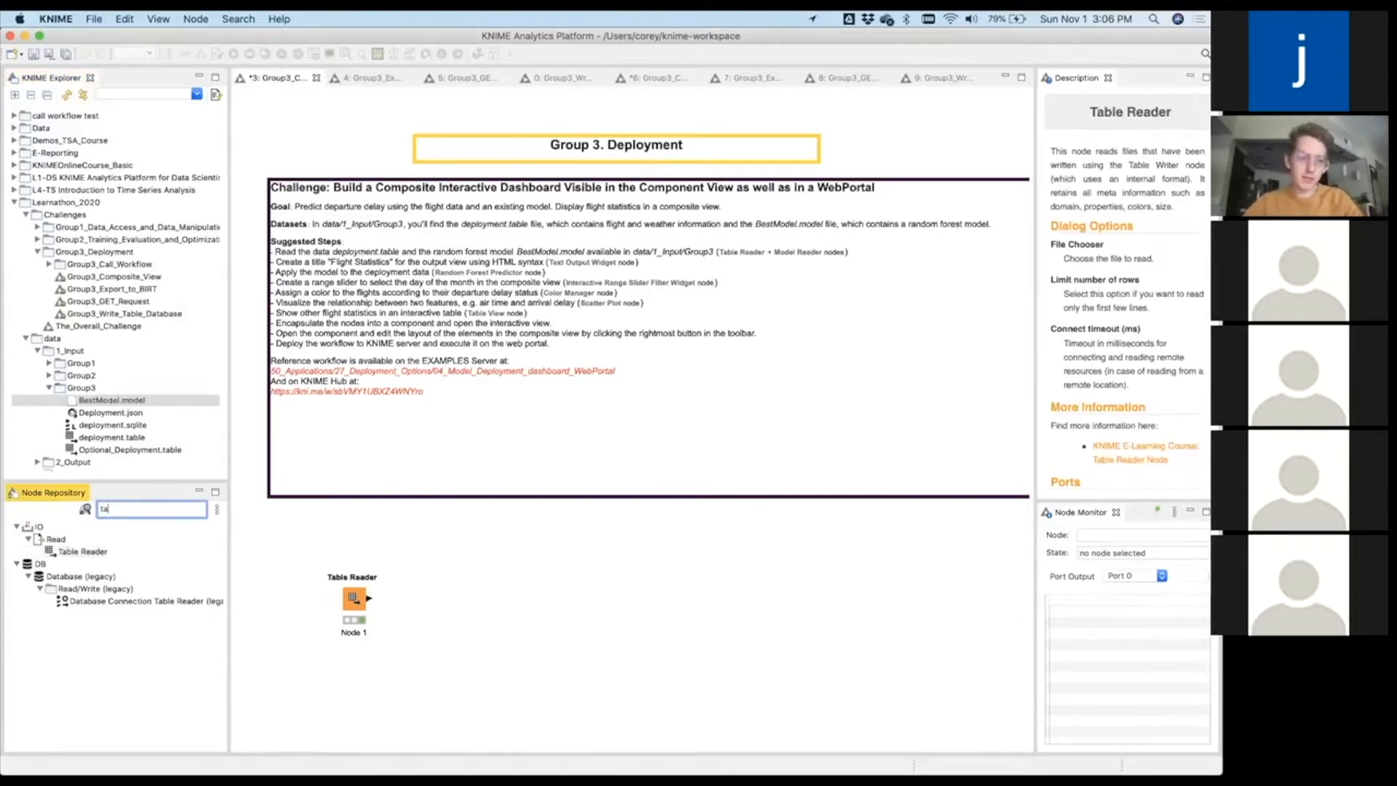
key(BackSpace)
key(BackSpace)
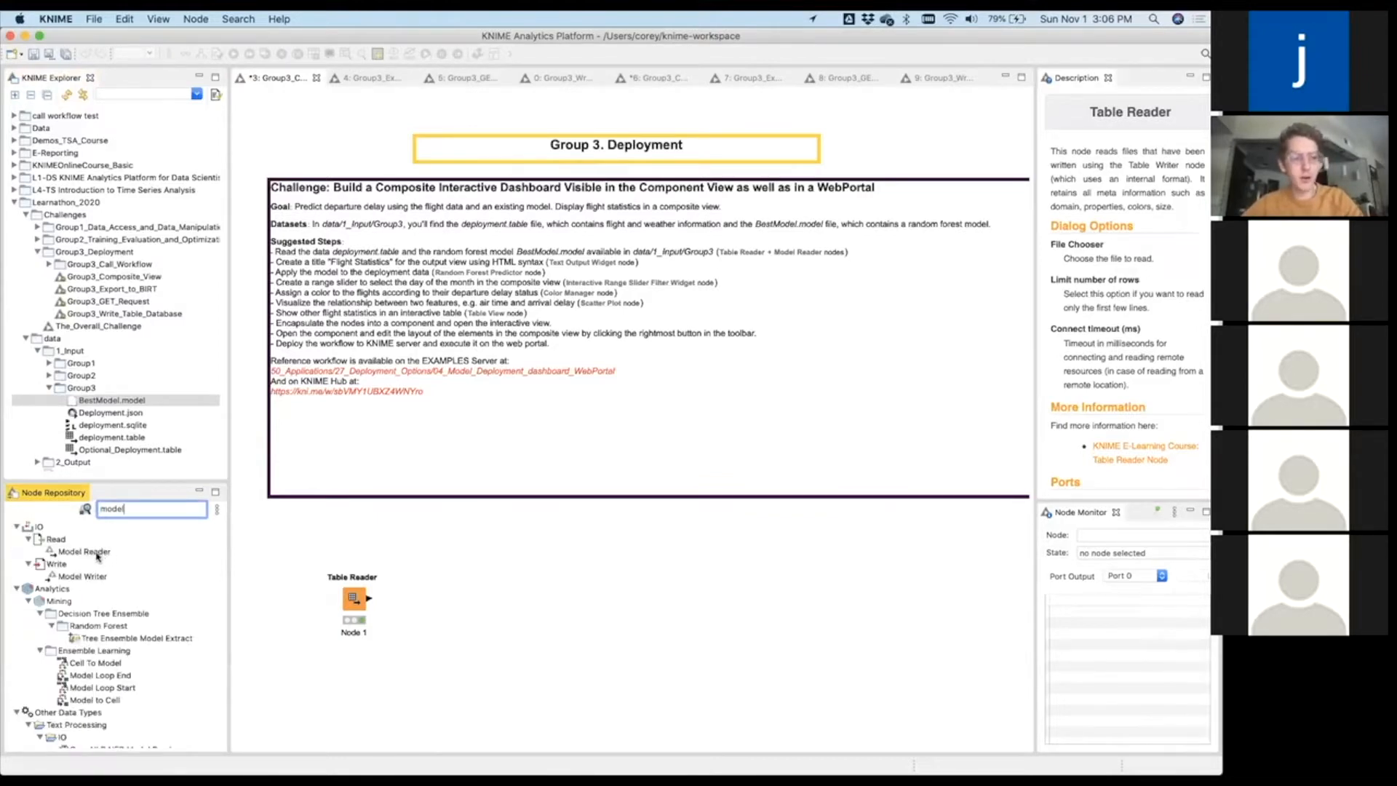
click(97, 554)
drag(97, 555, 366, 551)
key(Delete)
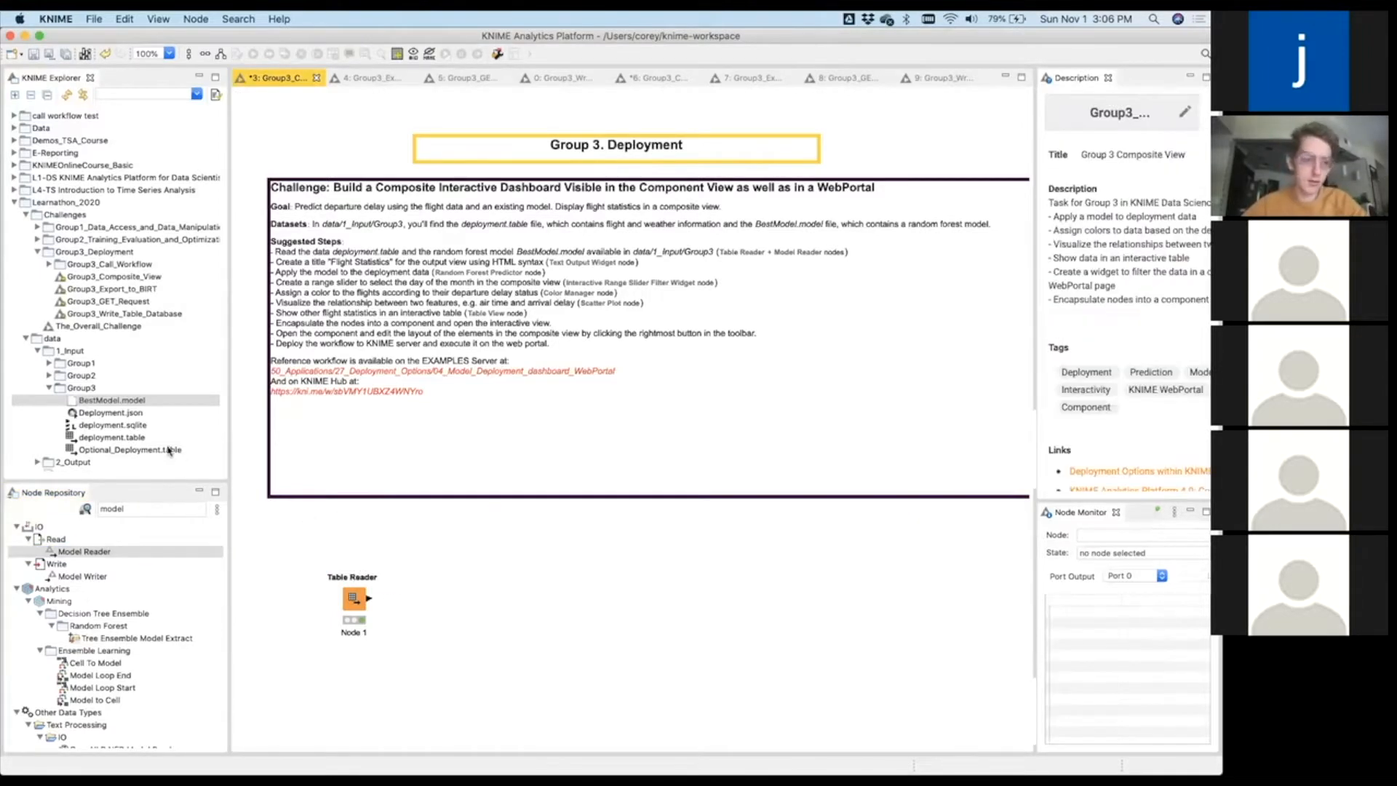
Move the Table Reader node lower on the canvas and try to place BestModel.model above it.
drag(109, 405, 355, 542)
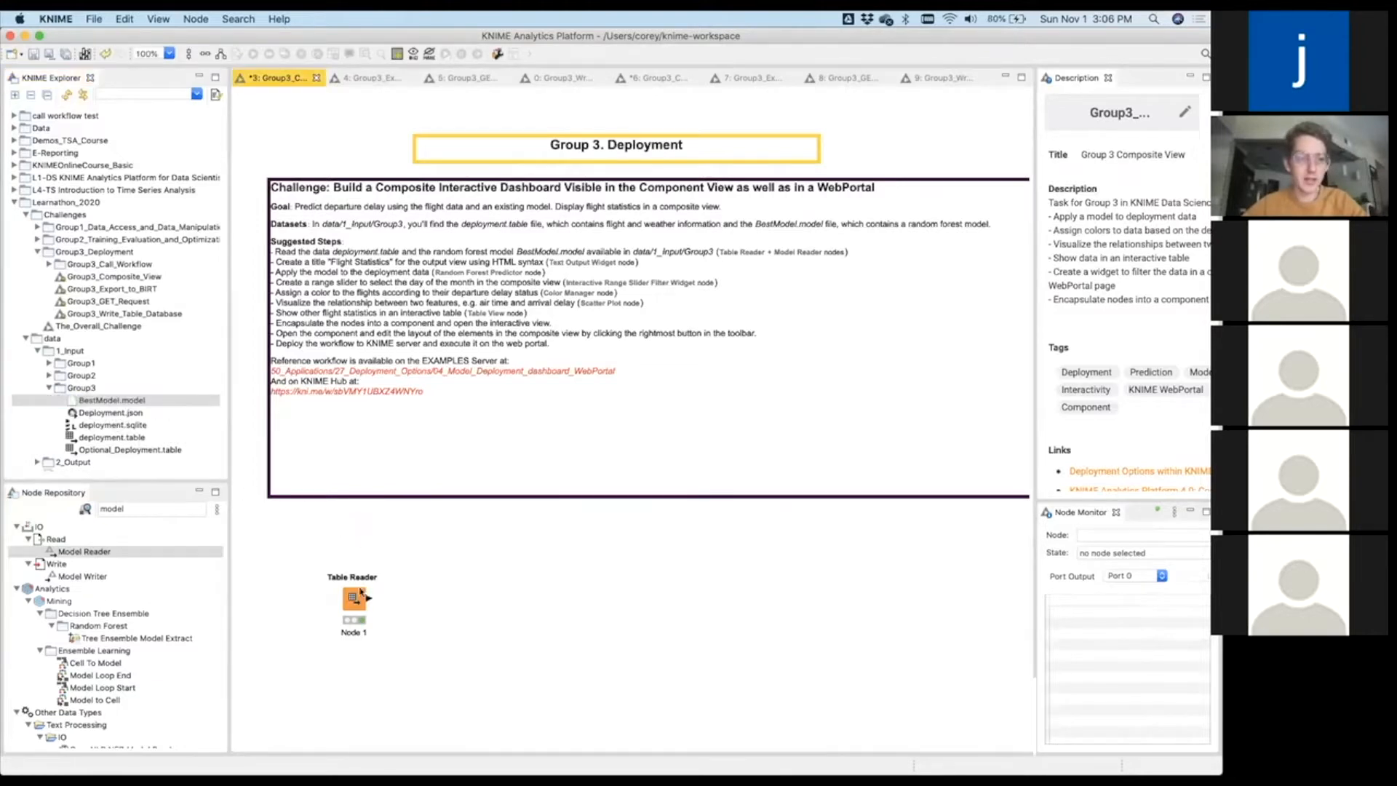
drag(355, 608, 356, 652)
drag(139, 400, 455, 585)
click(455, 586)
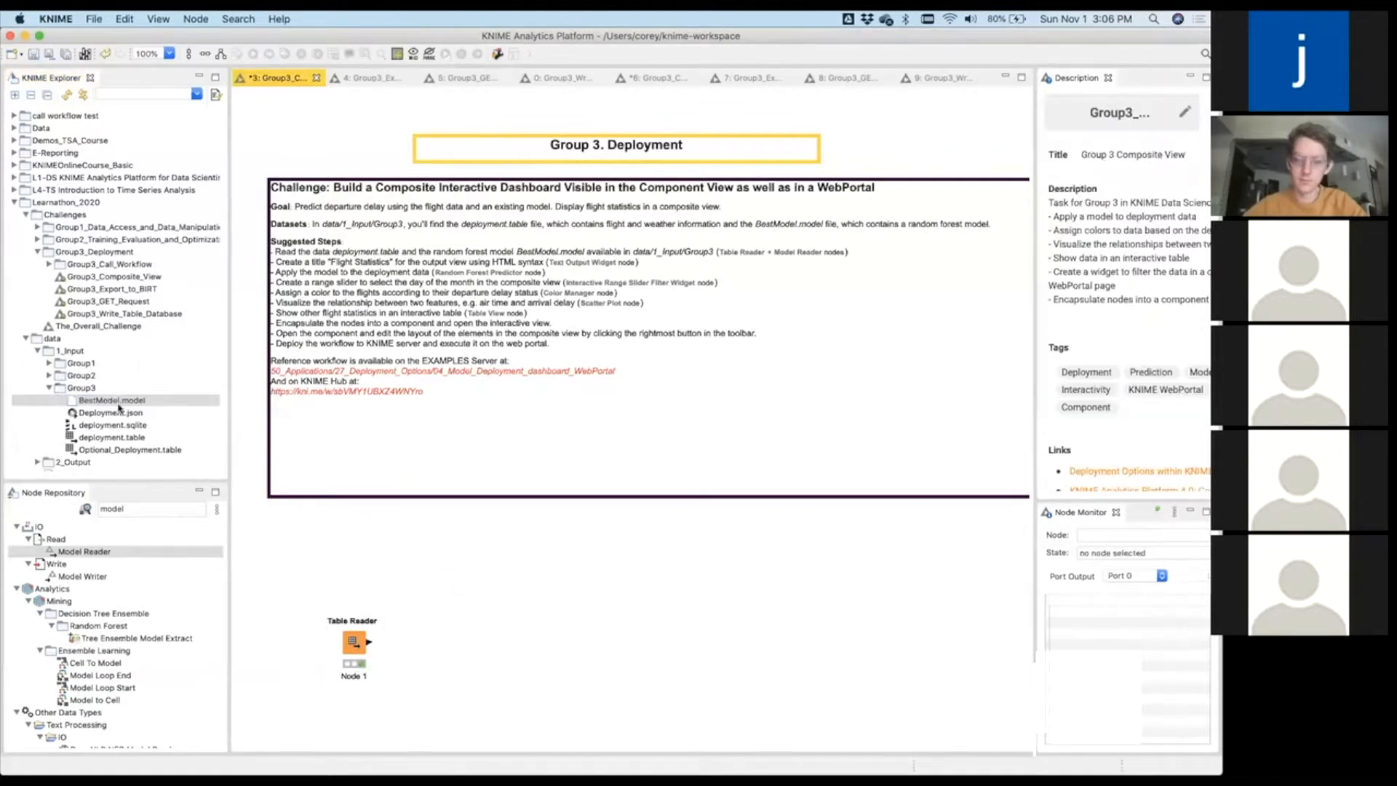
drag(95, 400, 379, 571)
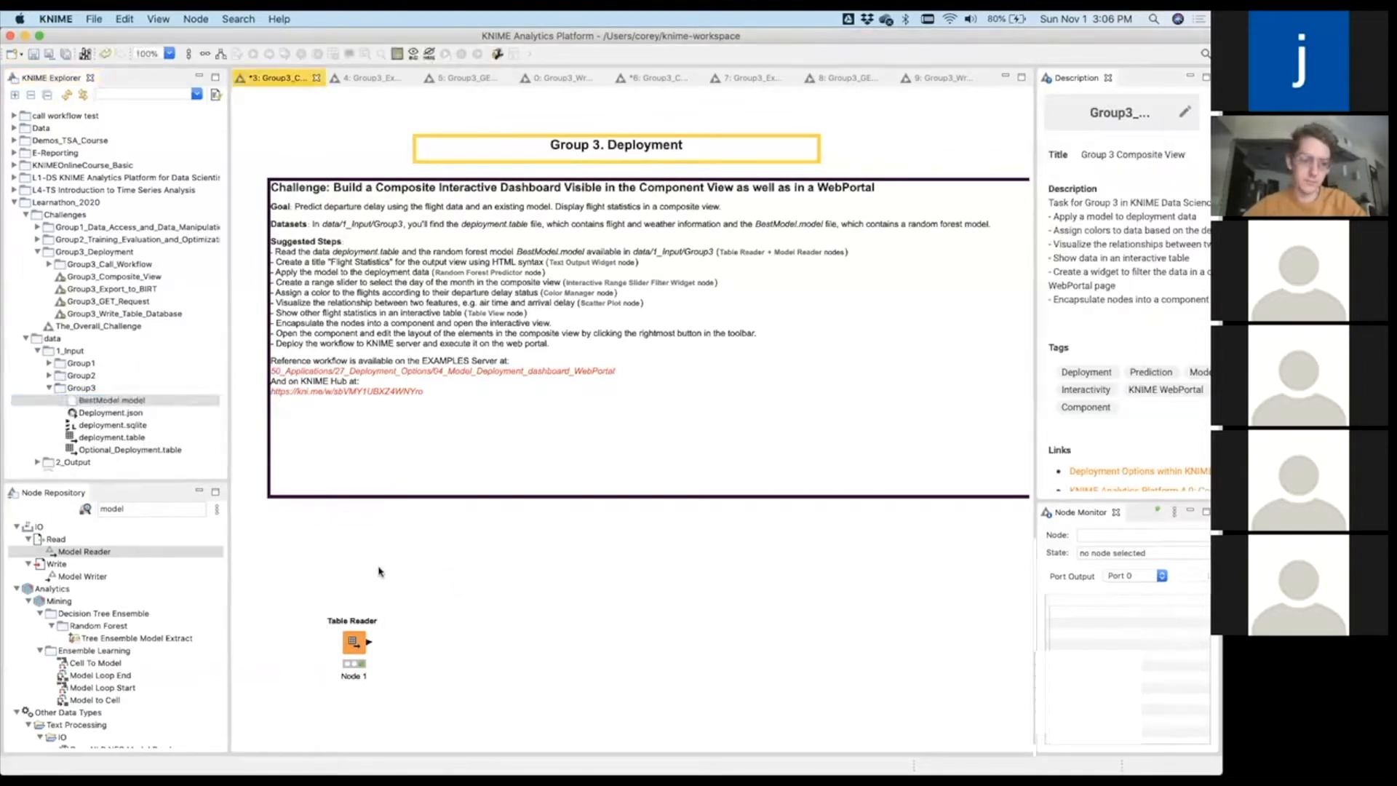
Place a Model Reader node above the Table Reader and start browsing for its input file.
drag(110, 557, 384, 558)
double_click(384, 558)
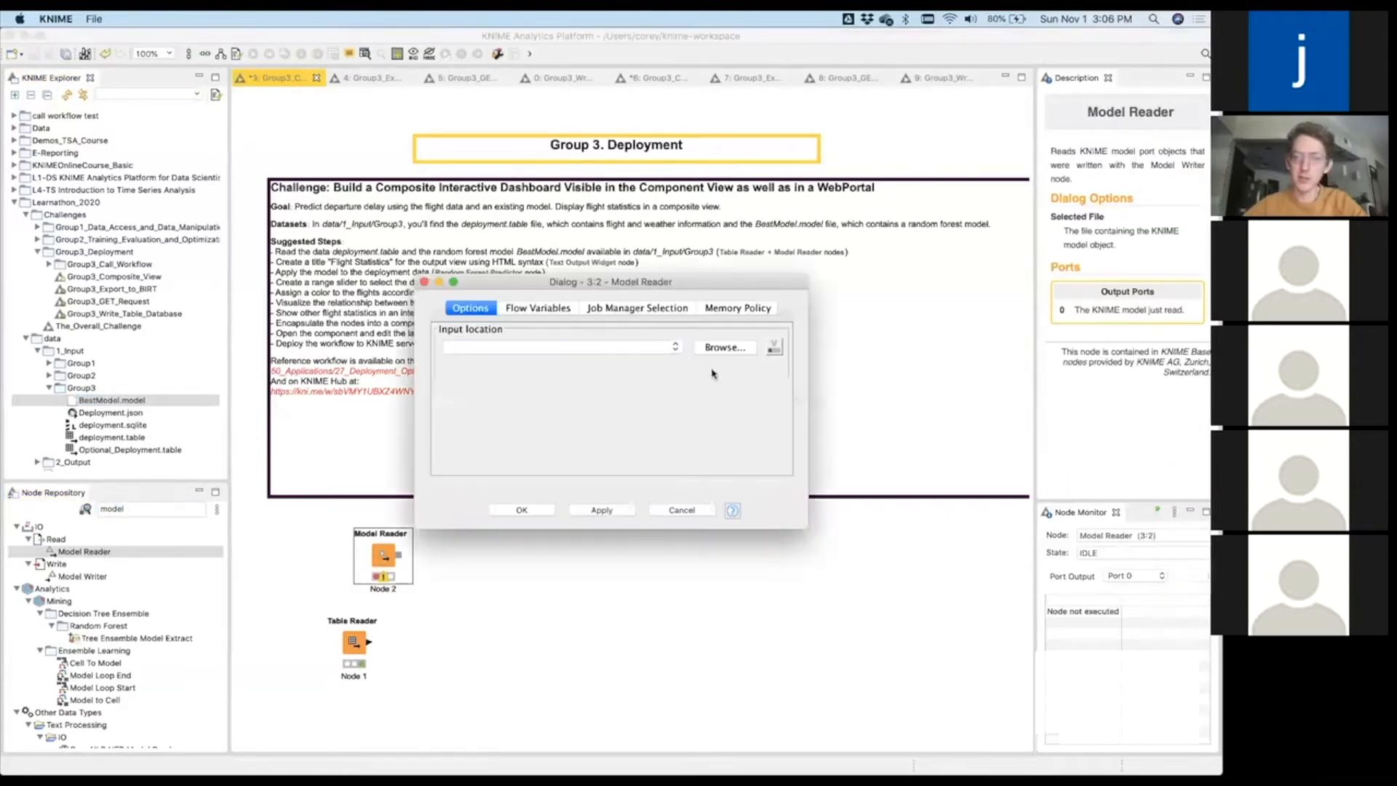
click(677, 348)
click(702, 348)
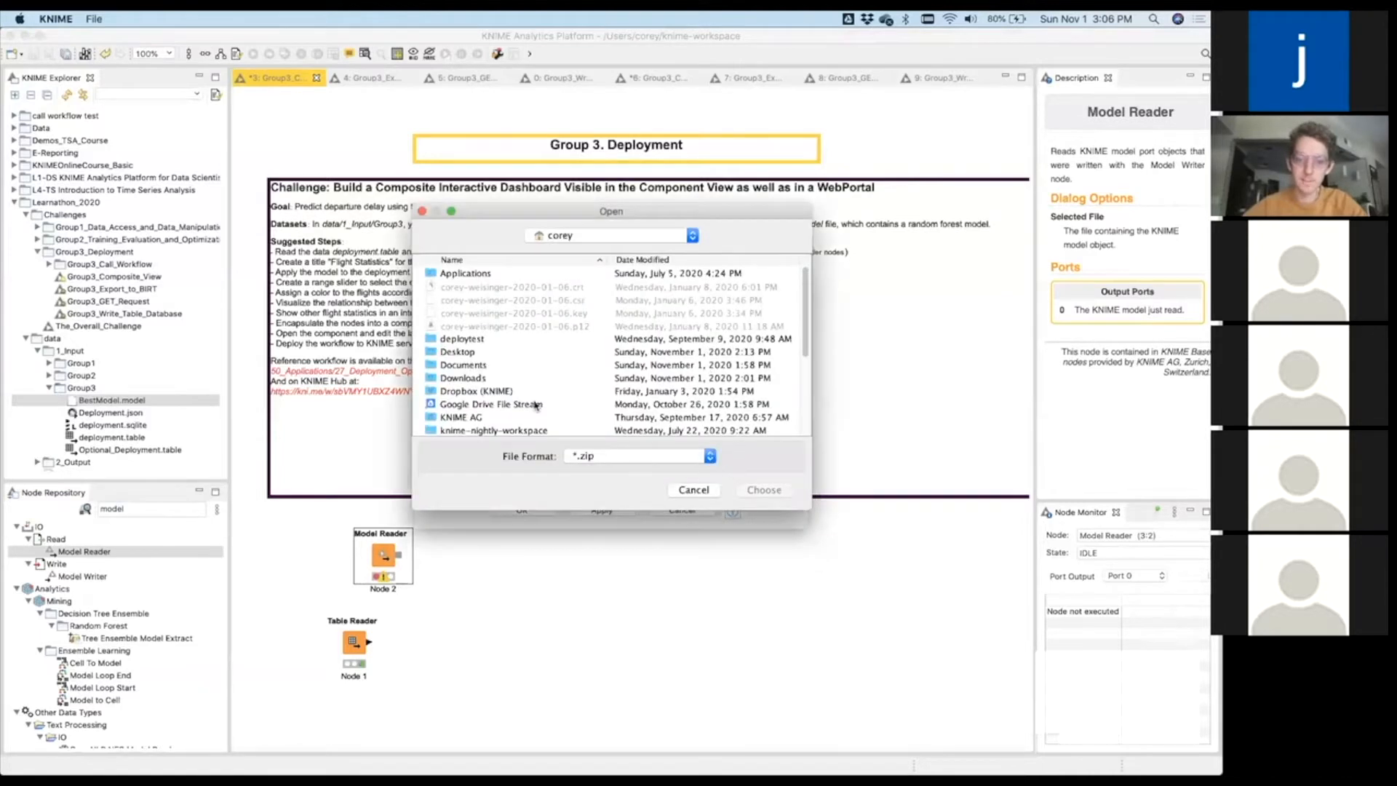
Browse to knime-workspace/Learnathon_2020/data/1_Input/Group3 for BestModel.model, check the file format options, and cancel the file selection.
scroll(514, 429, down, 3)
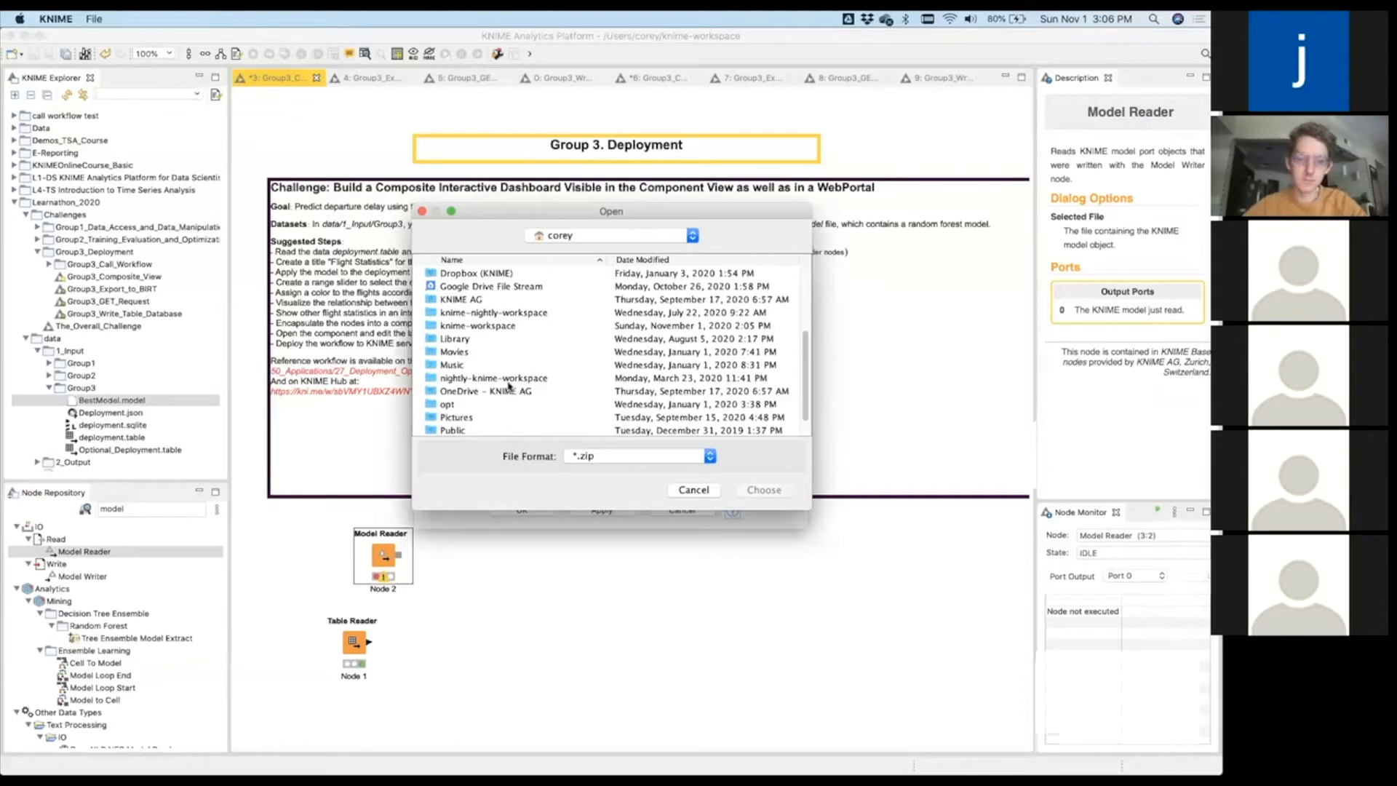
double_click(501, 328)
scroll(511, 363, down, 5)
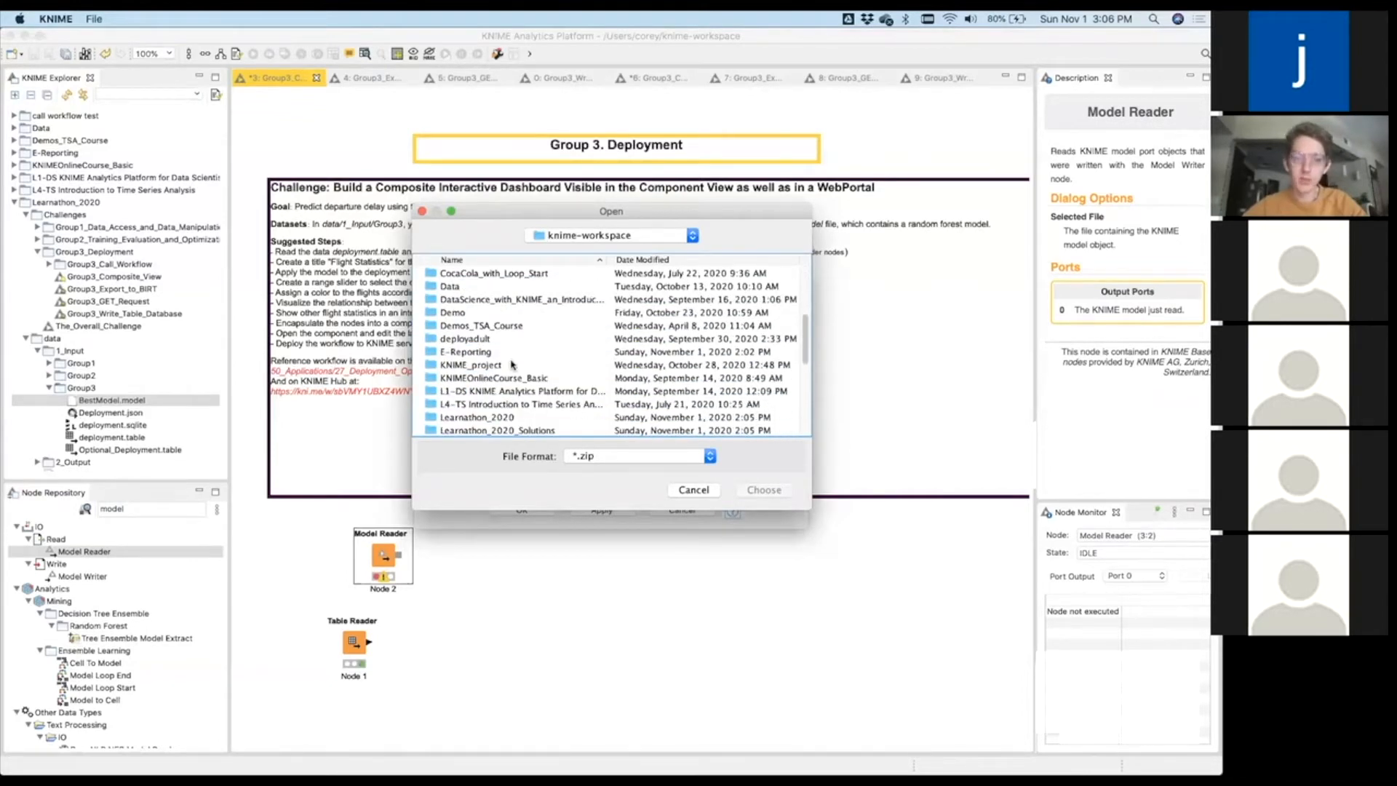
scroll(511, 363, down, 5)
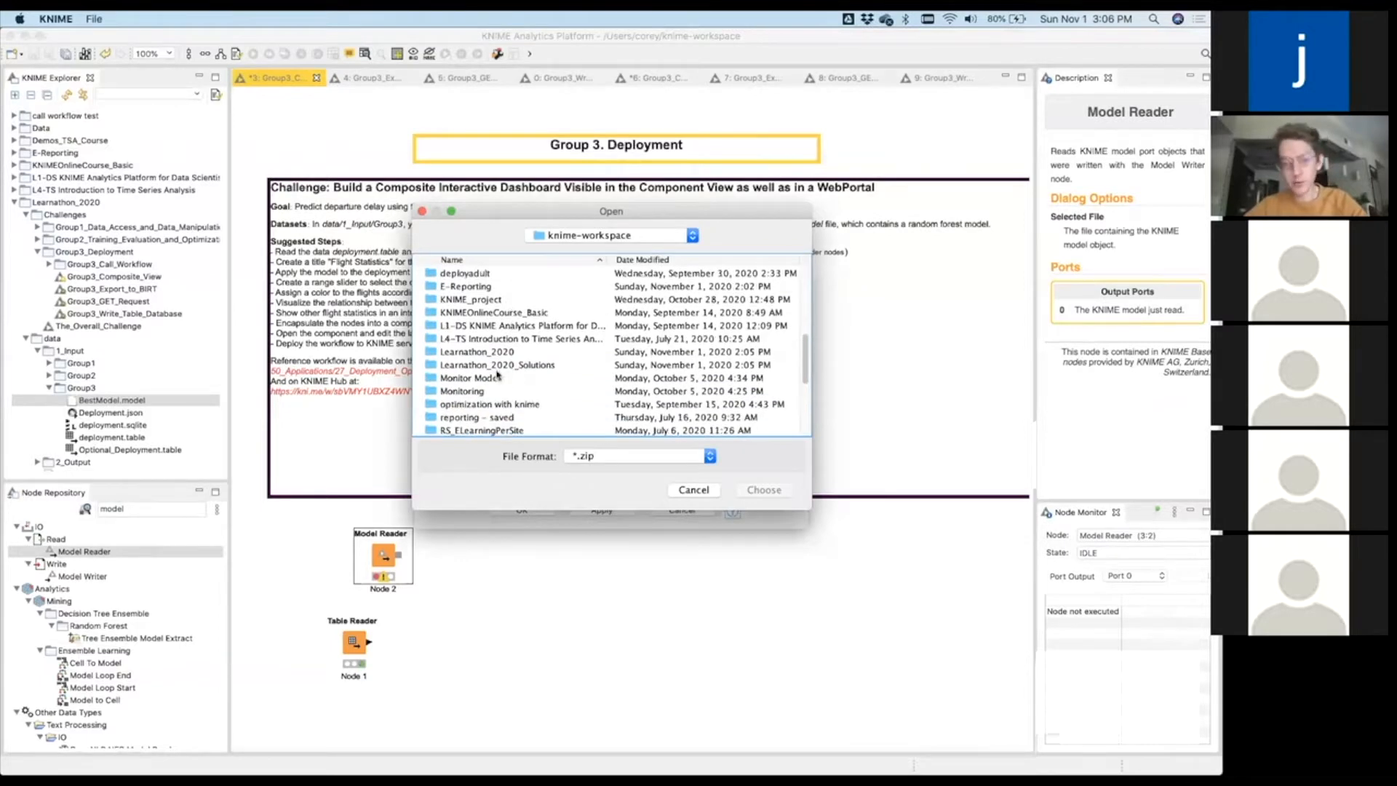
double_click(496, 352)
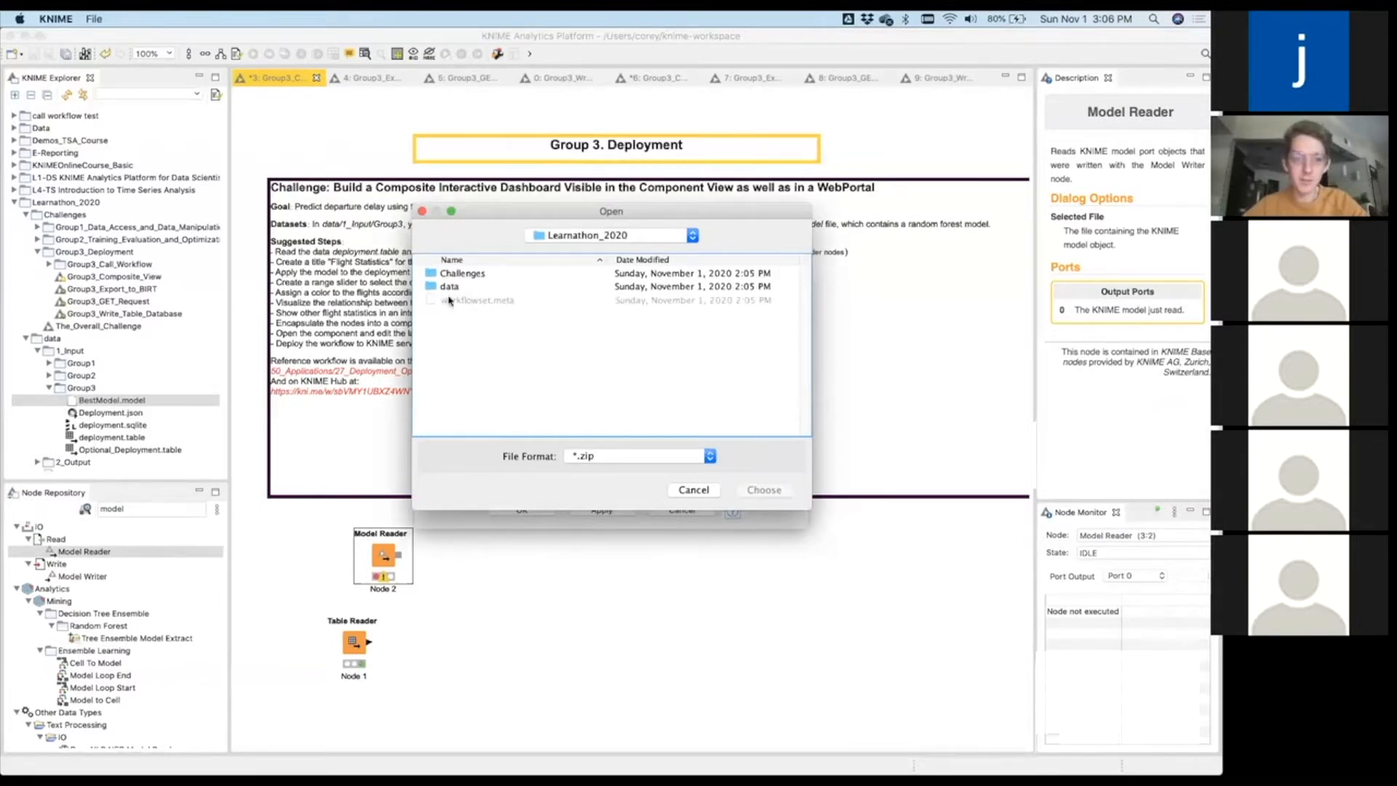
click(449, 288)
double_click(449, 288)
double_click(466, 275)
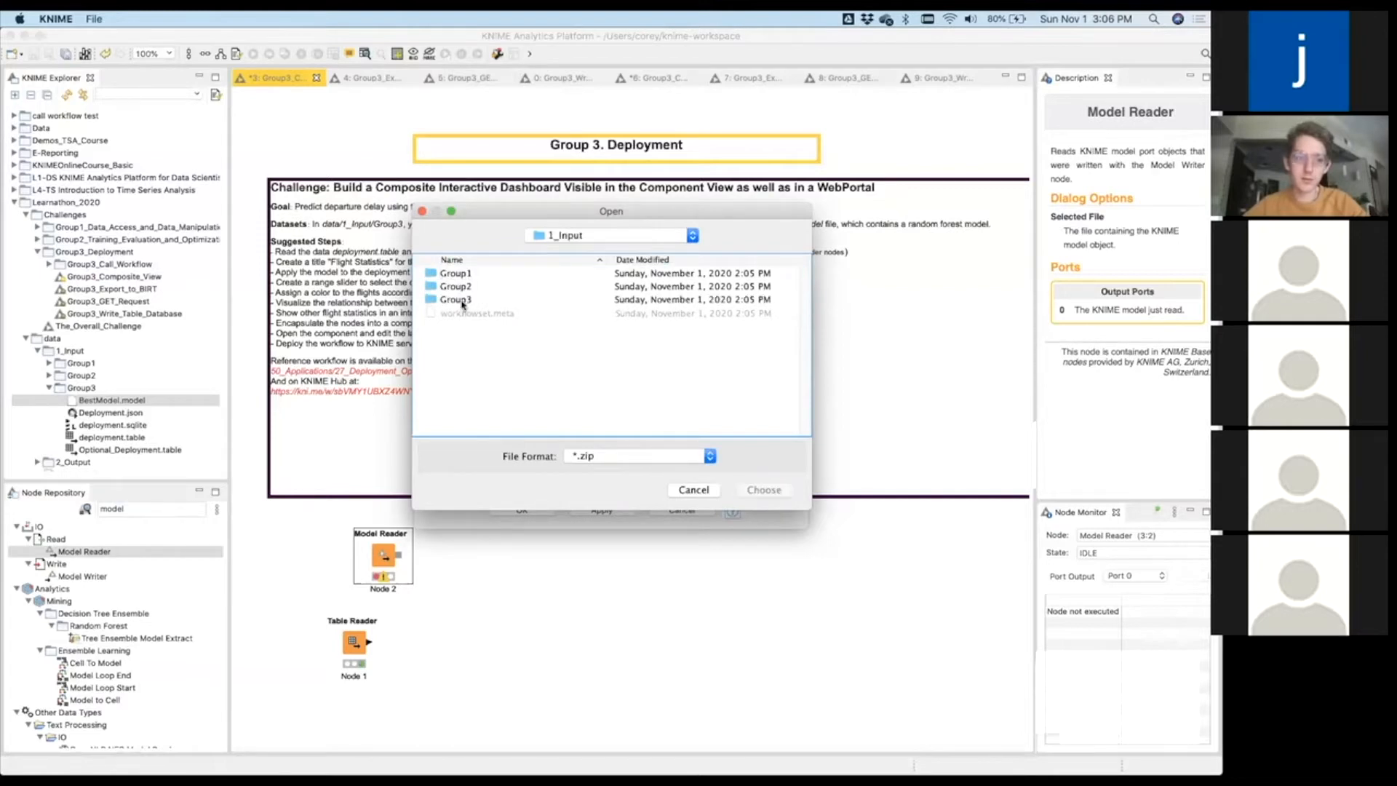
double_click(458, 300)
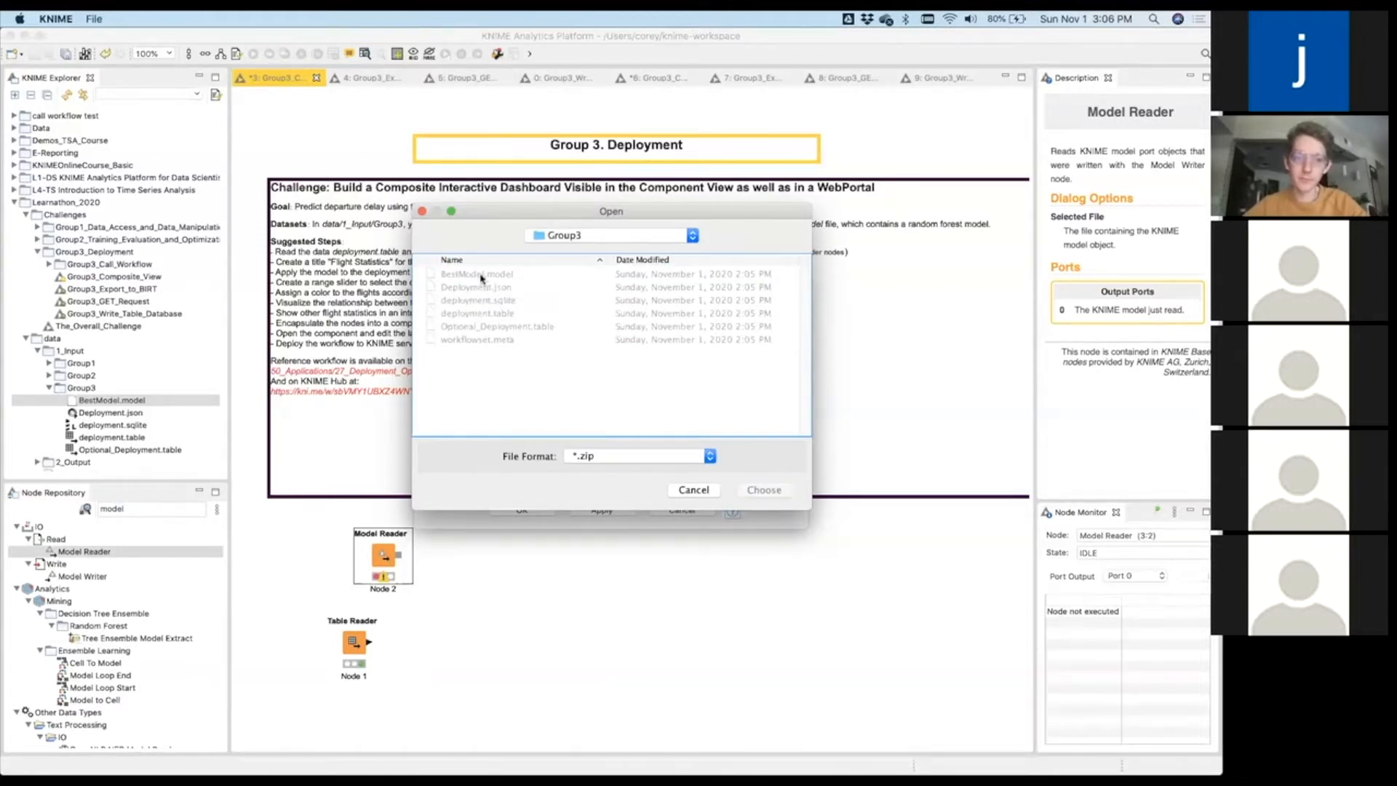
click(706, 456)
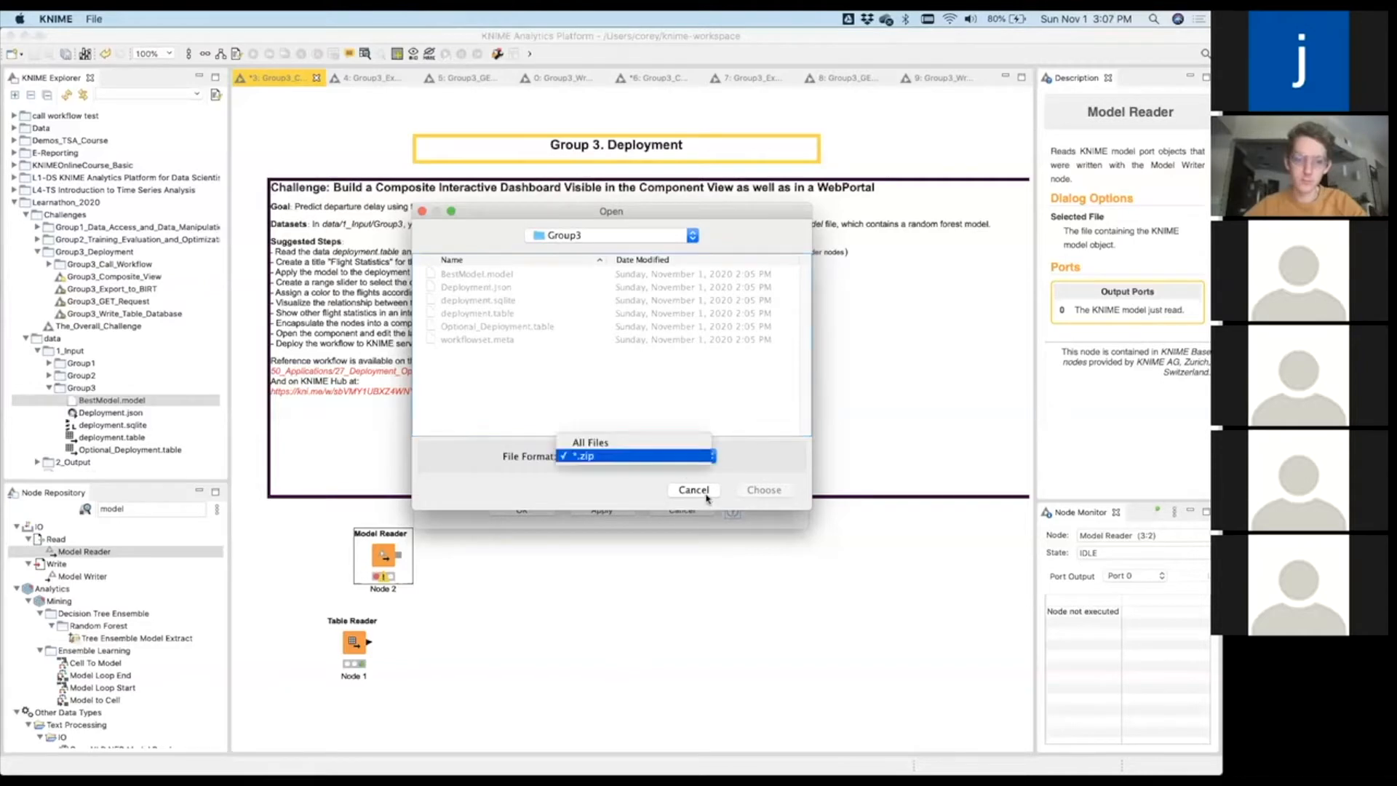
click(693, 489)
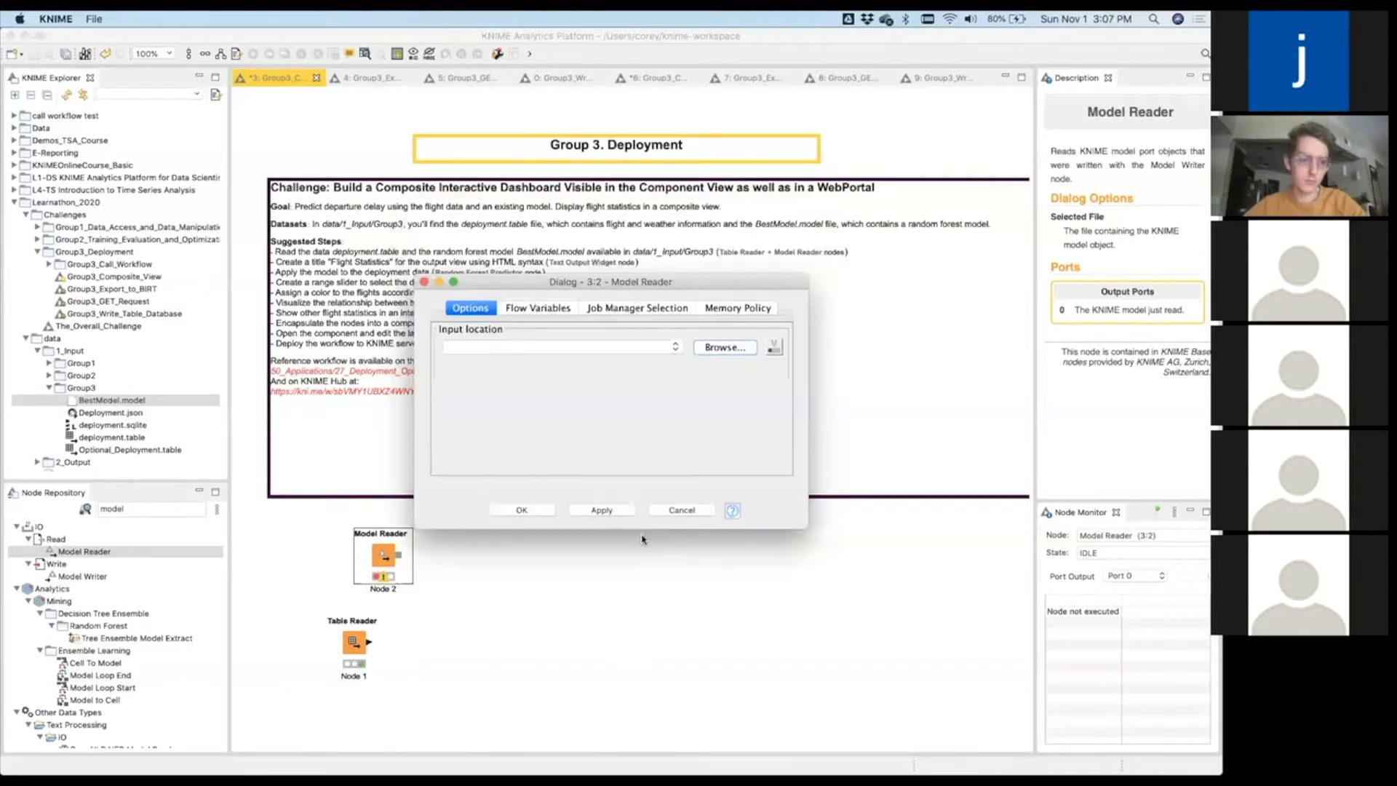
Discard the Model Reader's configuration and delete the node from the canvas.
click(696, 510)
click(376, 564)
key(Delete)
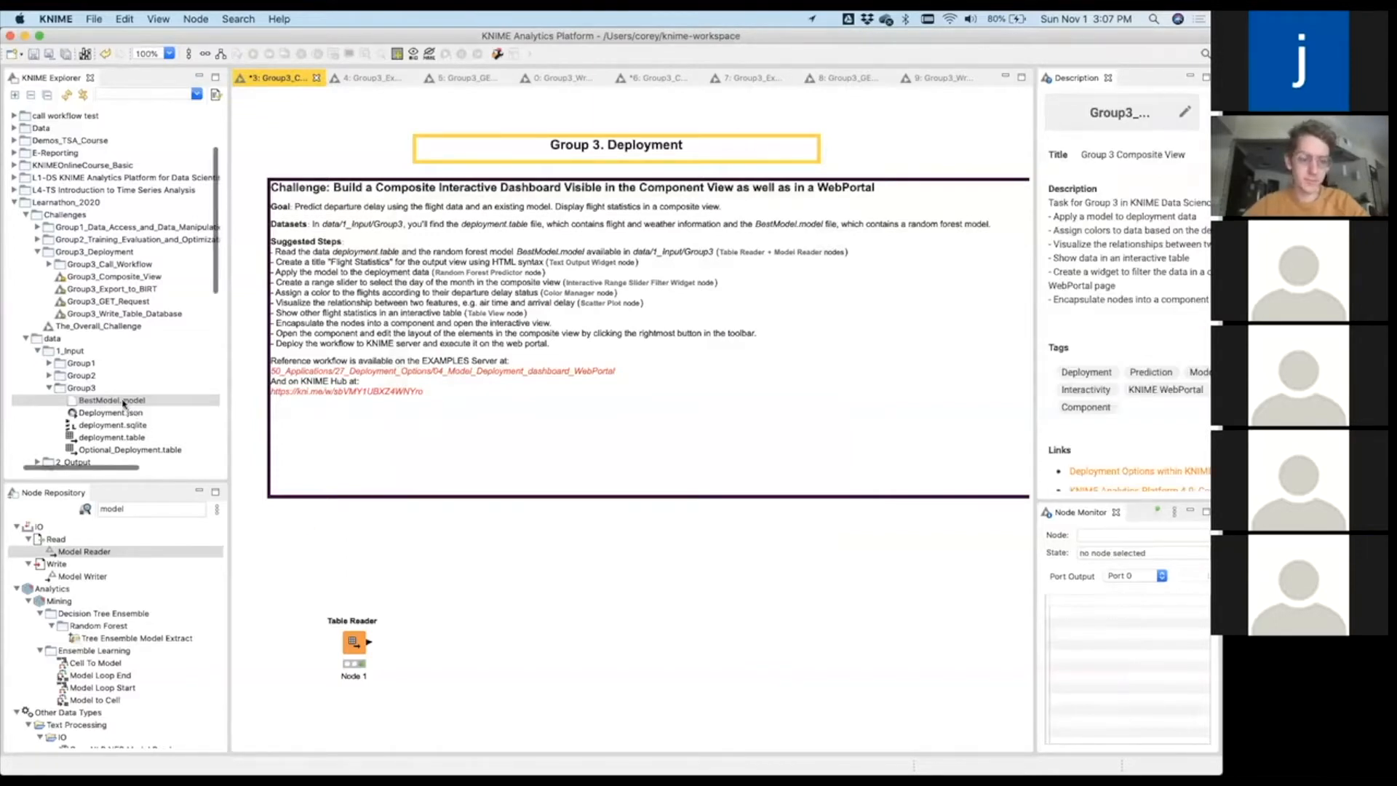
Try again to place BestModel.model on the canvas and look through the model nodes in the node repository.
drag(124, 402, 203, 559)
scroll(134, 609, down, 5)
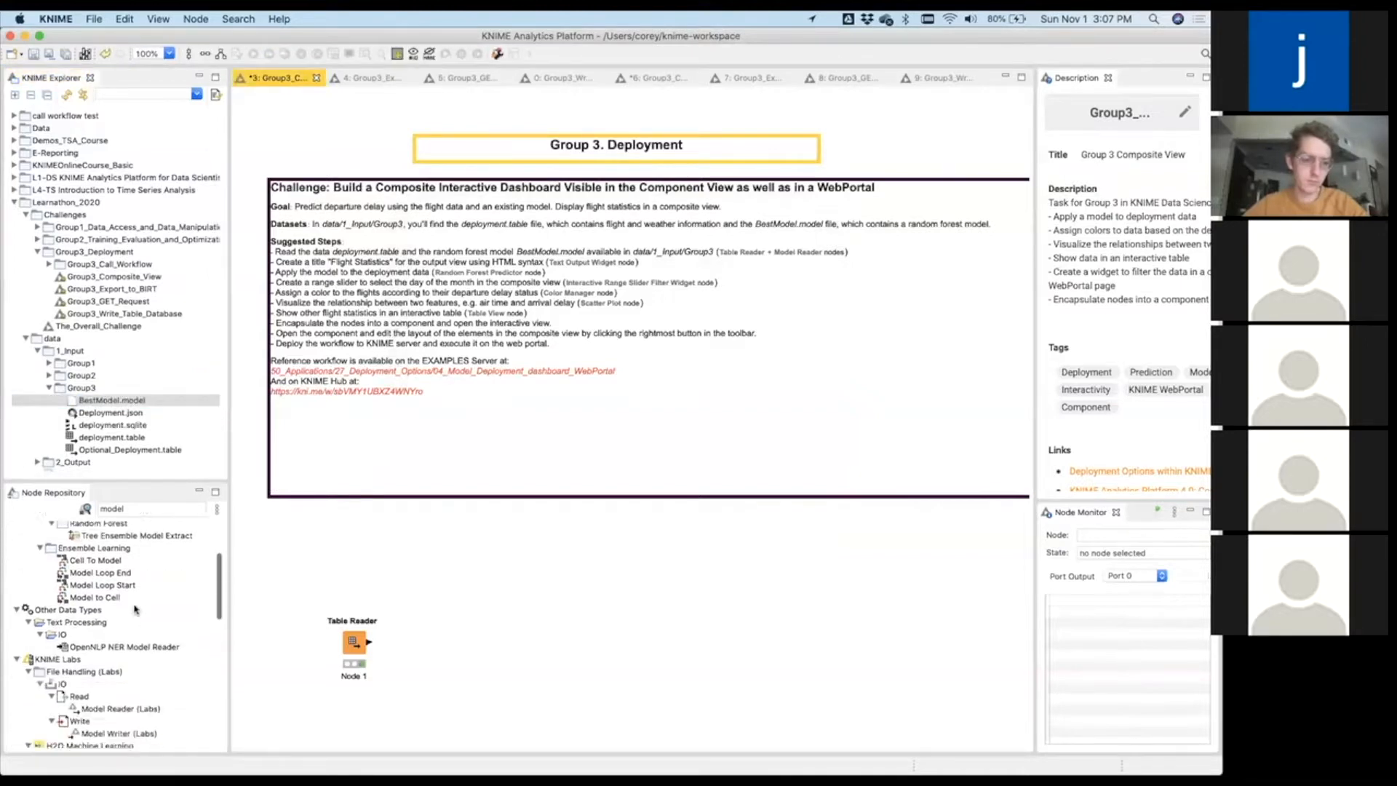
scroll(134, 610, down, 3)
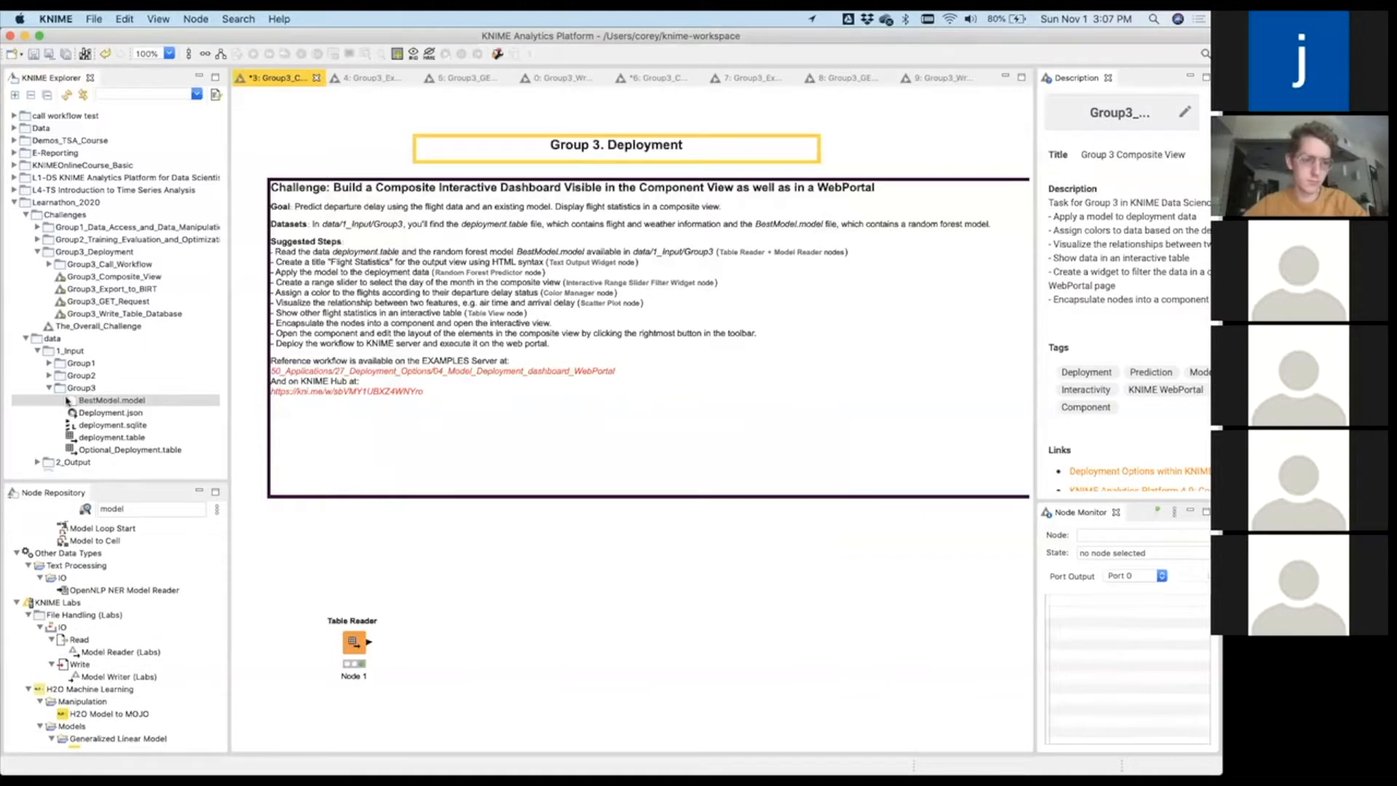
scroll(146, 328, down, 3)
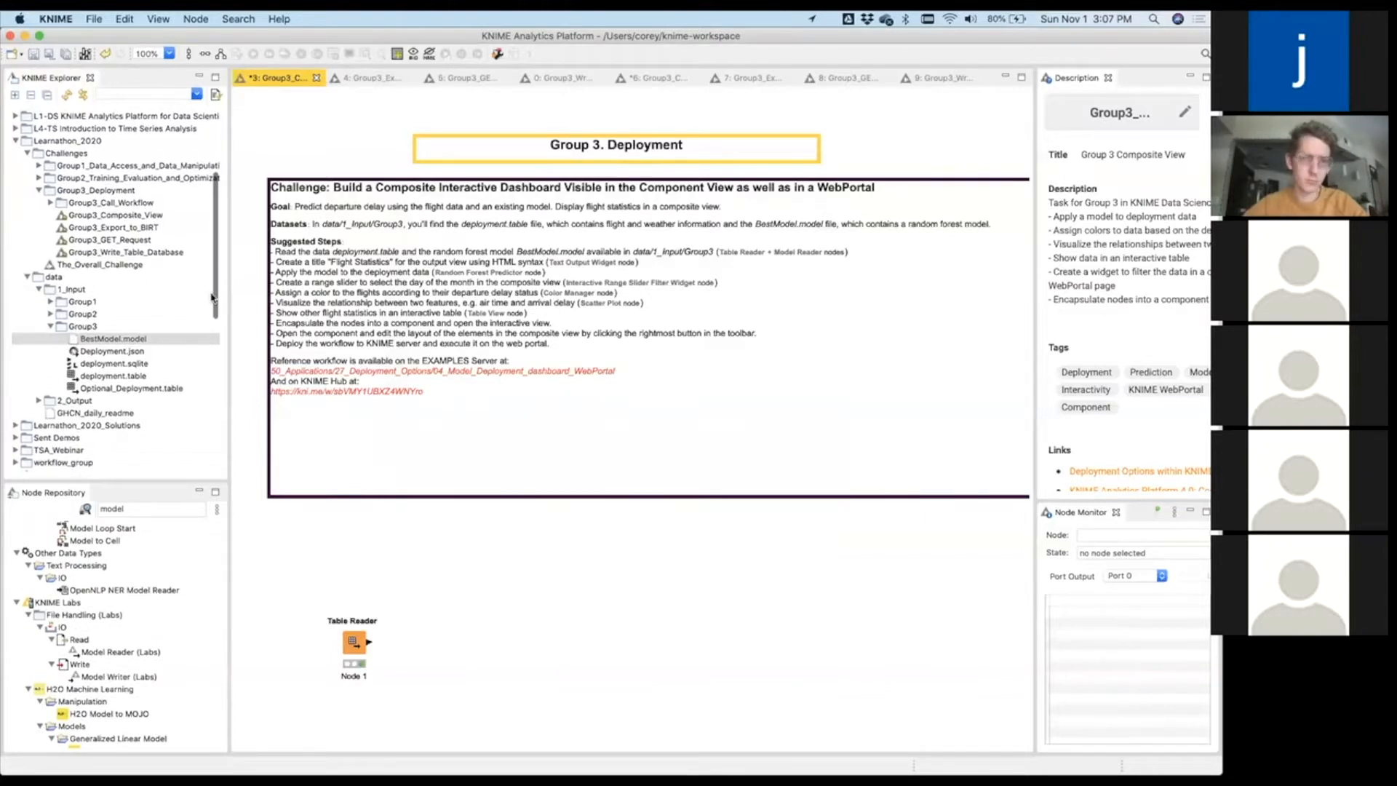
Copy the Model Reader node from inside the finished Composite View component and paste it above the Table Reader in the challenge workflow.
click(668, 80)
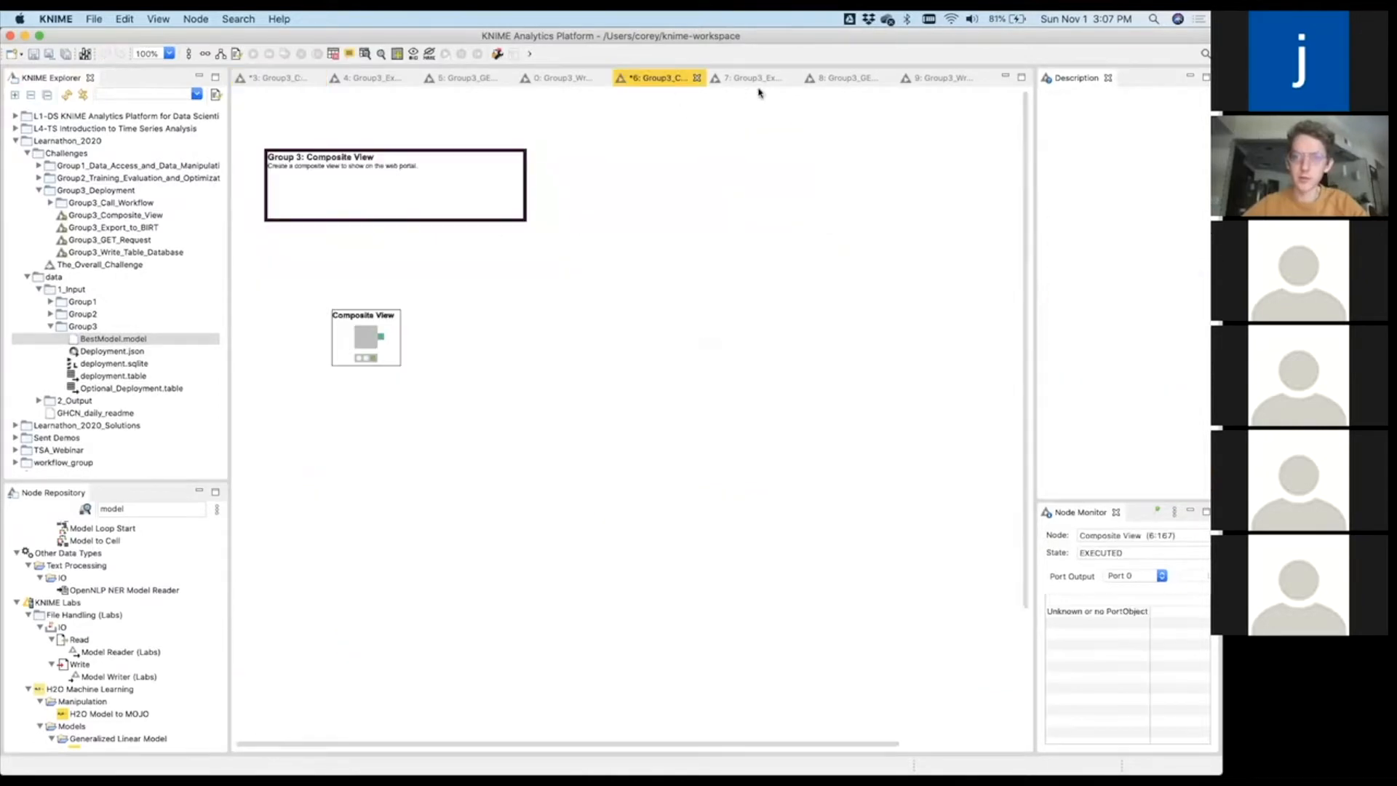
click(369, 344)
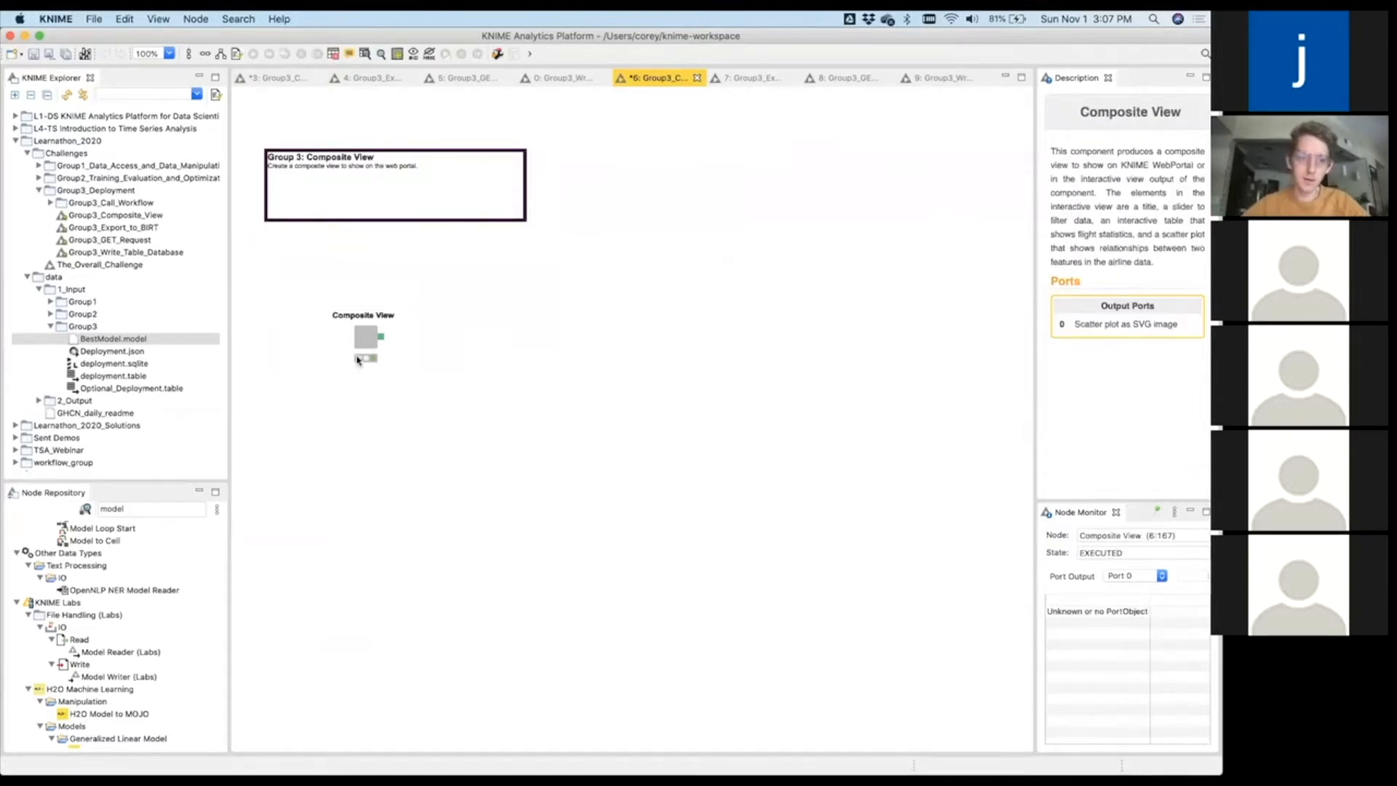
ctrl+double_click(357, 359)
click(352, 354)
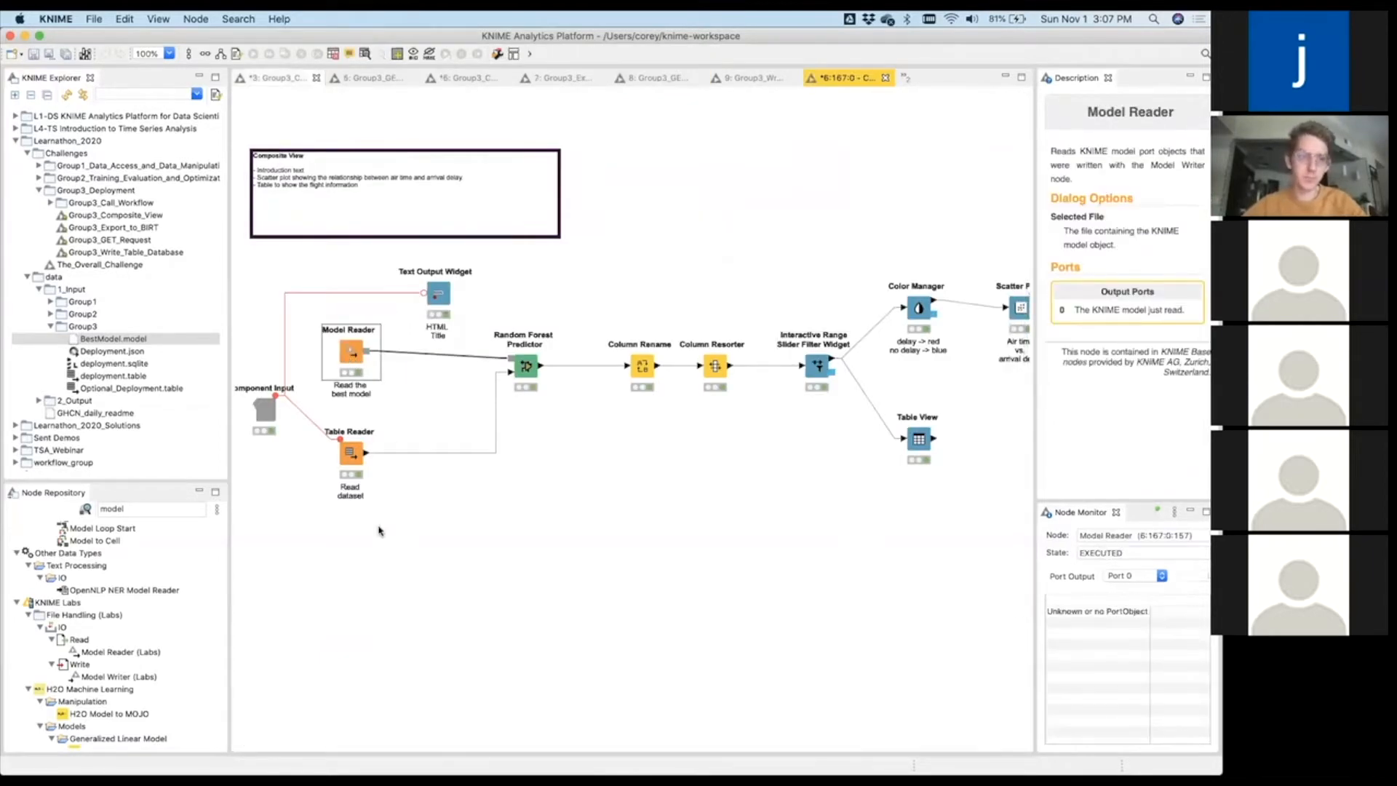
key(super+v)
drag(423, 454, 351, 572)
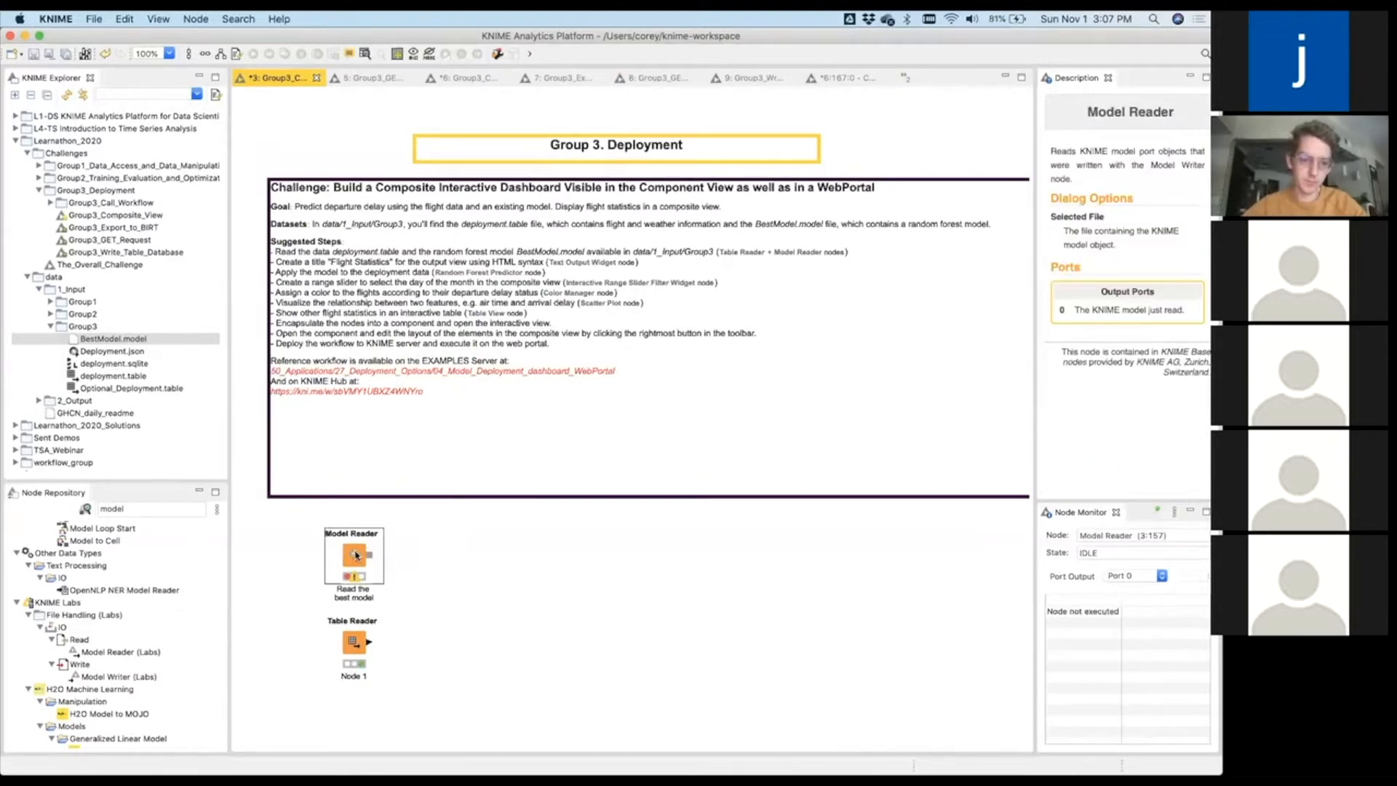
Check the pasted Model Reader's input location, cancel its configuration, and delete the node.
double_click(355, 555)
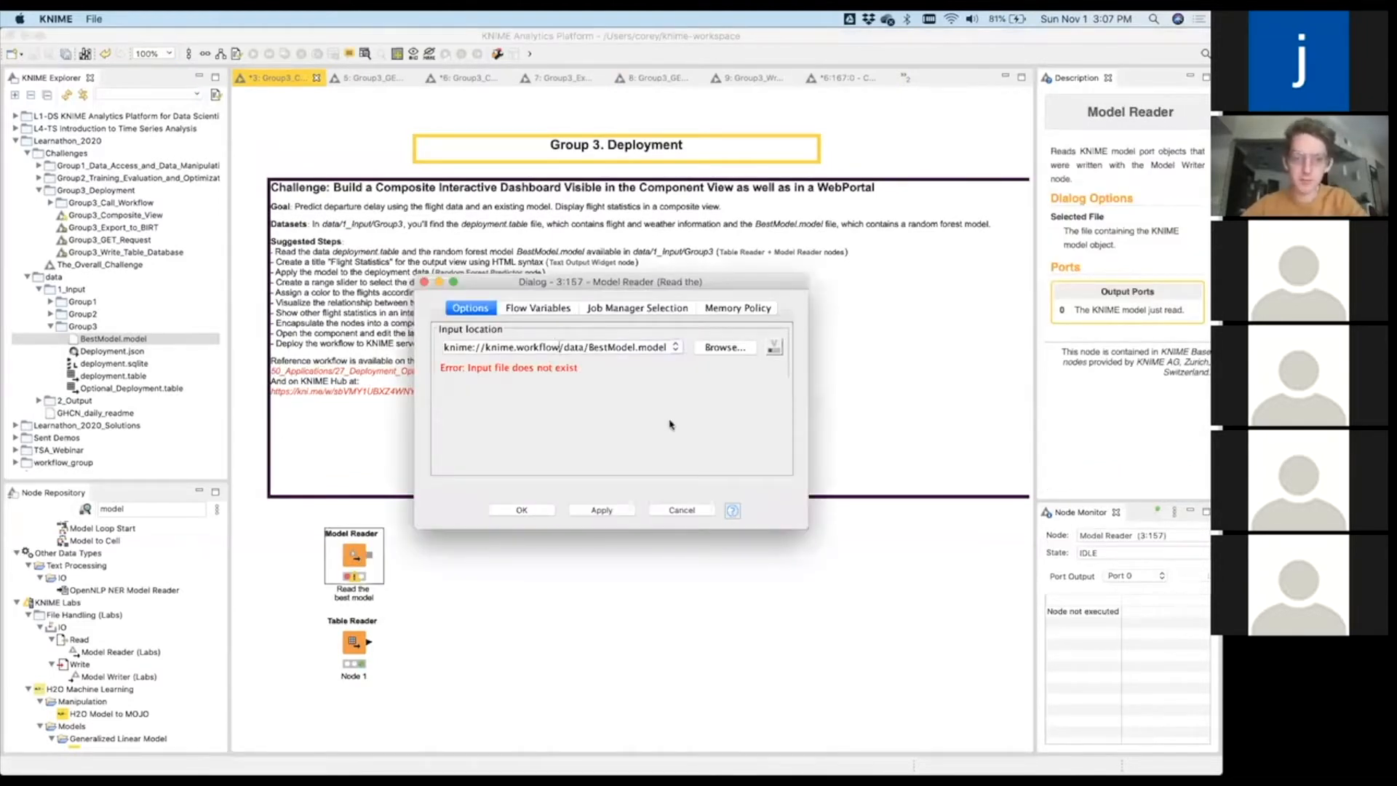
click(682, 510)
scroll(127, 398, down, 5)
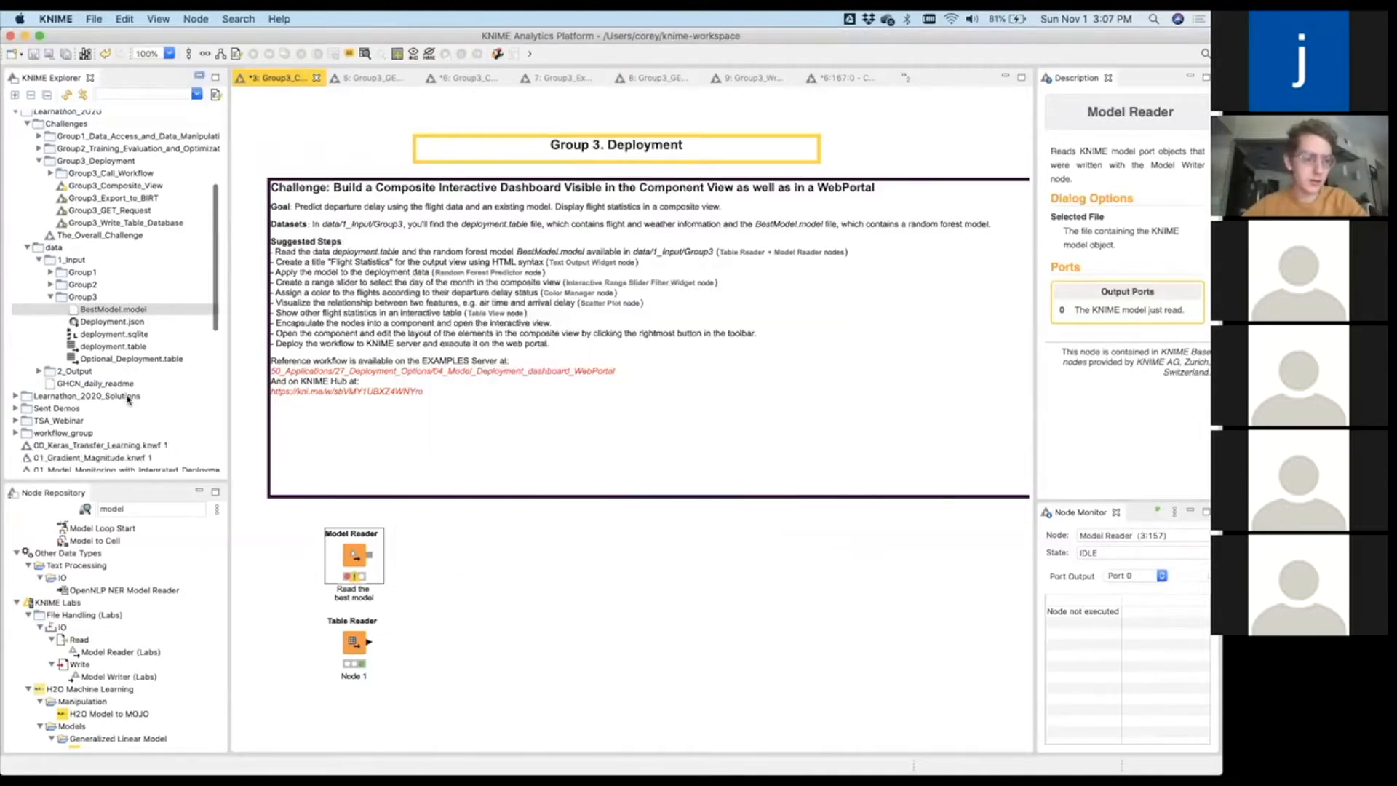
scroll(127, 399, down, 3)
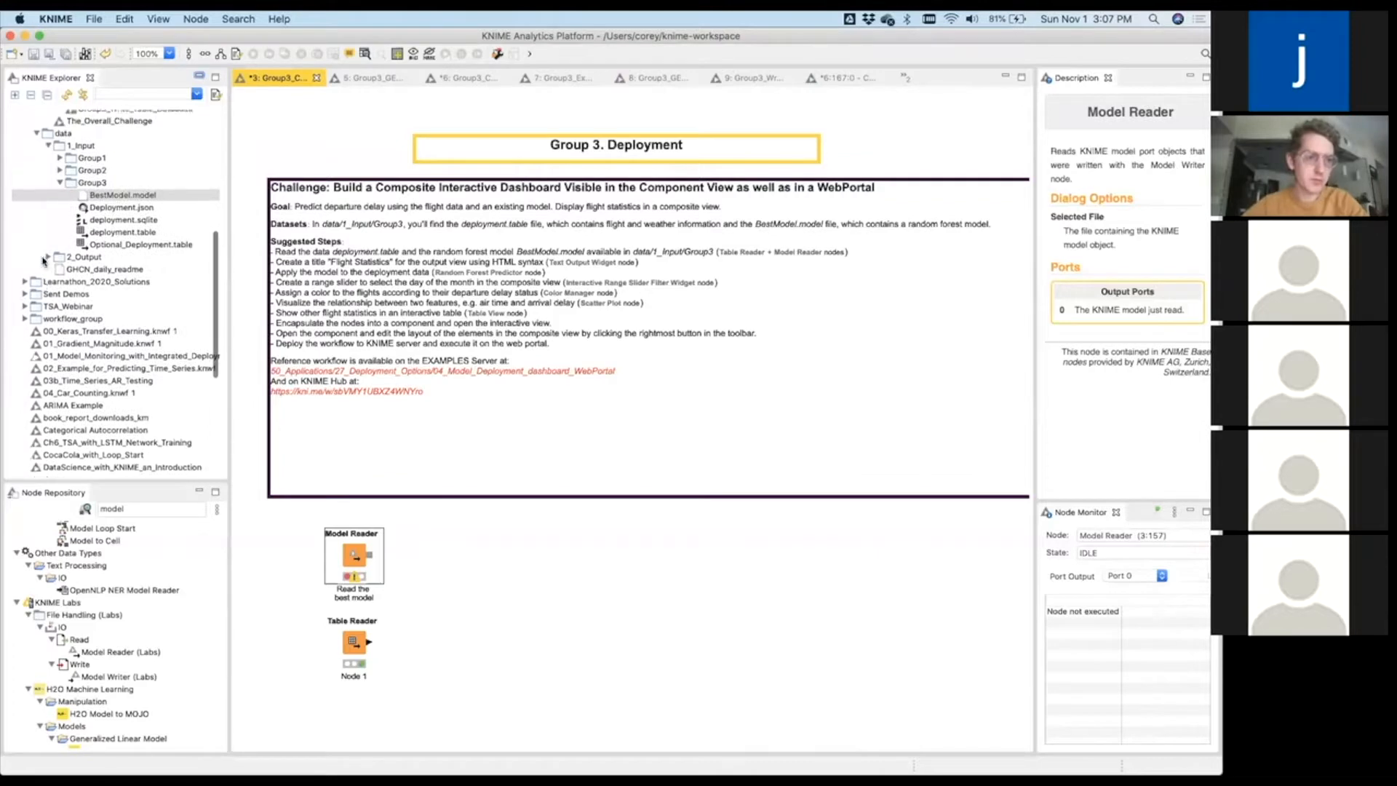
scroll(116, 291, up, 3)
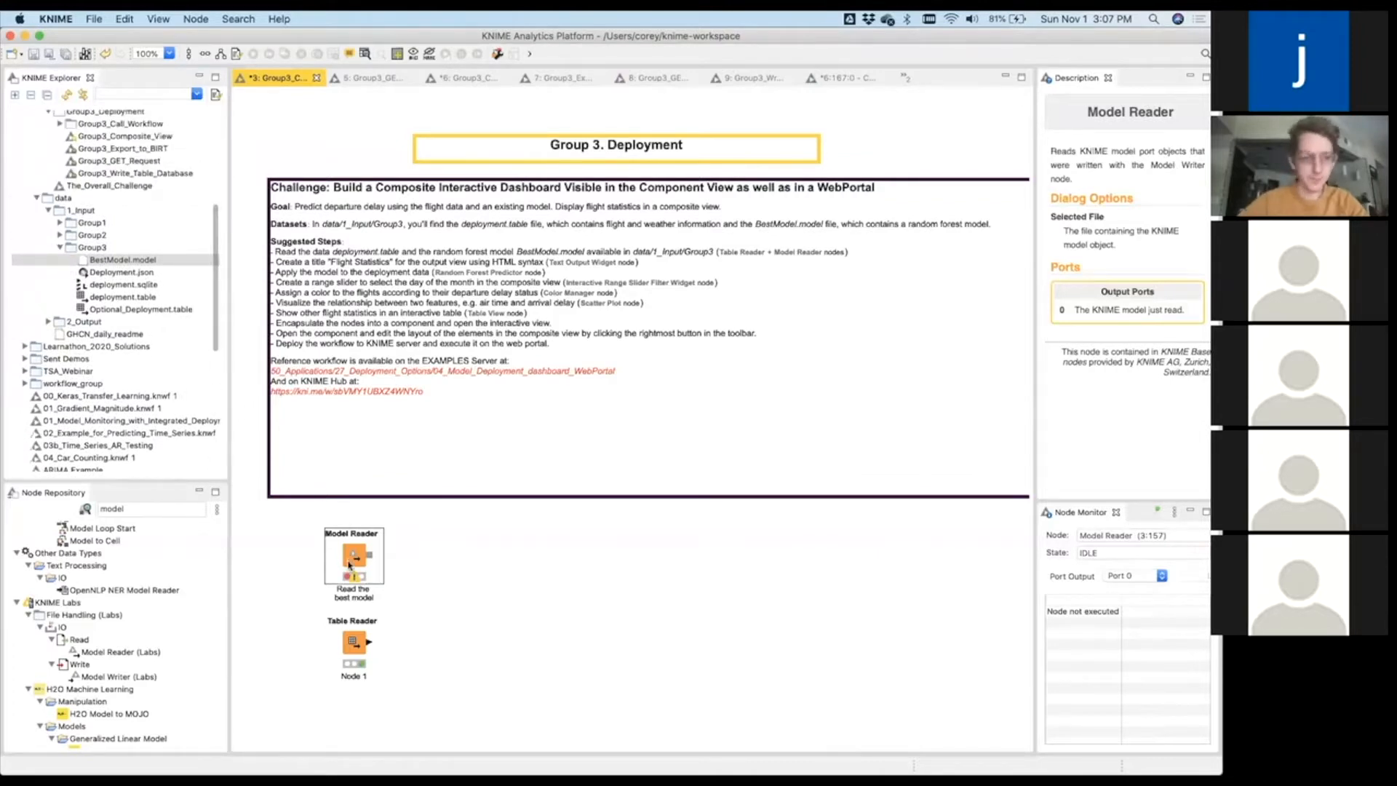
key(Delete)
Expand Learnathon_2020_Solutions through data and 2_Output to the Models folder to locate its BestModel.model file.
click(24, 347)
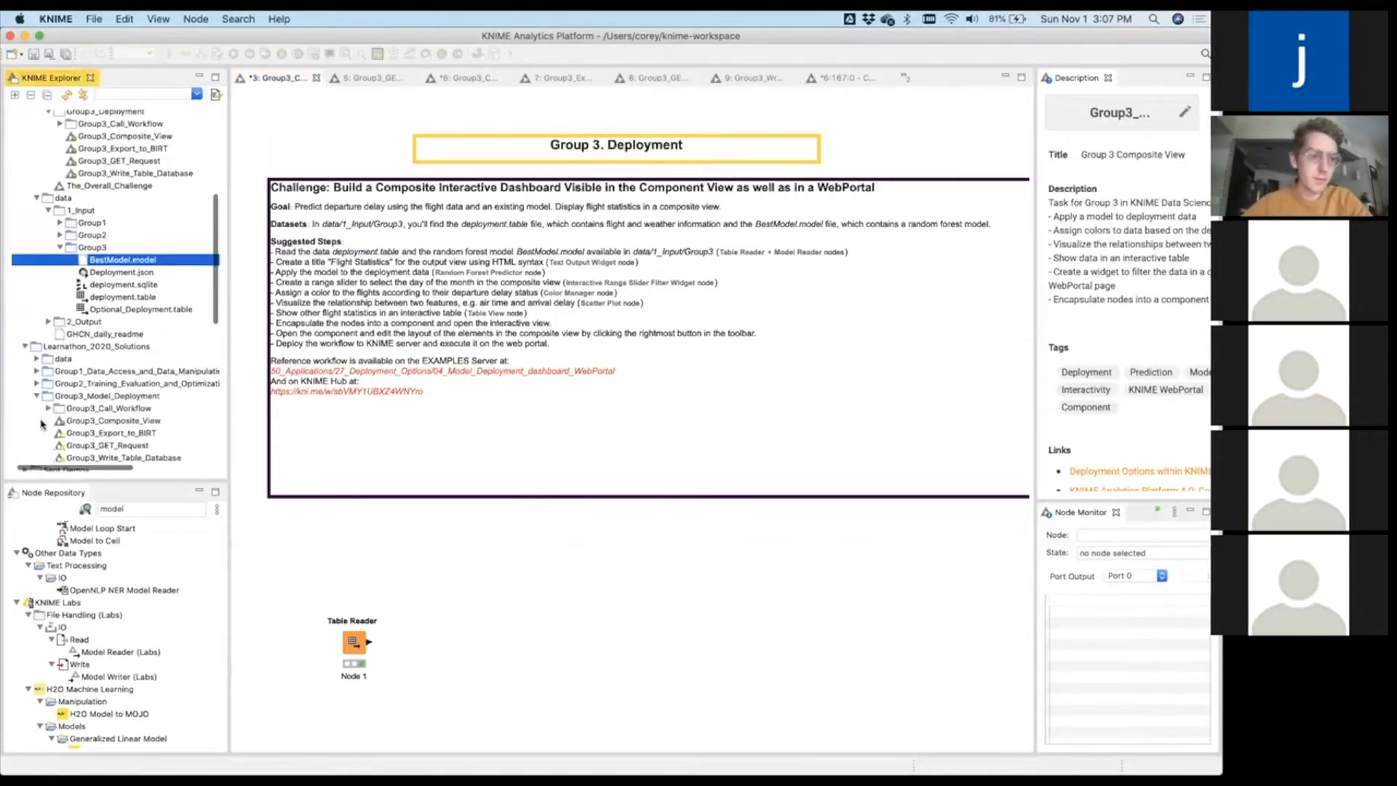
scroll(41, 422, down, 4)
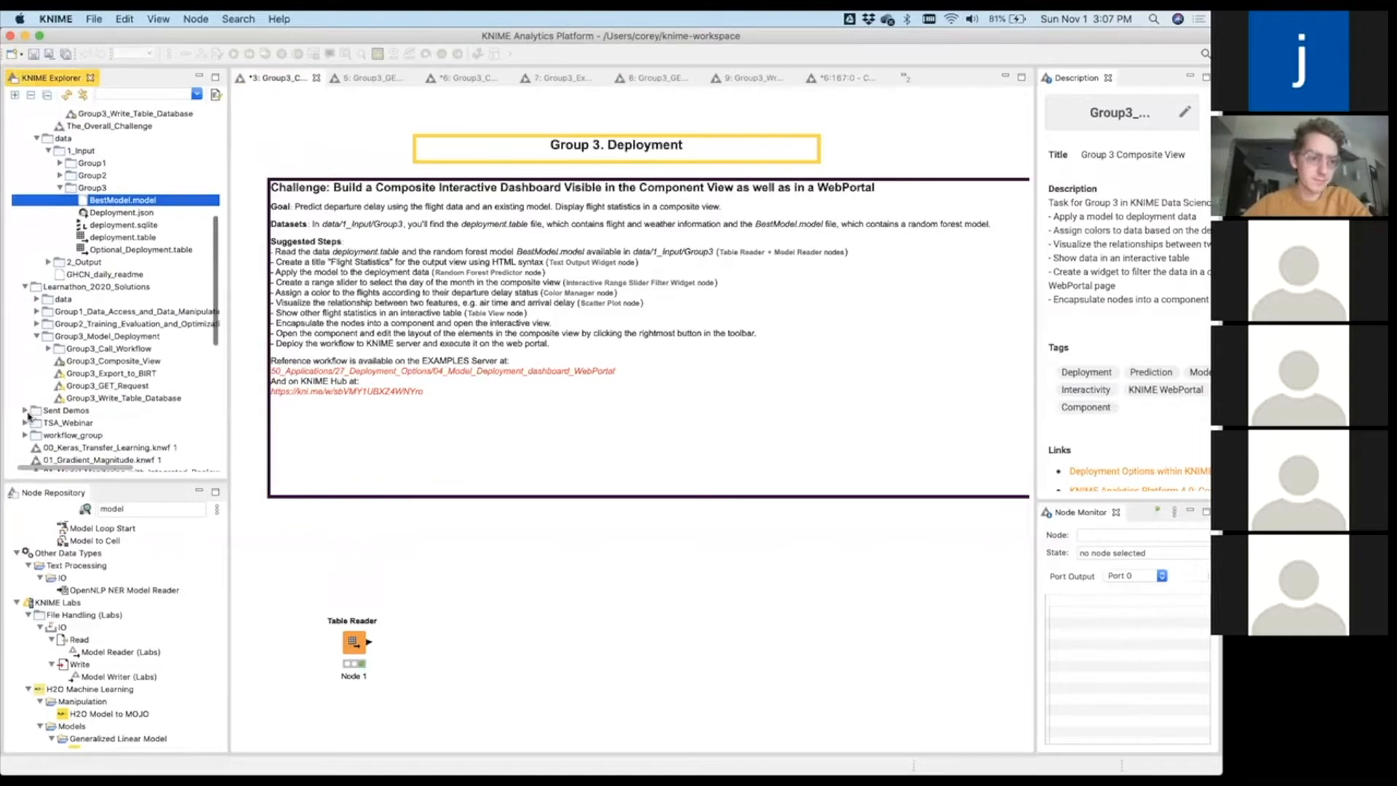
scroll(30, 416, down, 1)
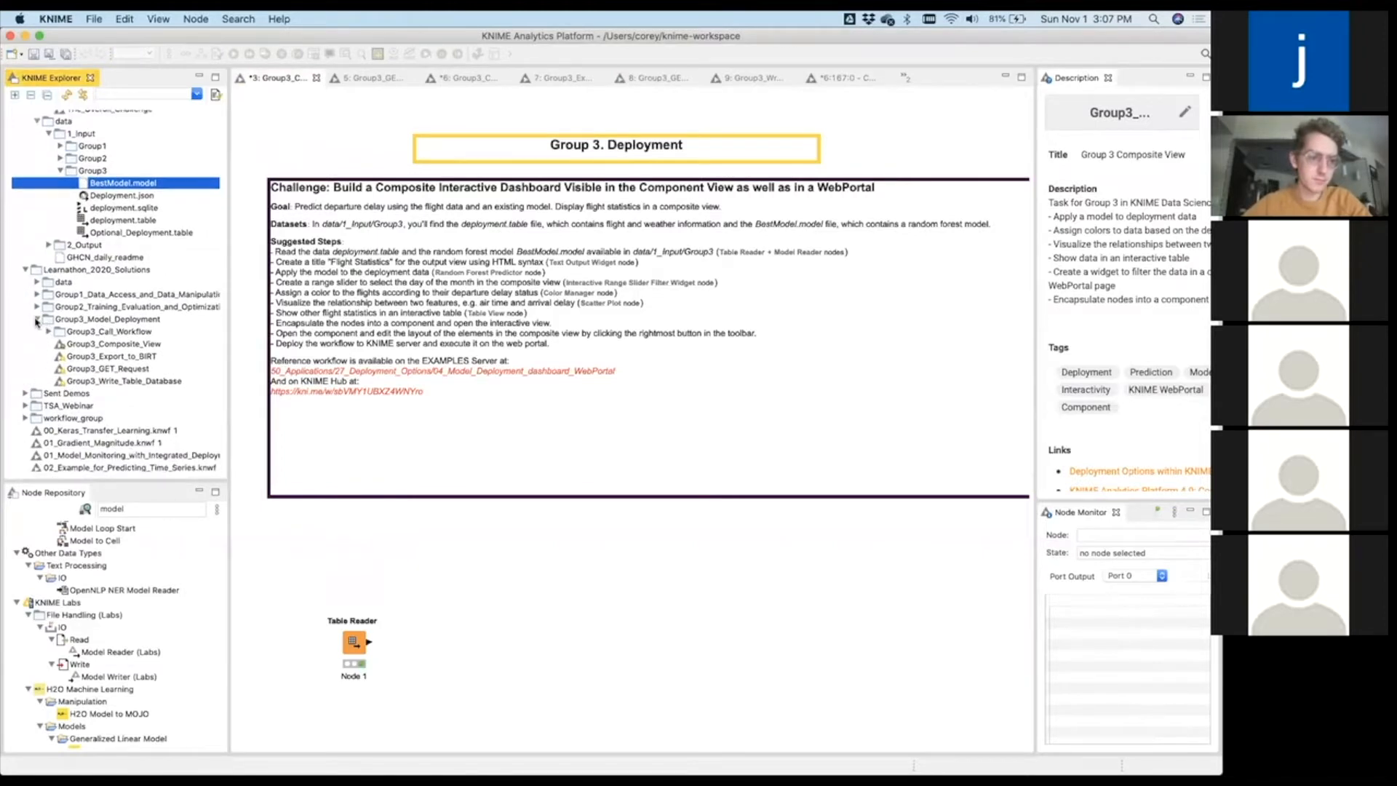
scroll(37, 321, down, 3)
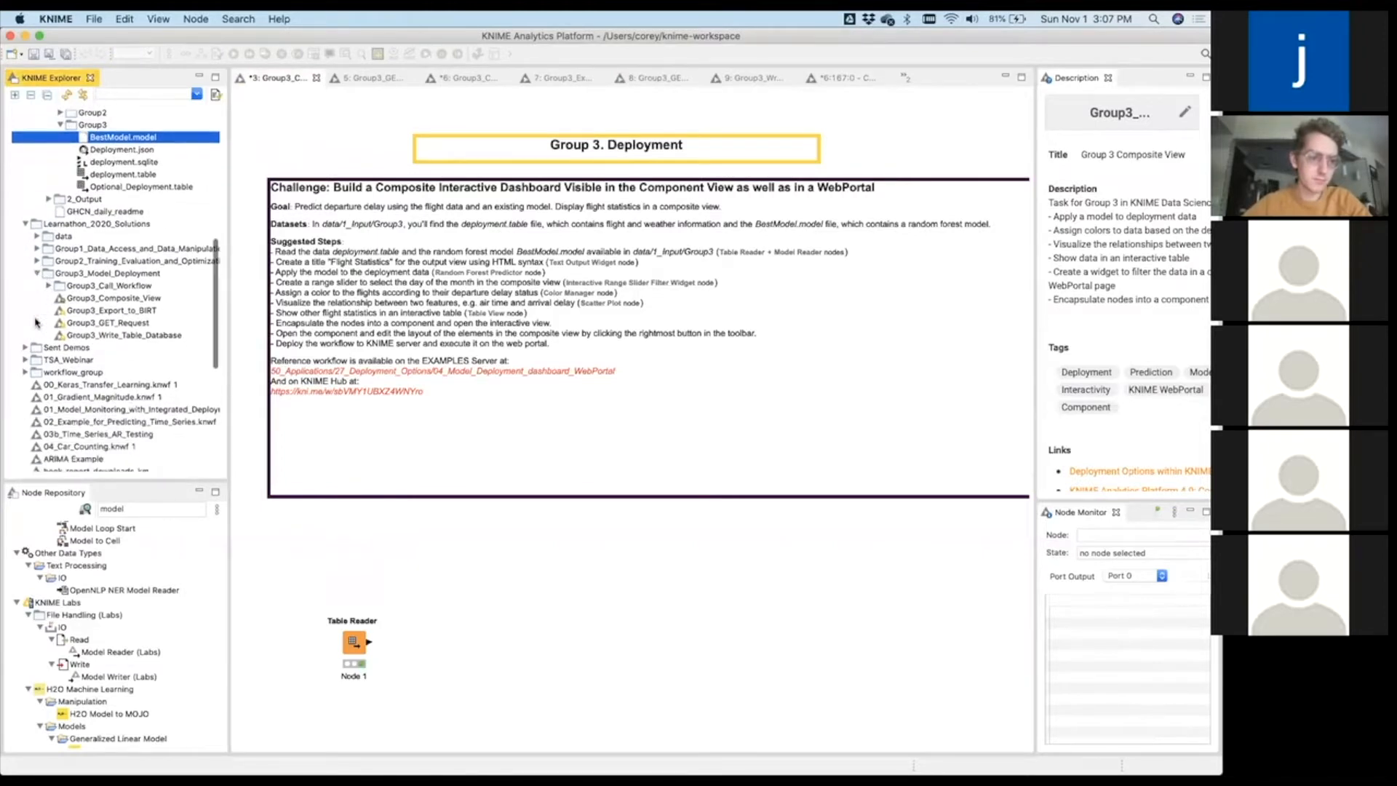
click(38, 228)
click(48, 241)
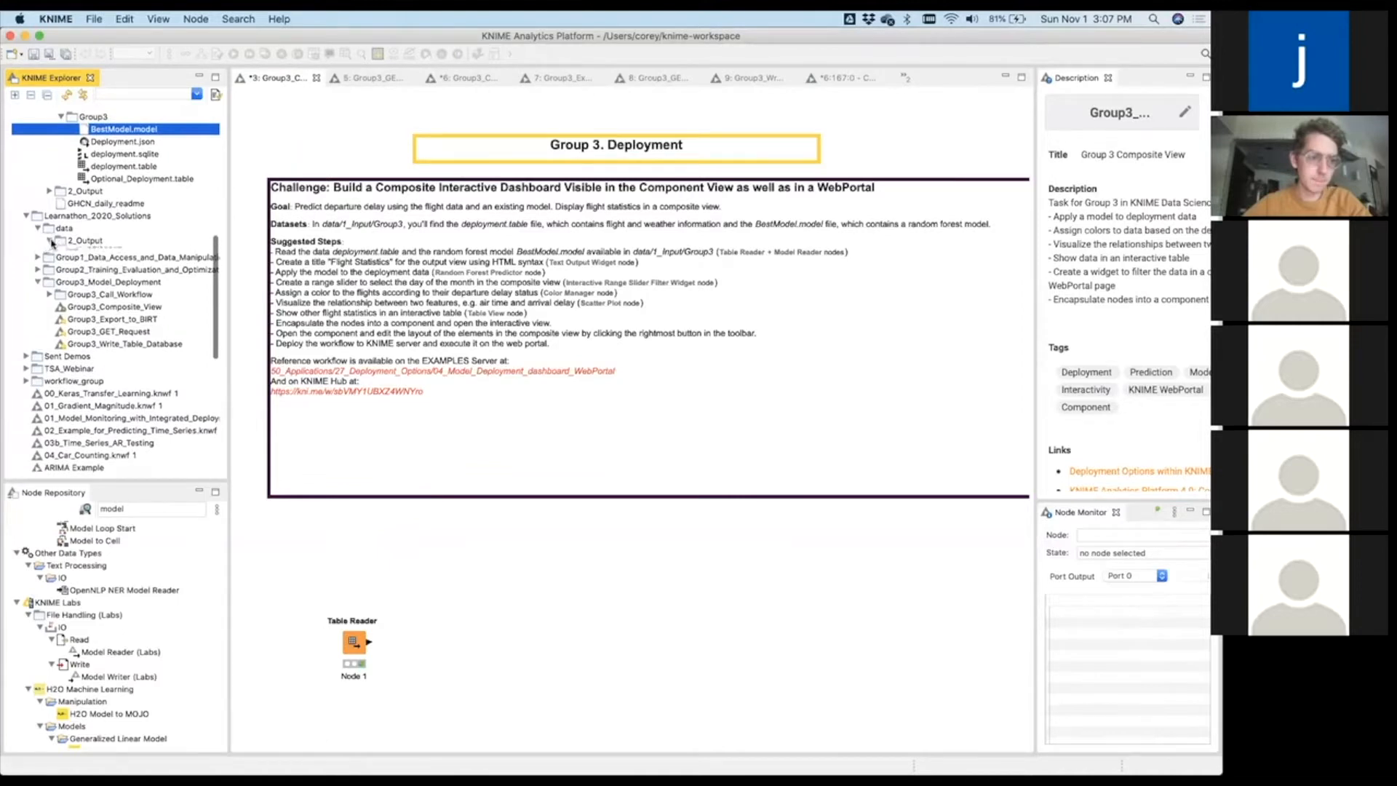
click(61, 265)
click(100, 278)
Try to place BestModel.model from the solutions' Models folder on the canvas above the Table Reader.
drag(286, 491, 339, 567)
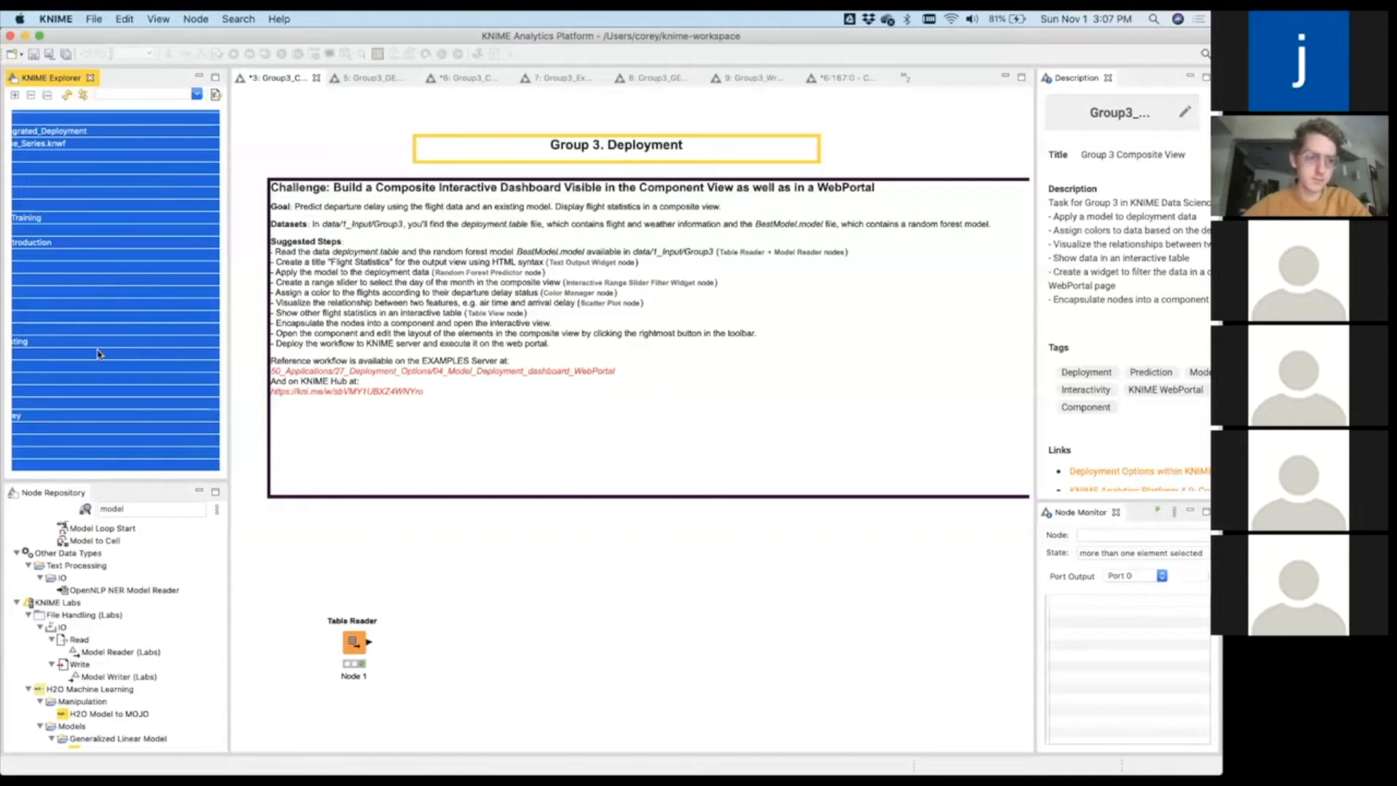
scroll(98, 354, left, 5)
click(99, 354)
scroll(98, 355, up, 2)
scroll(100, 354, up, 3)
scroll(119, 185, up, 5)
drag(120, 183, 353, 555)
click(353, 555)
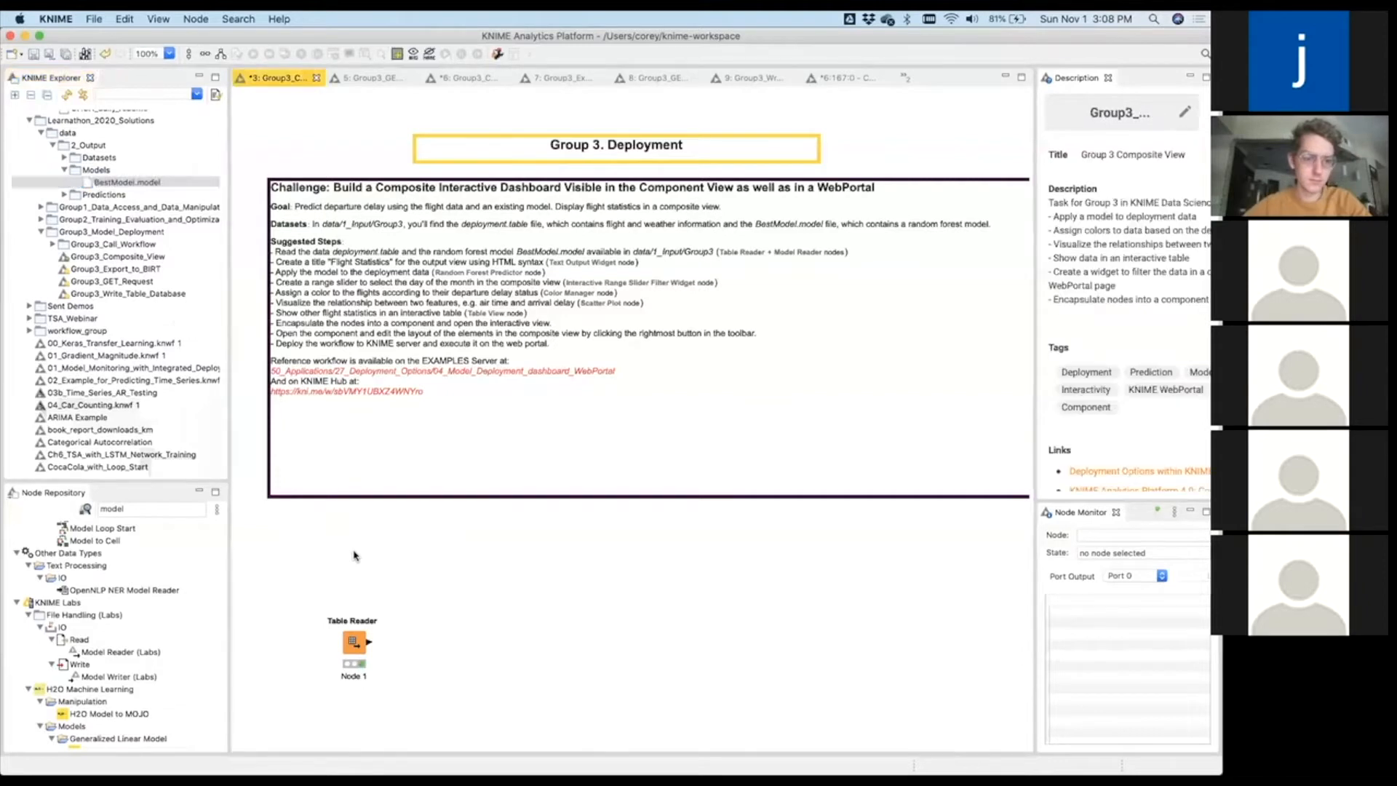
scroll(144, 318, up, 2)
scroll(144, 318, up, 2)
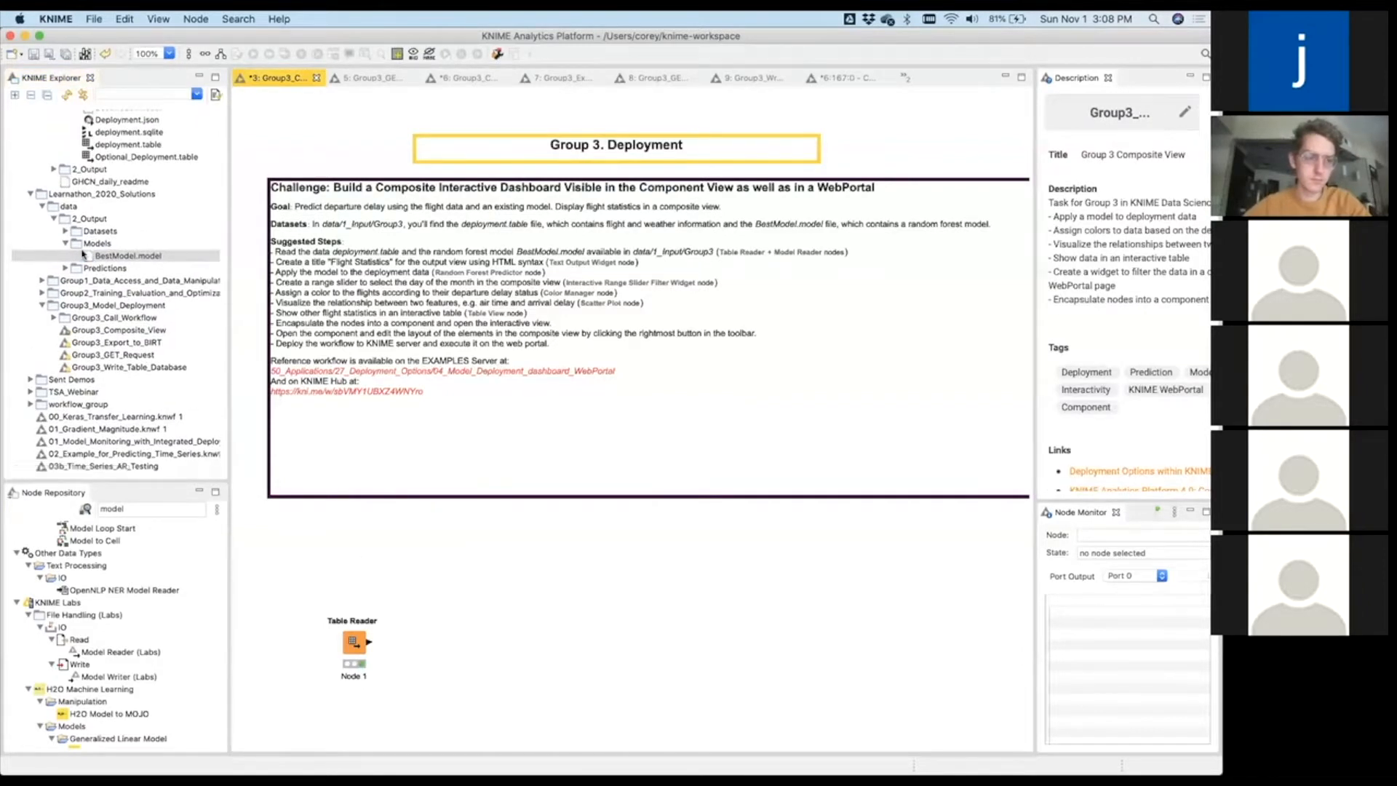
drag(87, 255, 372, 586)
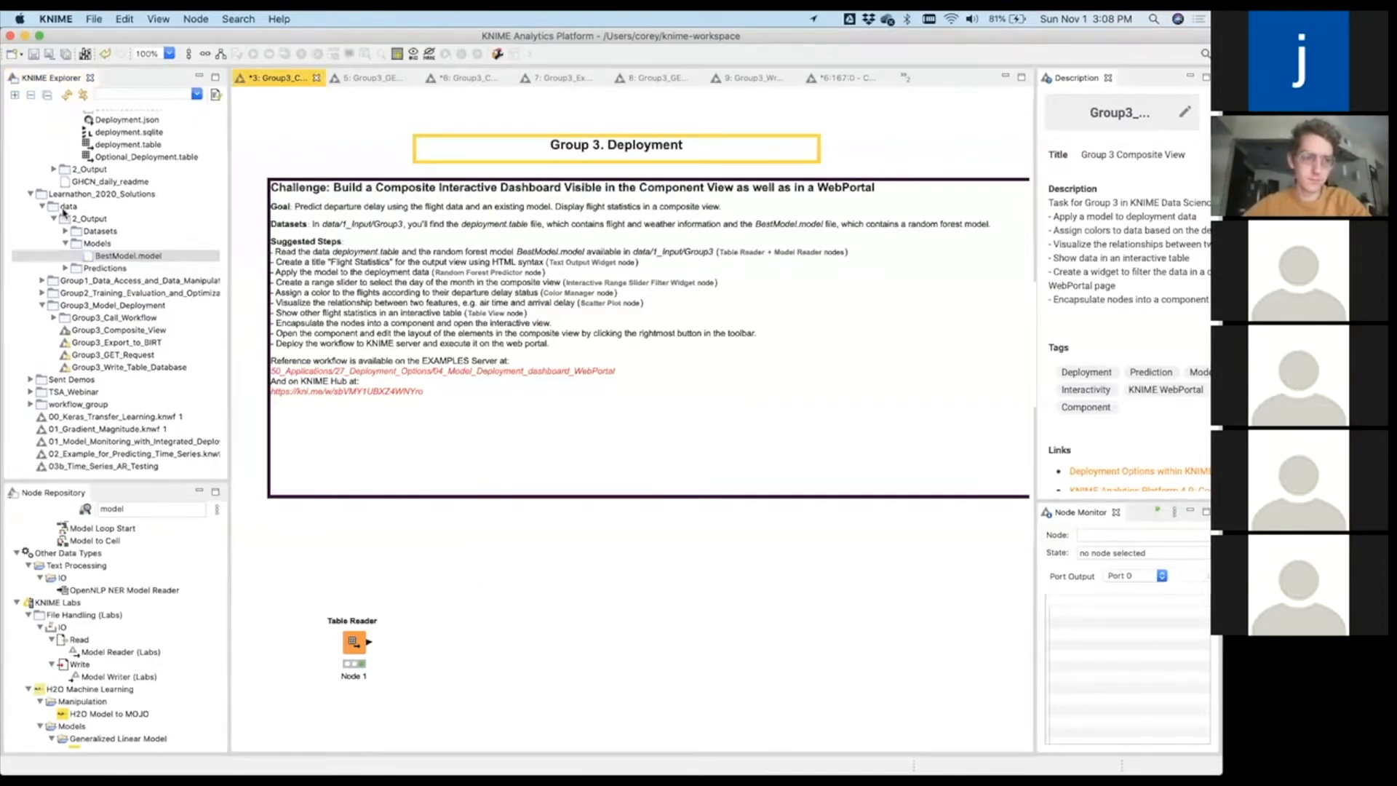
Look through the Group 3 solution folders and open solution workflows for one containing a Model Reader.
click(65, 243)
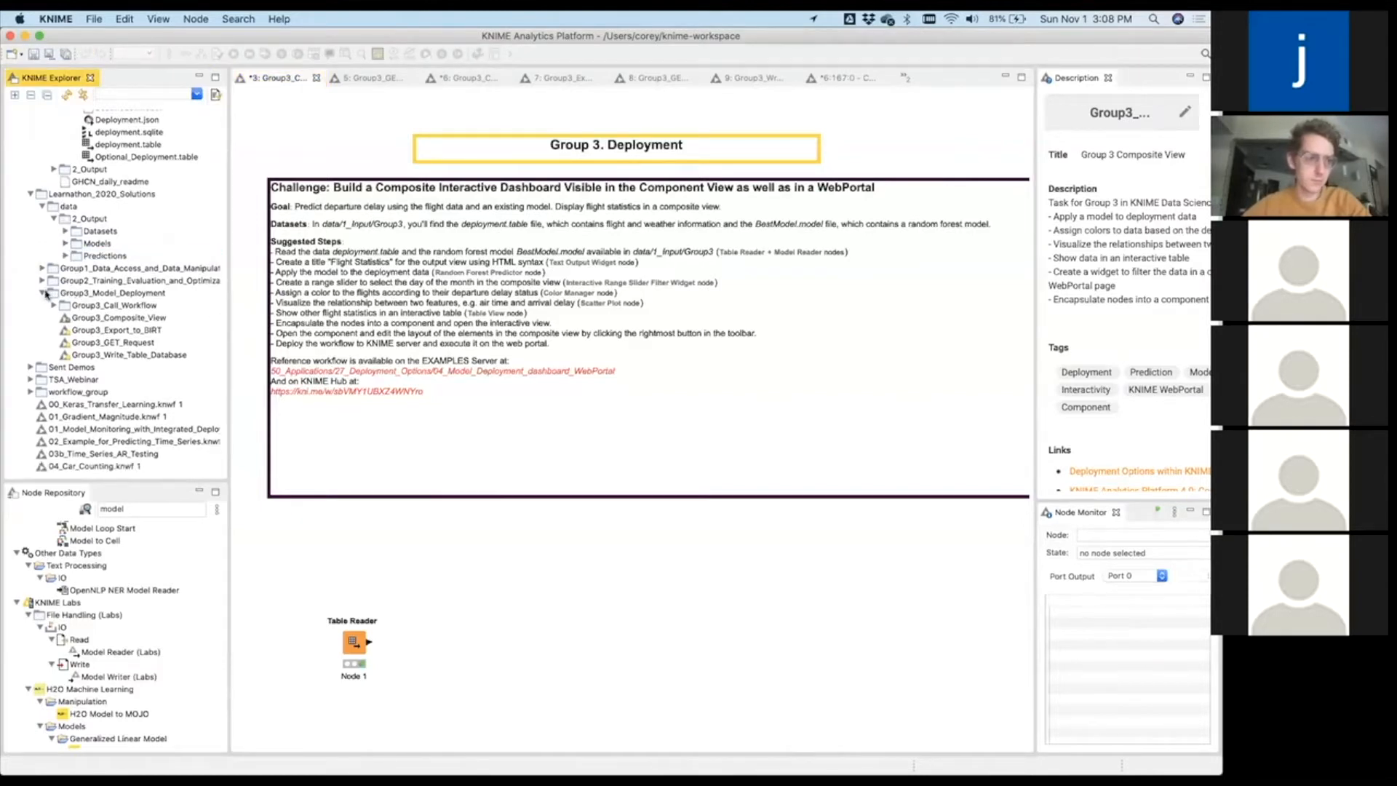
click(52, 305)
click(52, 305)
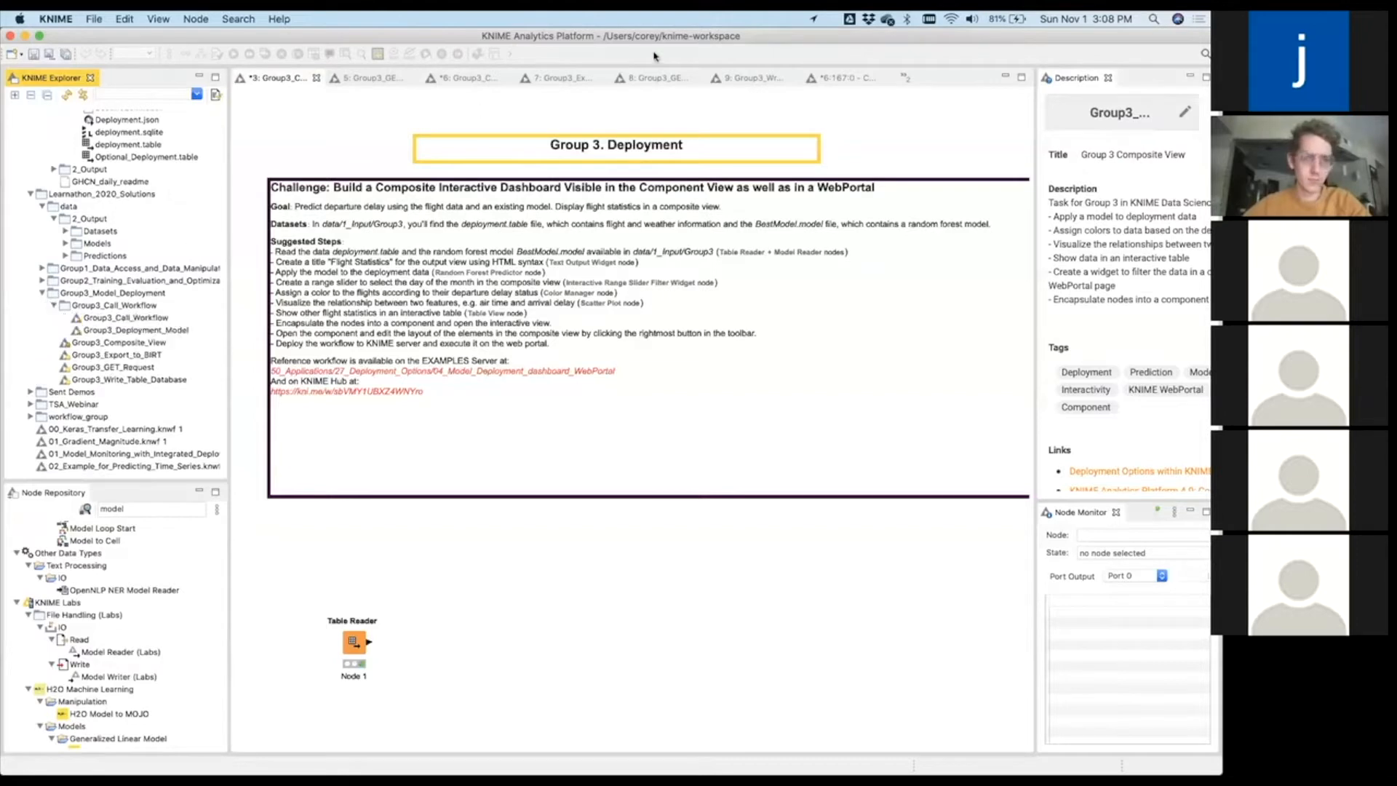
click(741, 82)
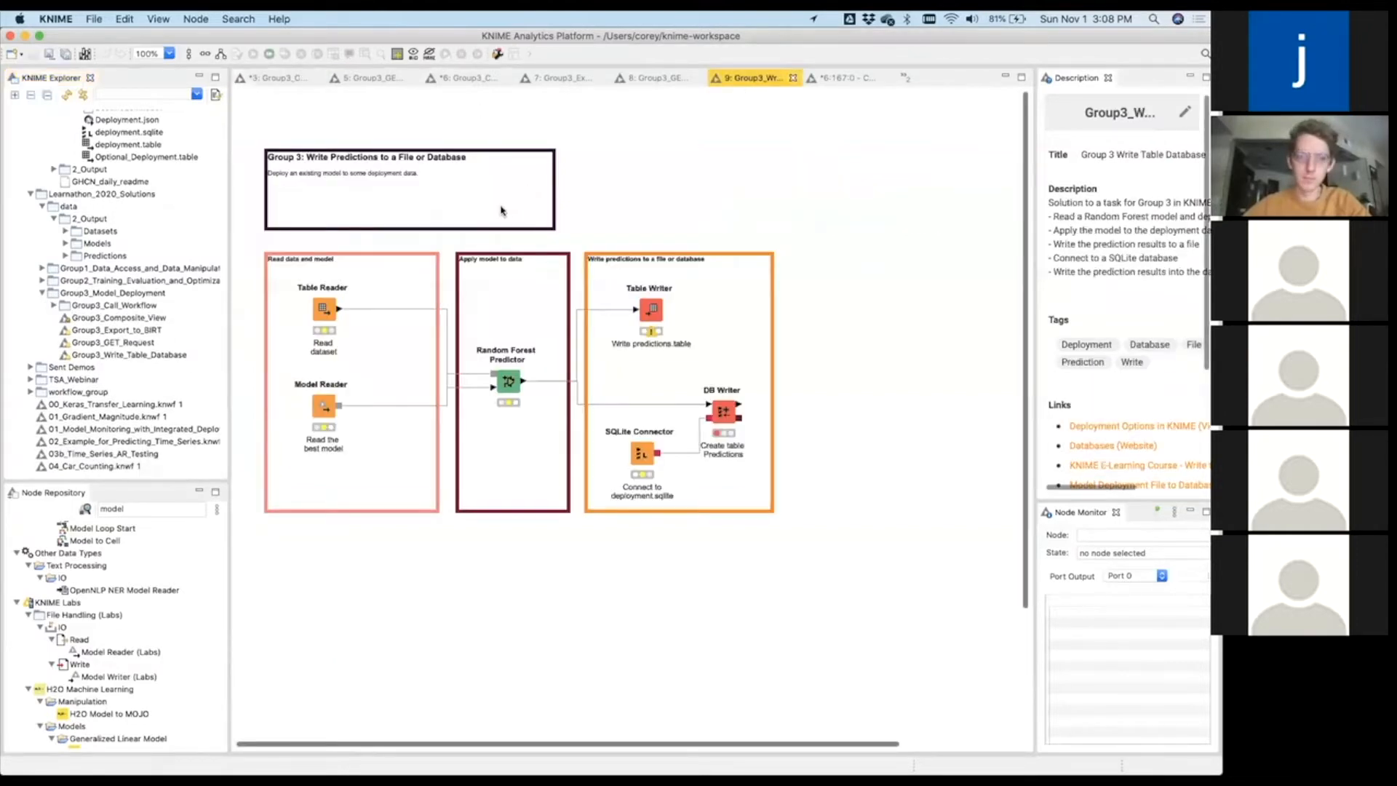
click(663, 77)
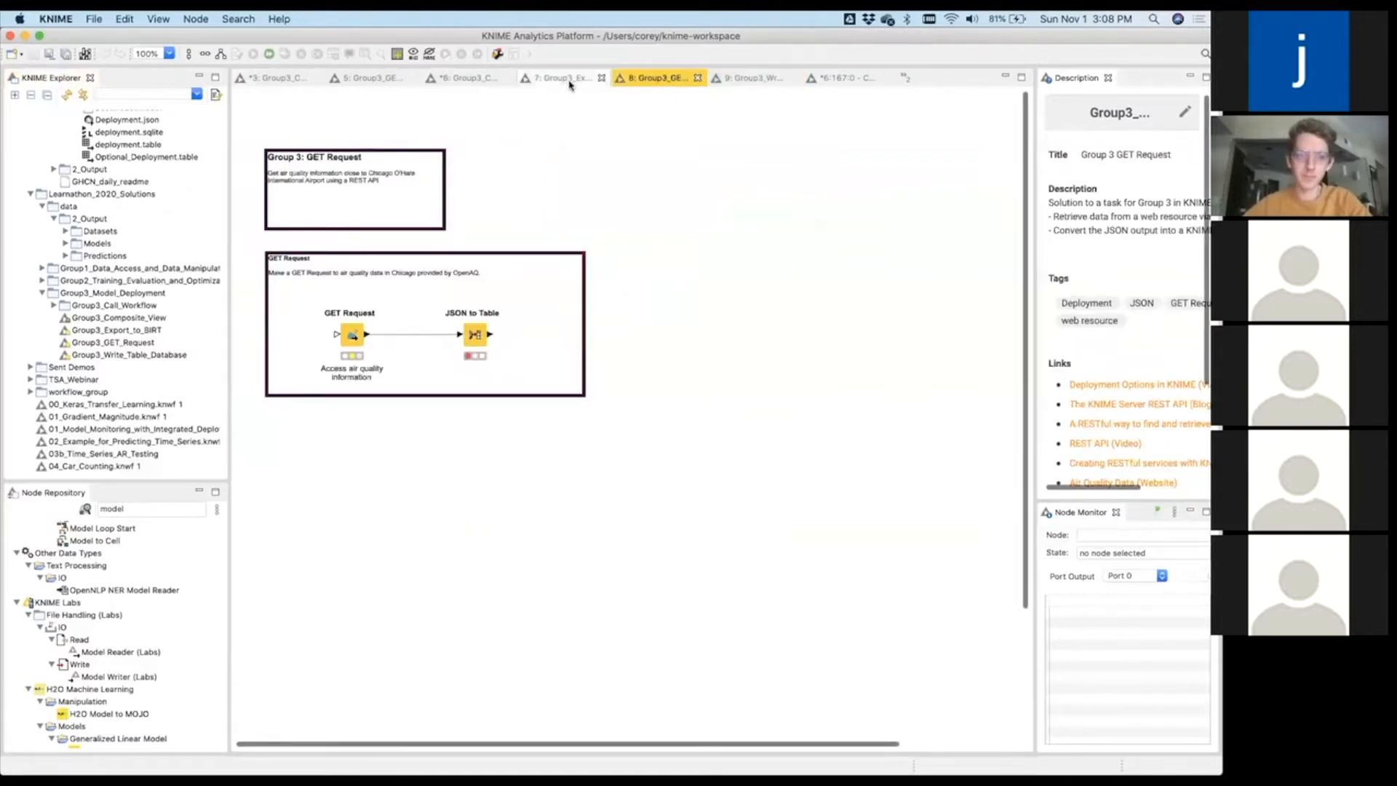
click(563, 84)
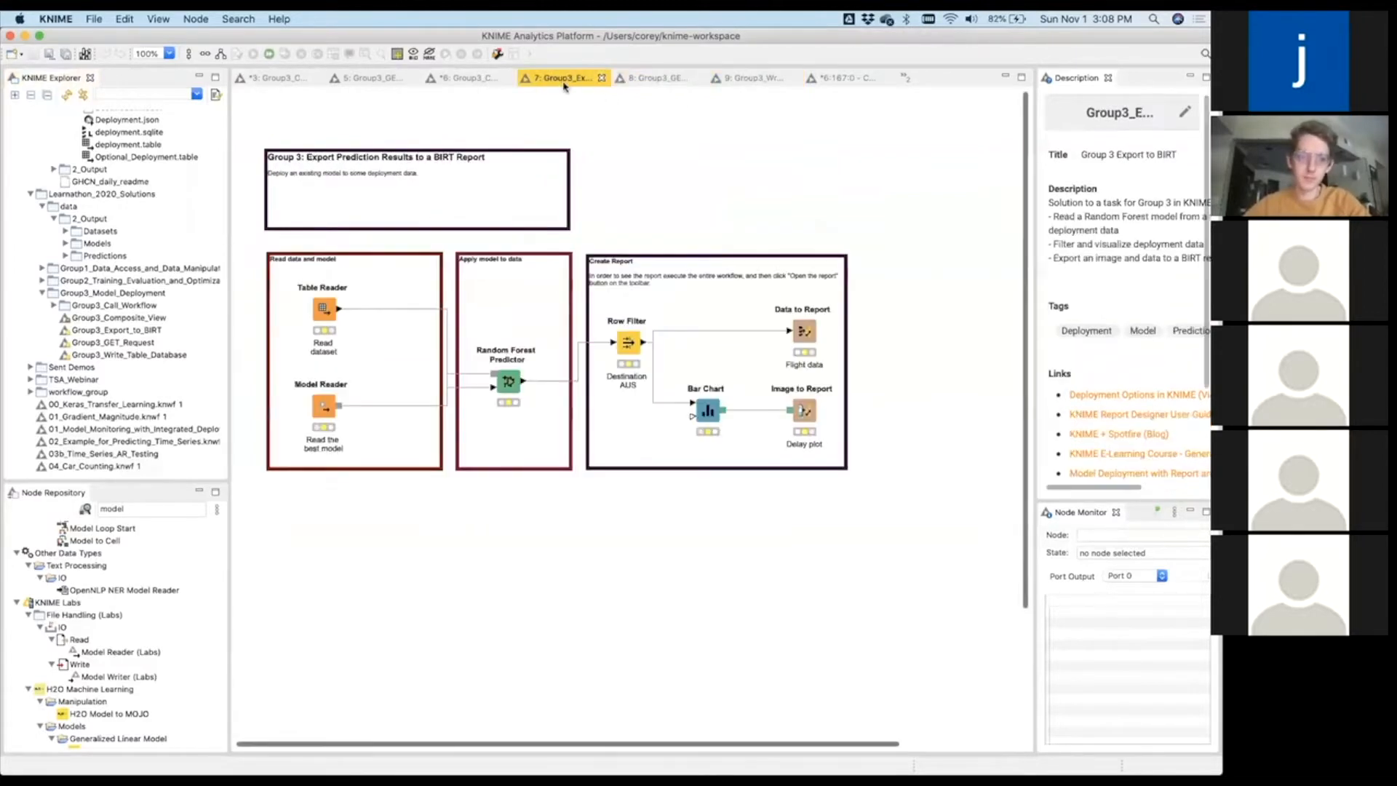
Execute the Model Reader node in the Group 3 Export to BIRT solution workflow.
click(318, 413)
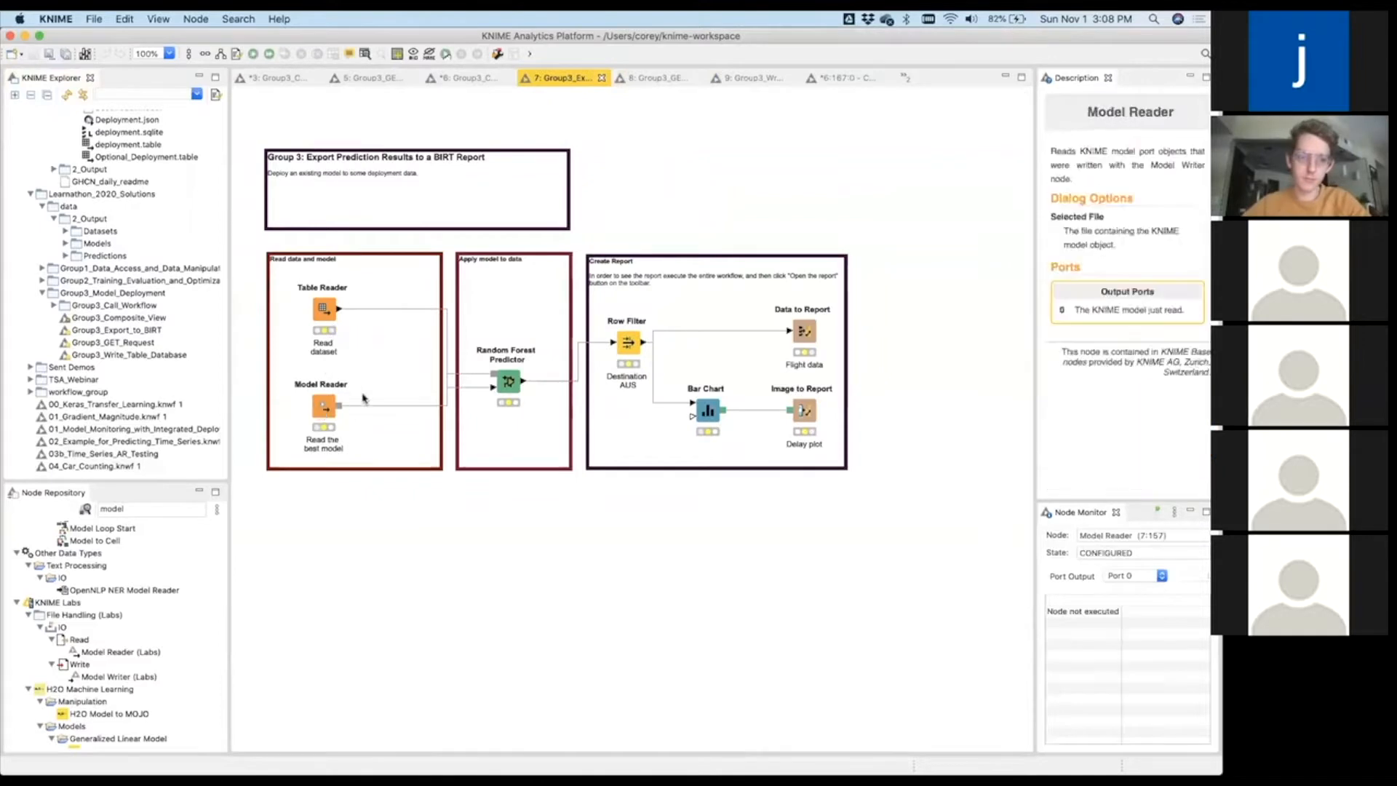
right_click(320, 411)
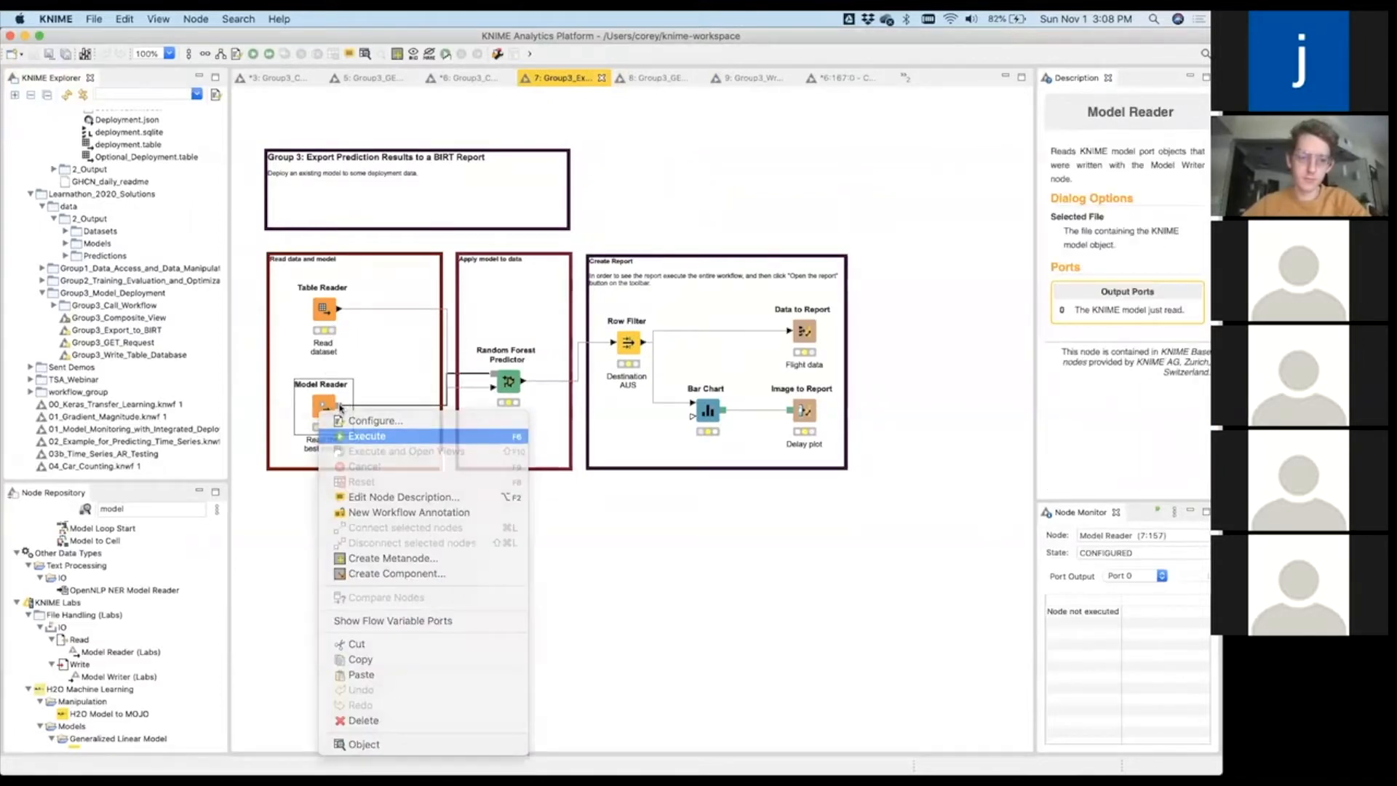
click(367, 435)
Copy the executed Model Reader and paste it above the Table Reader in the challenge workflow.
right_click(331, 404)
click(371, 650)
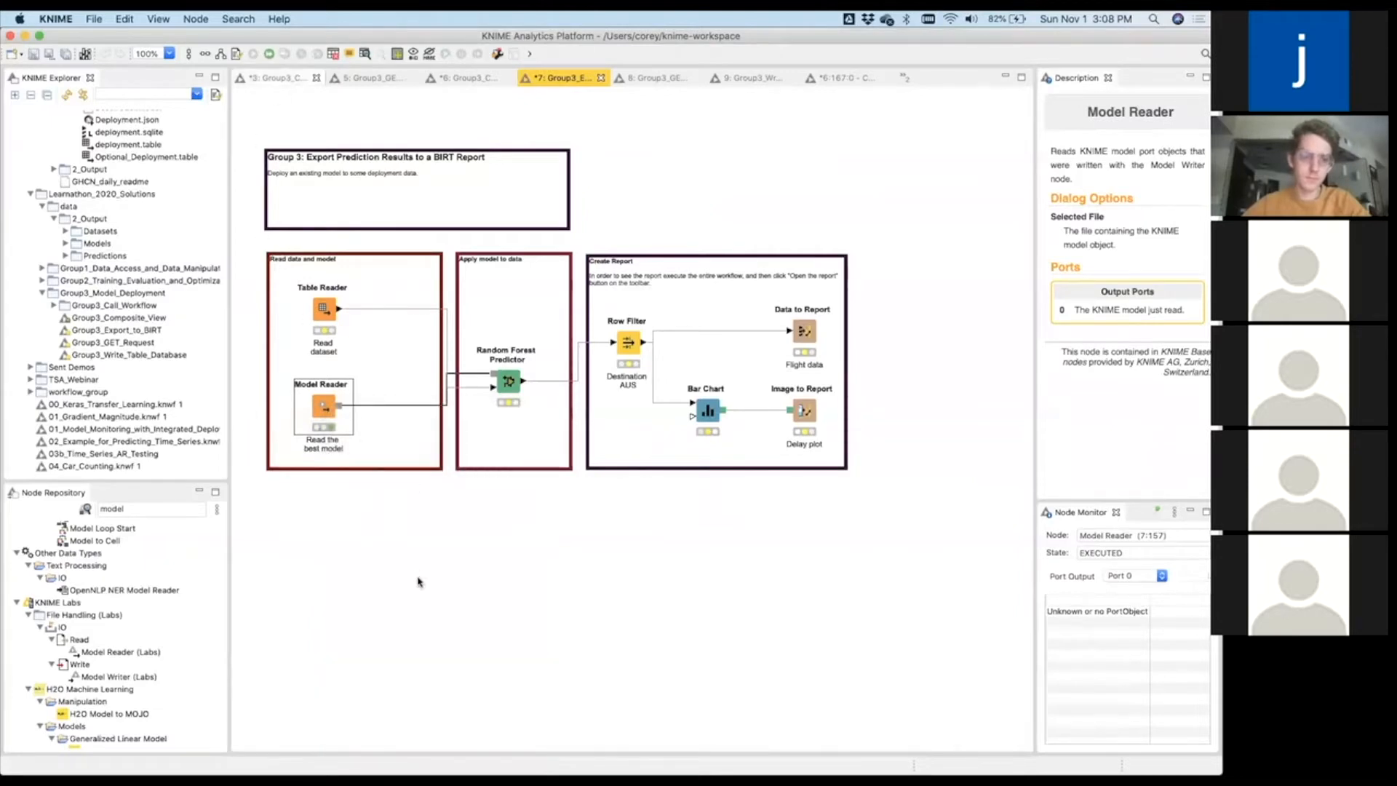
click(277, 77)
right_click(508, 562)
click(517, 711)
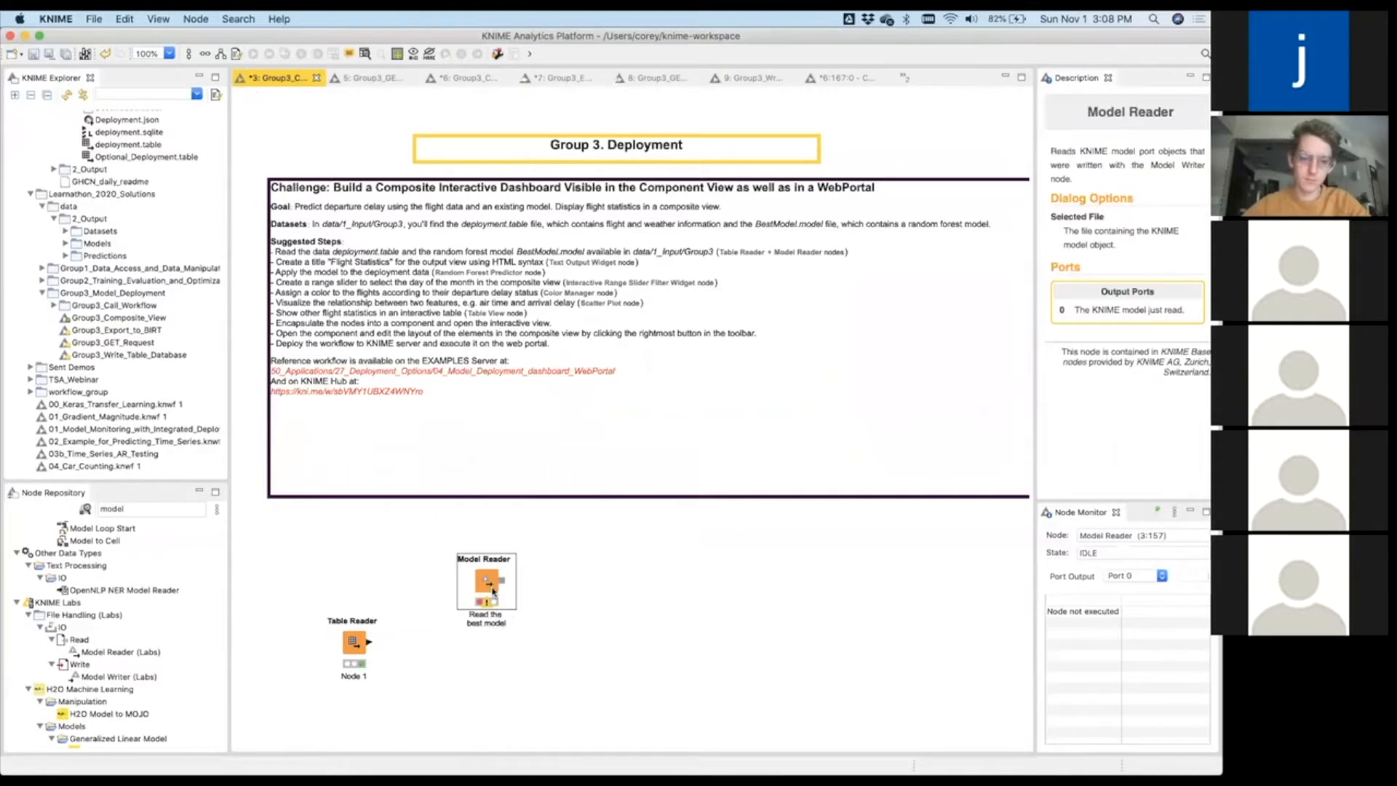
Check which actions the pasted Model Reader offers, and delete the node from the challenge workflow.
right_click(492, 590)
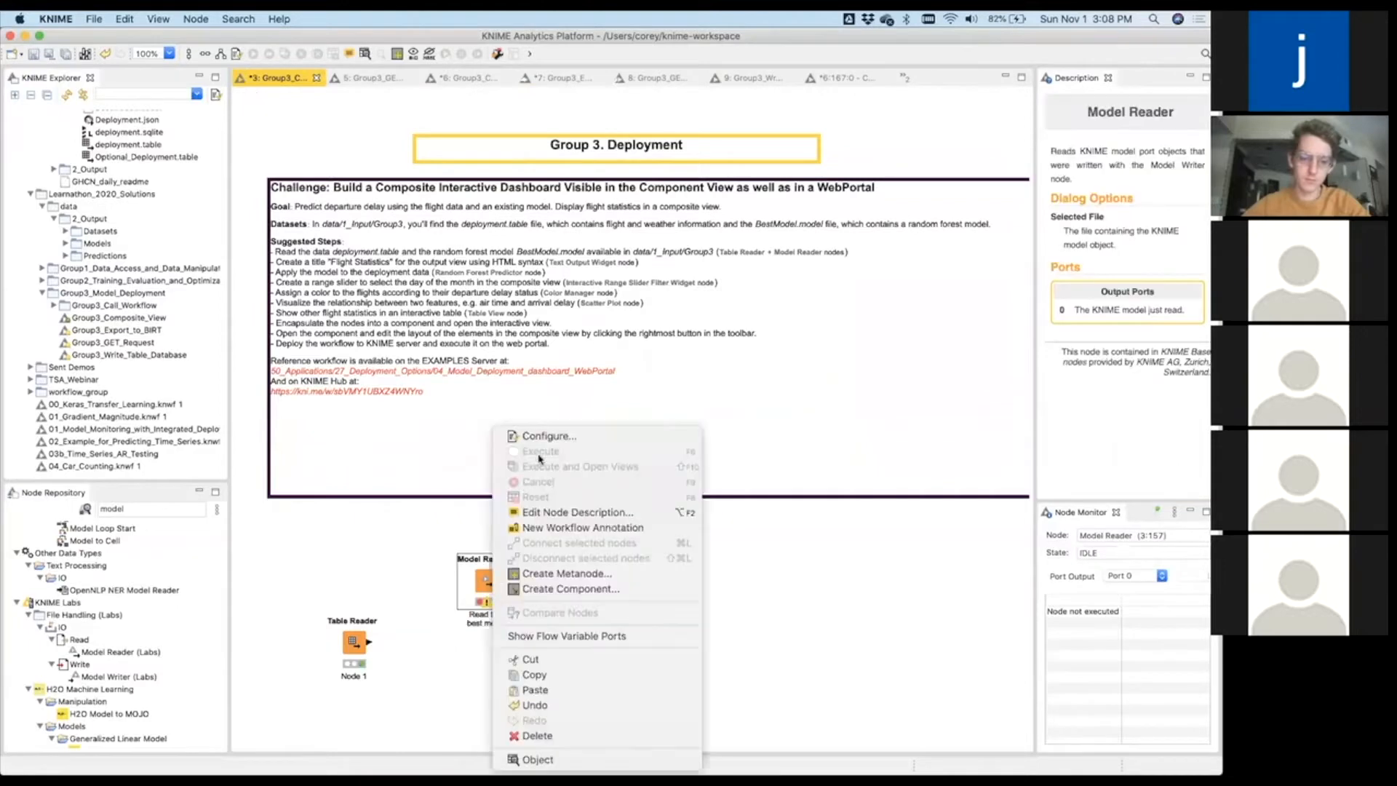
click(395, 560)
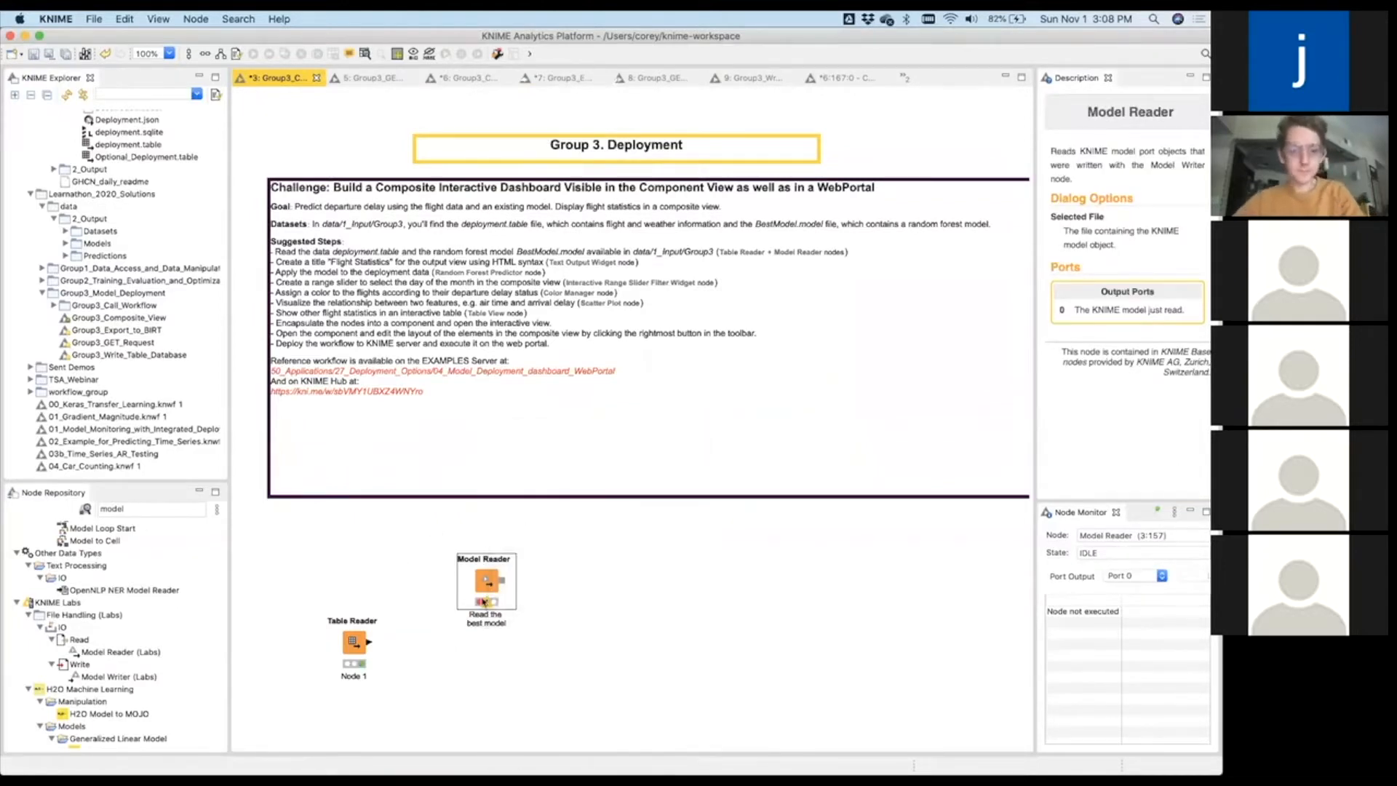
key(Delete)
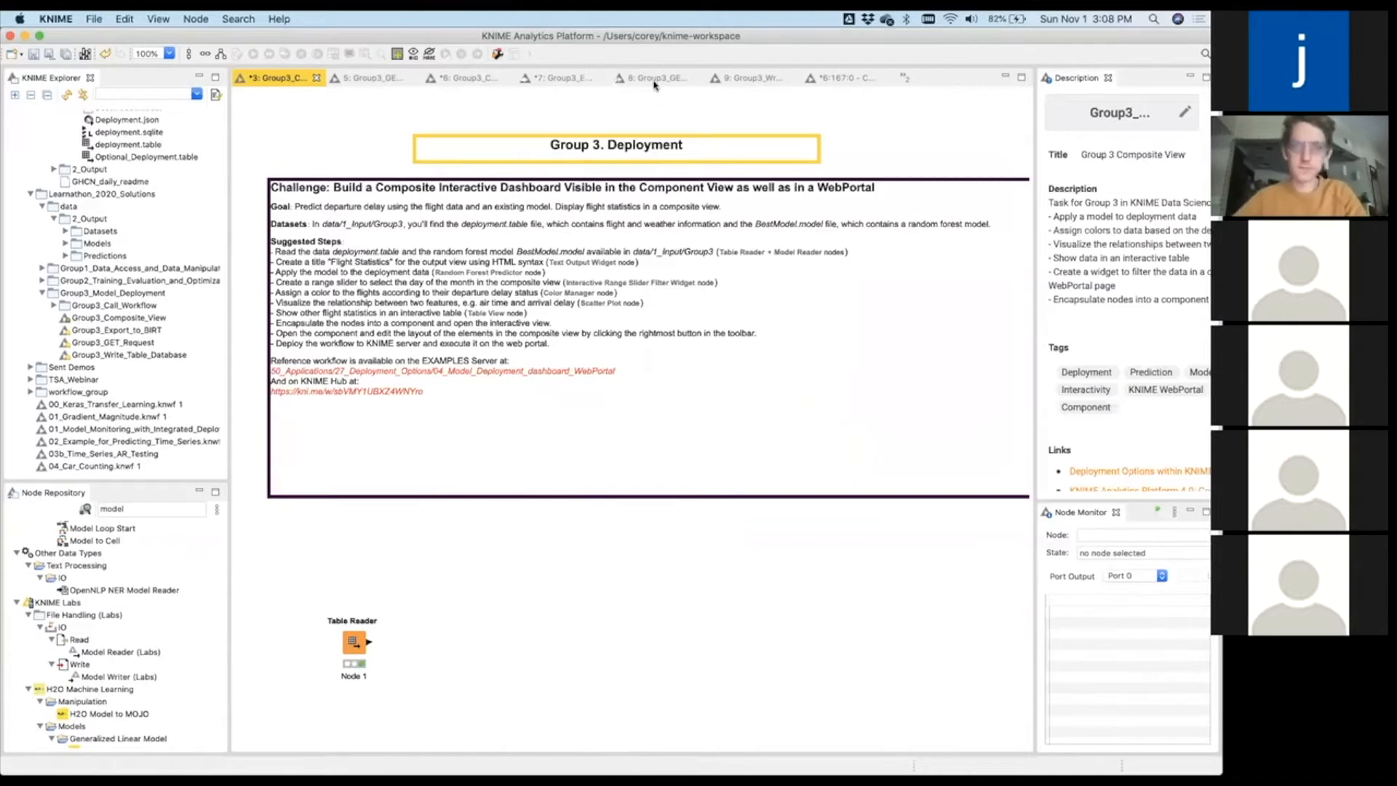
Check the input location of the Model Reader in the Export to BIRT workflow and cancel its configuration.
click(563, 78)
double_click(324, 406)
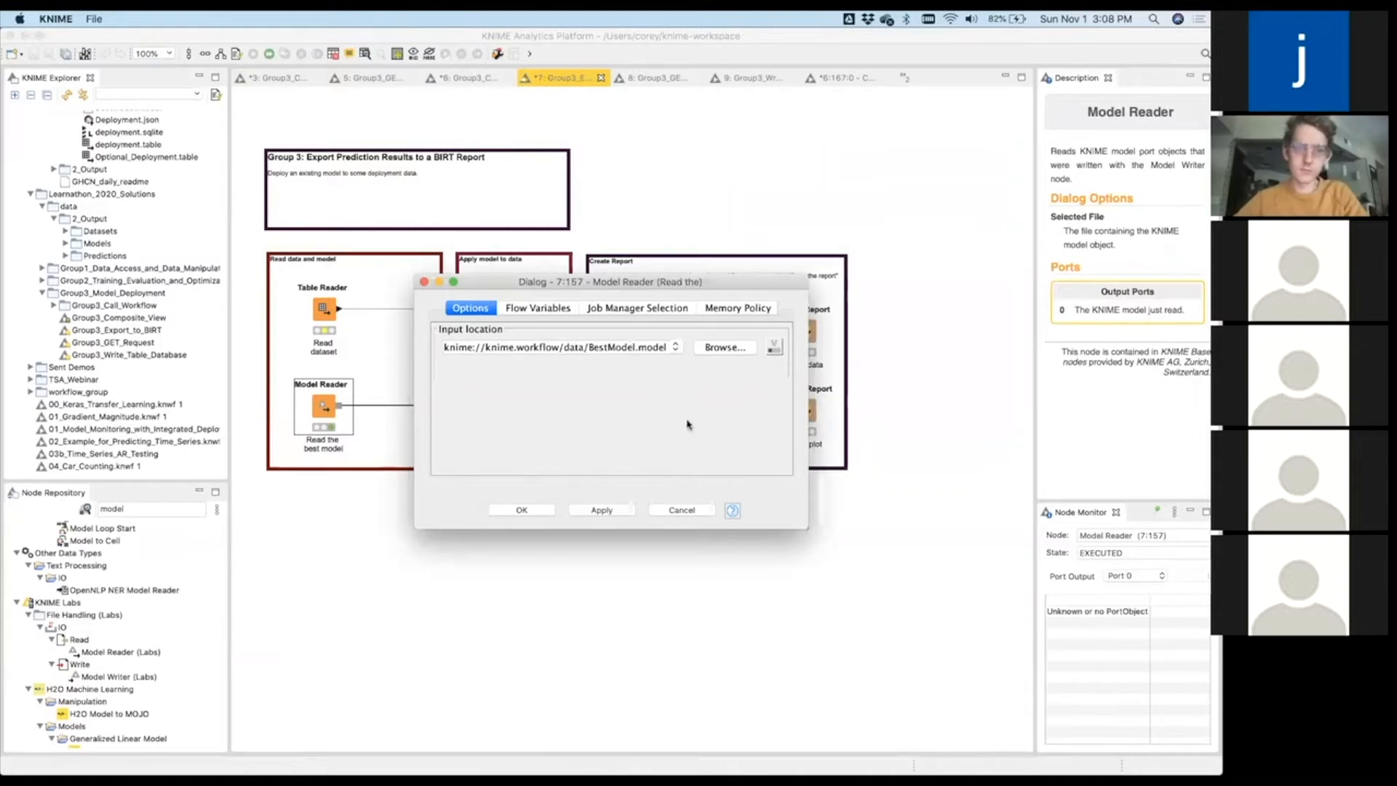
click(681, 510)
Search the node repository for "model wr", add a Model Writer below the workflow, and connect the Model Reader to it.
click(128, 510)
text(model)
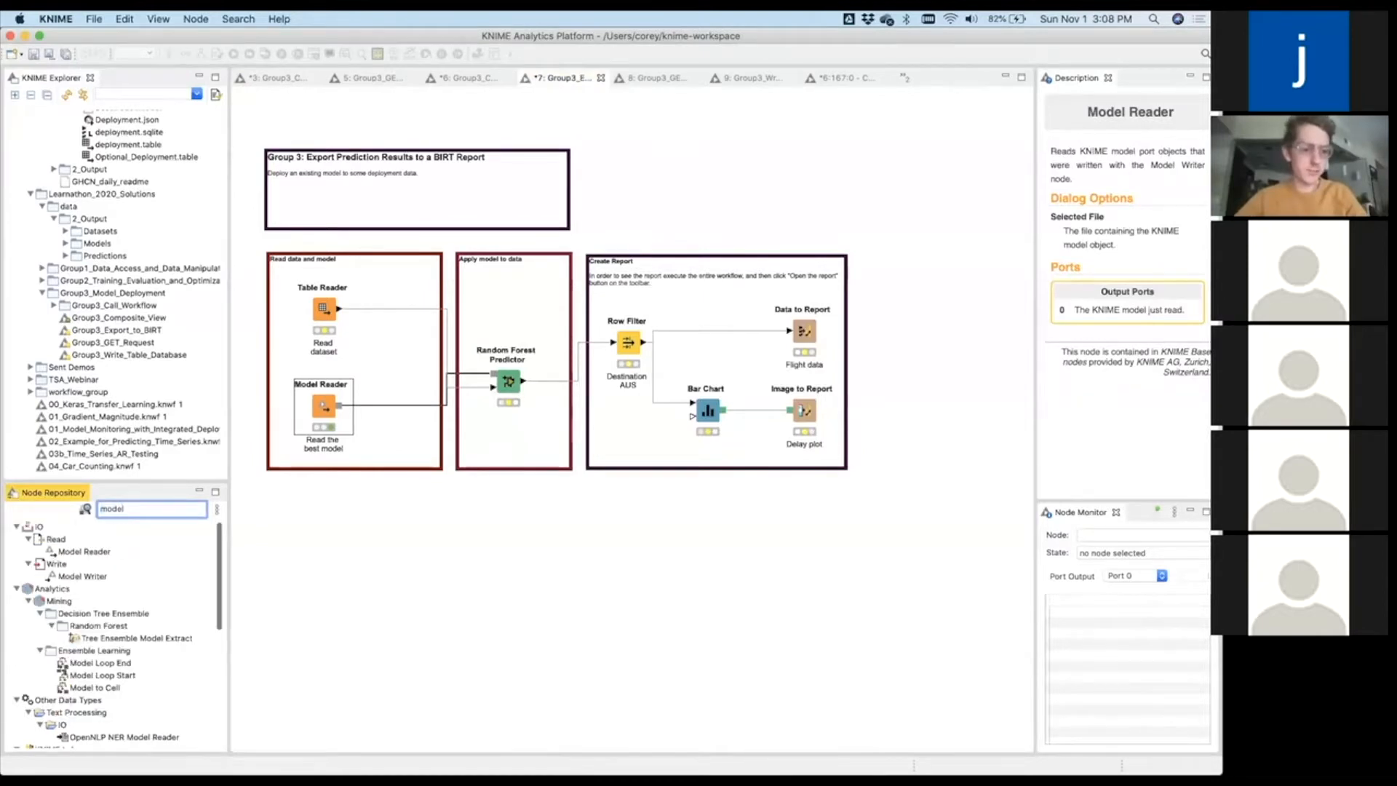
text( wr)
drag(82, 550, 424, 542)
drag(338, 406, 427, 544)
Set the Model Writer's output location to bestmodel.model on the Desktop and execute the node.
double_click(428, 546)
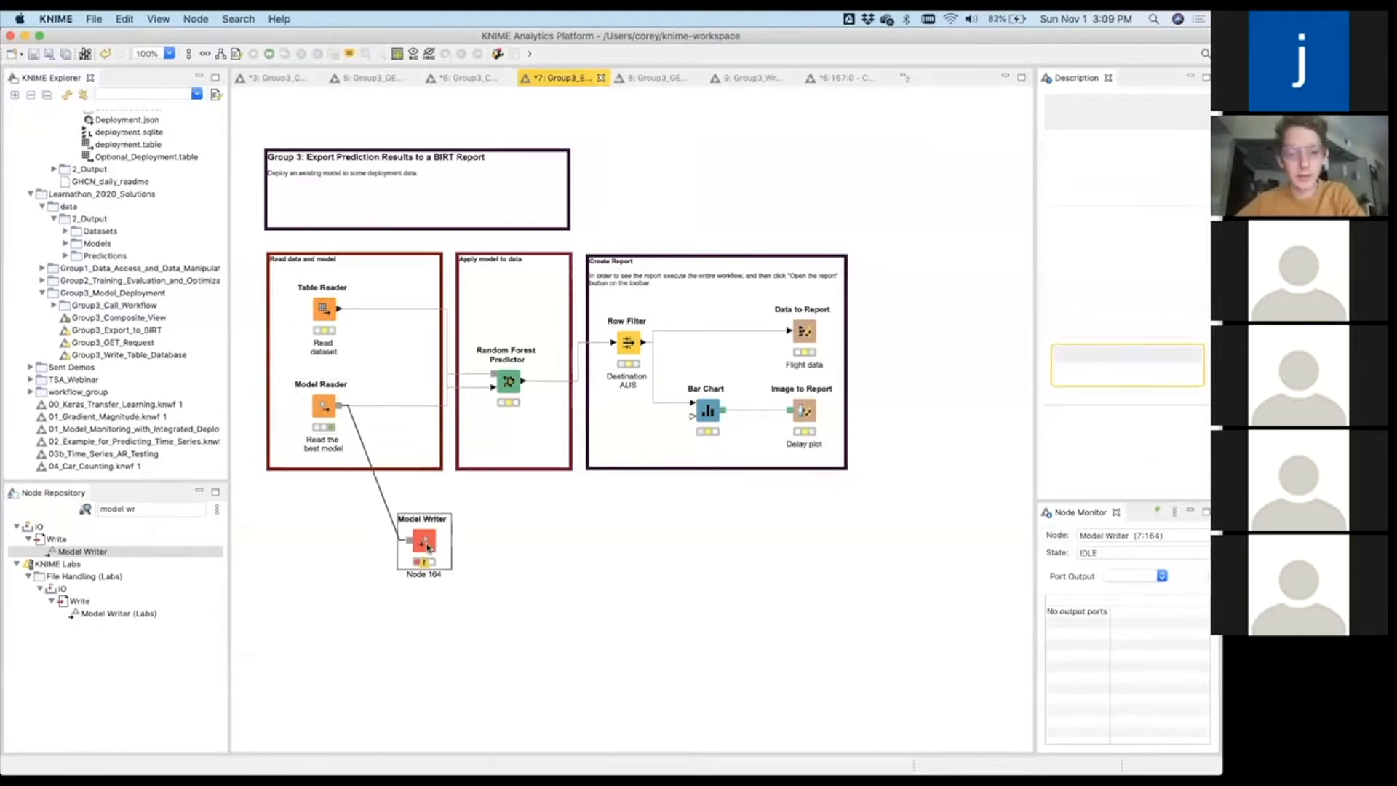
click(725, 347)
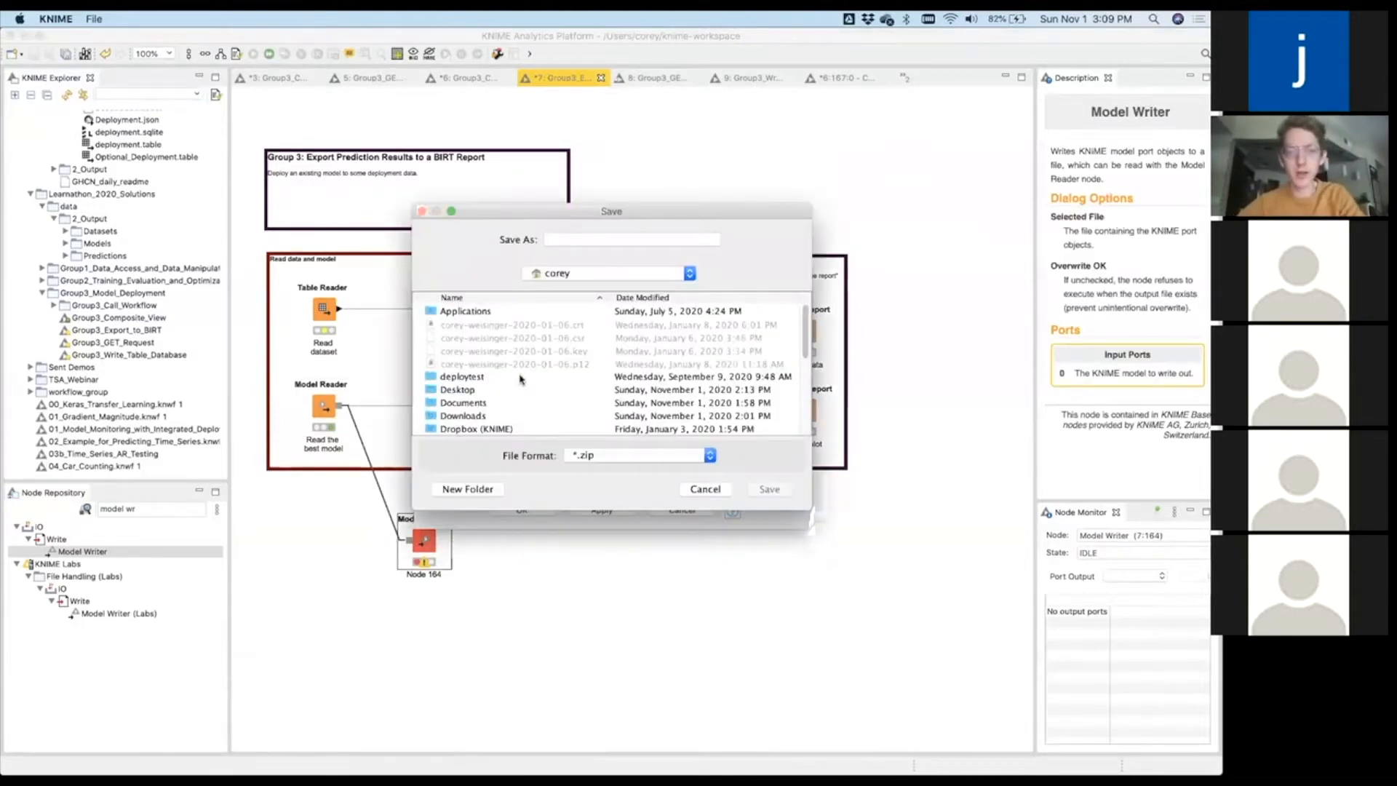
double_click(470, 393)
double_click(582, 237)
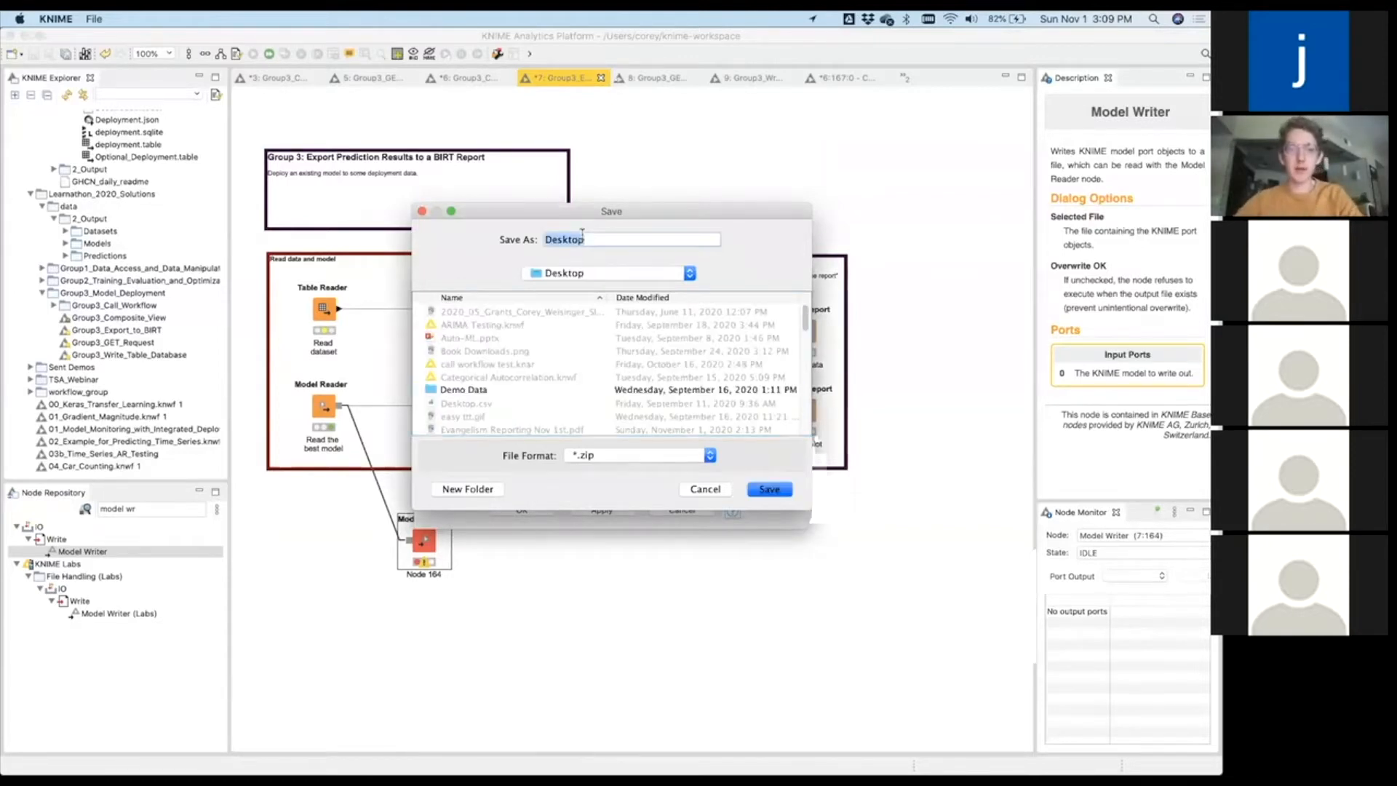
text(be)
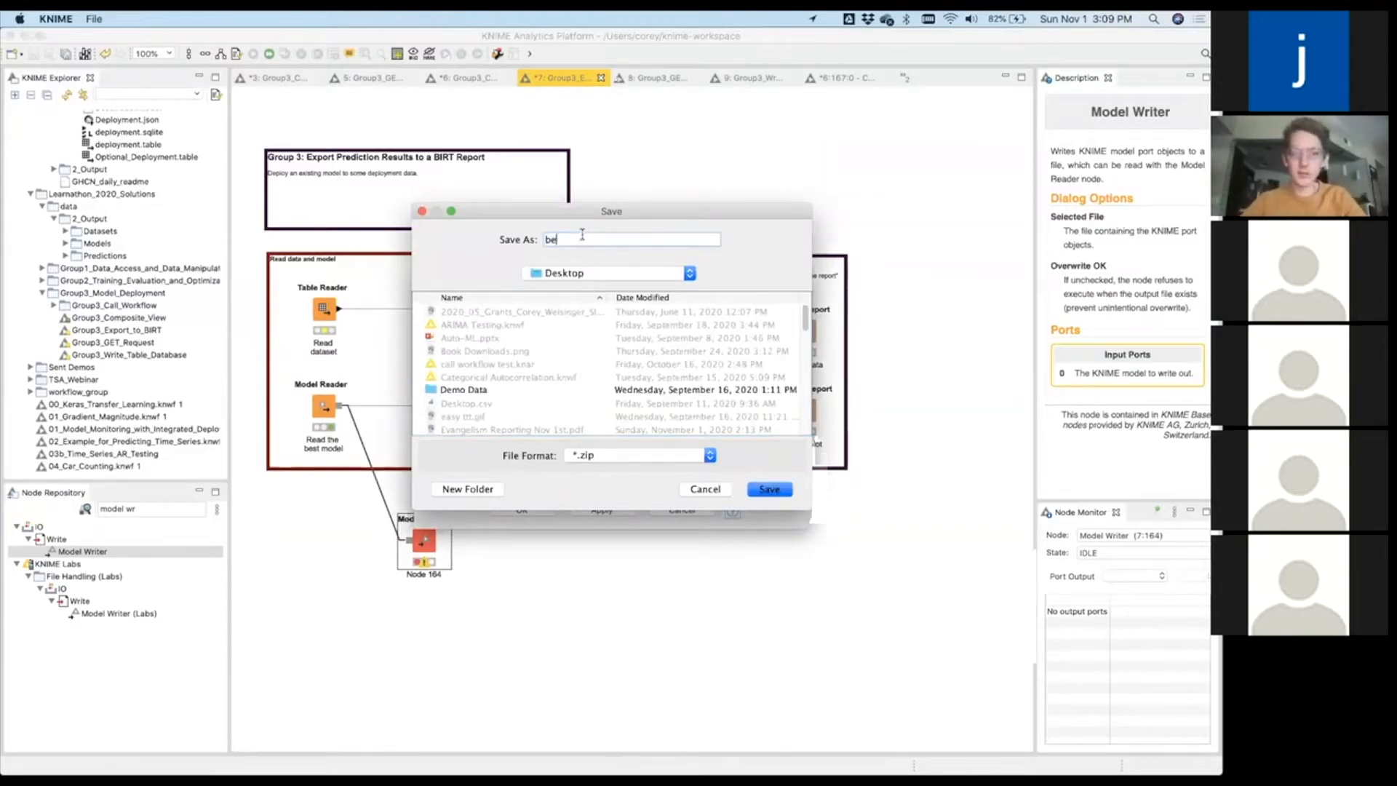
text(stmodel.model)
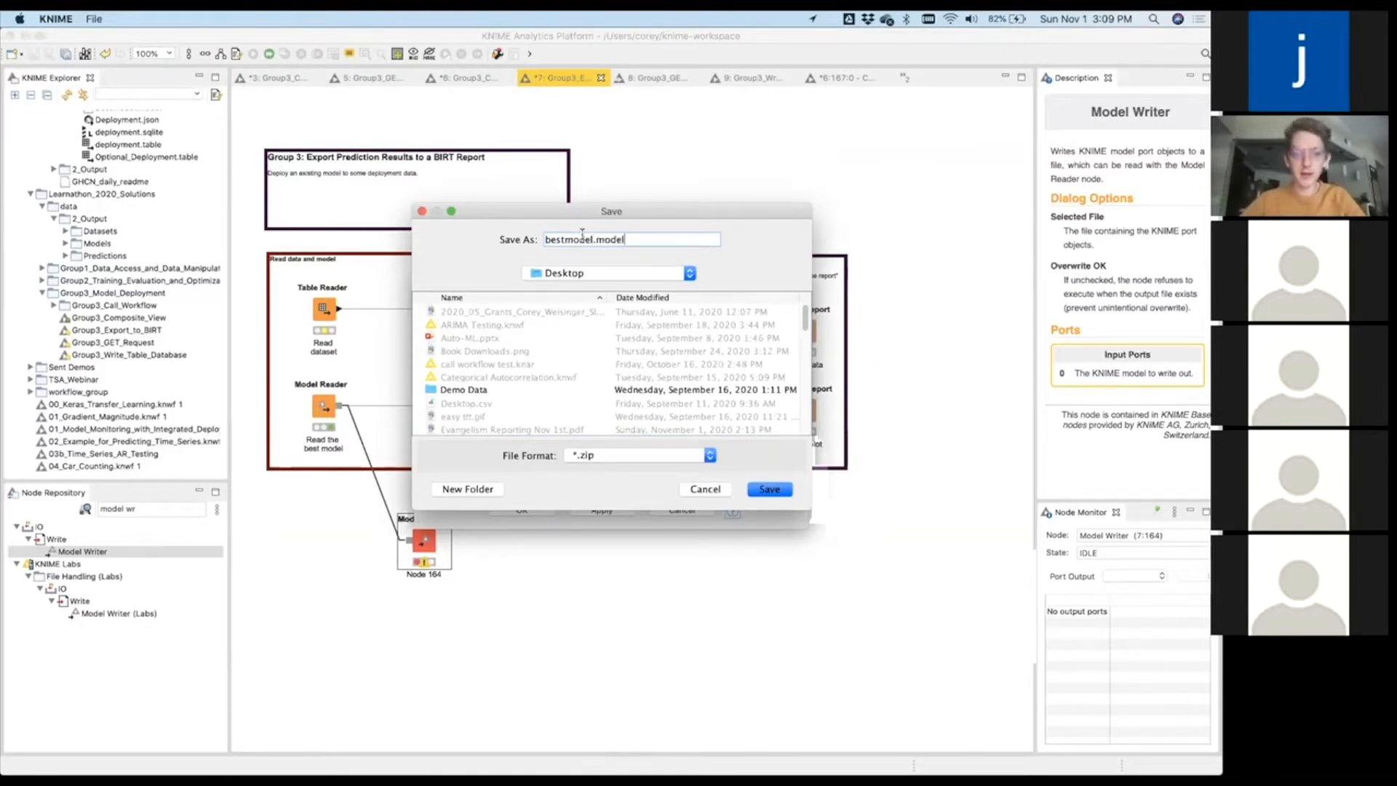
click(768, 491)
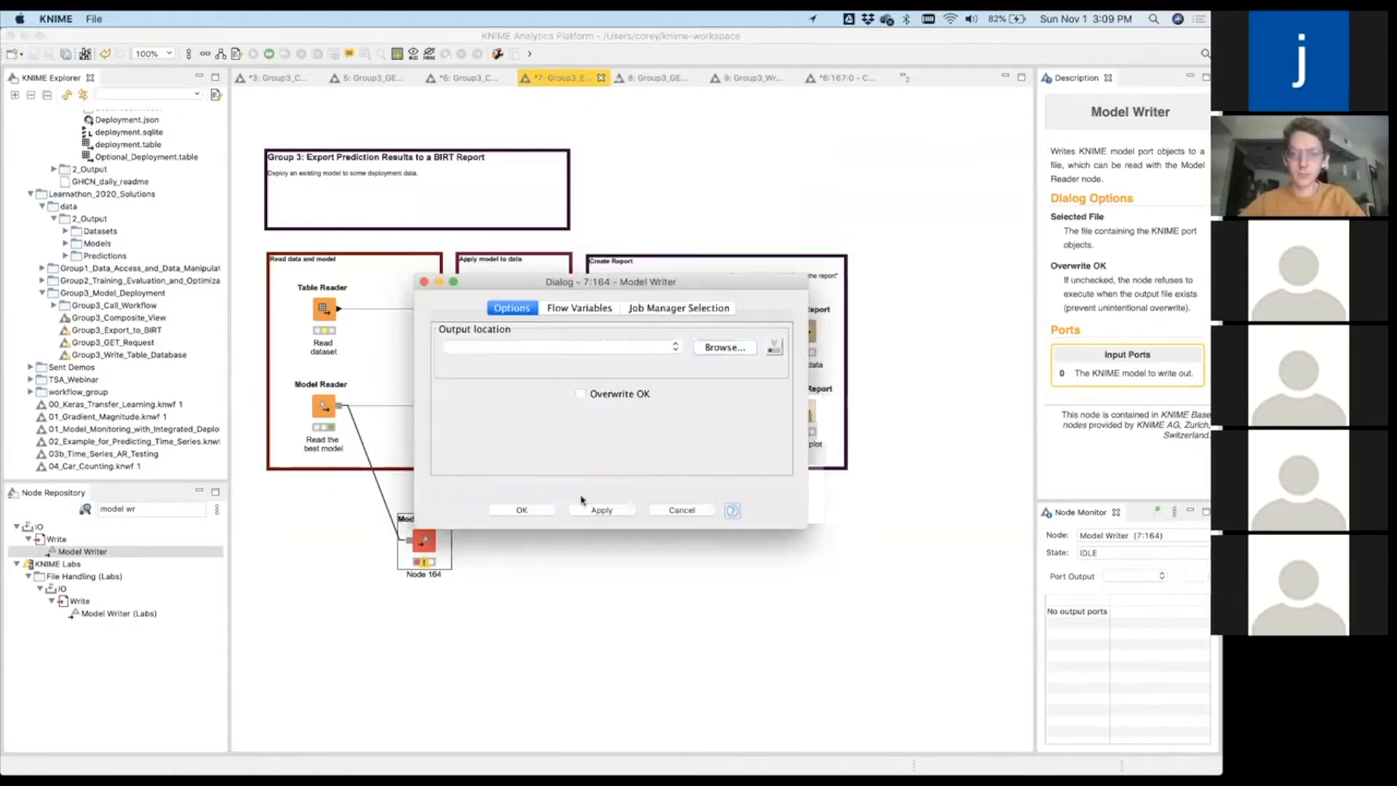
click(522, 510)
right_click(423, 540)
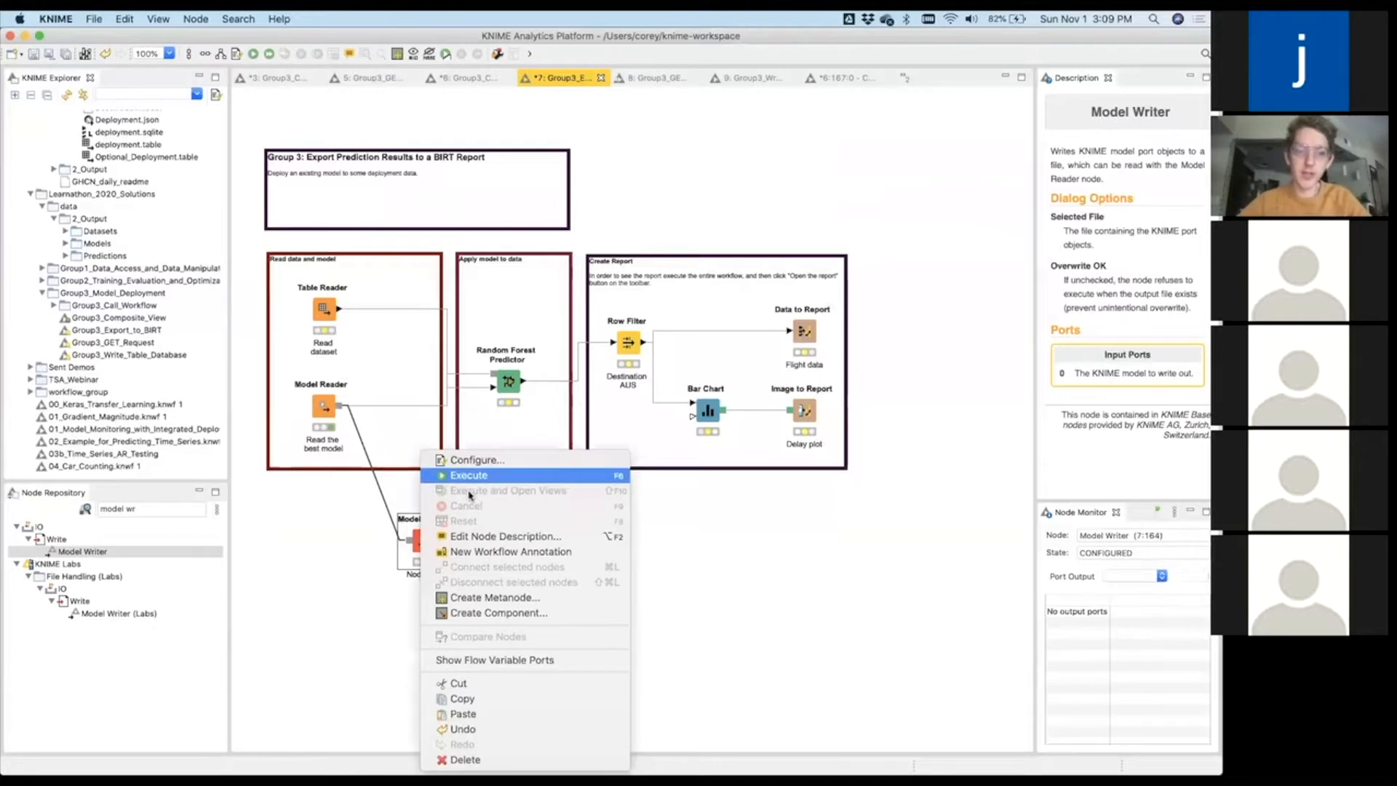
click(469, 477)
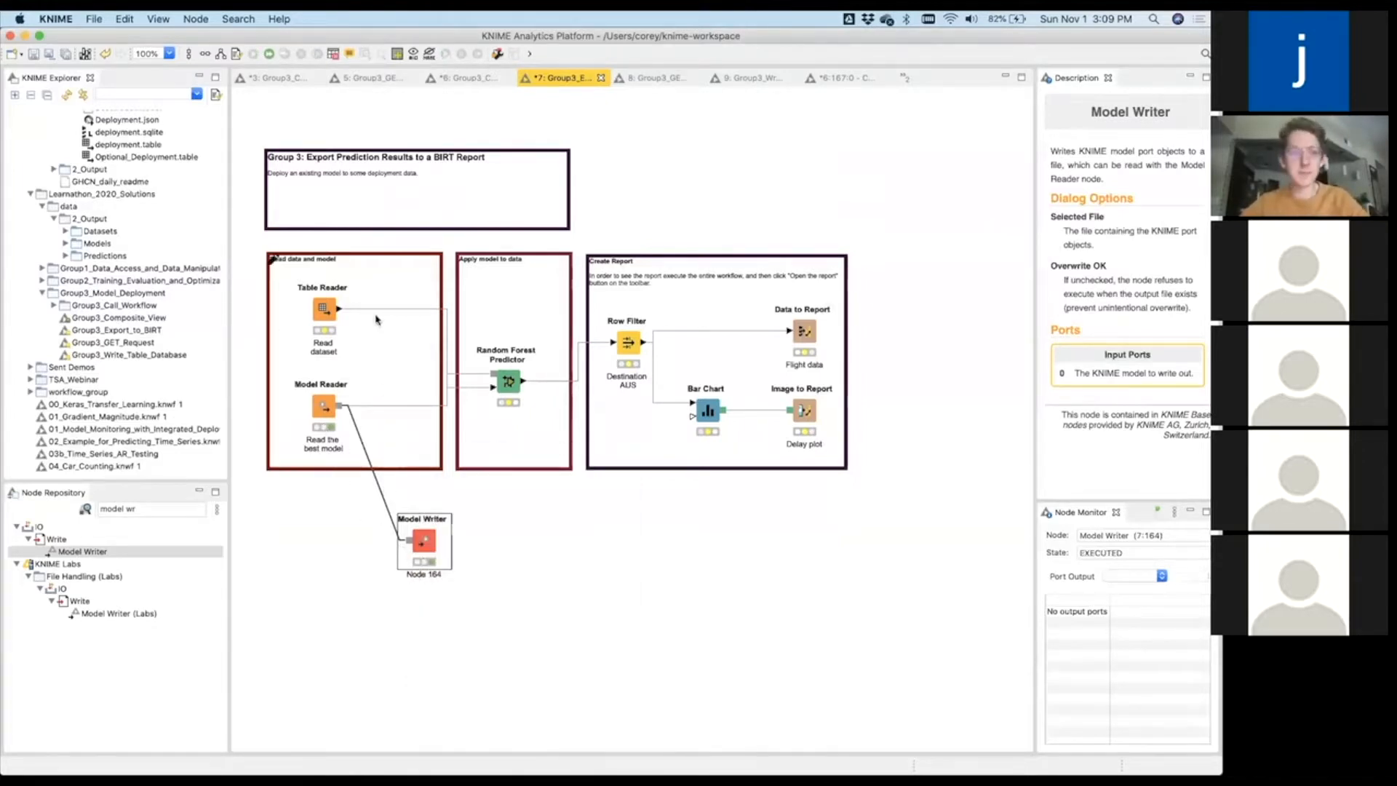
Add a Model Writer node above the Table Reader in the challenge workflow and cancel its configuration.
click(276, 78)
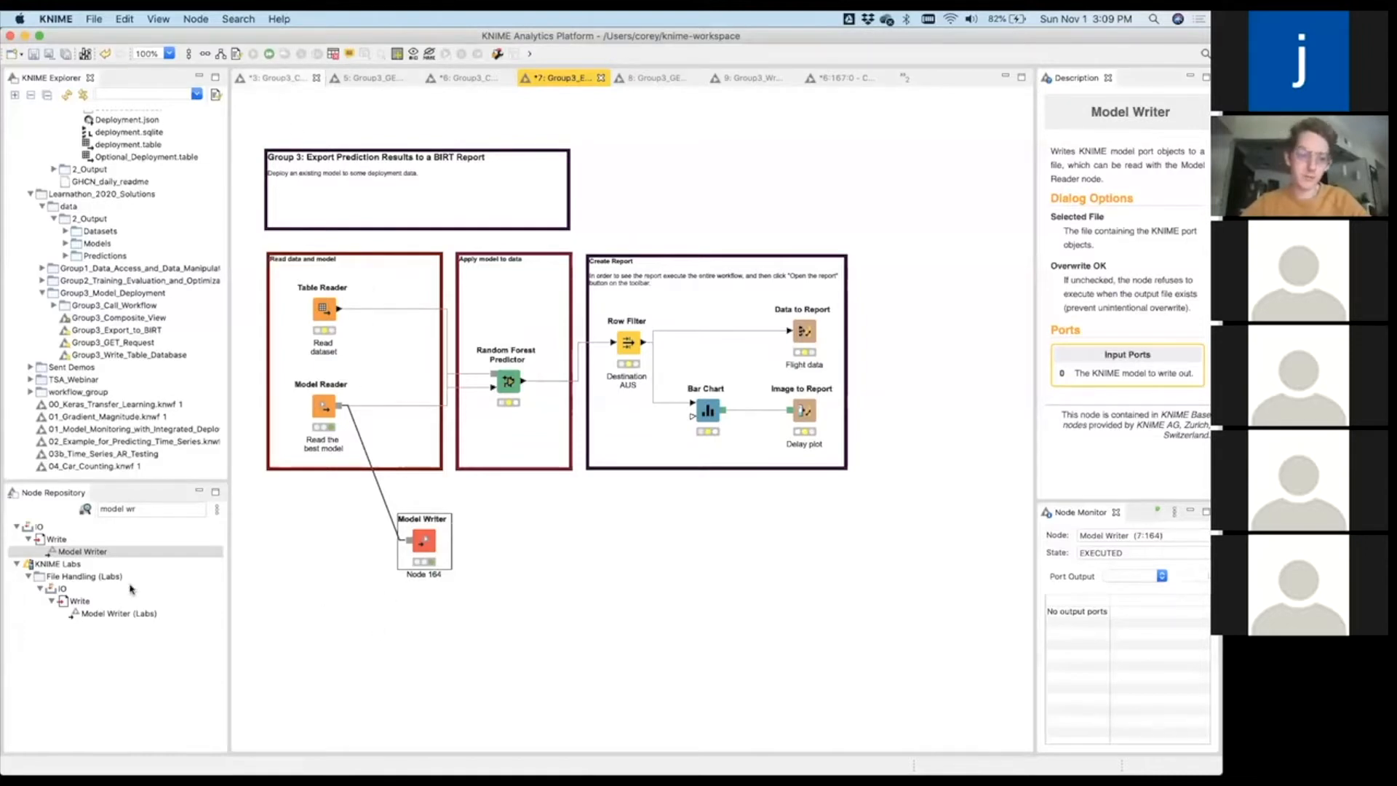
drag(88, 557, 373, 559)
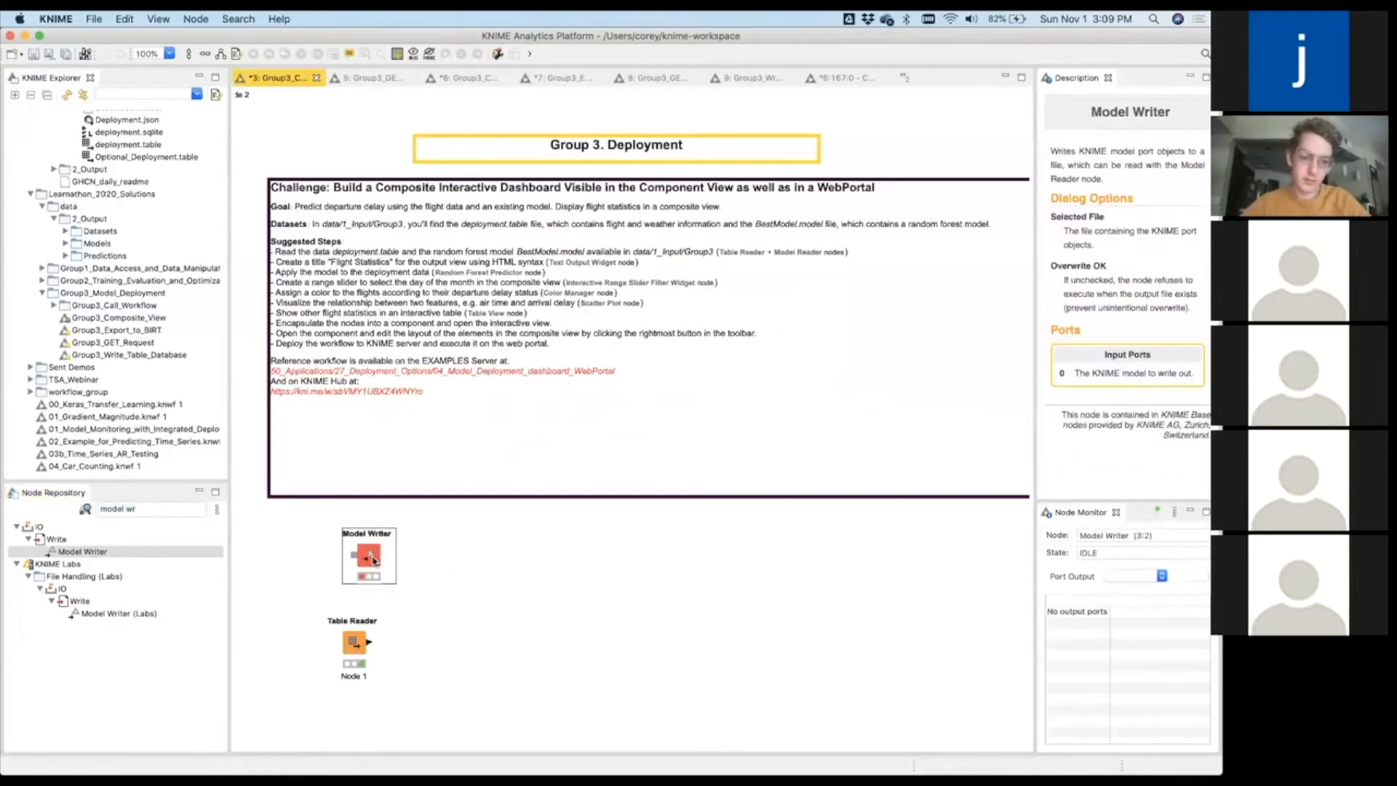
double_click(373, 560)
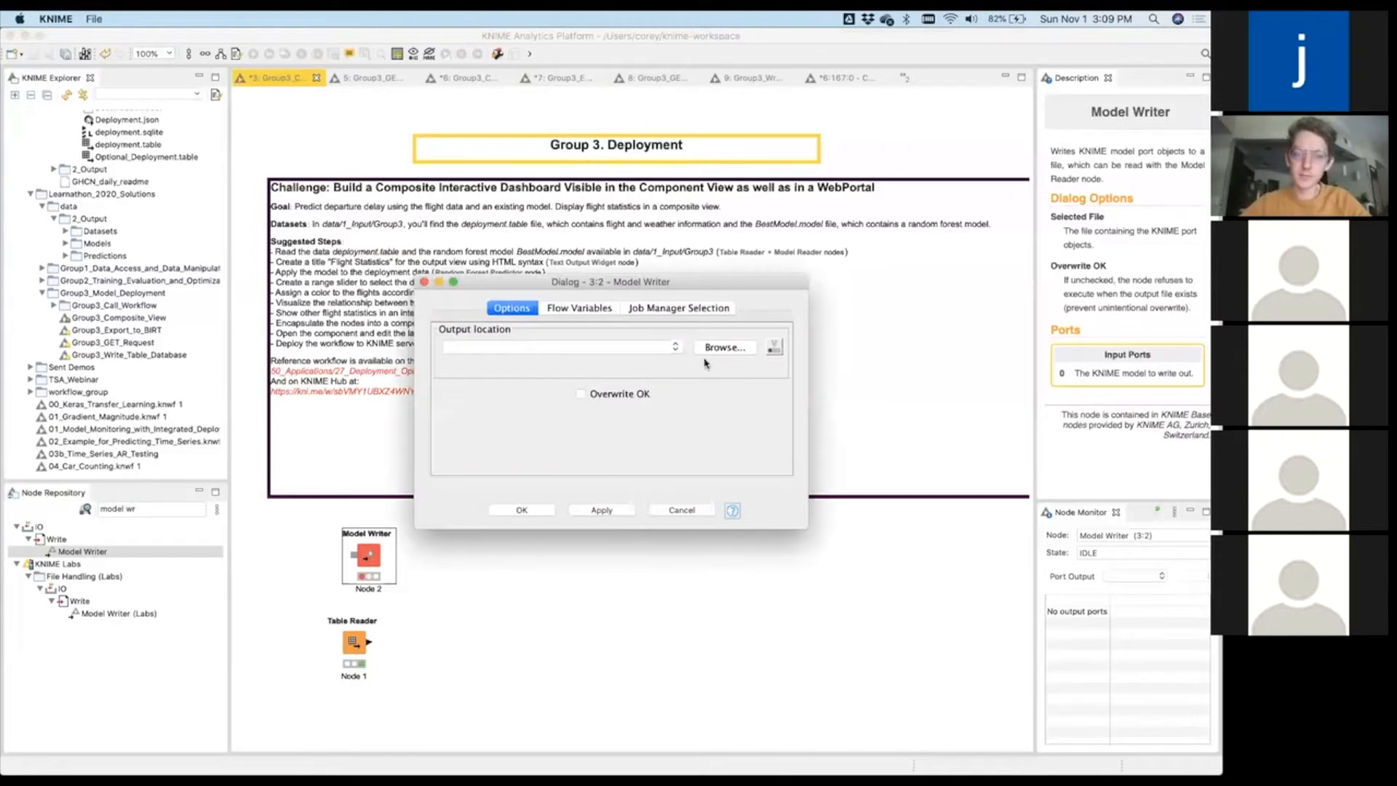
click(696, 511)
Search the node repository for "model rea" and replace the Model Writer above the Table Reader with a Model Reader.
click(136, 507)
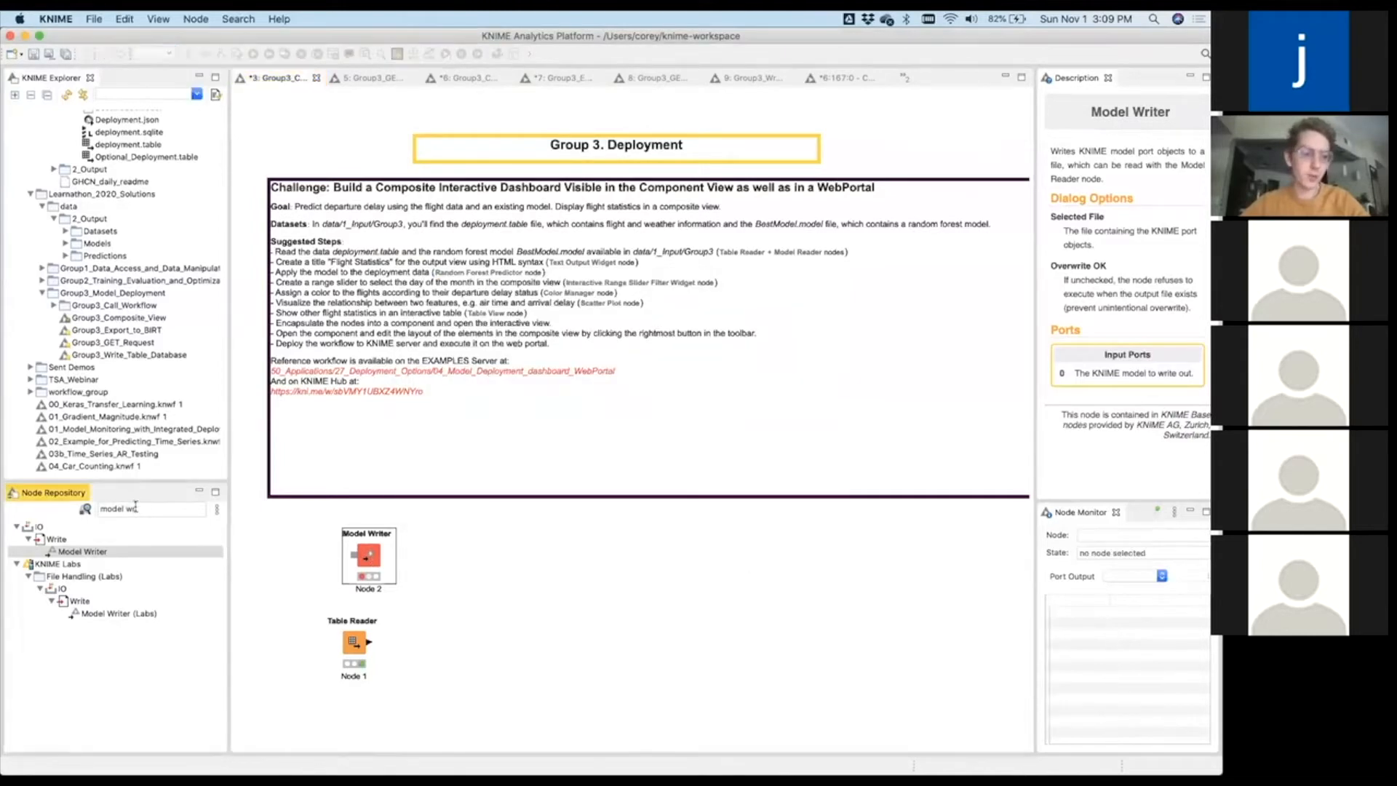
key(BackSpace)
key(BackSpace)
text(rea)
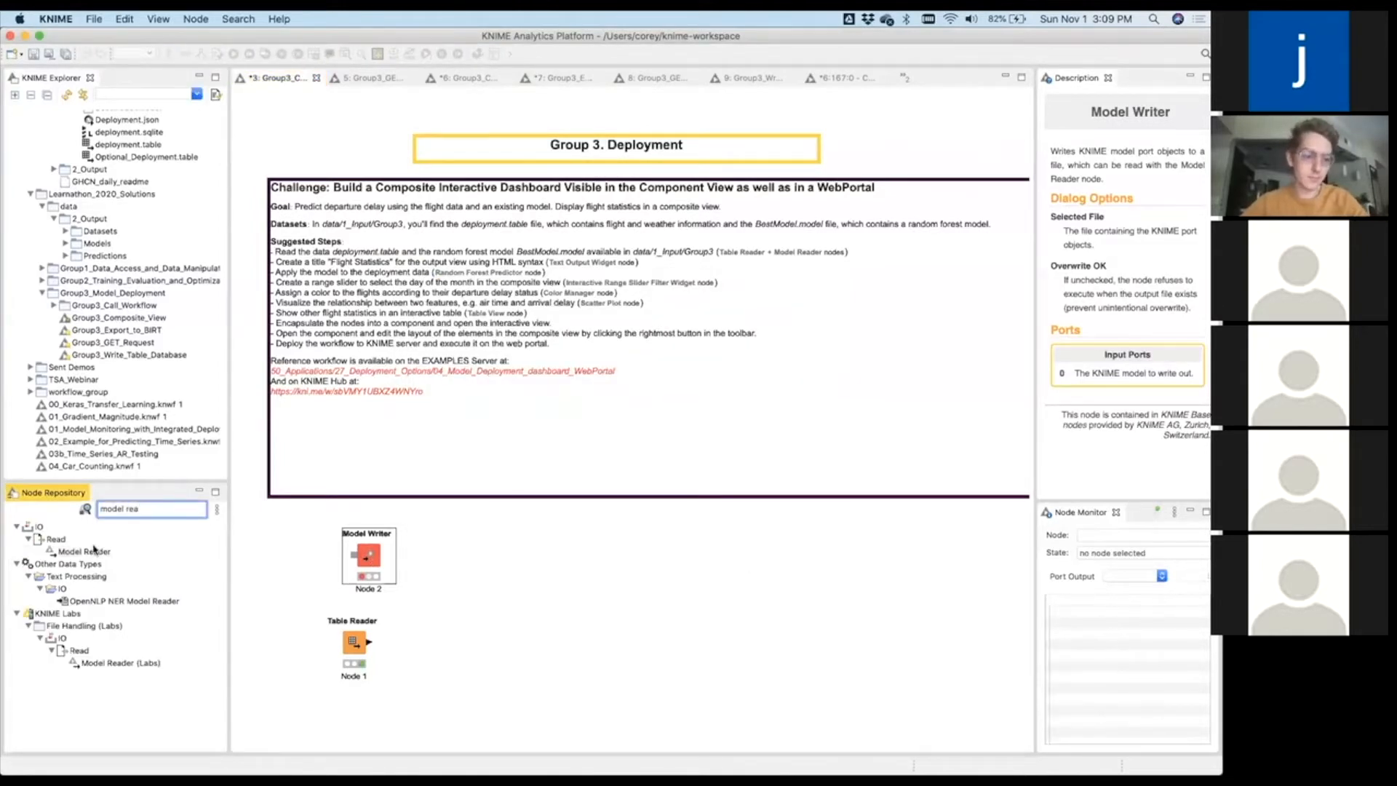
drag(93, 550, 368, 556)
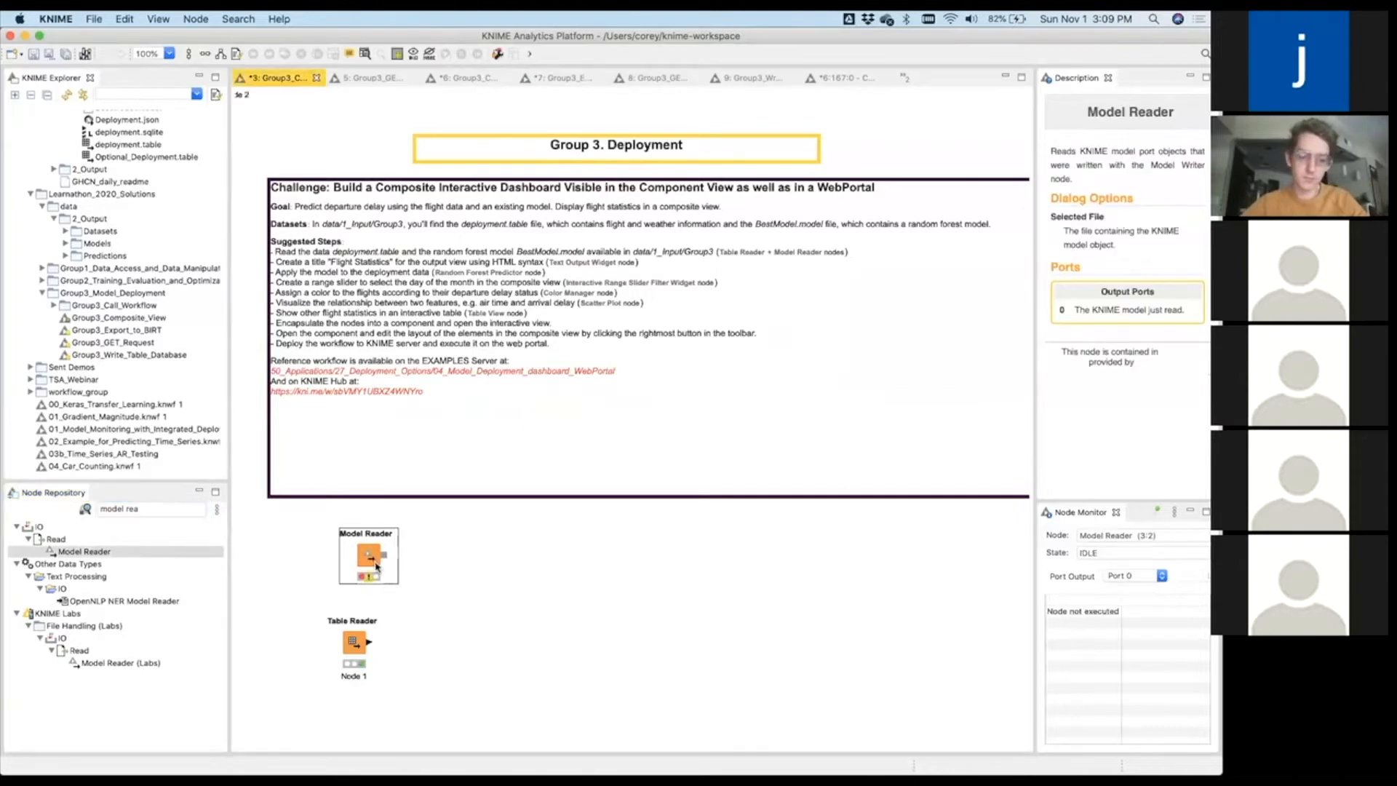
Set the Model Reader's input file to bestmodel.model on the Desktop, execute the node, and align it above the Table Reader.
click(725, 344)
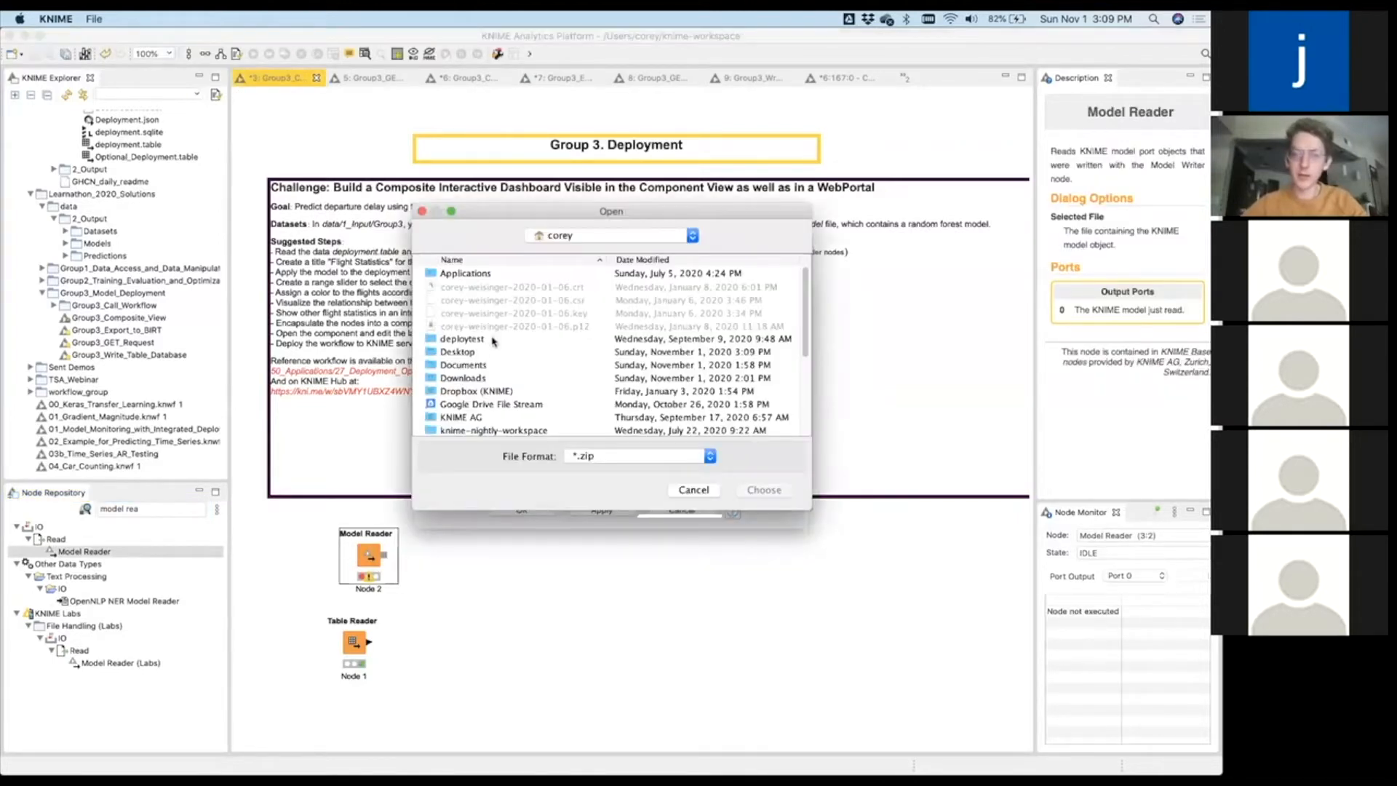
double_click(463, 353)
double_click(474, 318)
click(522, 510)
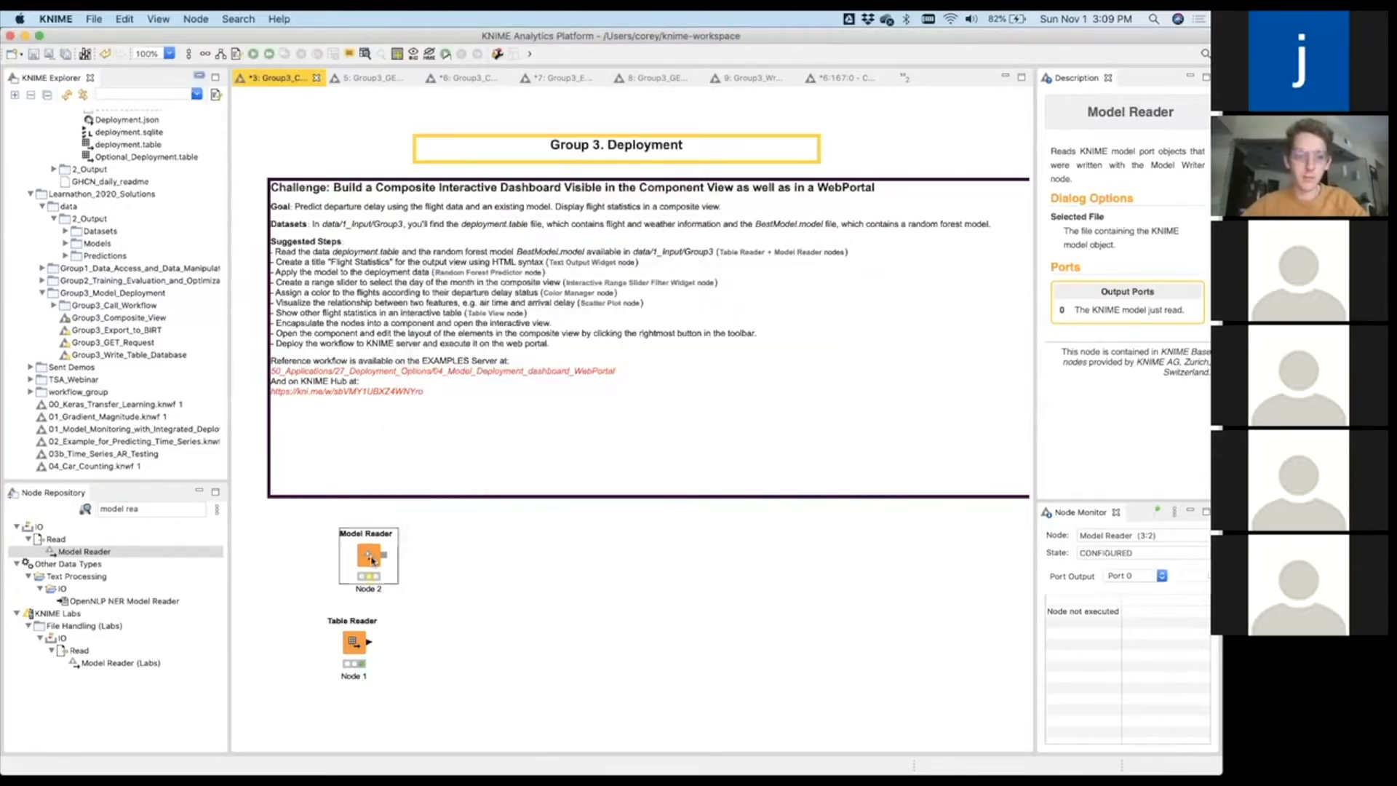
right_click(369, 557)
click(363, 579)
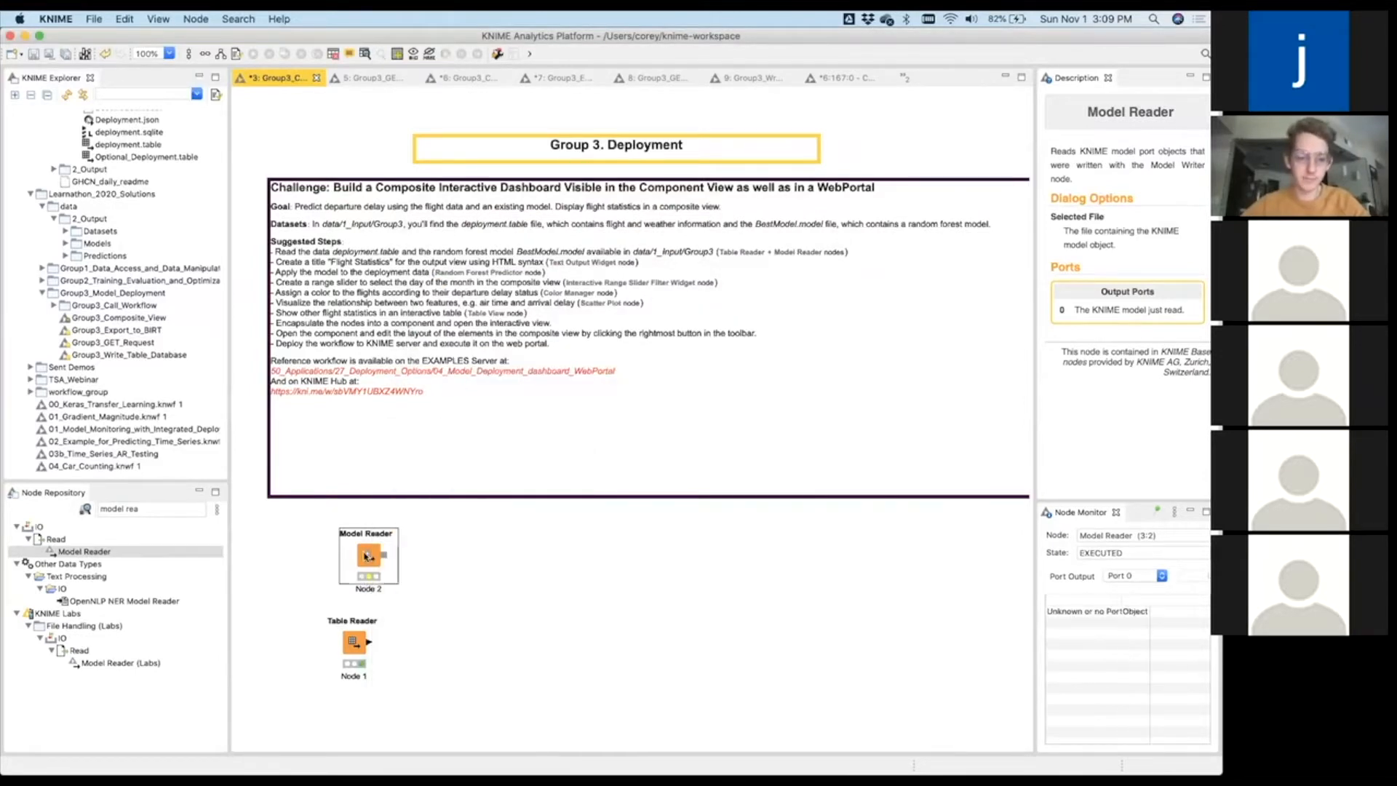
drag(367, 558, 354, 572)
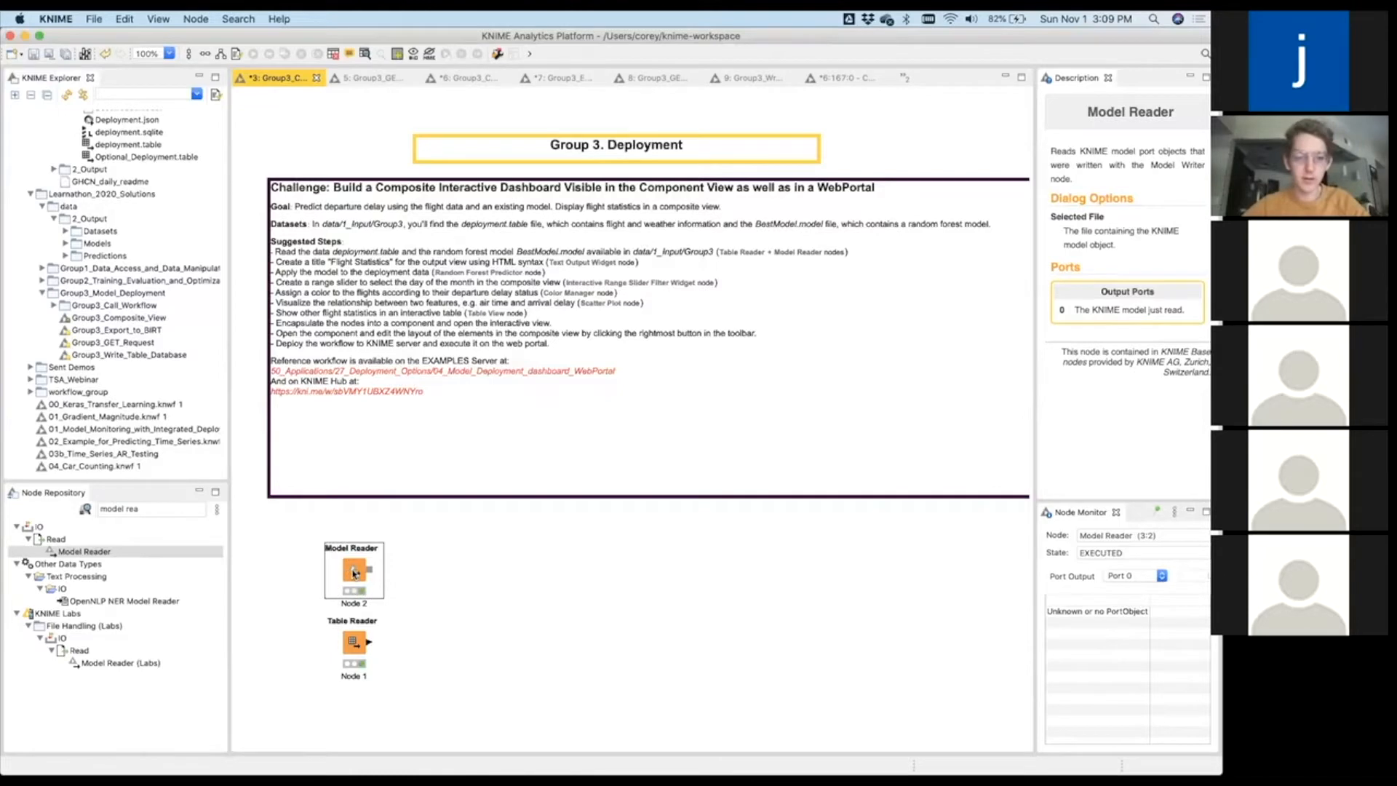
click(367, 643)
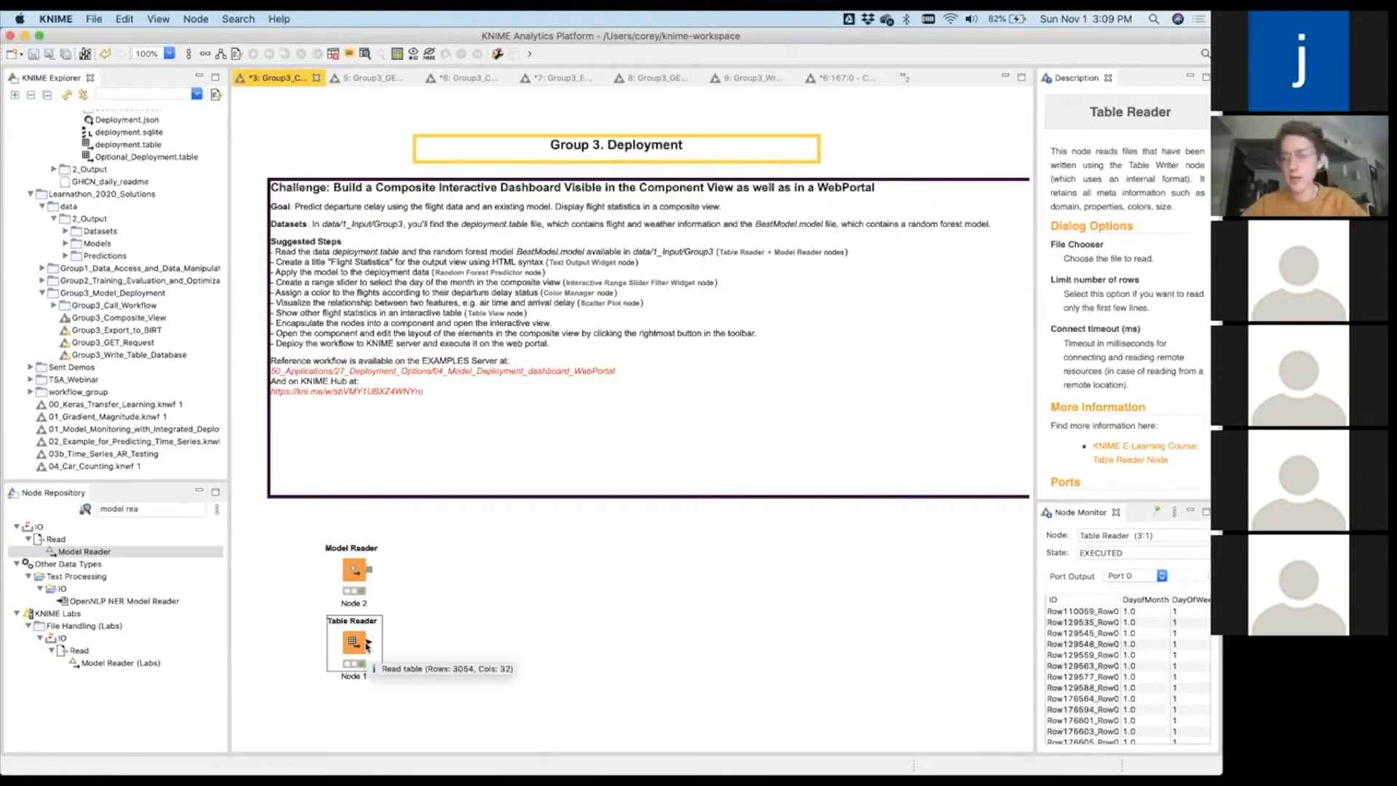
click(355, 580)
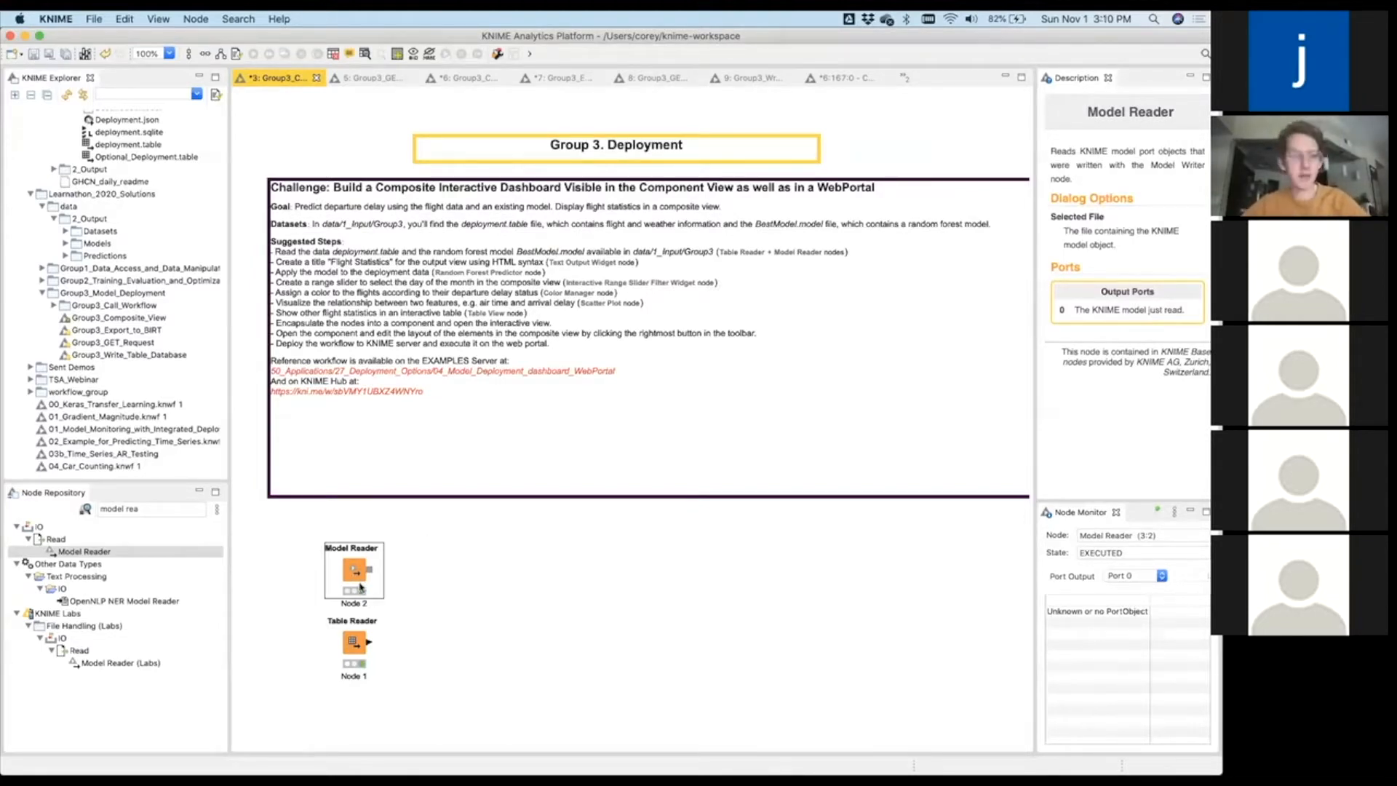
click(454, 580)
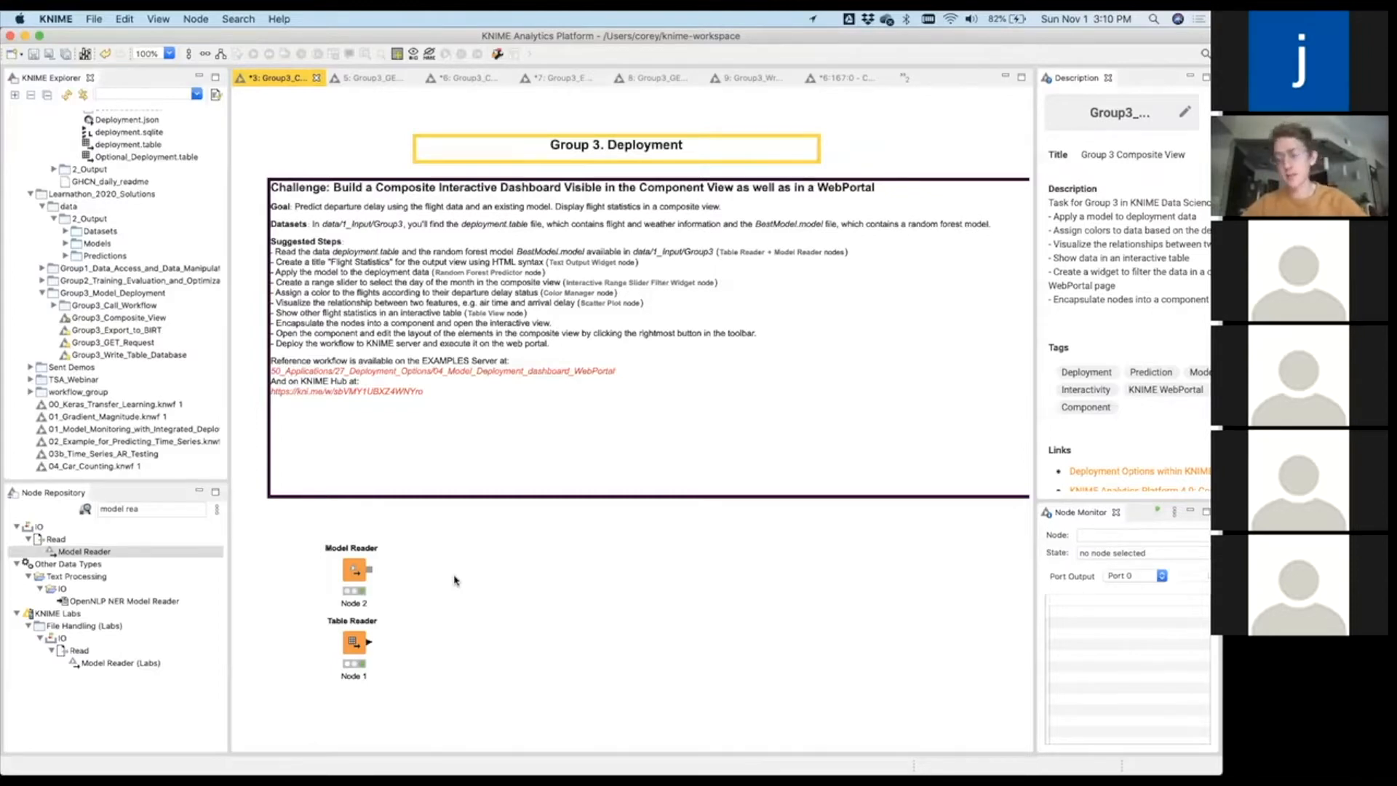
click(360, 591)
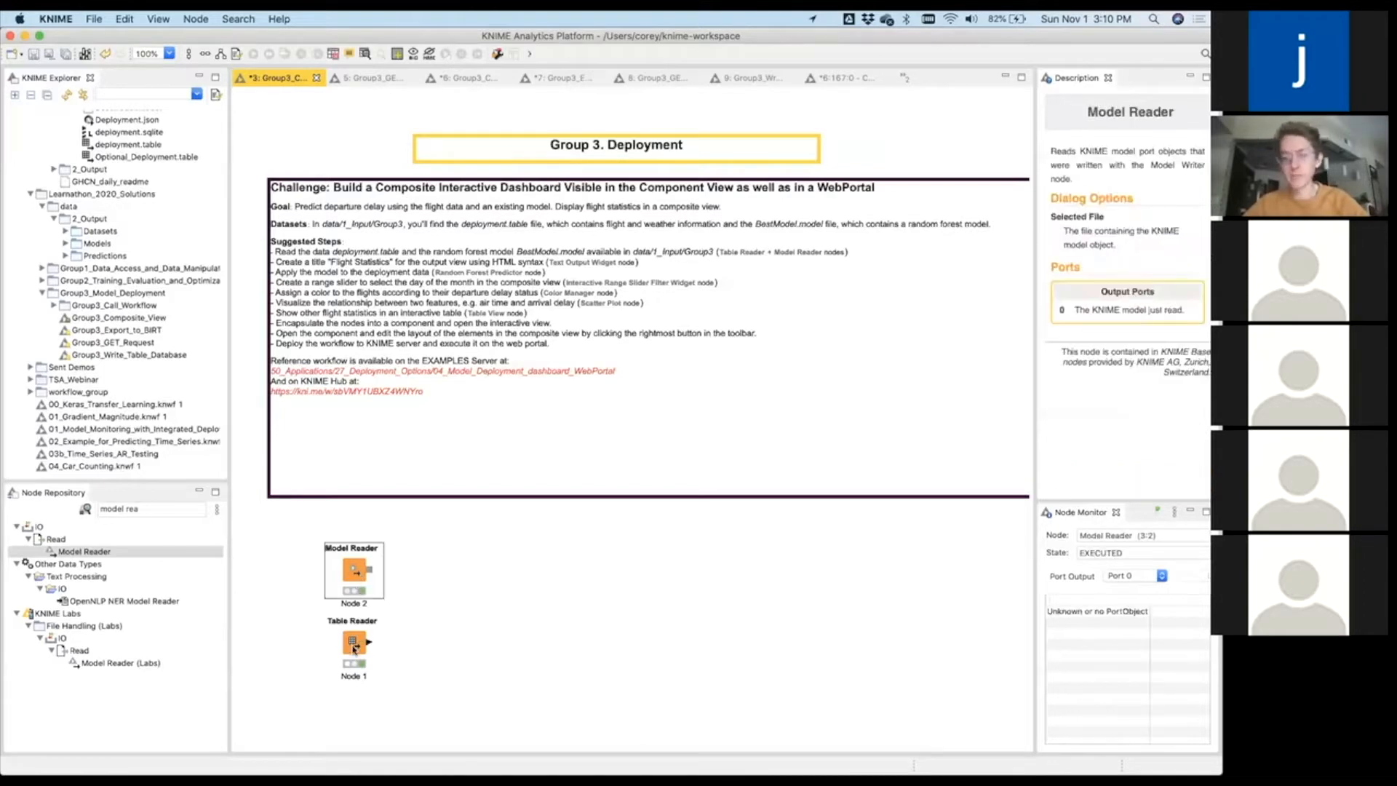
click(355, 645)
click(355, 570)
click(355, 642)
click(381, 537)
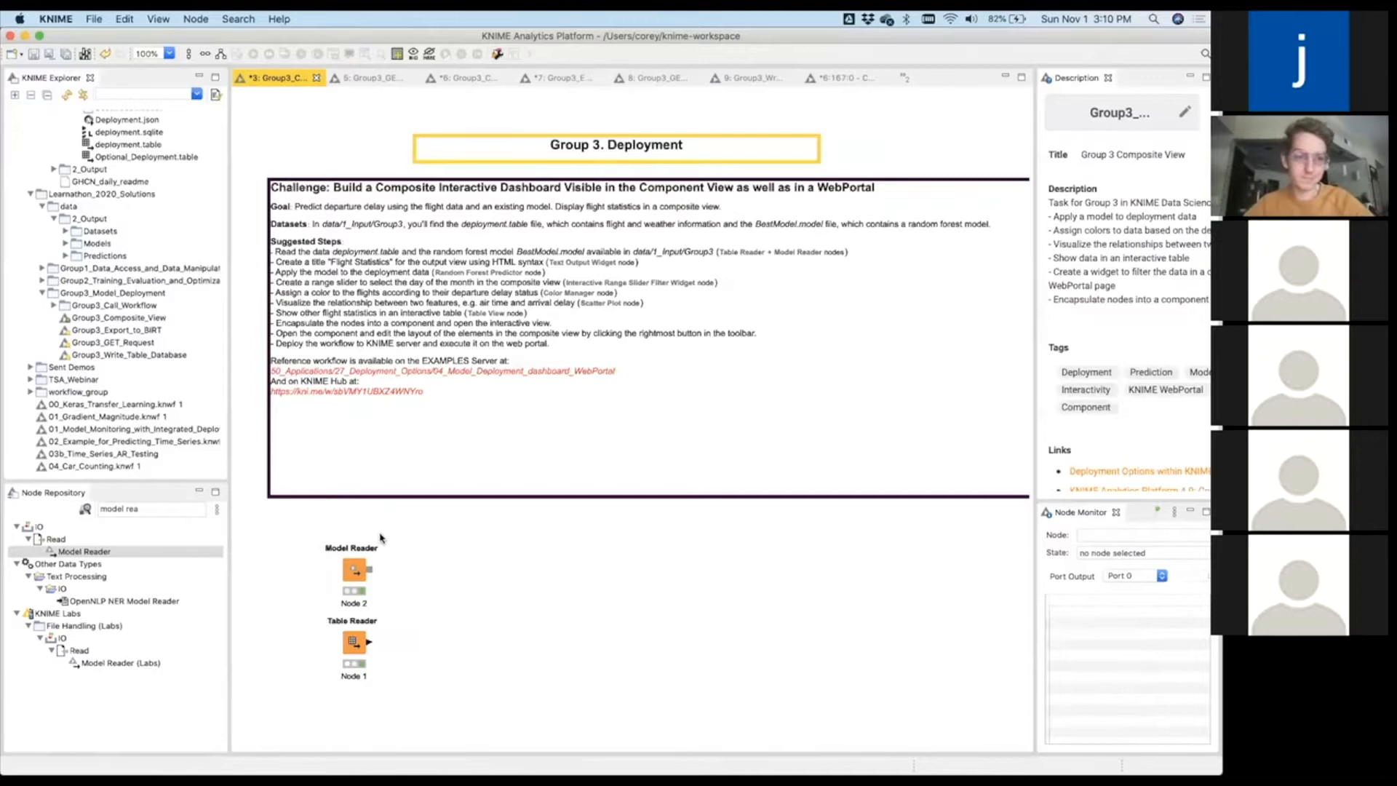
Search the node repository for "random forest" and add the classification Random Forest Predictor to the right of the two reader nodes.
click(145, 512)
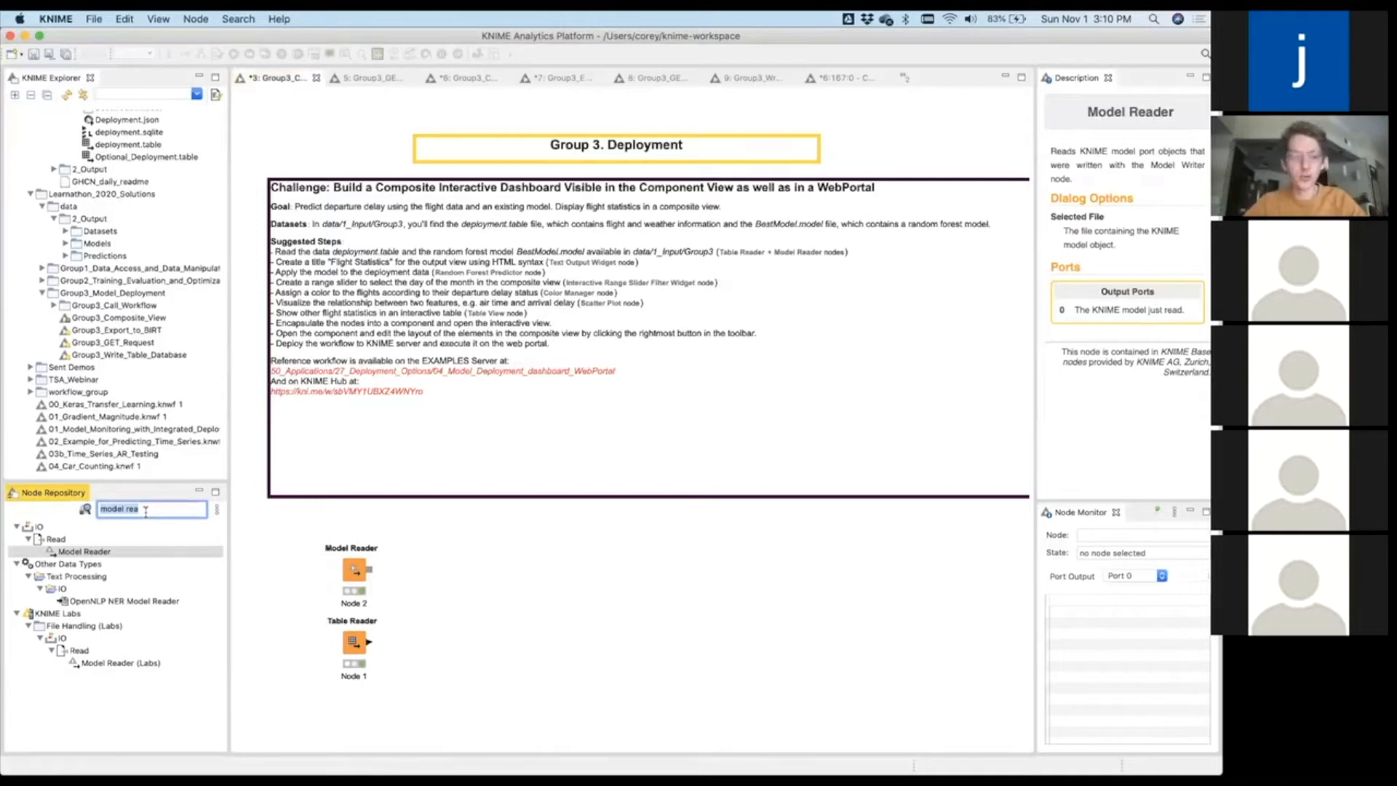
text(random forest)
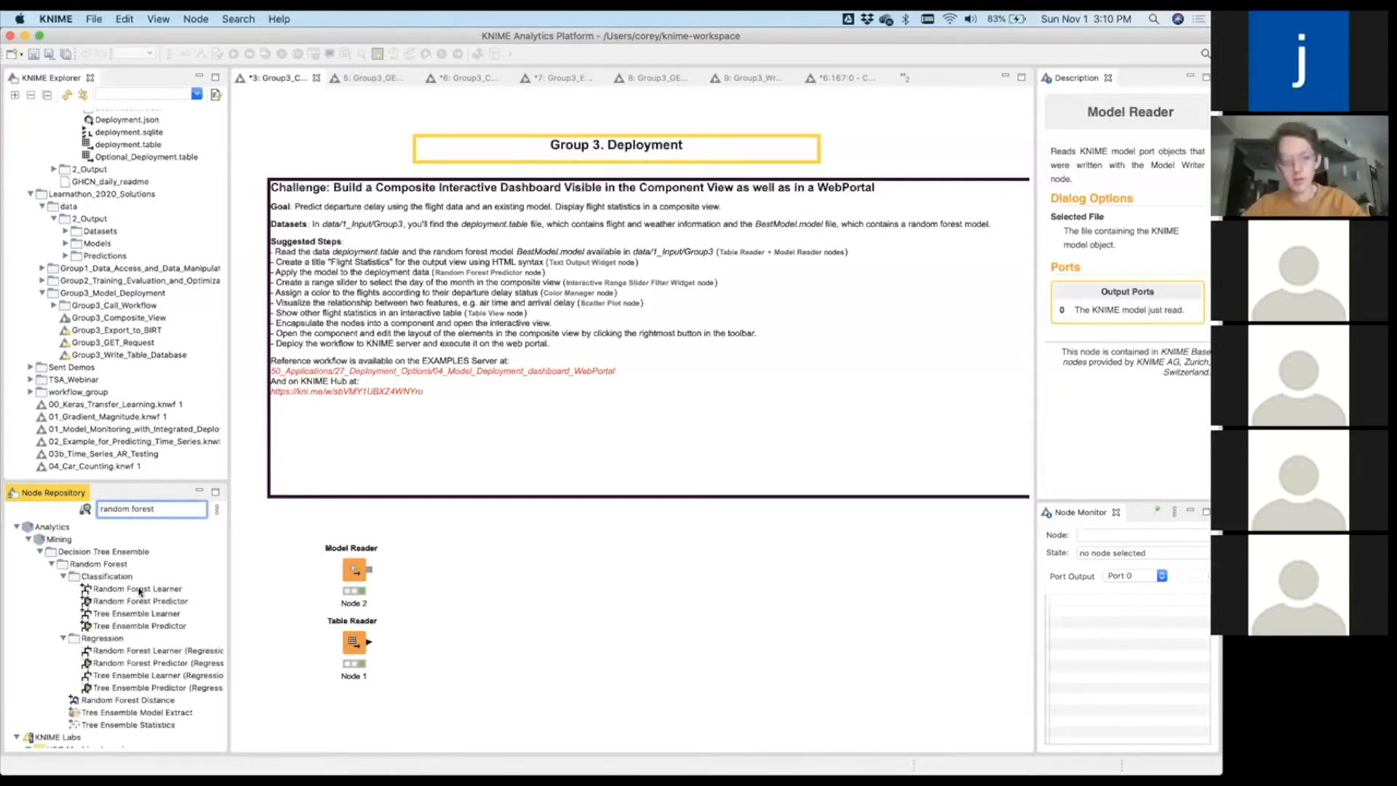
click(134, 591)
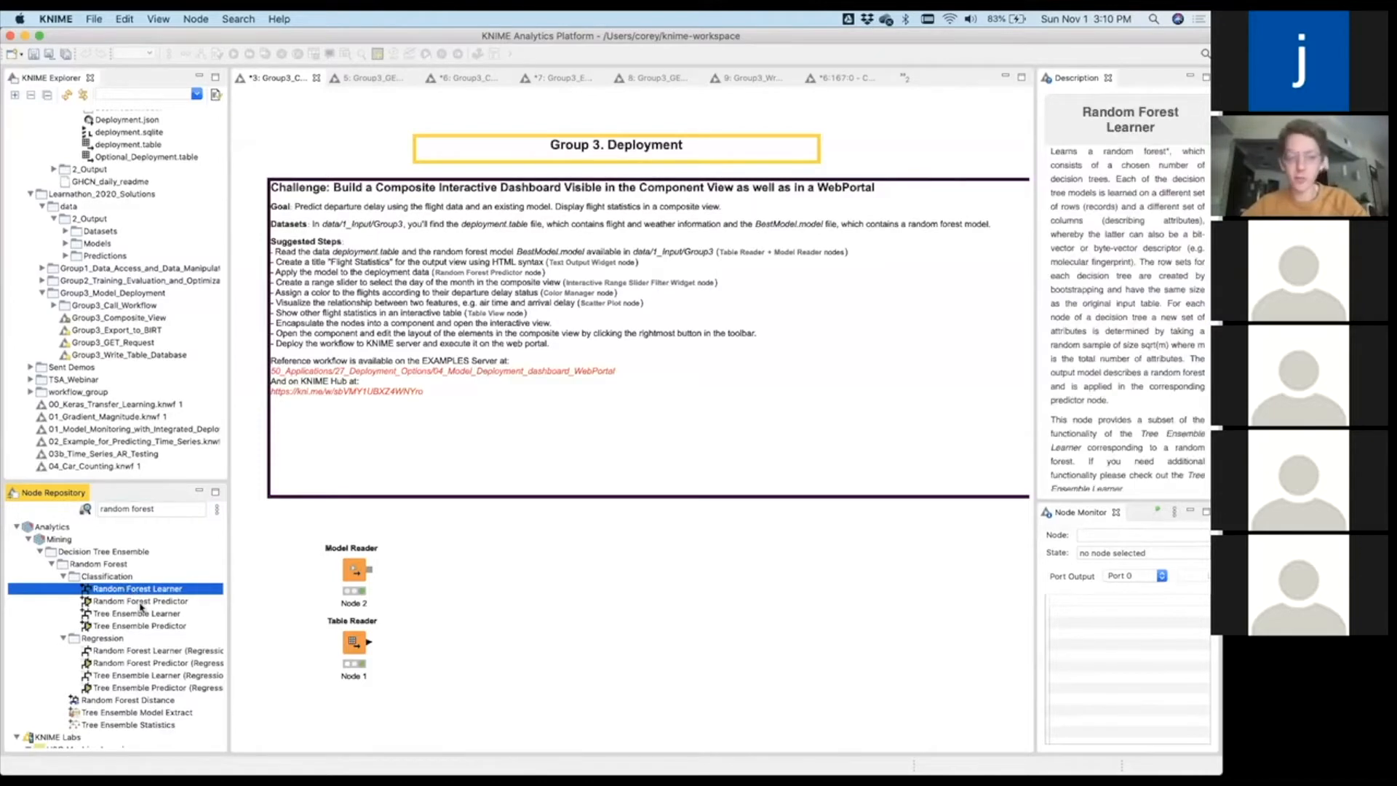
click(140, 602)
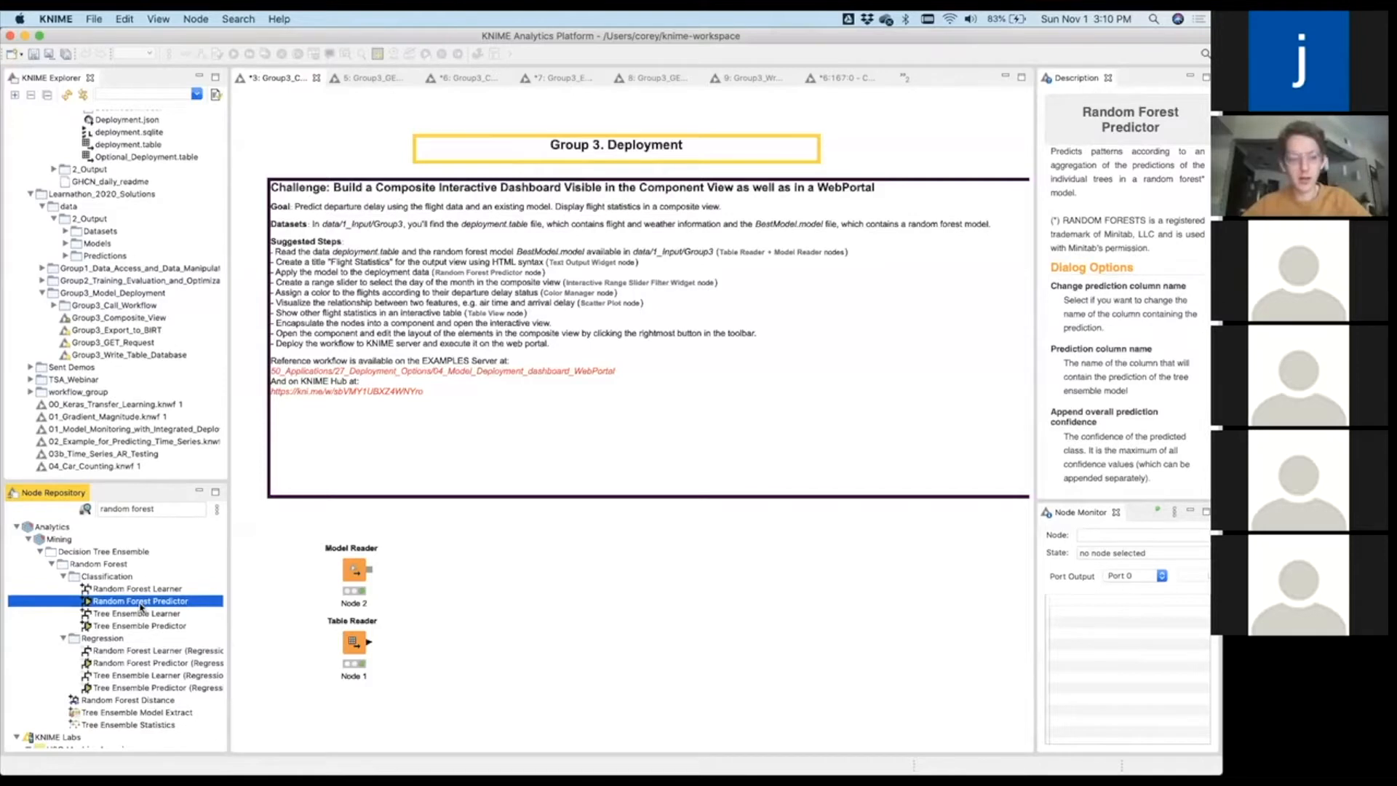
click(140, 591)
click(140, 602)
click(140, 591)
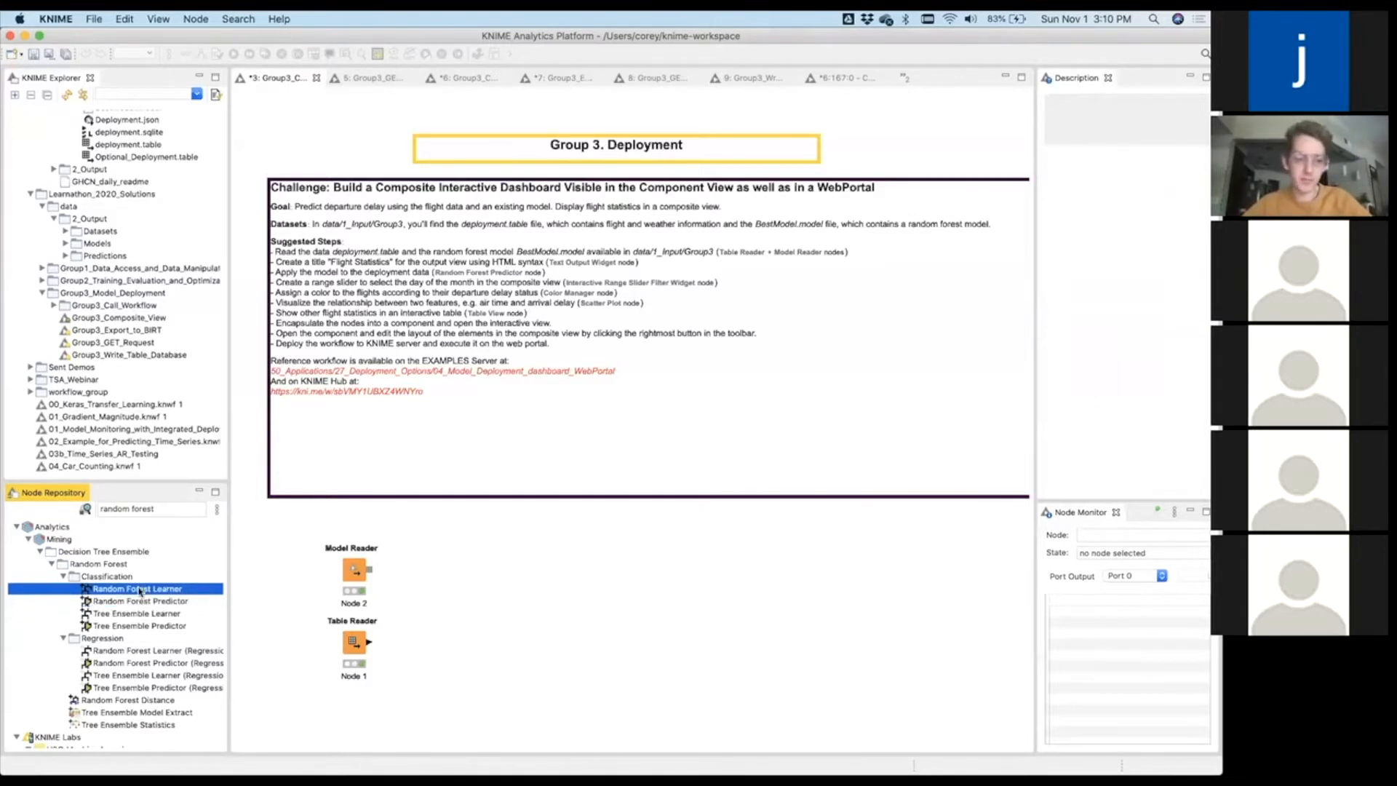
click(140, 602)
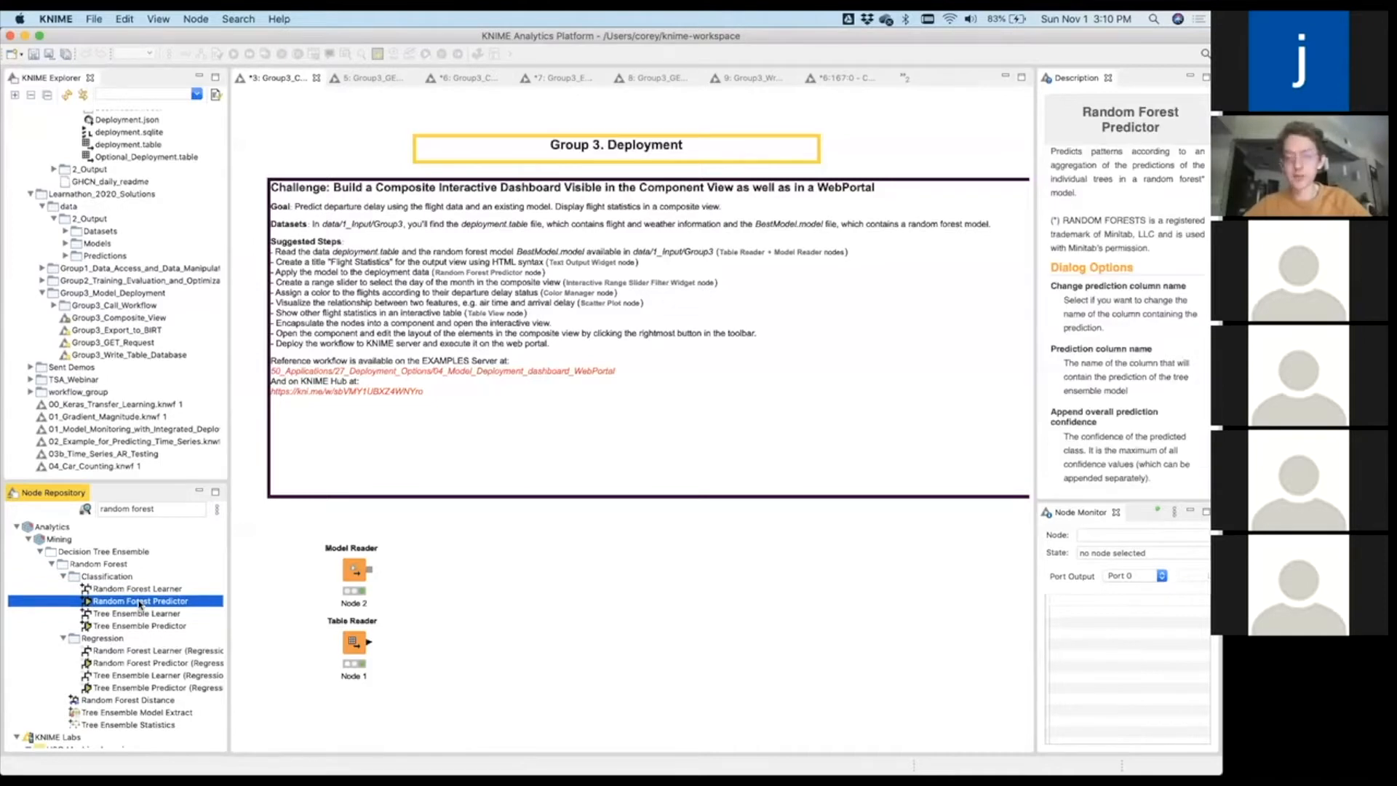
drag(142, 603, 487, 588)
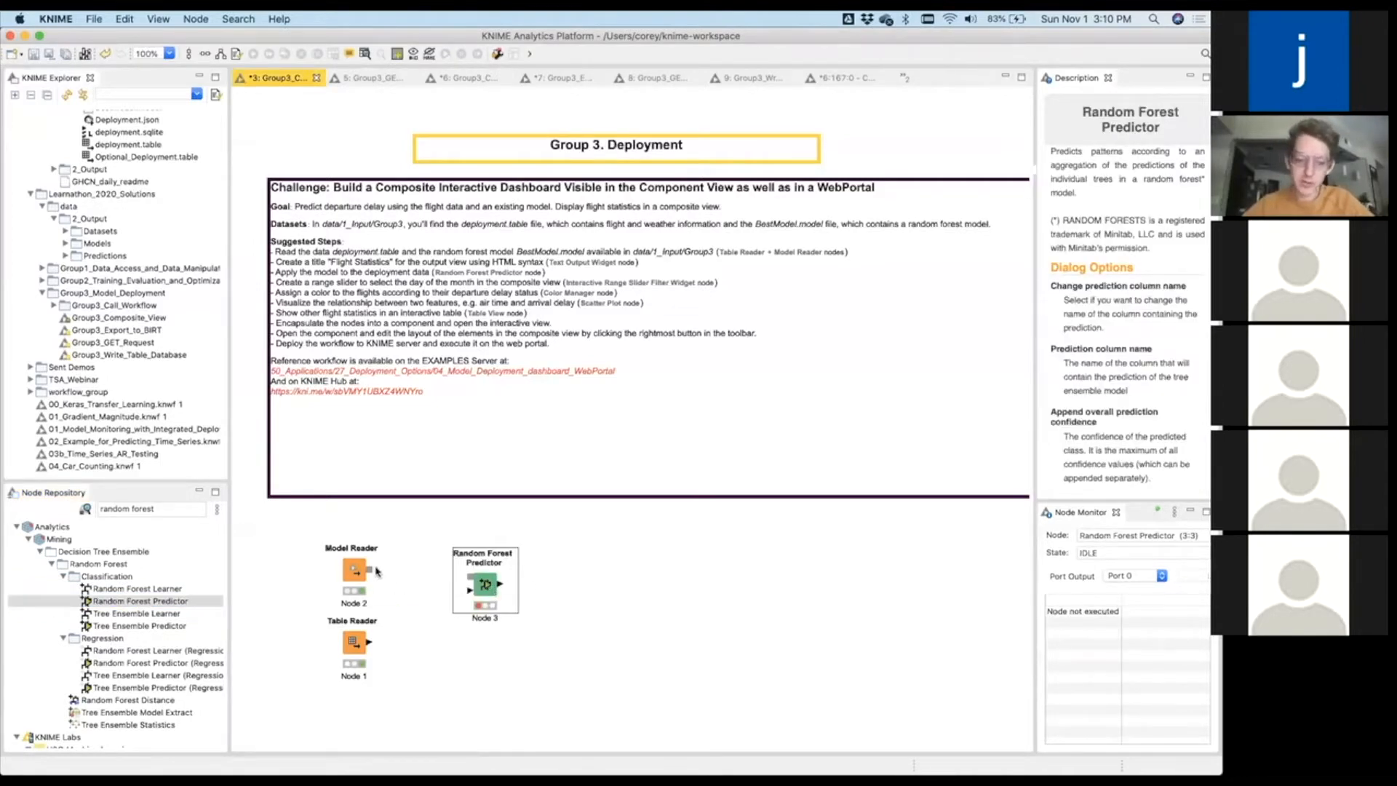
Connect the Model Reader and the Table Reader to the Random Forest Predictor and execute the predictor.
drag(370, 572, 470, 577)
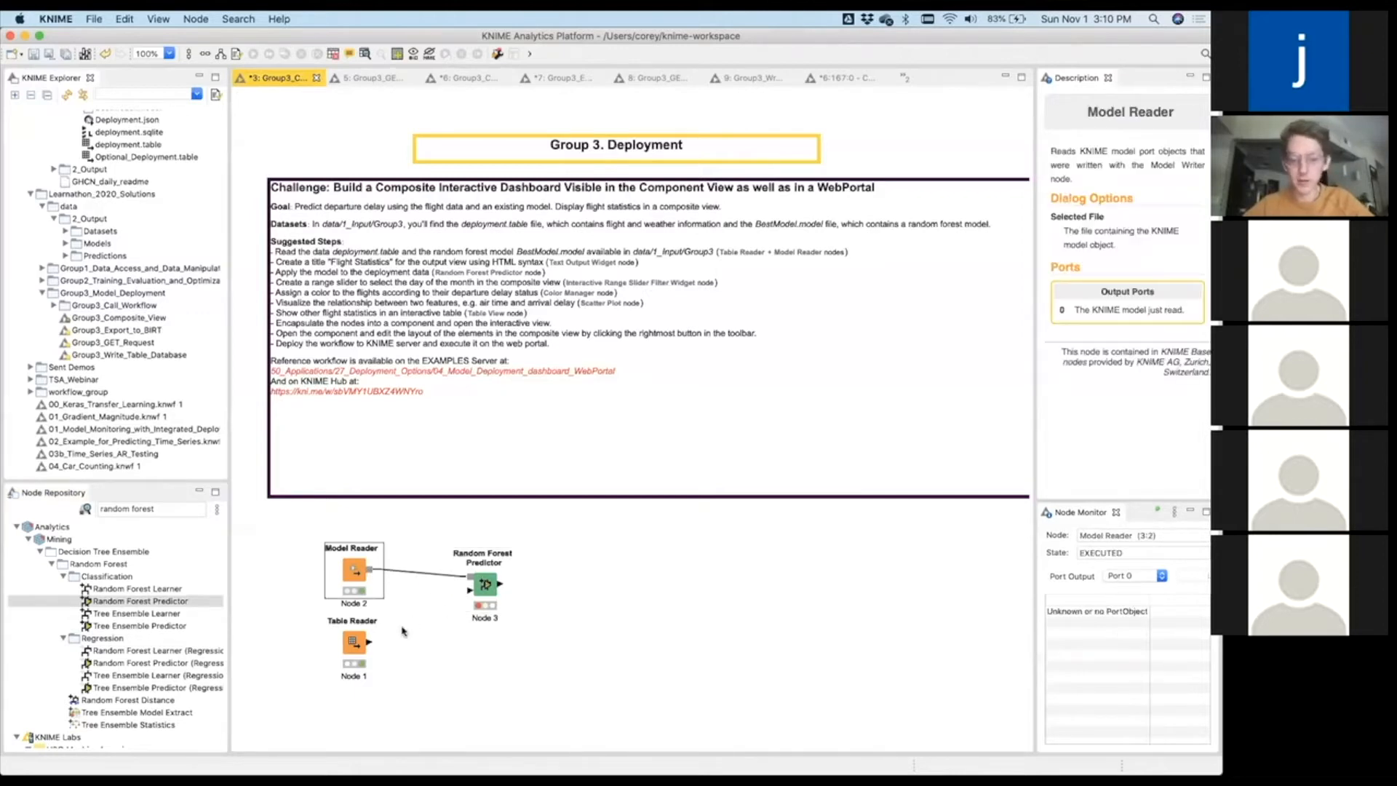
drag(367, 647, 480, 610)
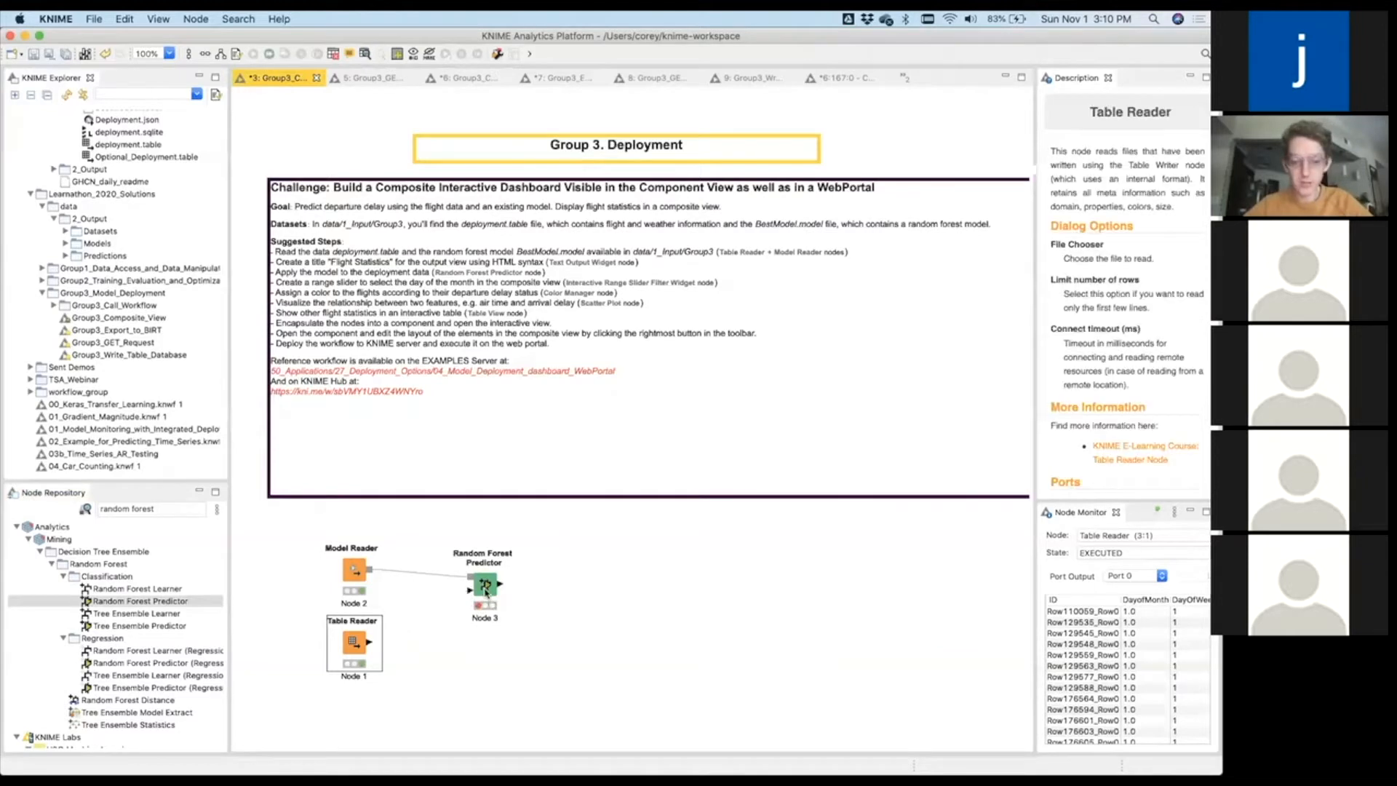
click(484, 613)
right_click(485, 615)
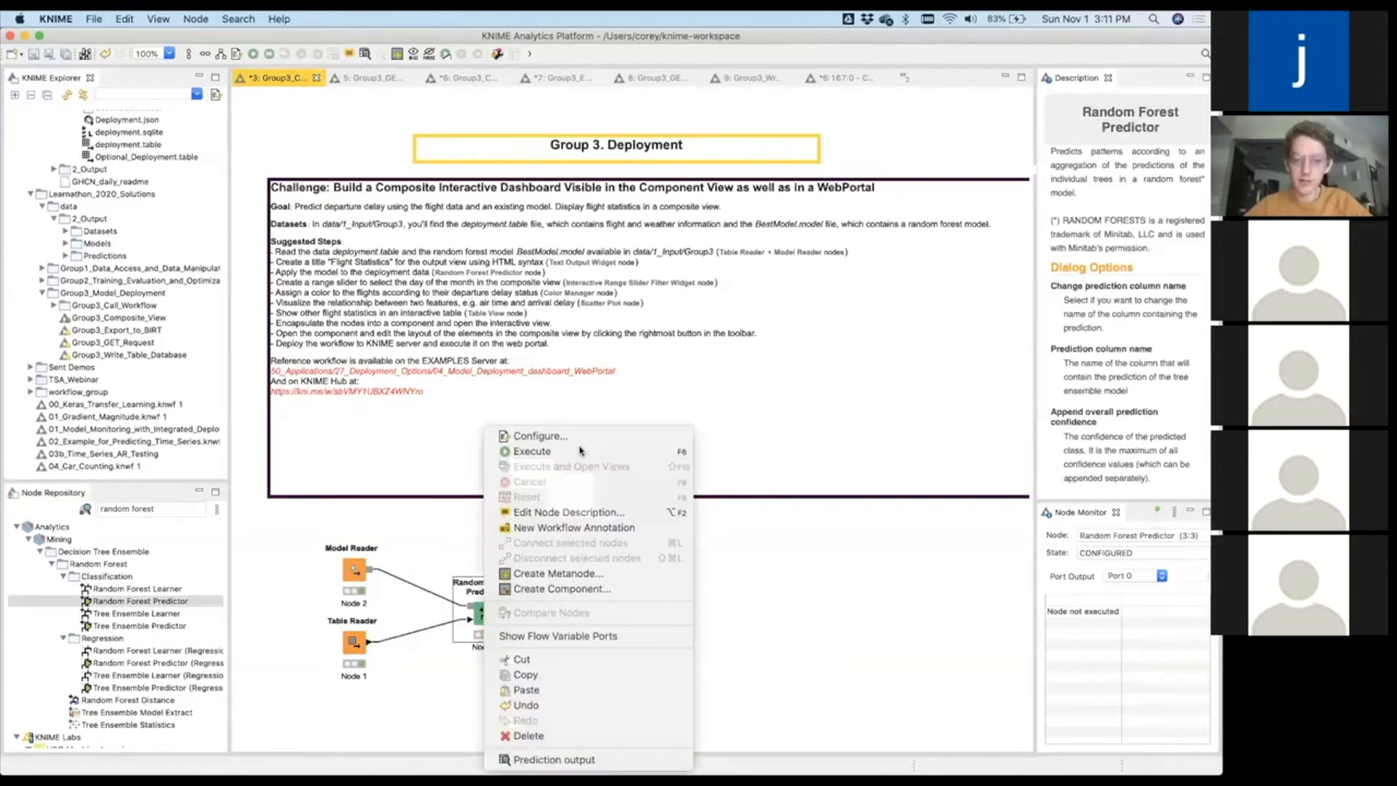
click(579, 451)
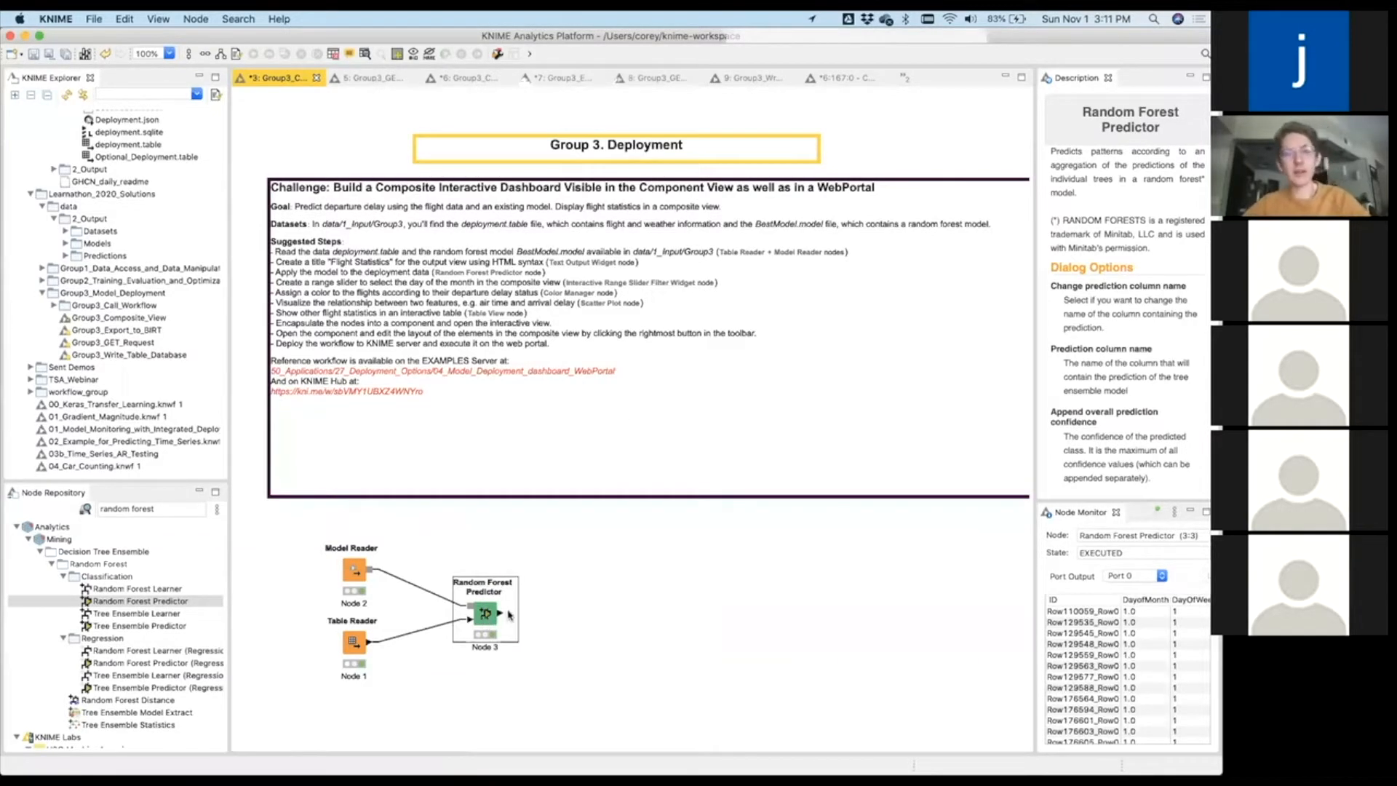
Open the Random Forest Predictor's prediction output and widen the Prediction (DepartureDelay) column and its confidence column.
click(508, 615)
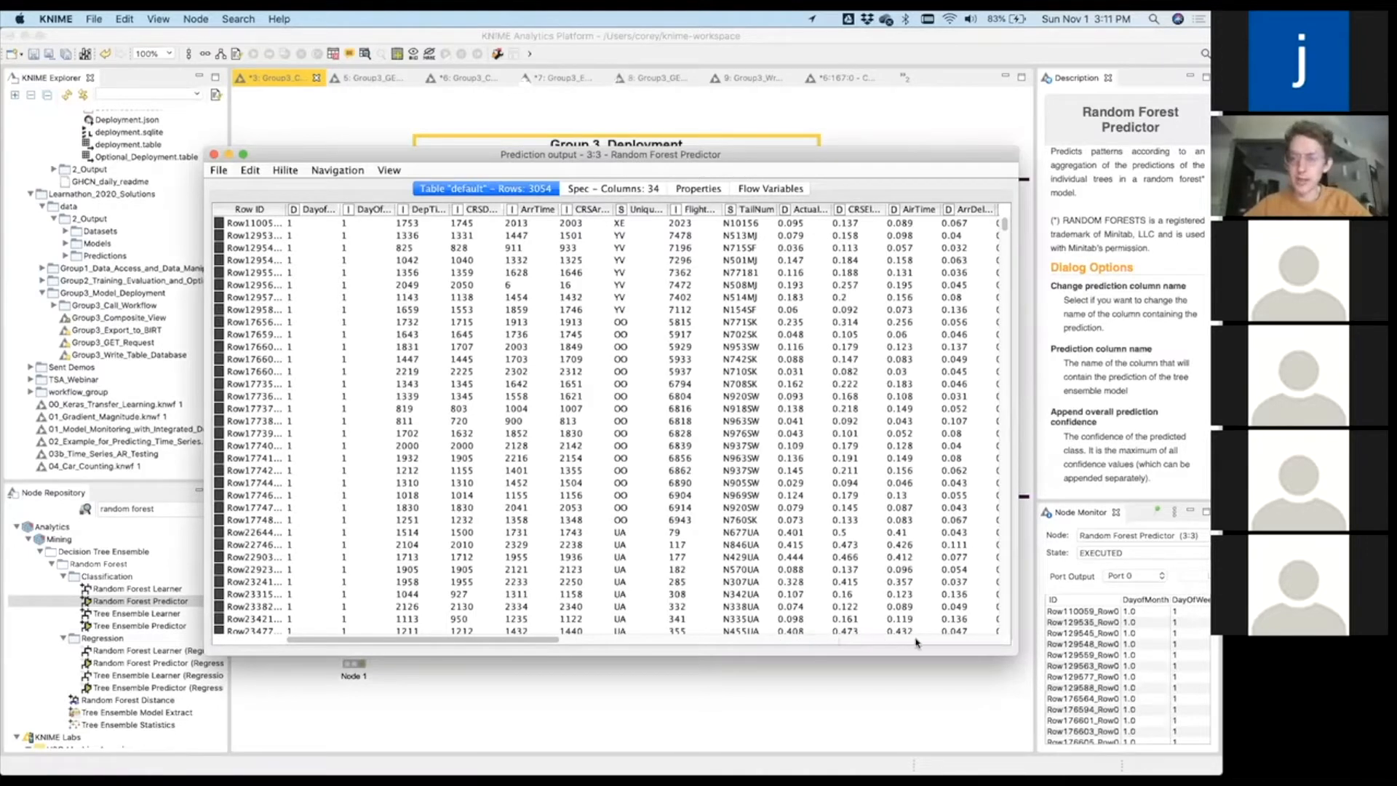
scroll(953, 524, right, 2)
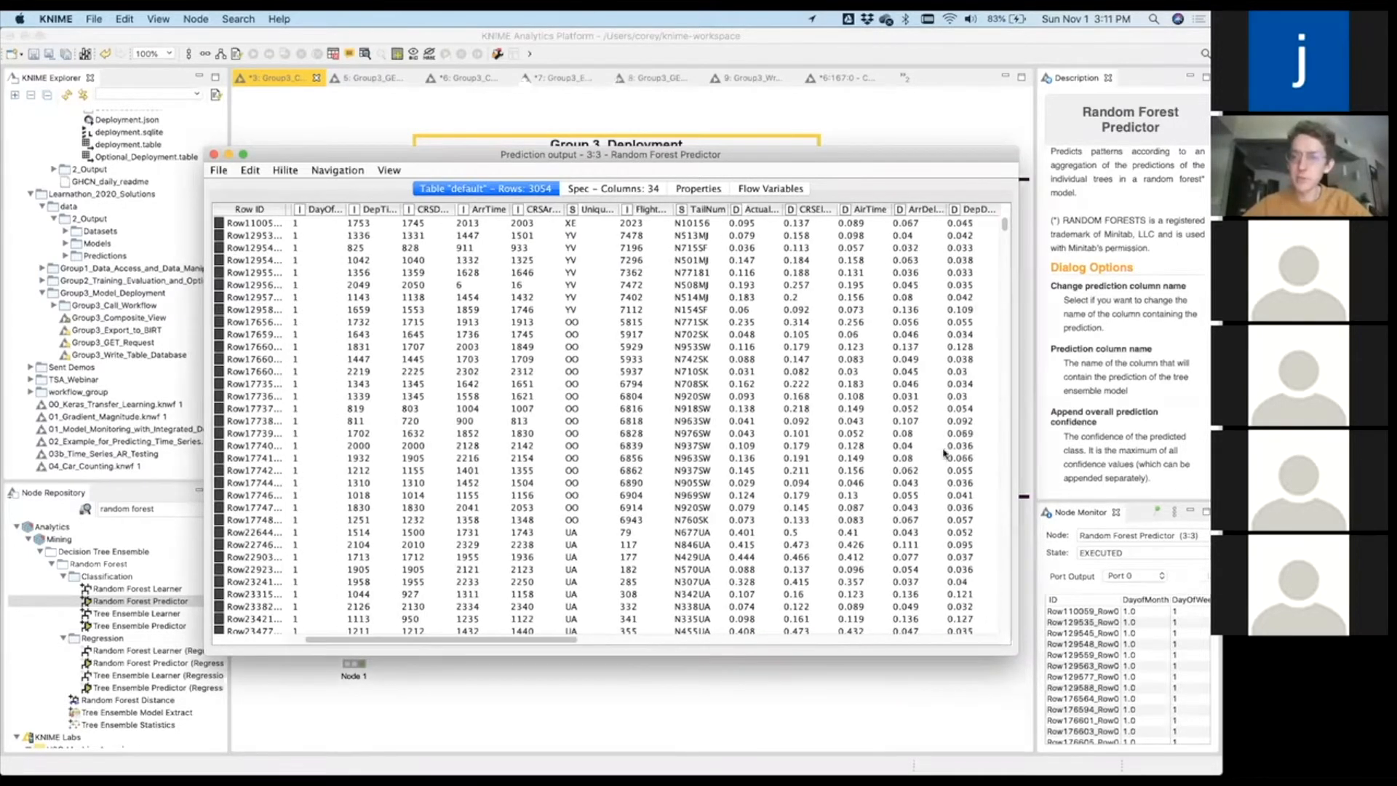
scroll(949, 251, right, 15)
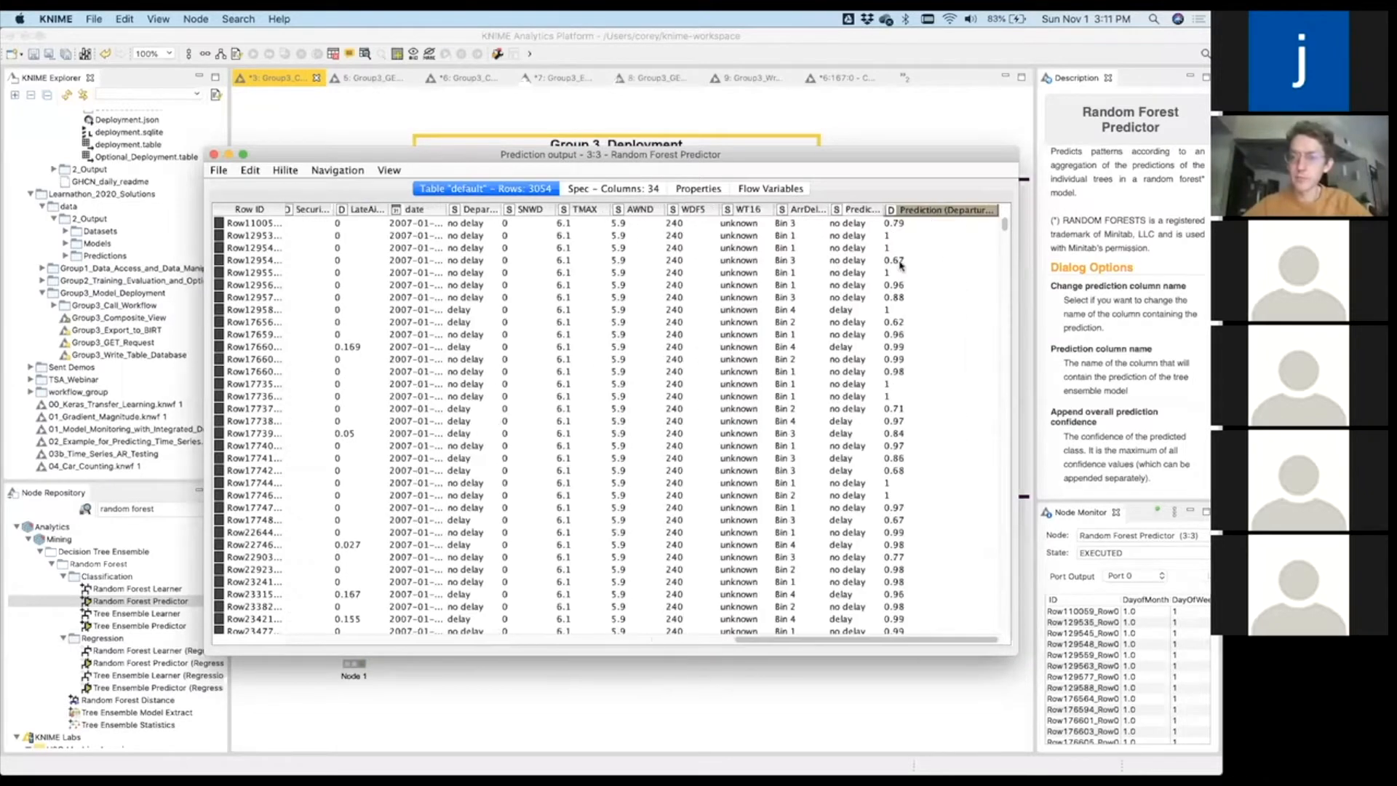
drag(913, 163, 895, 163)
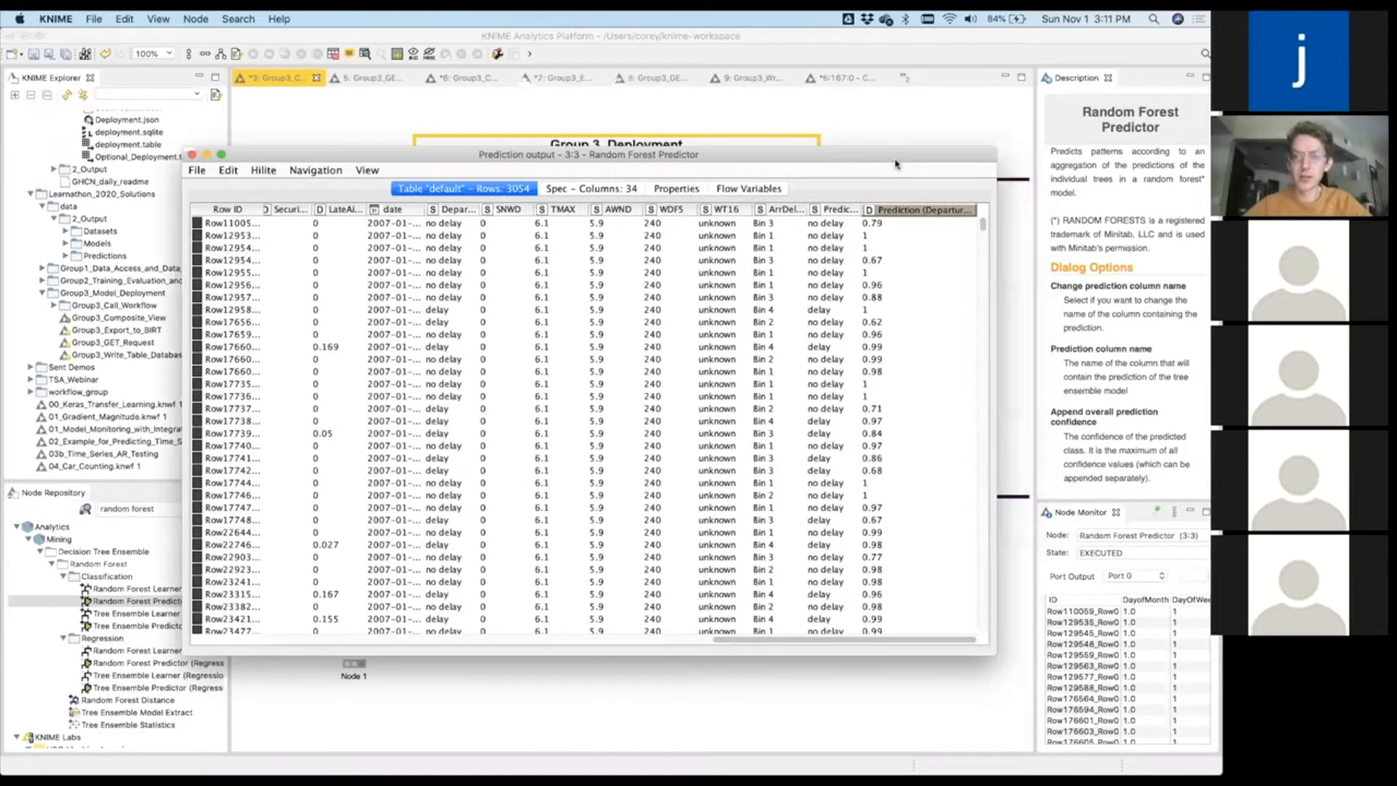
drag(934, 210, 998, 209)
scroll(858, 286, right, 3)
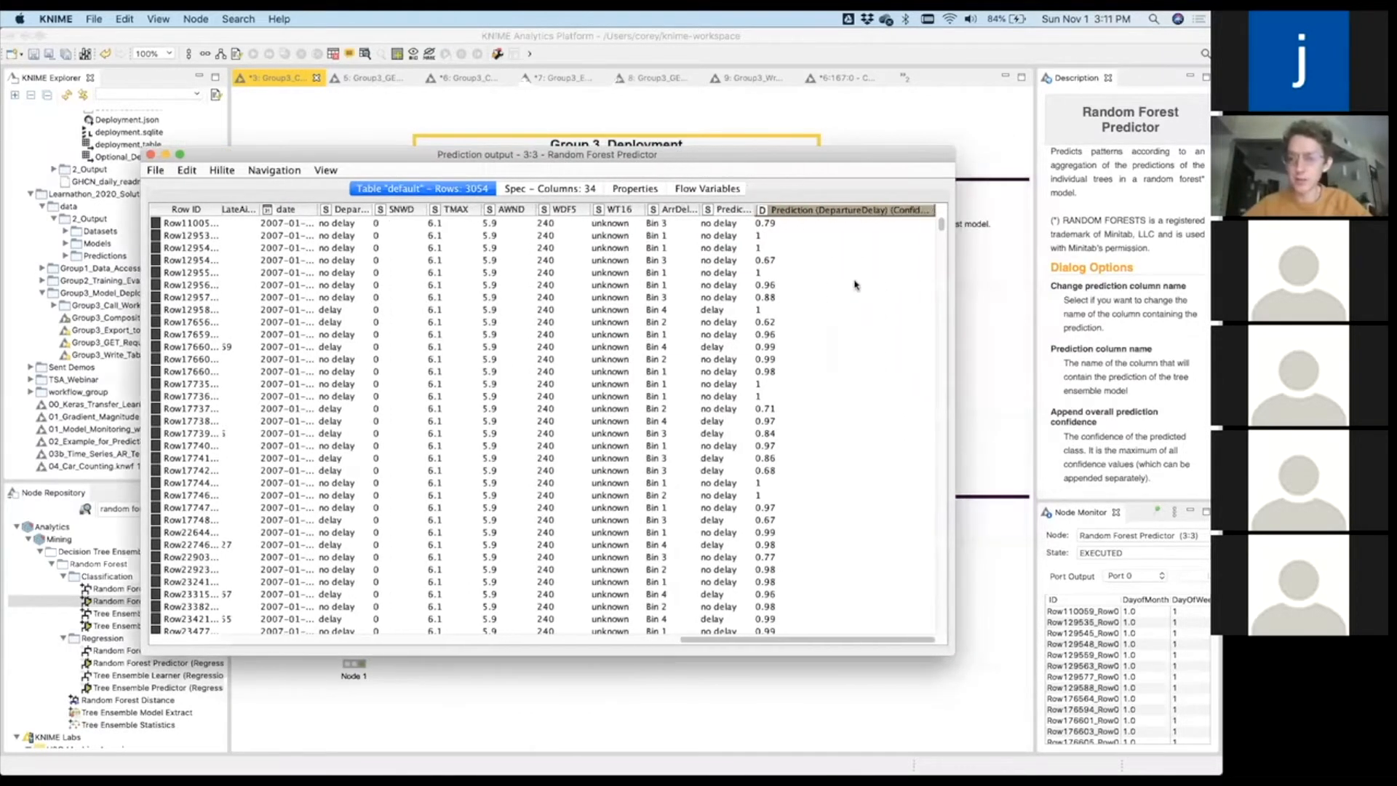
drag(752, 209, 829, 211)
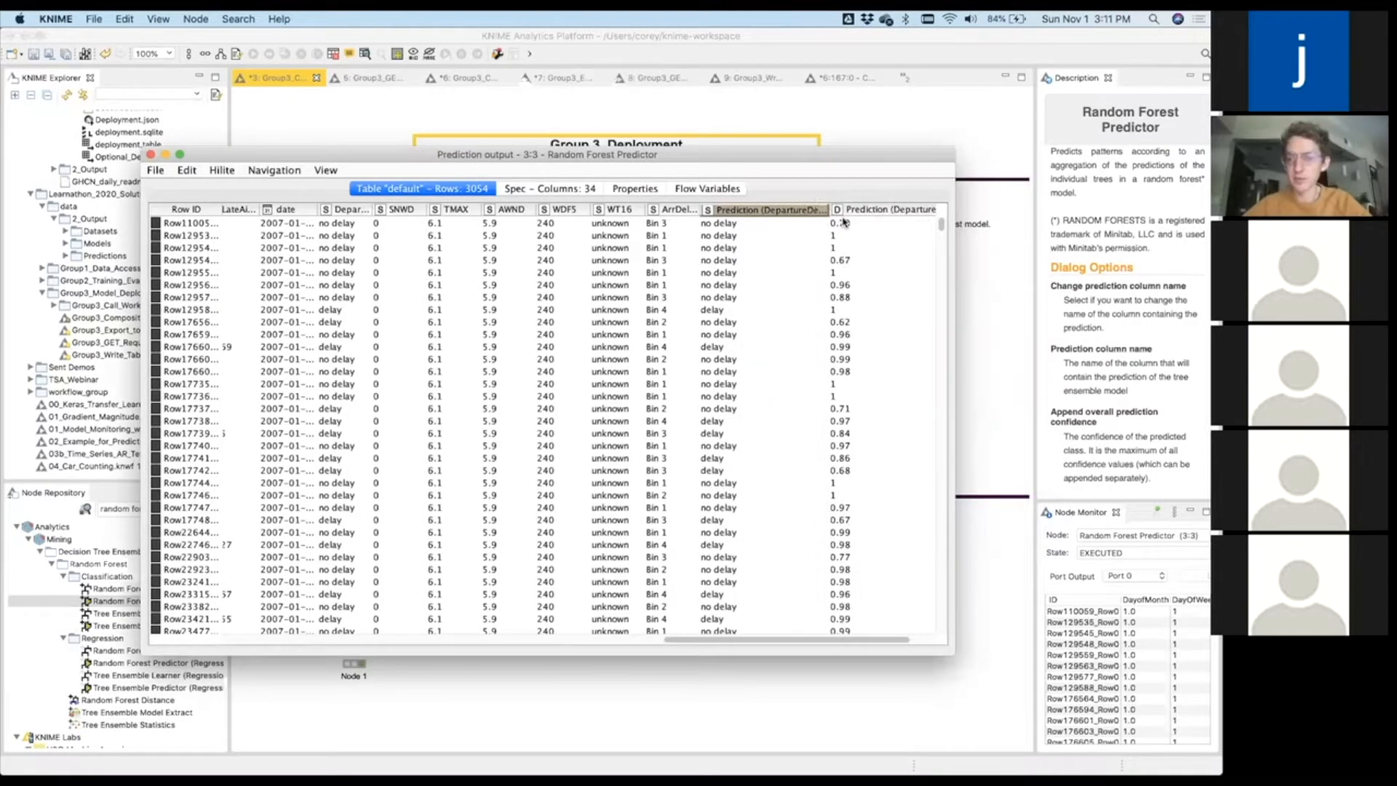
click(844, 222)
scroll(853, 226, right, 2)
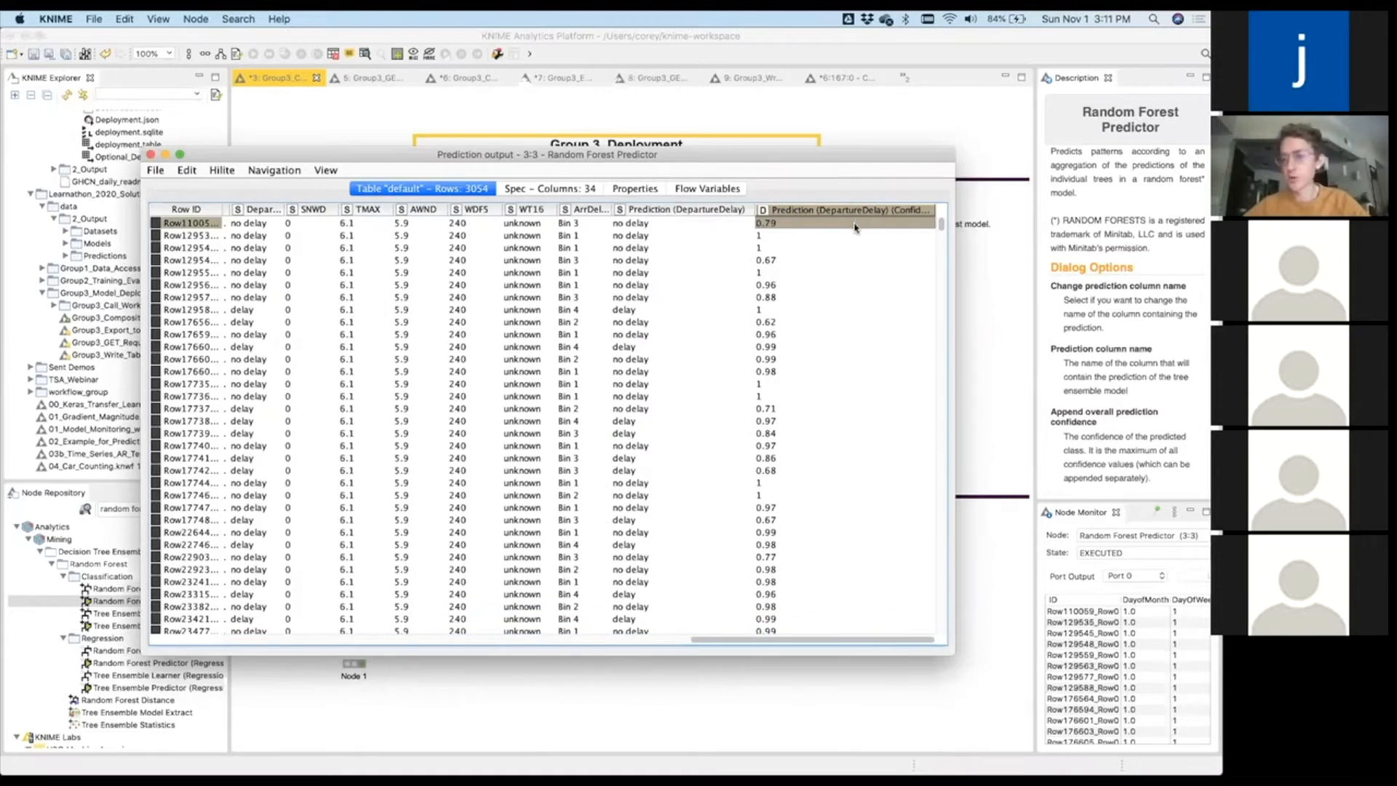
Examine the predicted departure delay classes and their confidences across the rows, and close the prediction table.
click(702, 236)
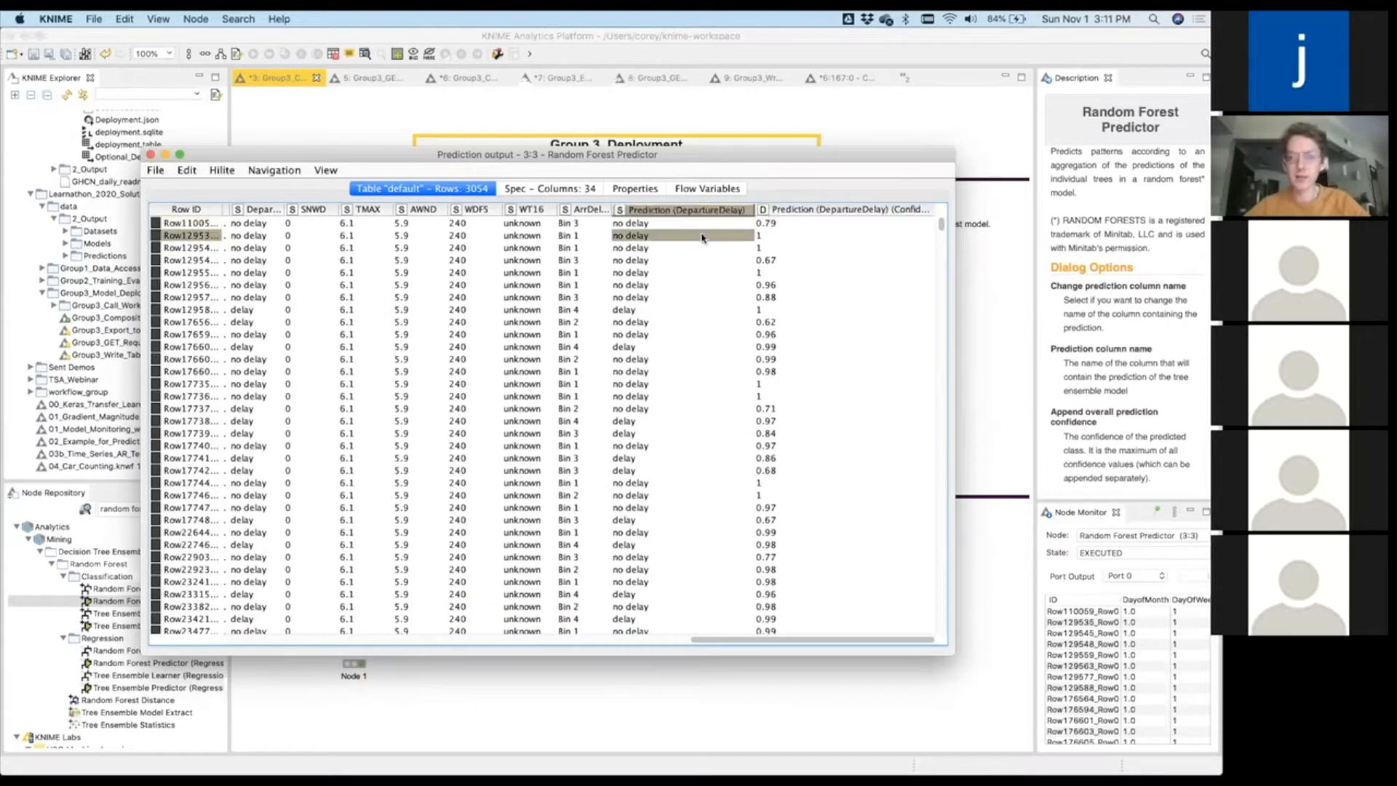
scroll(689, 323, down, 3)
scroll(688, 325, down, 1)
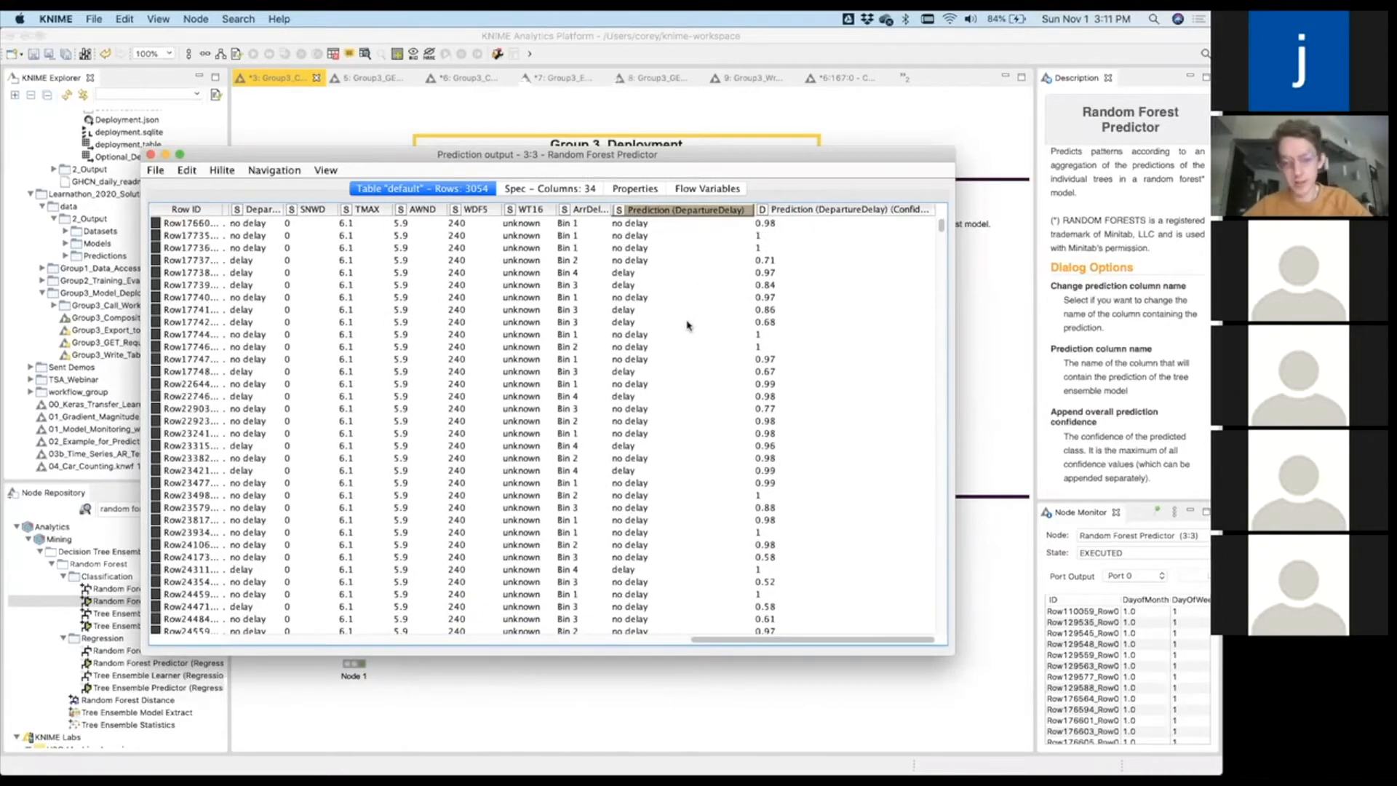
scroll(689, 325, up, 2)
scroll(688, 325, left, 2)
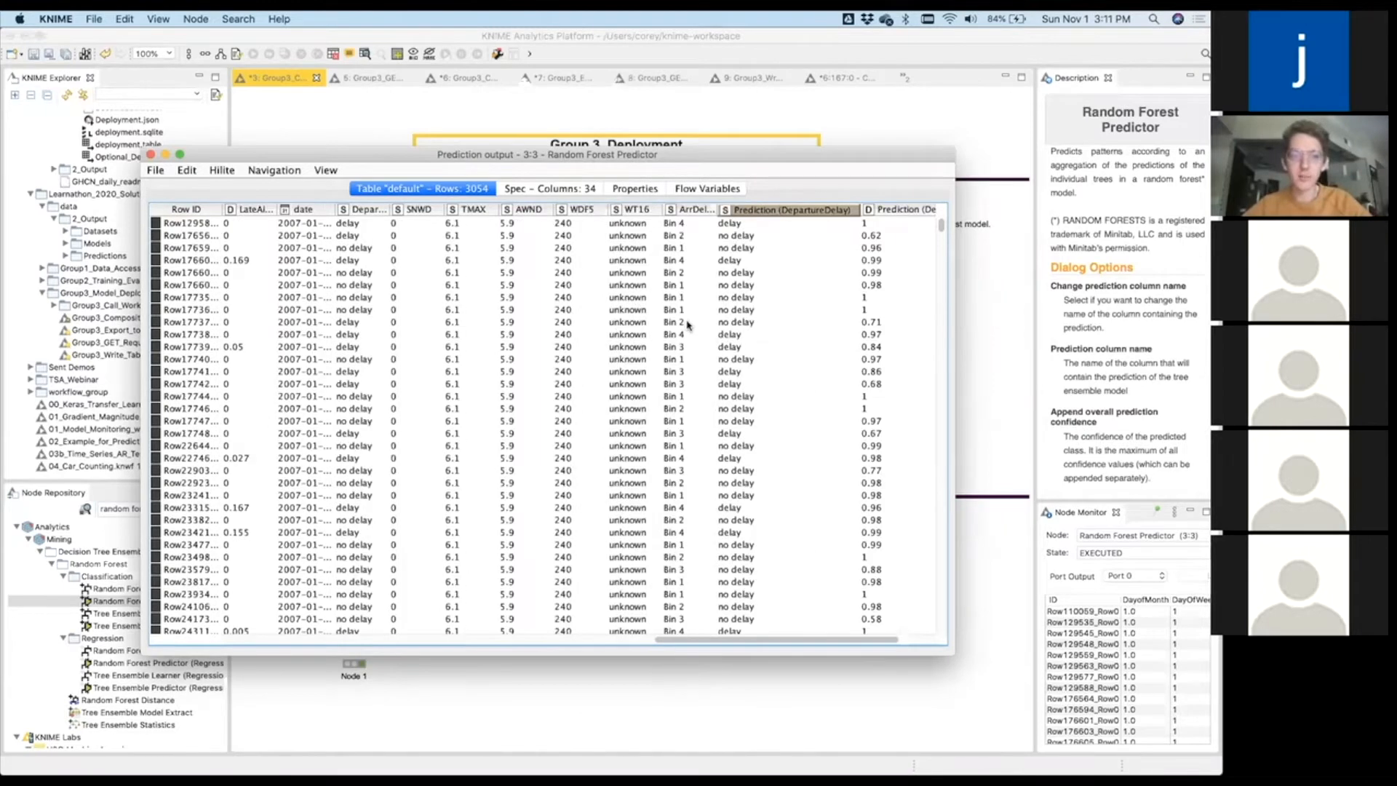
scroll(688, 326, up, 2)
scroll(688, 325, right, 2)
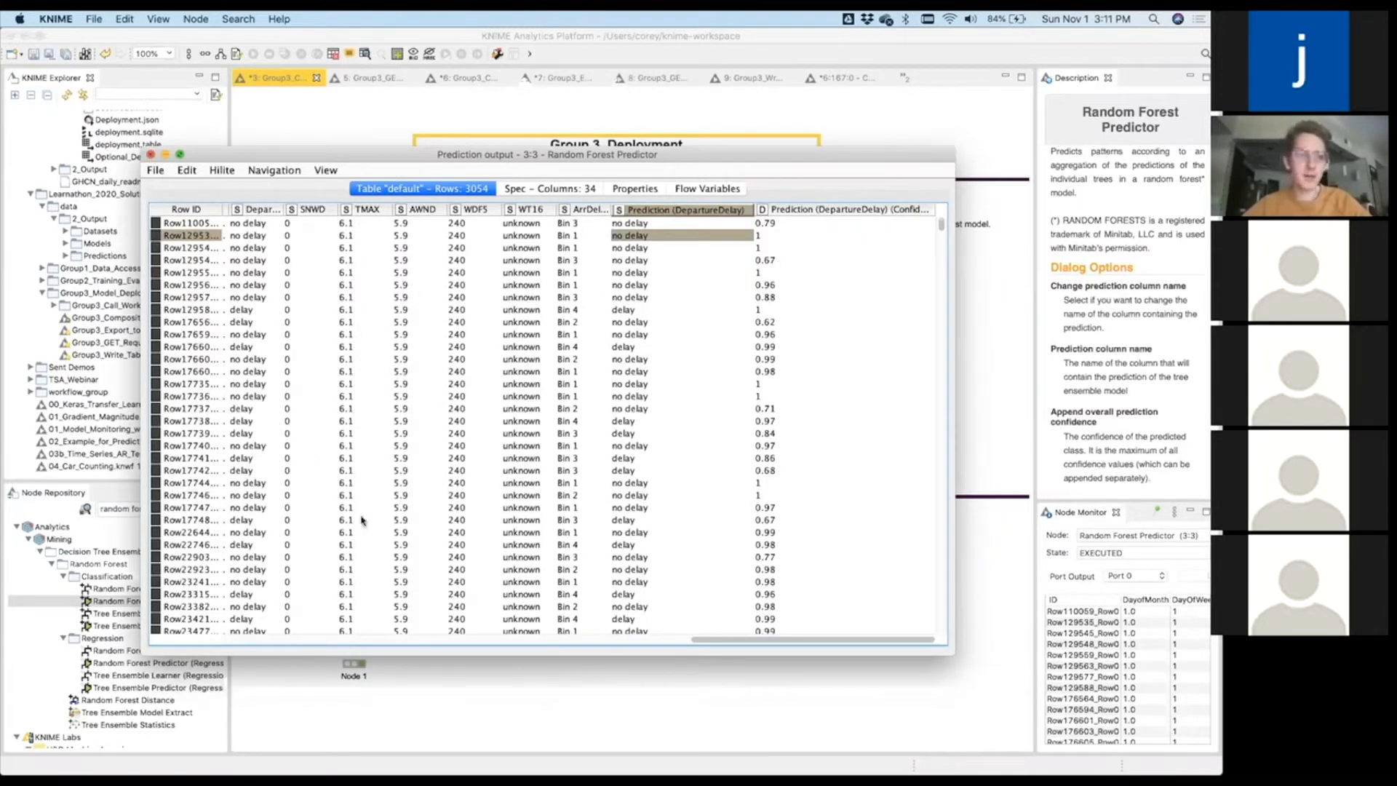
key(super+w)
click(353, 570)
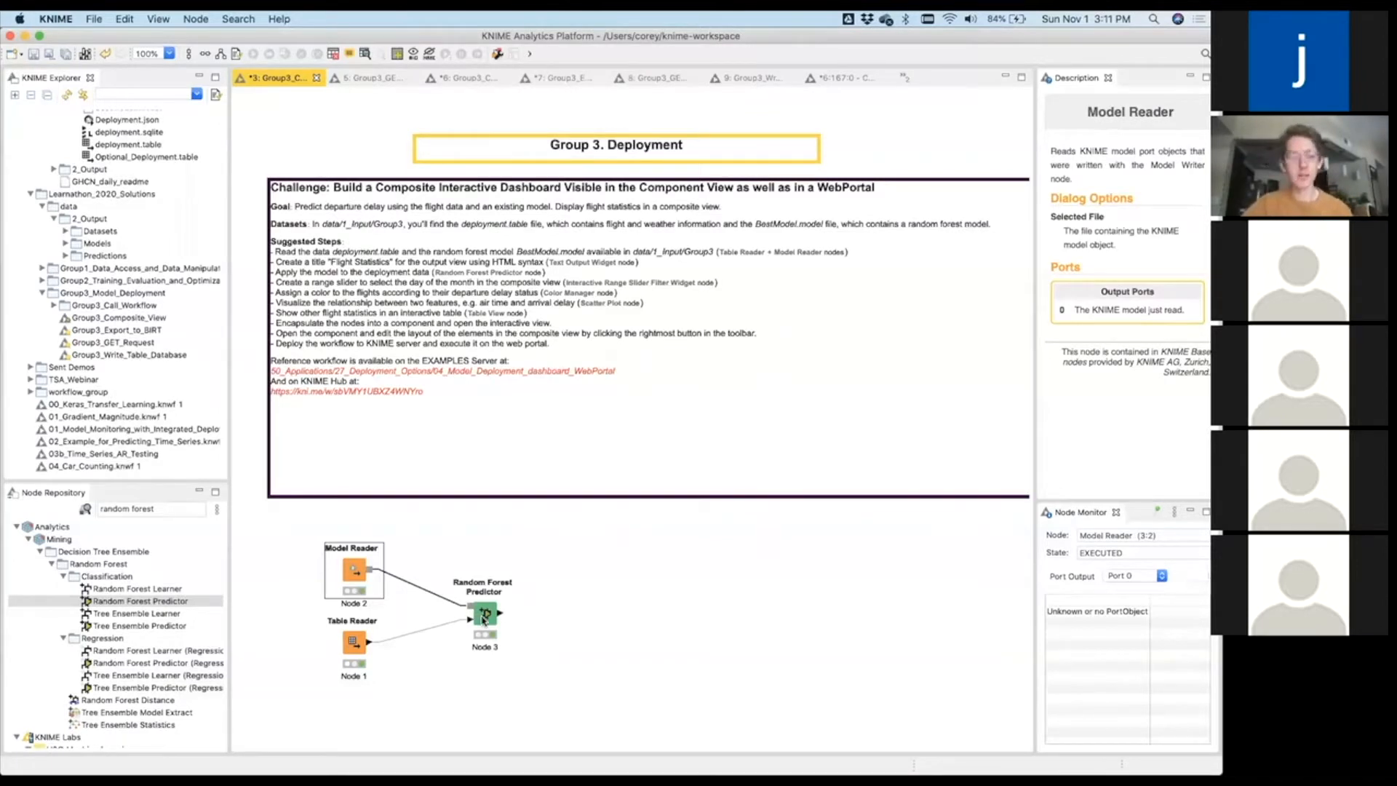
click(350, 653)
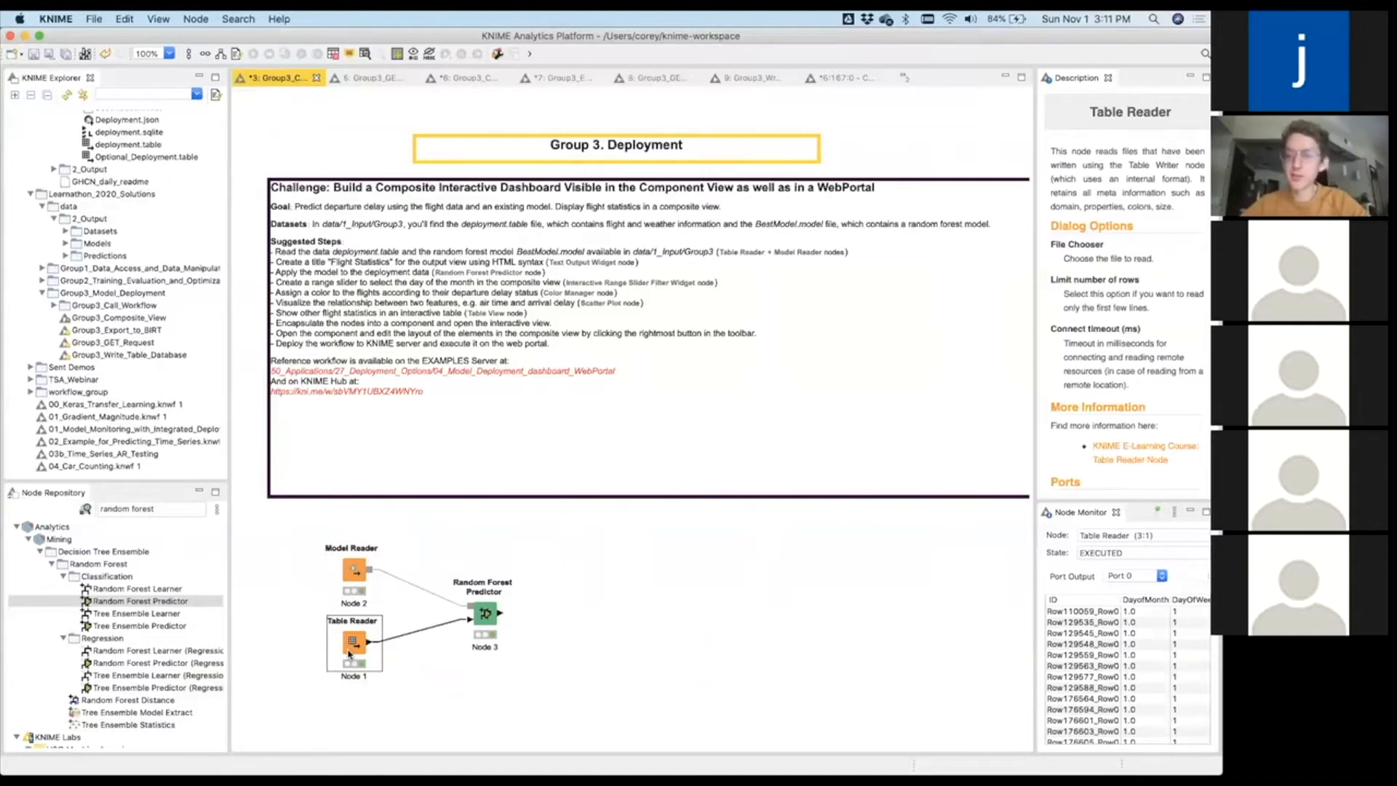
click(528, 528)
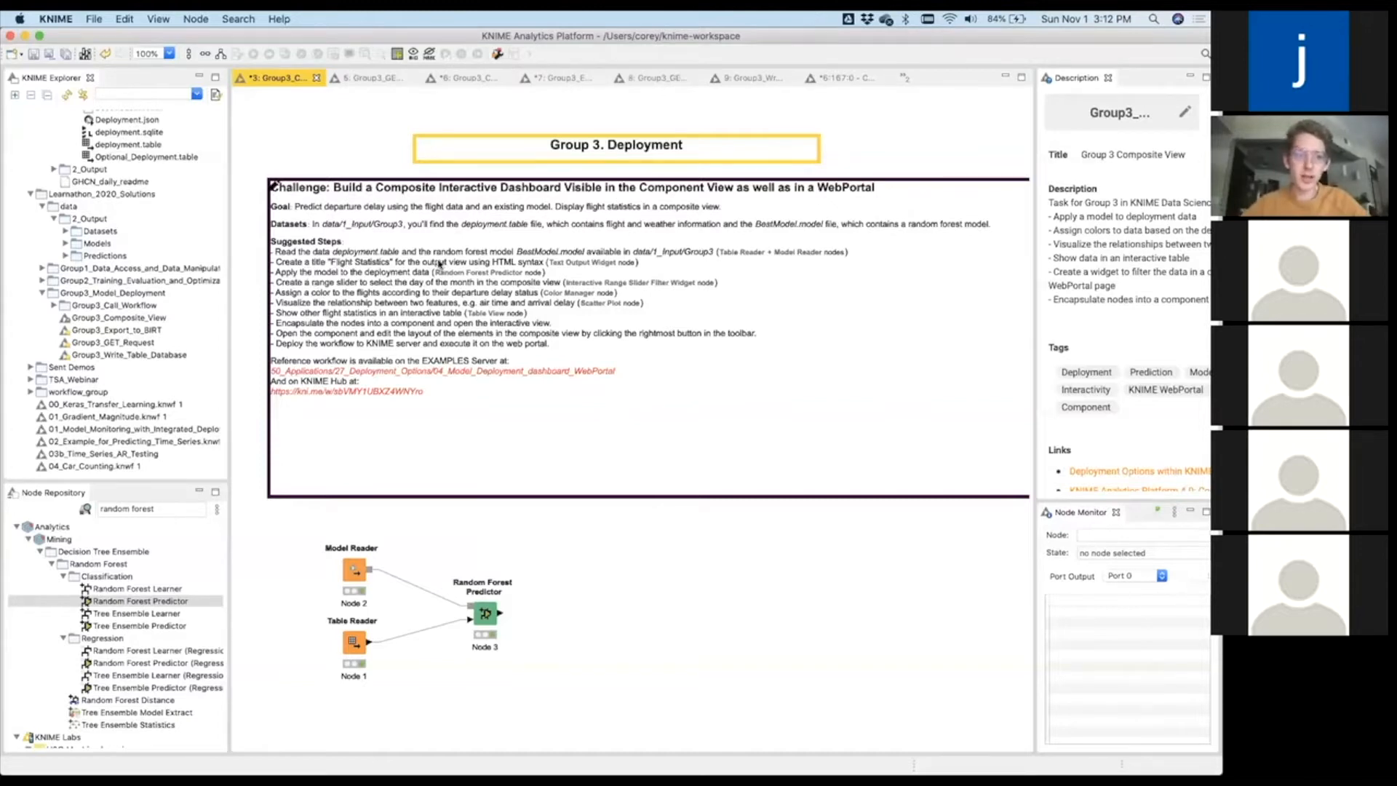
Search the node repository for "text out" and add the Text Output Widget up and to the right of the Random Forest Predictor.
click(132, 508)
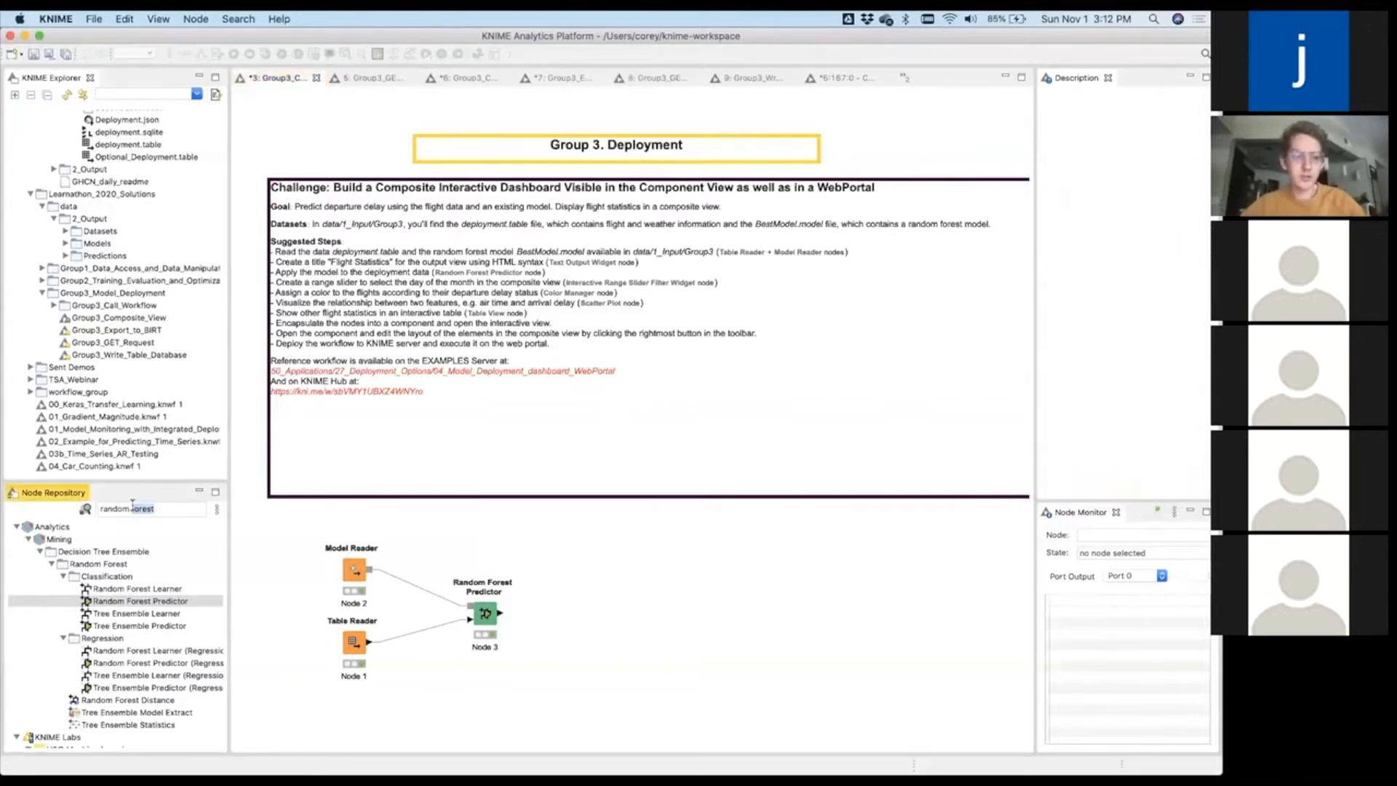
triple_click(131, 508)
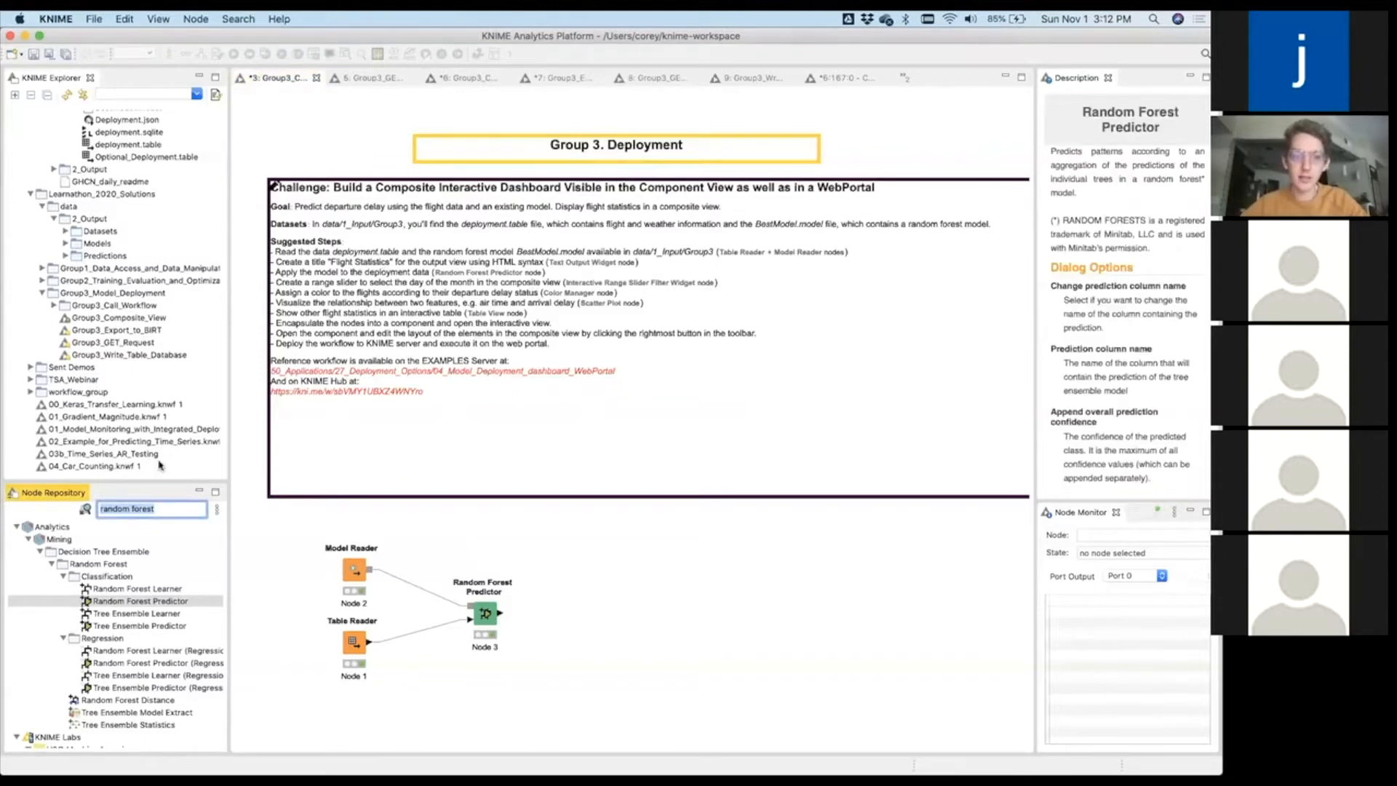
text(te)
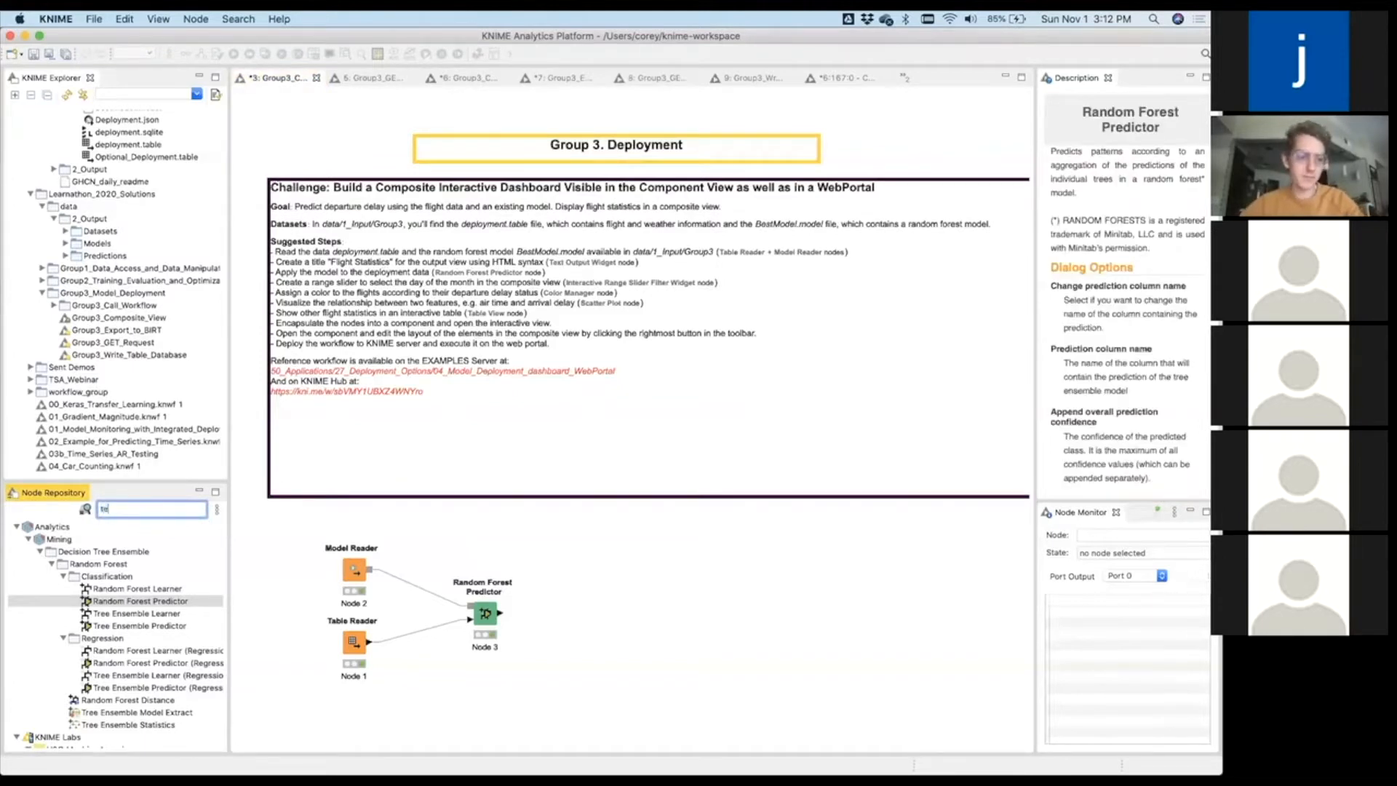
text(xt out)
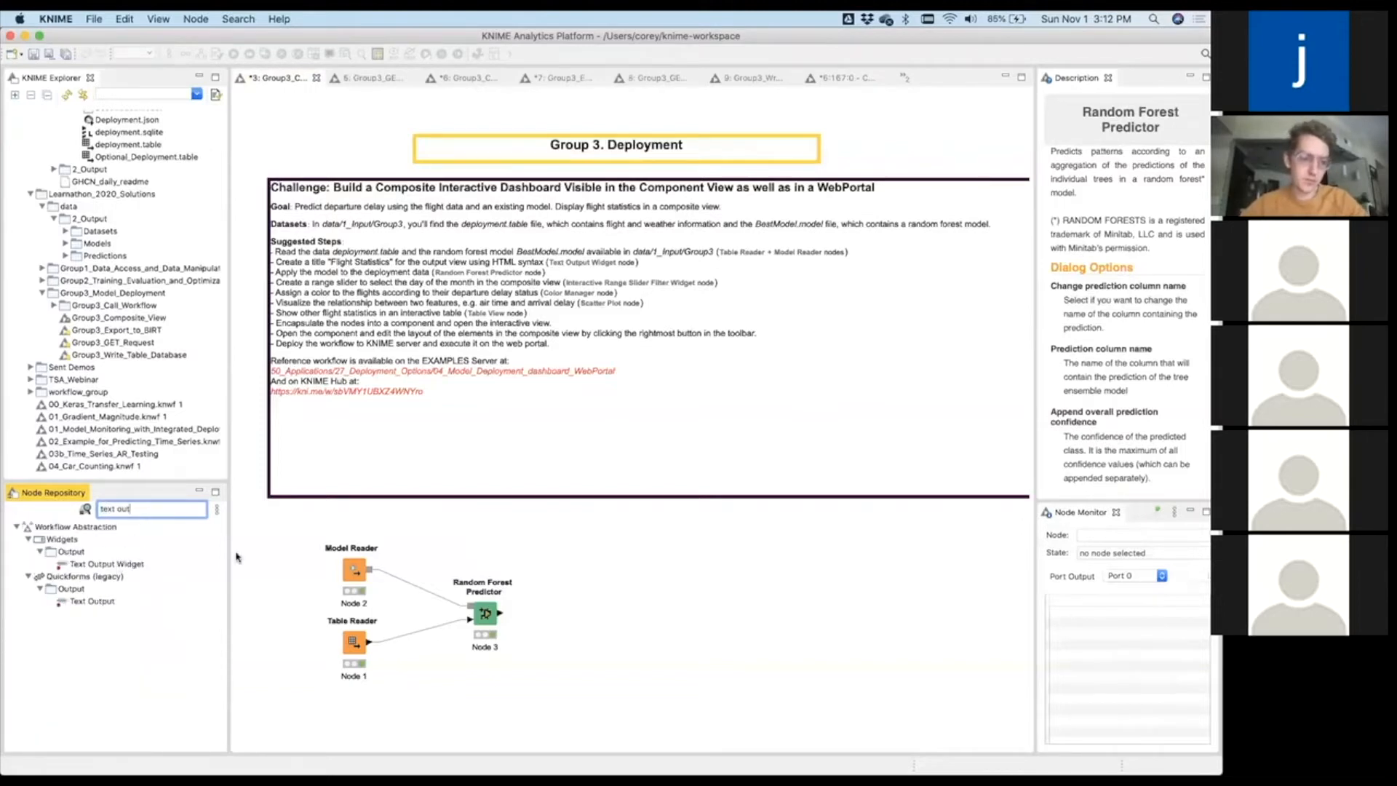
drag(613, 571, 615, 571)
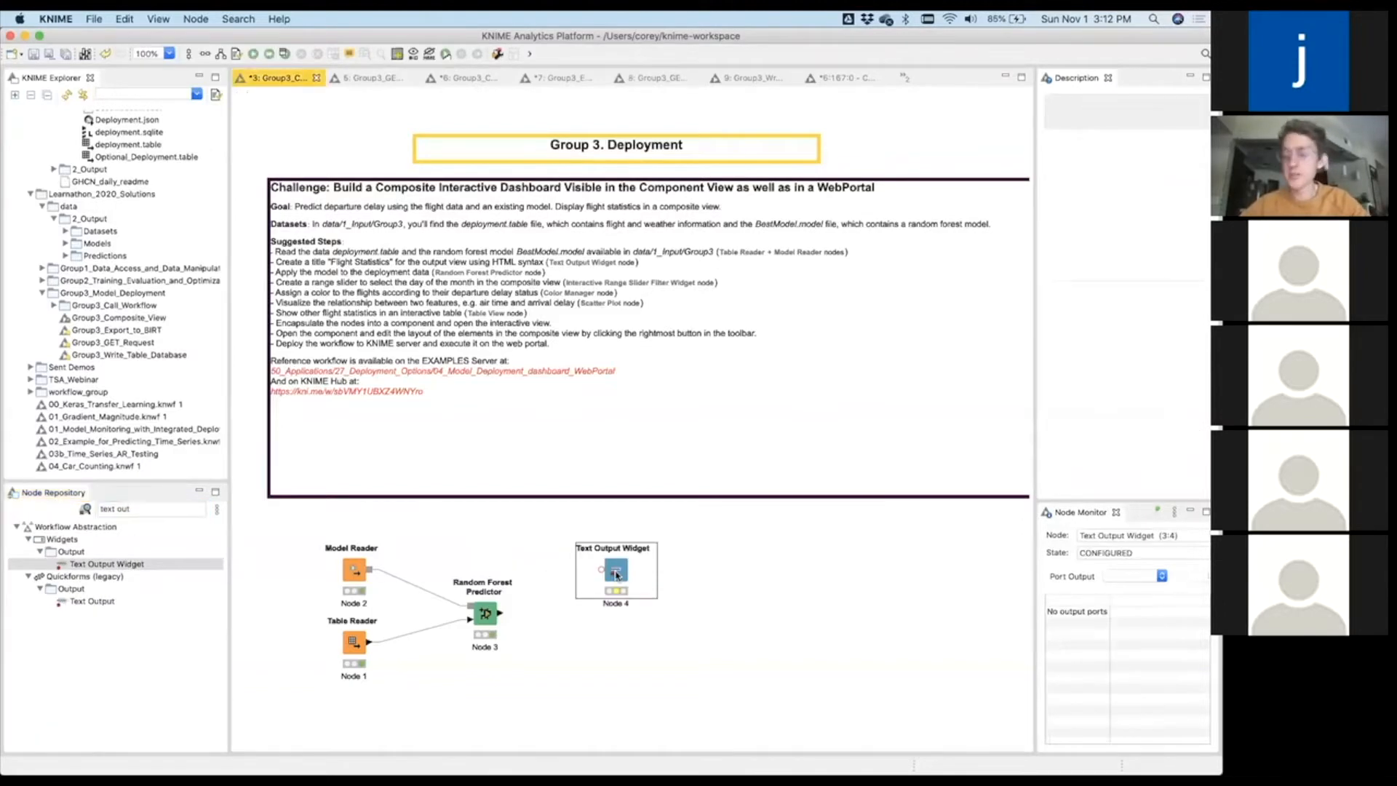
Configure the Text Output Widget to display the text "Flight Statistics".
double_click(615, 571)
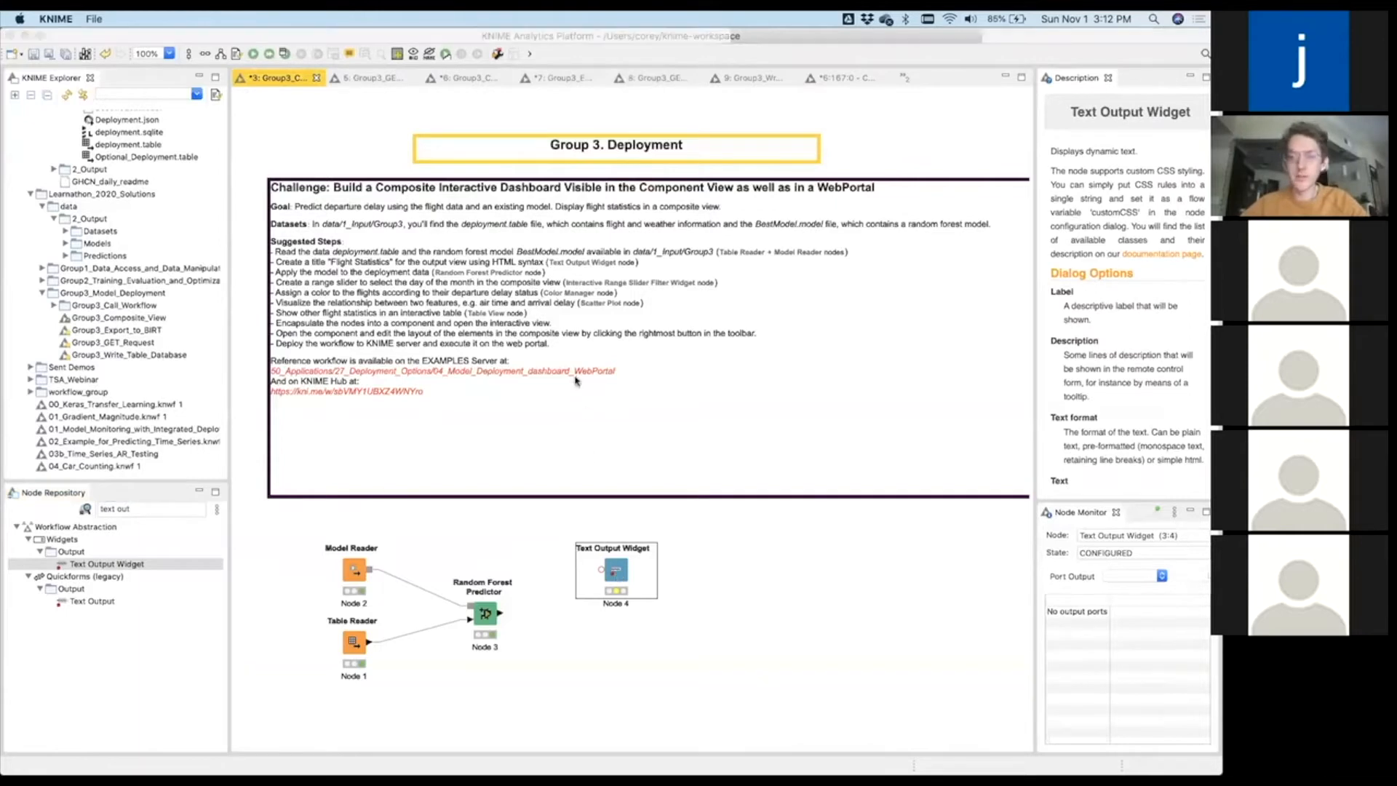
click(624, 407)
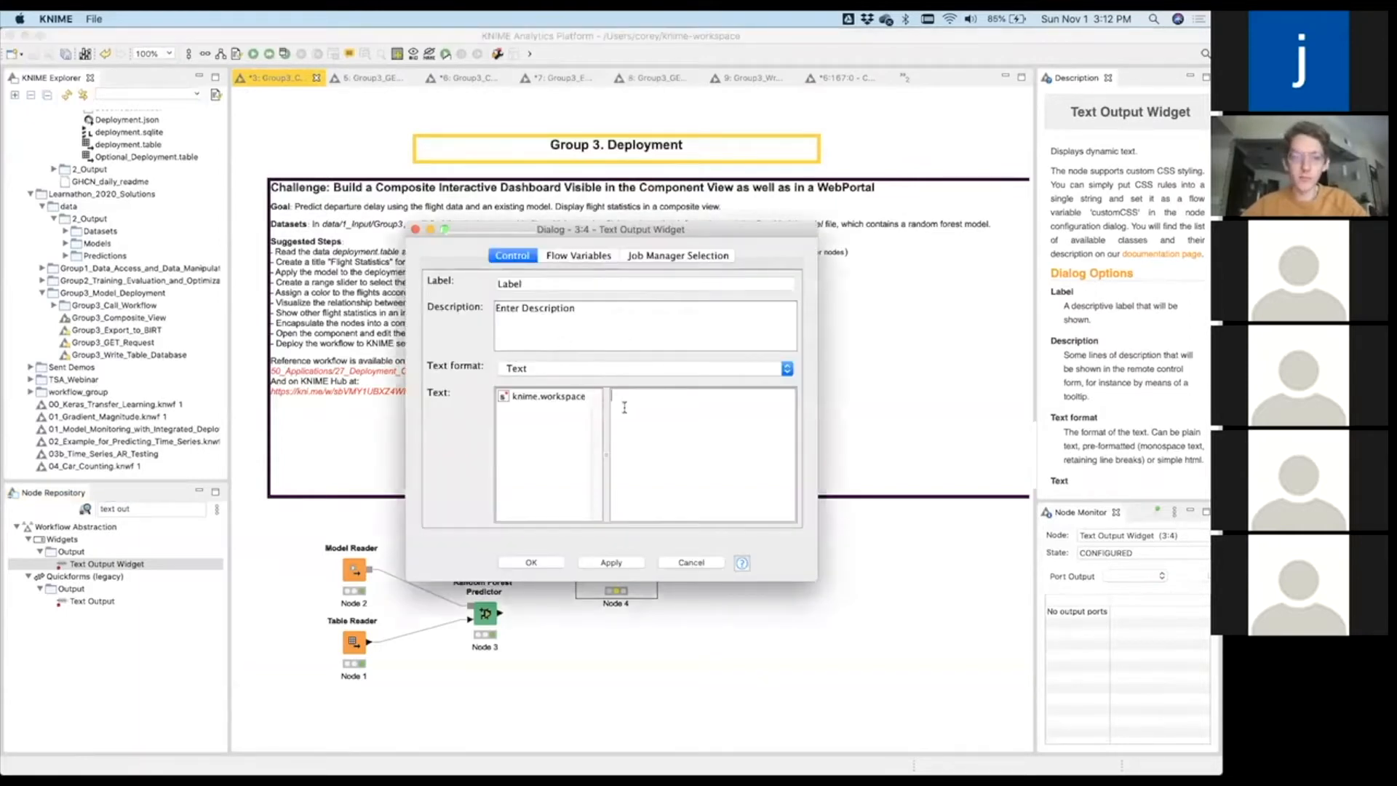
text(Flight Statistics)
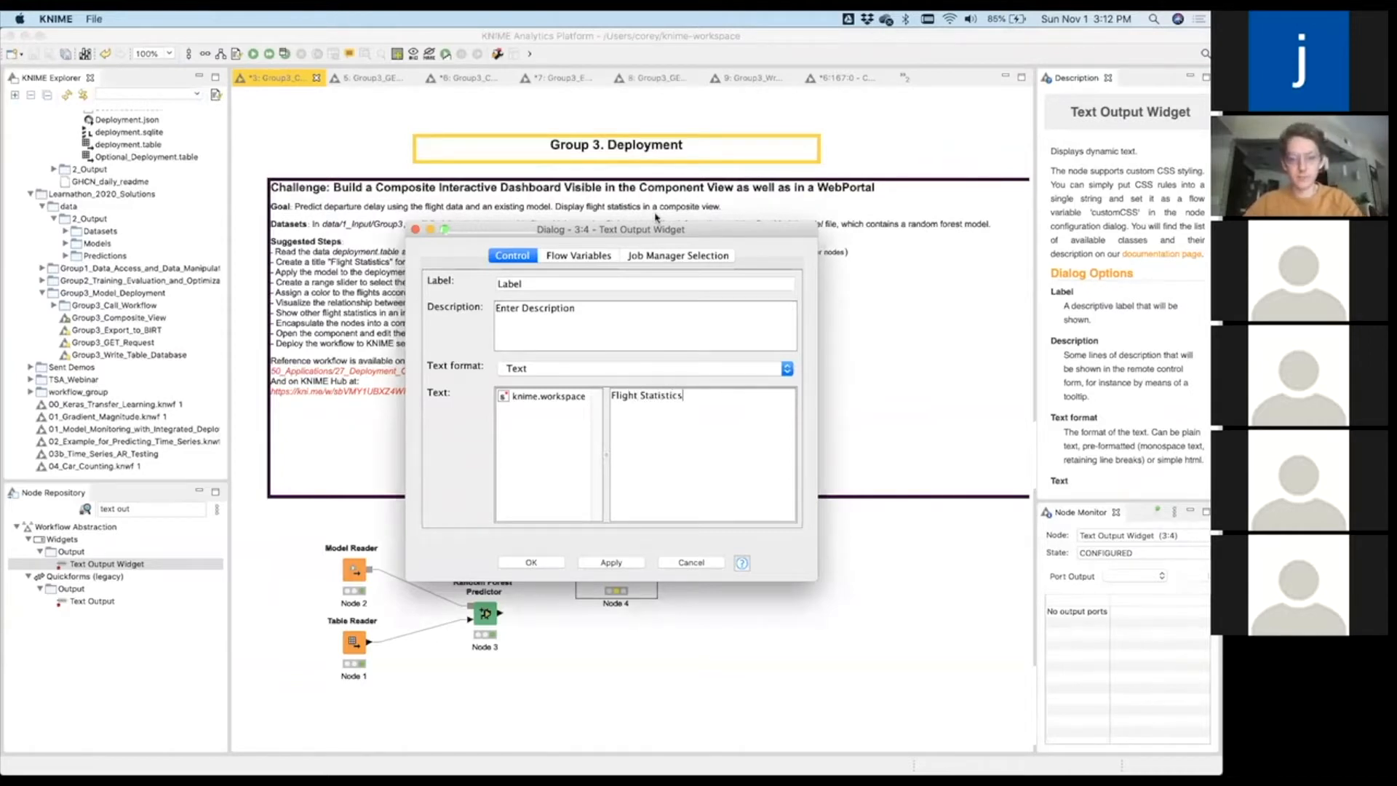
click(532, 563)
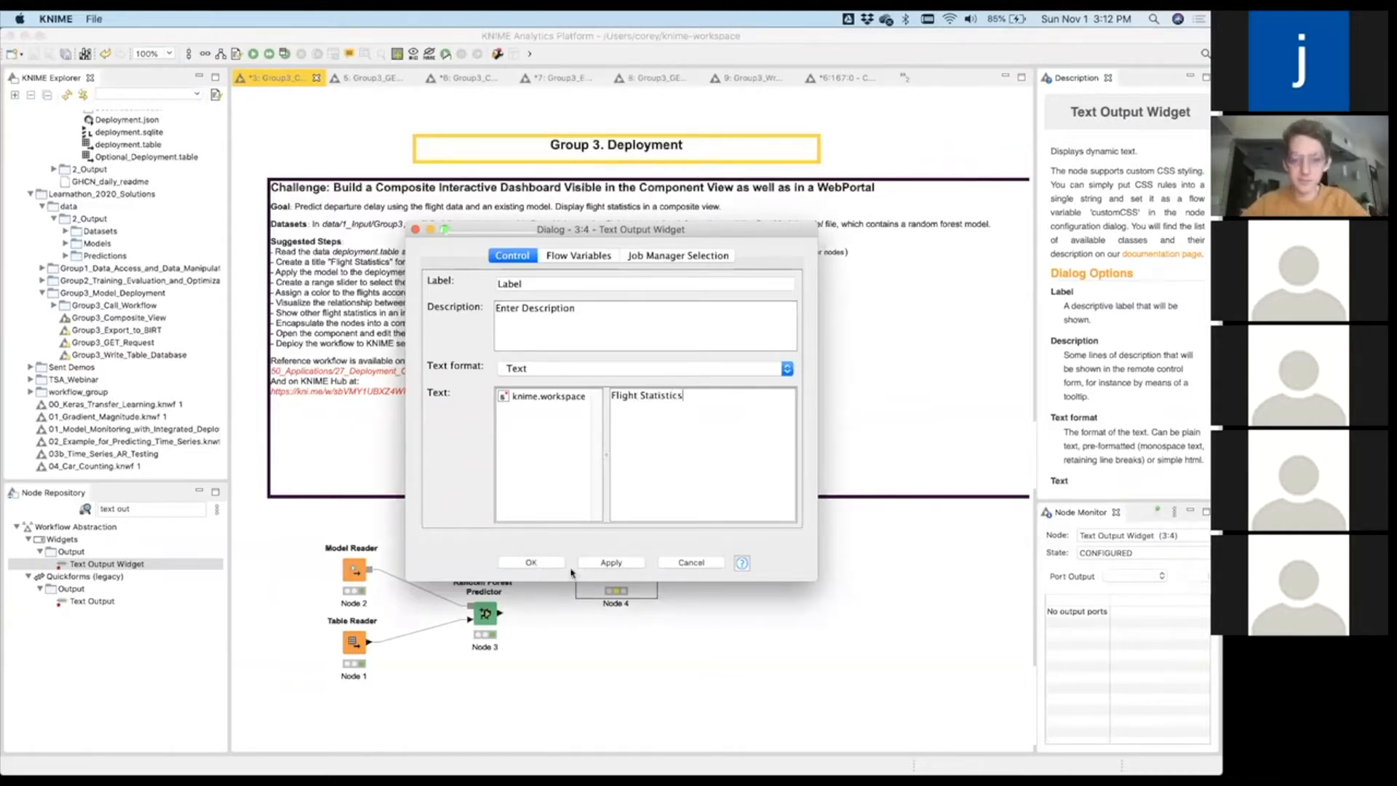
Execute the Text Output Widget, check its interactive view and close it.
right_click(617, 579)
click(713, 474)
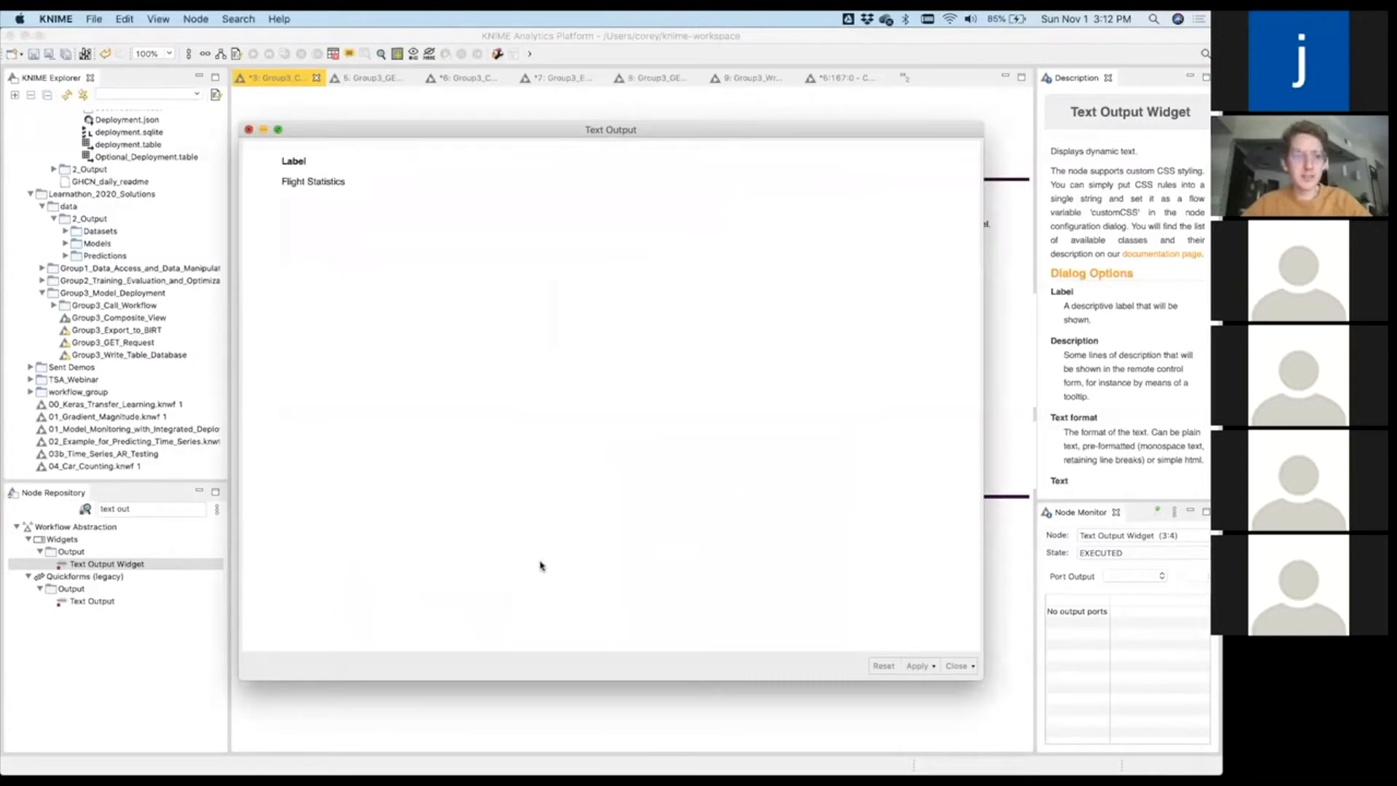
click(248, 129)
Clear the Text Output Widget's label, keeping the text format set to Text.
double_click(618, 569)
click(661, 368)
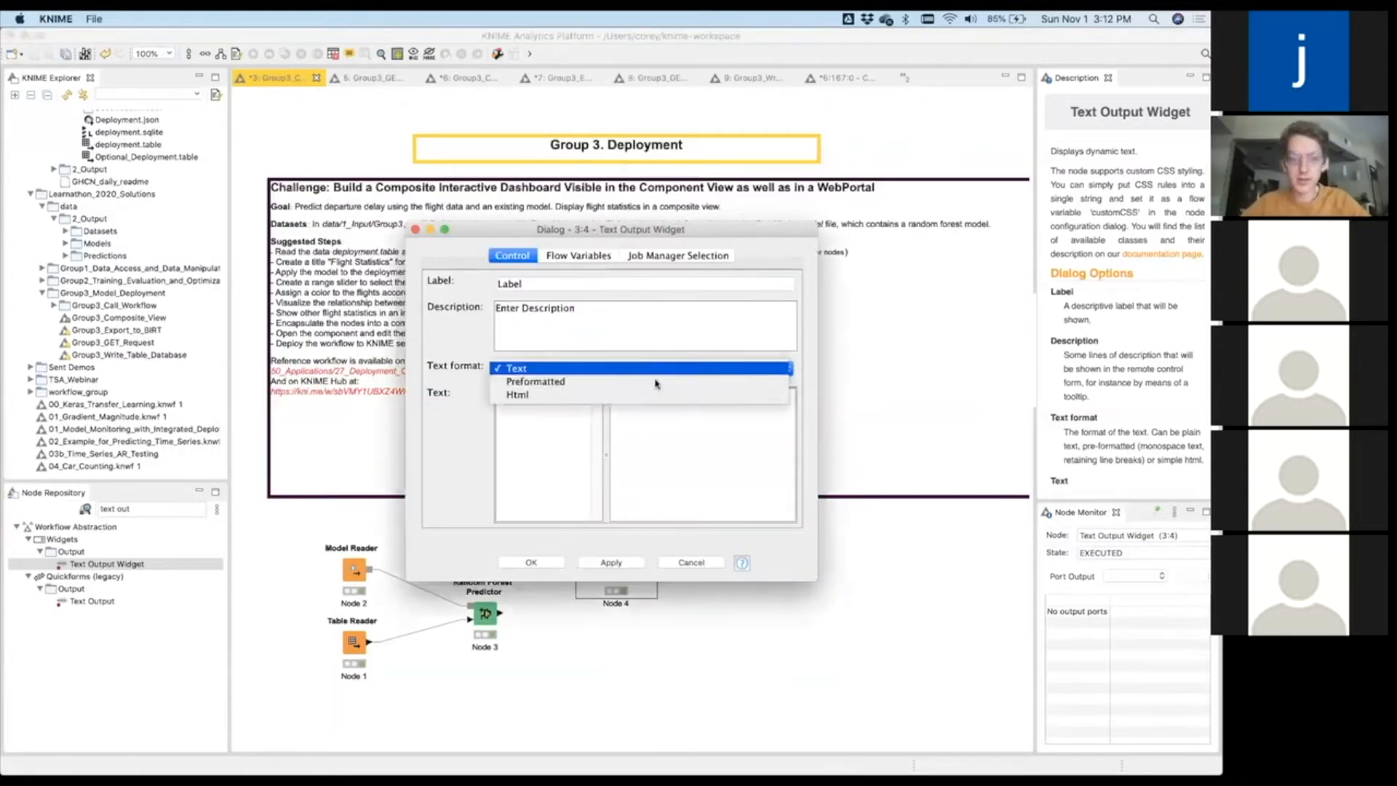
click(665, 369)
click(544, 283)
double_click(544, 283)
key(BackSpace)
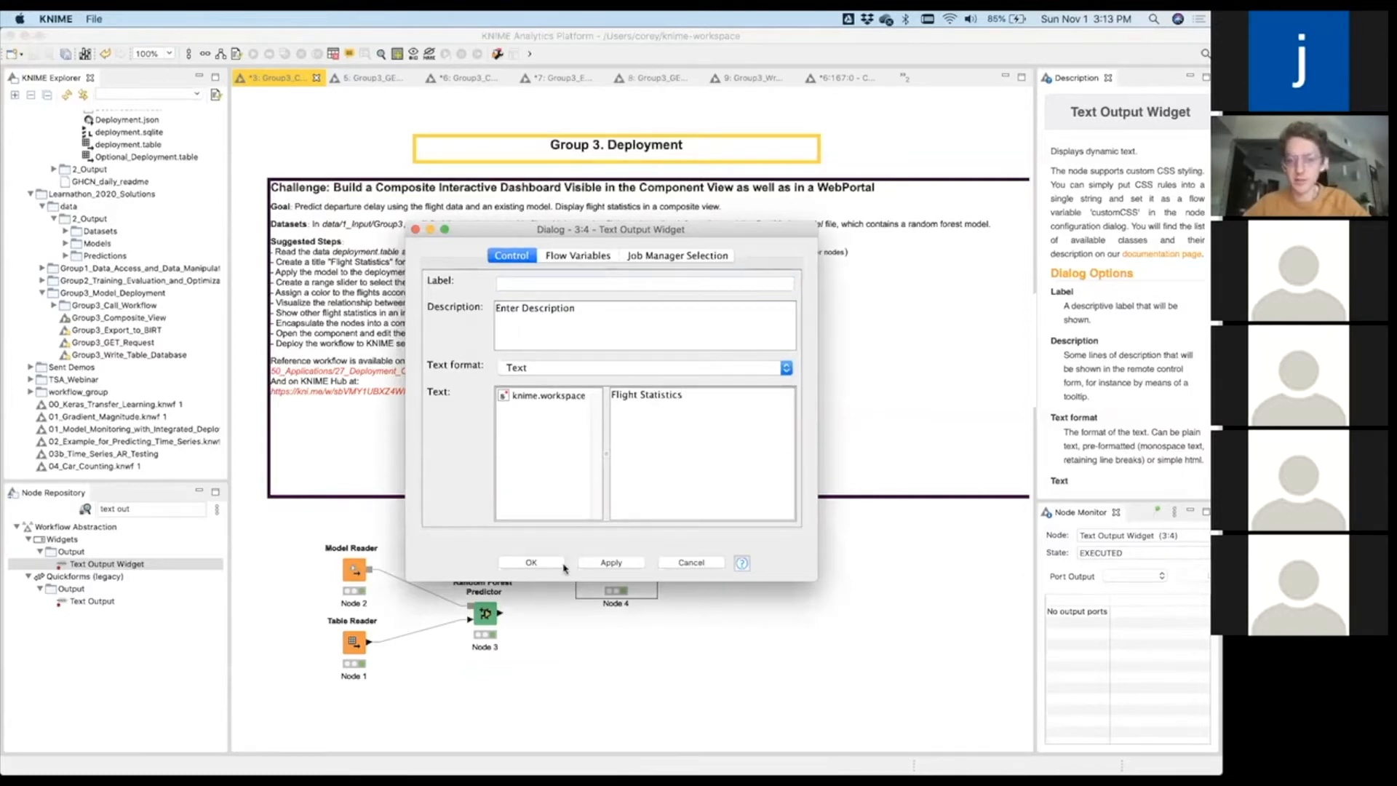
click(531, 562)
Re-execute the Text Output Widget to check the title without a label, and close its view.
right_click(616, 589)
click(669, 478)
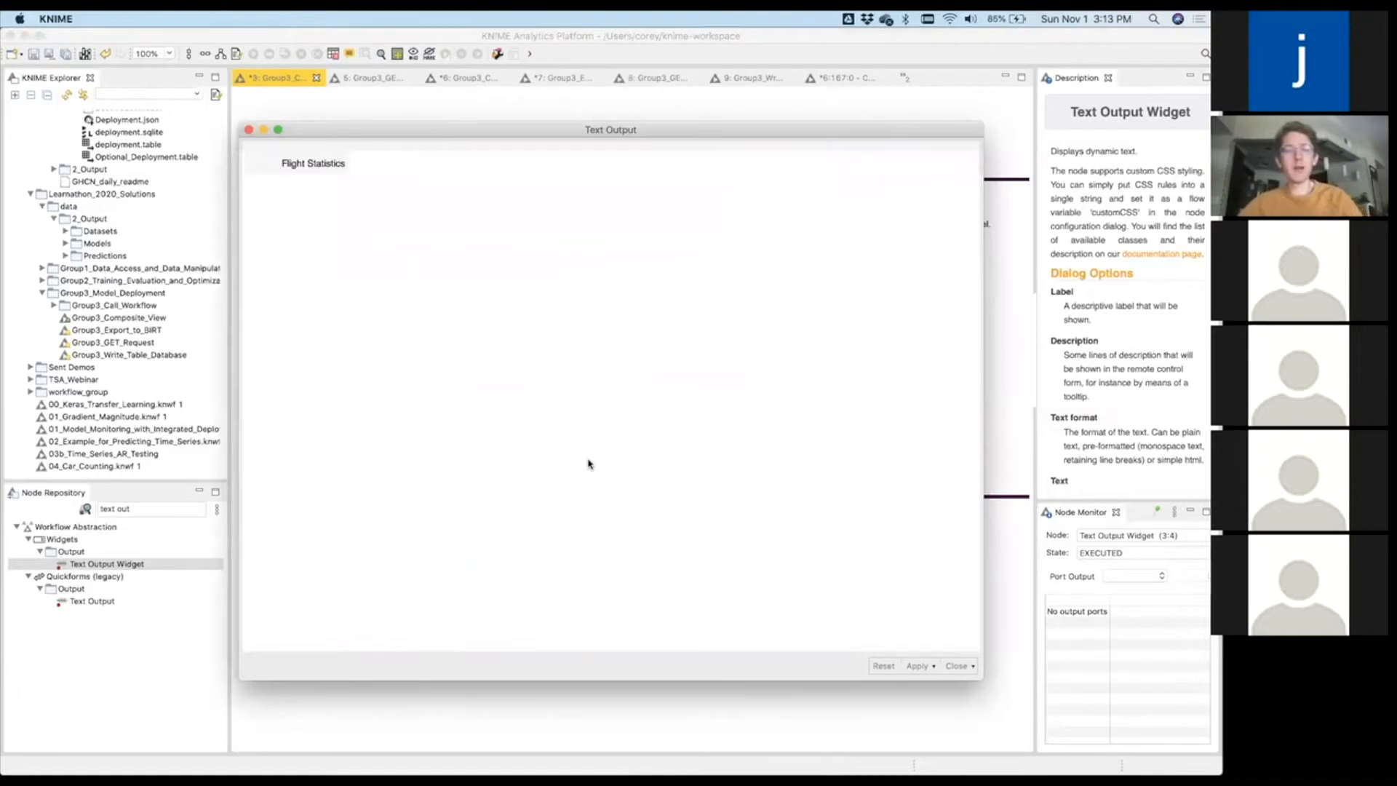
click(250, 130)
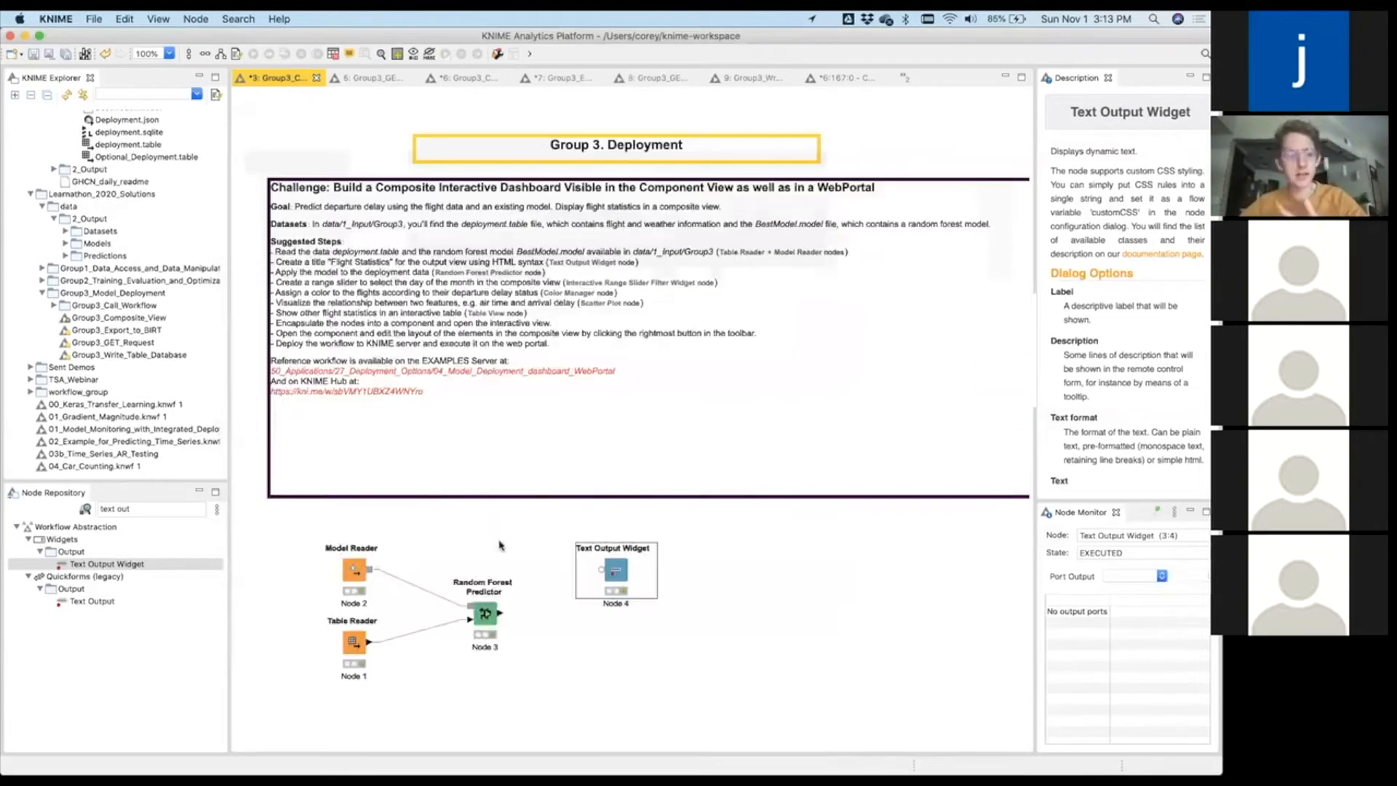
Move the Text Output Widget slightly up and to the left, clear of the space beside the Random Forest Predictor.
click(522, 539)
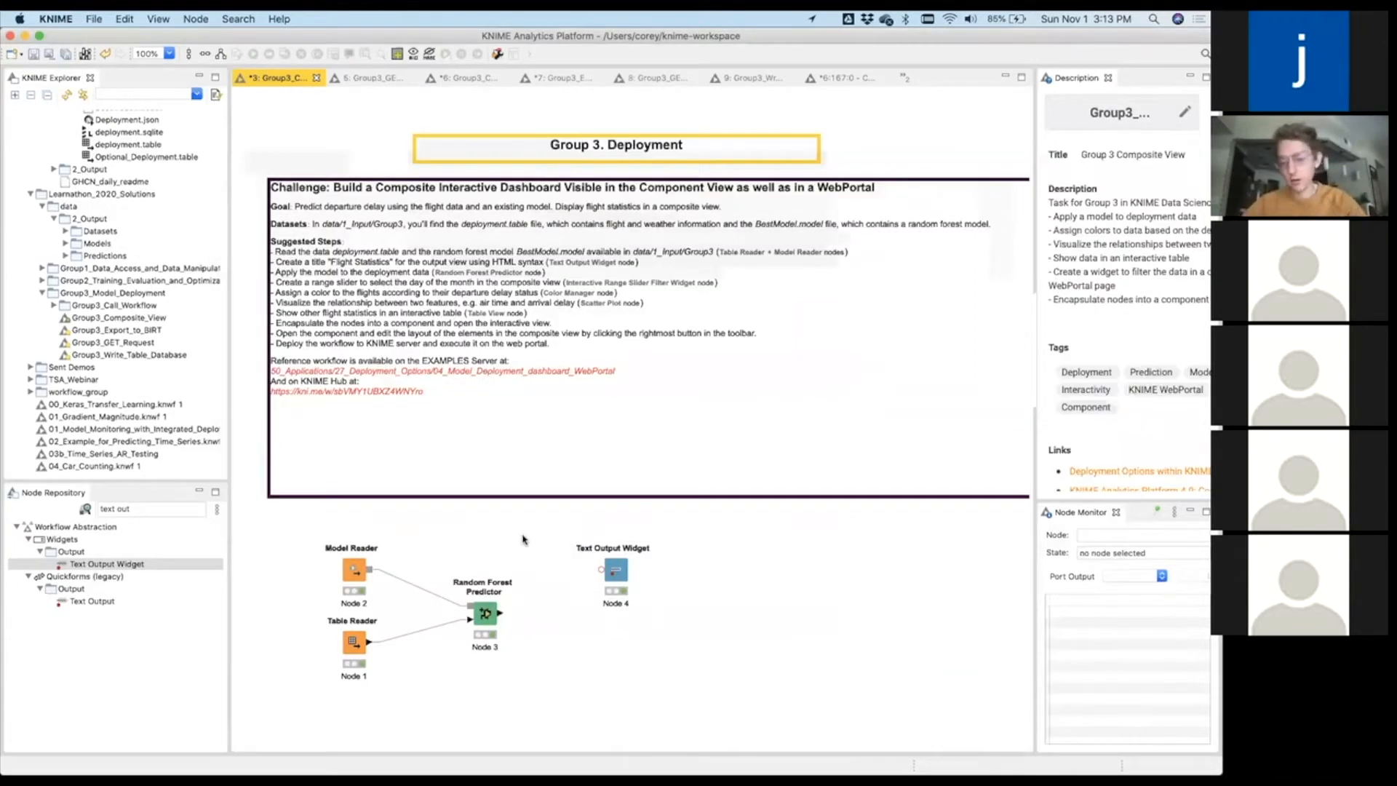
click(613, 577)
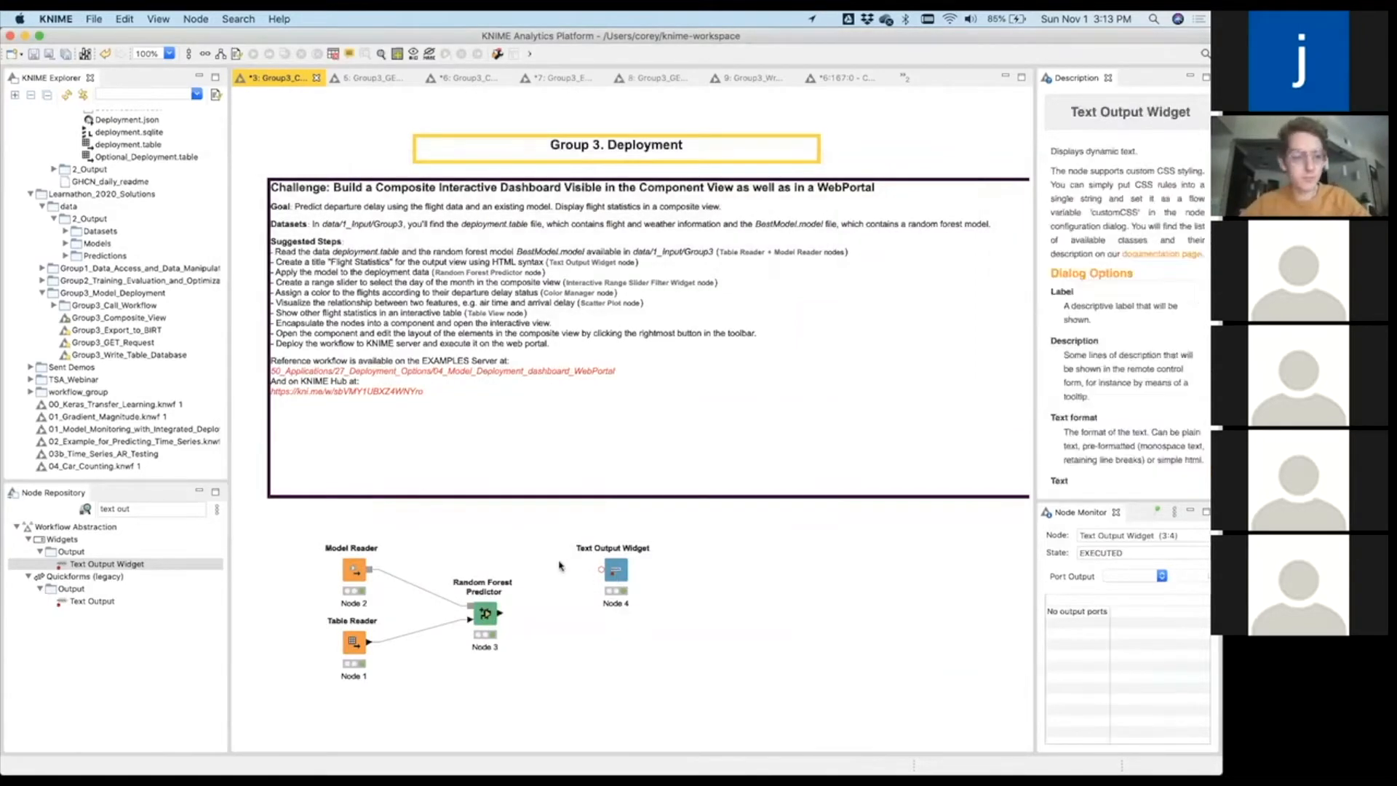
drag(592, 557, 600, 557)
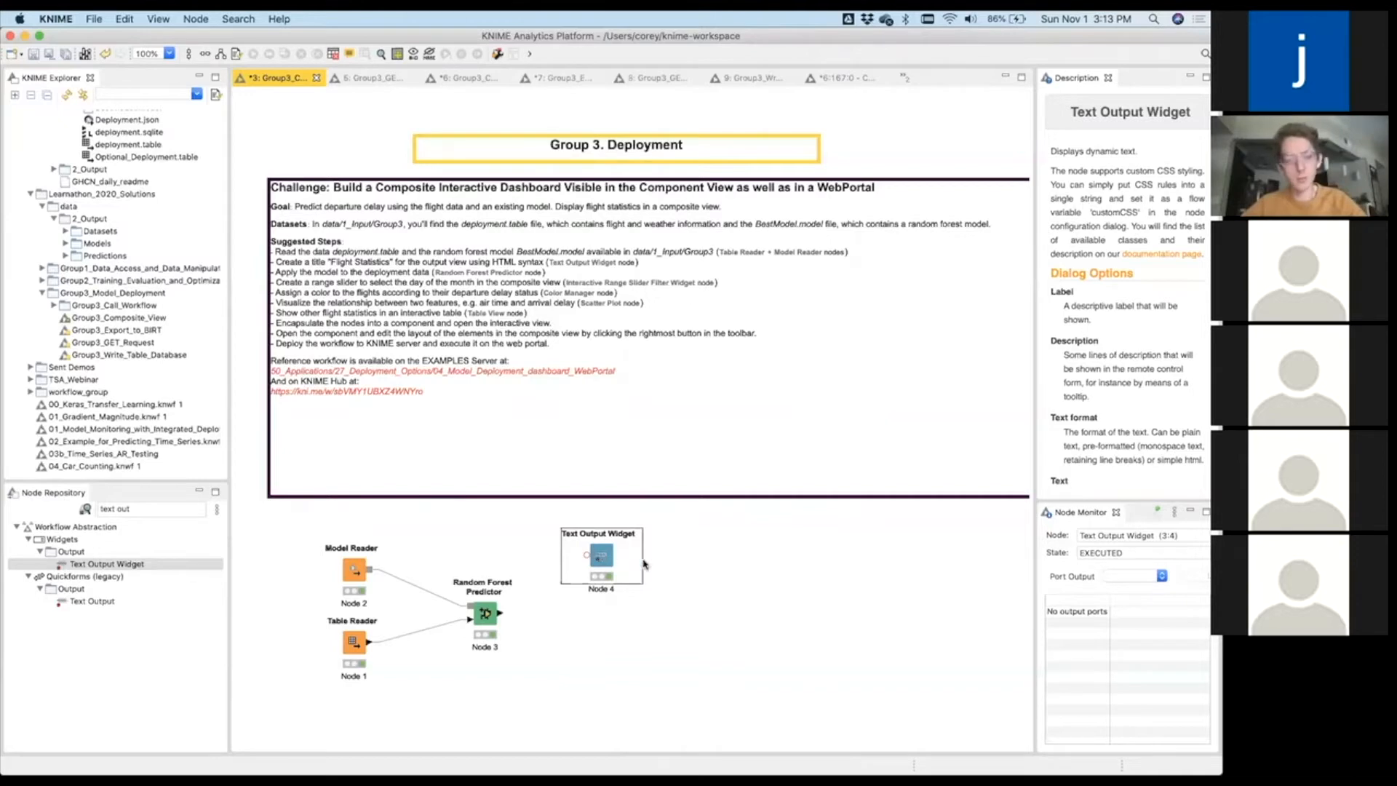
click(682, 590)
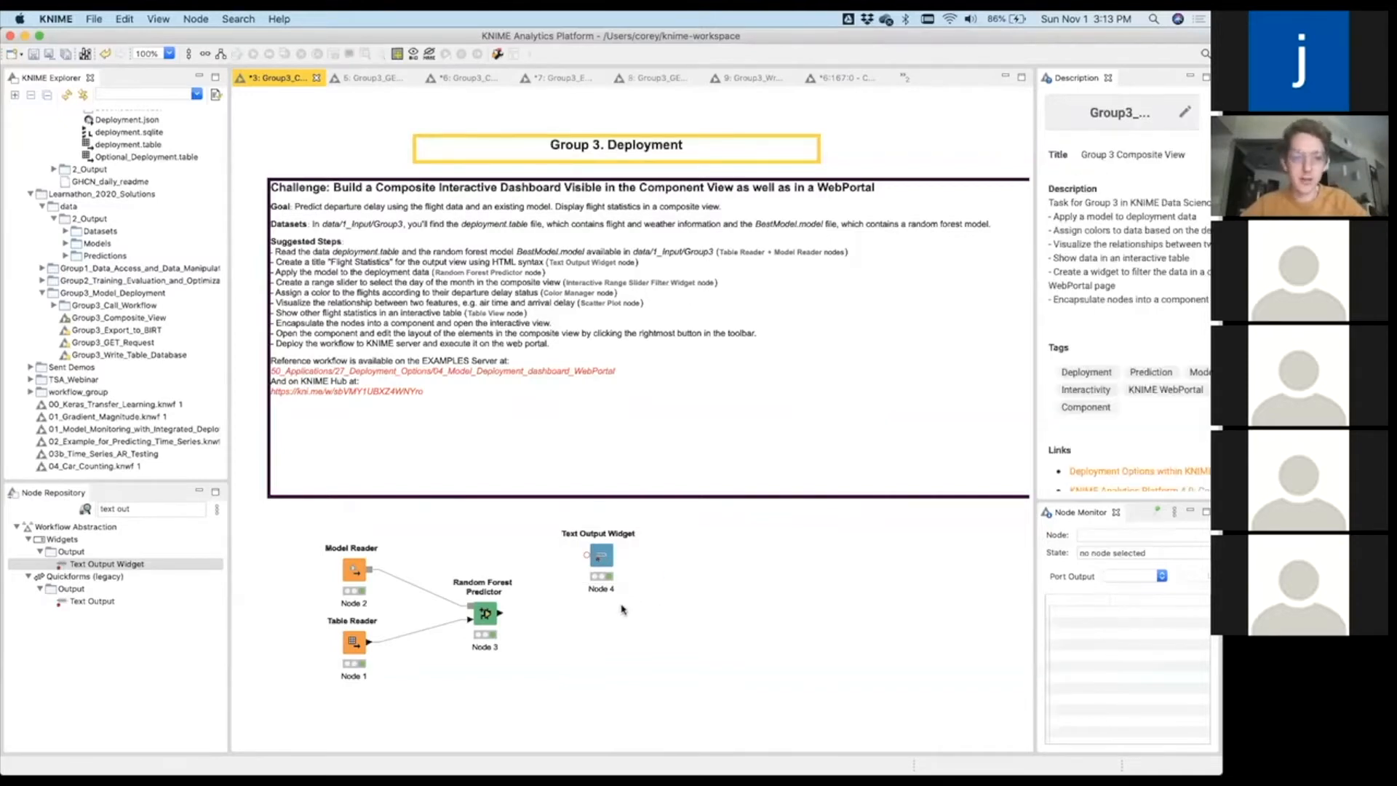
click(600, 559)
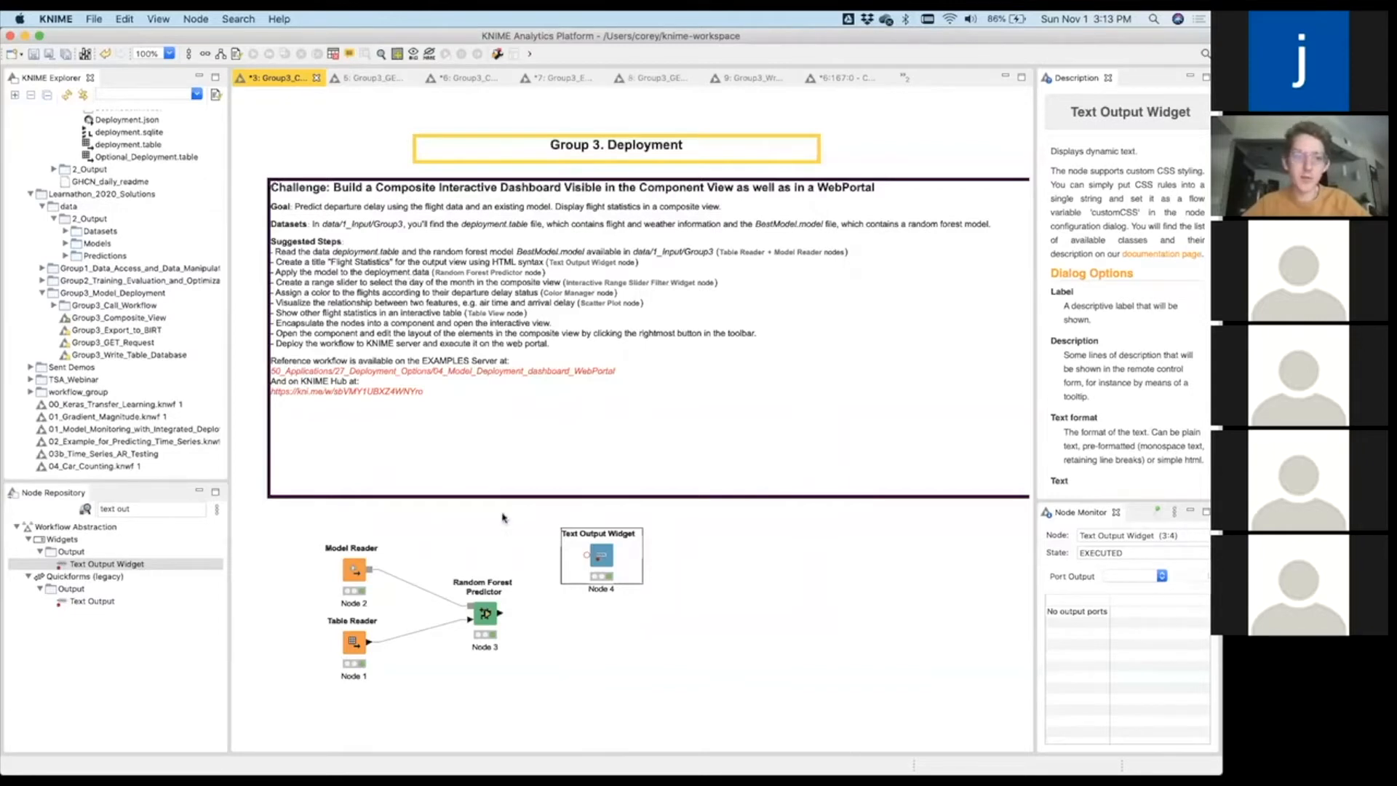
click(604, 556)
drag(604, 556, 605, 556)
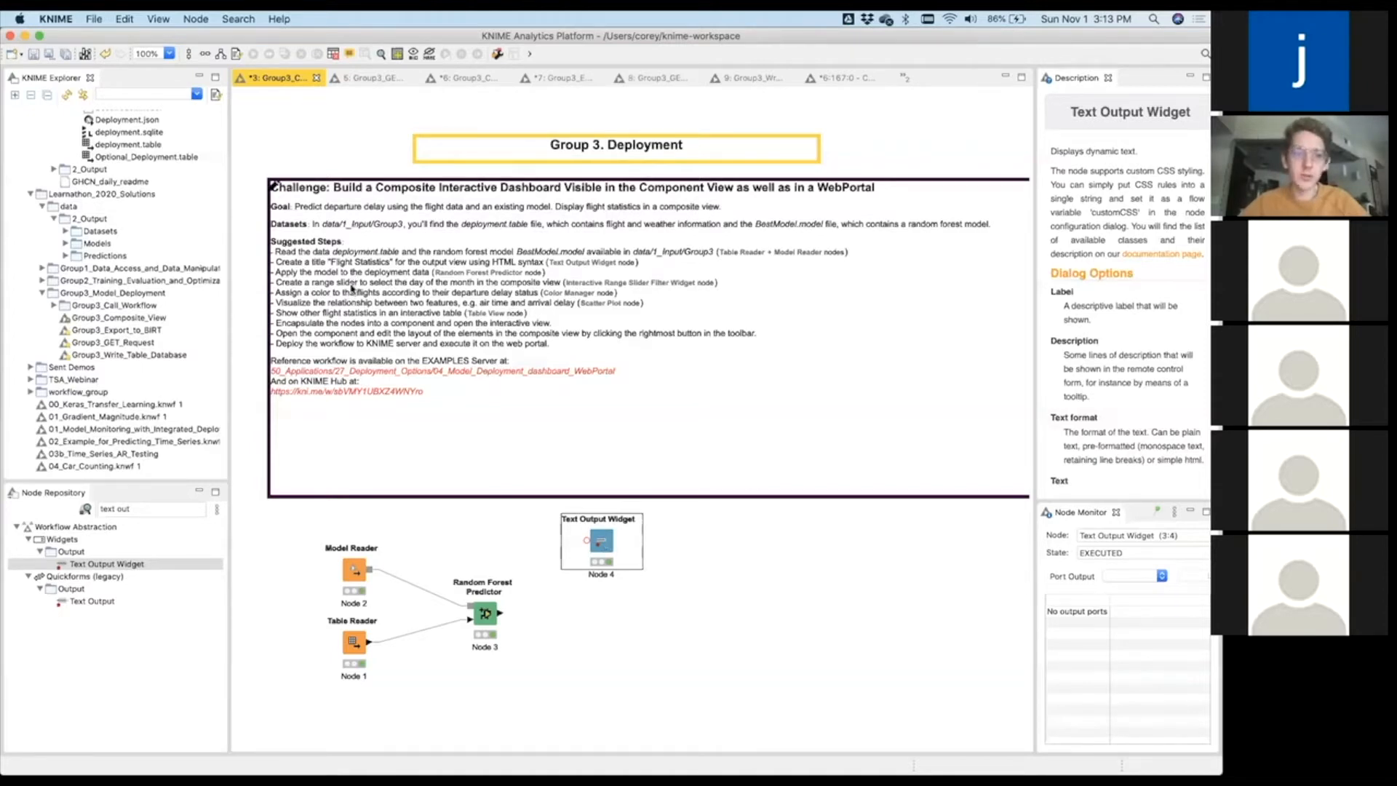
Search for "range slider", add the Interactive Range Slider Filter Widget connected to the Random Forest Predictor's output, and shift the Text Output Widget right.
click(138, 508)
text(range)
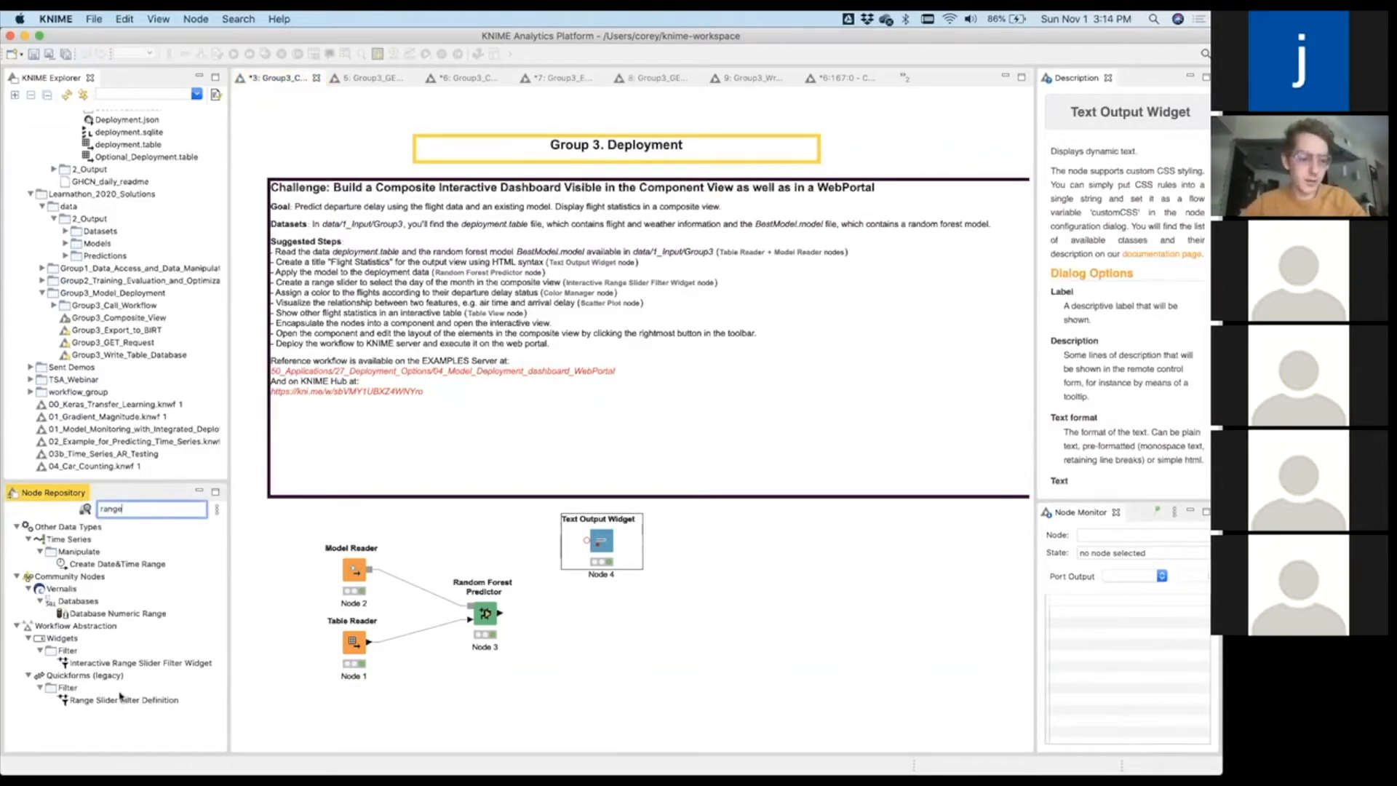
text( sl)
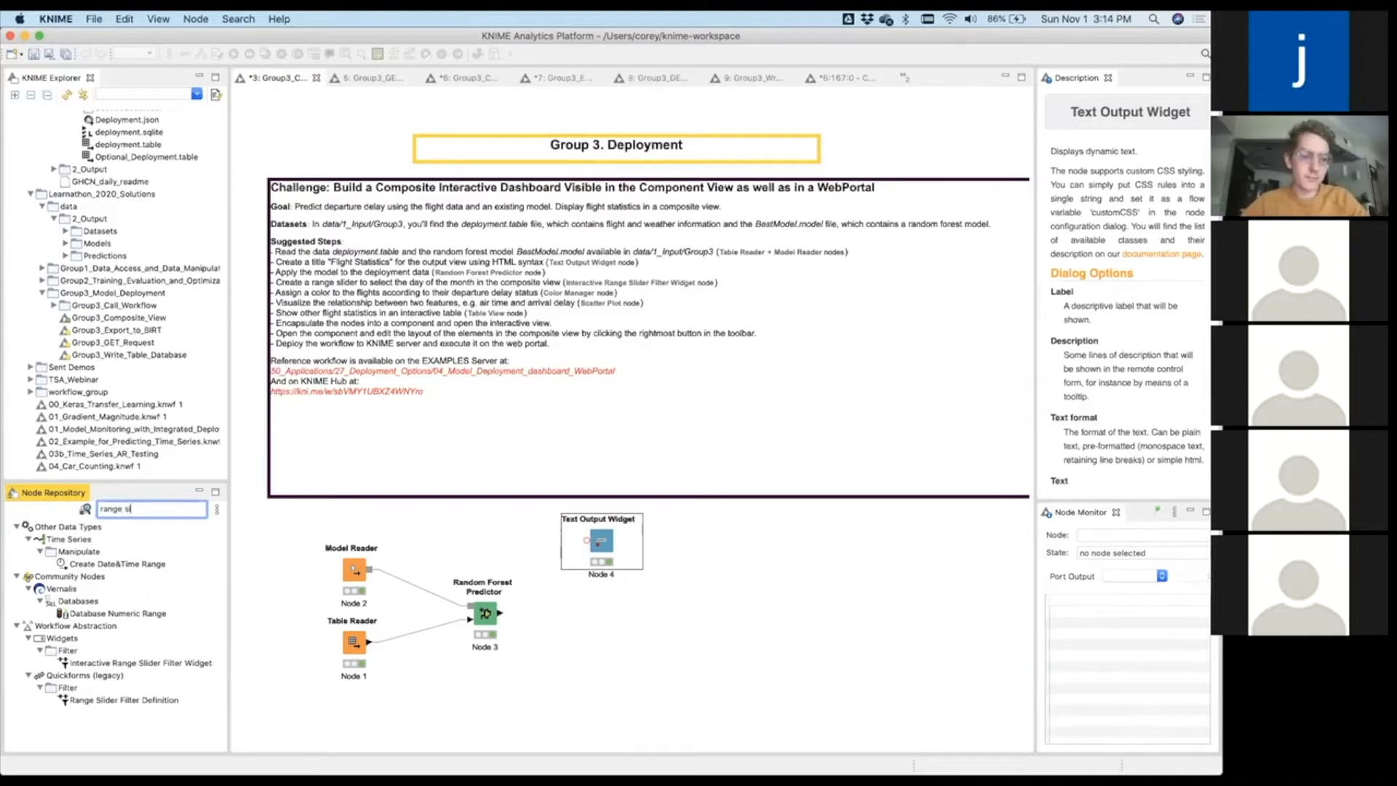
text(ider)
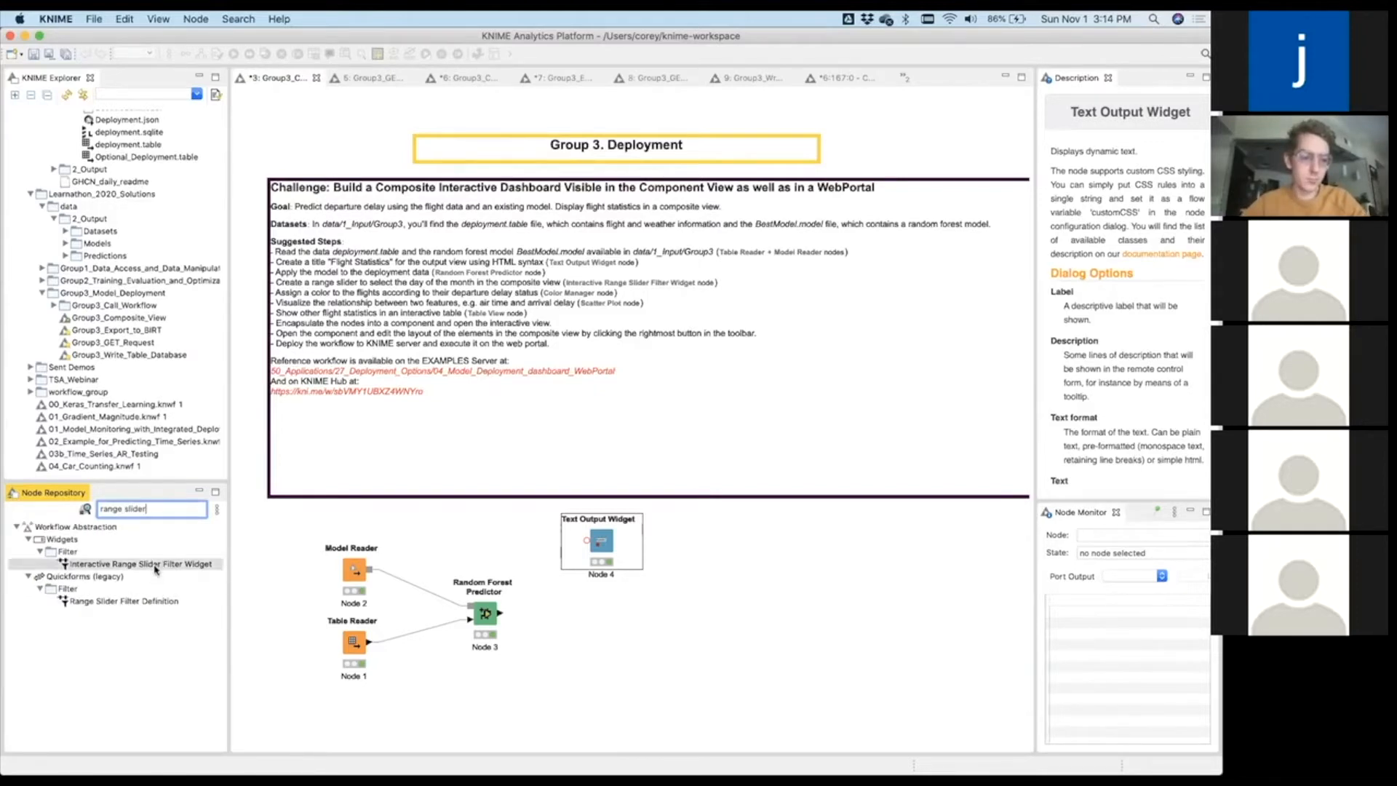
drag(155, 570, 566, 619)
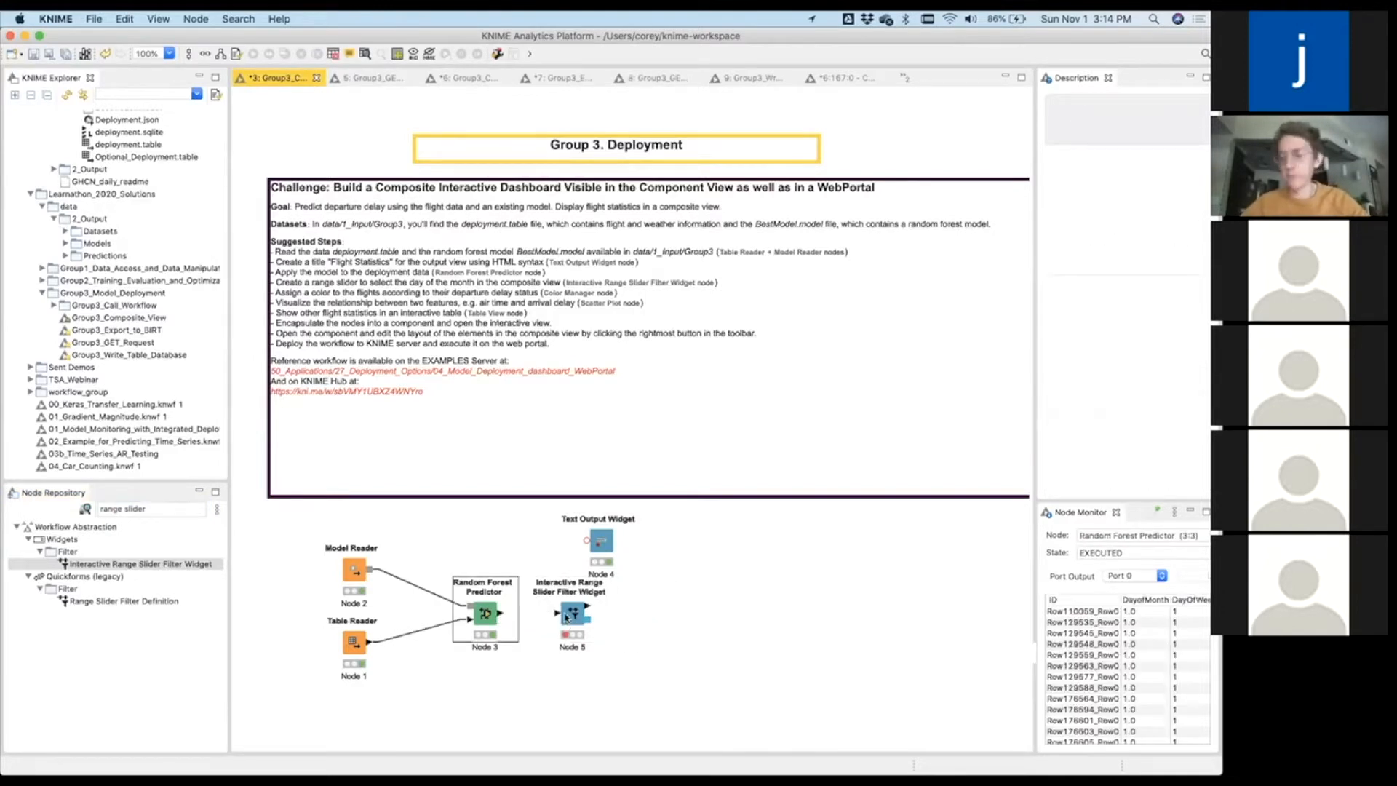
drag(601, 542, 673, 542)
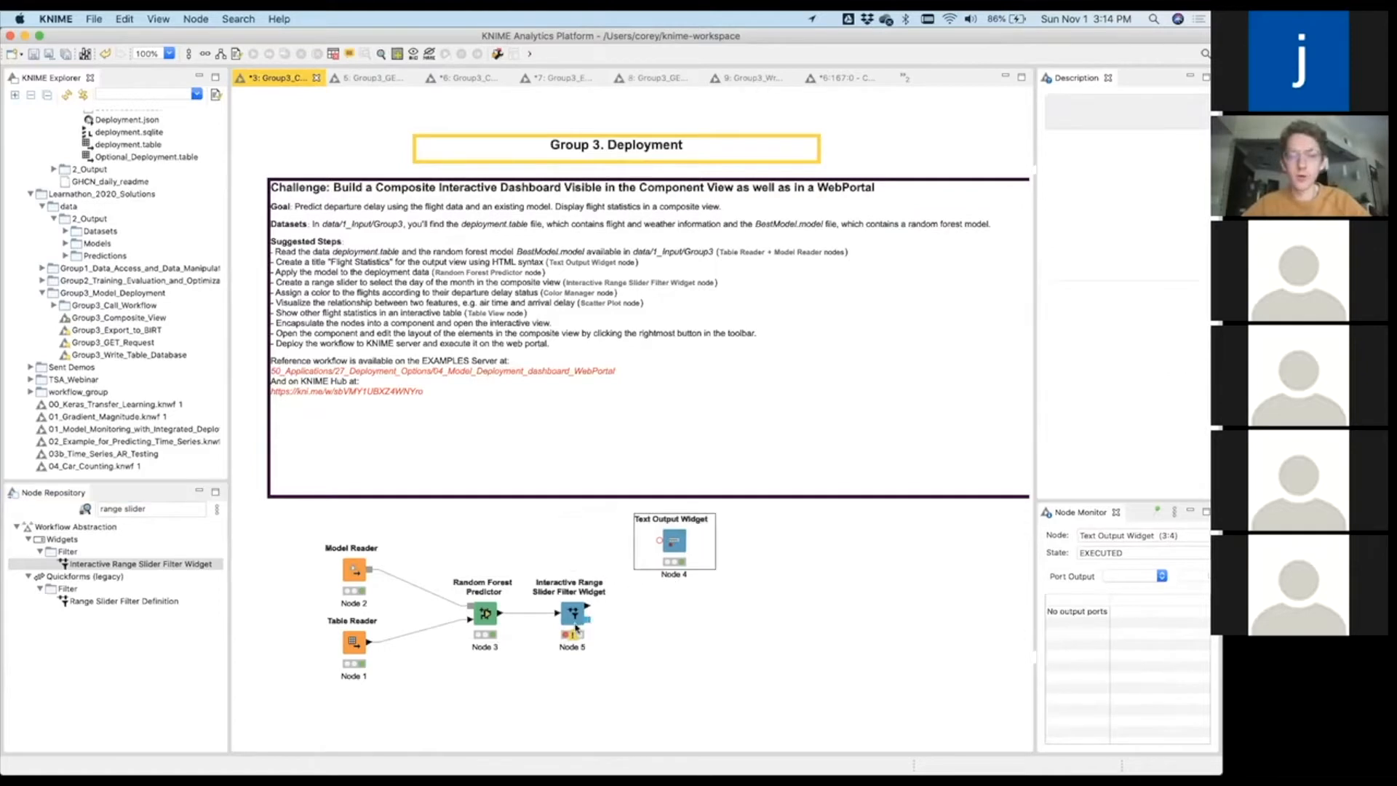
Configure the Interactive Range Slider Filter Widget to use DayofMonth as its range column.
click(577, 622)
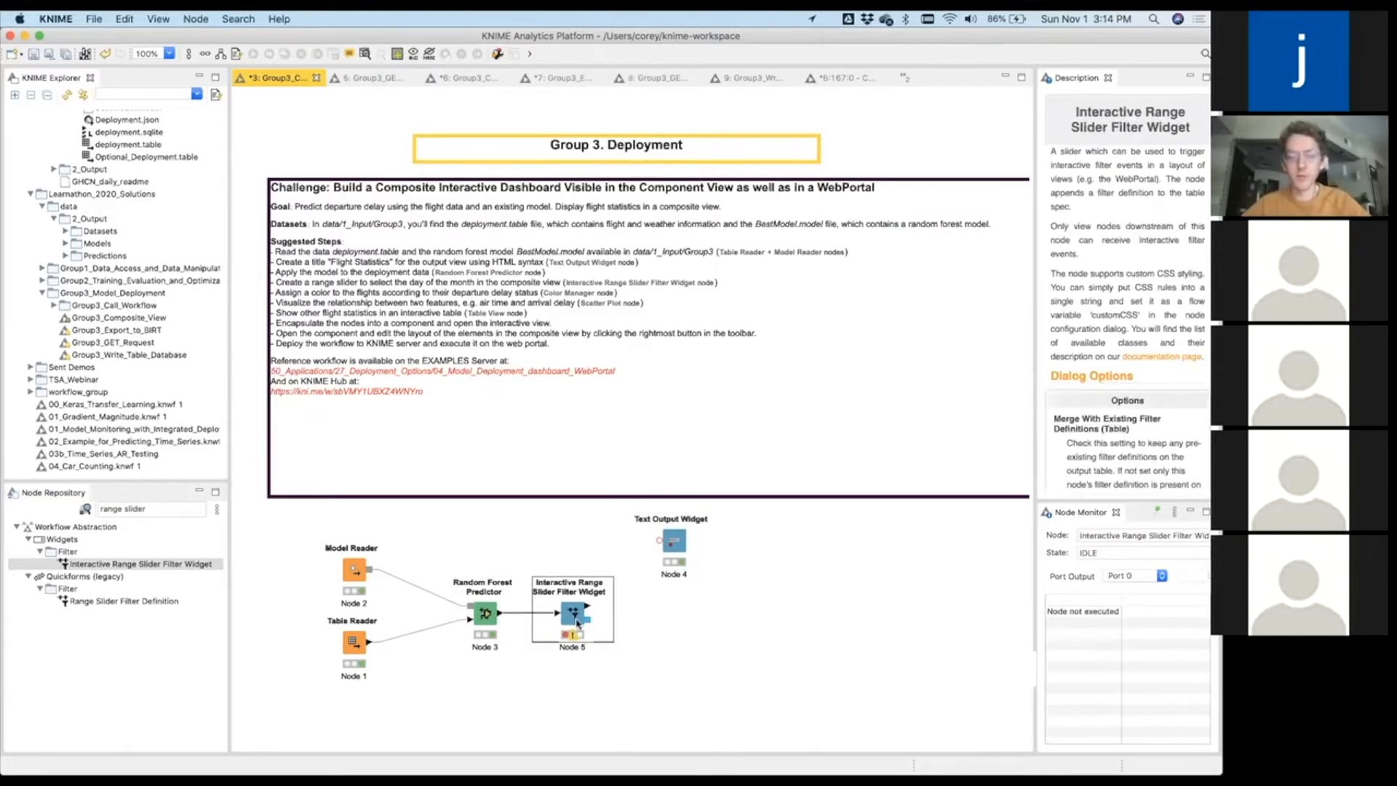
double_click(577, 622)
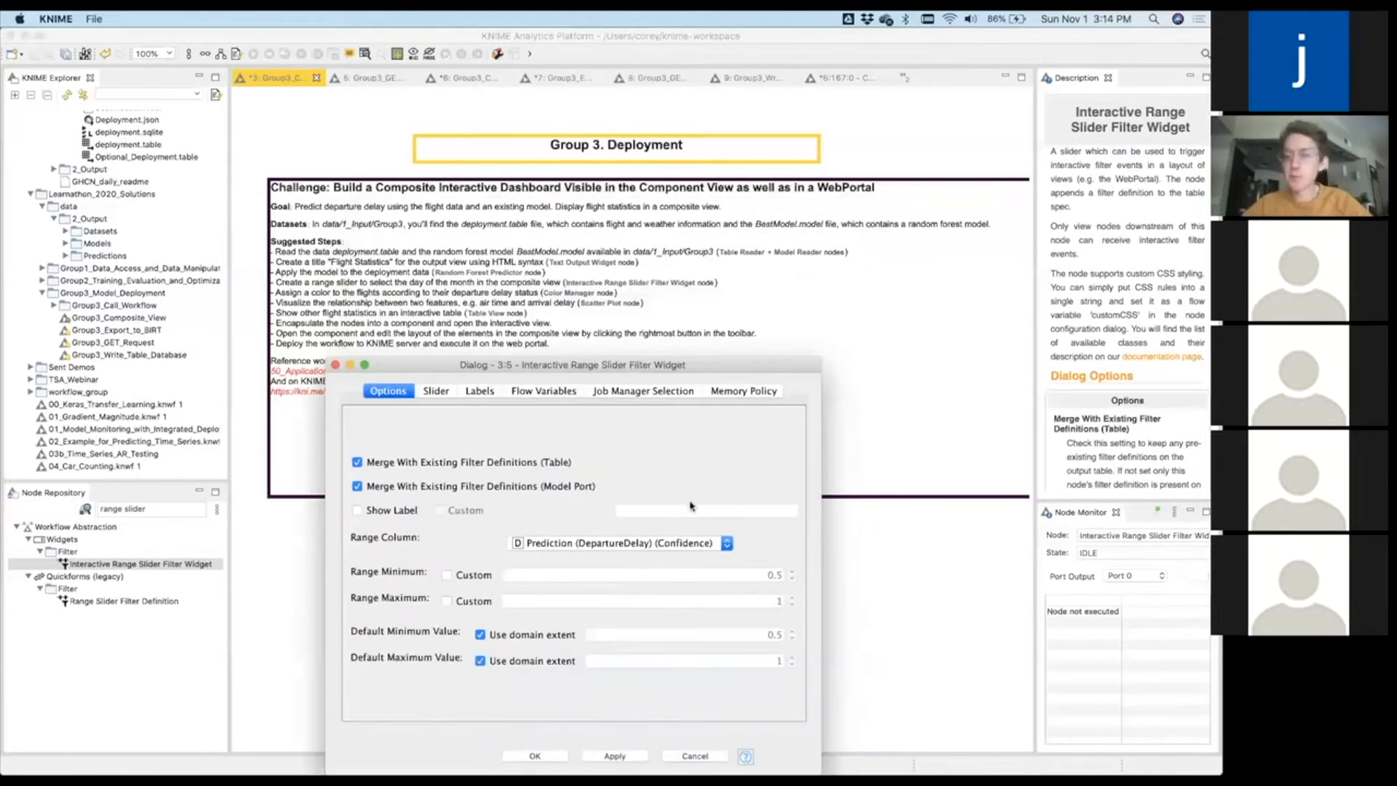
click(679, 548)
scroll(613, 599, up, 10)
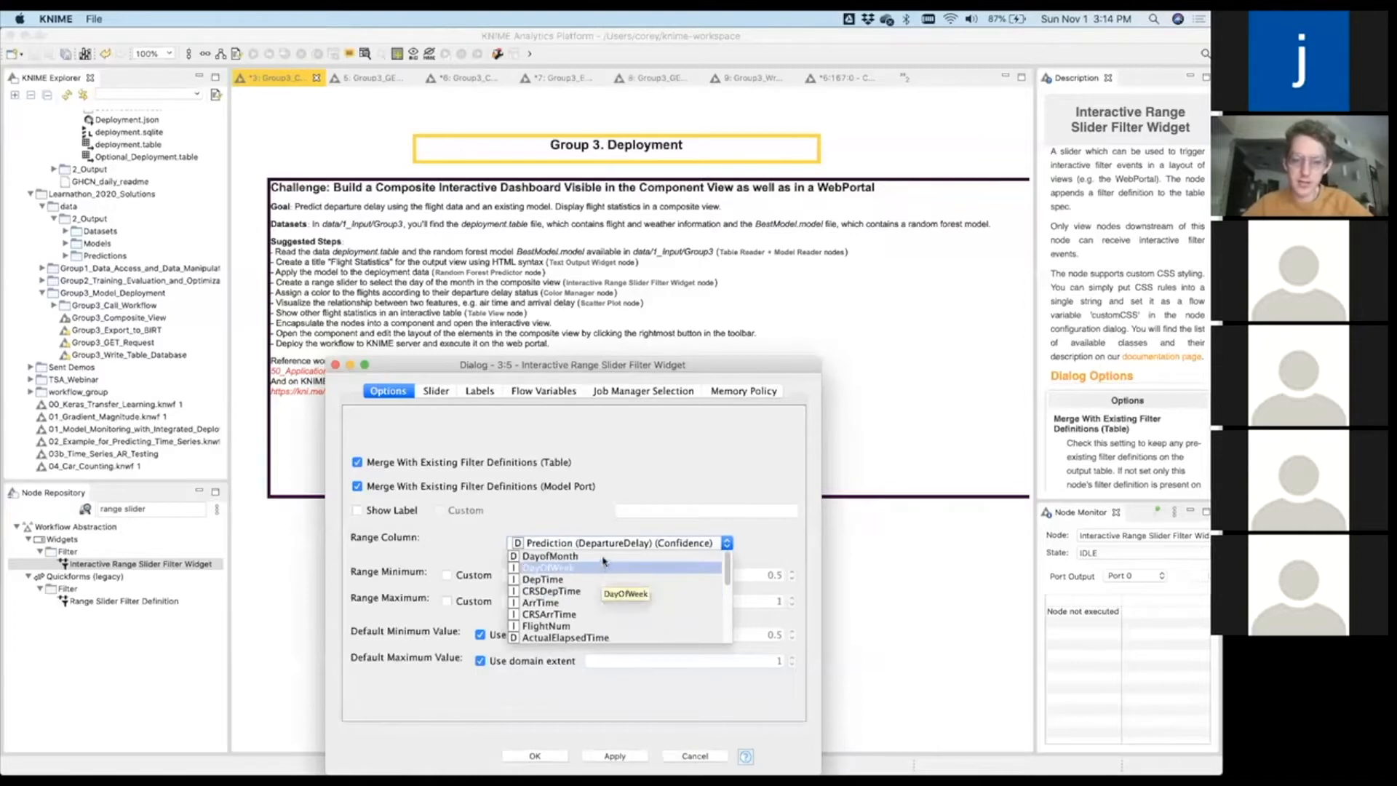
click(603, 558)
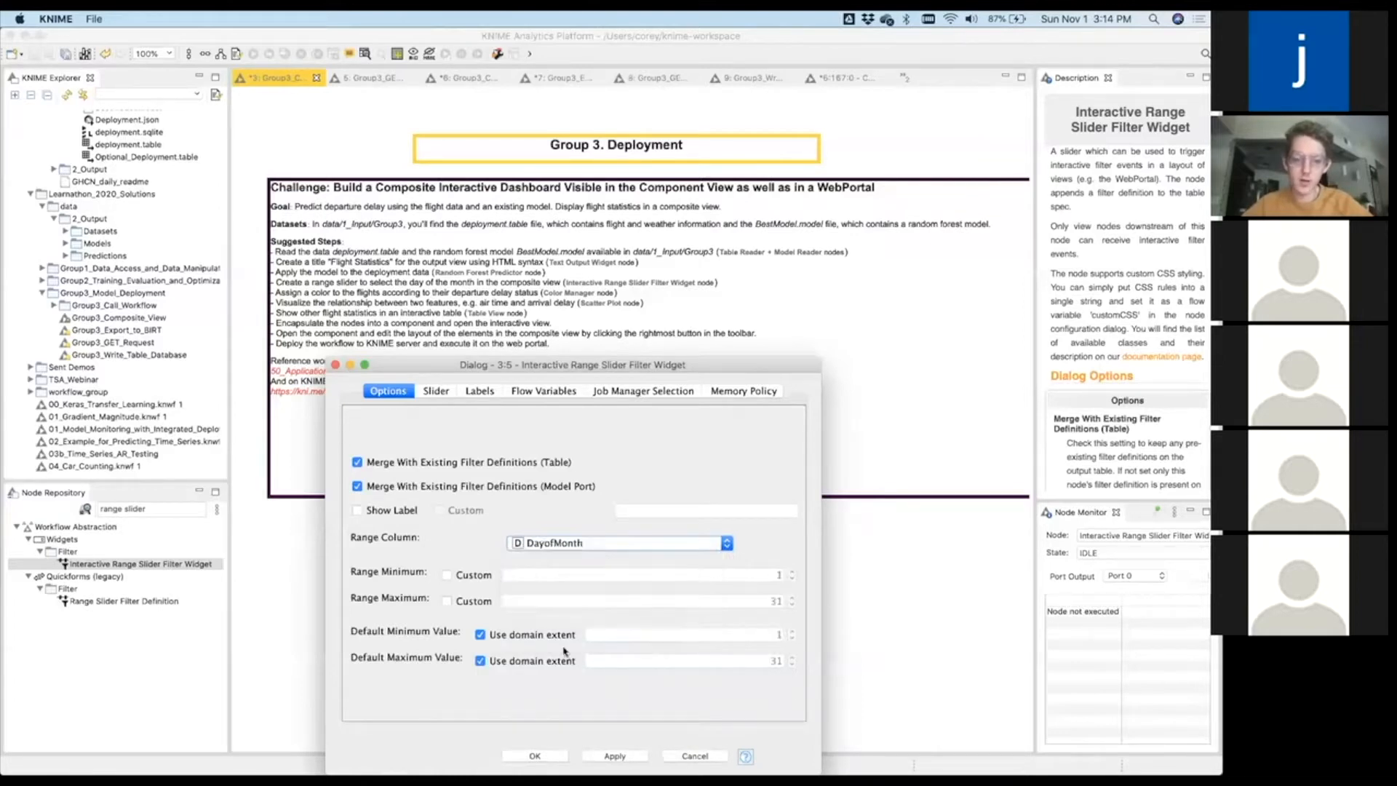
click(535, 755)
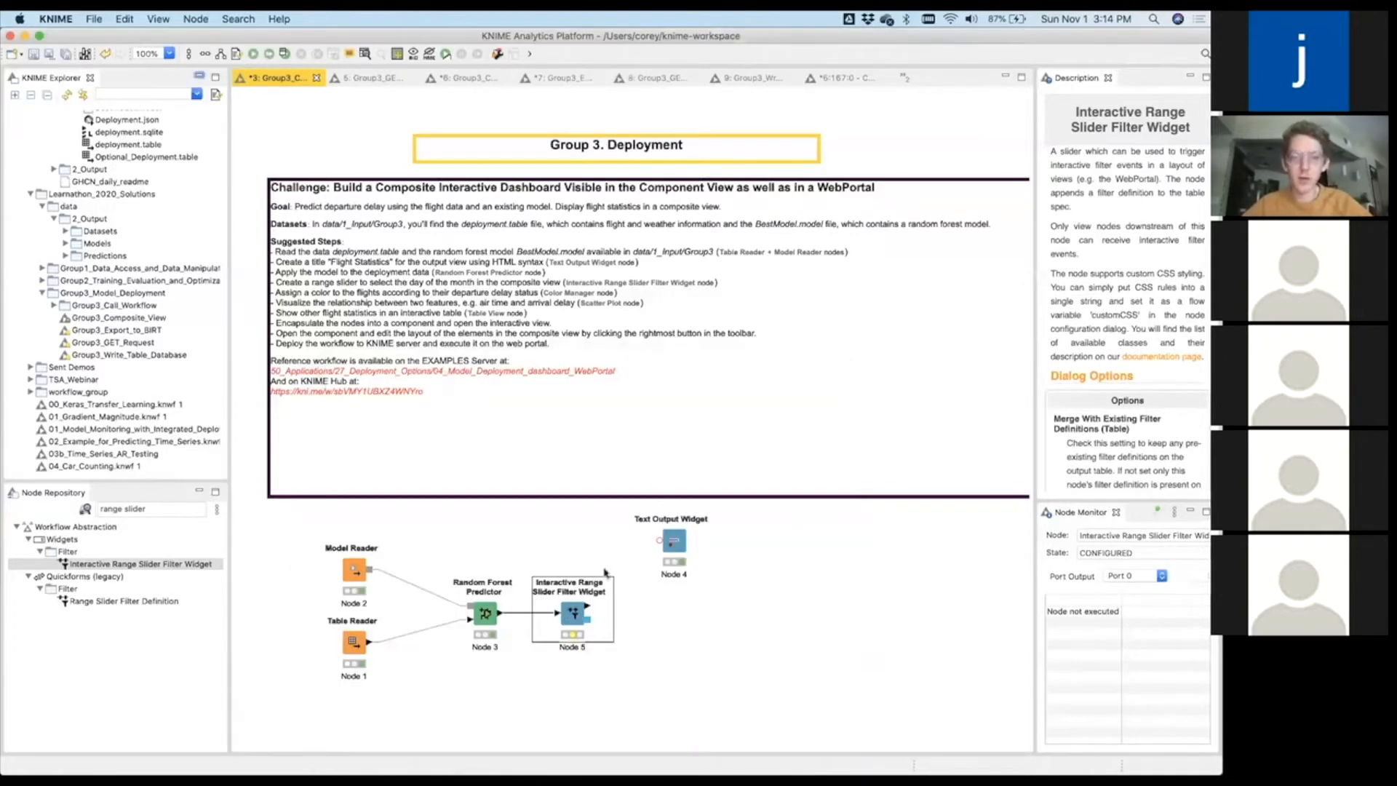
Execute the Interactive Range Slider Filter Widget, try various day ranges in its view, restore the full 1 to 31 range, and close the view.
right_click(577, 616)
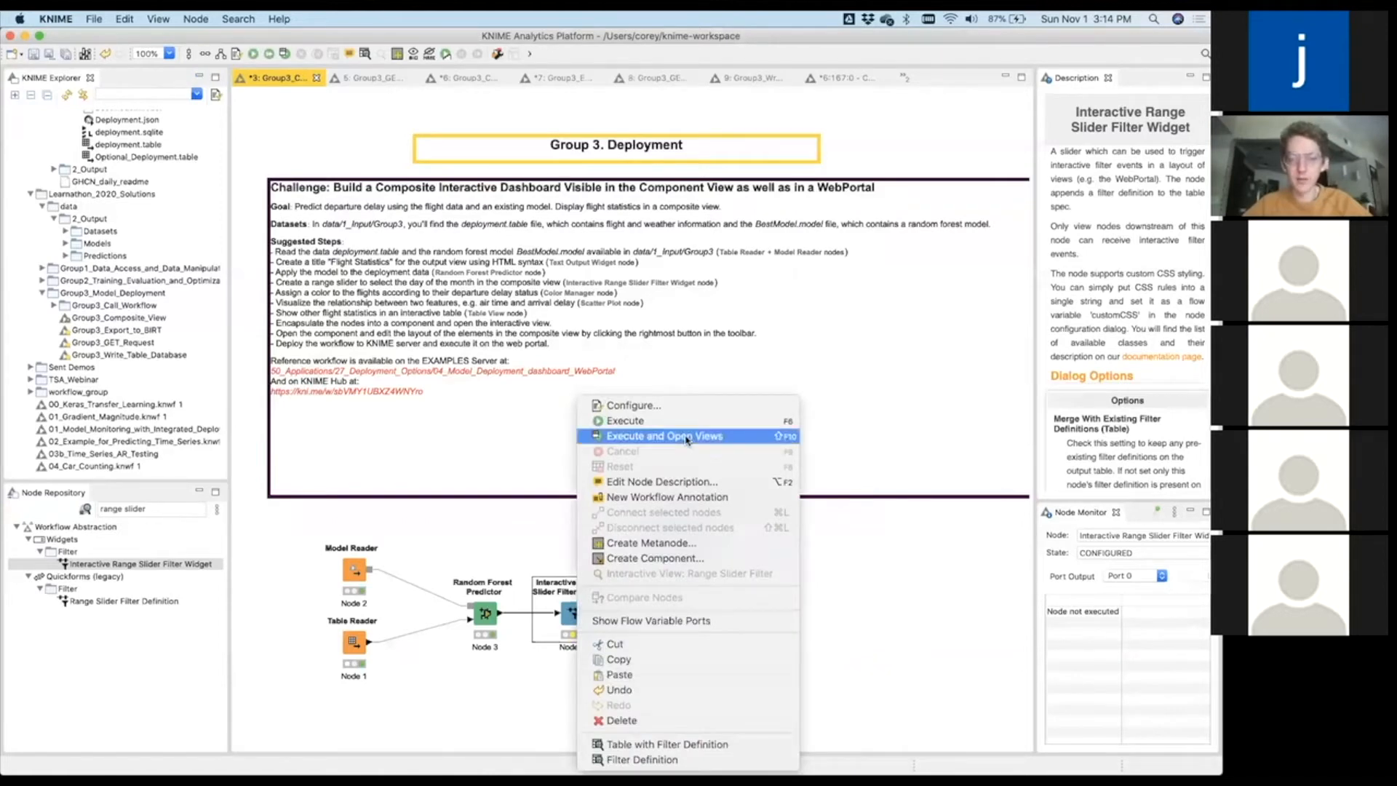
click(687, 437)
drag(308, 192, 451, 216)
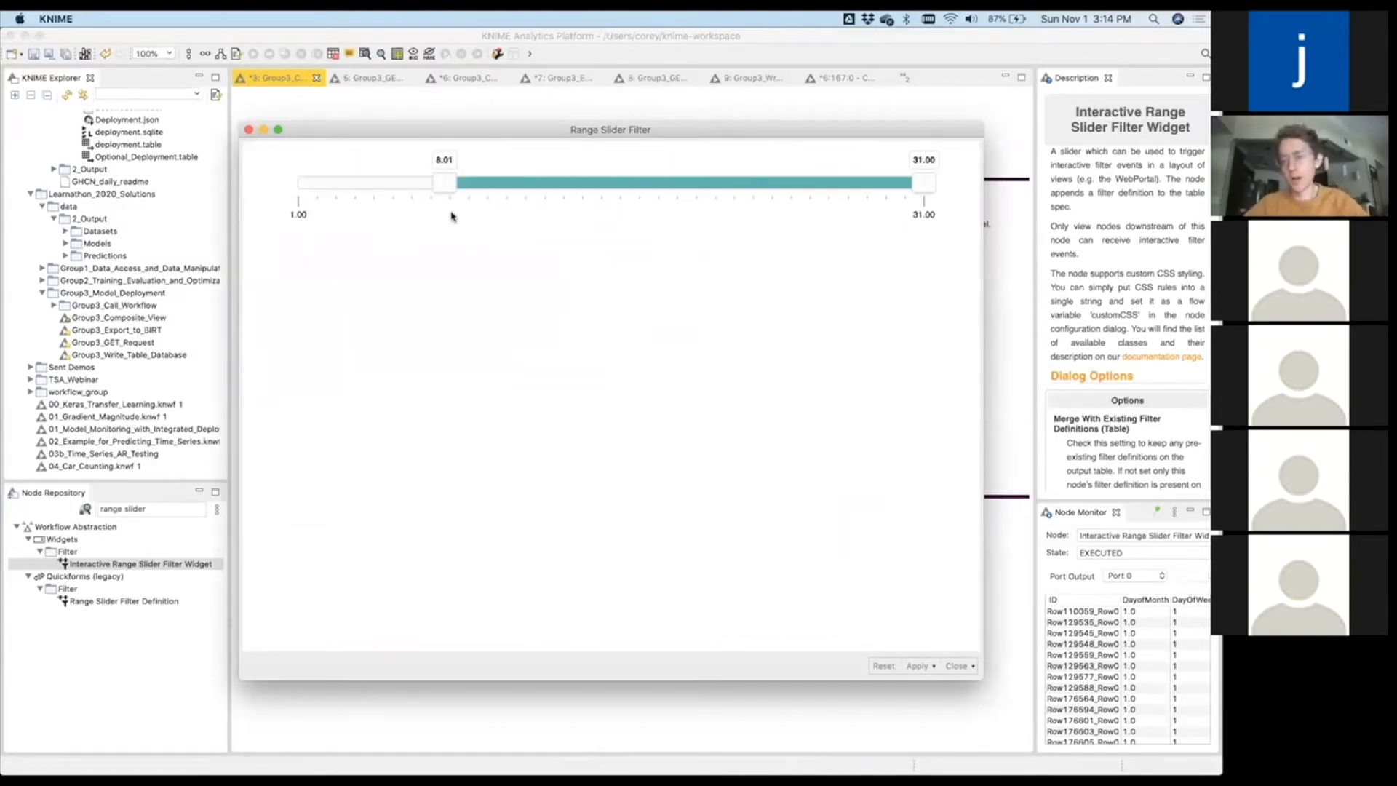
drag(451, 193, 728, 197)
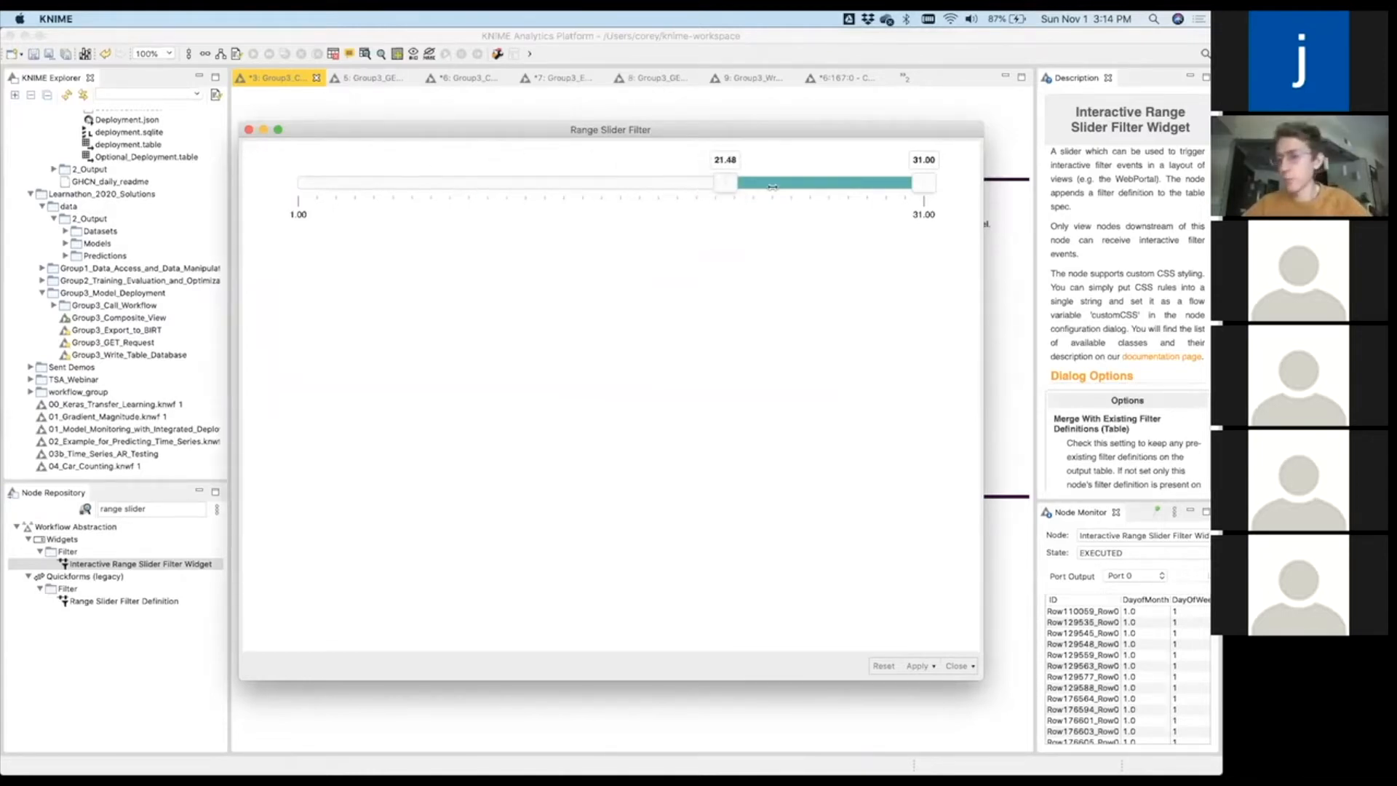
drag(819, 187, 630, 201)
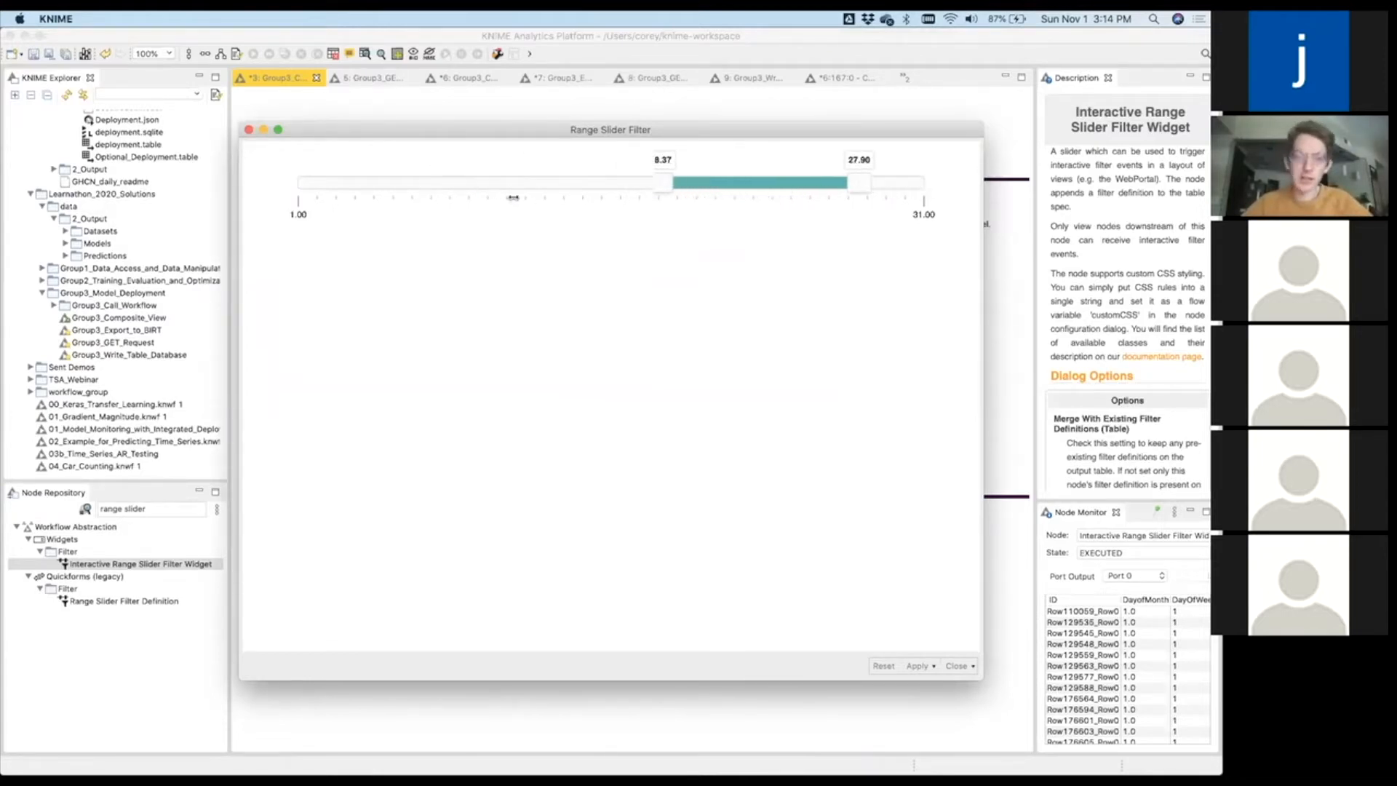
drag(415, 196, 394, 180)
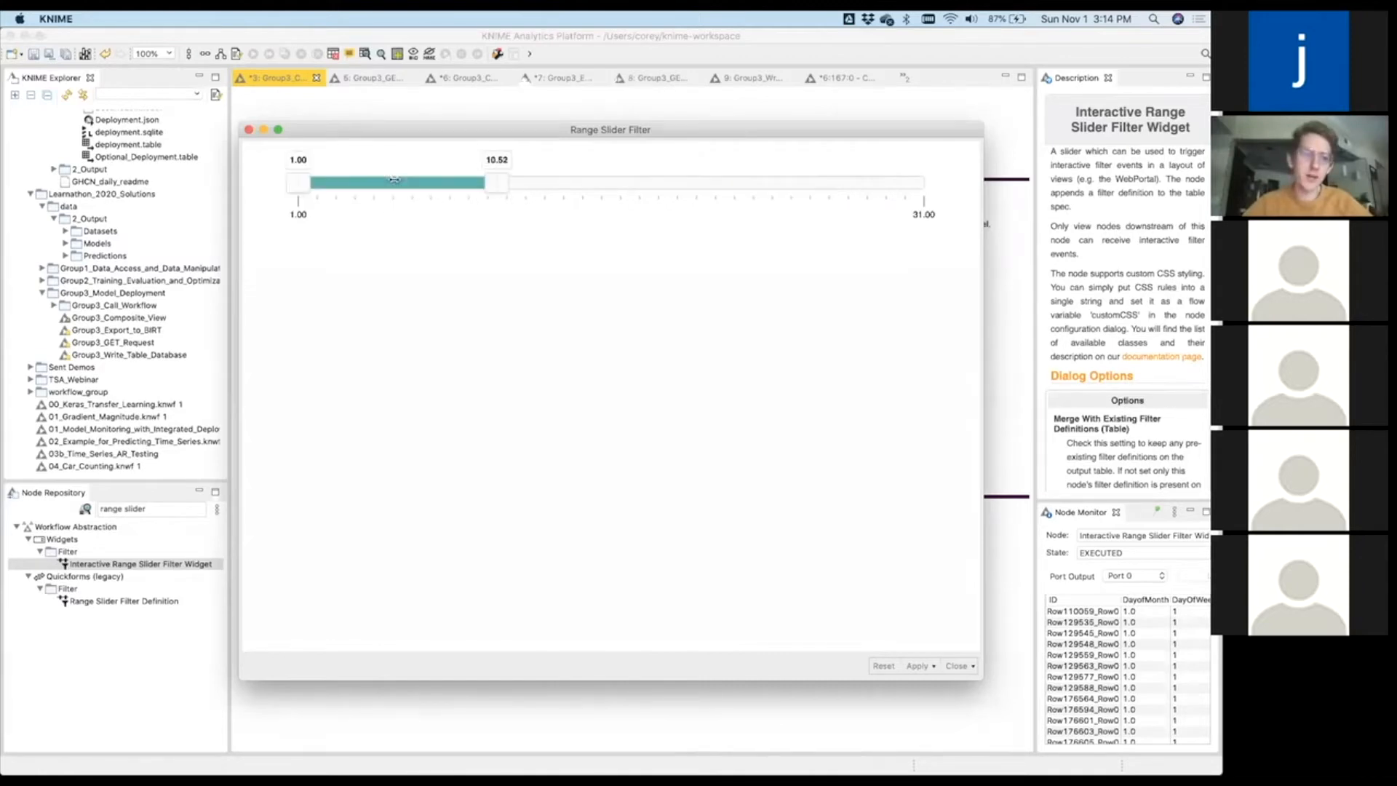
drag(495, 181, 958, 187)
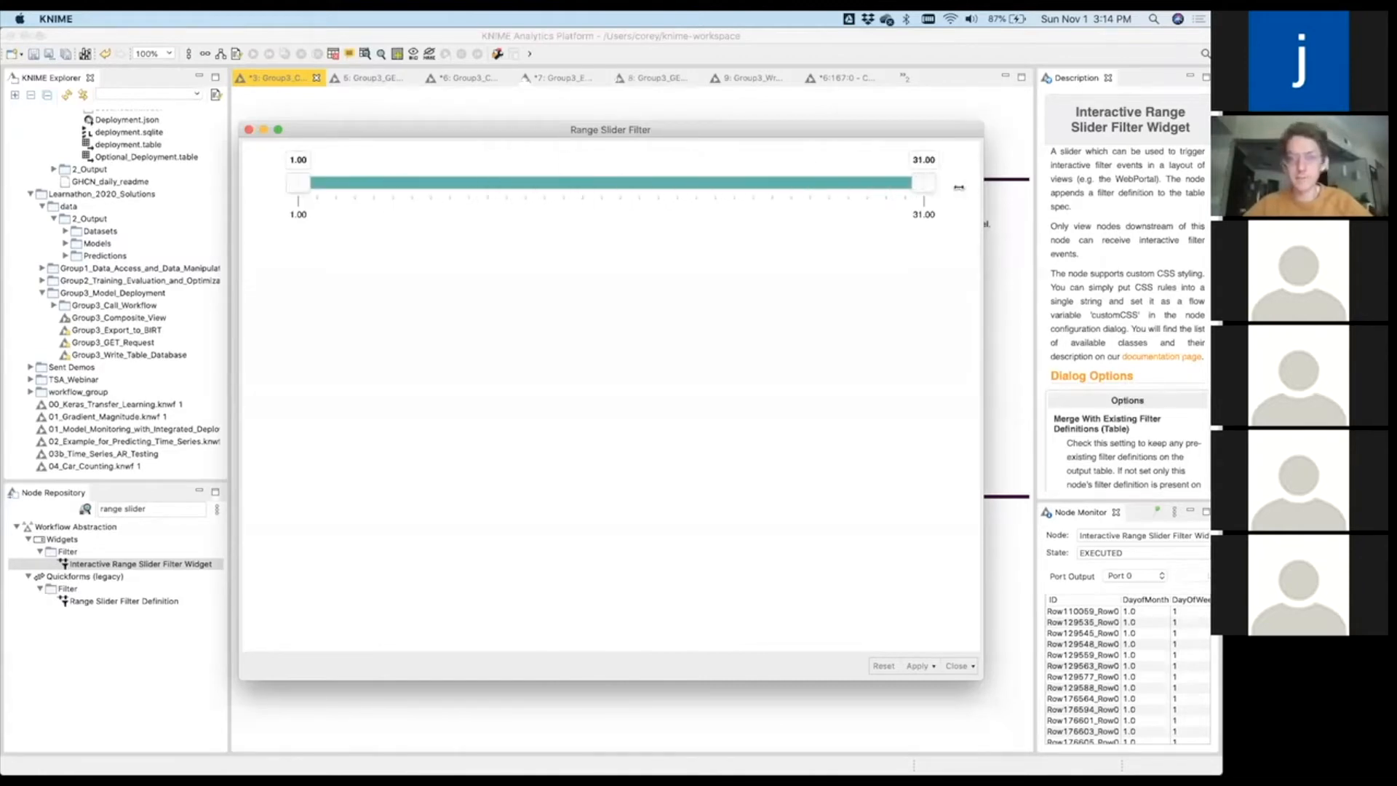
click(249, 131)
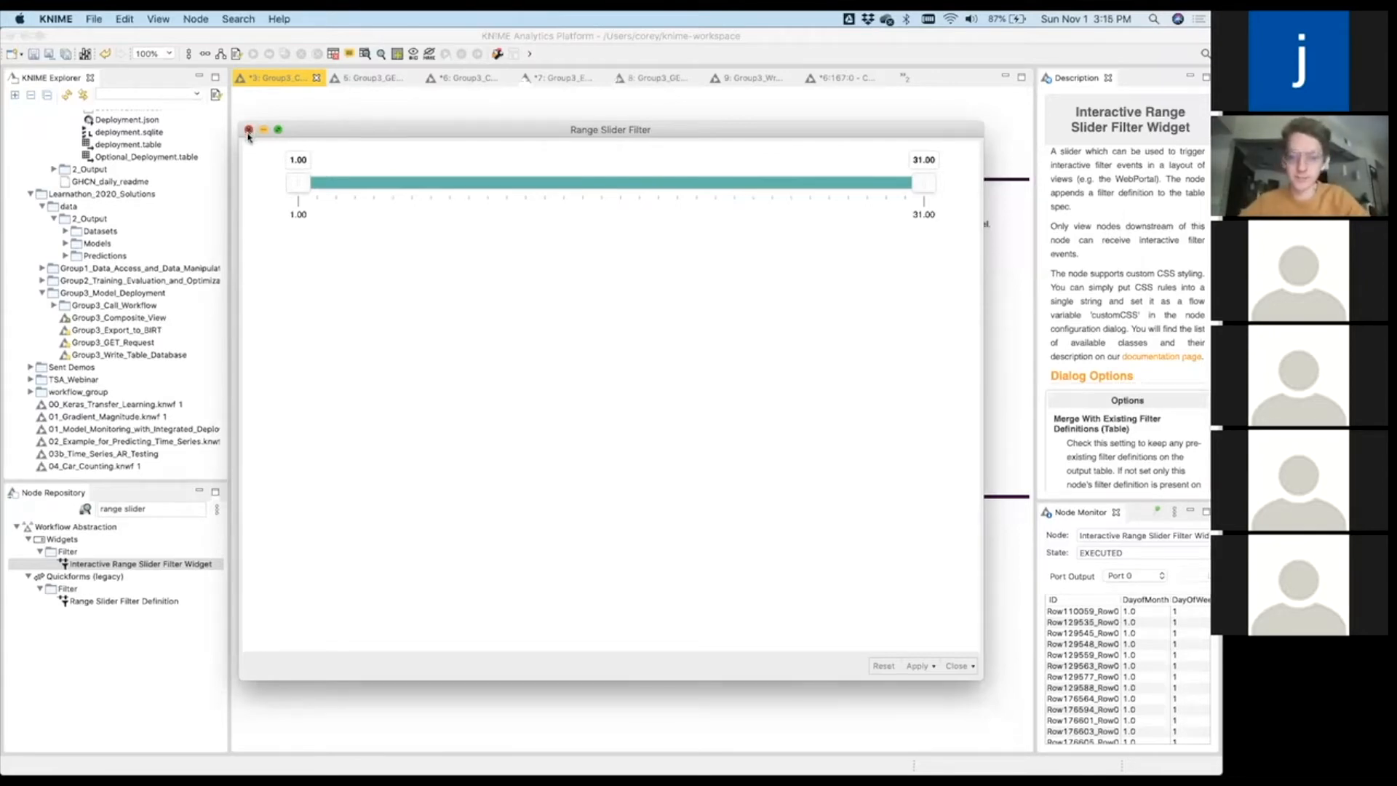
Enable stepping for the Interactive Range Slider Filter Widget's slider, try a step size of 7, and set it to 1.
double_click(576, 627)
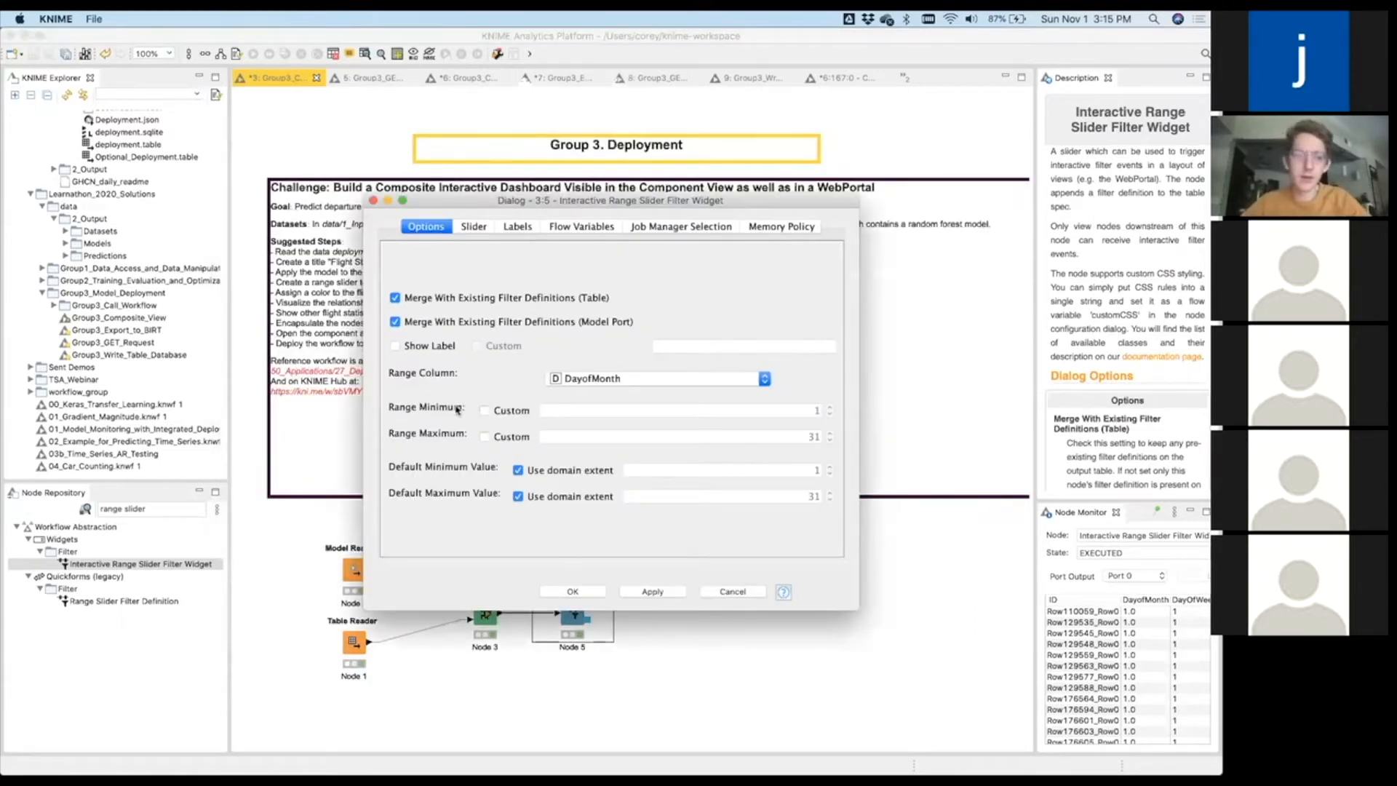
click(474, 227)
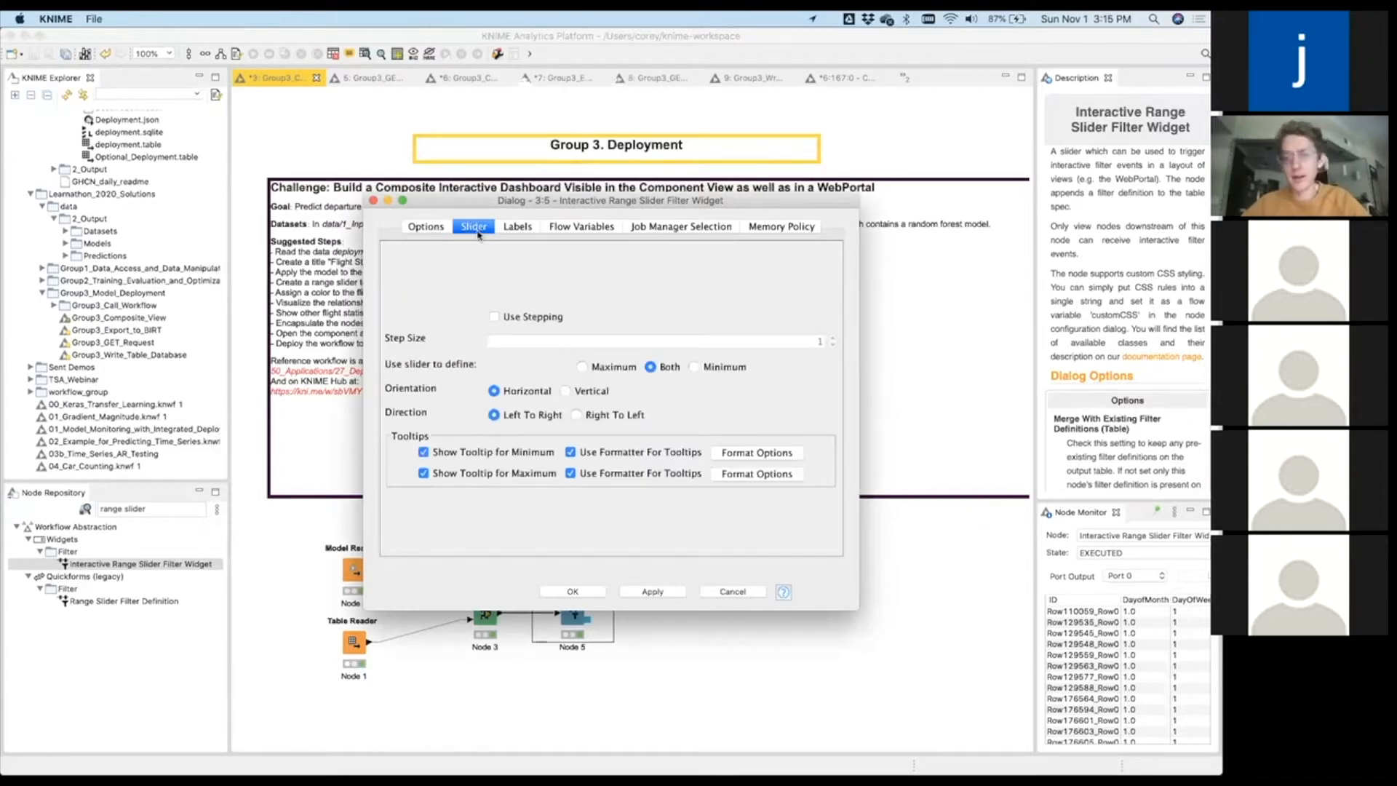
click(535, 320)
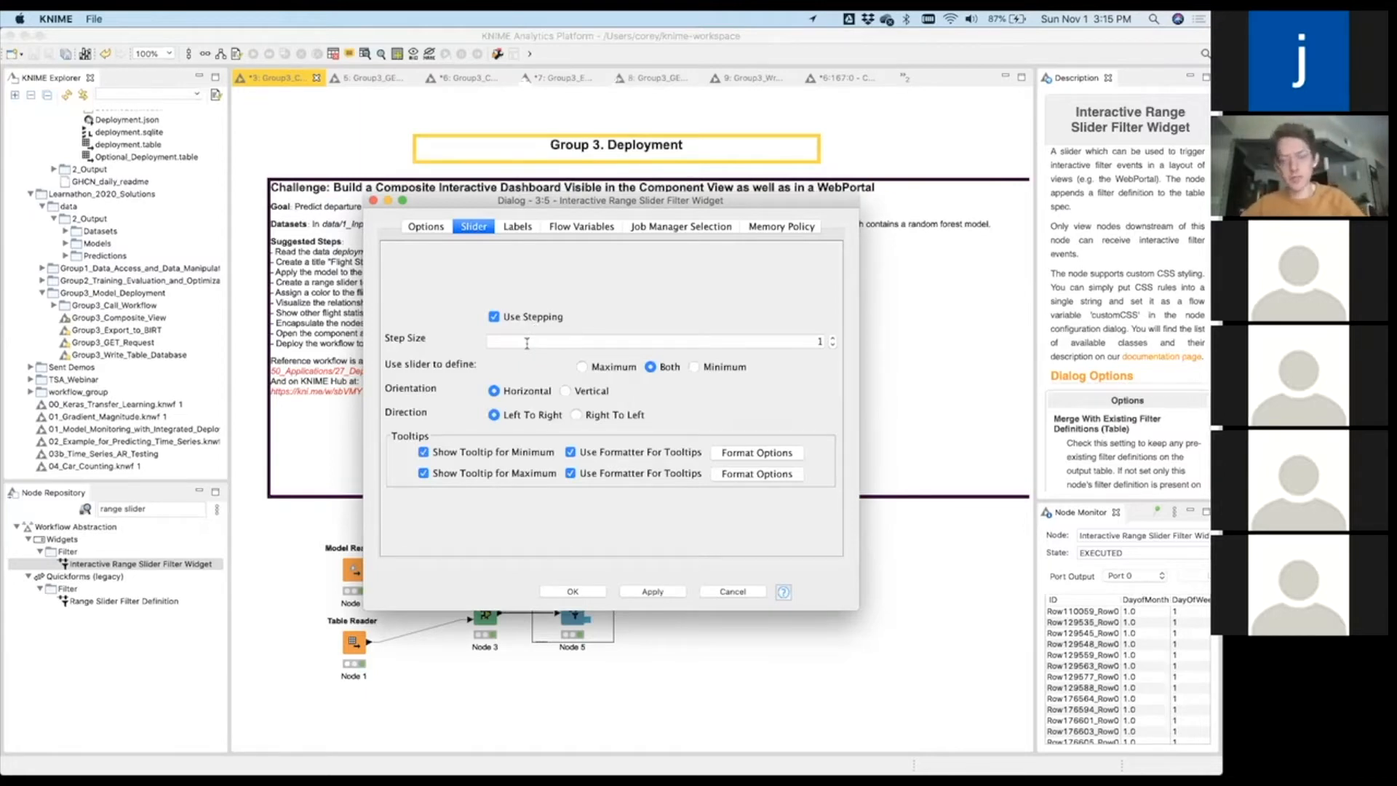
click(640, 341)
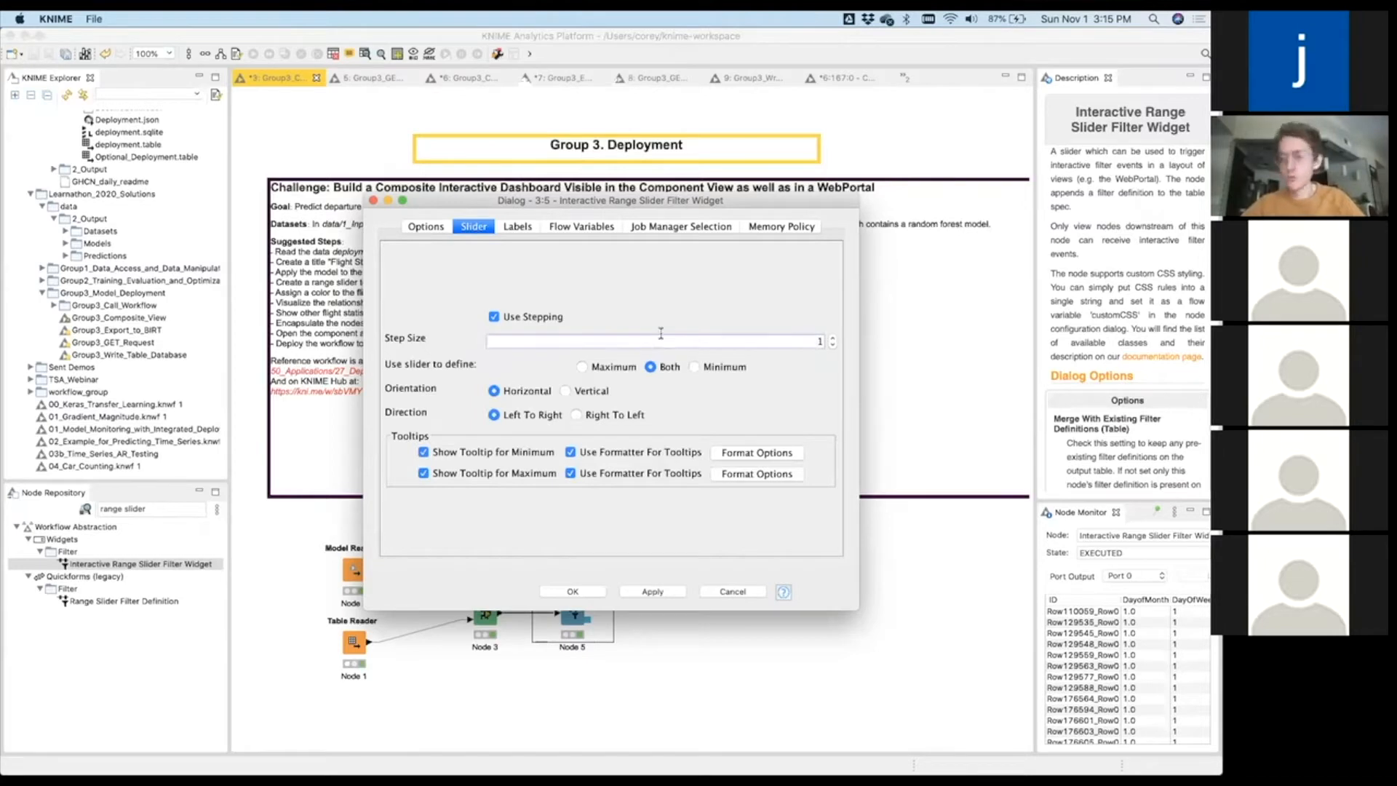
text(7)
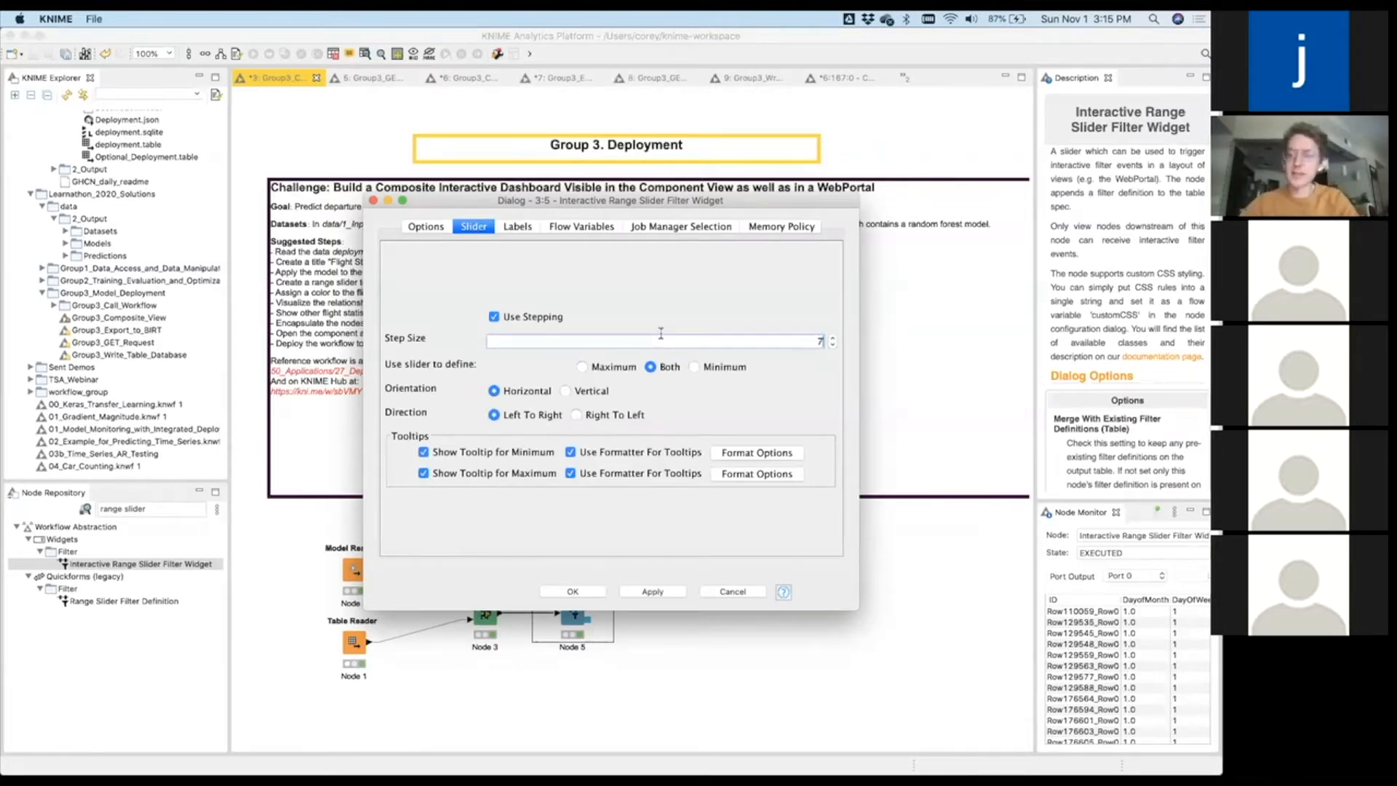
key(BackSpace)
text(1)
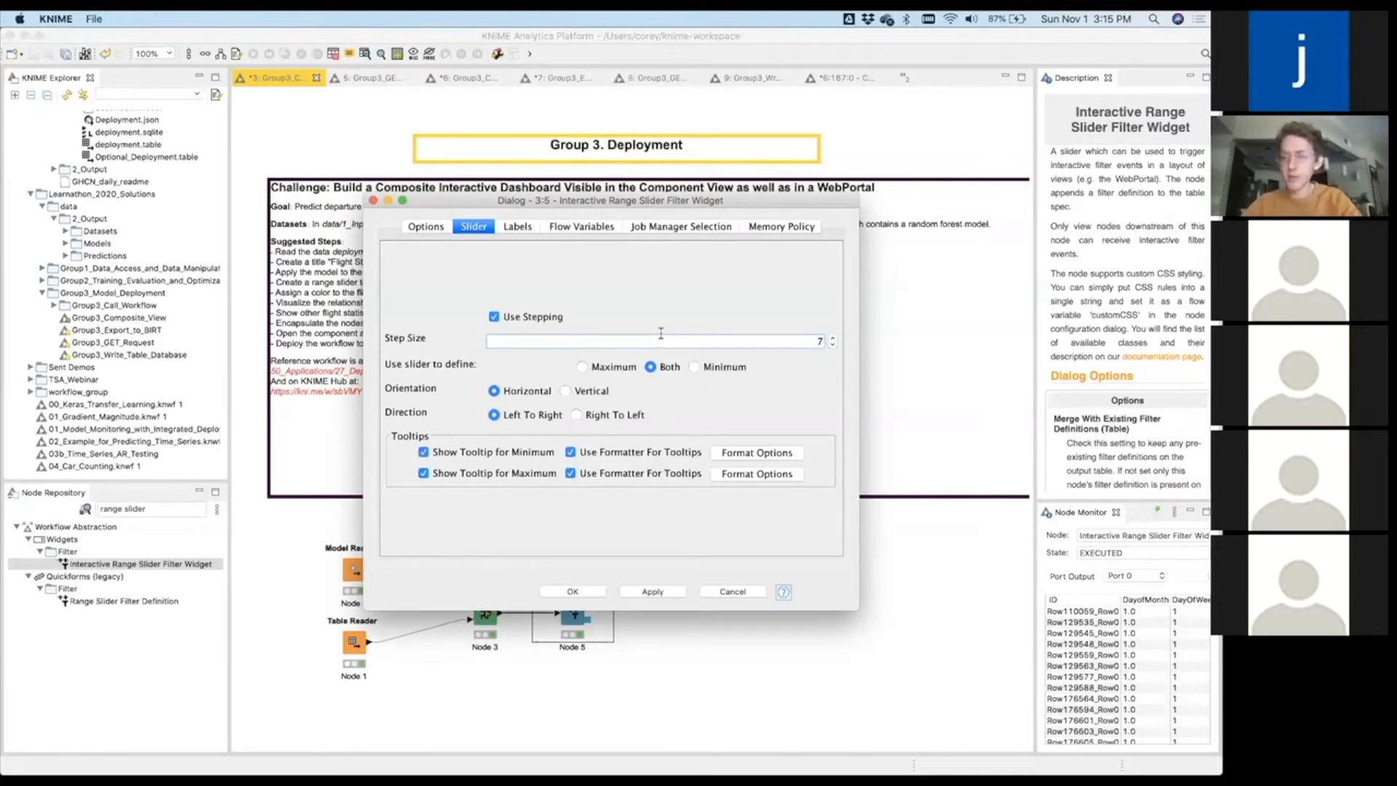
click(567, 595)
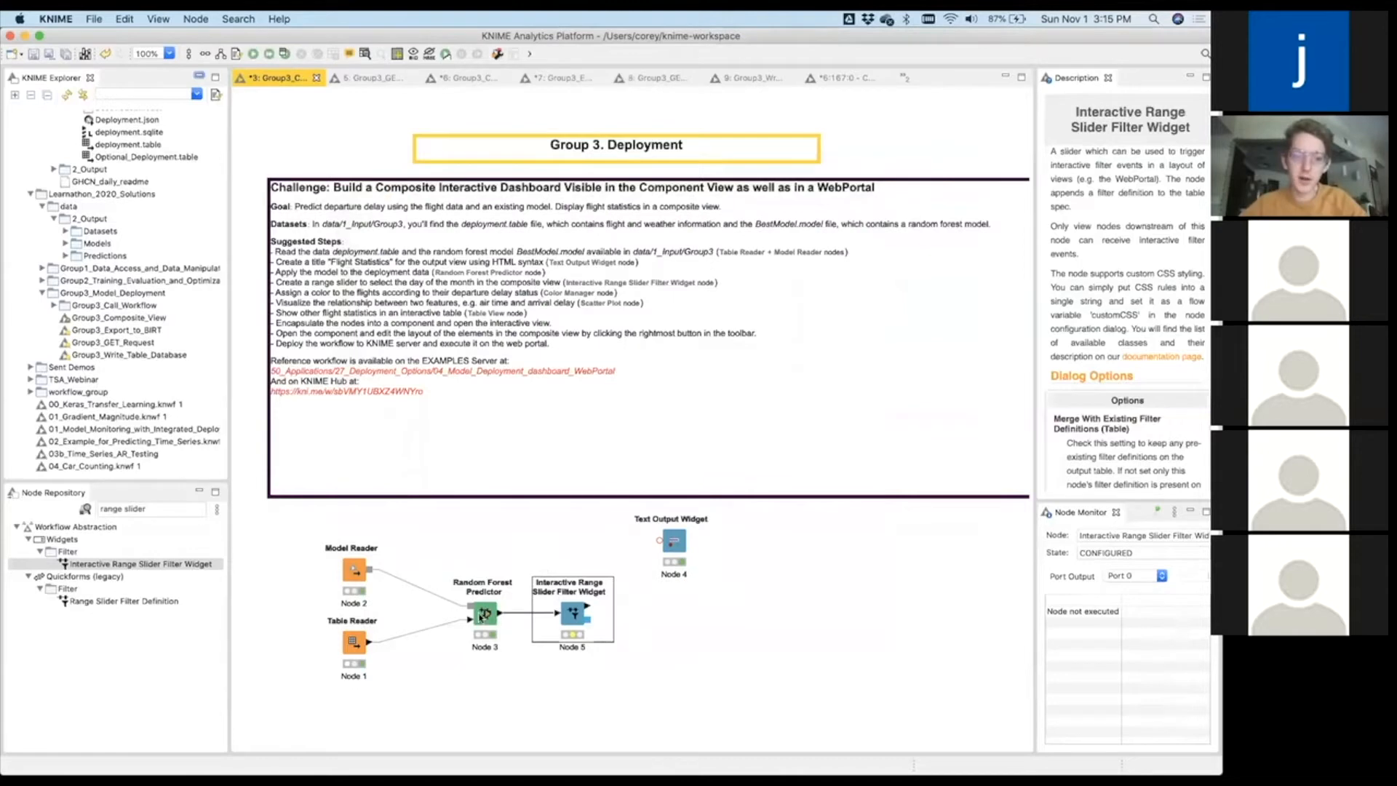
Move the Interactive Range Slider Filter Widget slightly up, above the level of the Random Forest Predictor.
click(681, 547)
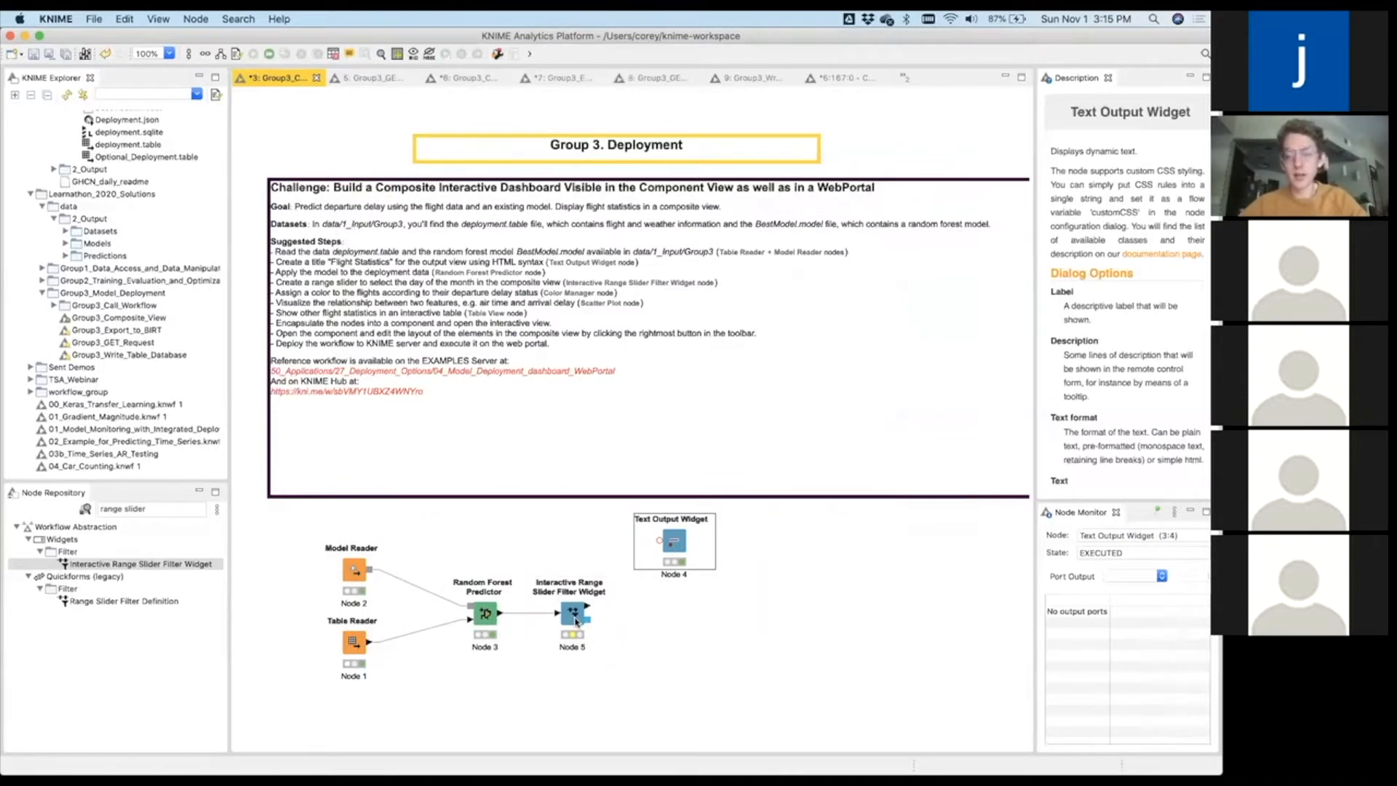
click(575, 615)
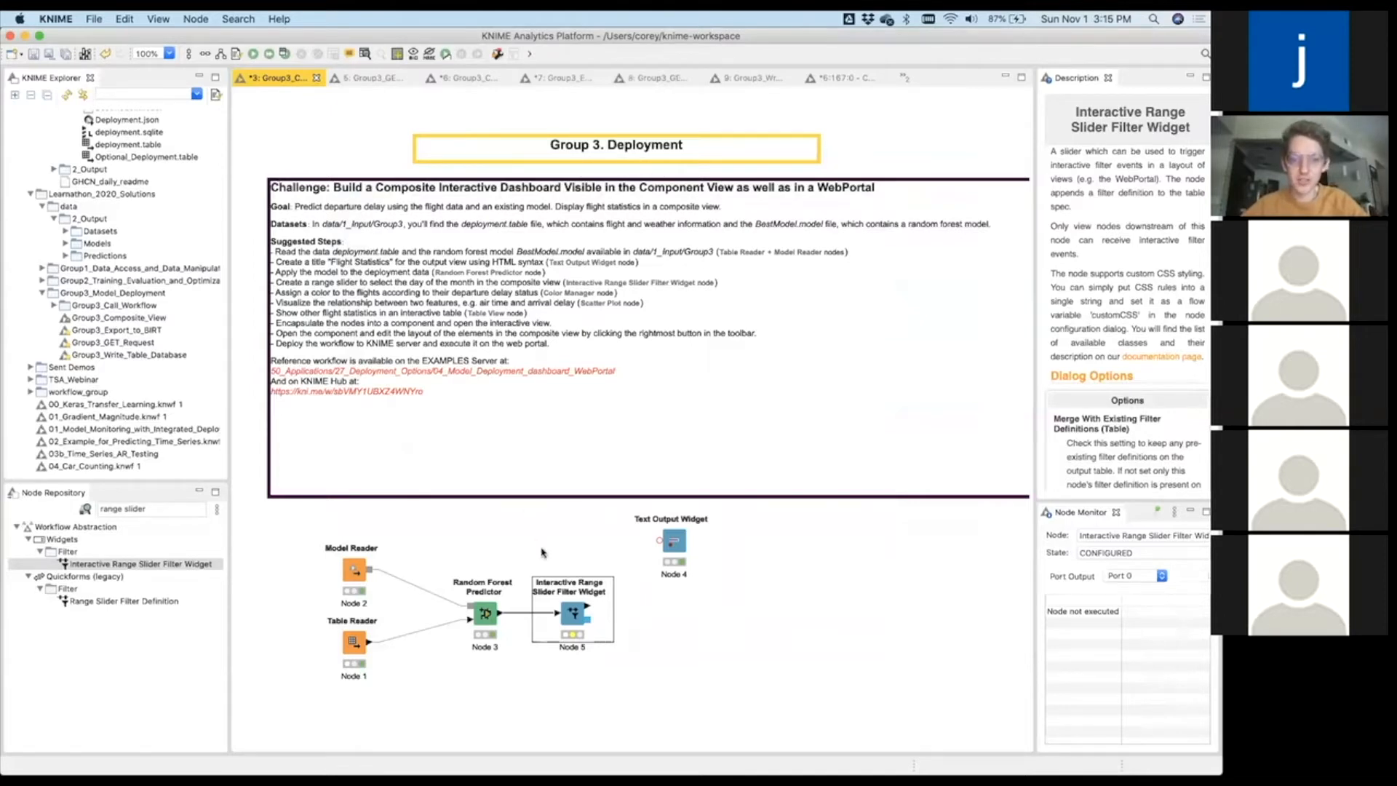
drag(576, 614, 576, 569)
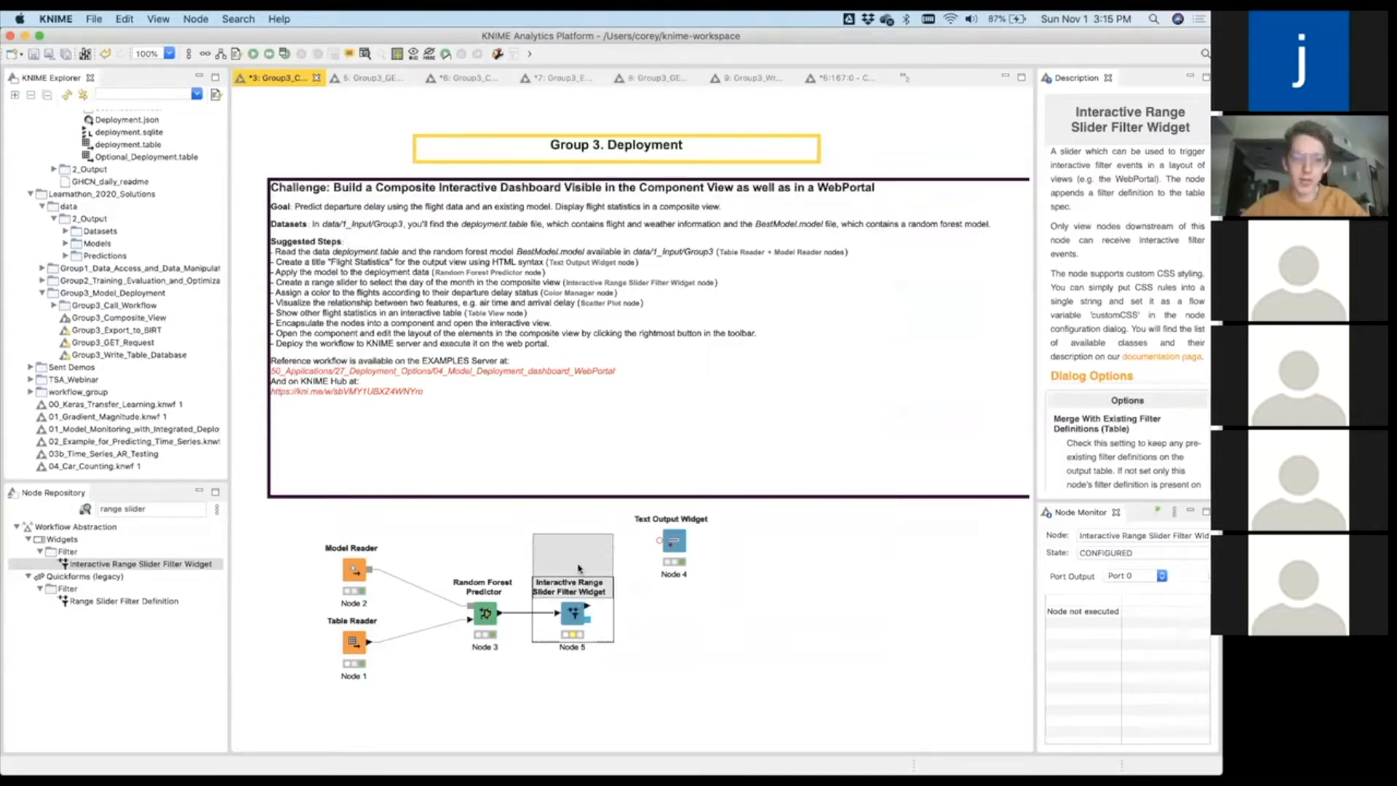
Search for "color manager", add the Color Manager connected to the Interactive Range Slider Filter Widget's output, and align both nodes with the Random Forest Predictor.
triple_click(190, 507)
text(color manager)
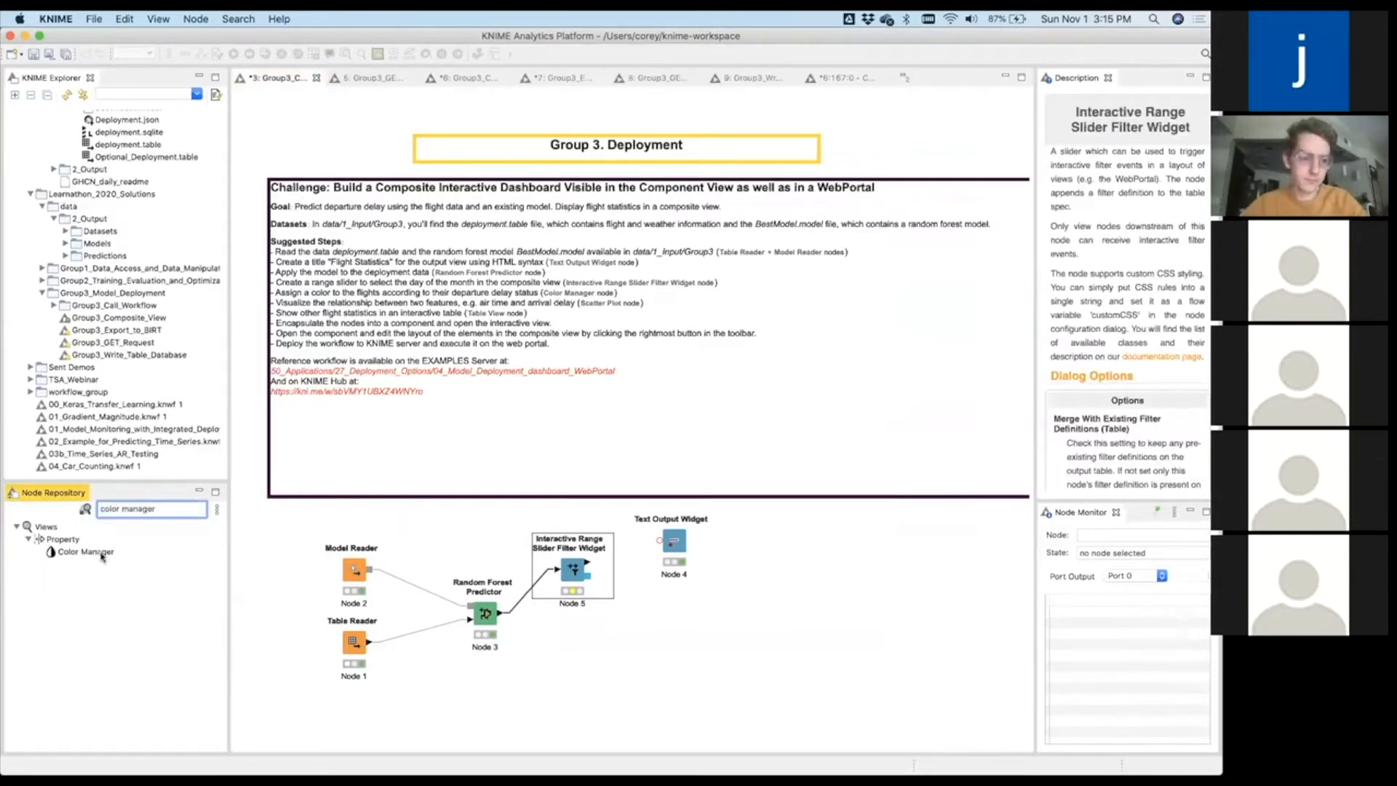
key(Return)
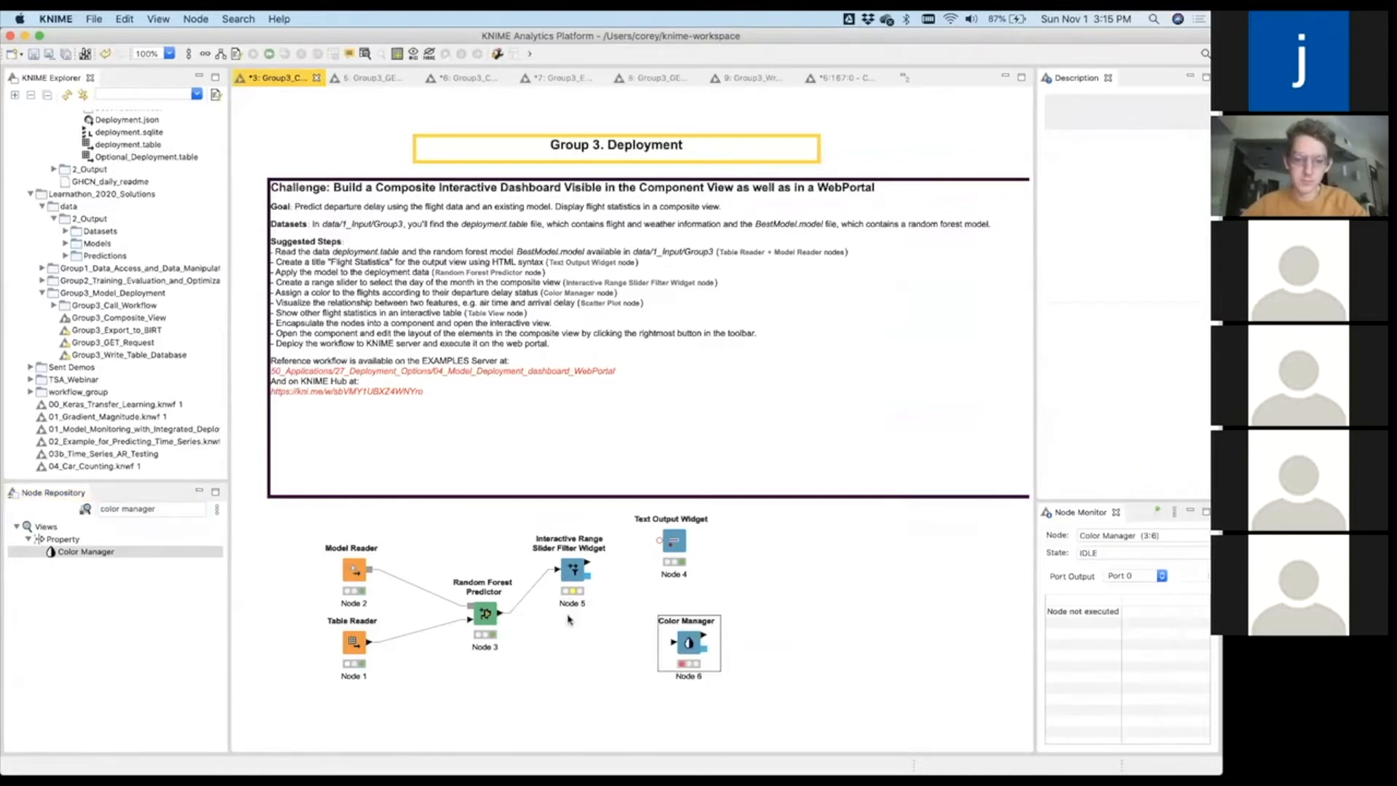
drag(568, 575, 659, 612)
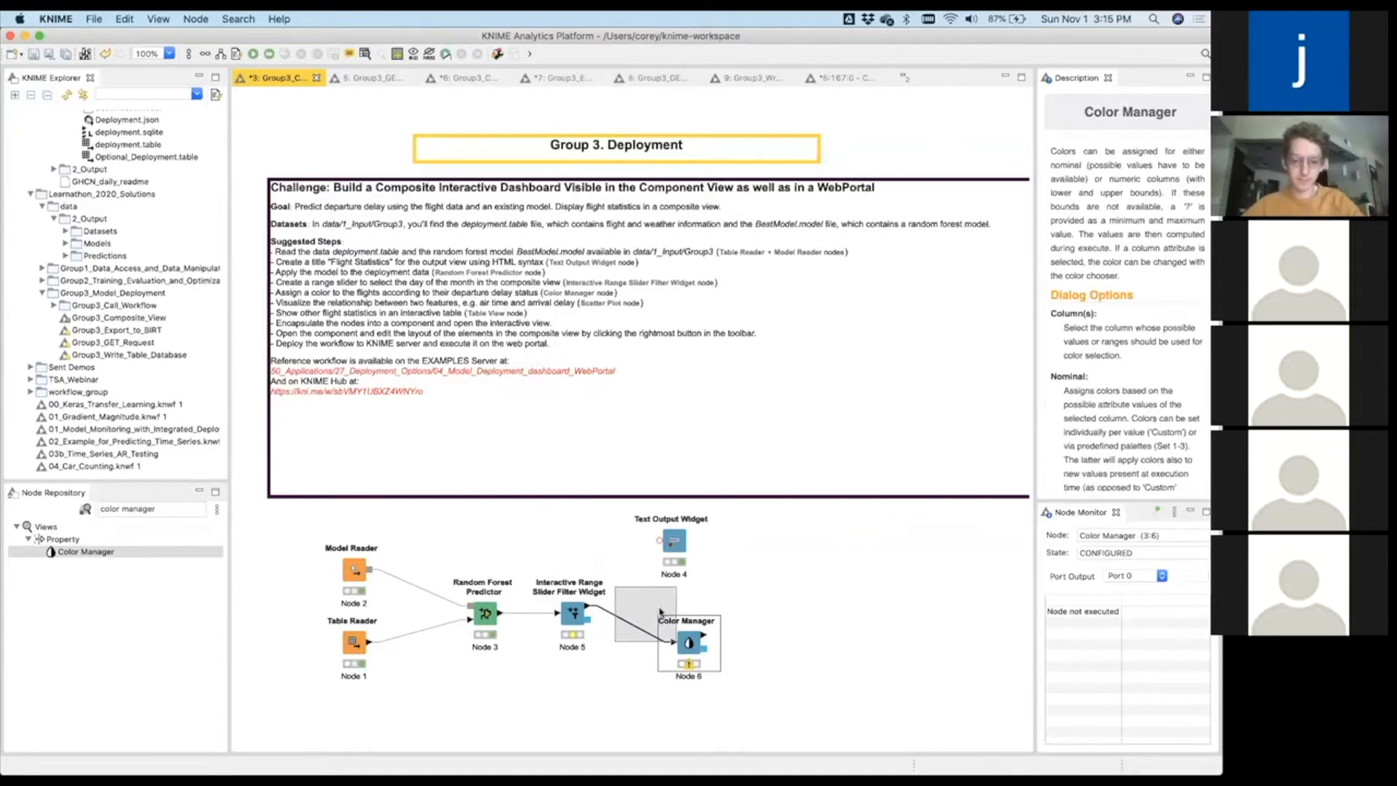
drag(660, 613, 660, 613)
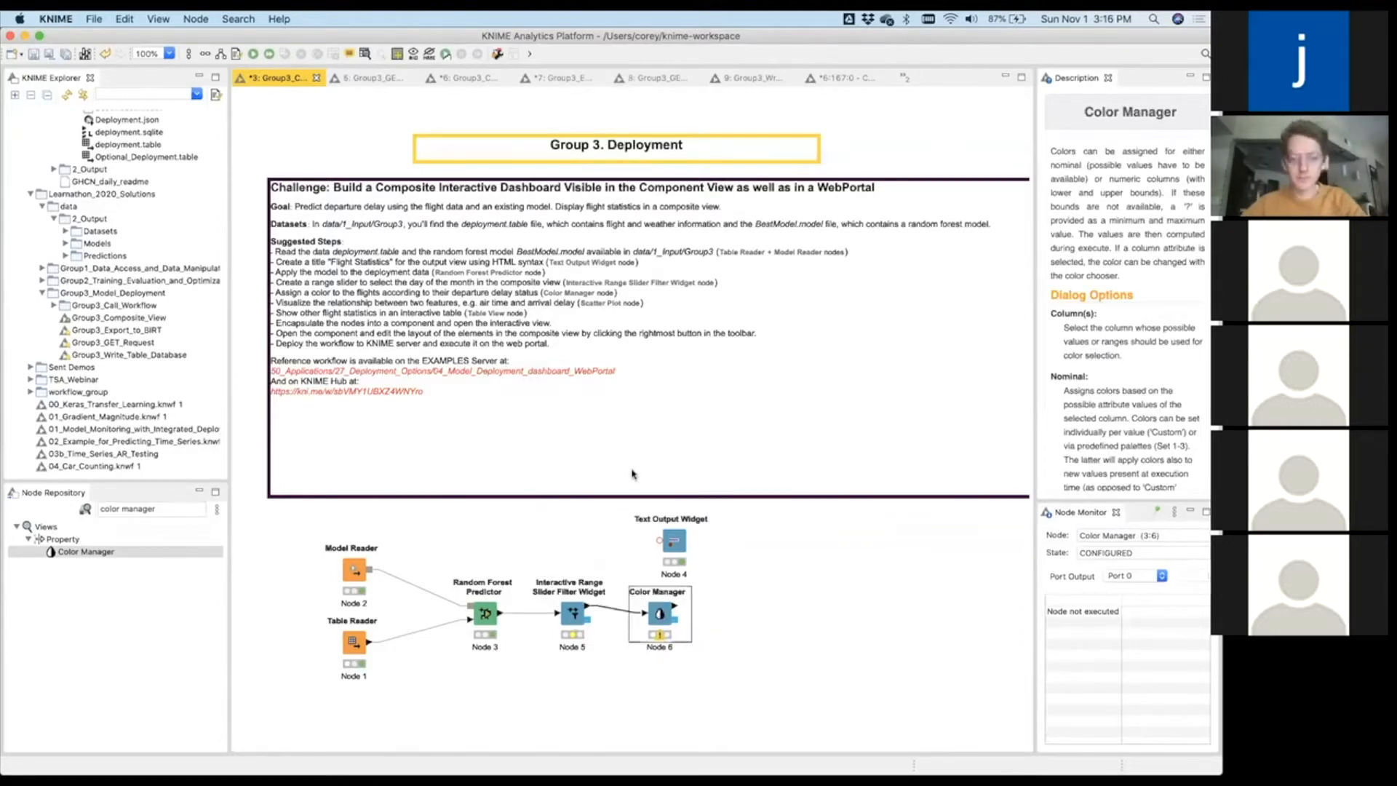
Execute the Interactive Range Slider Filter Widget with stepping enabled, open its view, and close it again.
right_click(573, 615)
click(642, 435)
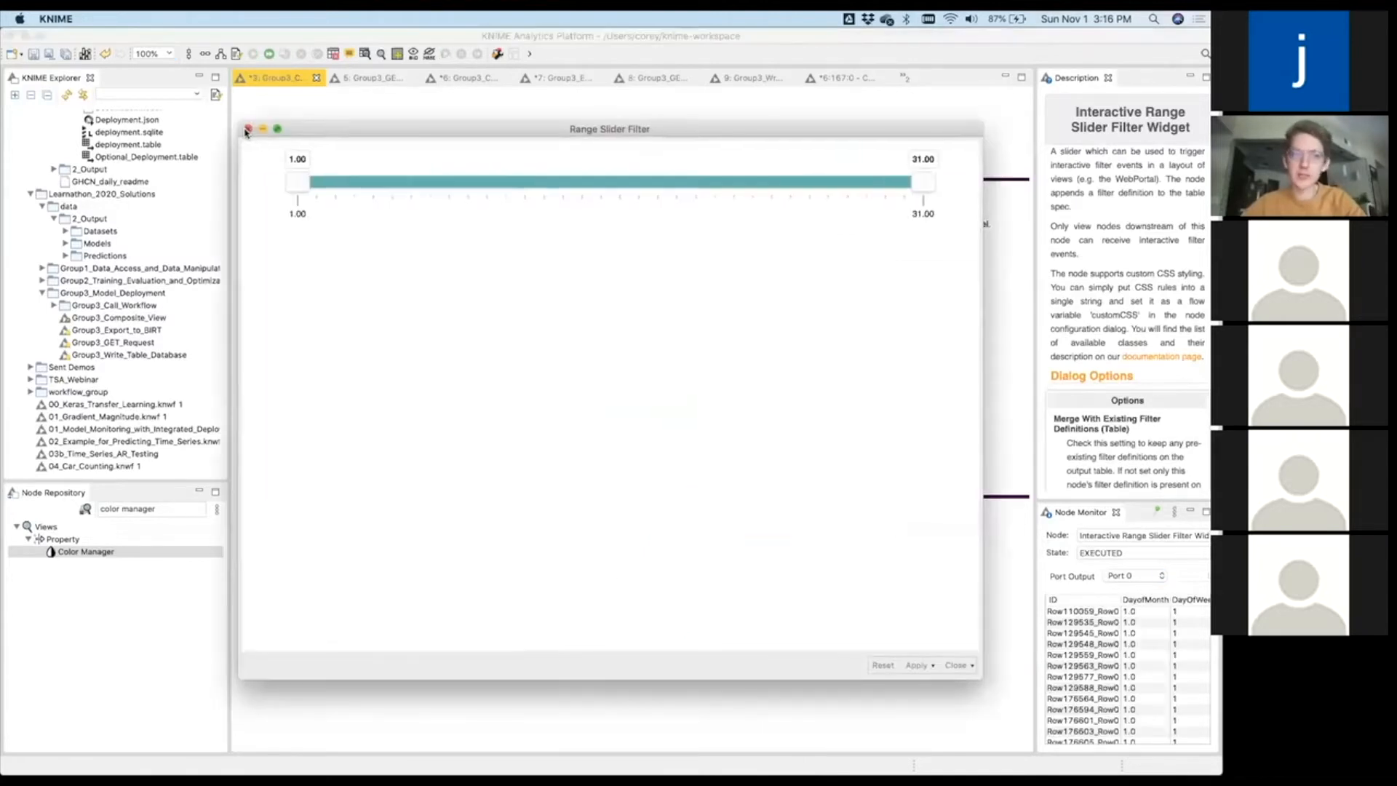
click(249, 128)
Open the Color Manager's configuration and choose Prediction (DepartureDelay) as the column to color by.
click(660, 614)
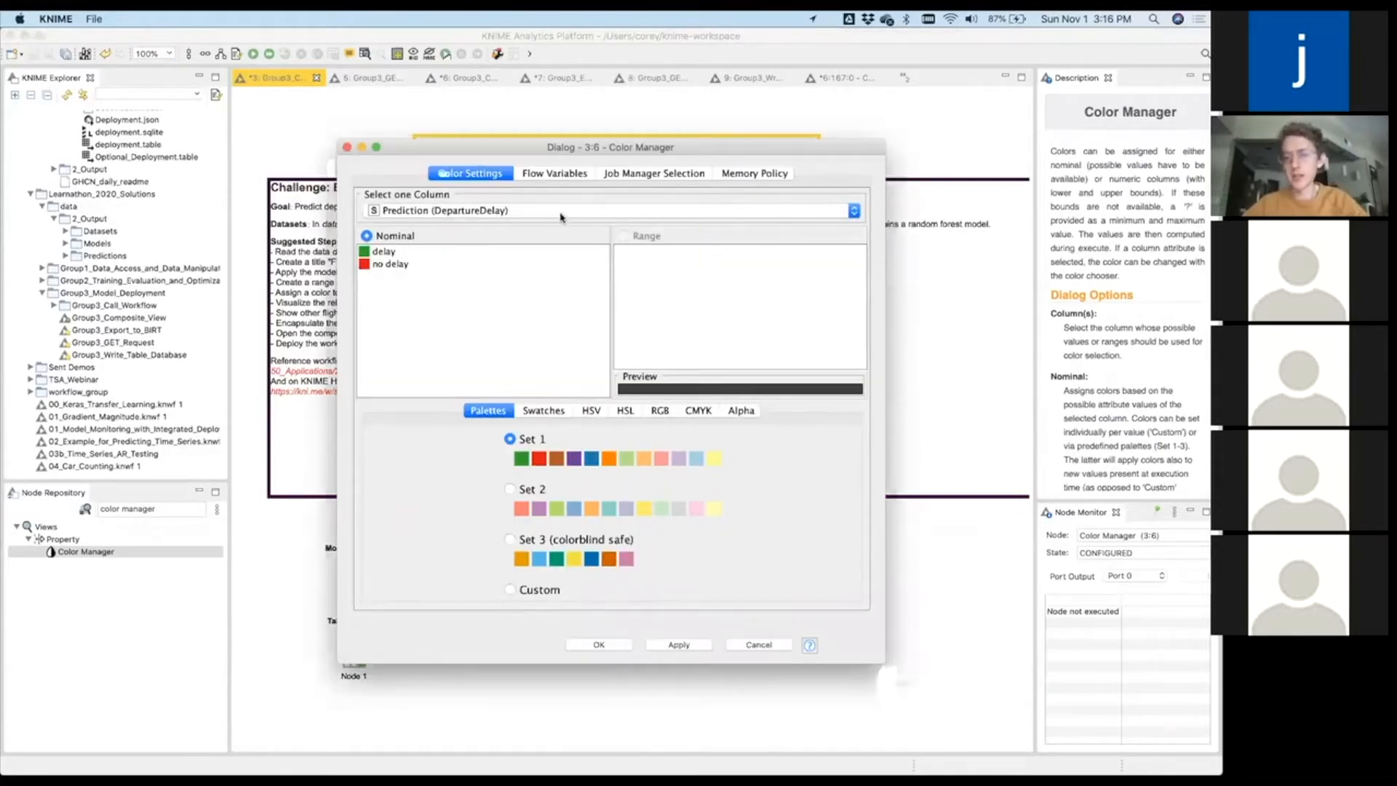
click(558, 210)
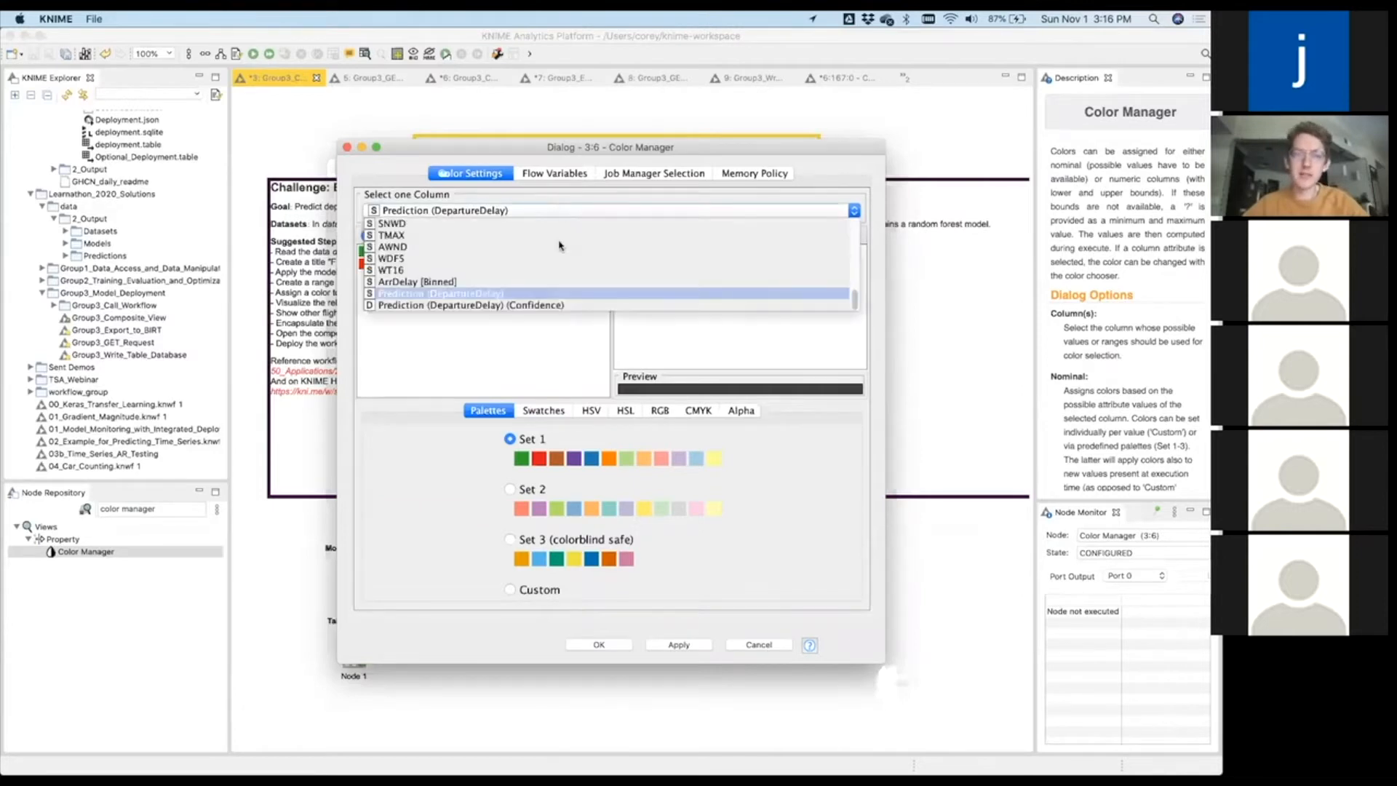
click(537, 297)
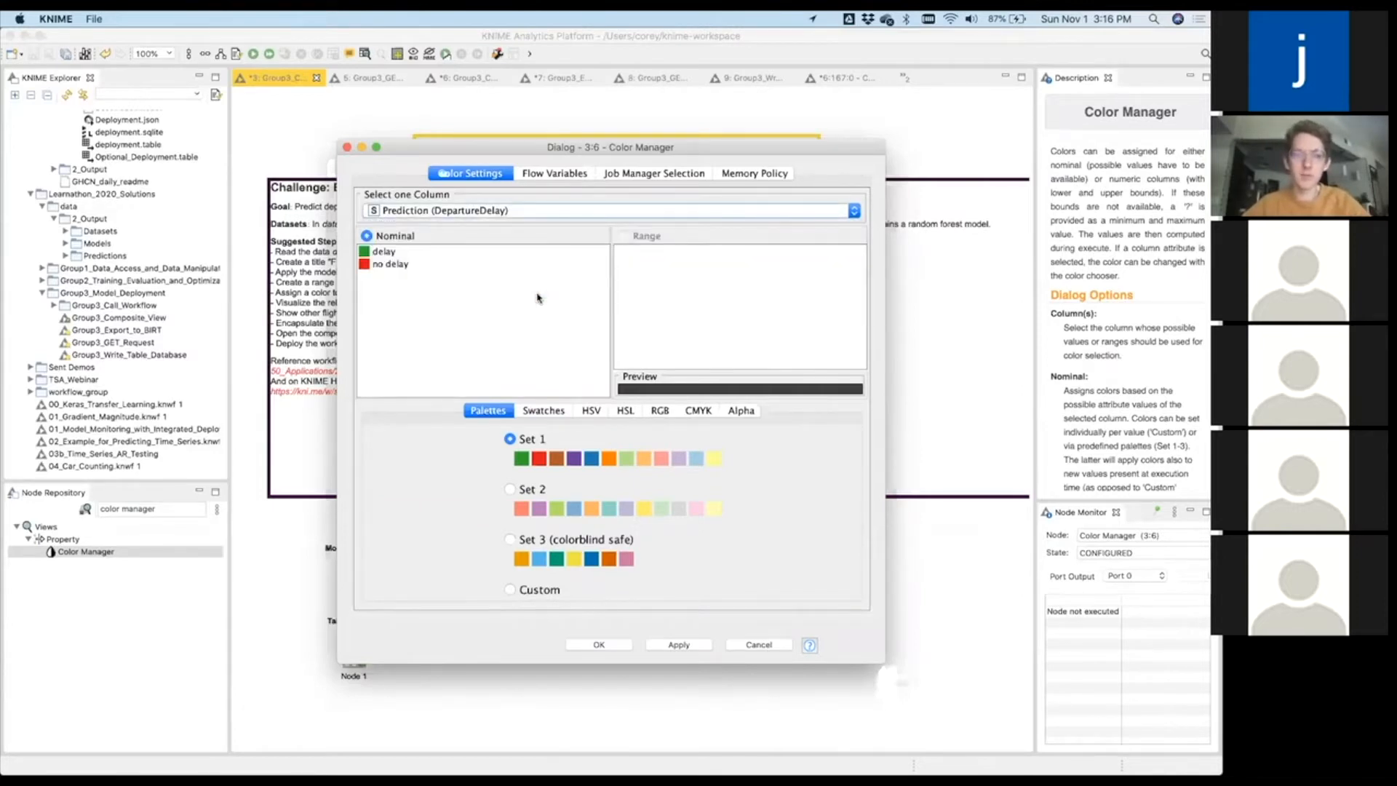
Assign red to delay and green to no delay using the Set 1 palette colors, and confirm the Color Manager's settings.
click(385, 251)
click(393, 264)
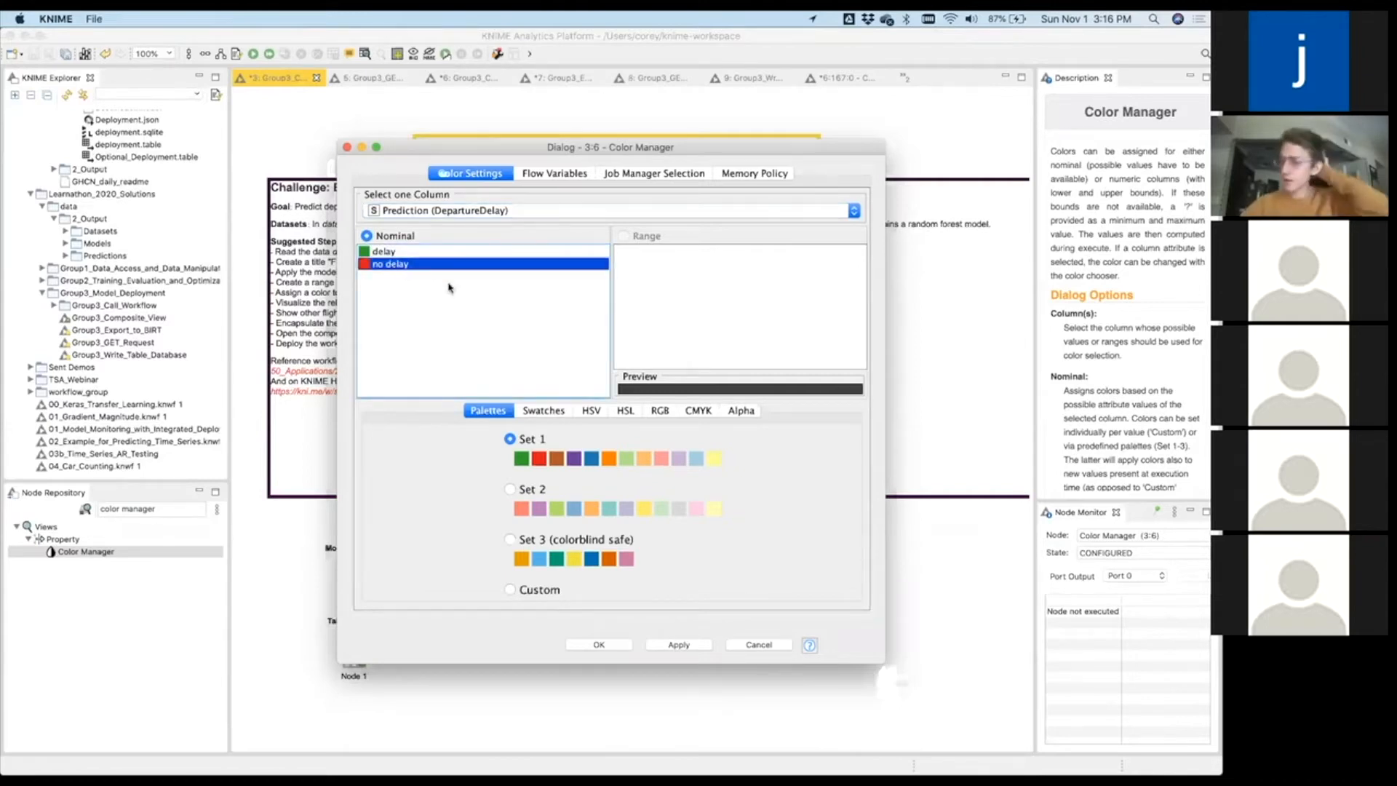
key(Up)
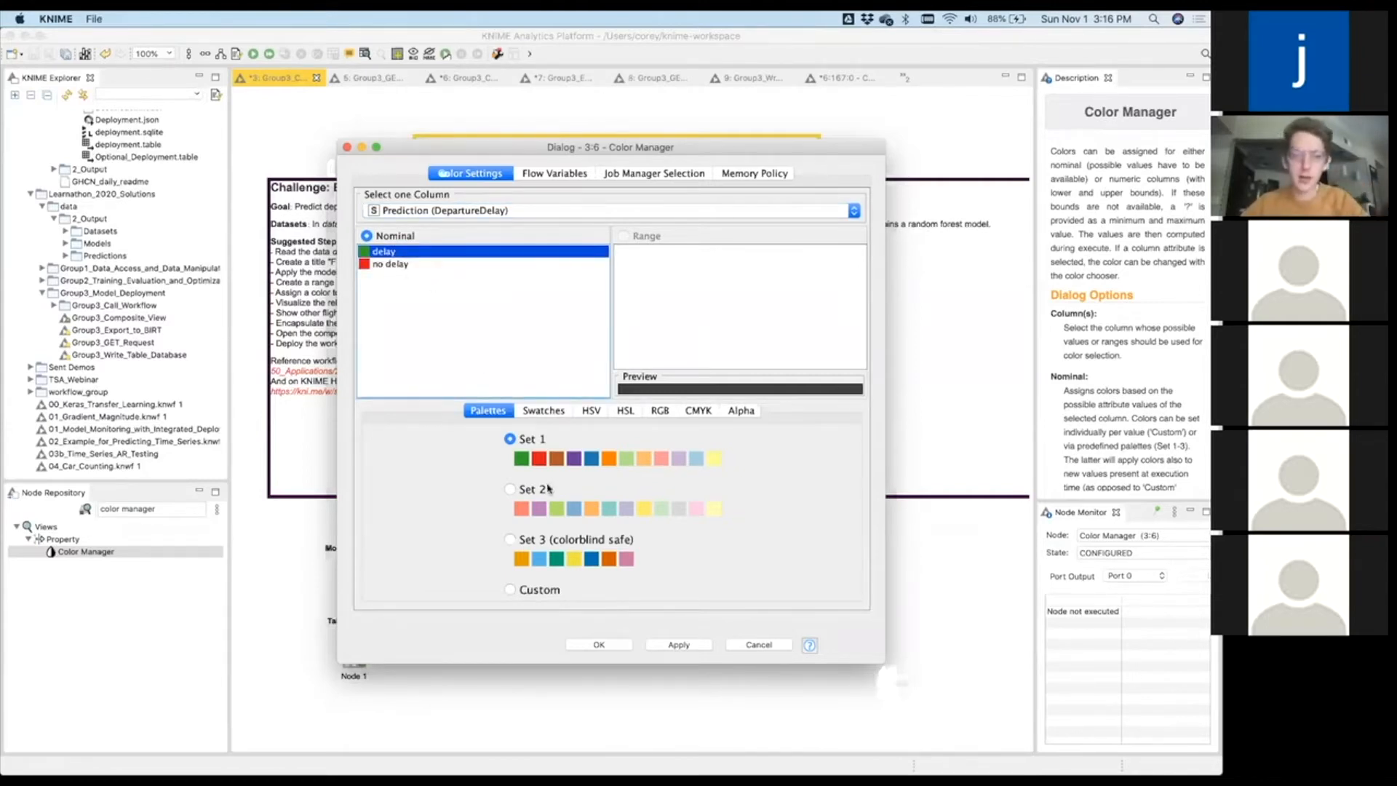
click(539, 459)
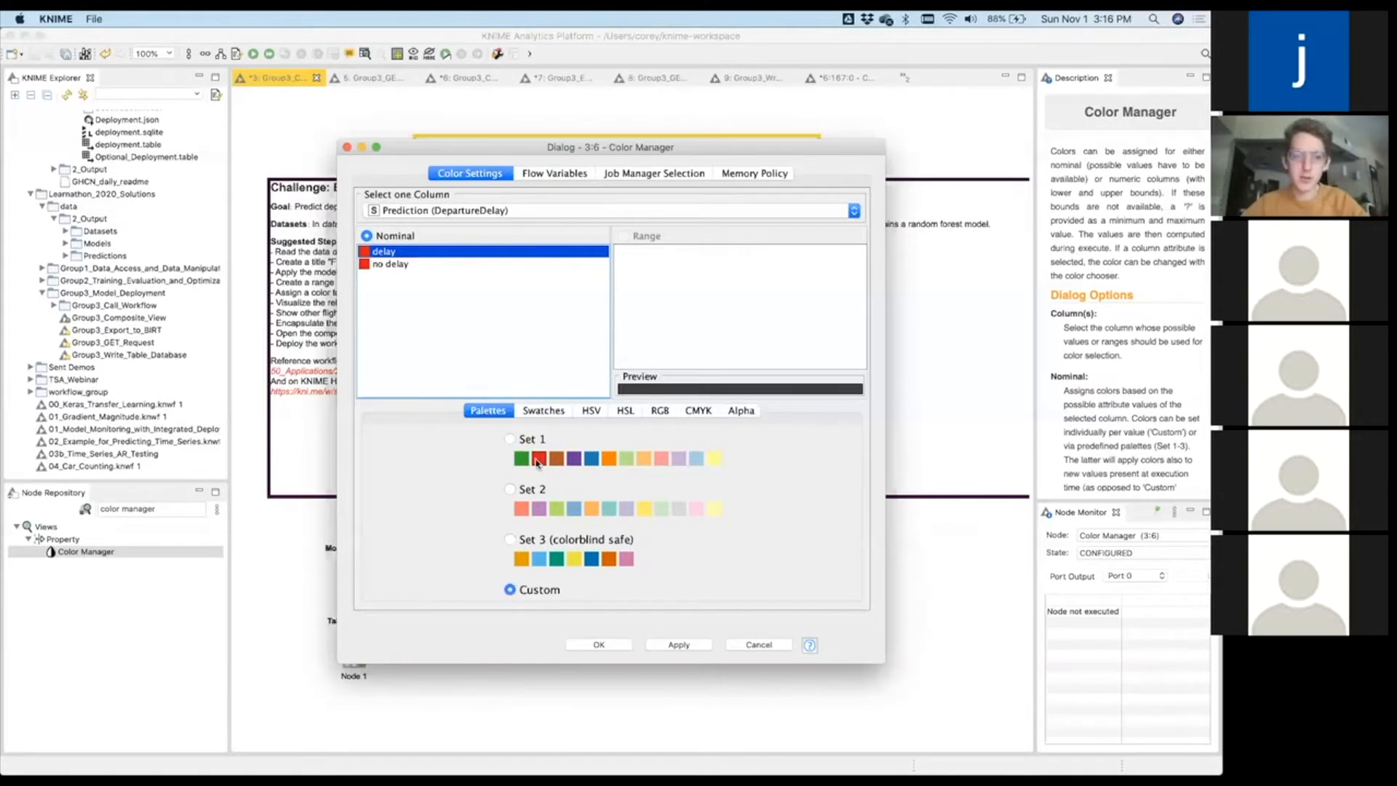
key(Down)
click(521, 461)
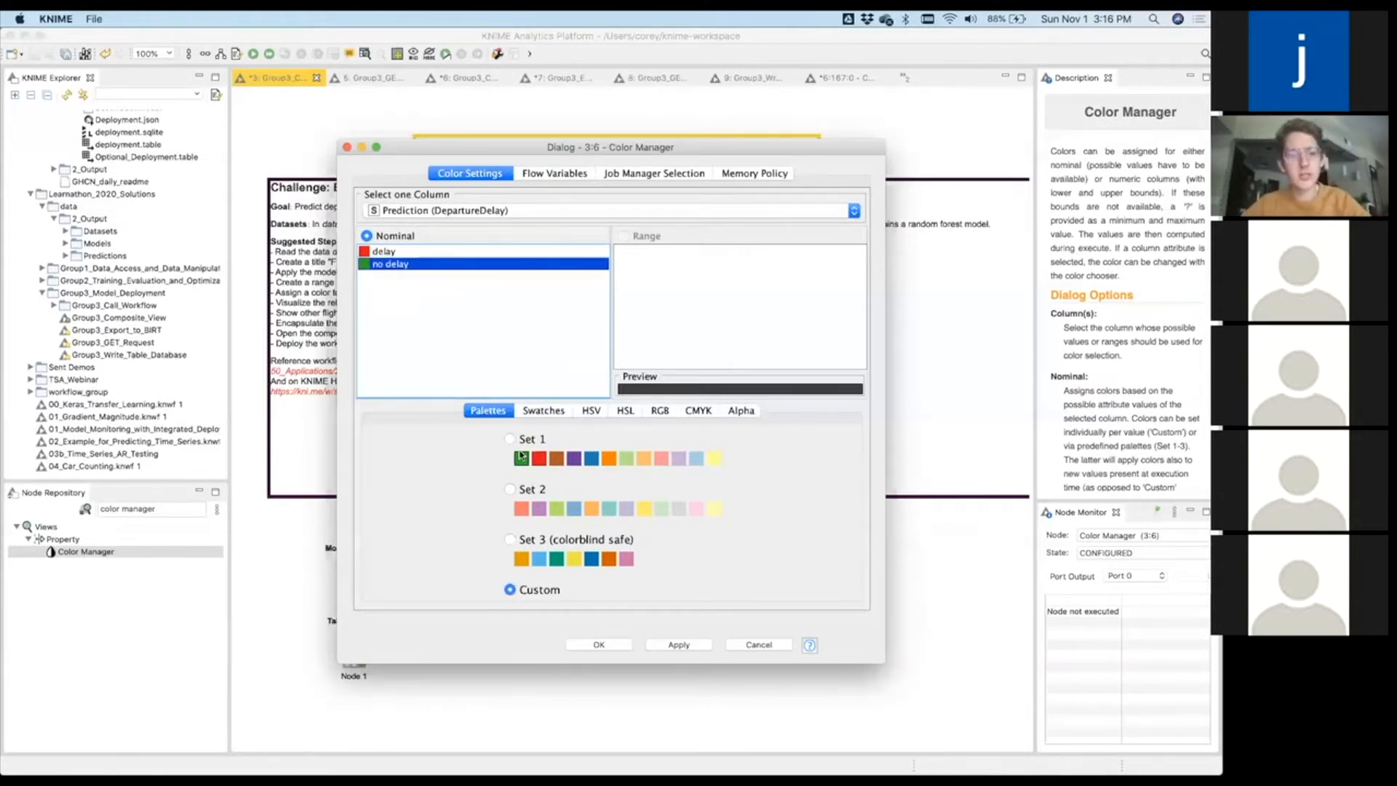
click(543, 410)
click(591, 410)
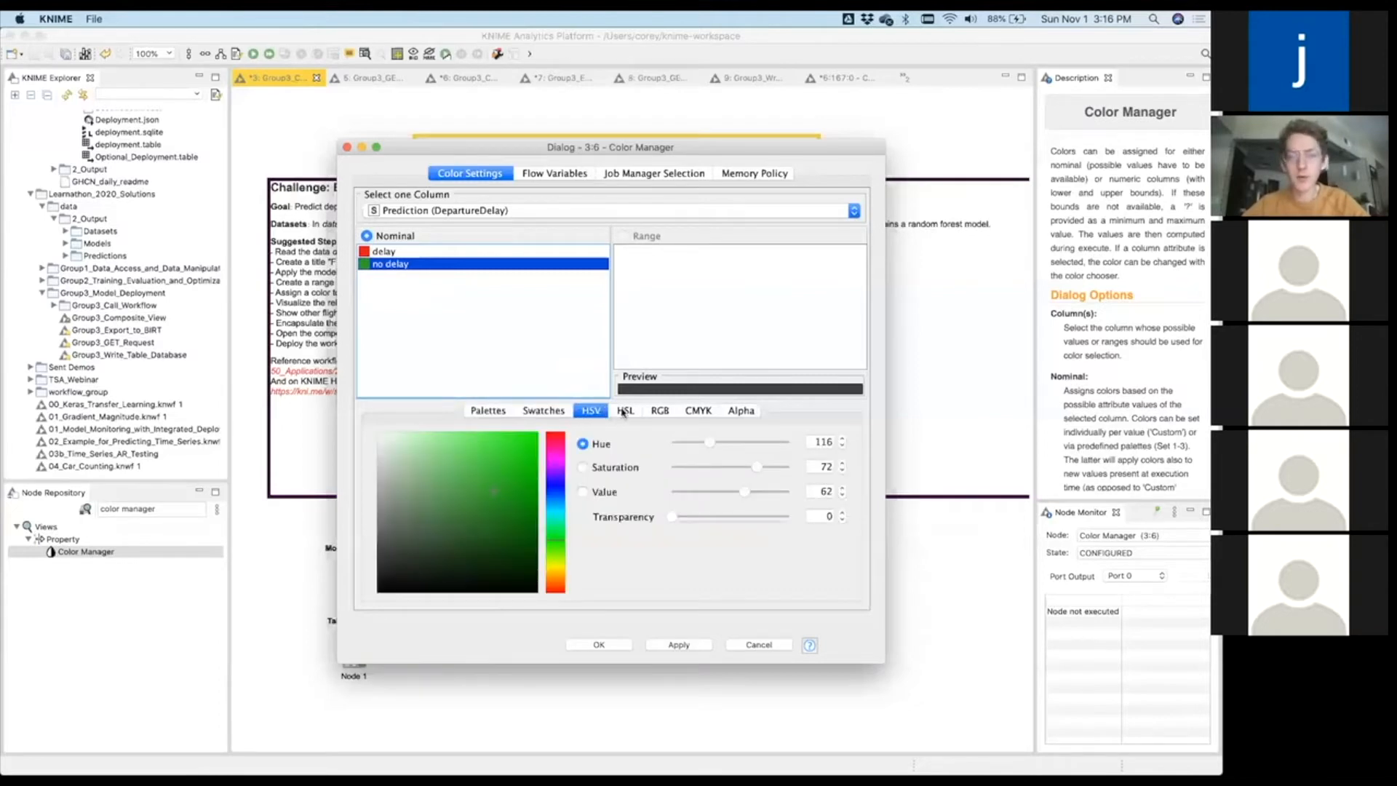
click(623, 411)
click(483, 411)
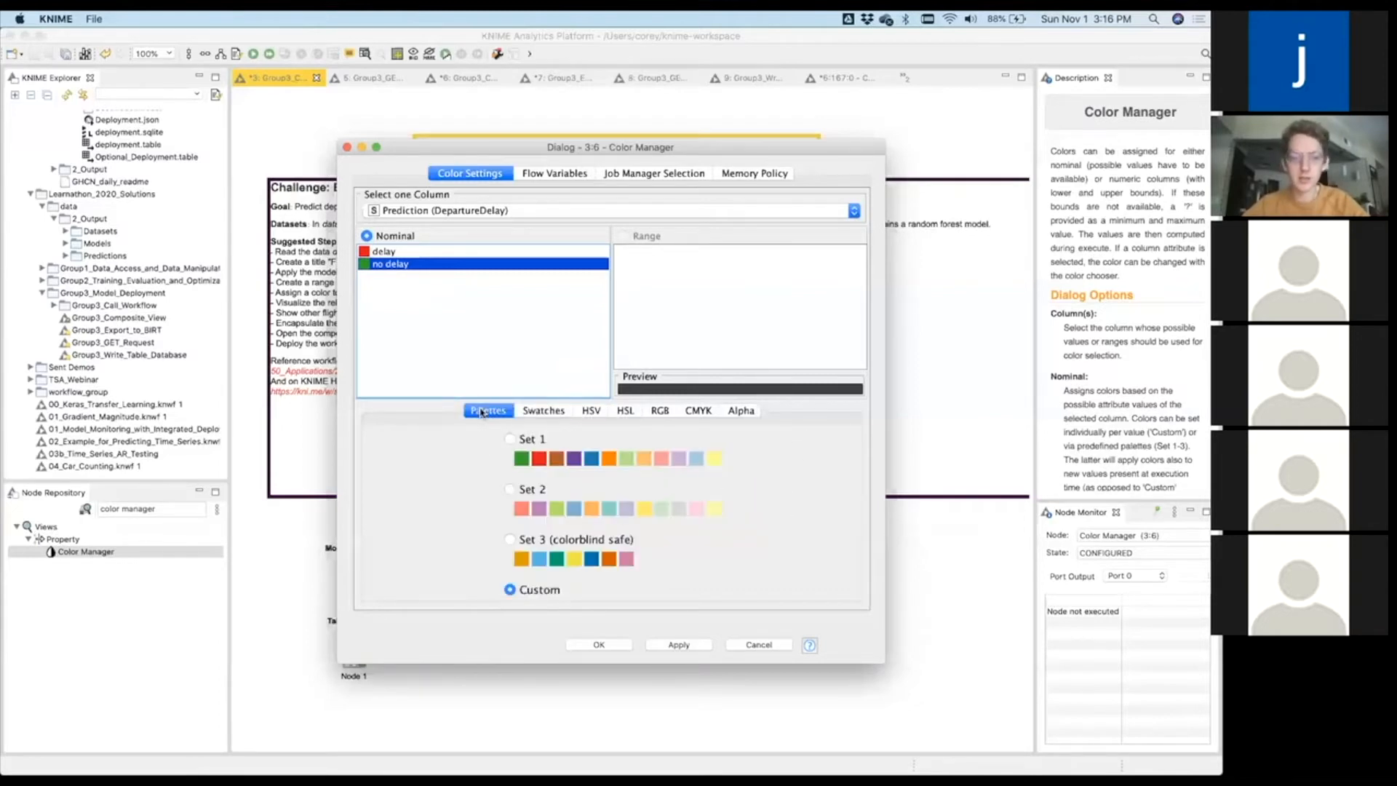
click(595, 644)
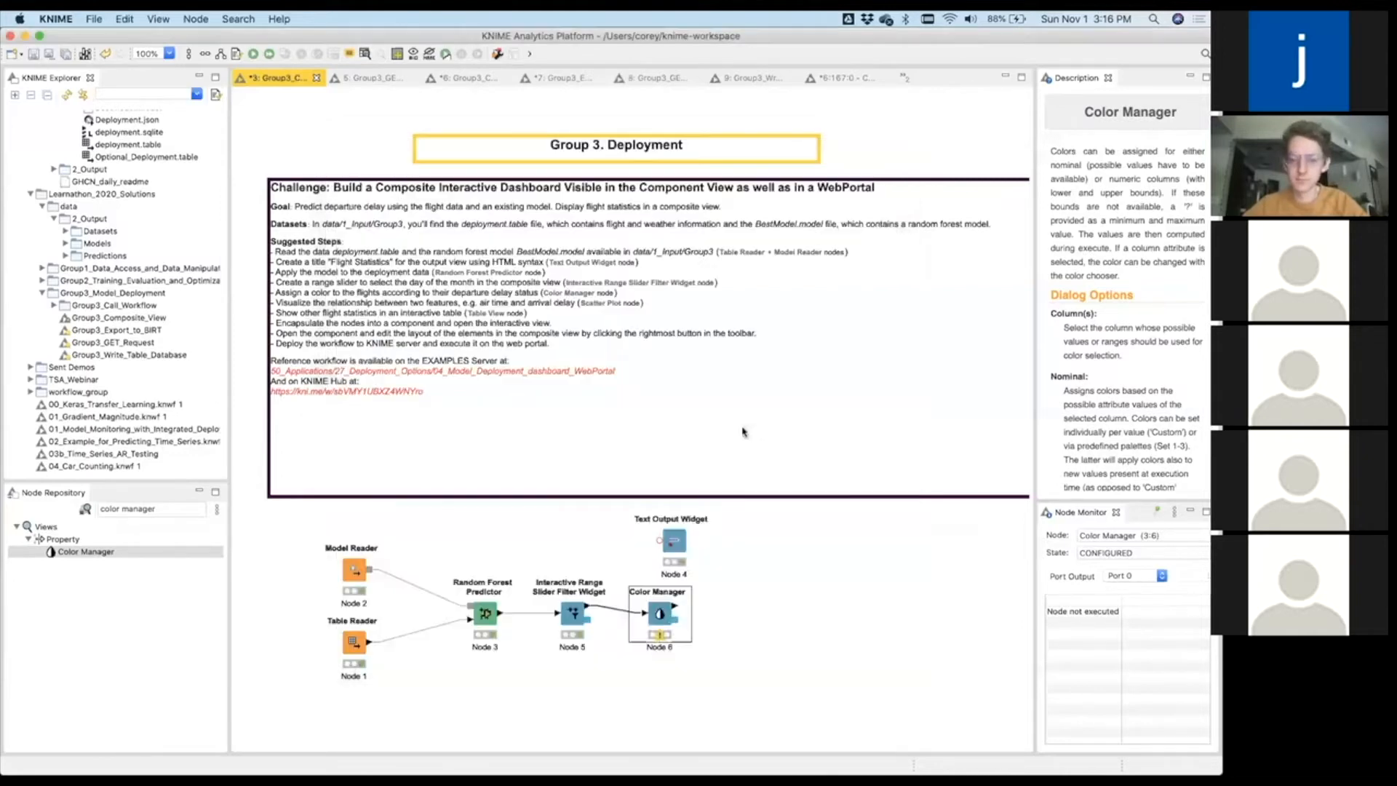
Execute the Color Manager and open its output table to check the row colors.
right_click(654, 615)
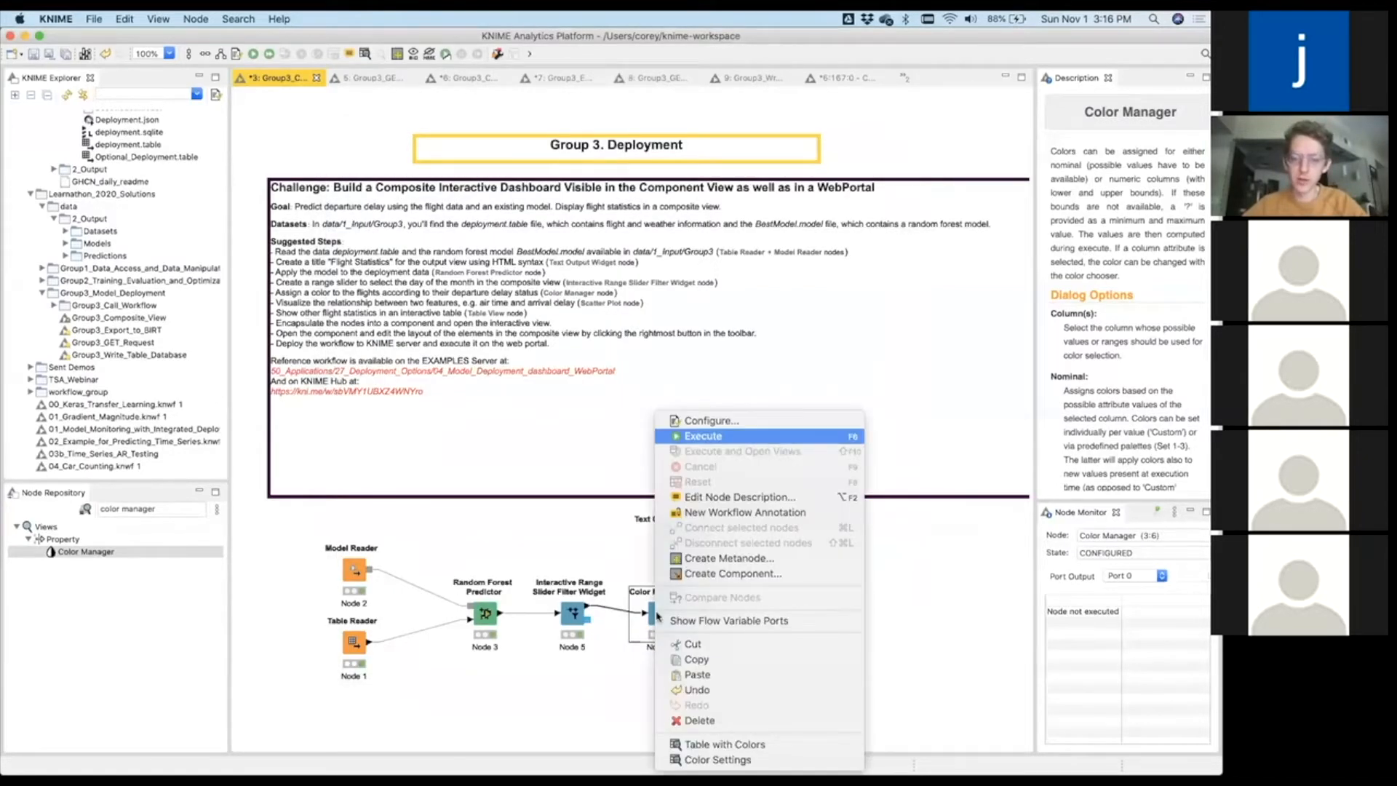
key(Return)
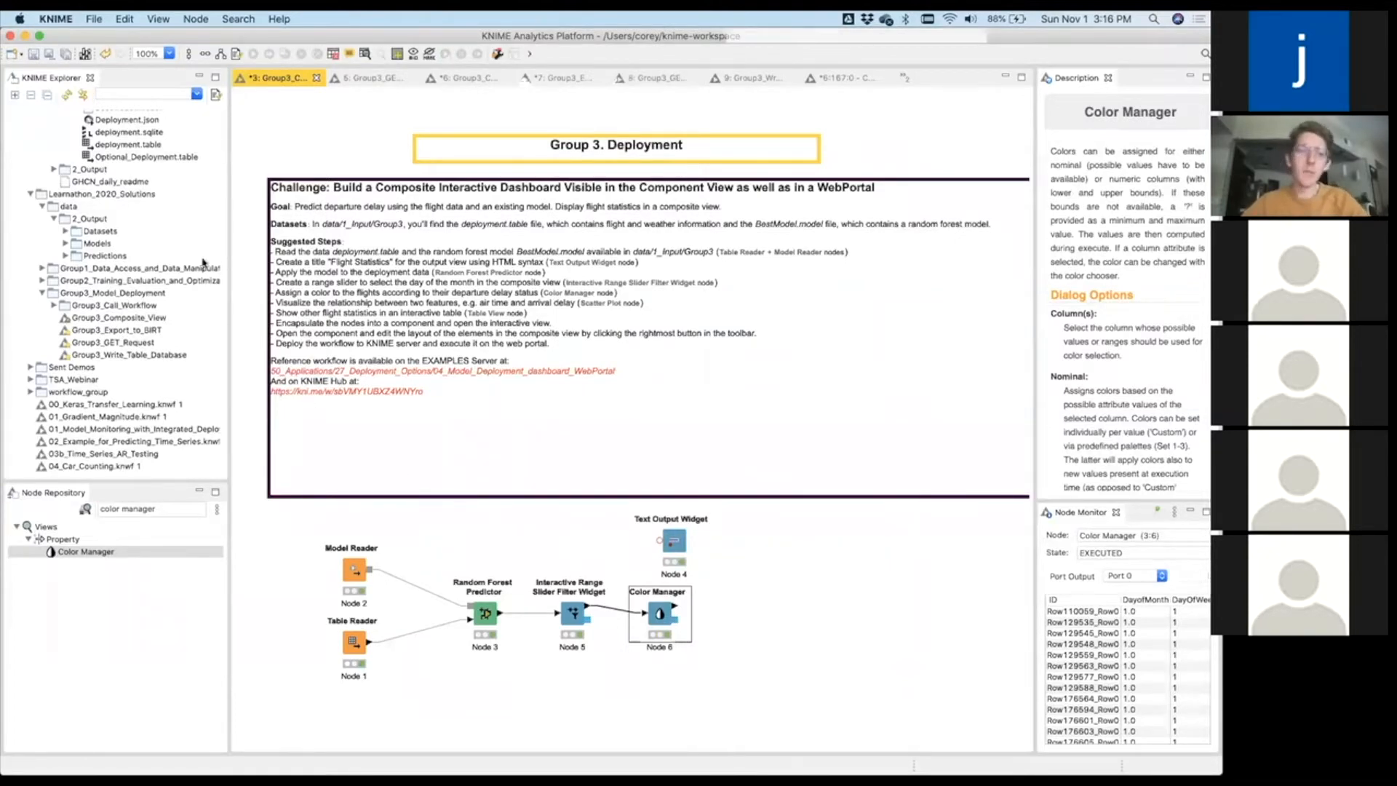
key(shift+F6)
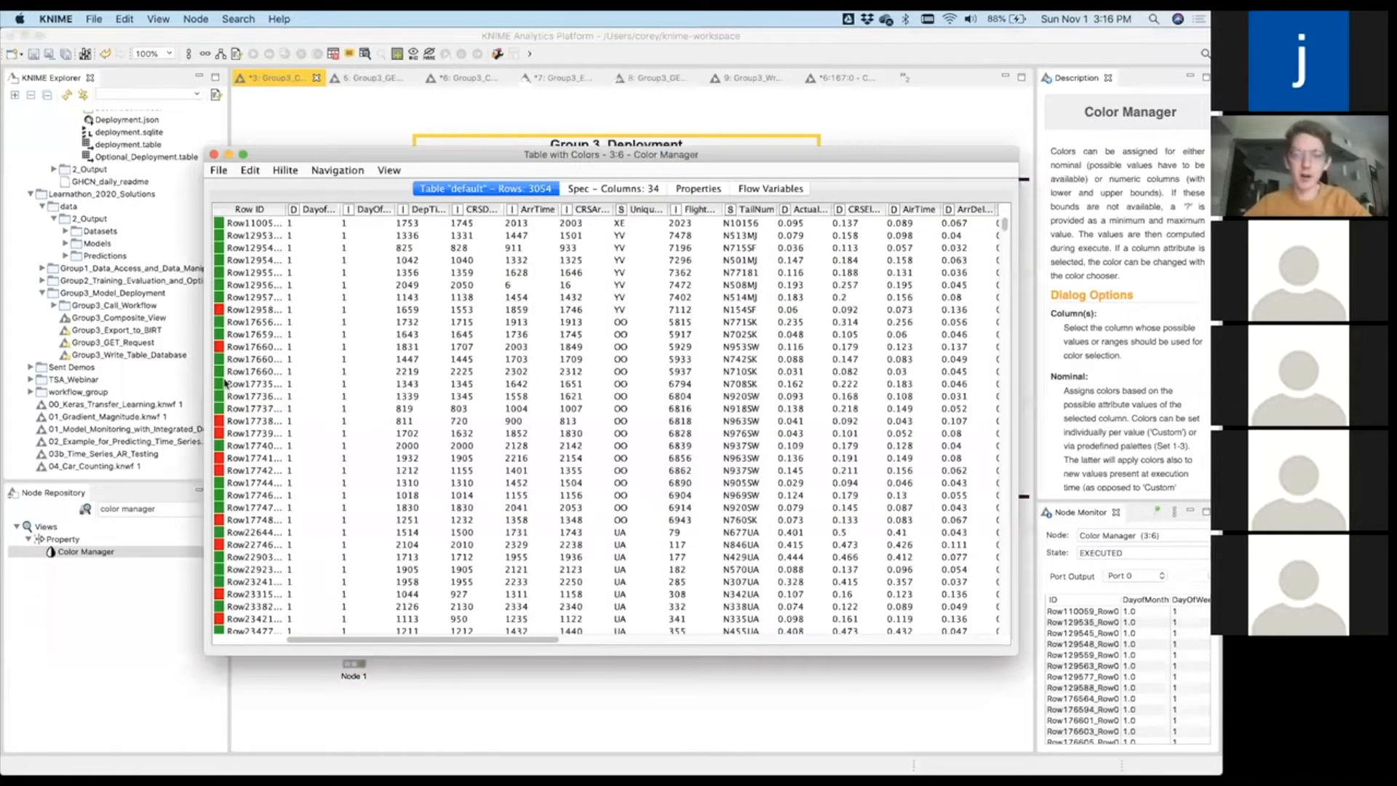
Examine the red and green row colors in the Color Manager's output table, and close the table.
scroll(226, 380, down, 10)
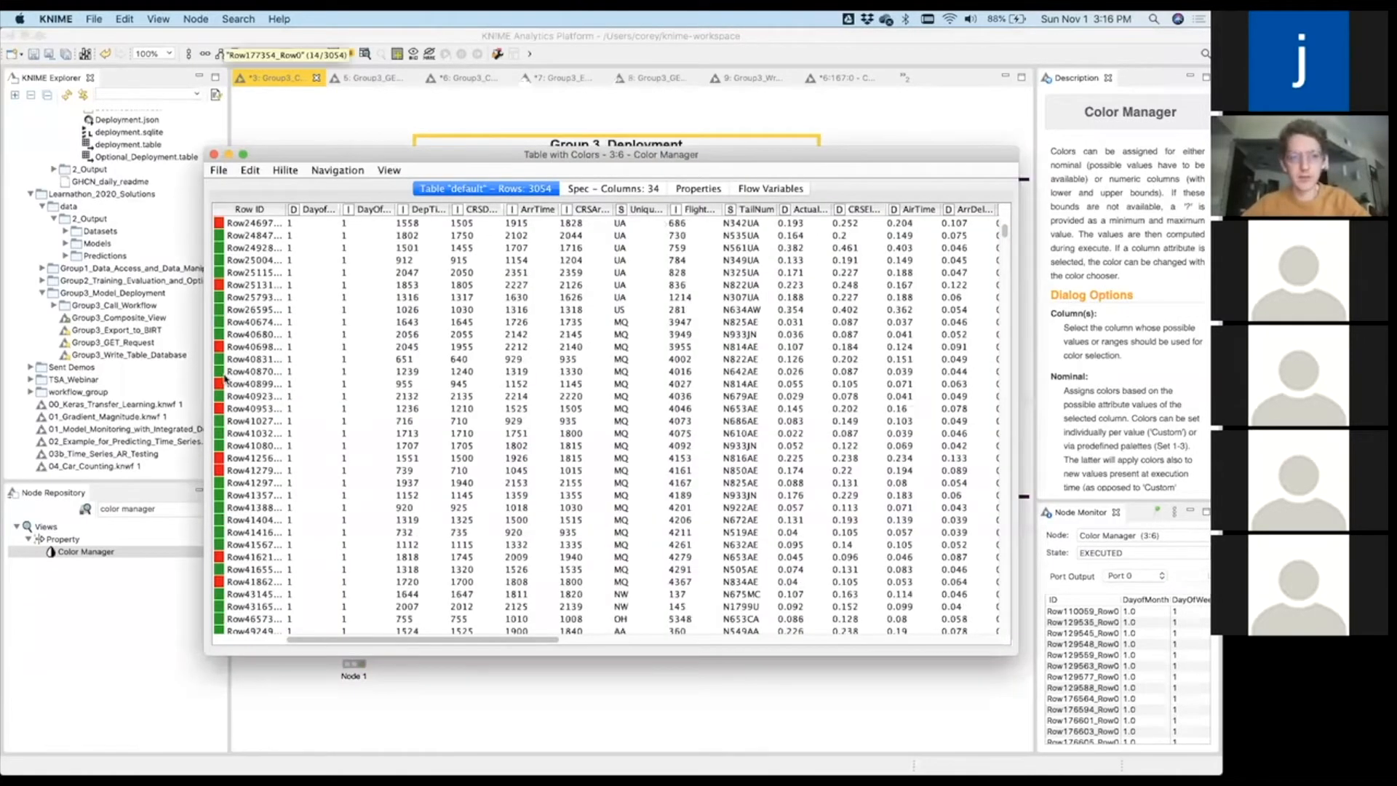
scroll(225, 379, up, 10)
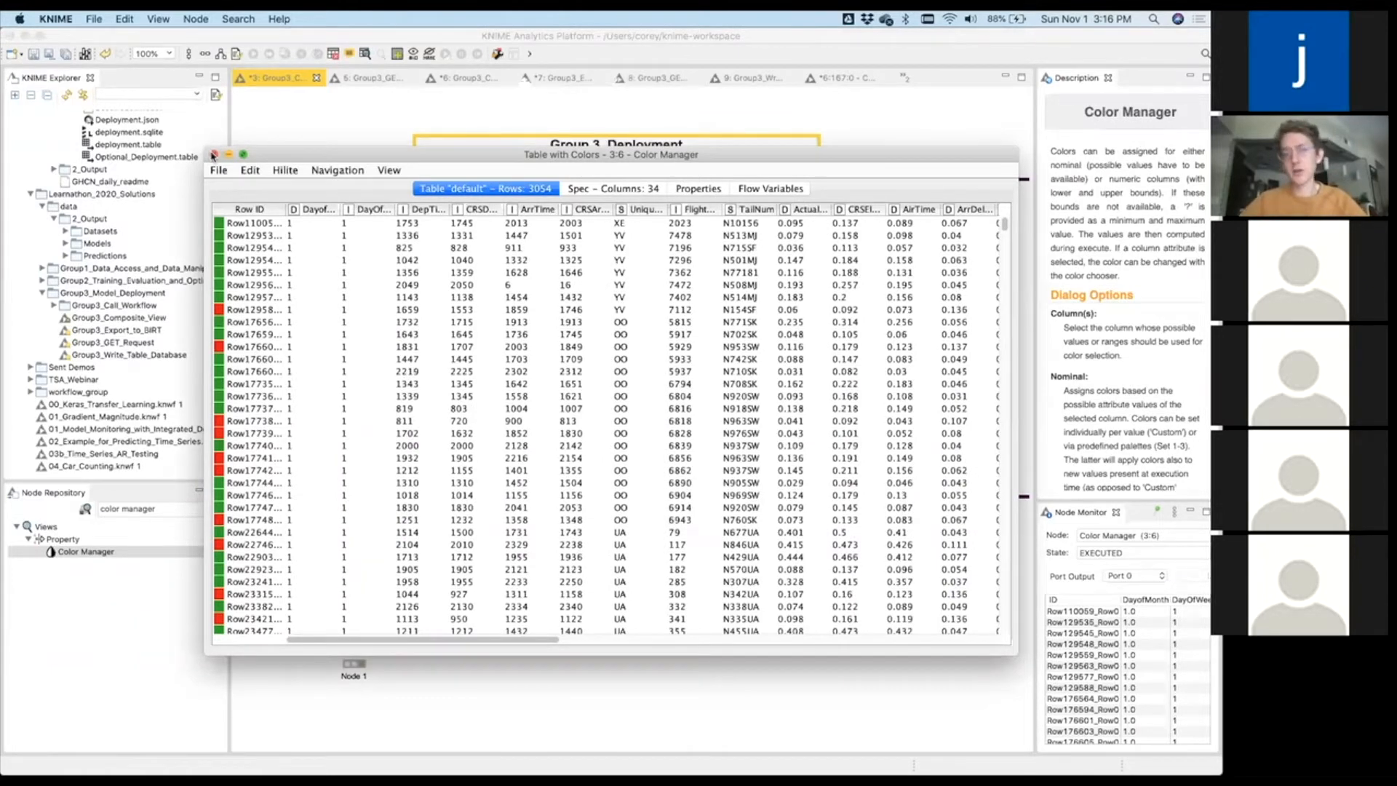
click(213, 155)
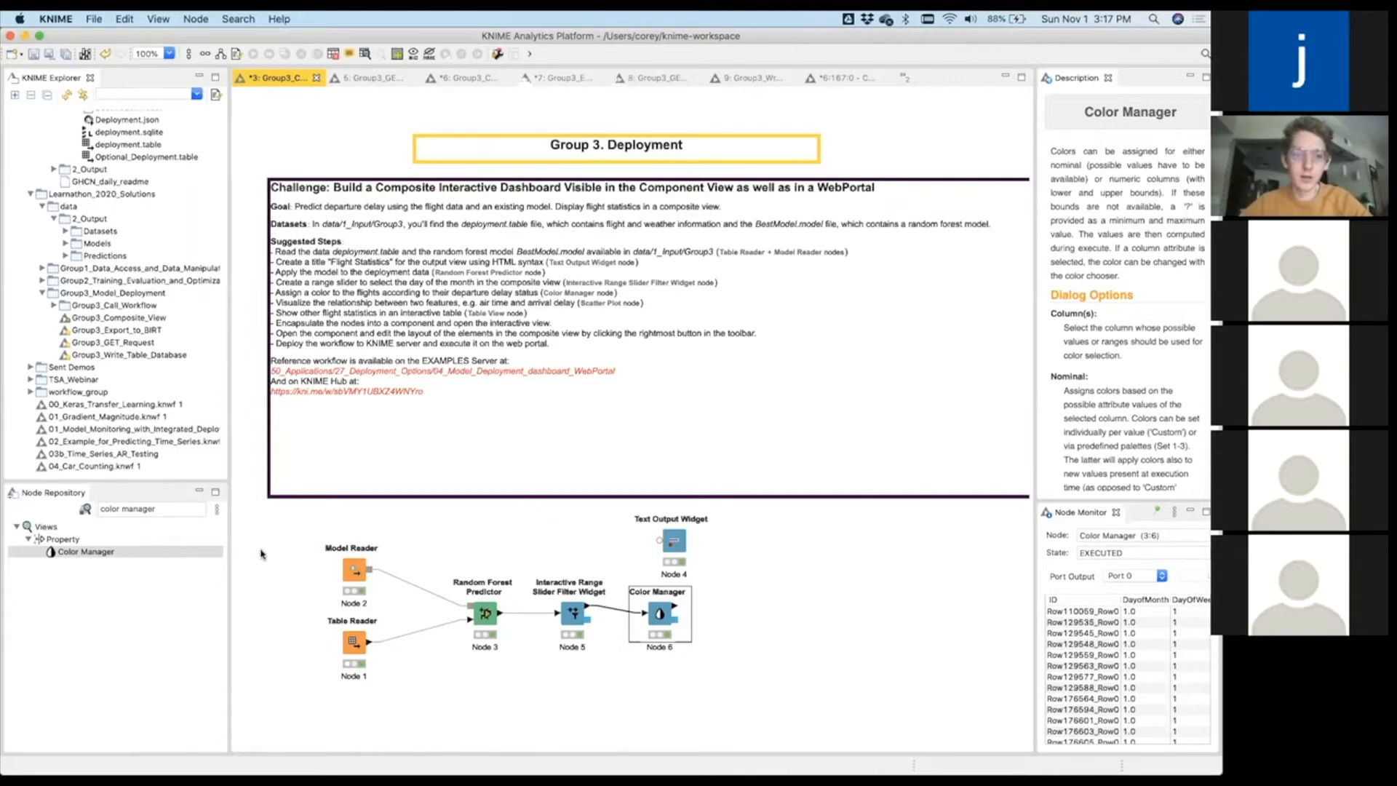
Search the node repository for scatter and add the JavaScript Scatter Plot node connected to the Color Manager's output.
click(156, 507)
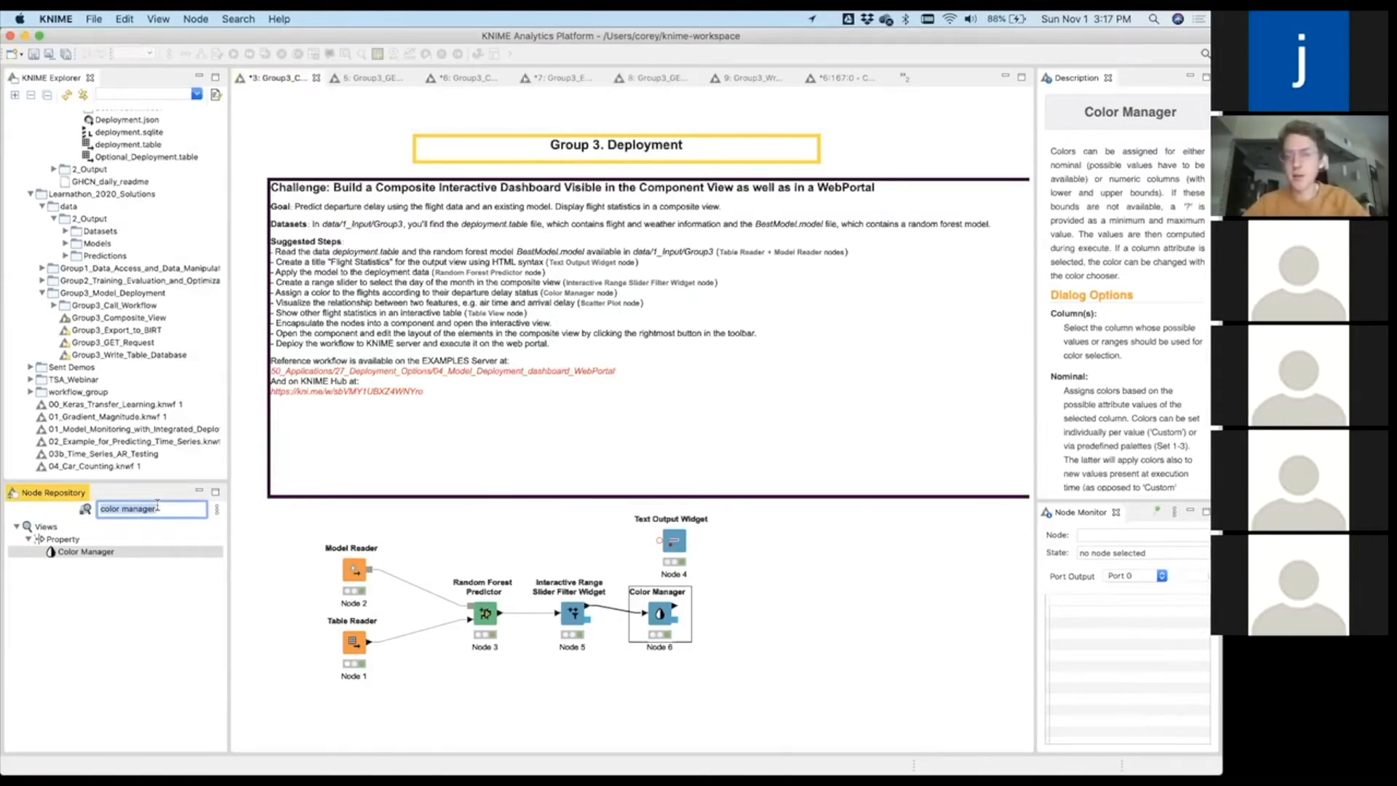
text(scatter)
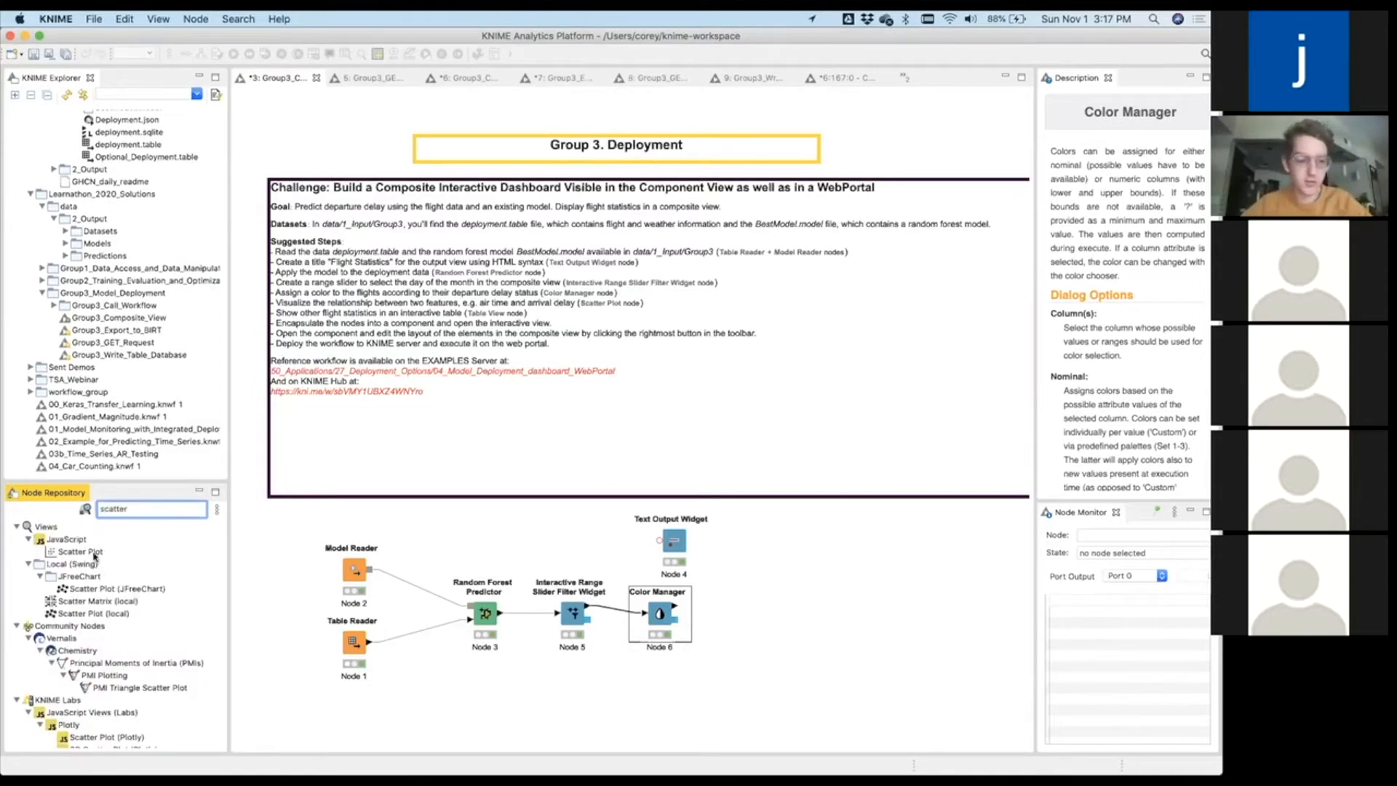
click(93, 553)
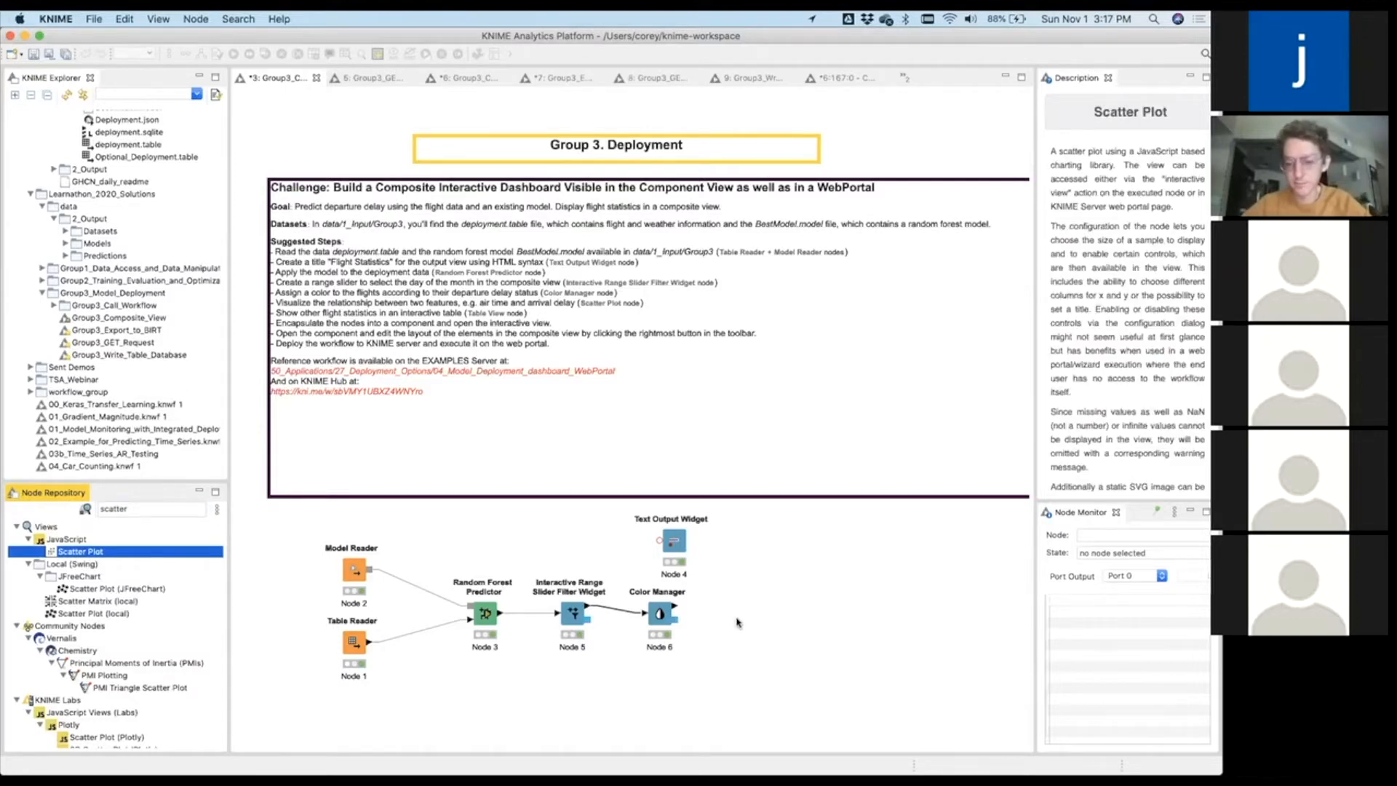
key(Return)
Open the Scatter Plot's configuration and choose AirTime as the x-axis column.
key(F6)
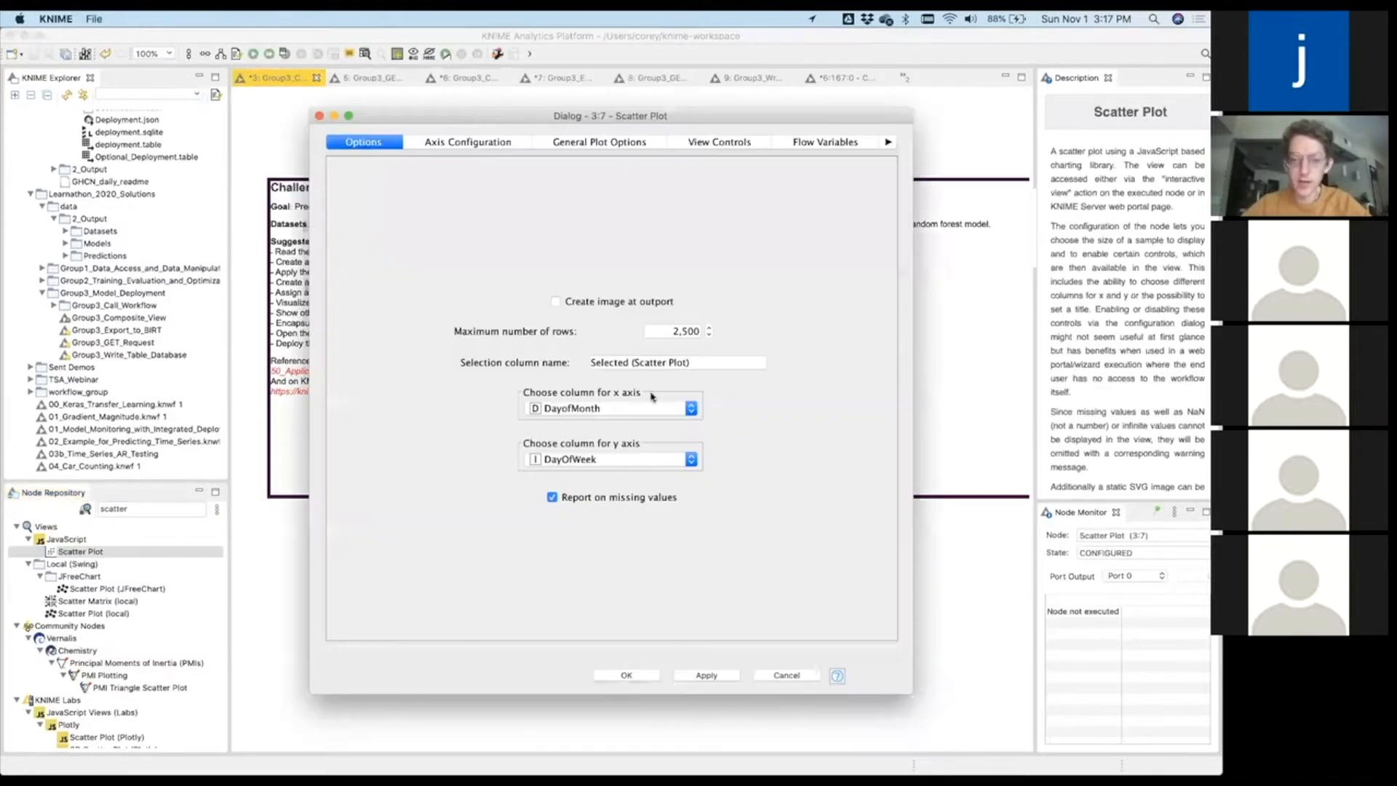
click(647, 411)
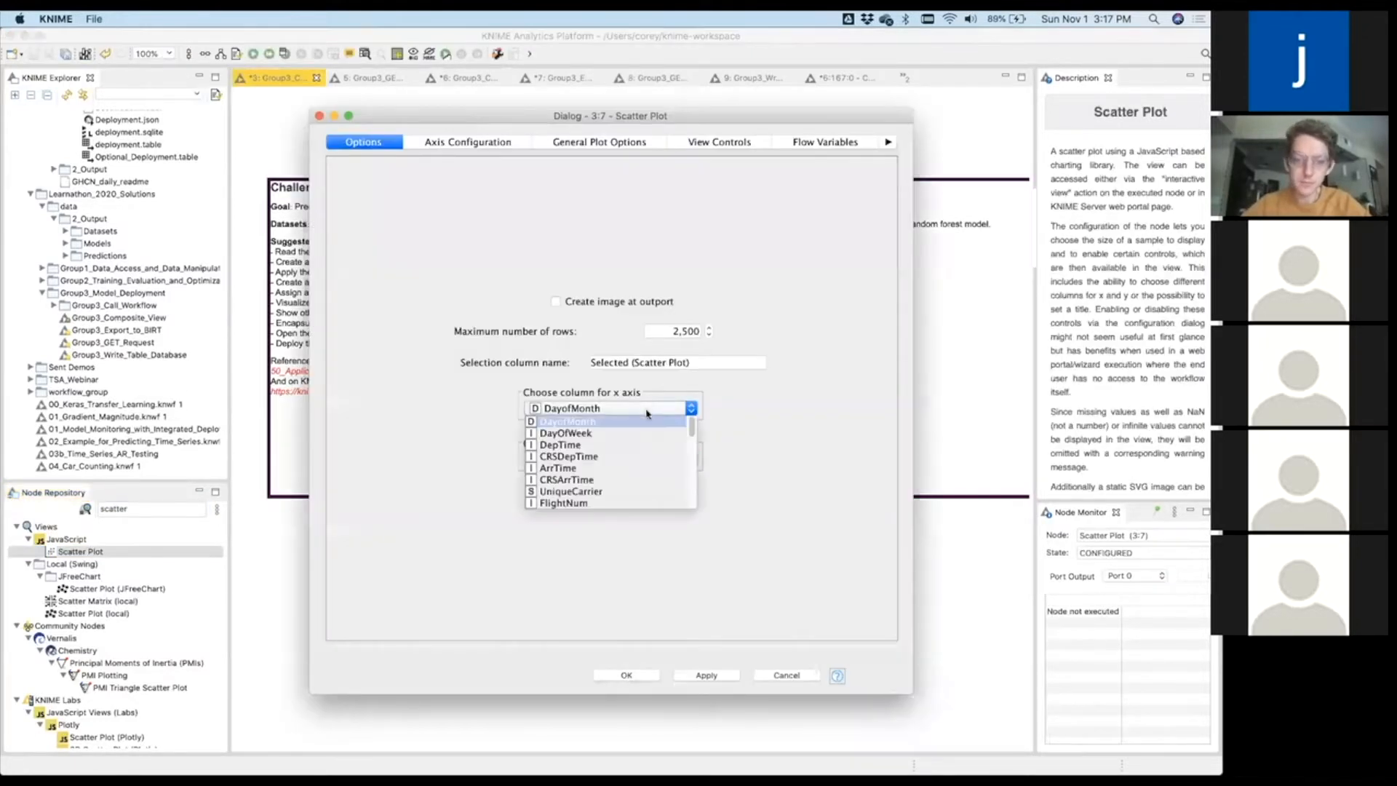
click(640, 468)
click(642, 462)
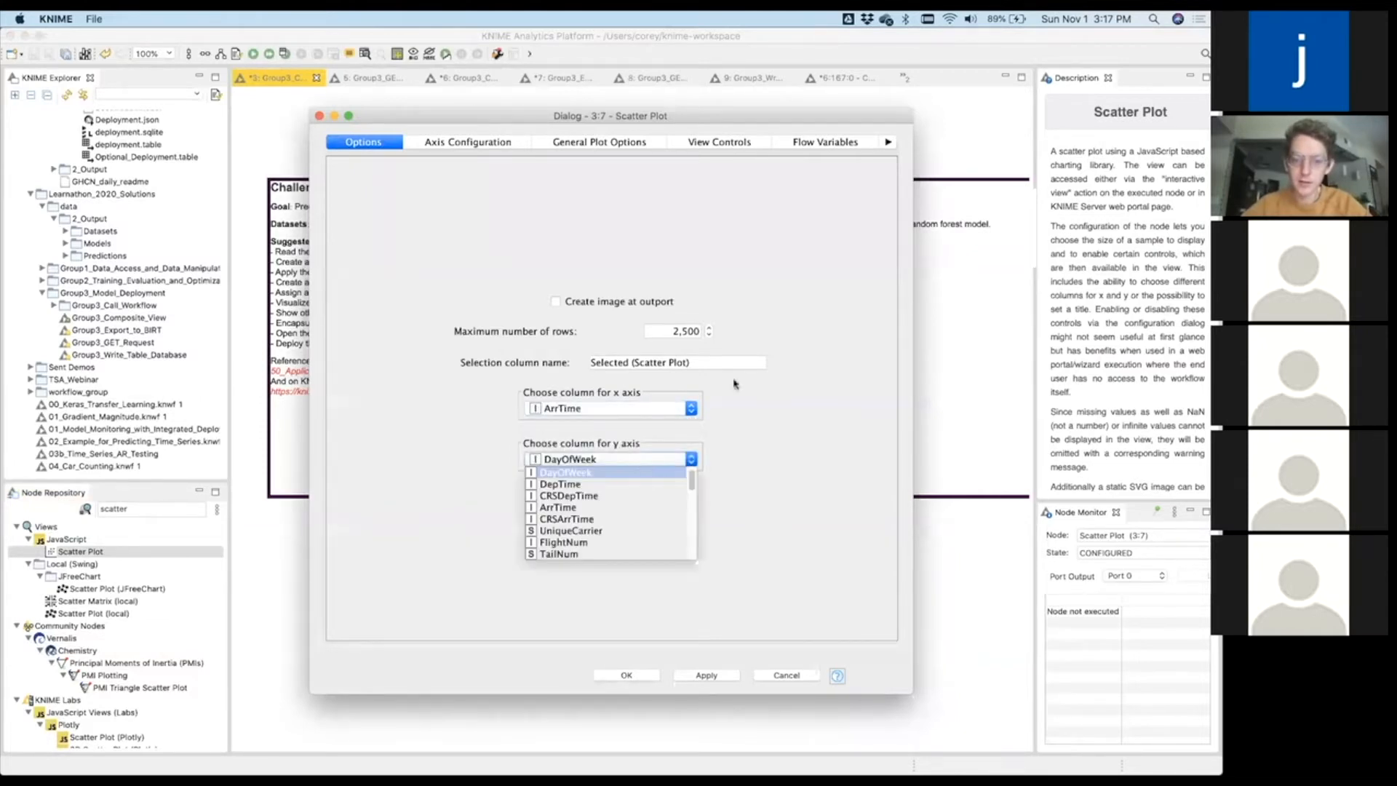
drag(758, 124, 755, 443)
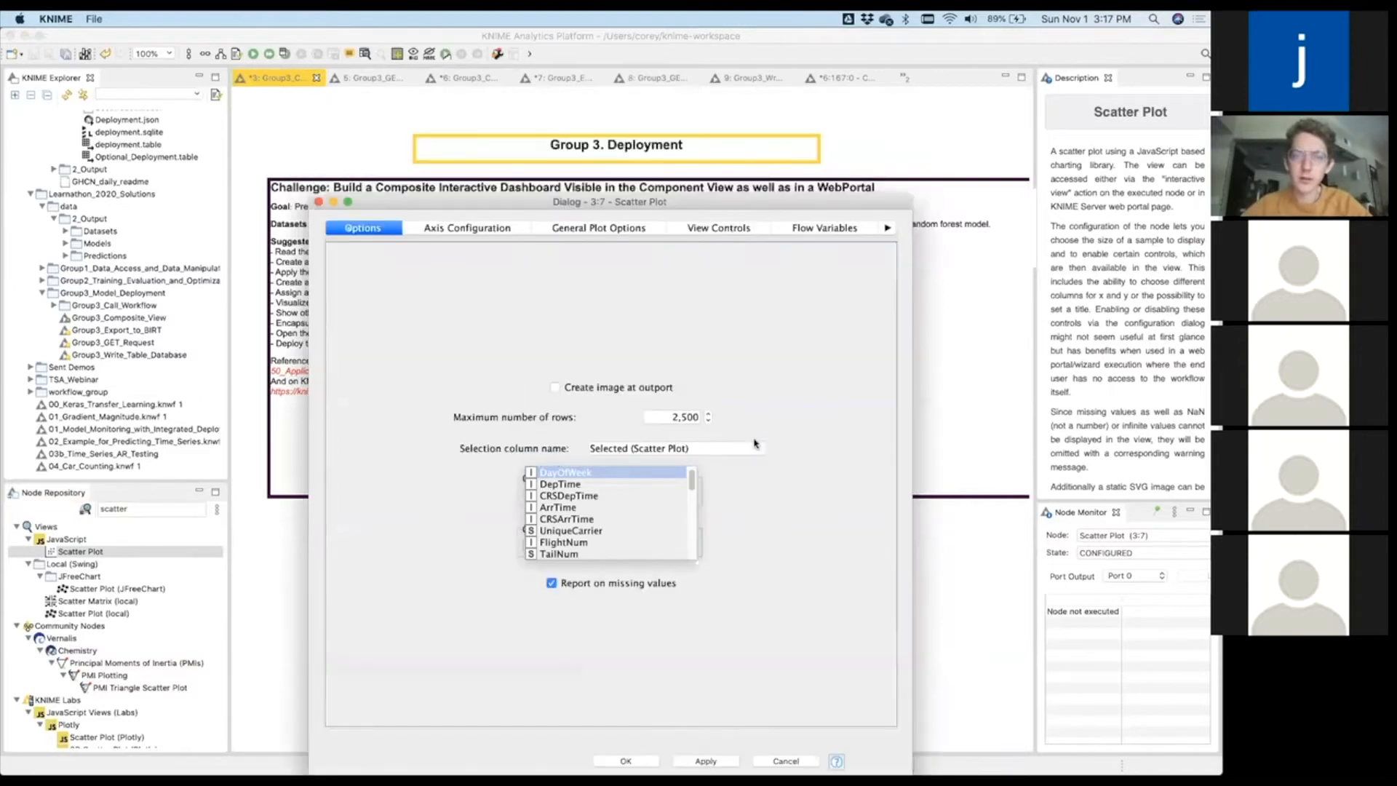
drag(755, 444, 841, 196)
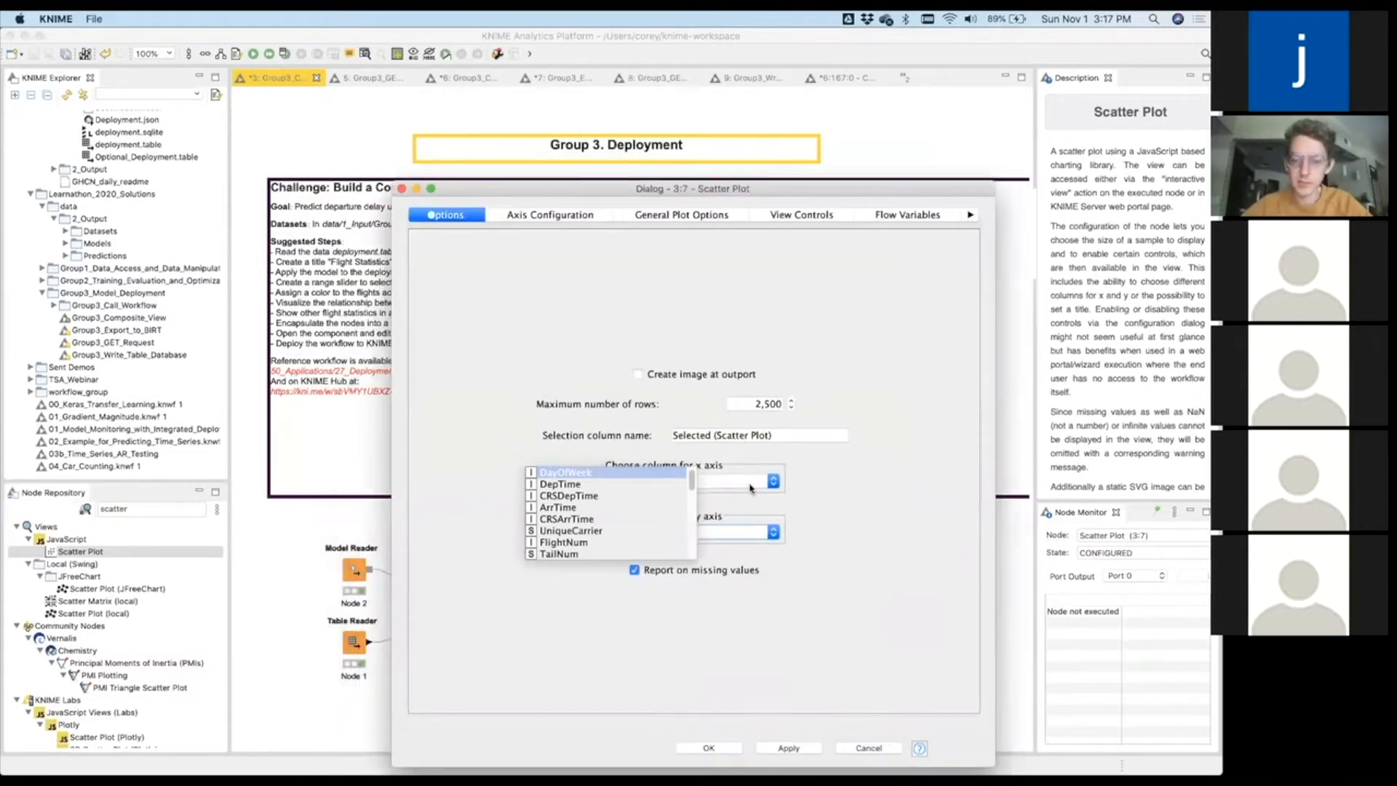
click(735, 481)
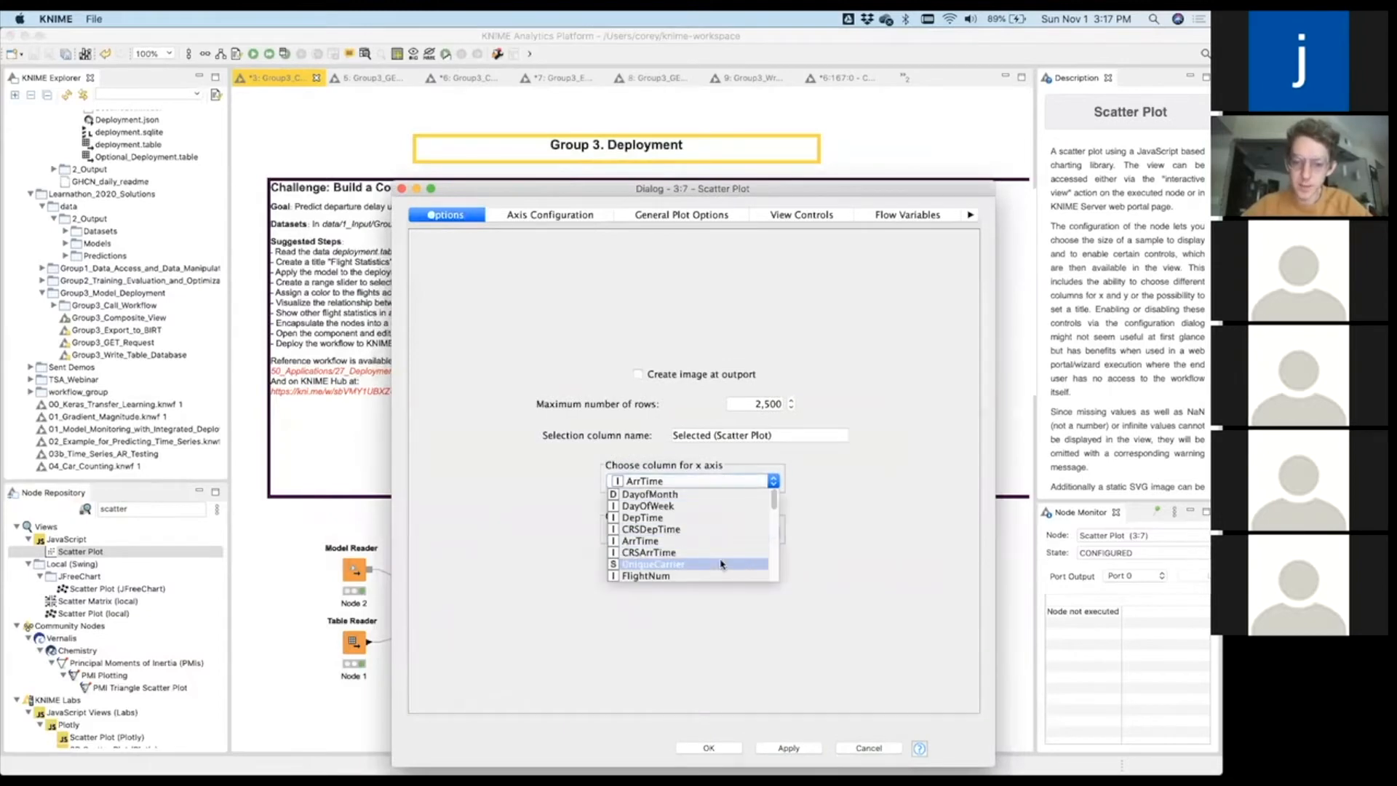
scroll(720, 563, down, 4)
click(705, 536)
Choose ArrDelay as the Scatter Plot's y-axis column and confirm the settings.
click(704, 532)
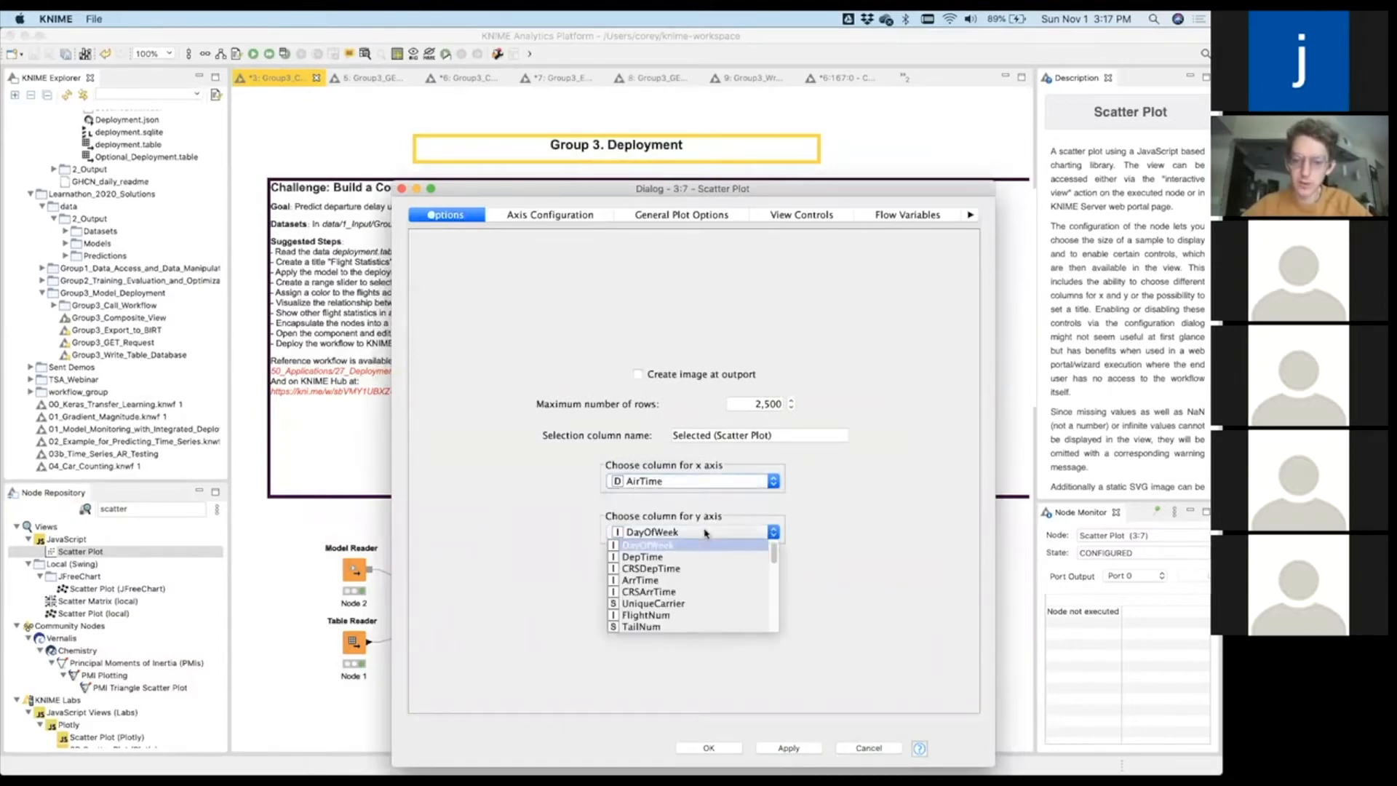
scroll(703, 593, down, 3)
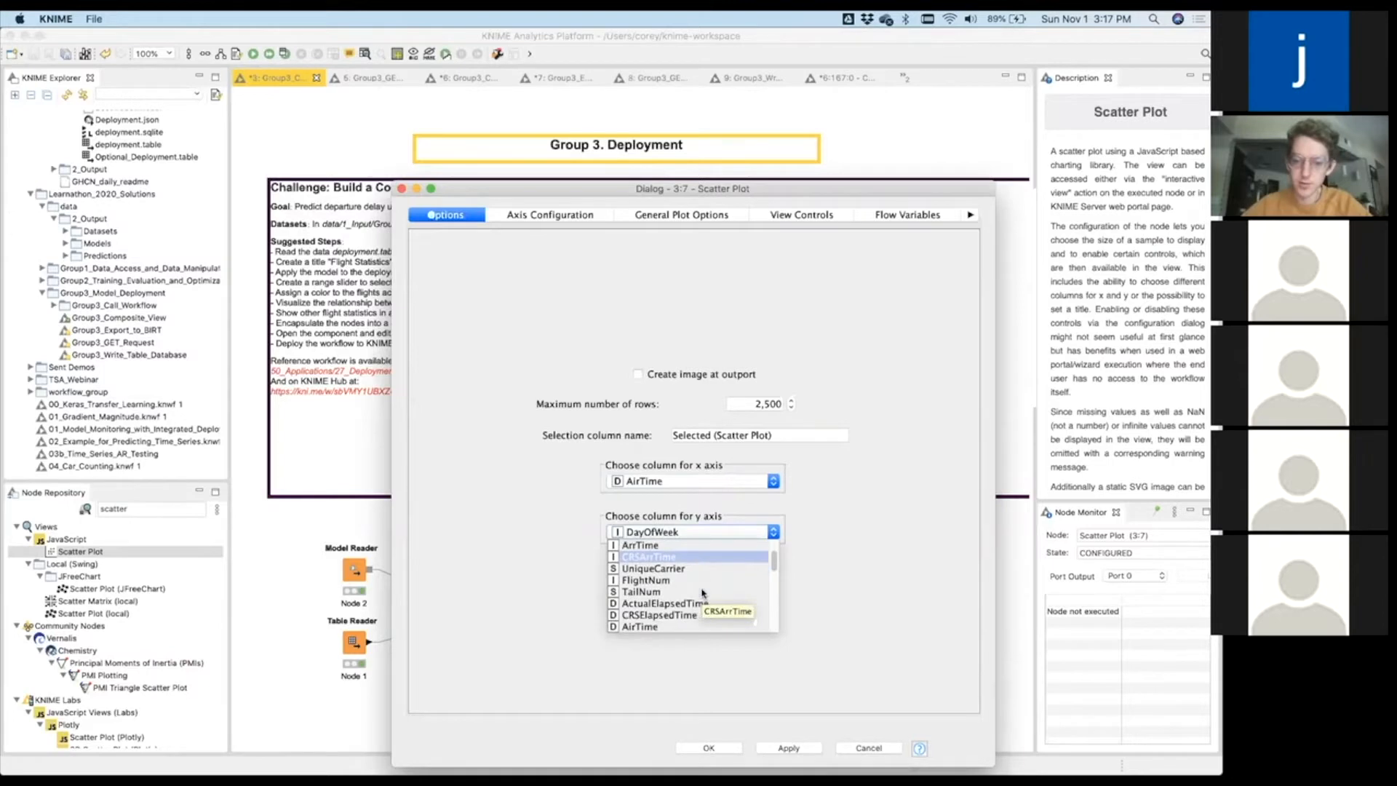
scroll(702, 593, down, 5)
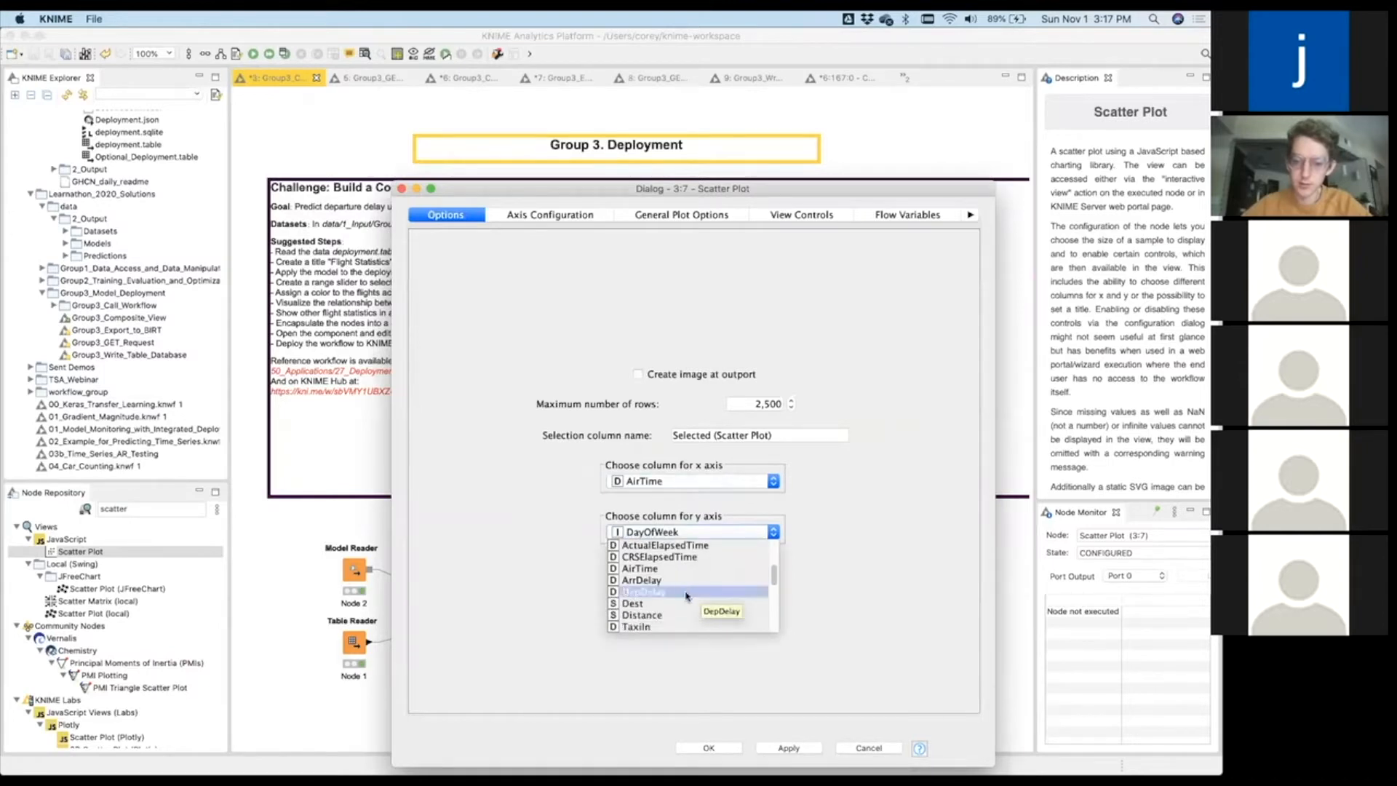
click(687, 593)
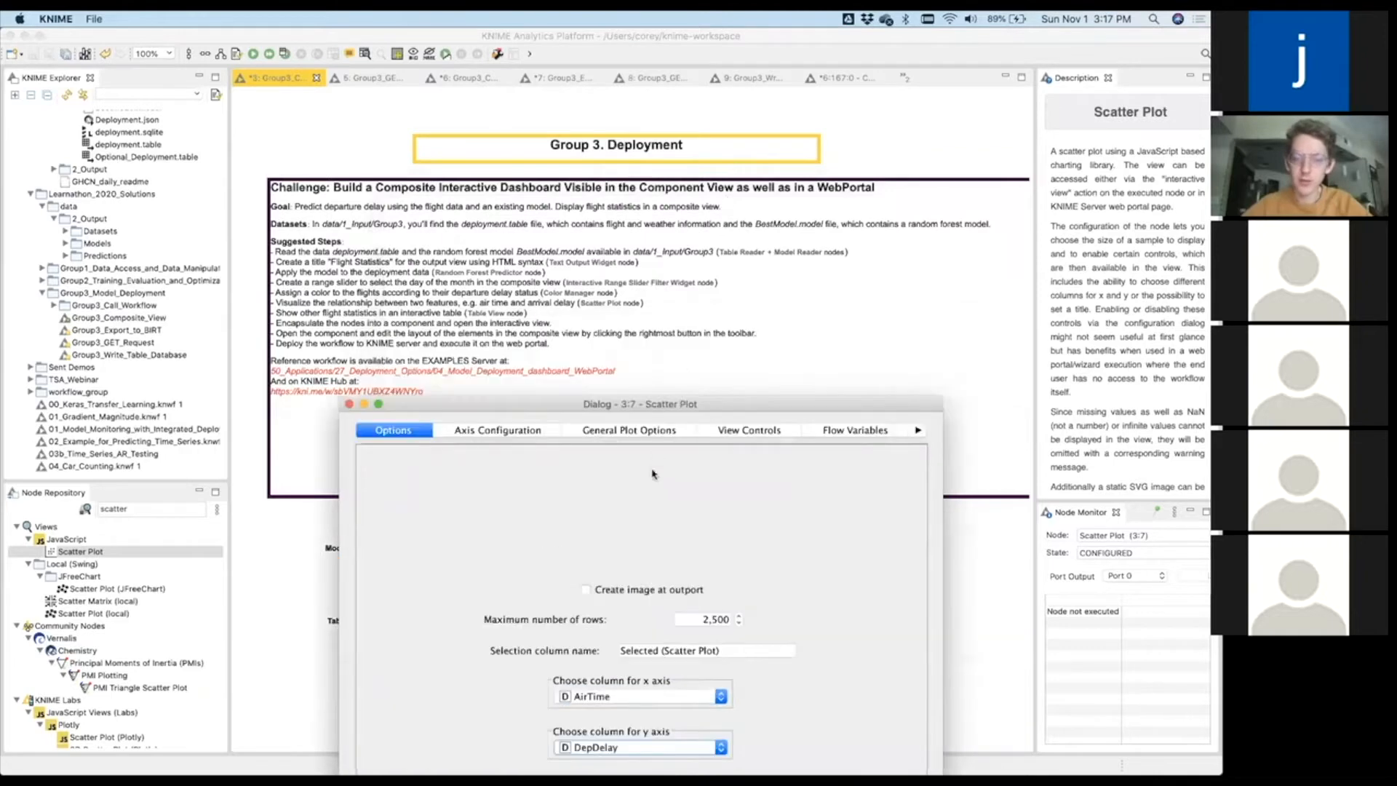
click(648, 509)
scroll(652, 576, down, 5)
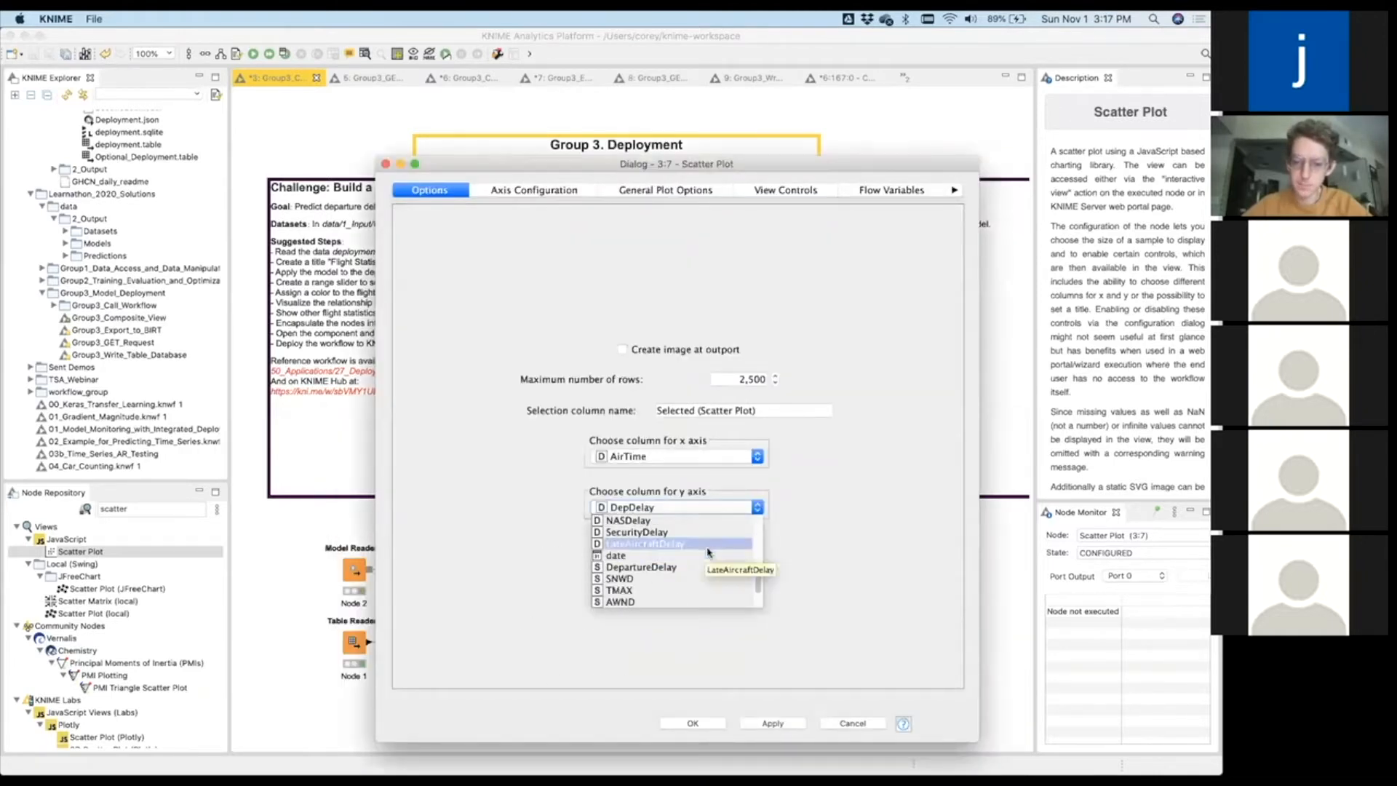
scroll(698, 560, up, 5)
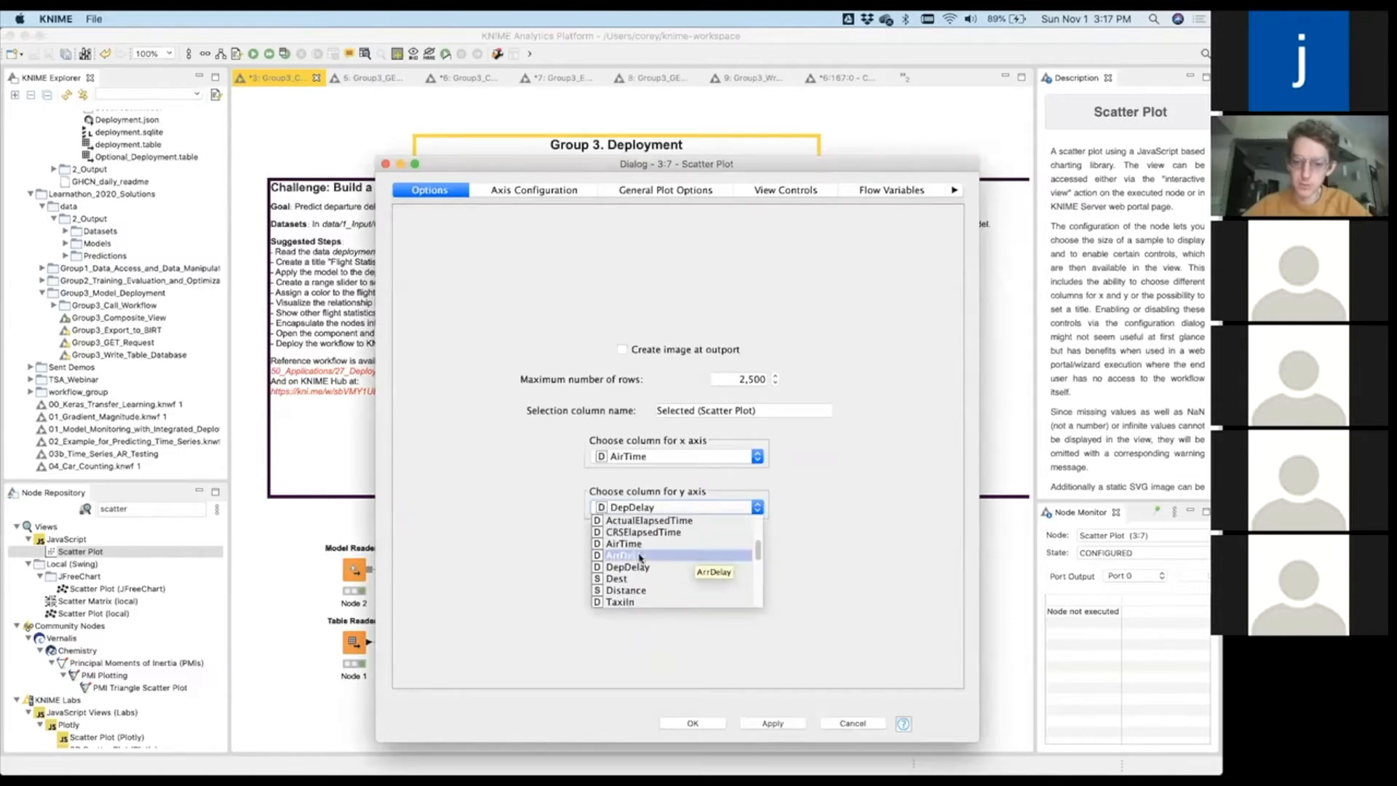
click(643, 557)
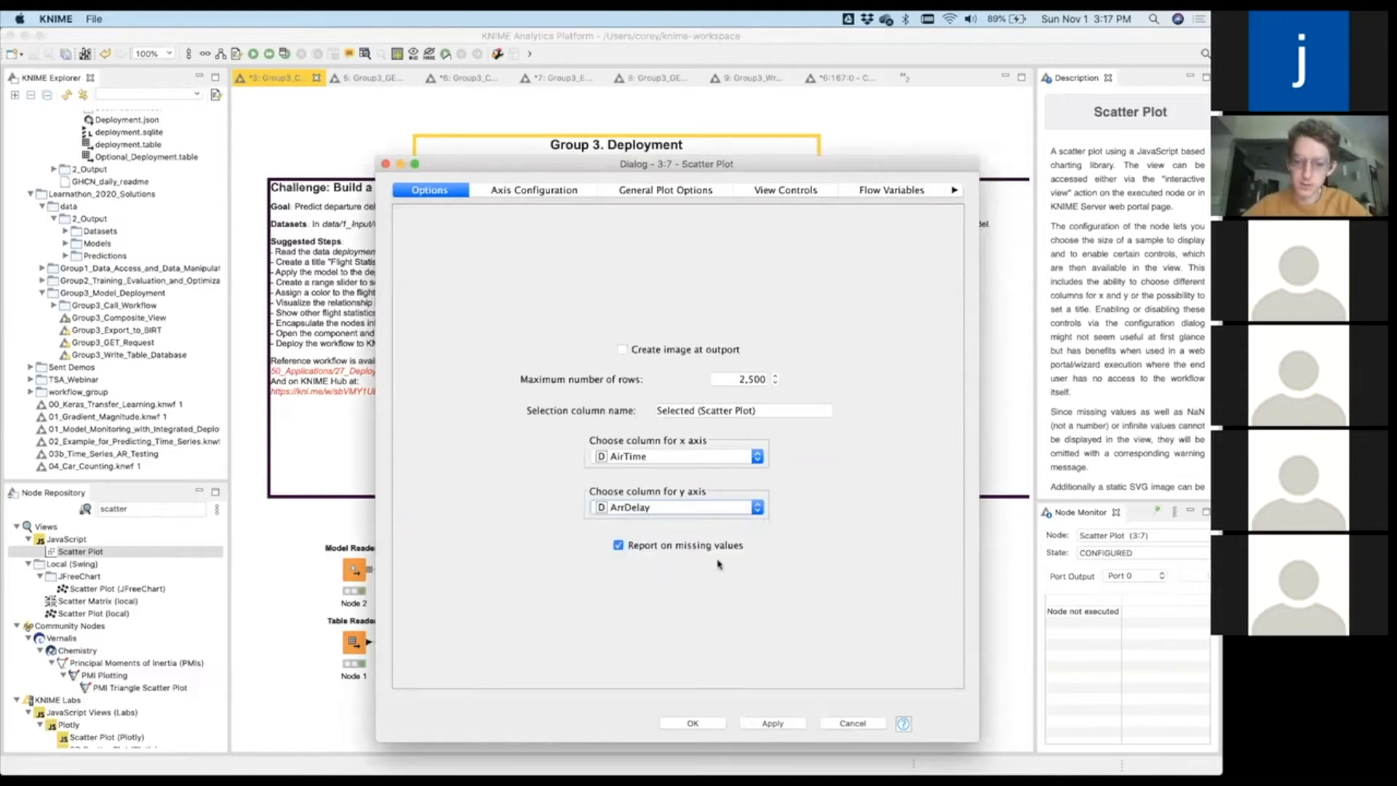
click(693, 724)
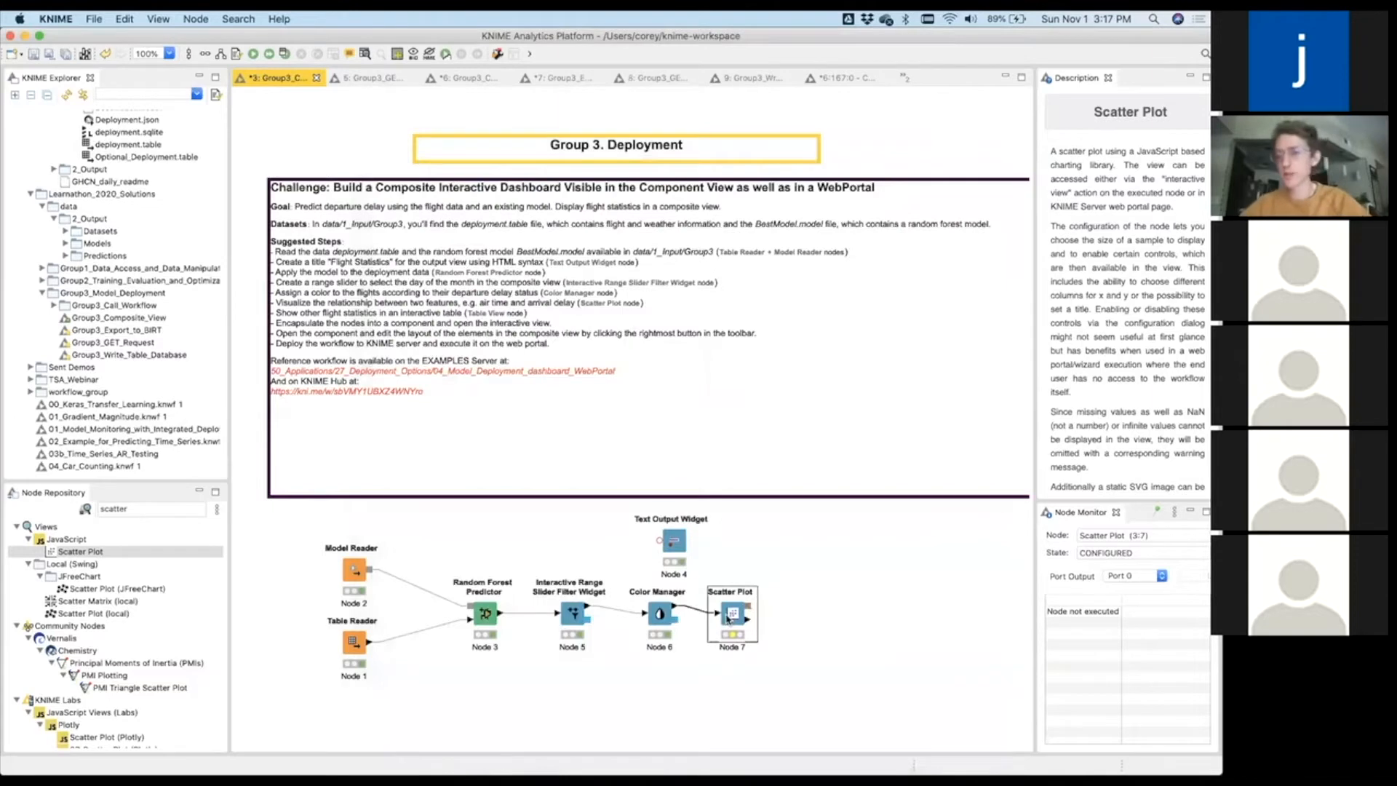
Execute the Scatter Plot, view the colored plot of AirTime against ArrDelay, and close it.
right_click(726, 615)
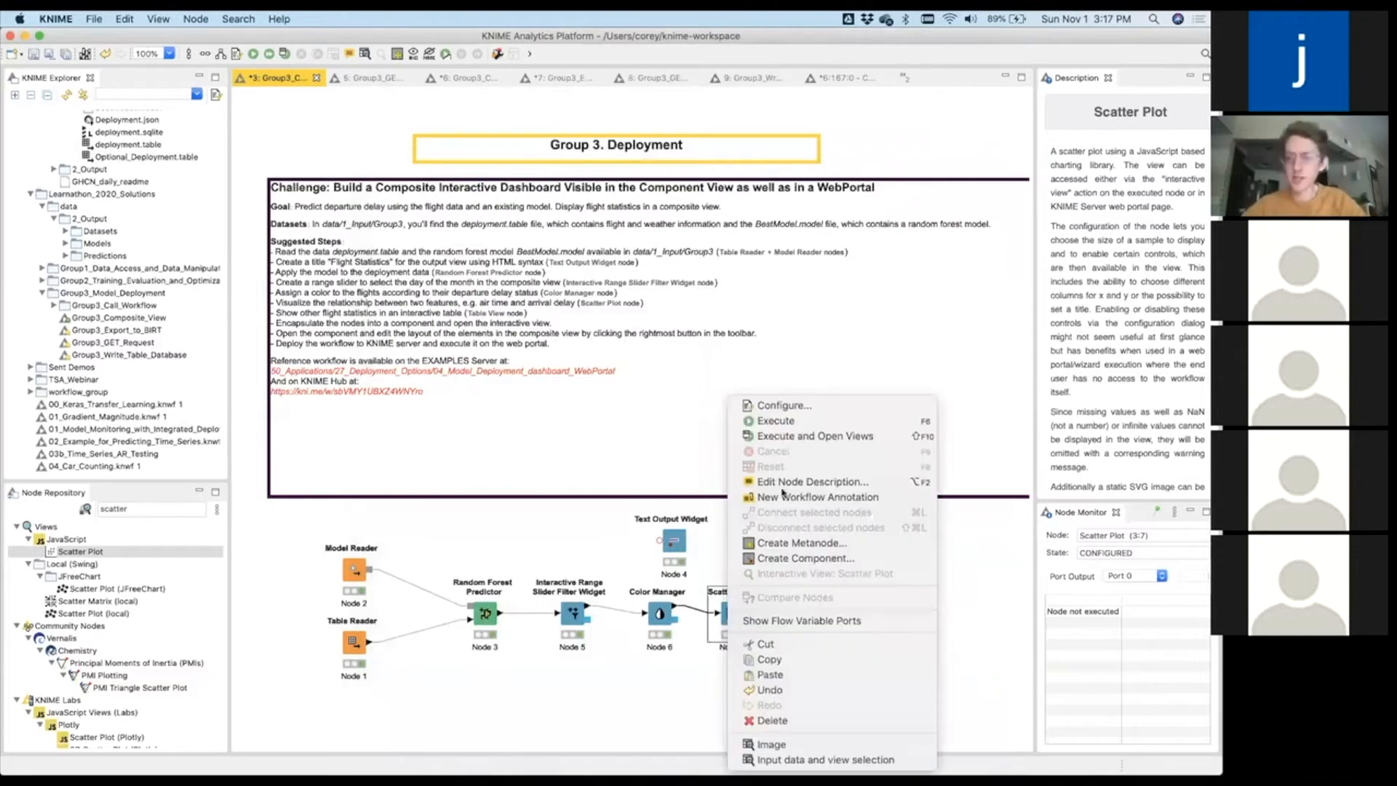
click(800, 435)
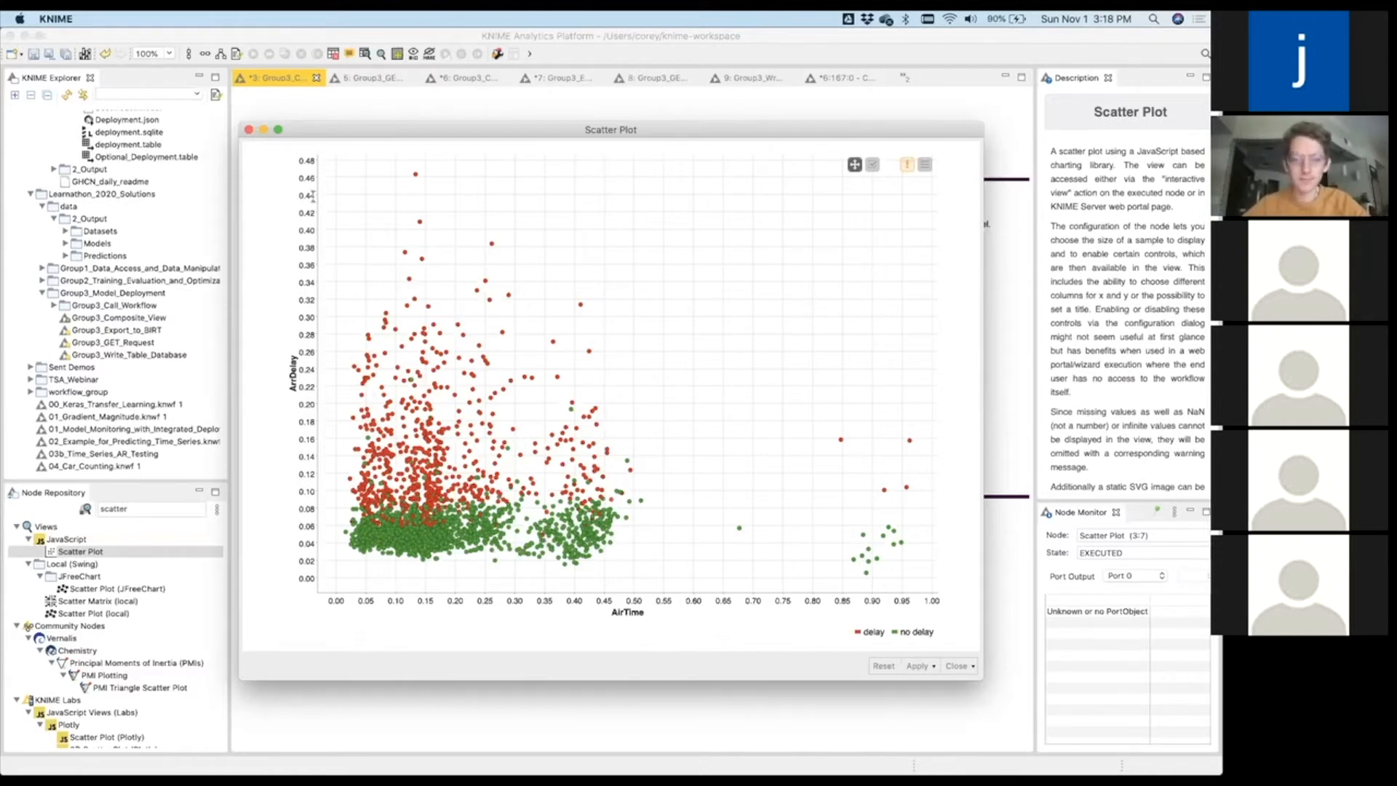
click(248, 131)
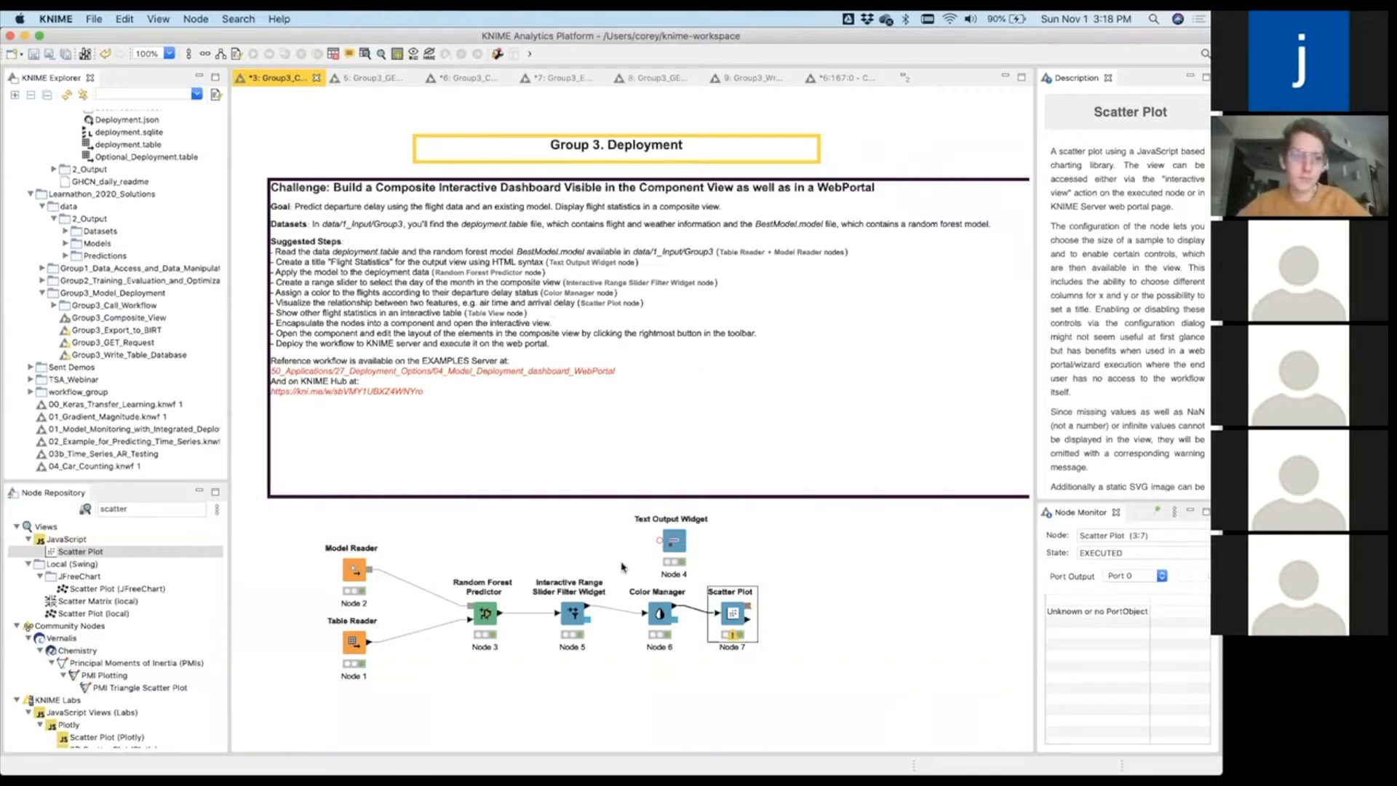
Search the node repository for table view and add a Table View node to the workflow below the Color Manager.
double_click(112, 507)
text(table)
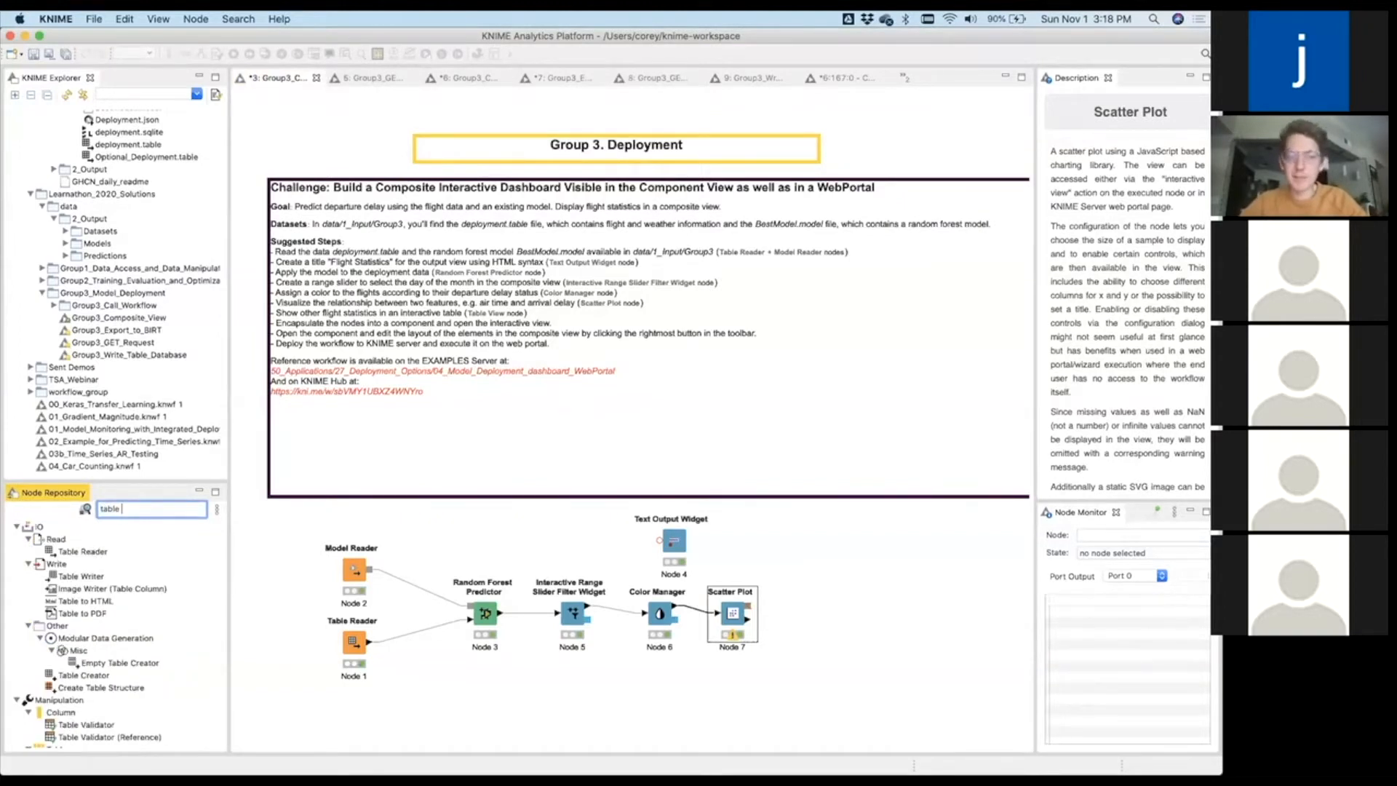
text(v)
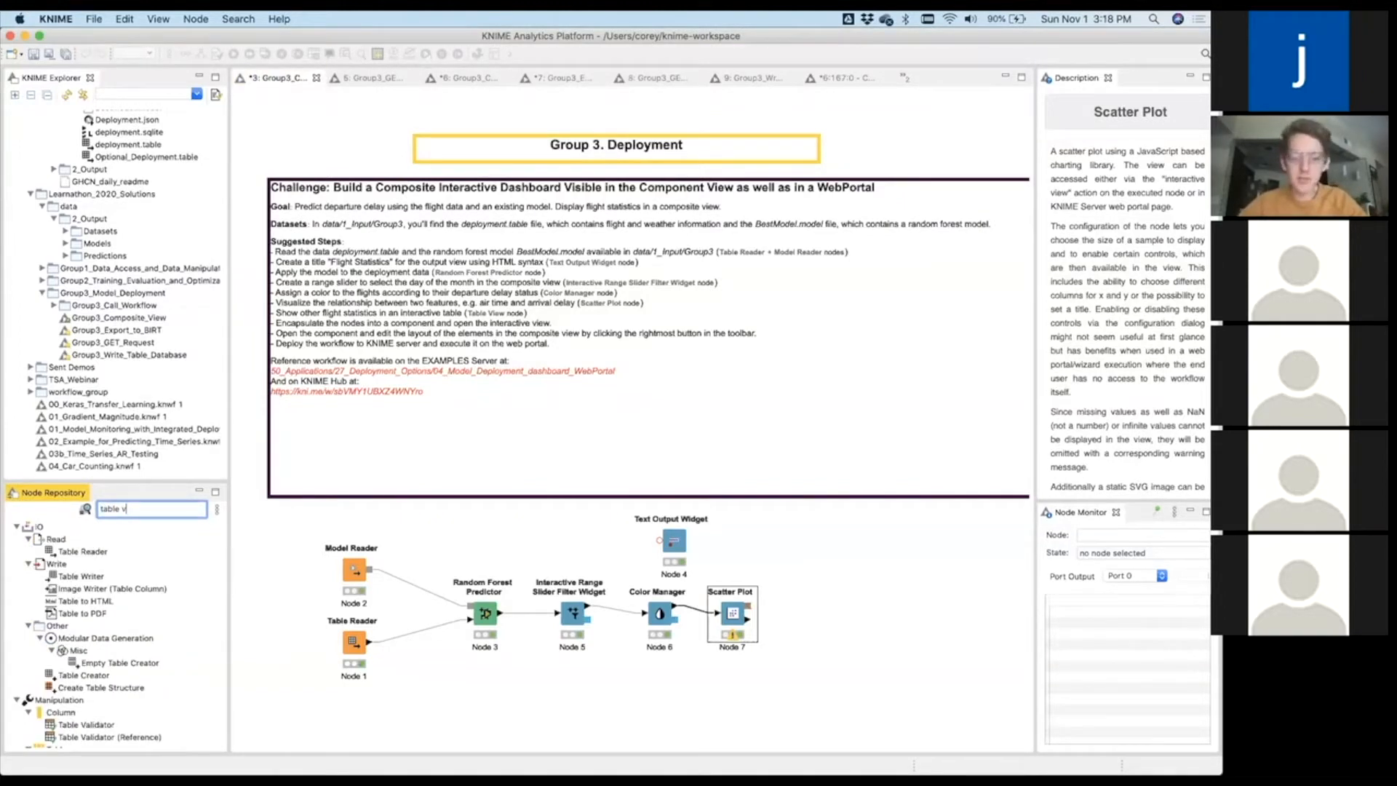
text(iew)
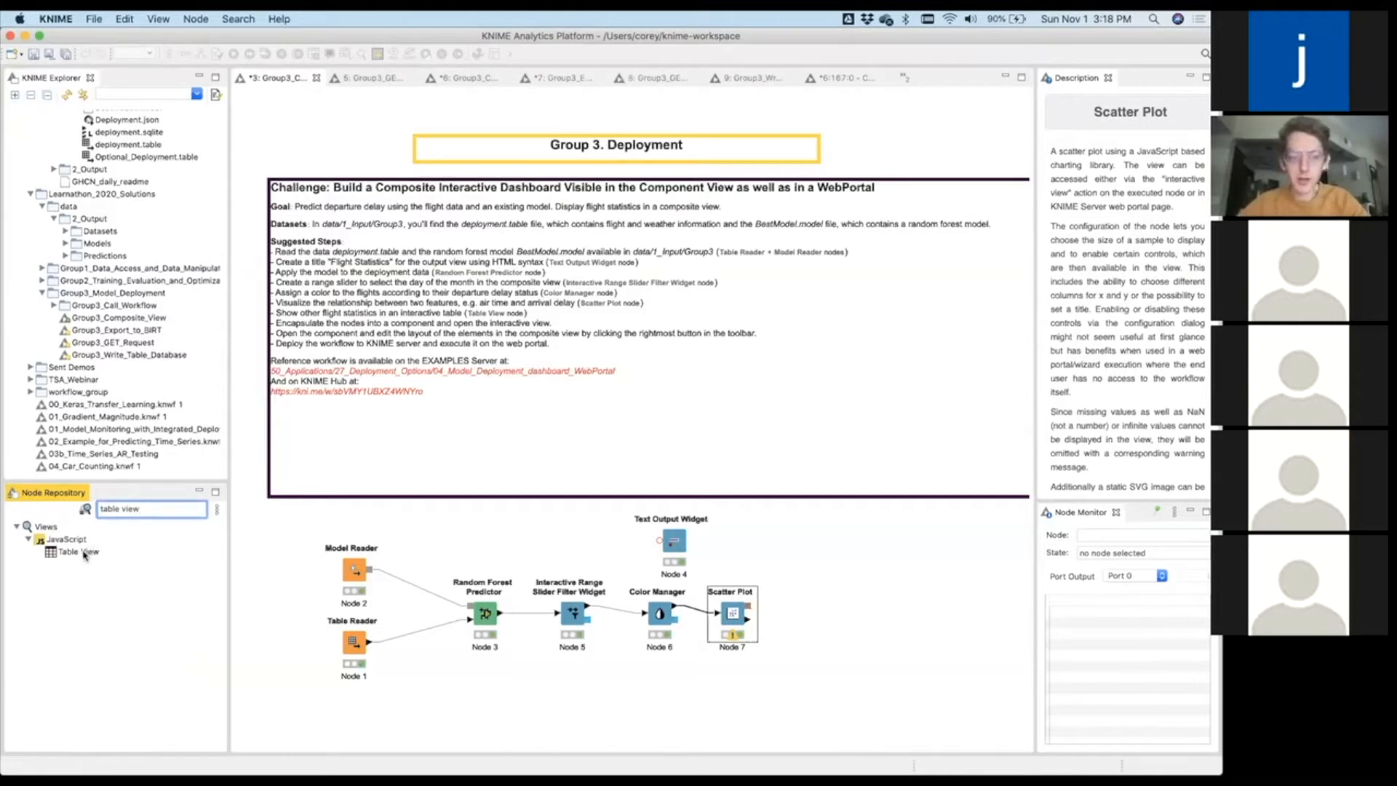
drag(85, 555, 688, 687)
Open the Random Forest Predictor's prediction output, examine the Prediction (DepartureDelay) column, and close the table.
click(489, 616)
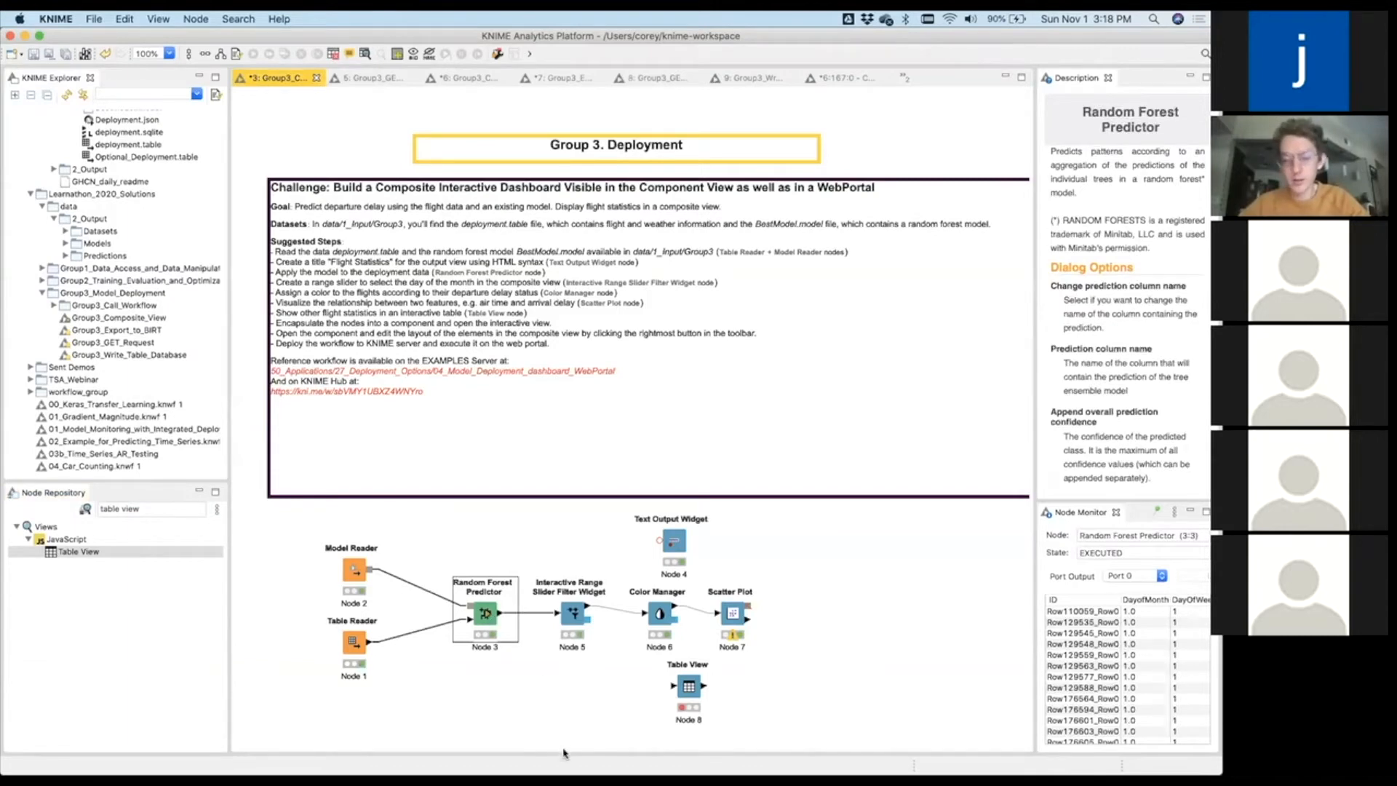
right_click(491, 617)
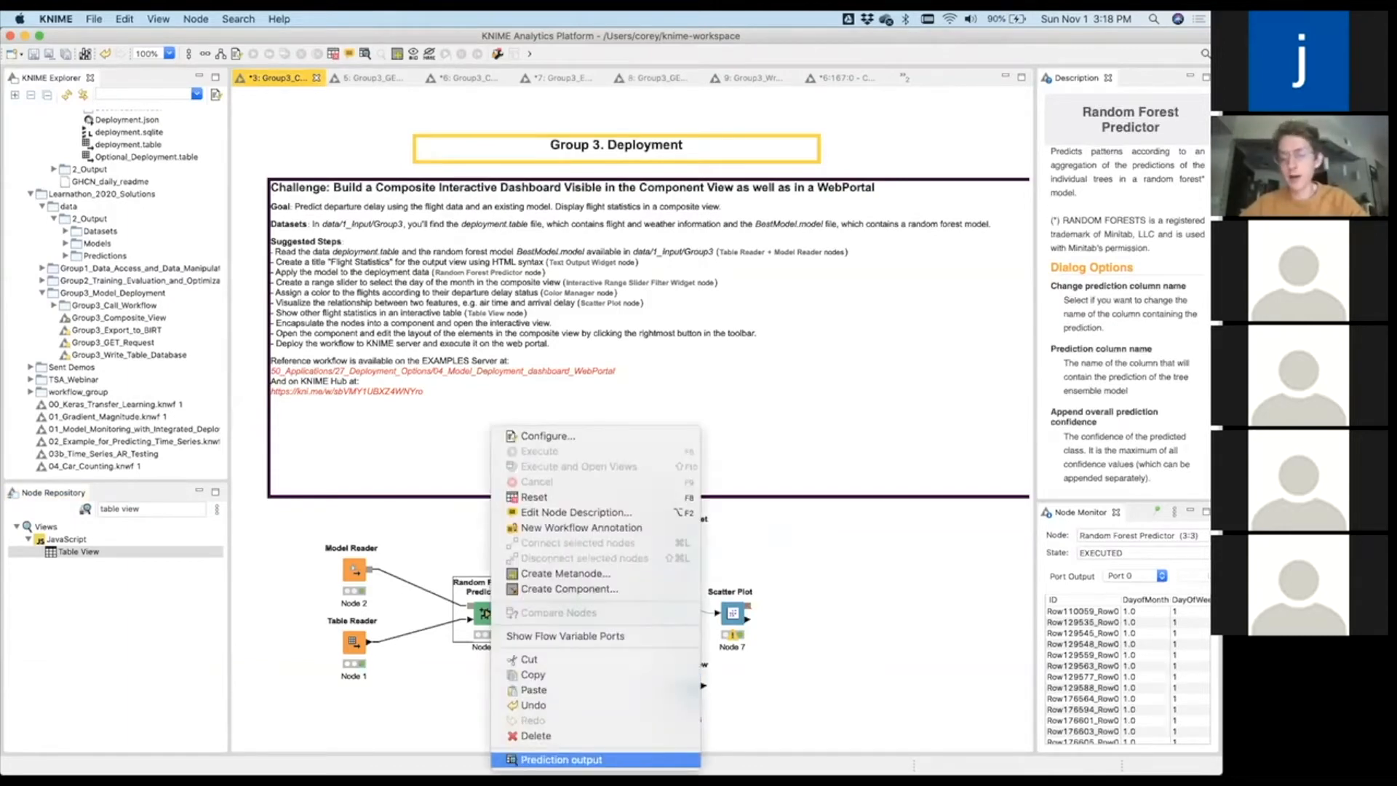
click(551, 759)
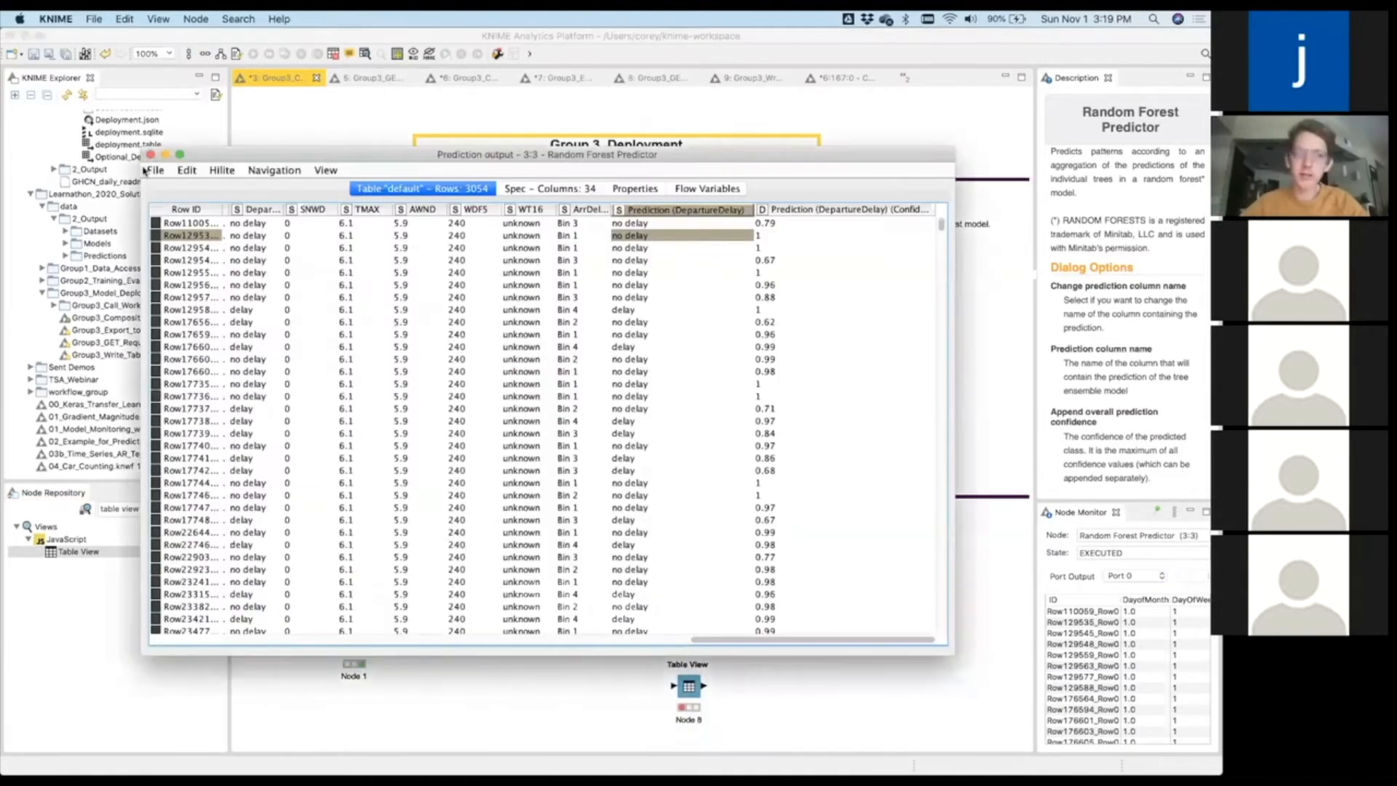
click(154, 154)
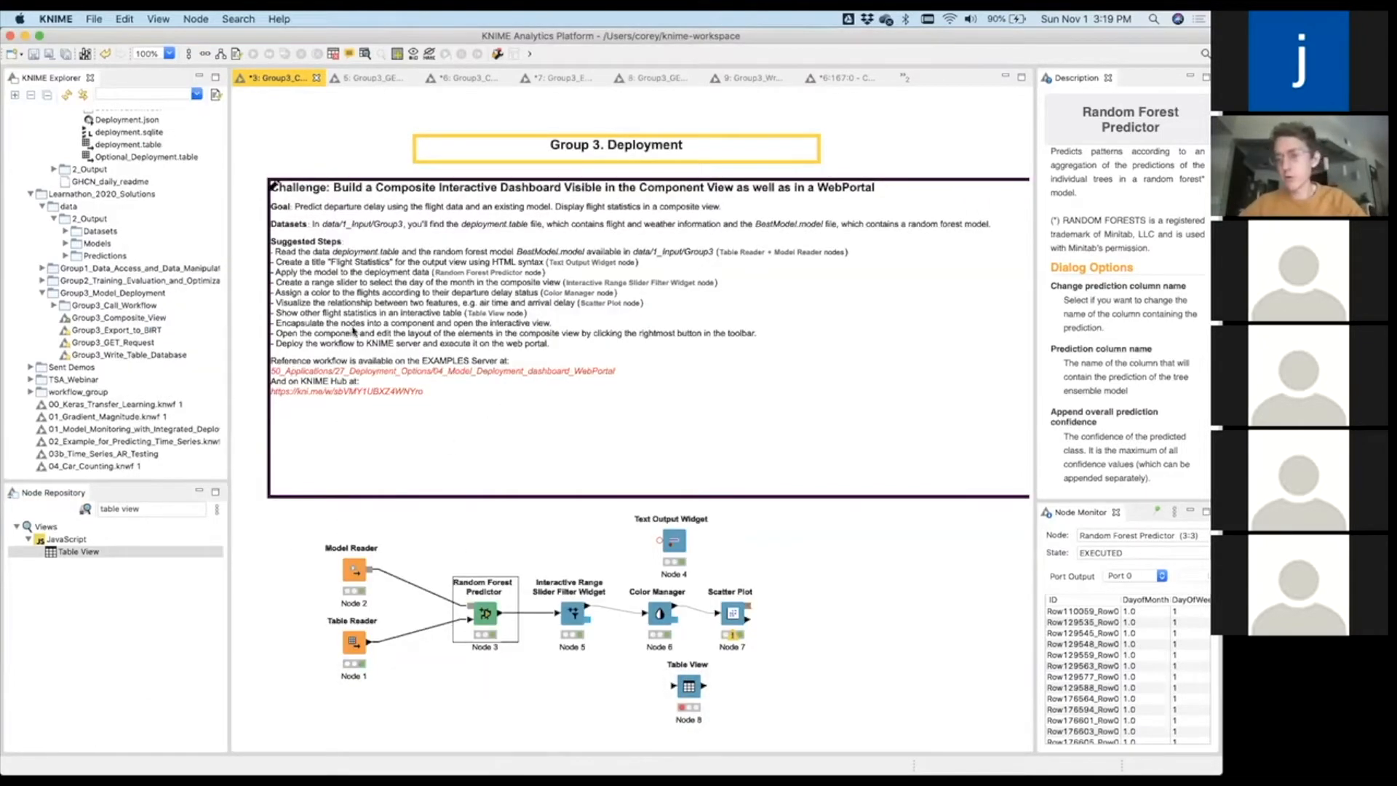
Move the Table View node directly below the Scatter Plot and connect the Color Manager's output to its input.
click(684, 686)
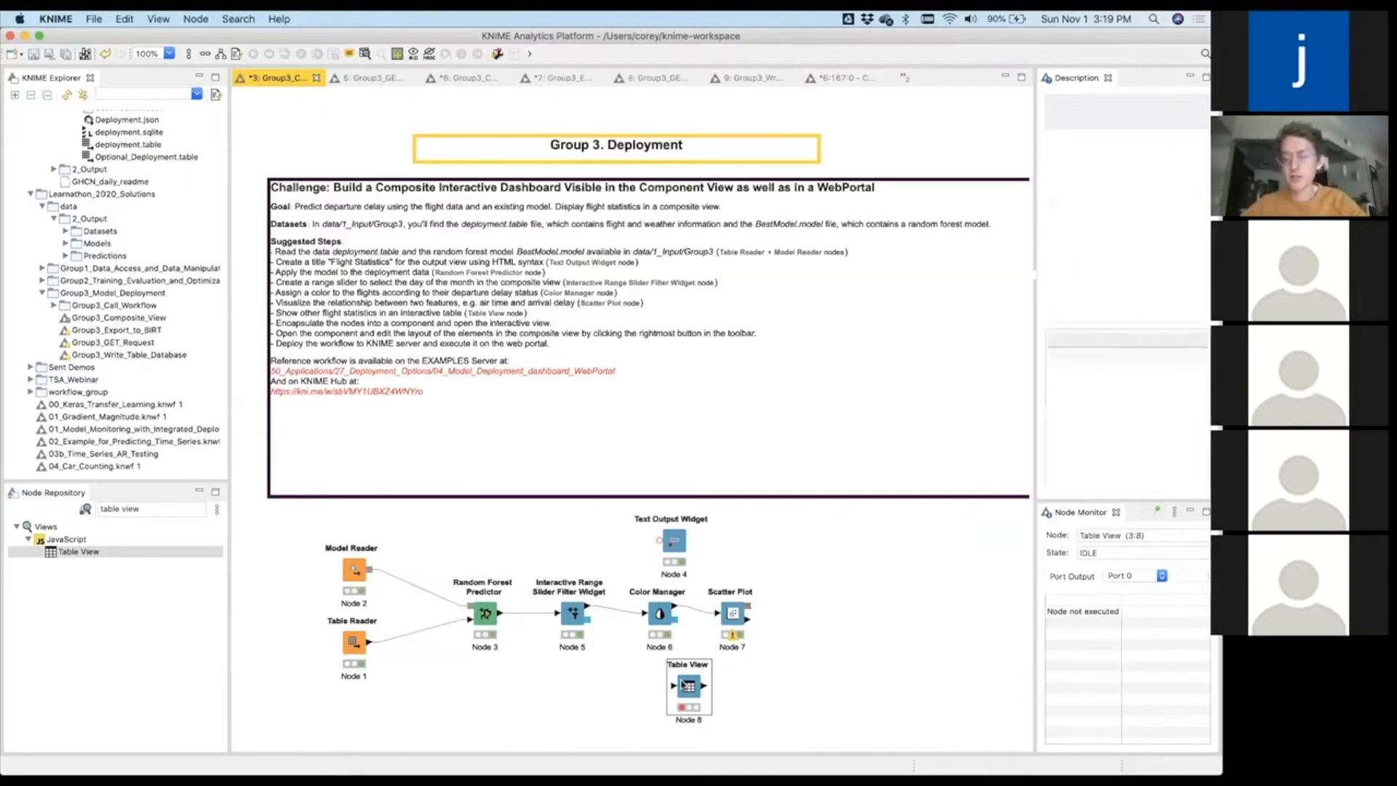
drag(682, 685, 731, 694)
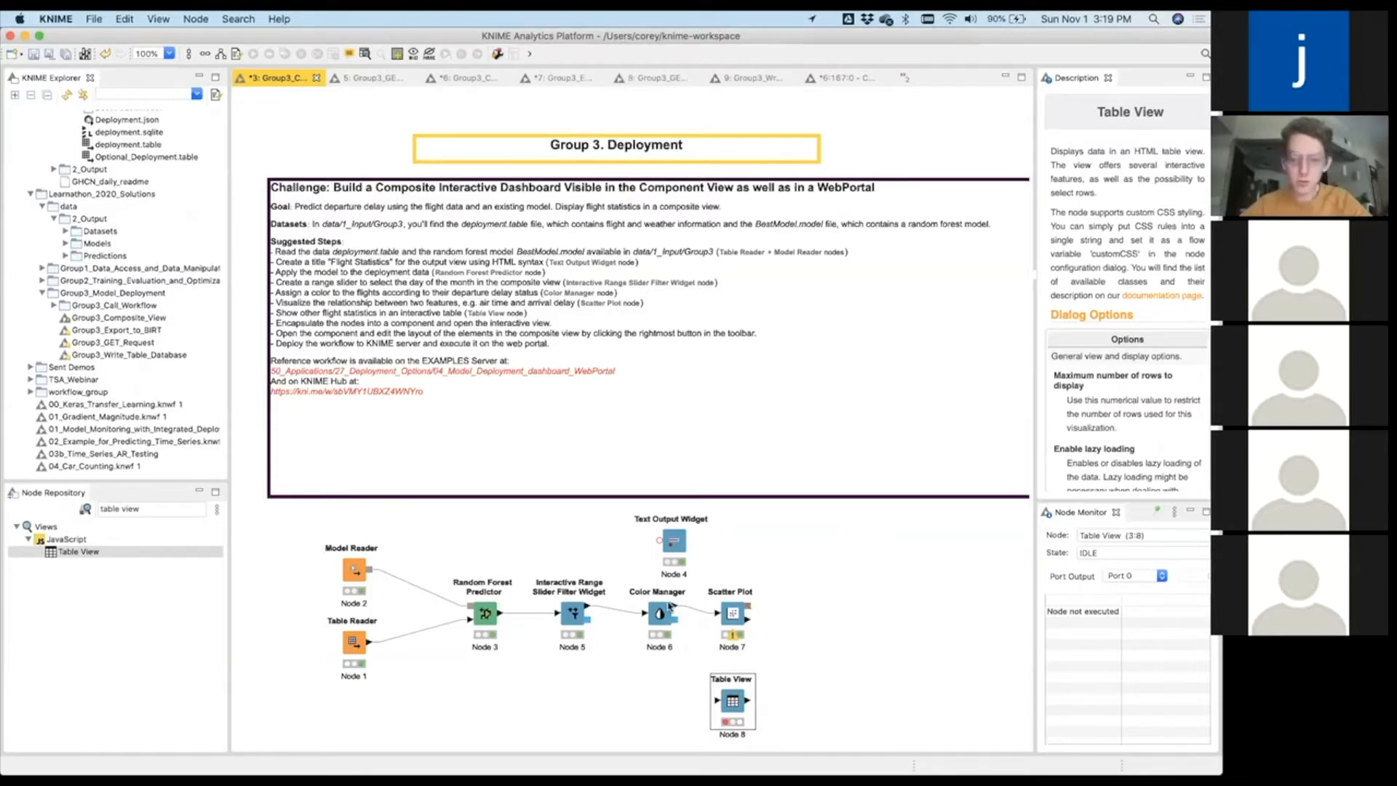
drag(674, 611, 732, 702)
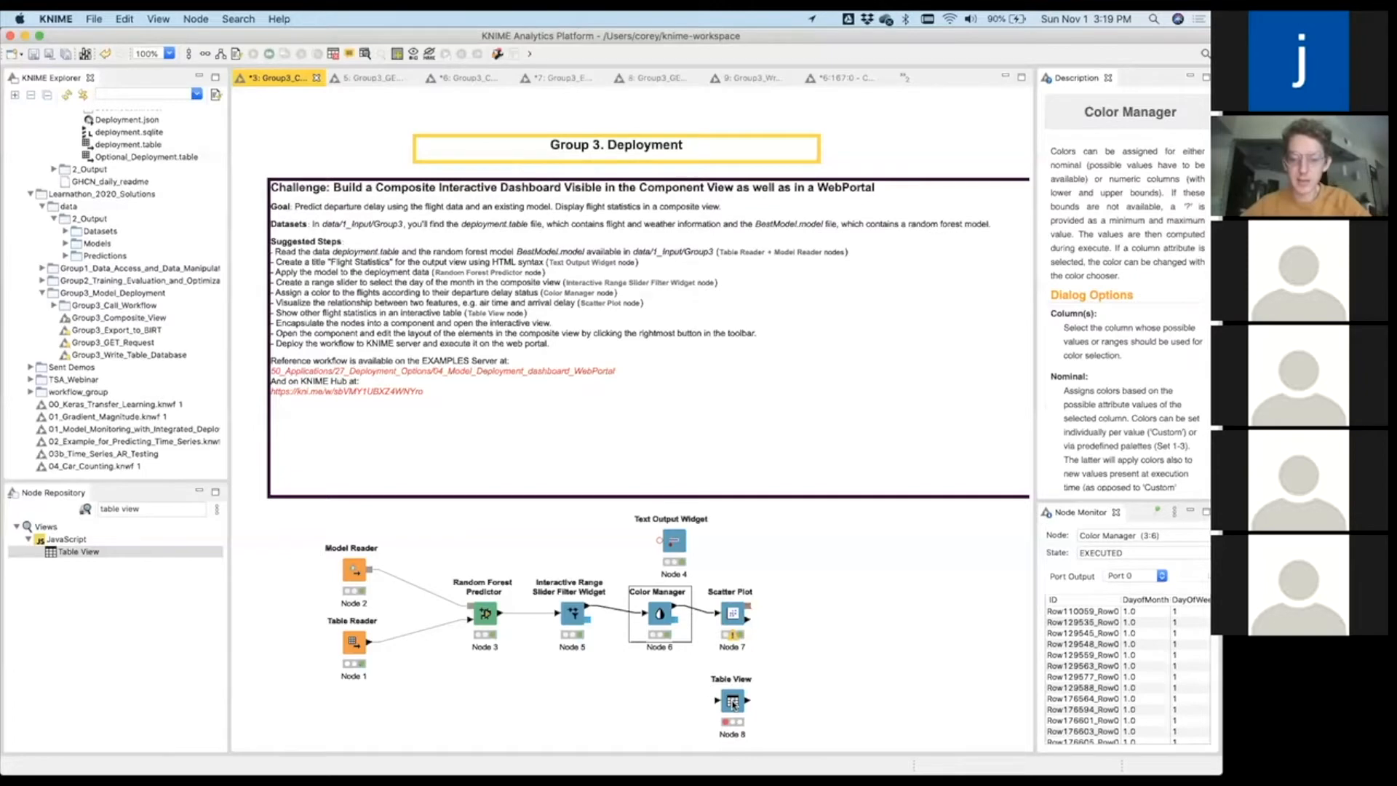
Execute the Table View node and open its interactive view.
right_click(732, 703)
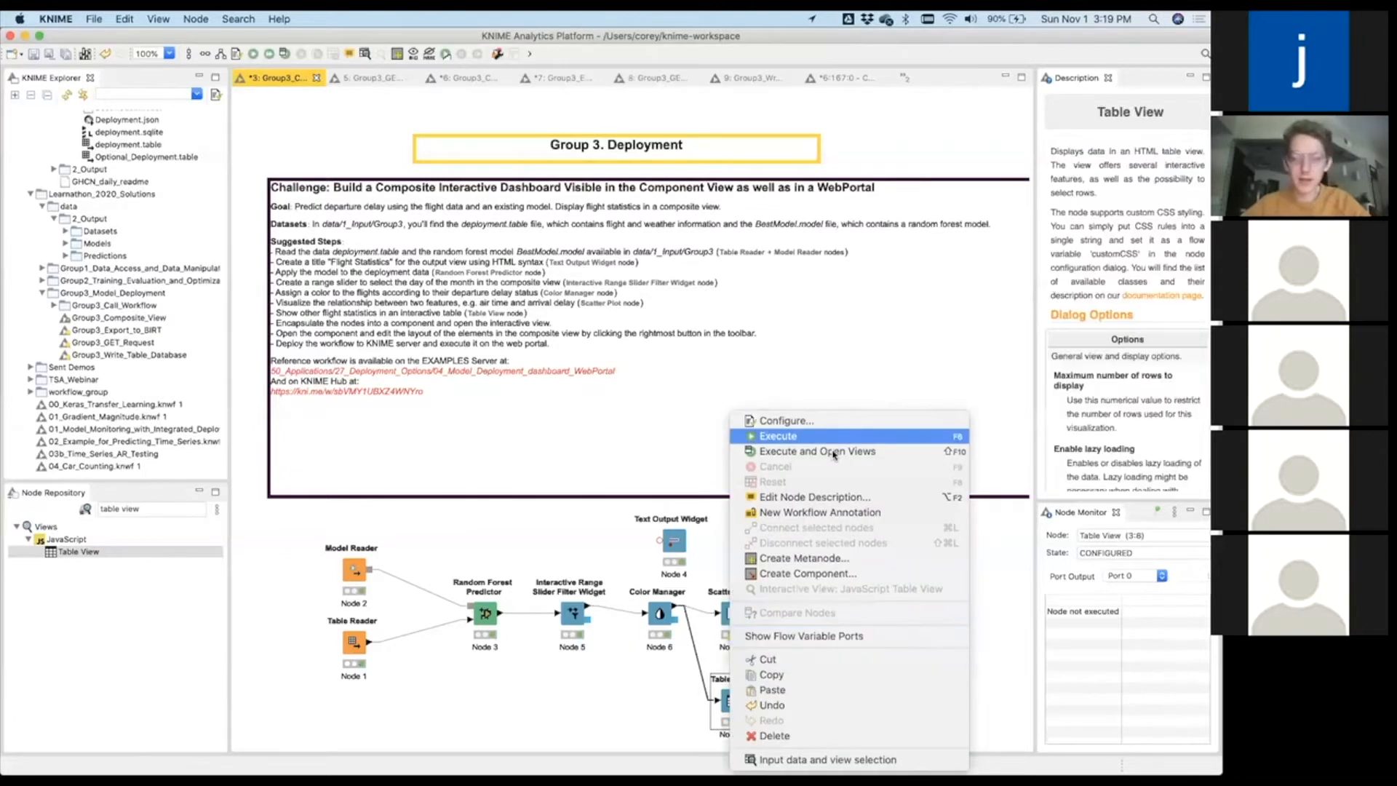
click(834, 451)
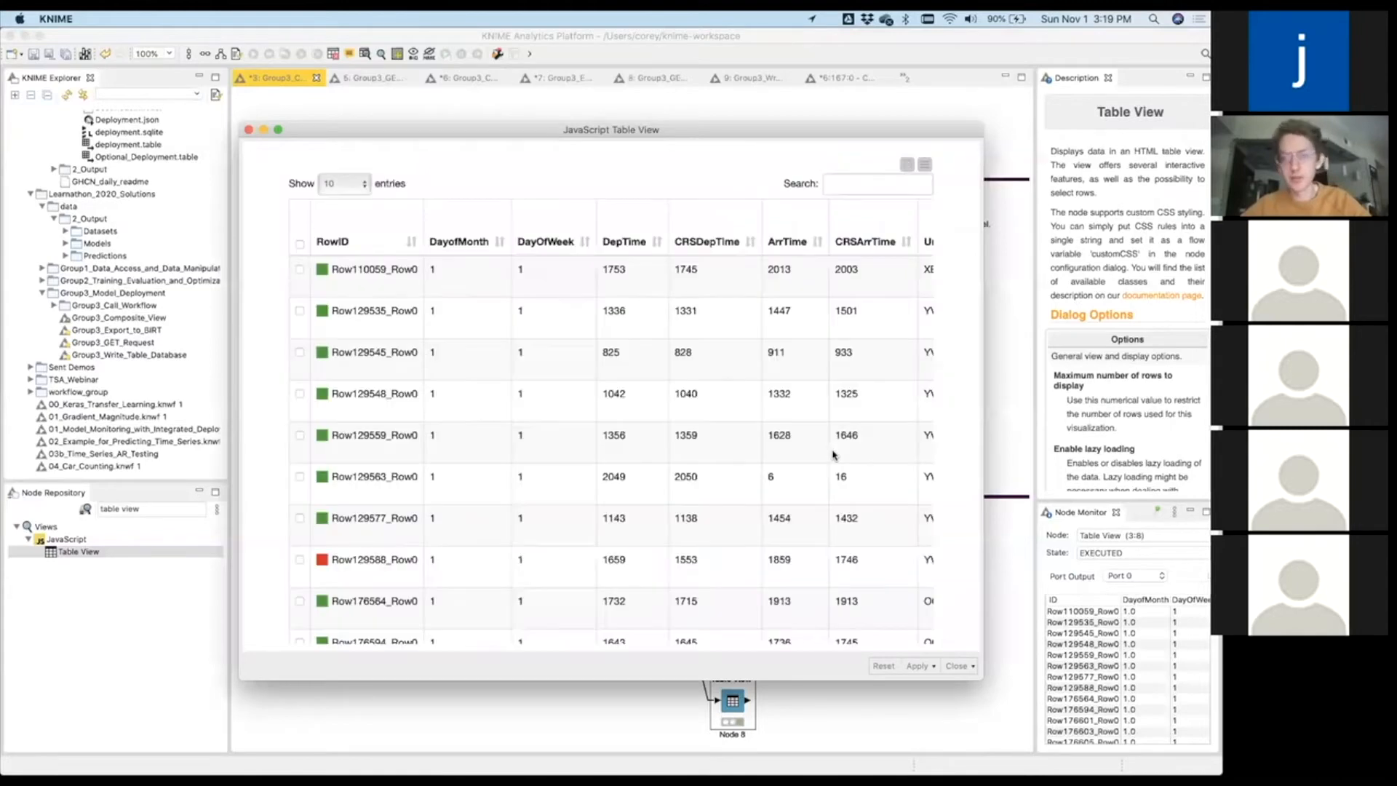
Examine the flight rows, their colors and the displayed columns in the Table View's interactive view.
scroll(834, 455, right, 2)
scroll(835, 455, left, 2)
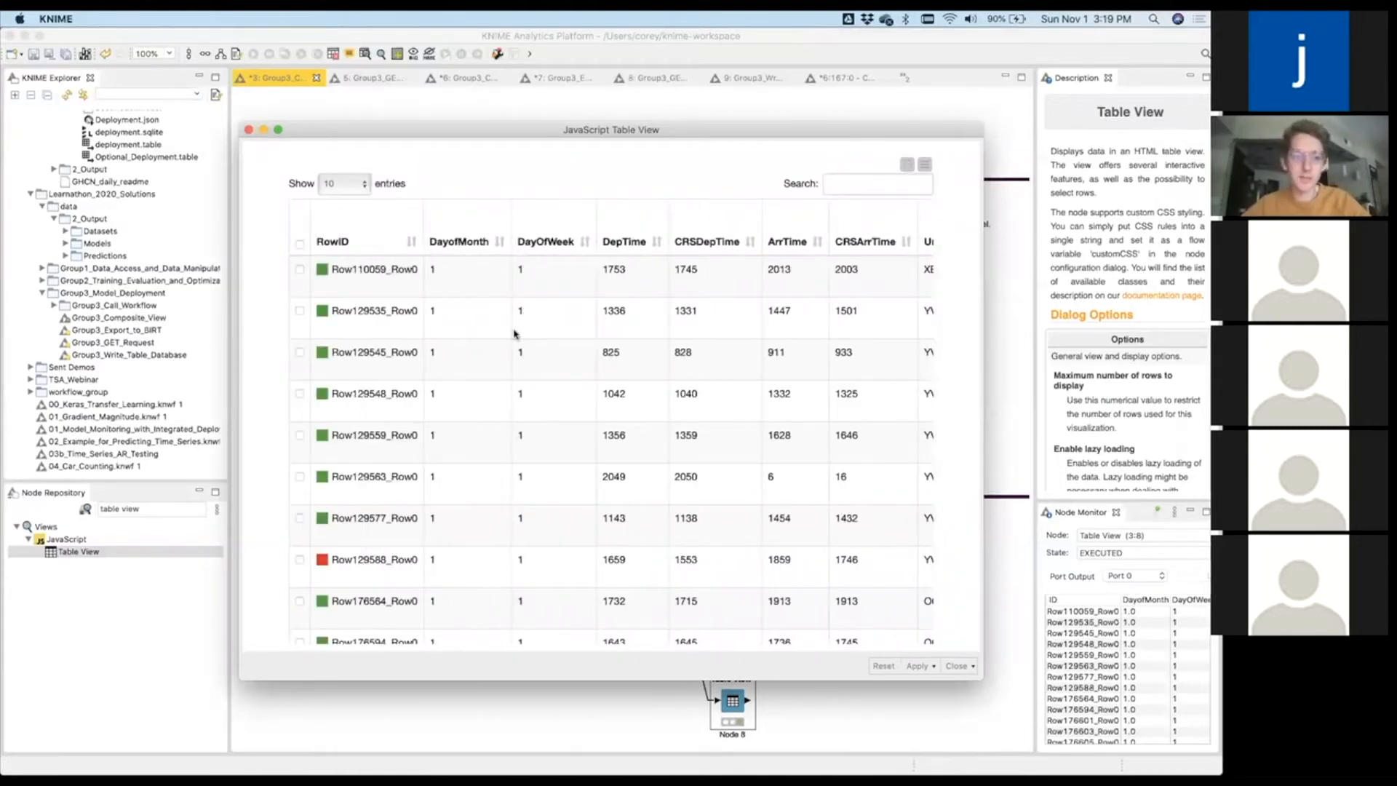
scroll(514, 334, down, 1)
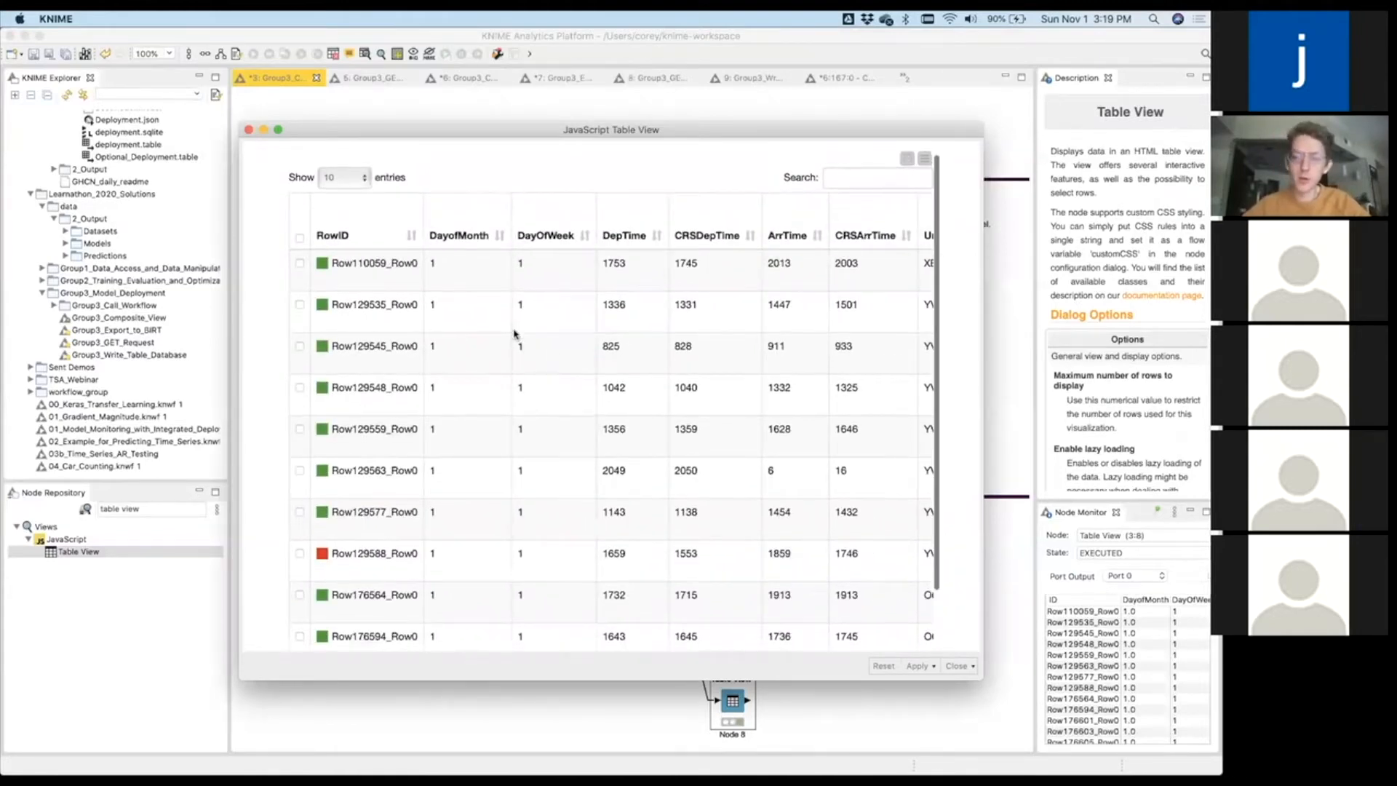
scroll(514, 334, down, 3)
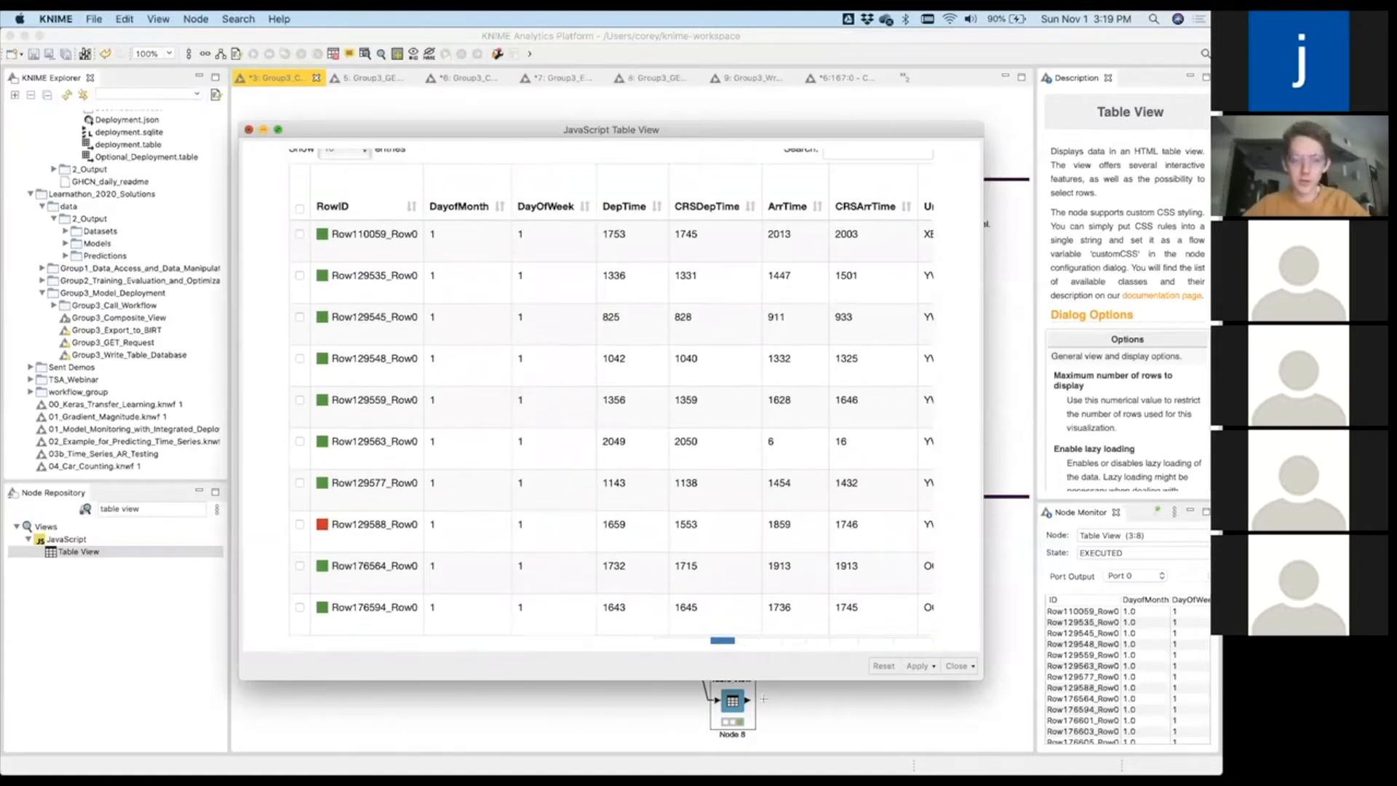
Open the Table View node's configuration and set the title to "Example Flights".
click(737, 709)
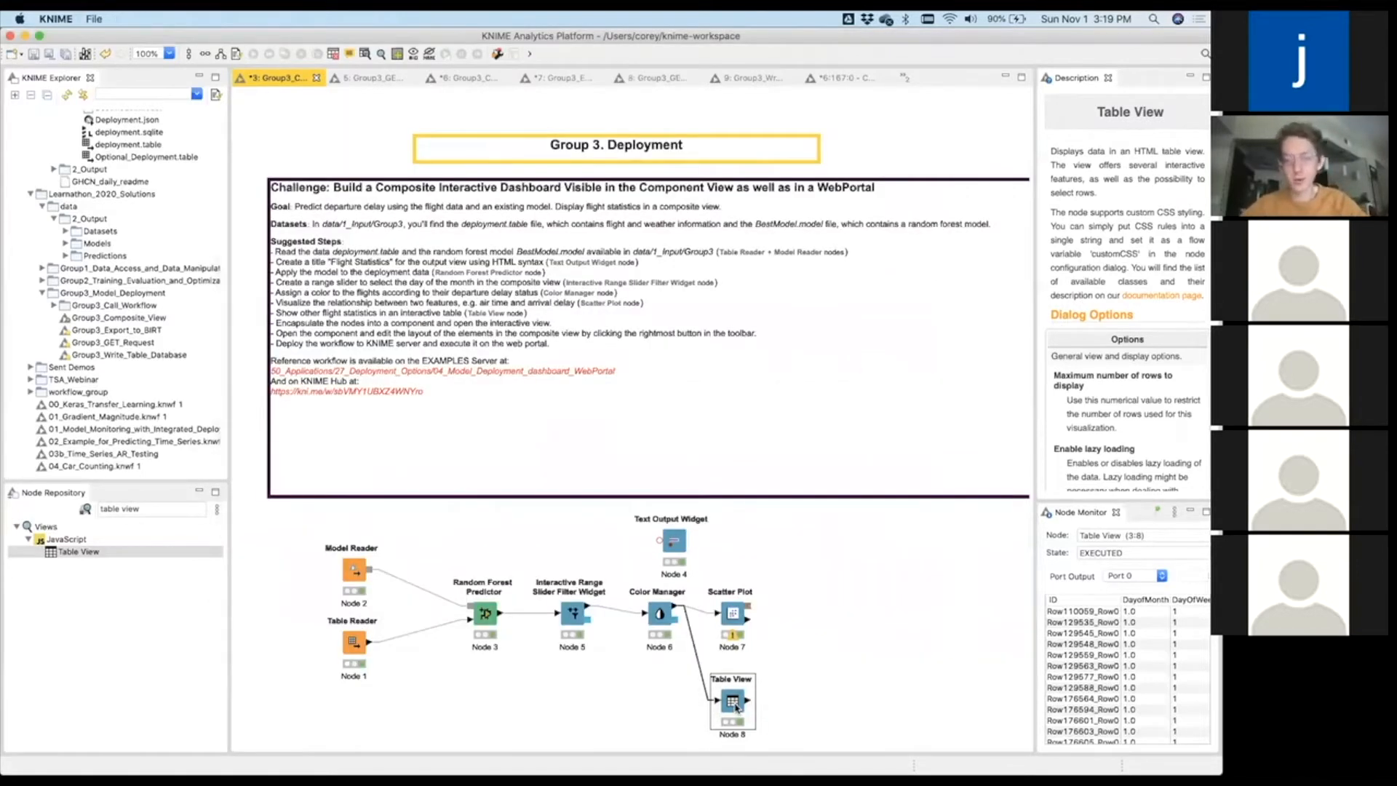
double_click(736, 705)
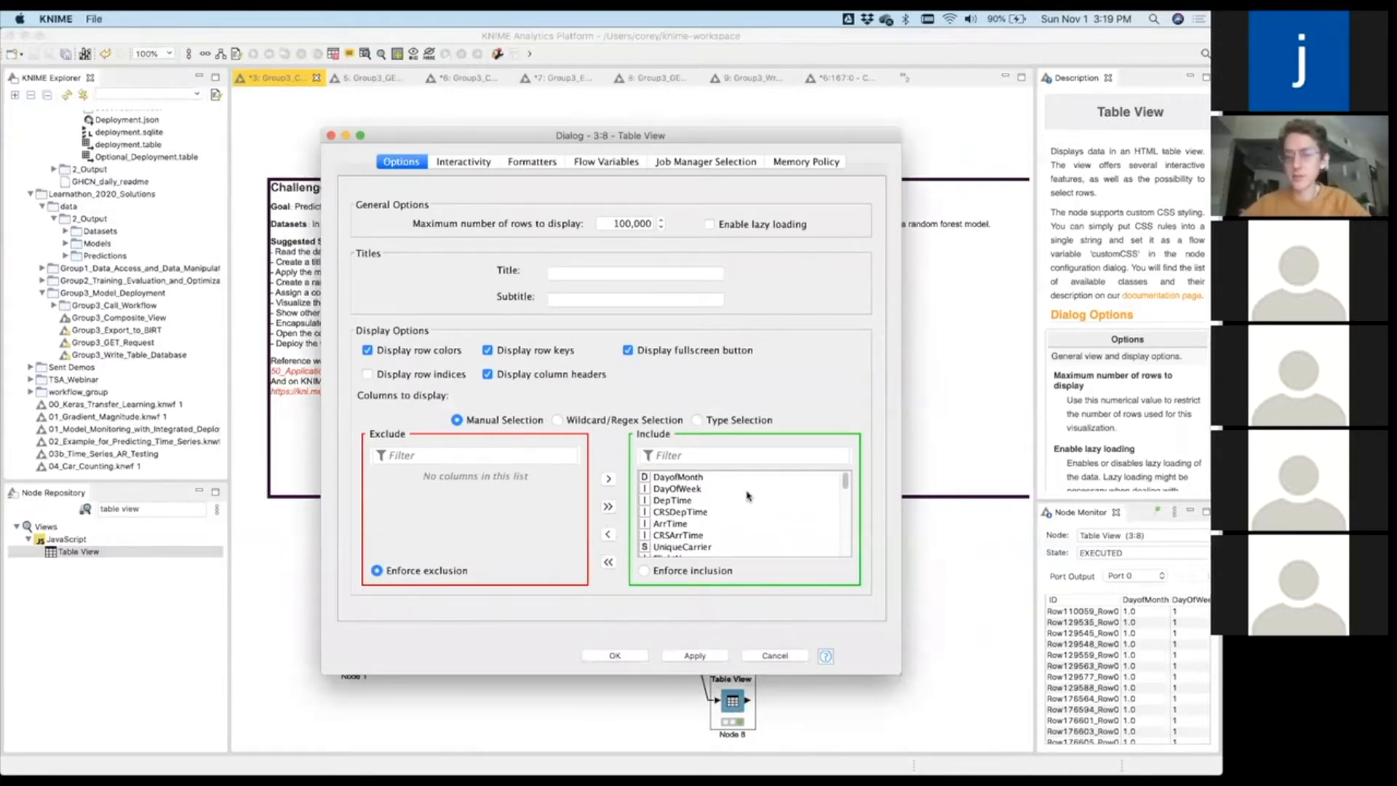
click(614, 275)
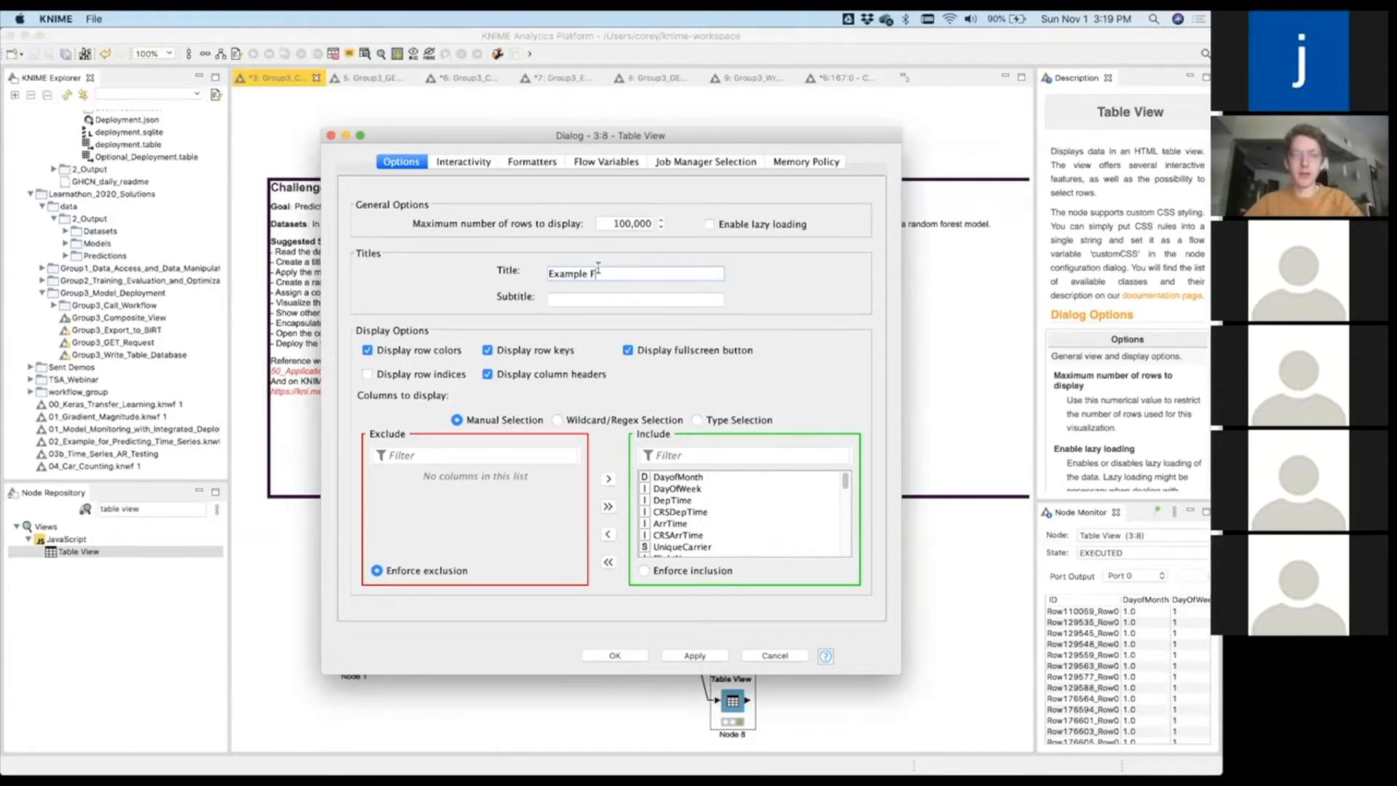
text(ights)
Exclude all columns from the table, and include only DayofMonth, ArrTime, FlightNum, AirTime, ArrDelay and DepDelay.
scroll(709, 480, down, 10)
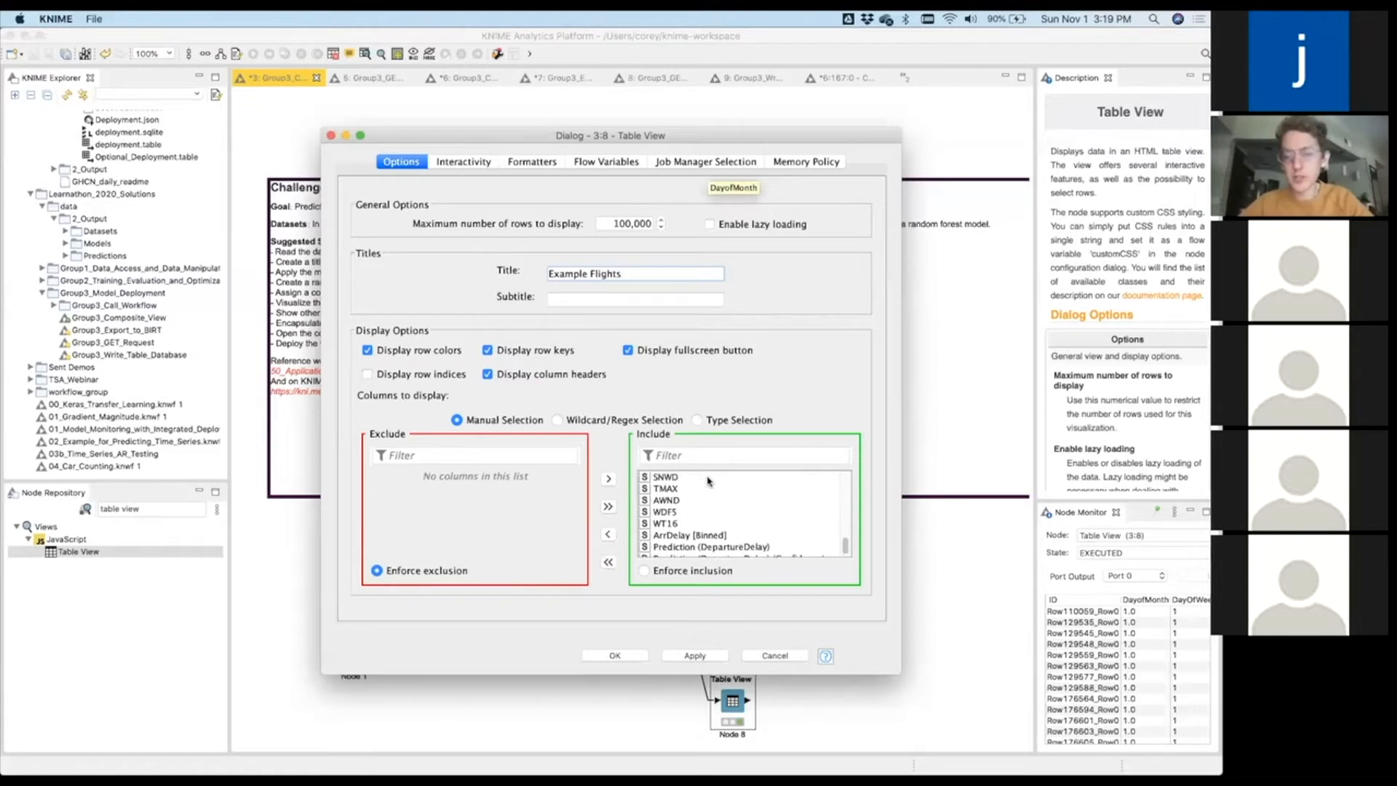
click(608, 562)
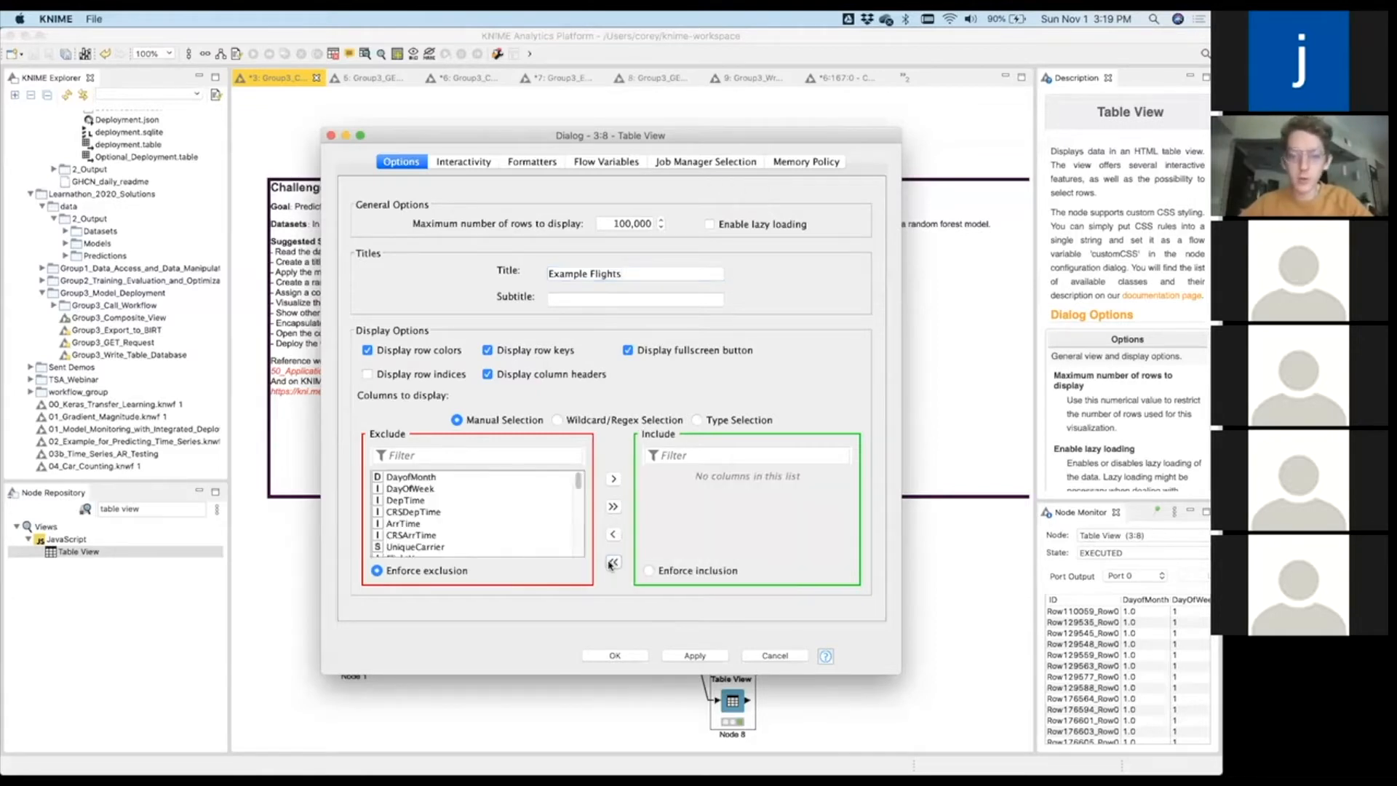
double_click(429, 478)
double_click(415, 513)
double_click(413, 537)
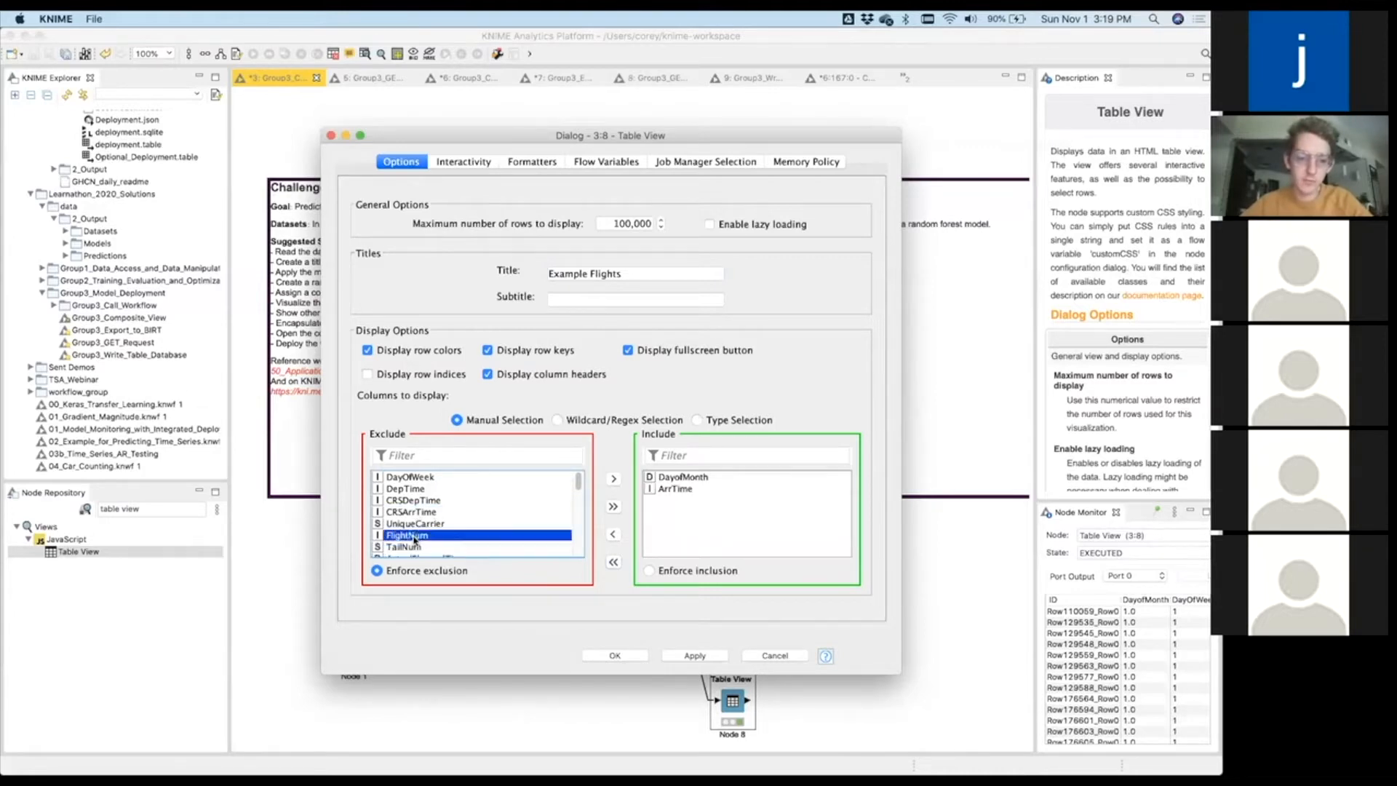
scroll(411, 535, down, 2)
double_click(406, 524)
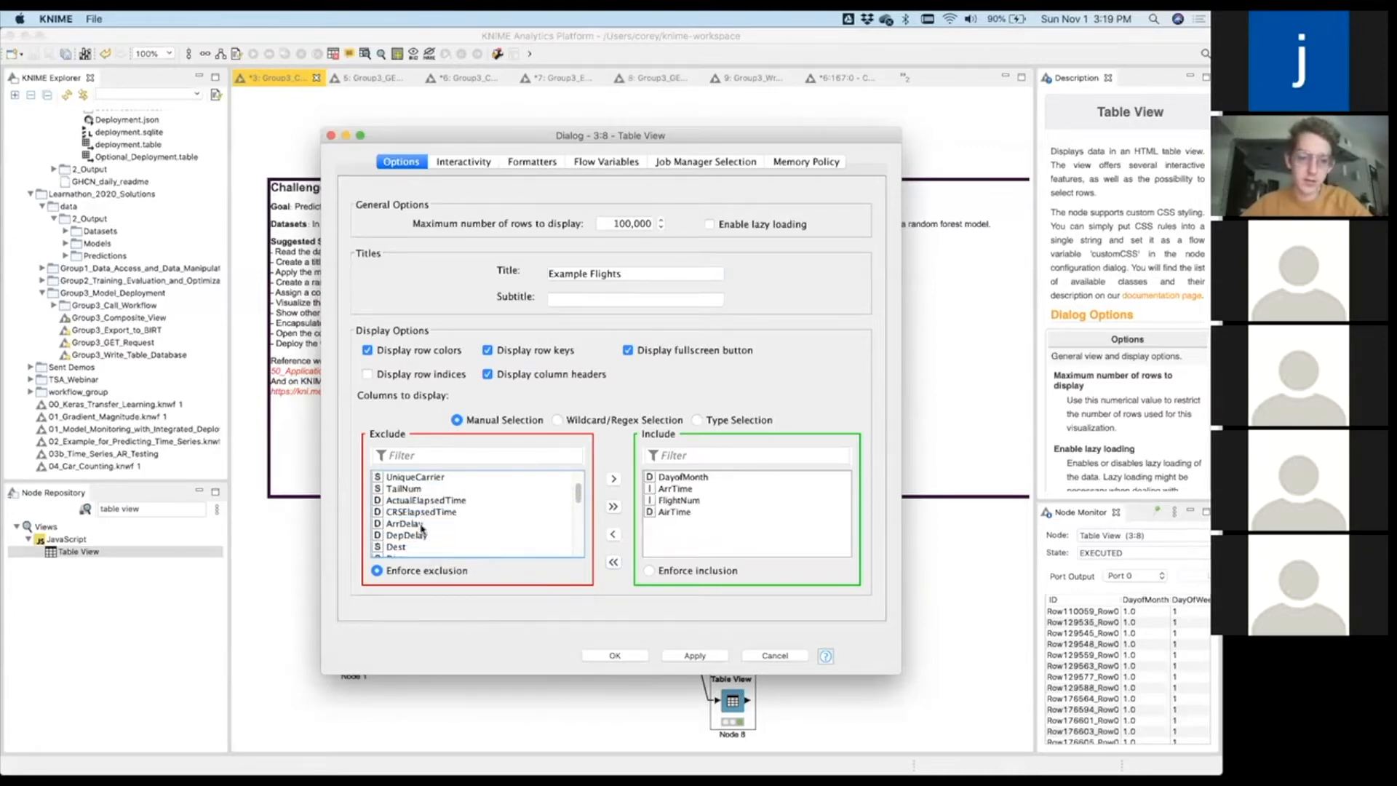
double_click(421, 523)
click(425, 525)
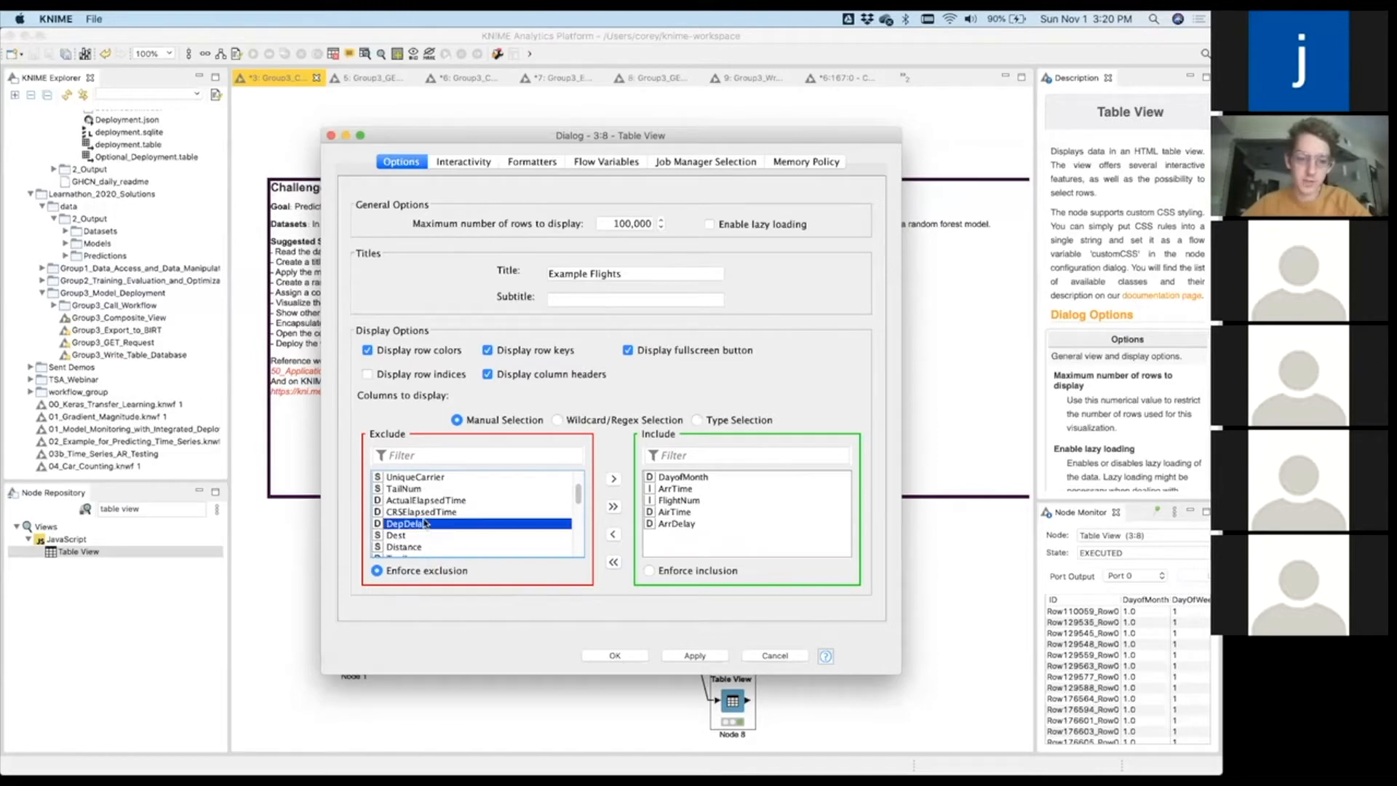
double_click(424, 524)
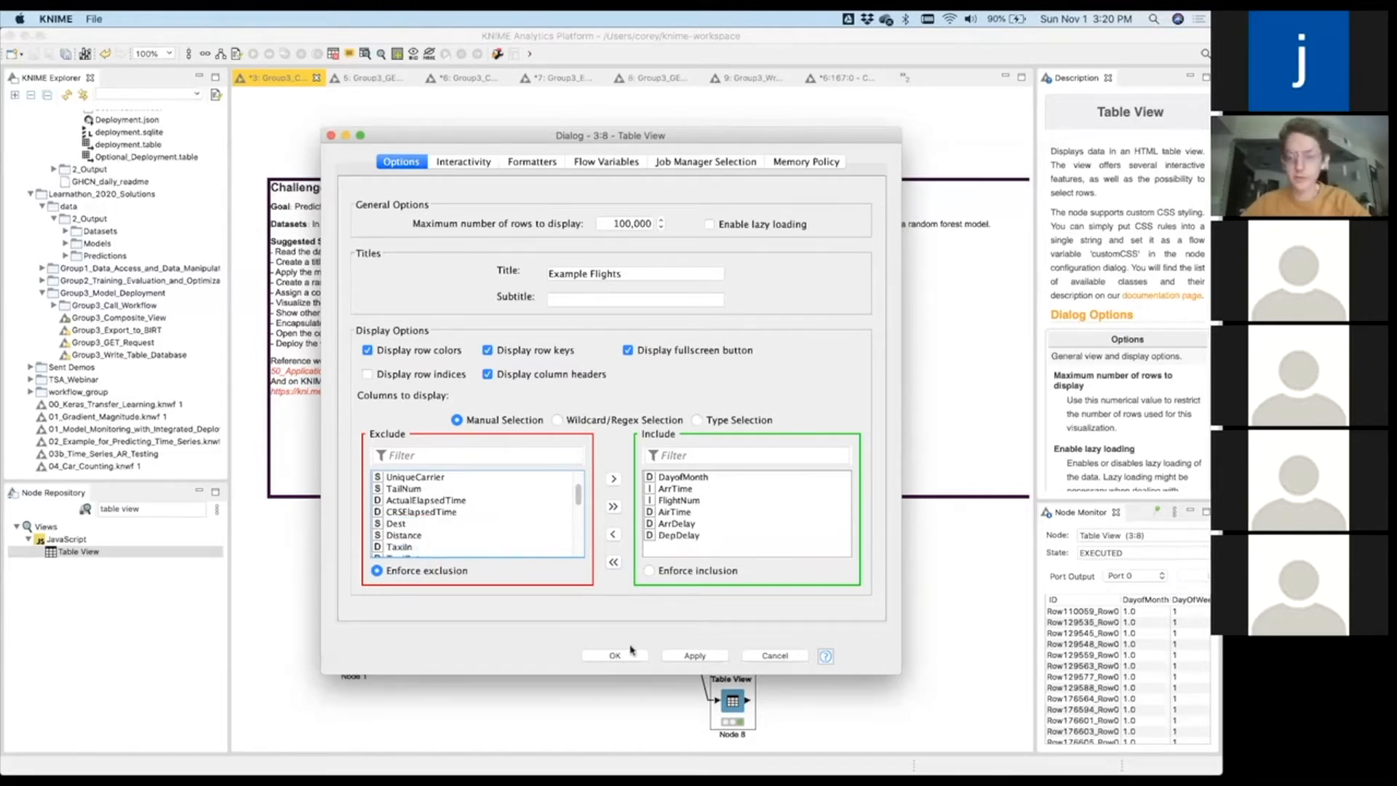
Execute the Table View node, open its interactive view, and look through the selected columns.
right_click(722, 702)
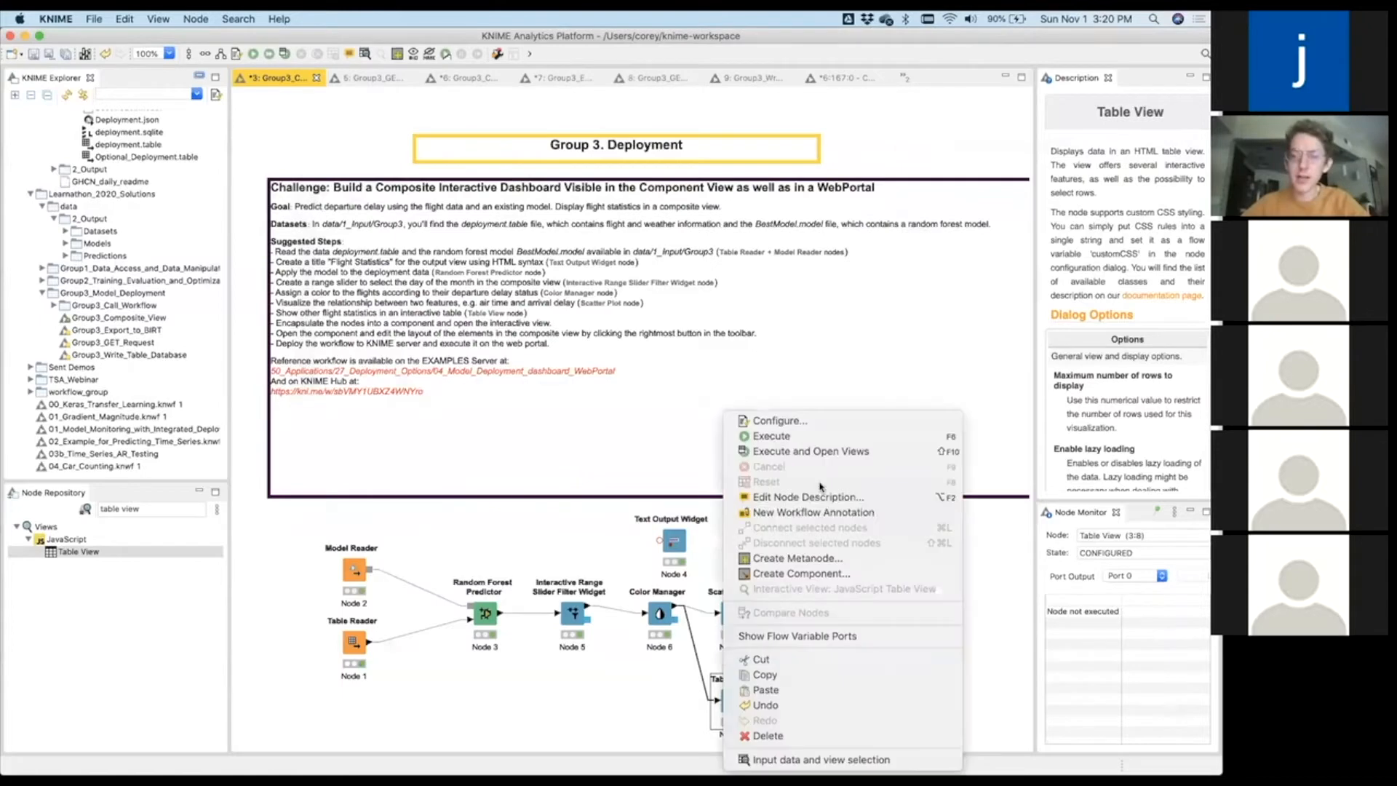
click(831, 452)
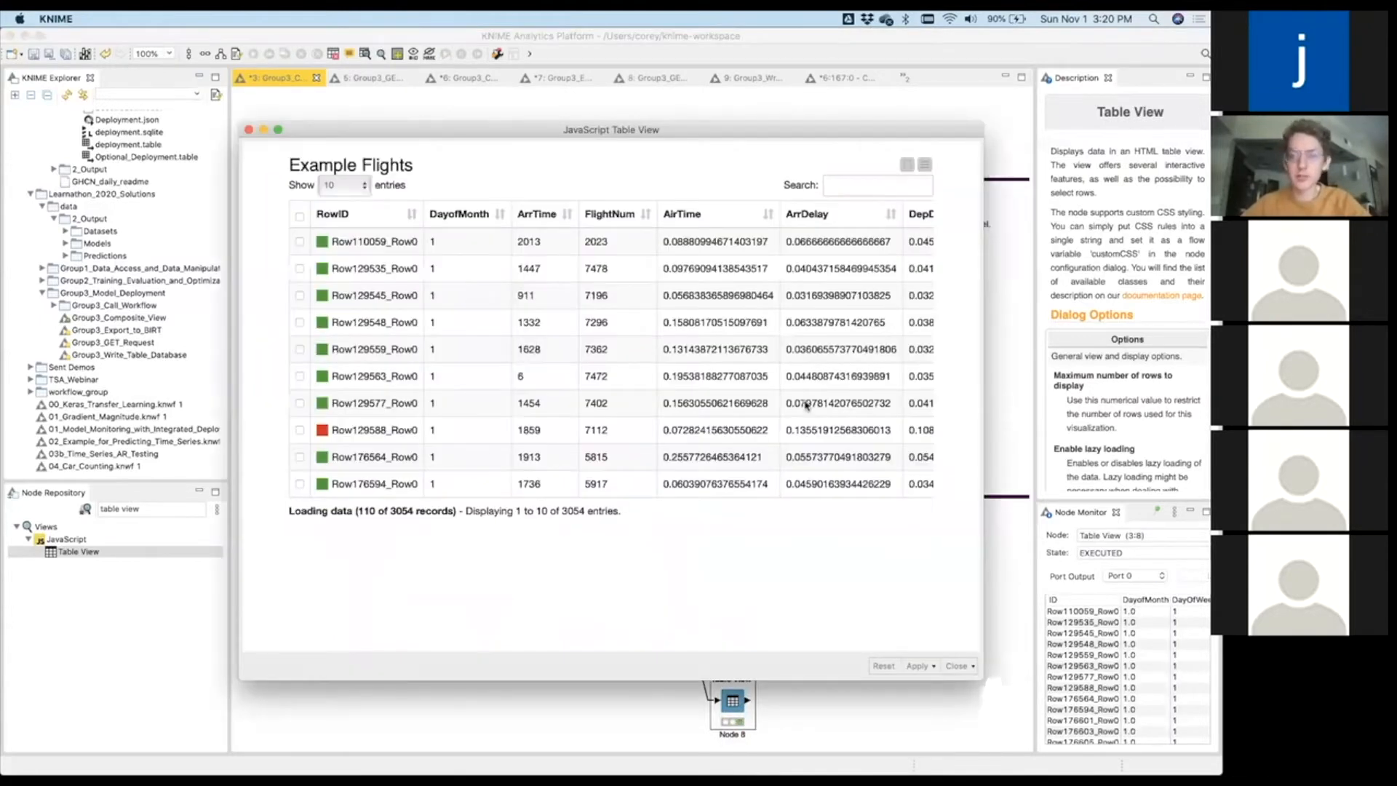
scroll(803, 404, right, 3)
scroll(800, 407, left, 3)
scroll(730, 434, right, 3)
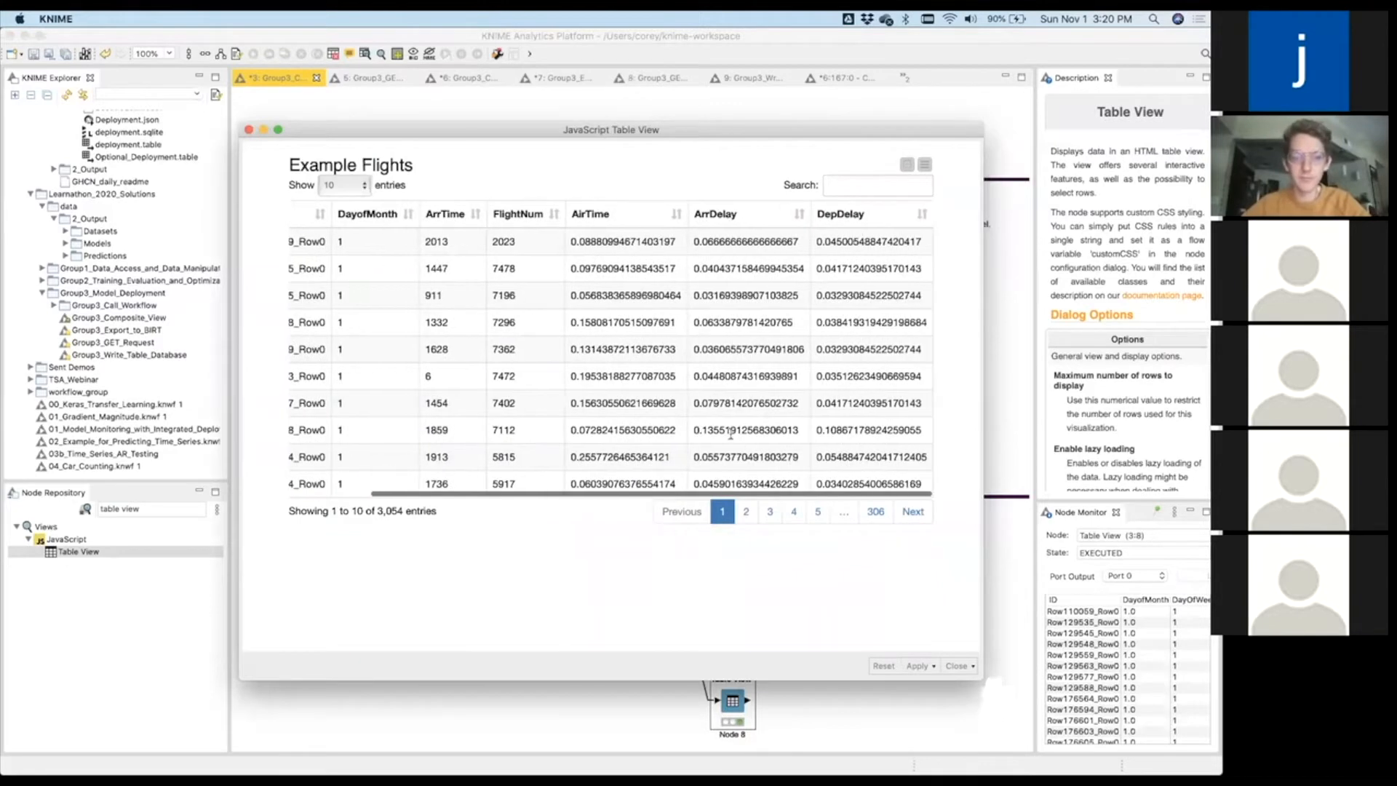
scroll(538, 429, left, 5)
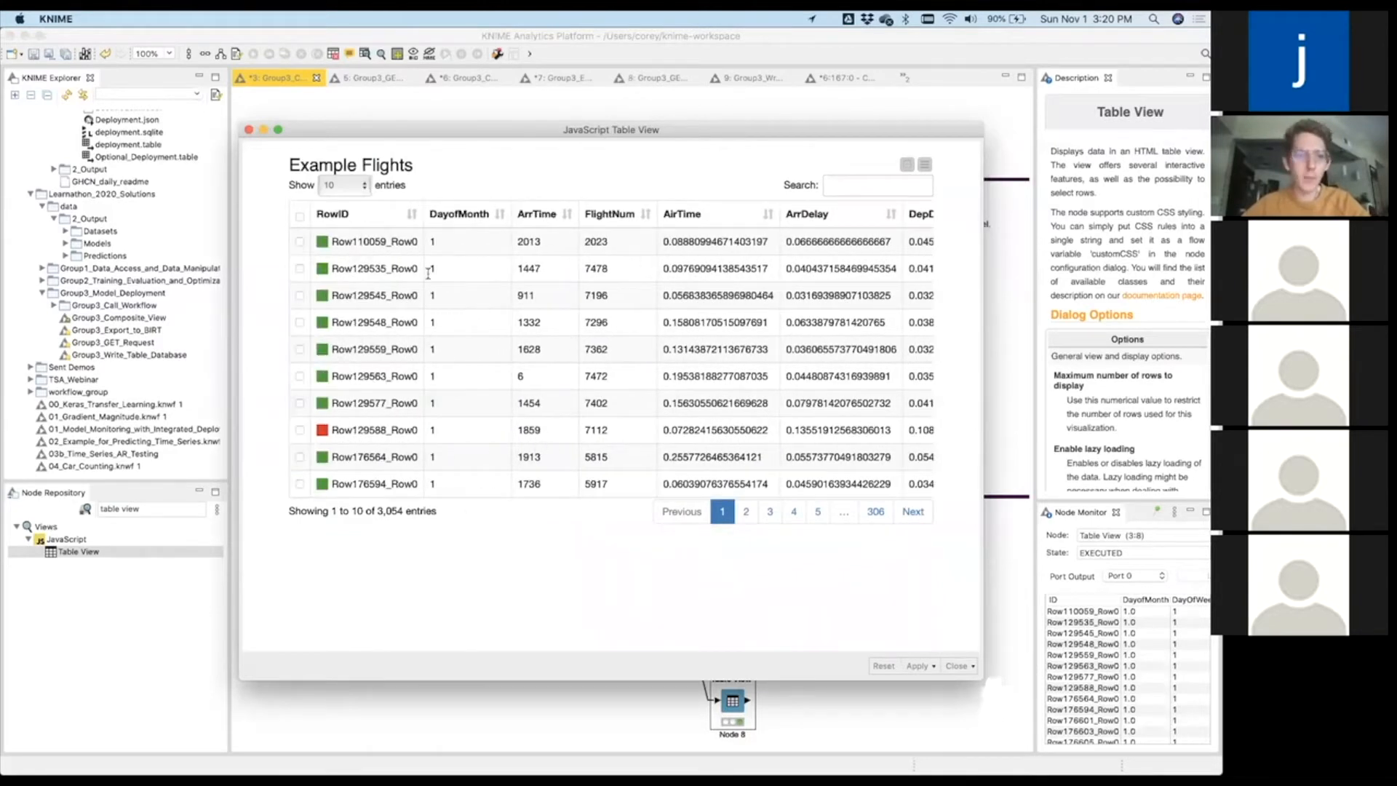
Browse a few pages of the Example Flights table, return to the first page, and close the view.
click(745, 511)
click(770, 511)
click(802, 517)
click(722, 512)
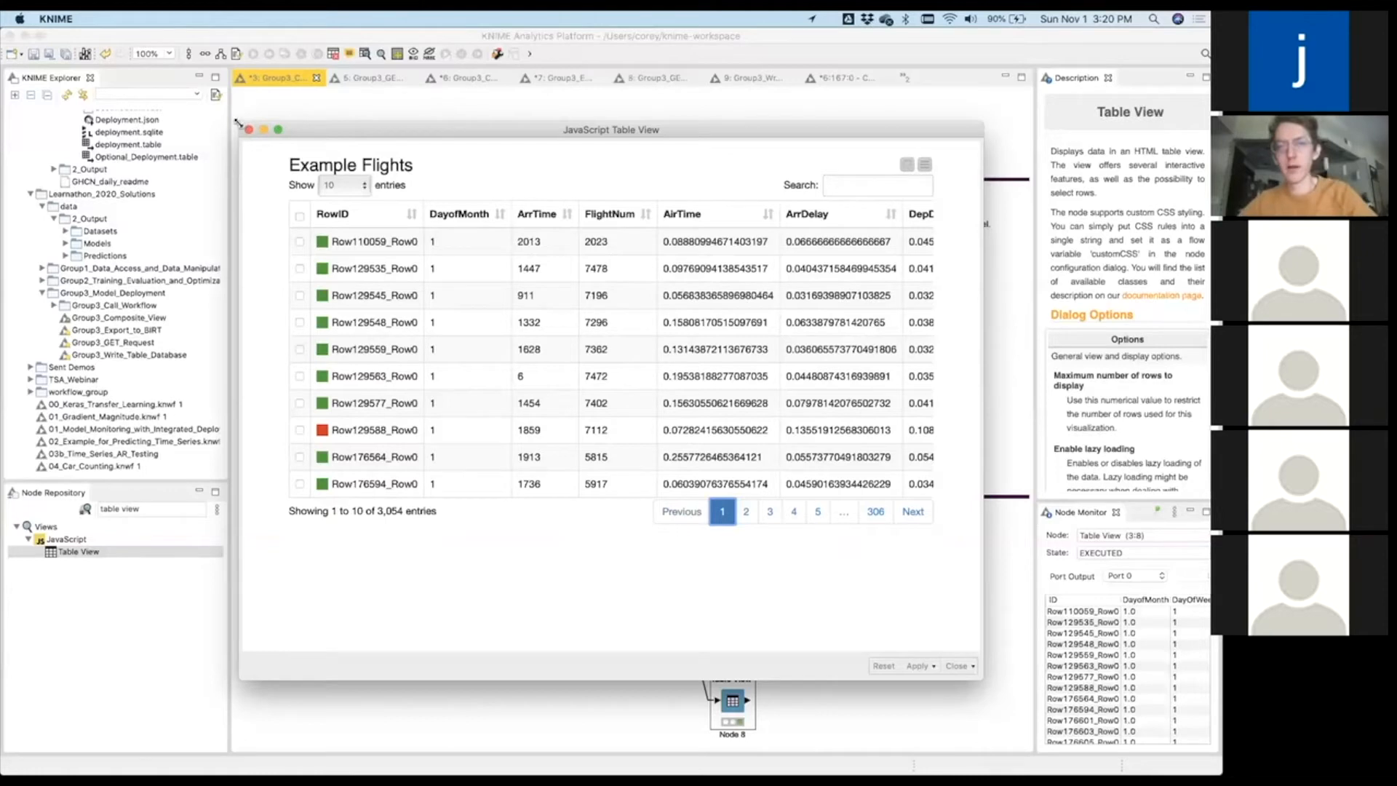
click(247, 130)
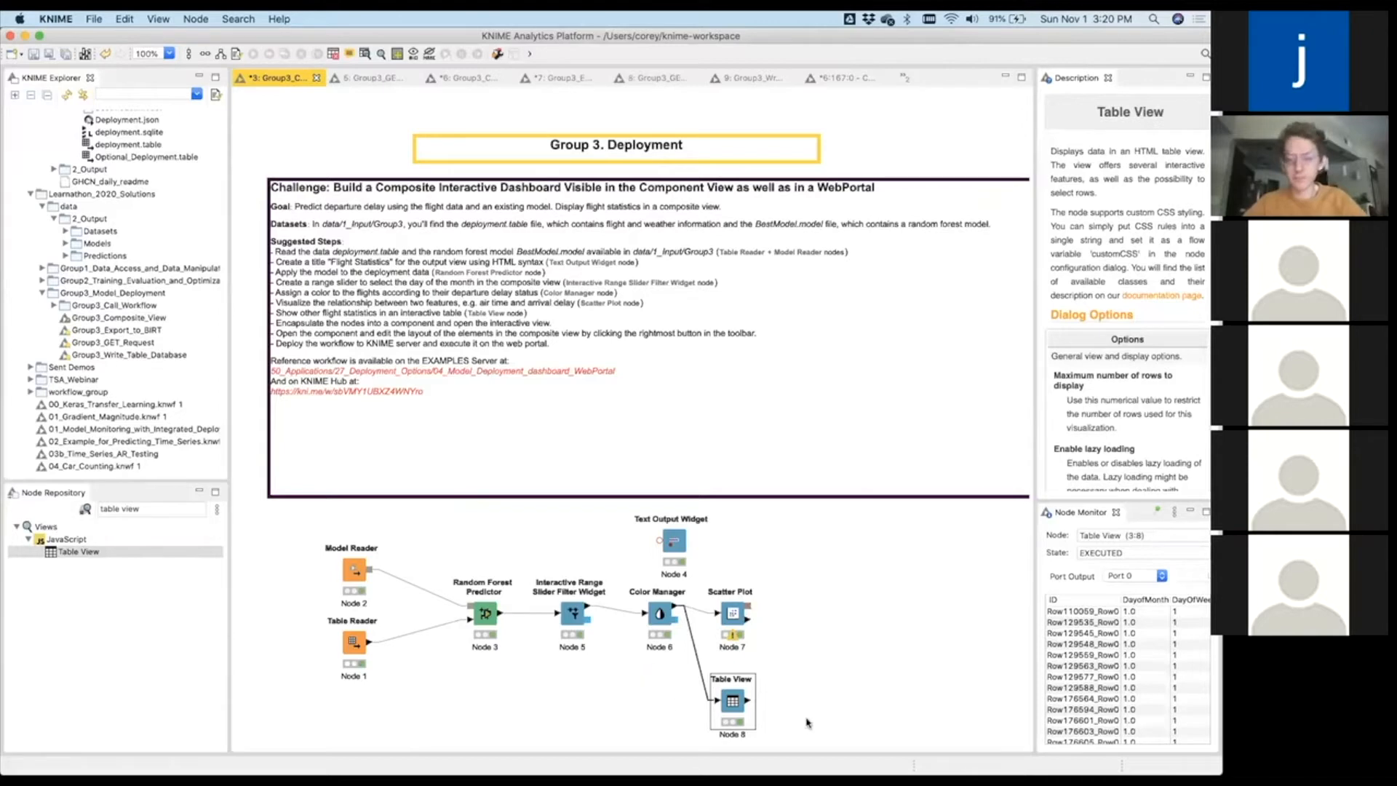
Encapsulate the Text Output Widget, range slider, Color Manager, Scatter Plot and Table View in a component named "Flight Dashboard", and place it closer to the Random Forest Predictor.
drag(811, 723, 558, 545)
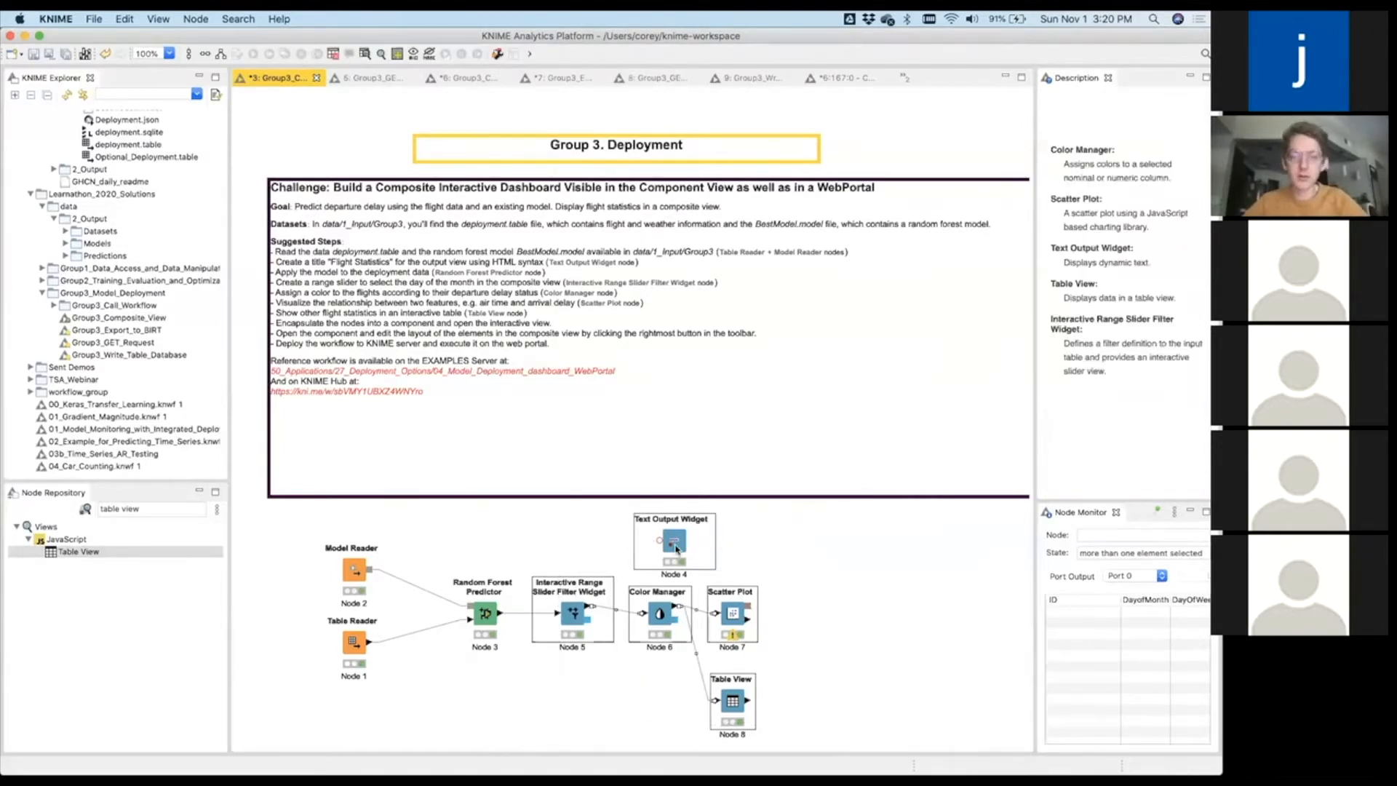
right_click(676, 548)
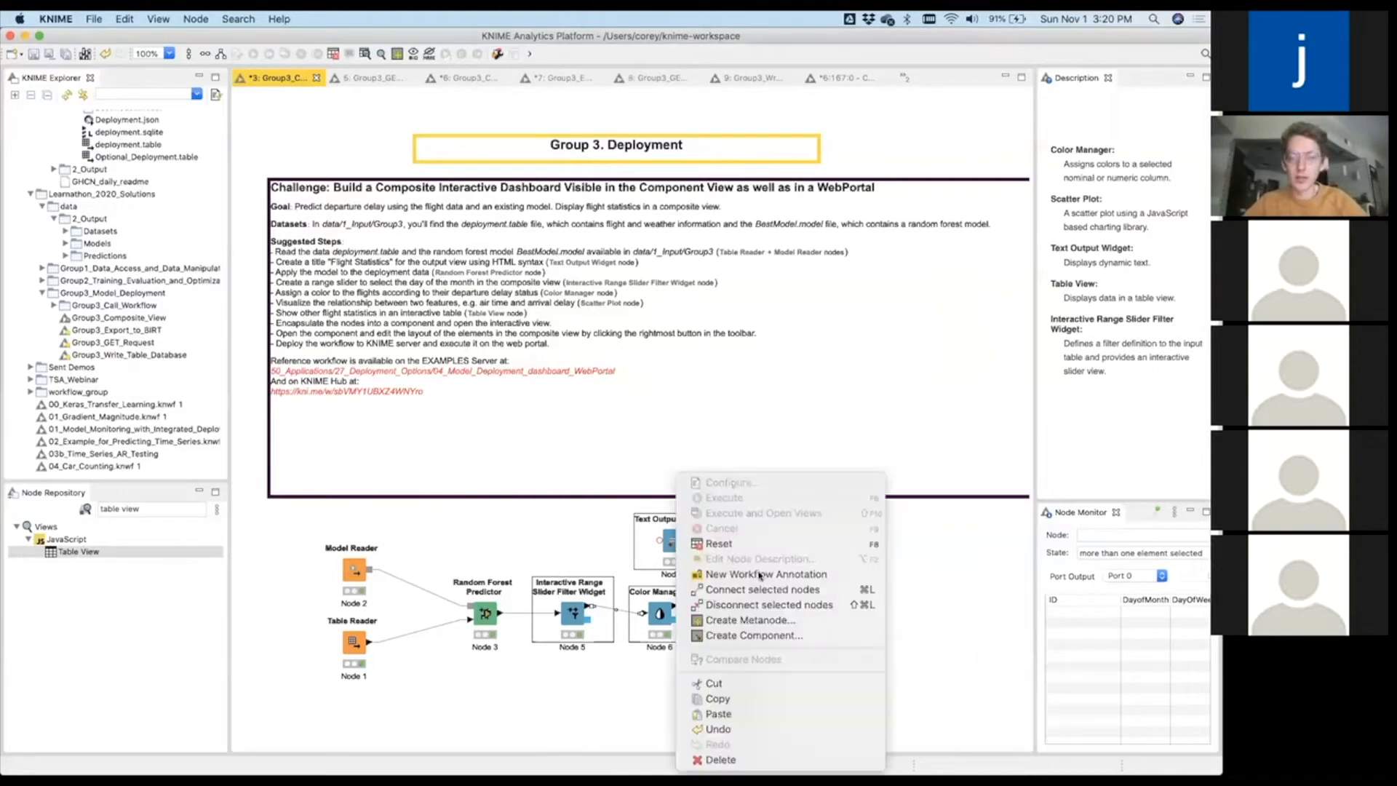
click(783, 637)
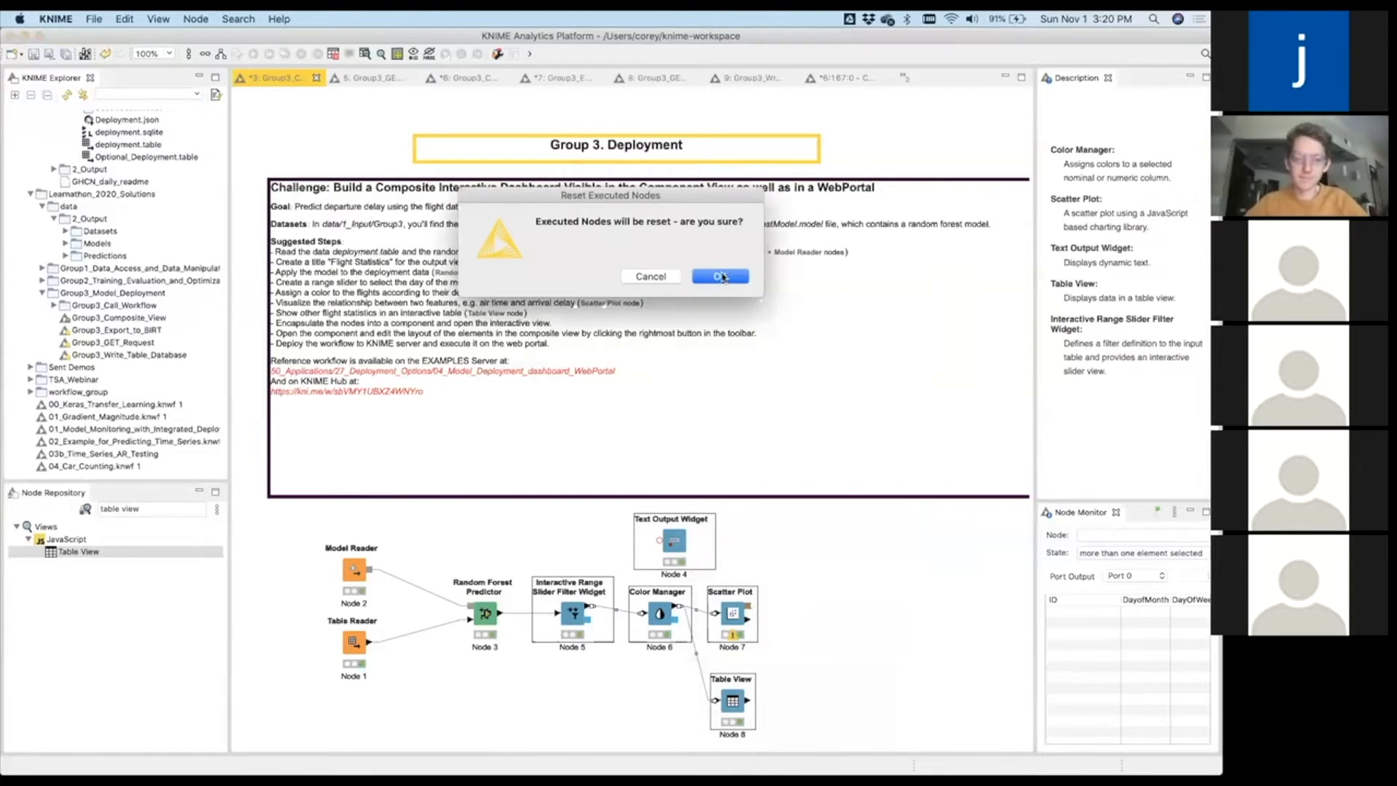
click(725, 280)
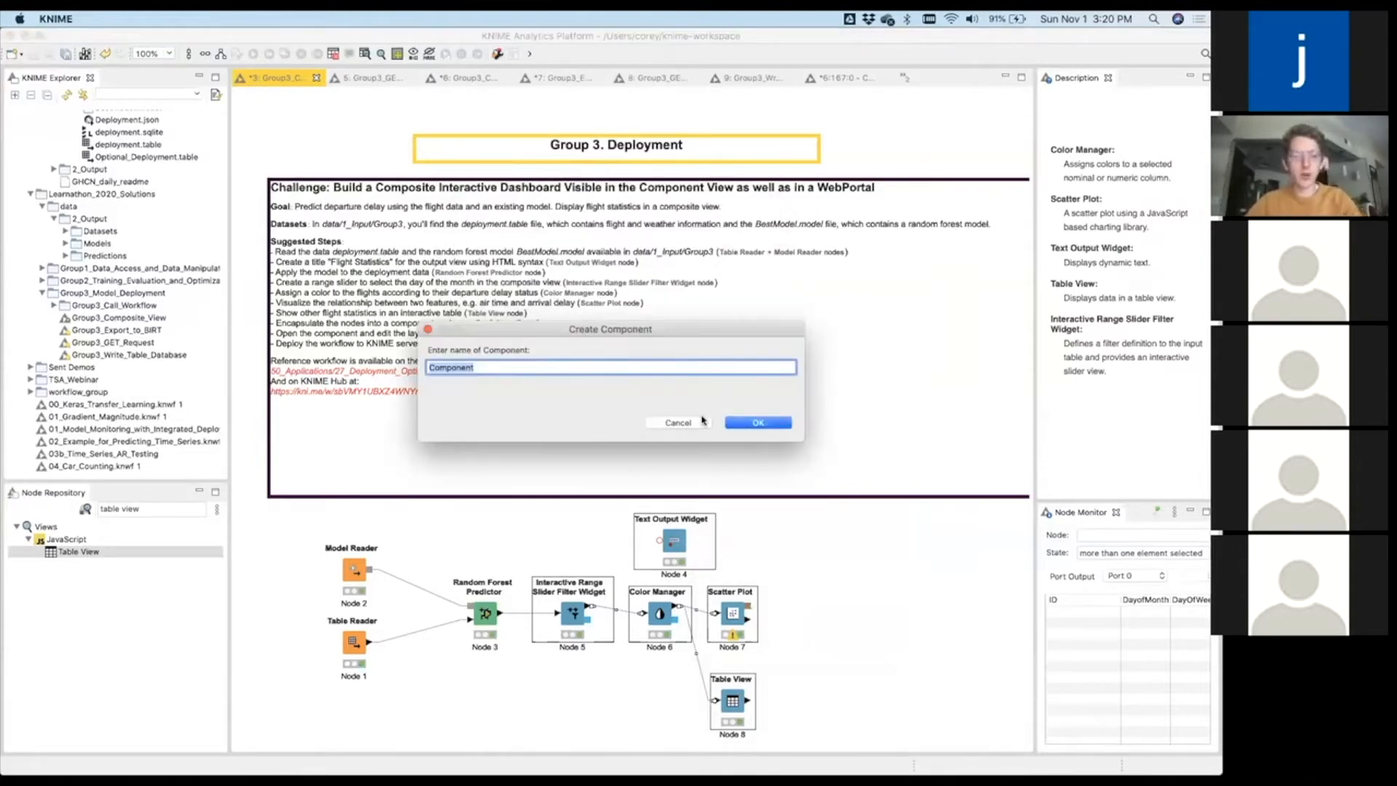
text(Flight Dashboard)
click(757, 422)
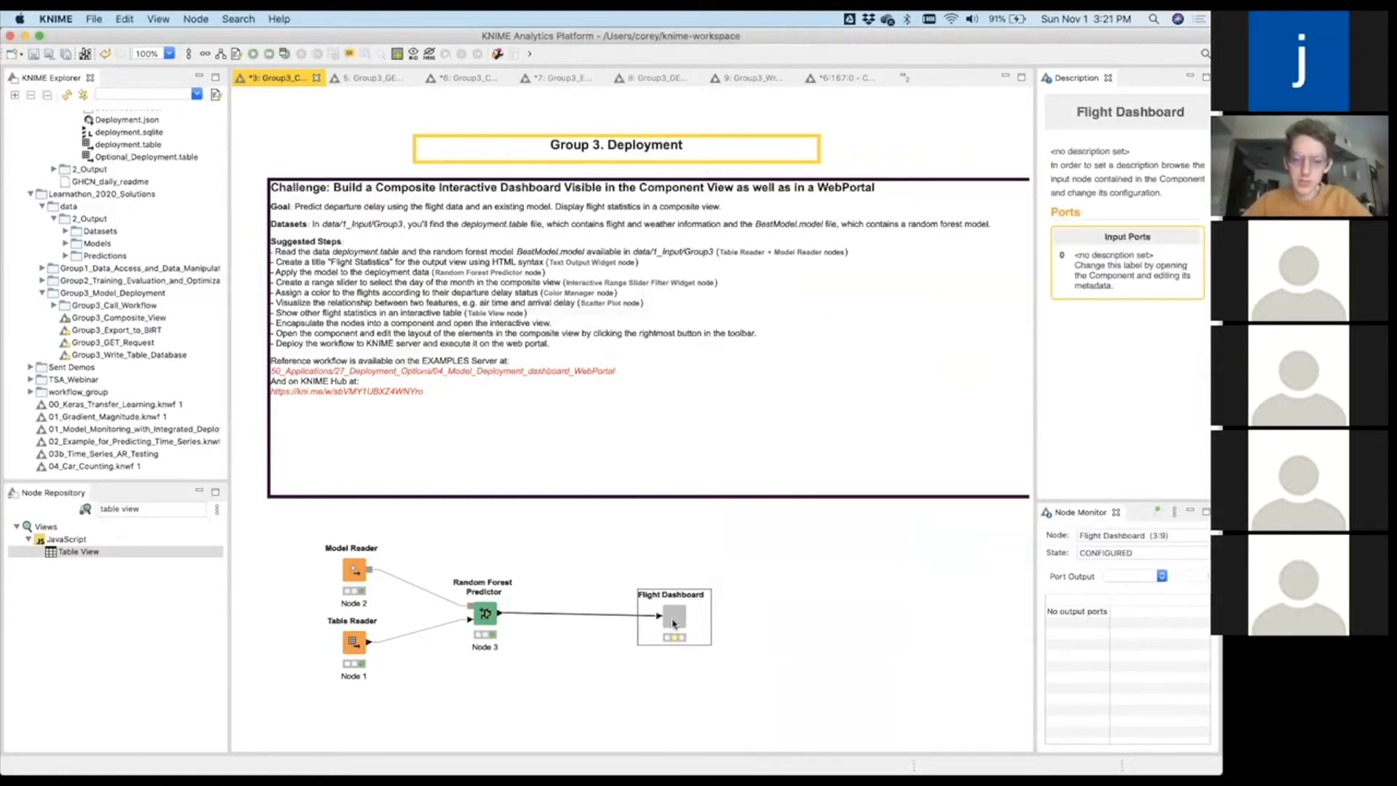
drag(673, 624, 601, 624)
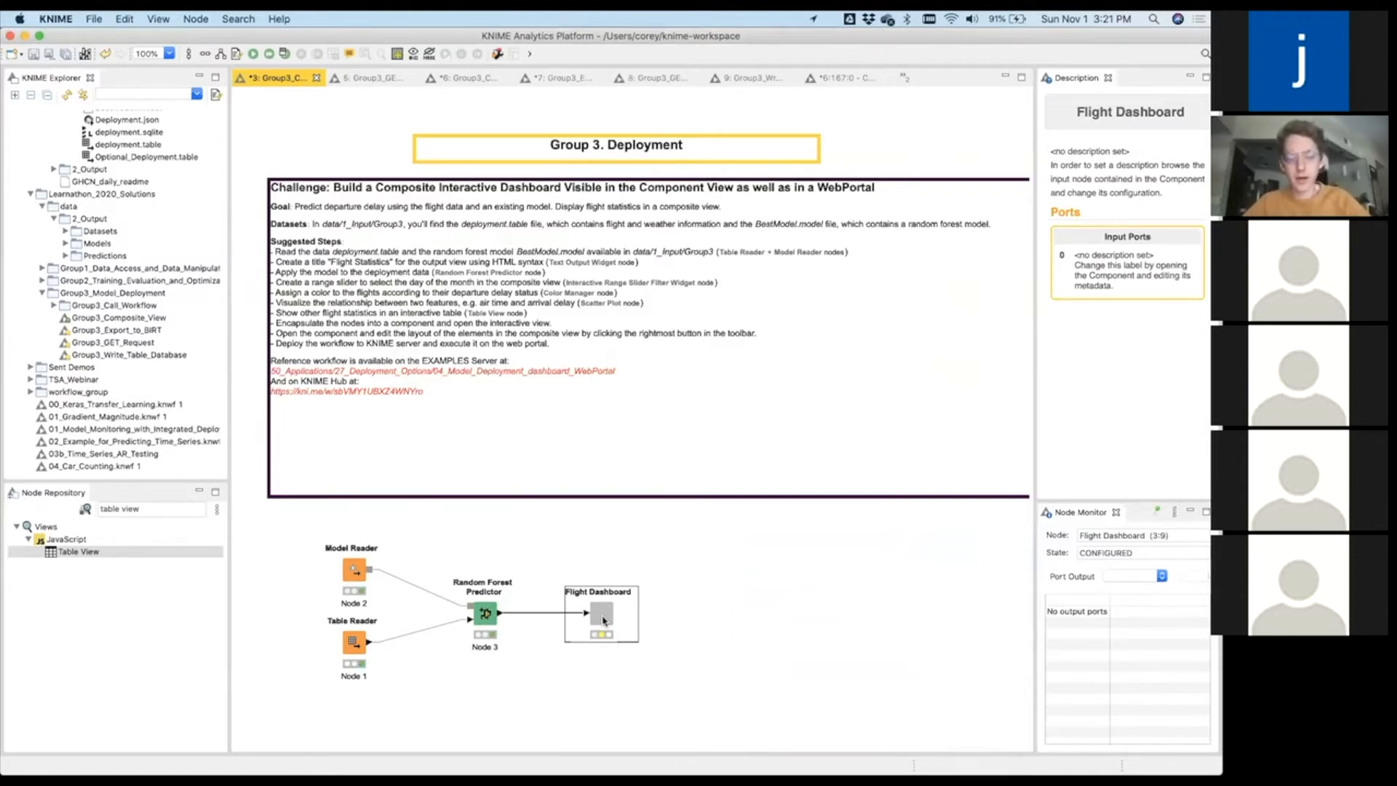
Open the Flight Dashboard component to inspect the nodes inside, and close it again.
right_click(603, 621)
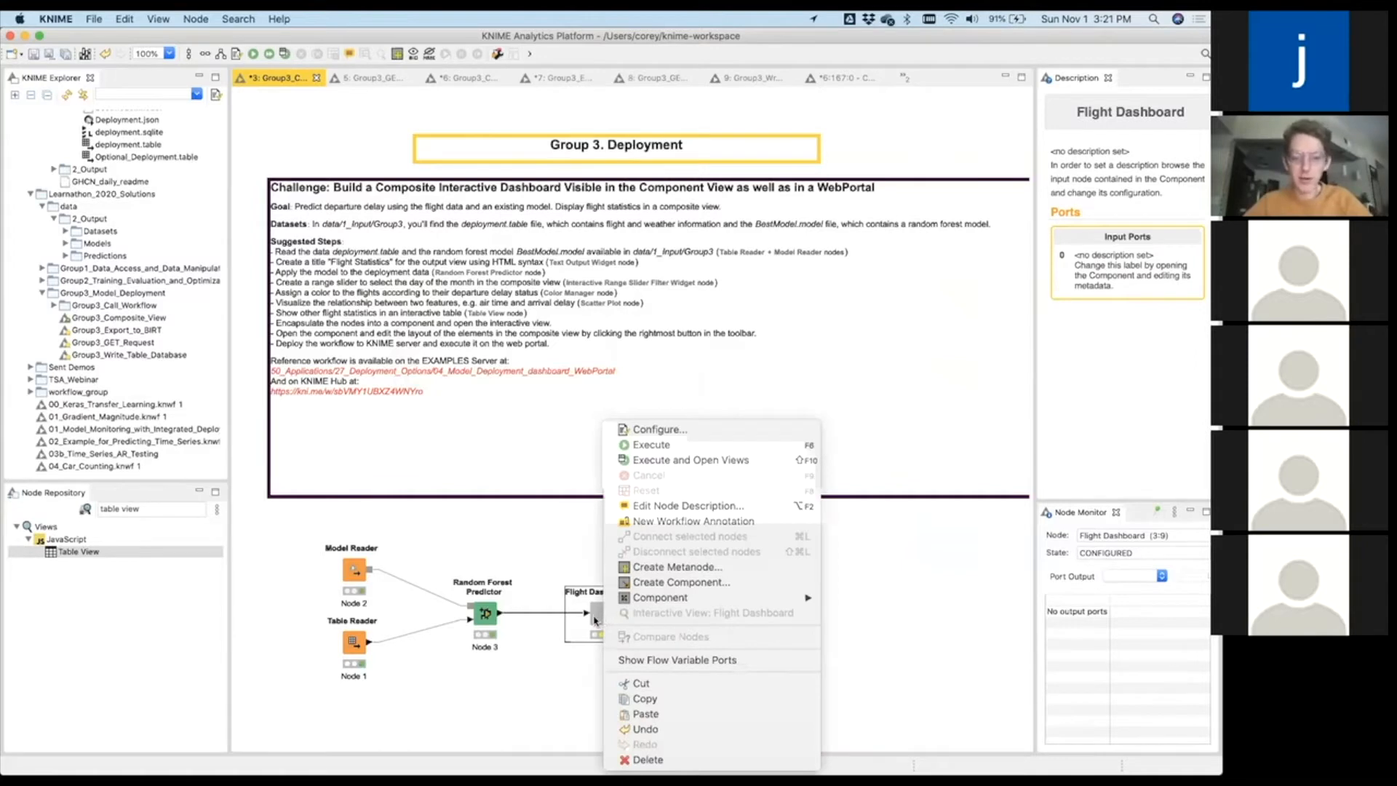
mouse_move(667, 606)
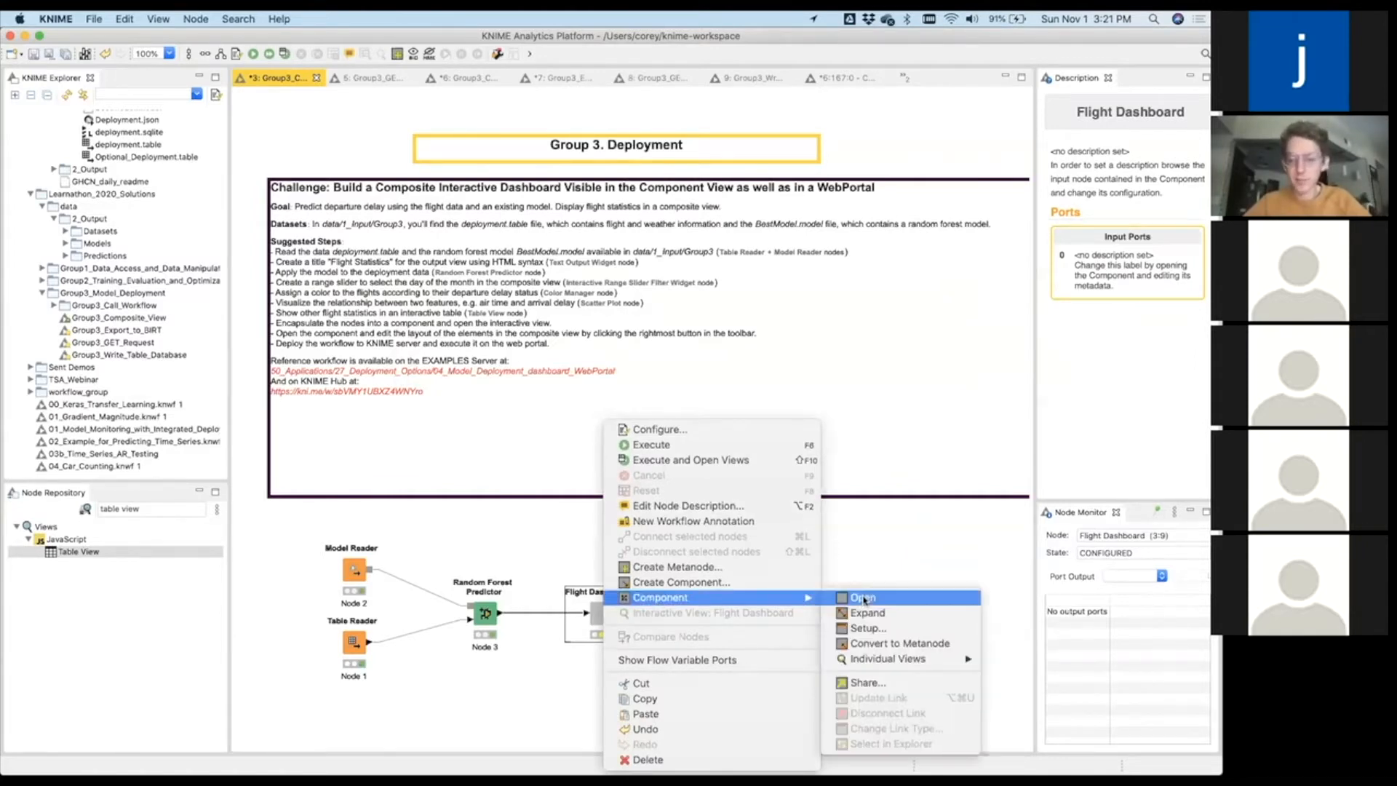
click(555, 673)
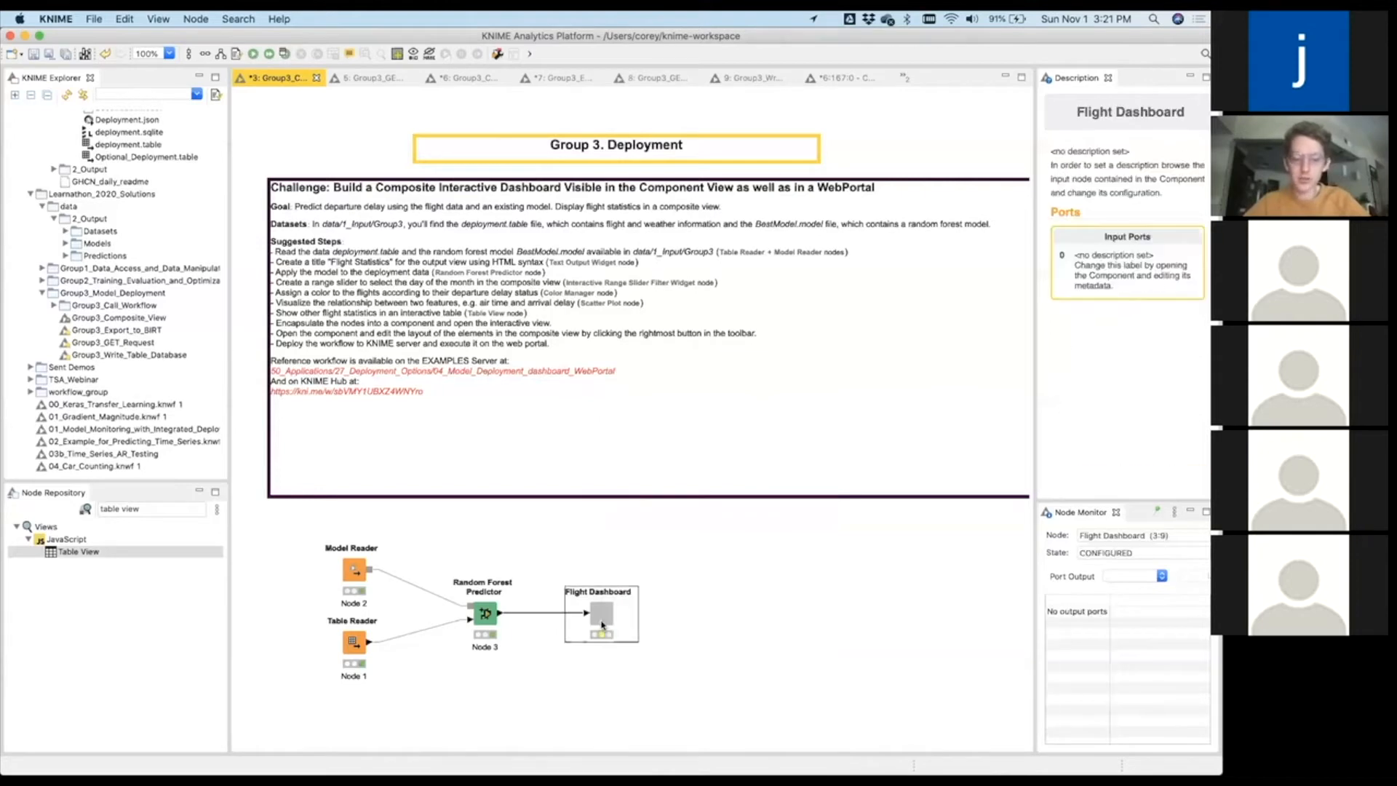
ctrl+double_click(602, 624)
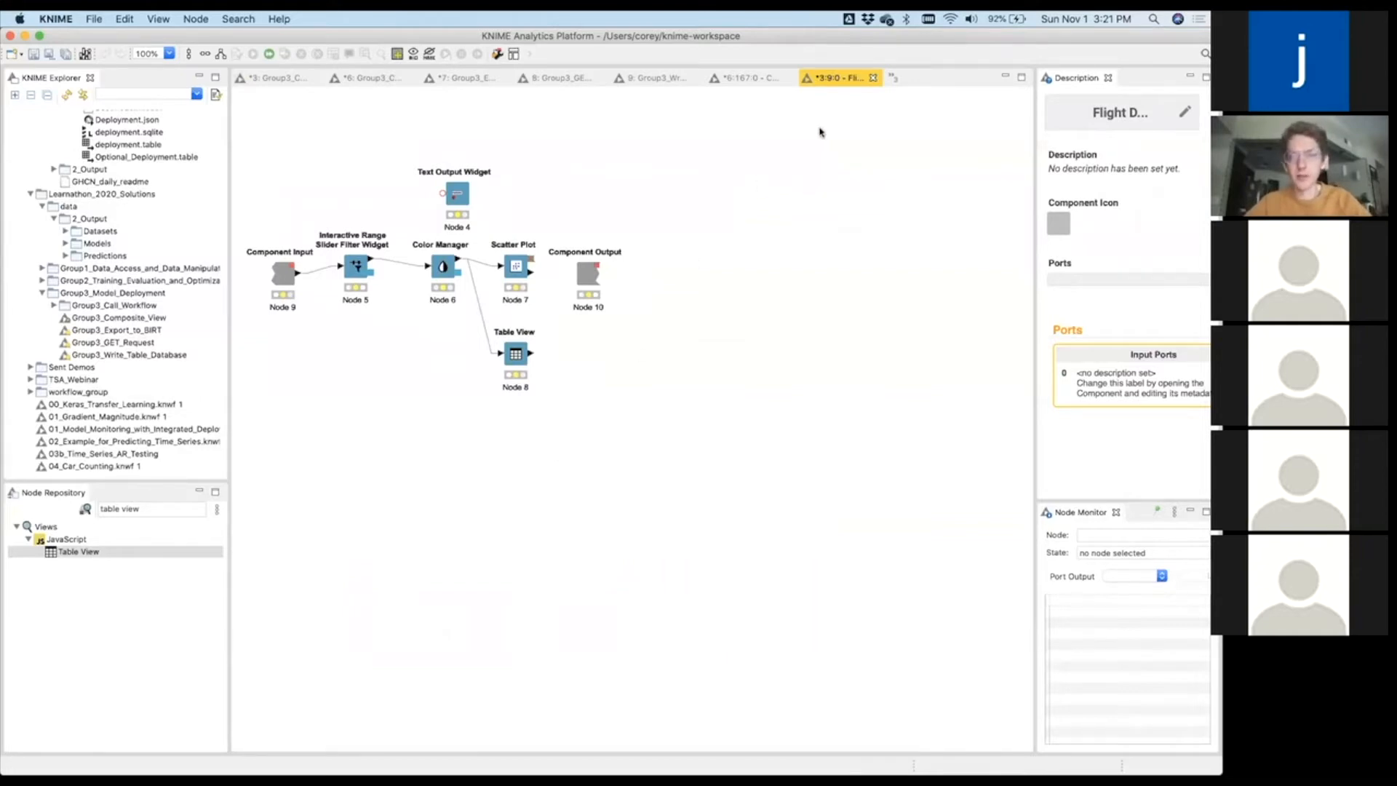
click(873, 78)
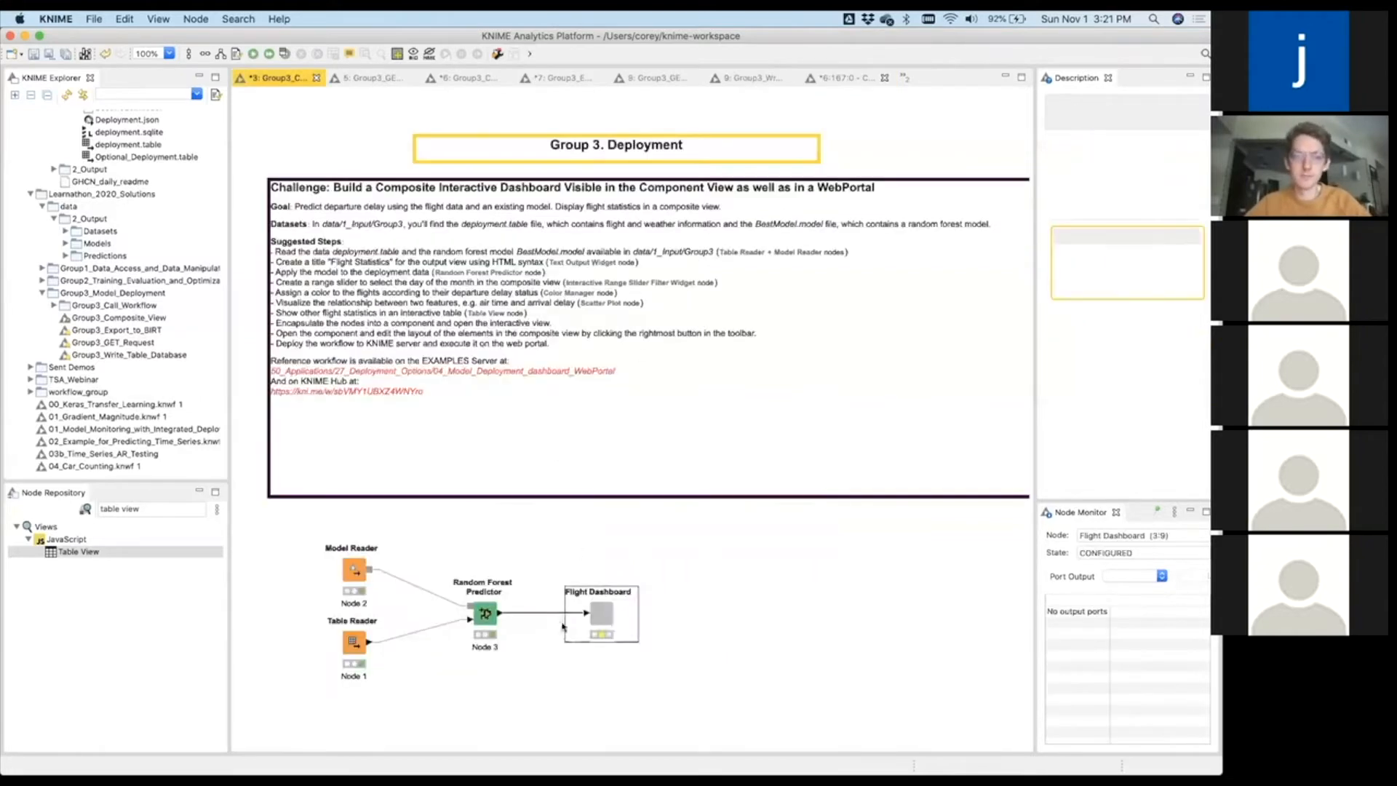
Execute the Flight Dashboard component, open its composite view, and examine how the table, title, slider and scatter plot are arranged.
right_click(603, 622)
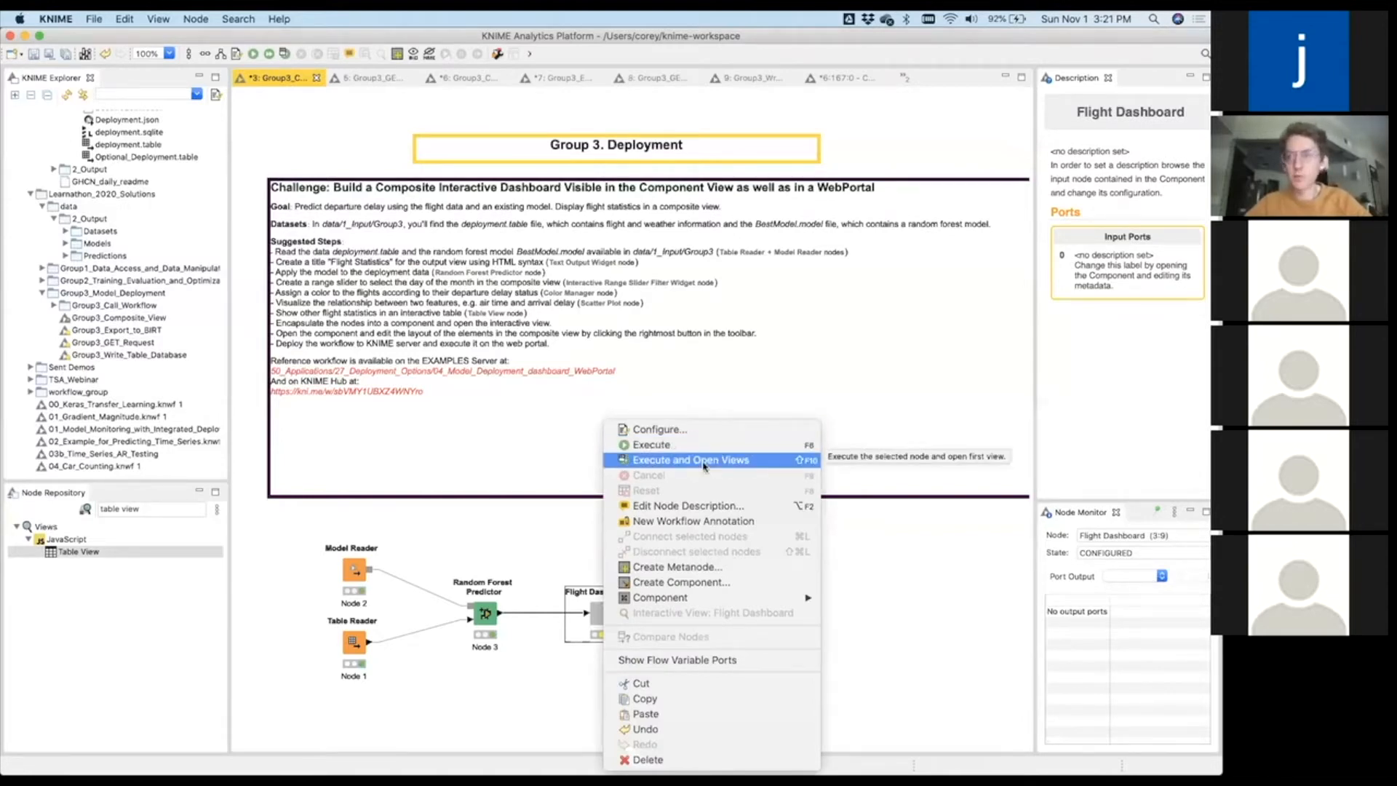
click(703, 459)
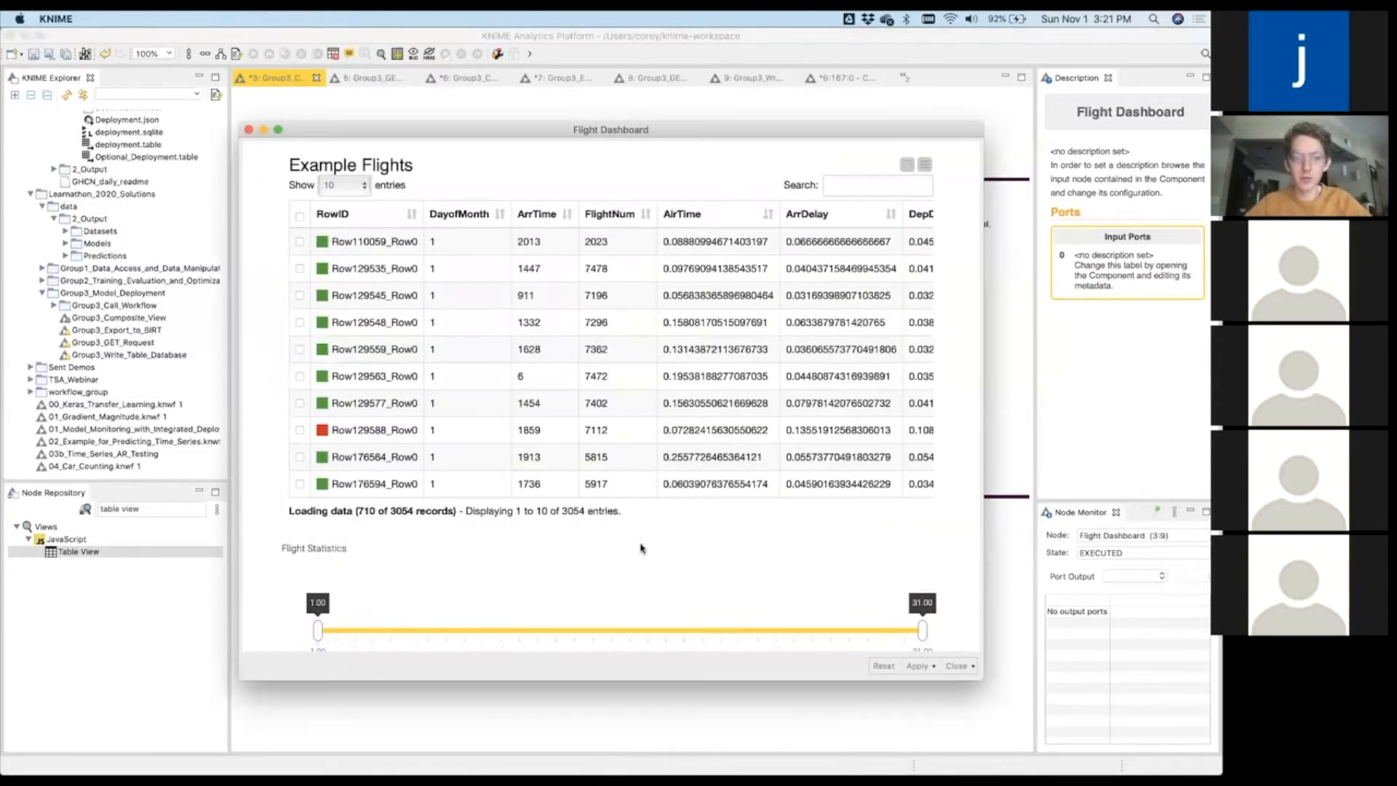
scroll(254, 541, down, 3)
scroll(253, 540, down, 5)
scroll(253, 541, down, 4)
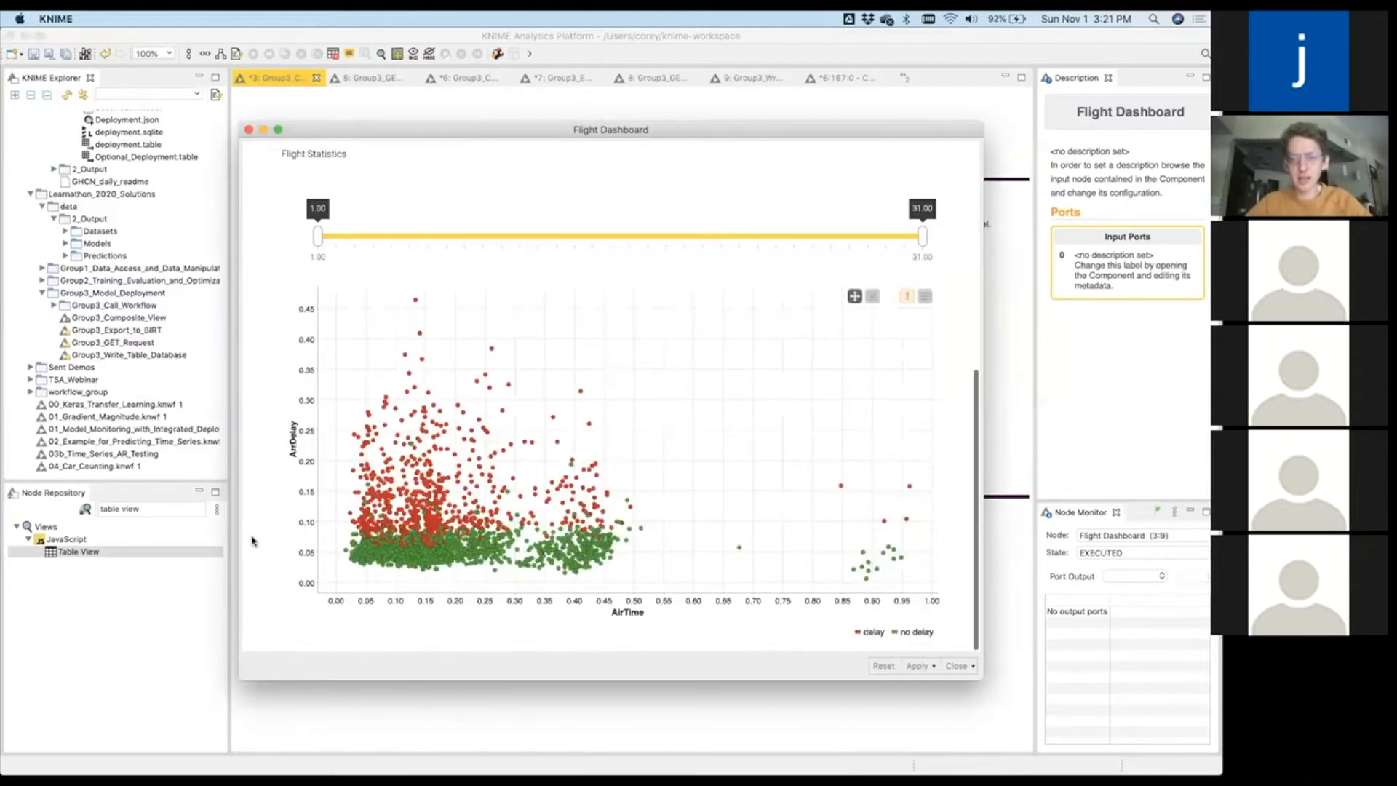
scroll(253, 540, up, 9)
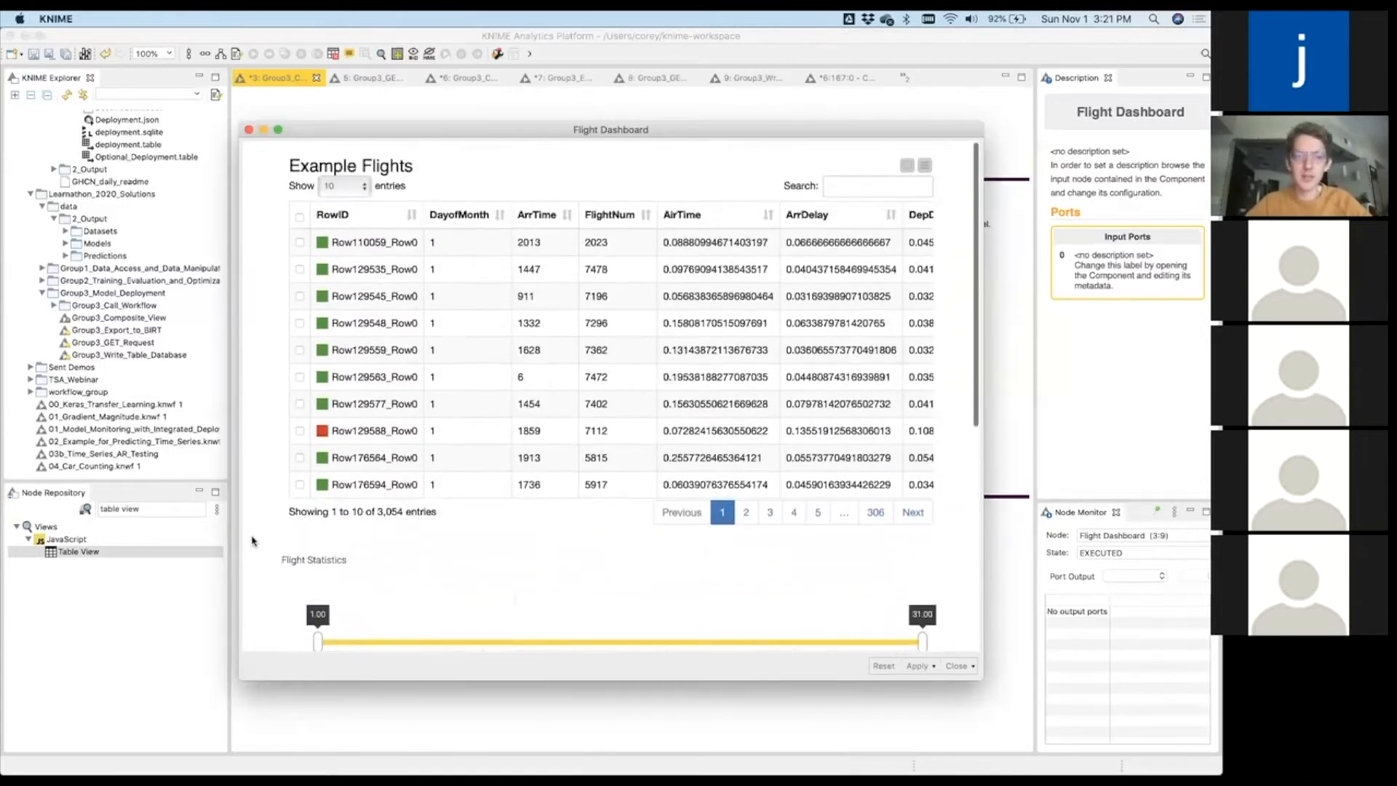
Raise the range slider's lower bound to 13 to filter the dashboard by day of month, and check the table.
scroll(253, 540, down, 5)
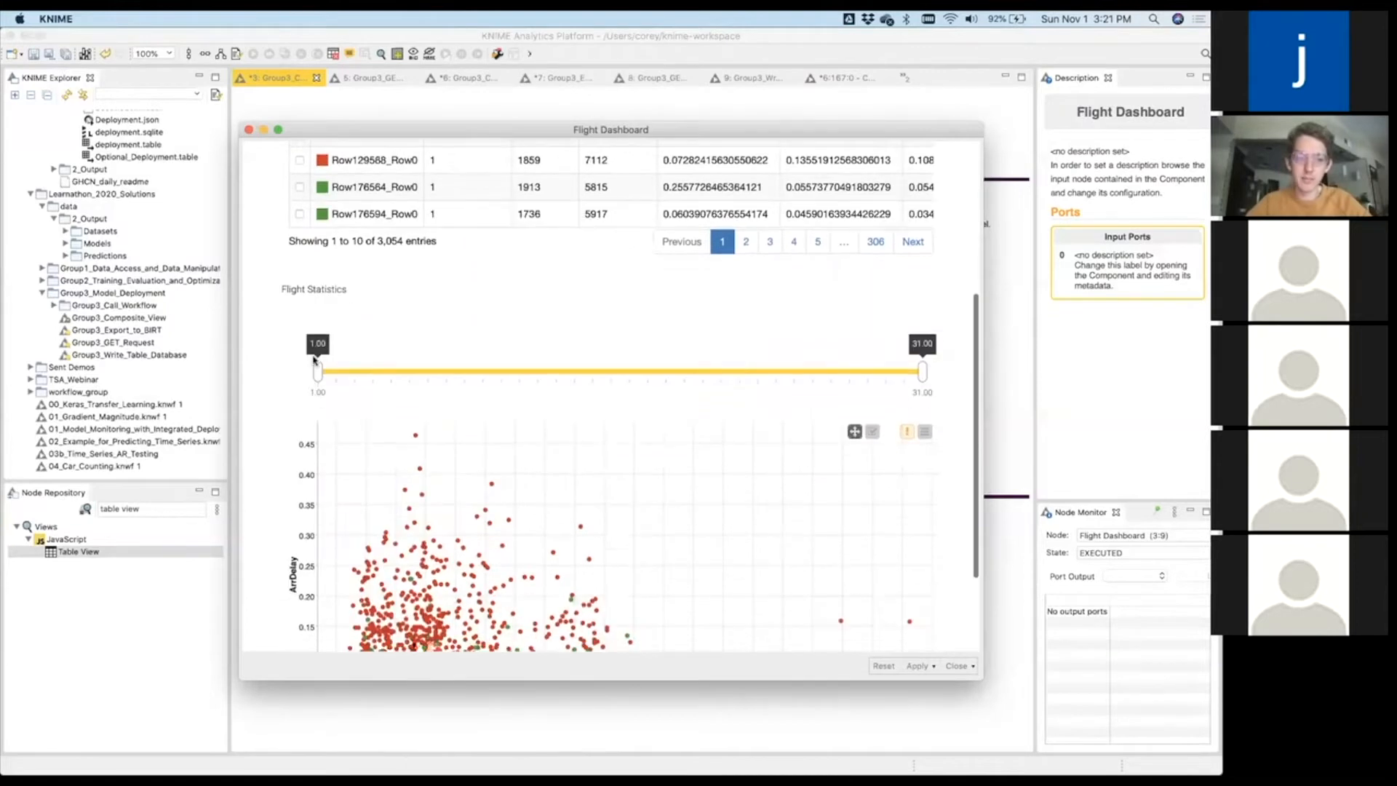
drag(318, 354, 559, 357)
scroll(466, 215, up, 1)
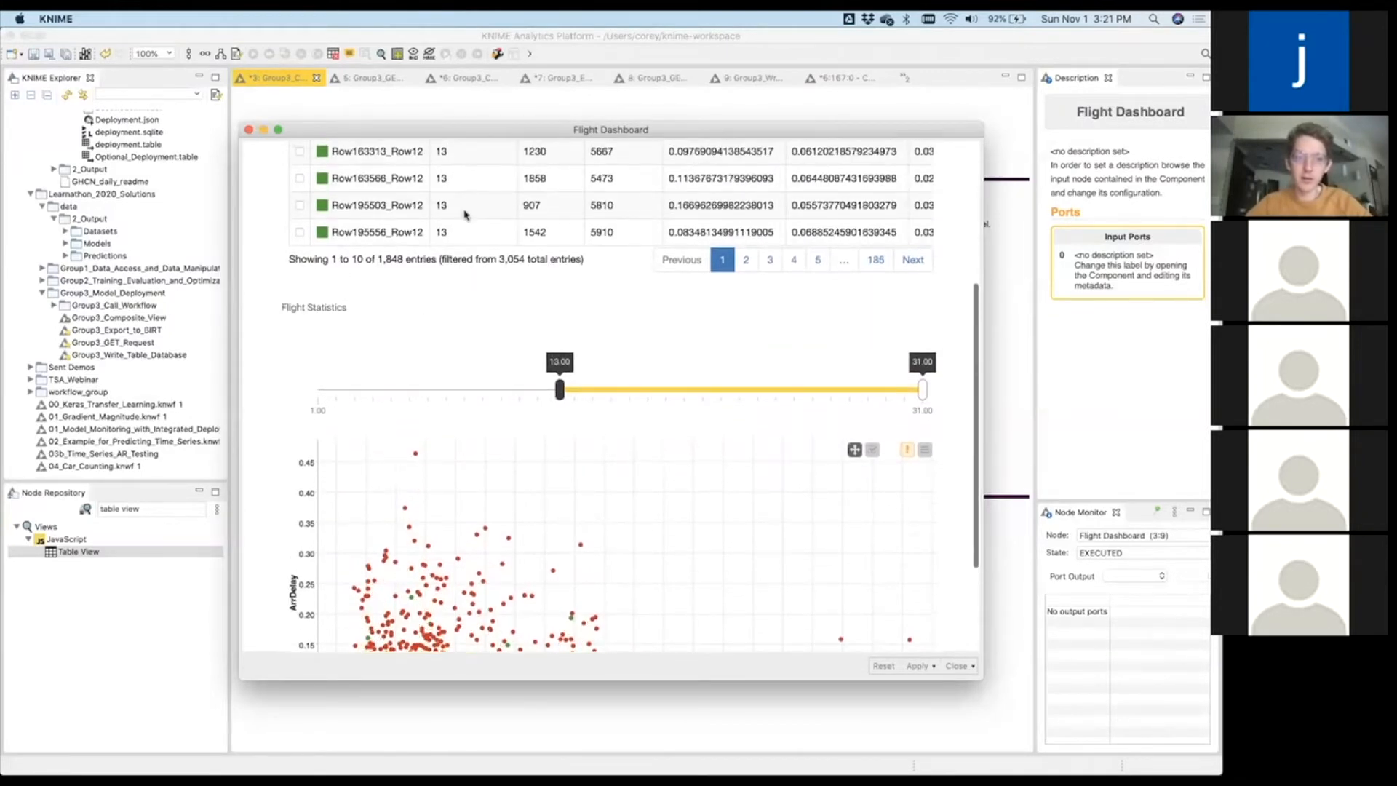
Raise the range slider's lower bound to 22, check the scatter plot, and close the dashboard view discarding the changes.
scroll(465, 215, down, 3)
drag(560, 294, 741, 295)
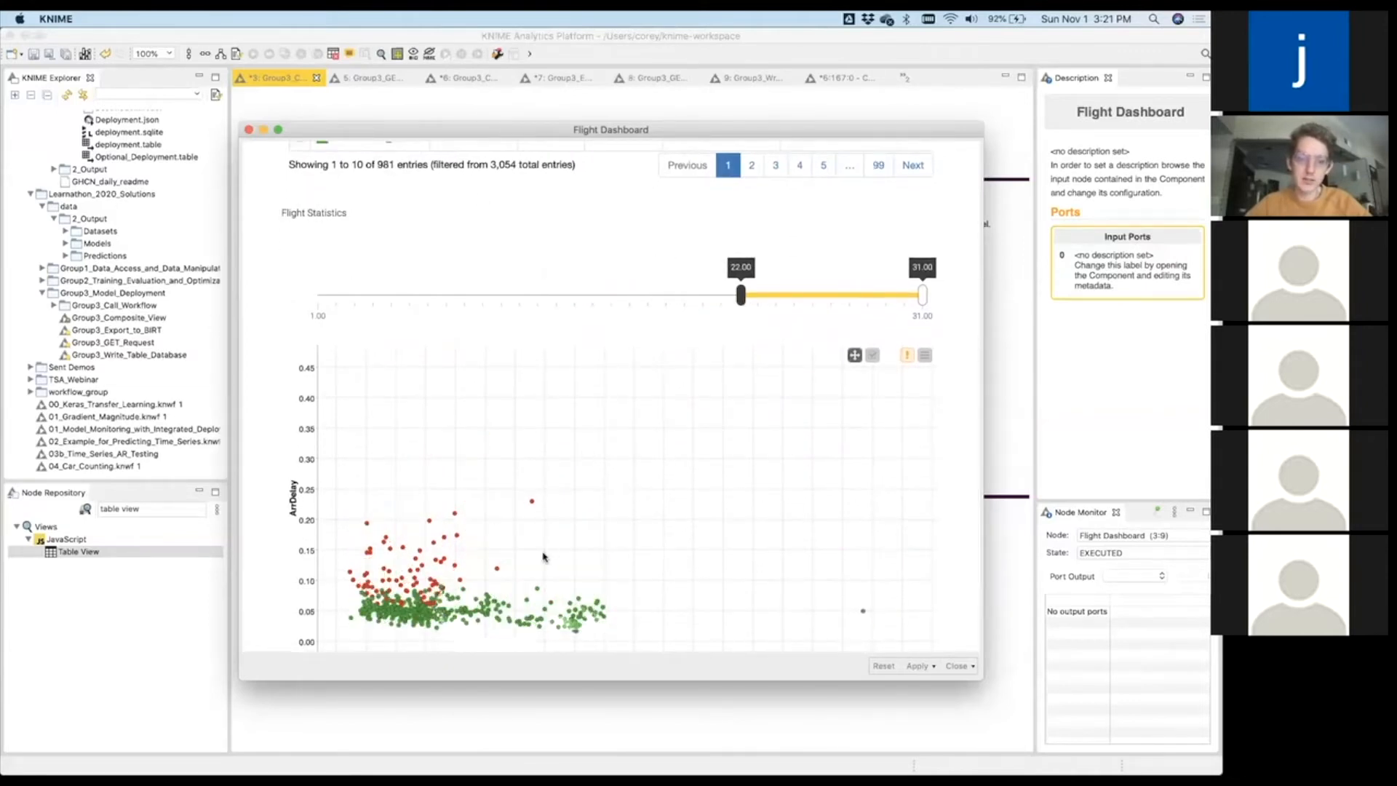
click(248, 131)
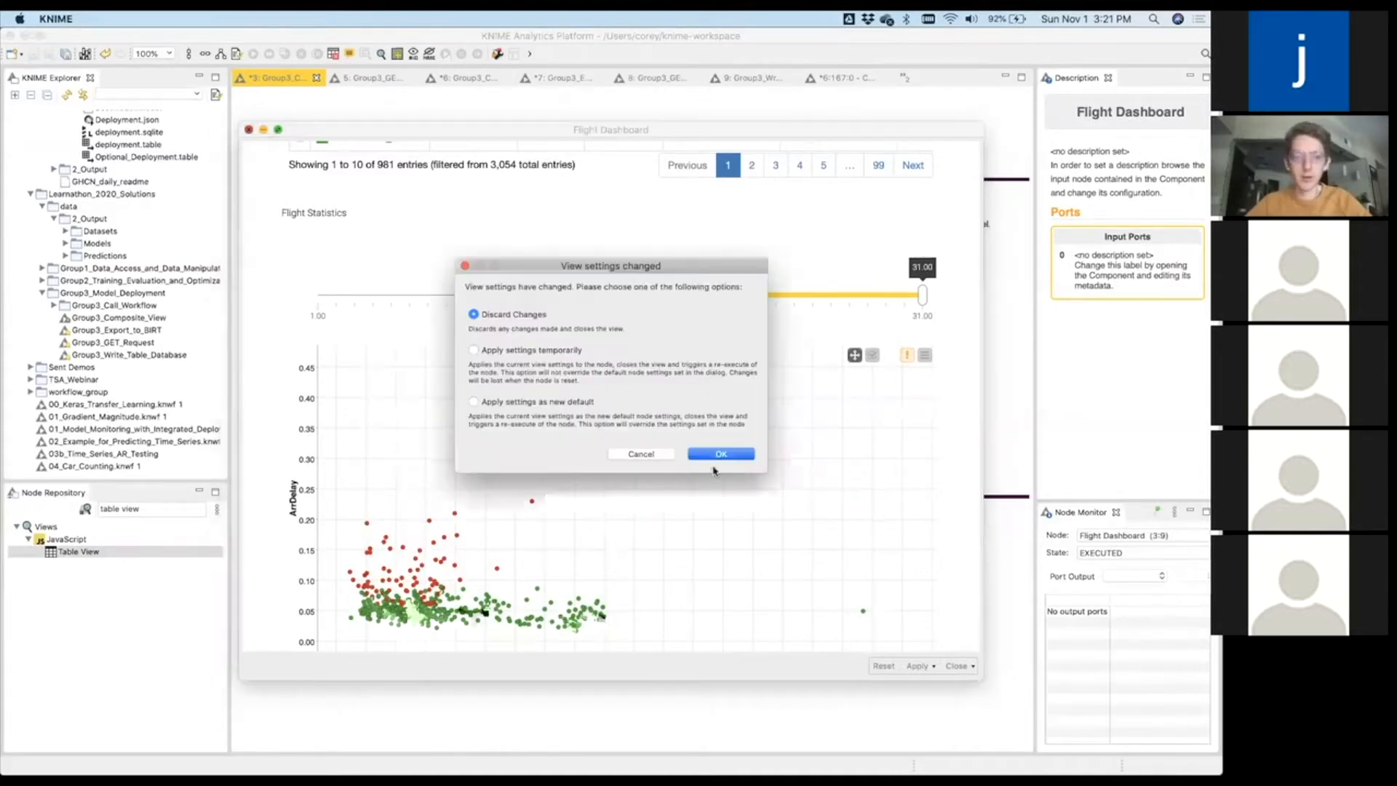
click(726, 452)
Open the visual layout of the Flight Dashboard component and add a two-column row beneath the Text Output Widget.
super+double_click(606, 605)
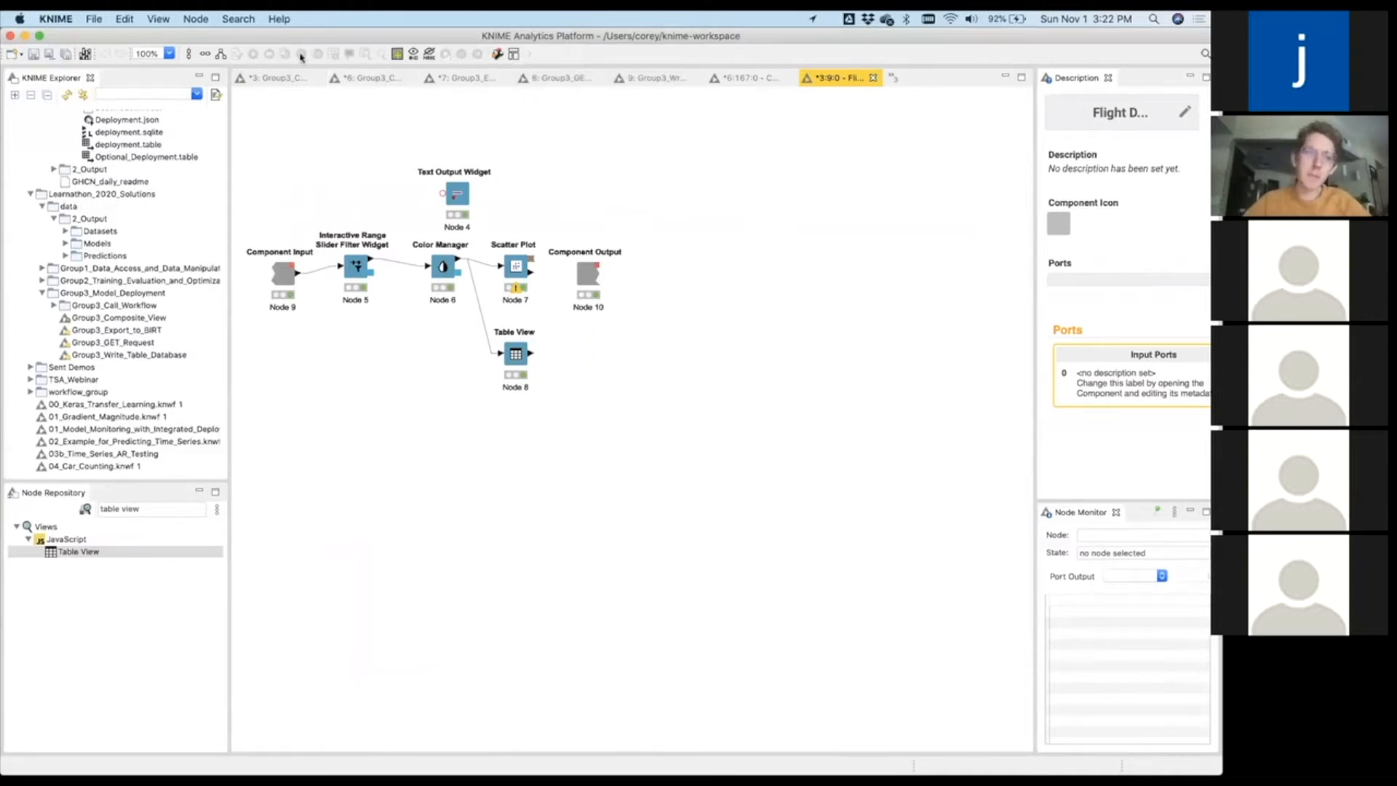
click(514, 62)
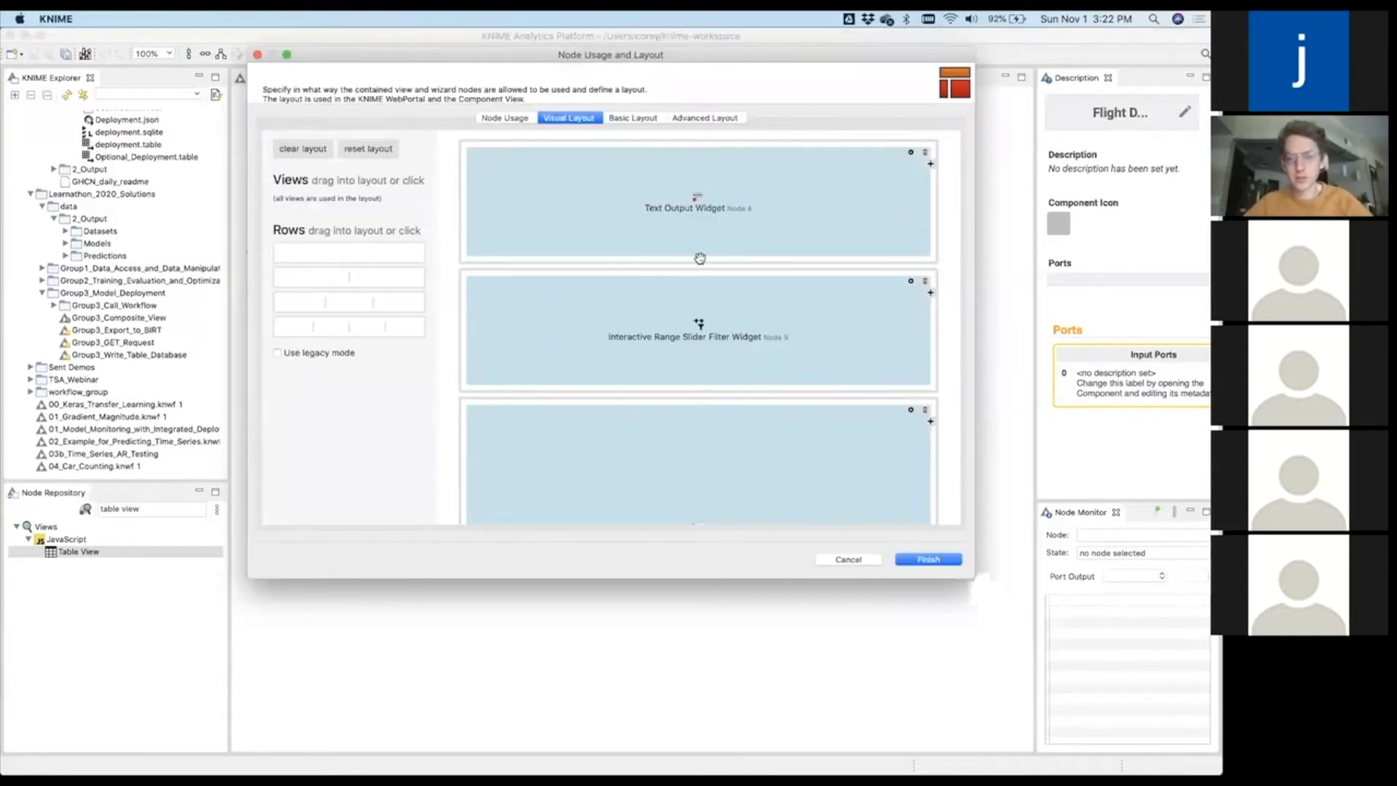
scroll(633, 321, down, 5)
scroll(633, 321, up, 4)
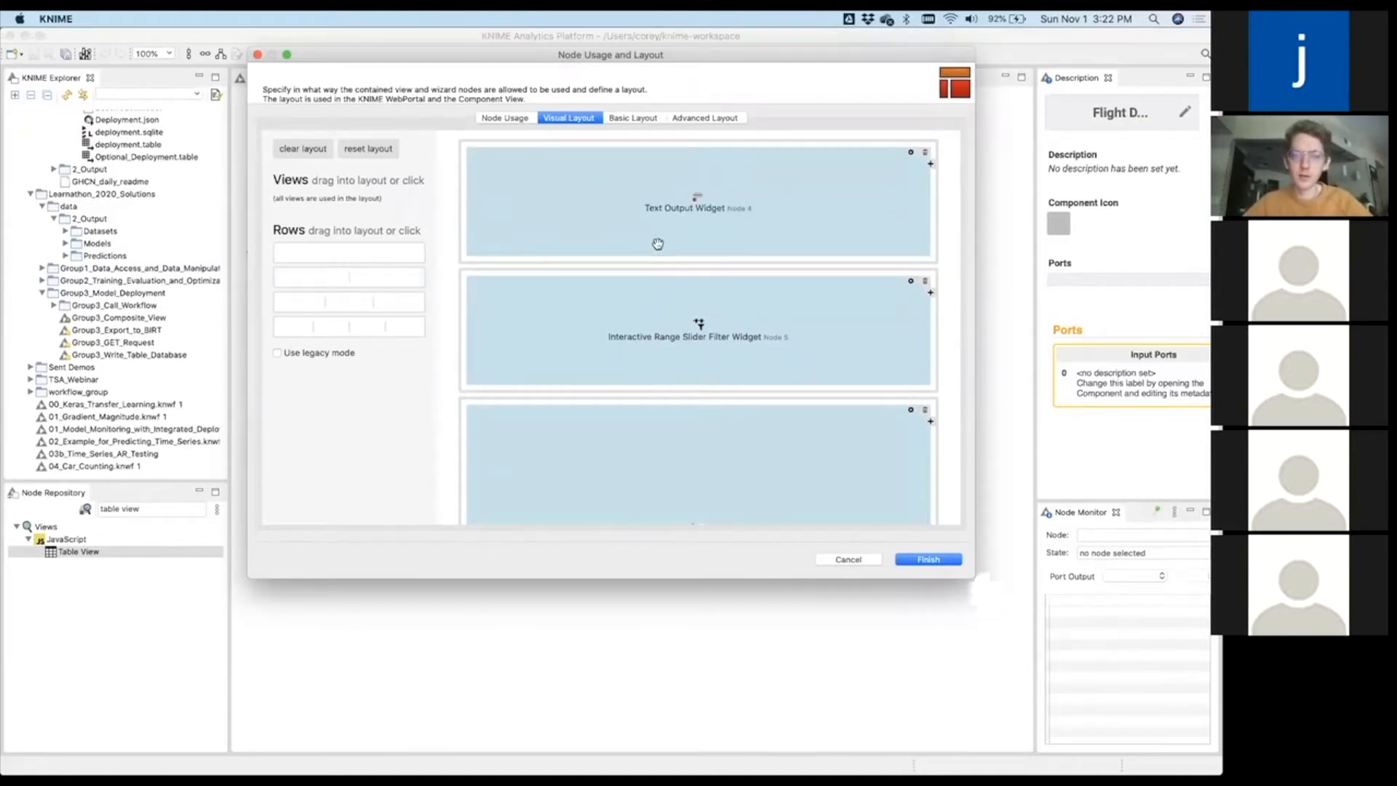
drag(380, 282, 649, 164)
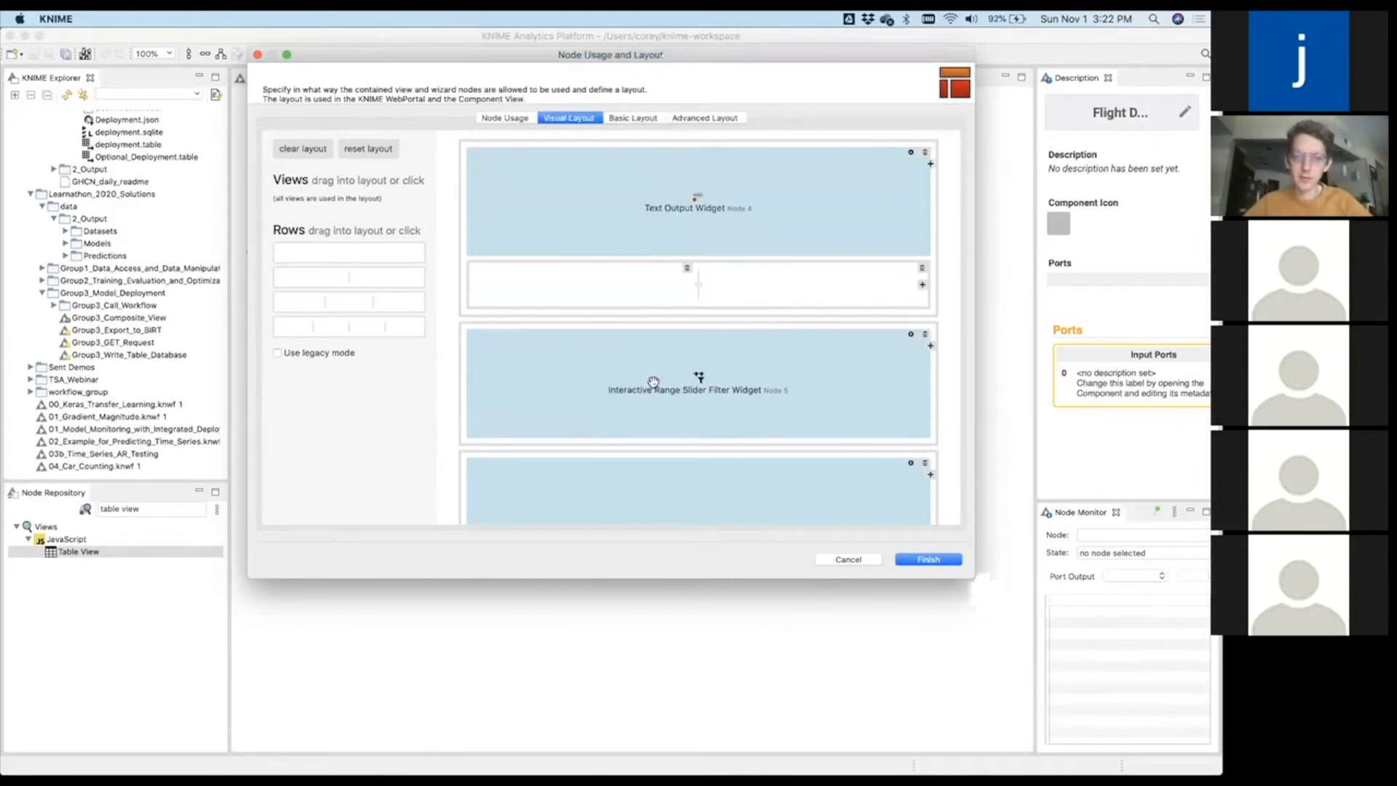
scroll(655, 385, down, 3)
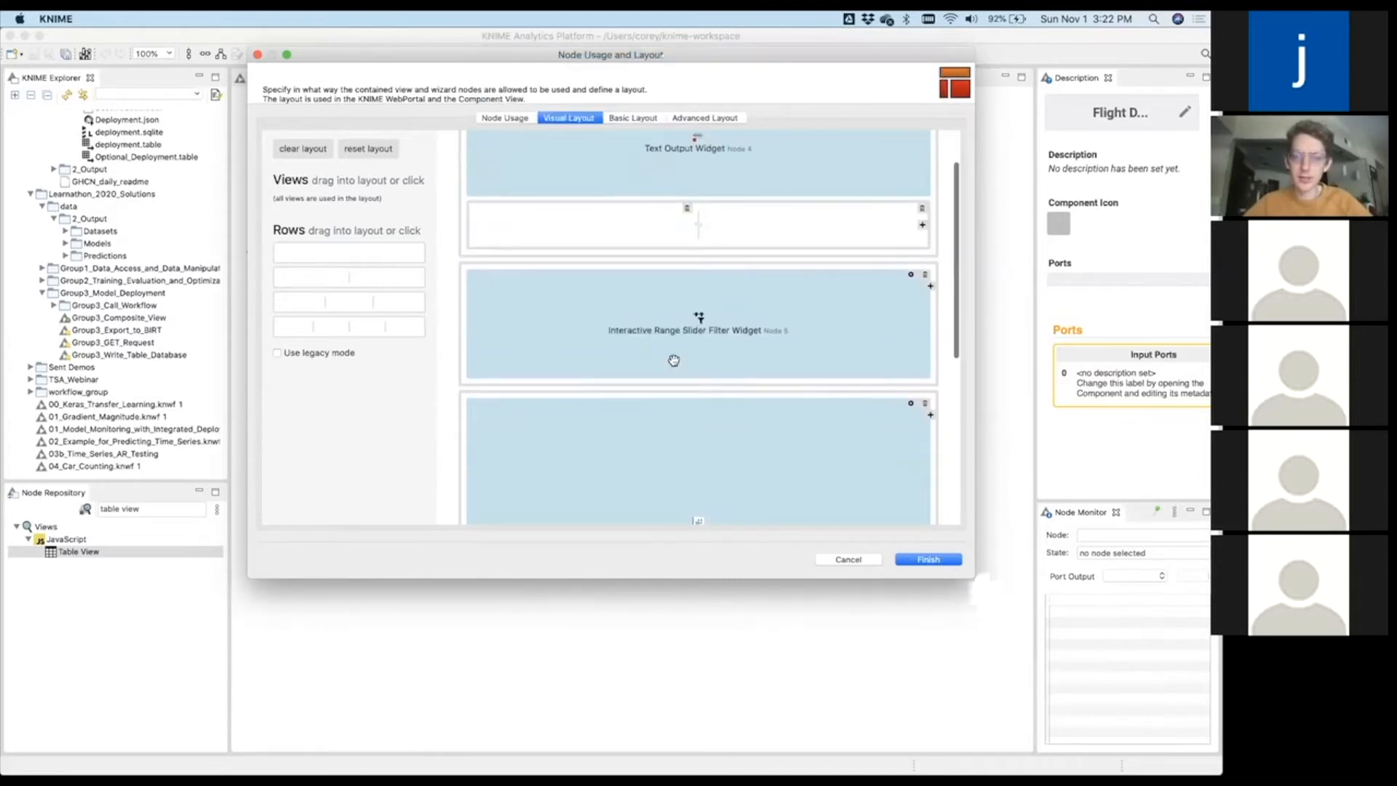
Move the Scatter Plot into the right column of the new row and the Table View into its left column.
drag(713, 468, 754, 234)
scroll(713, 382, down, 5)
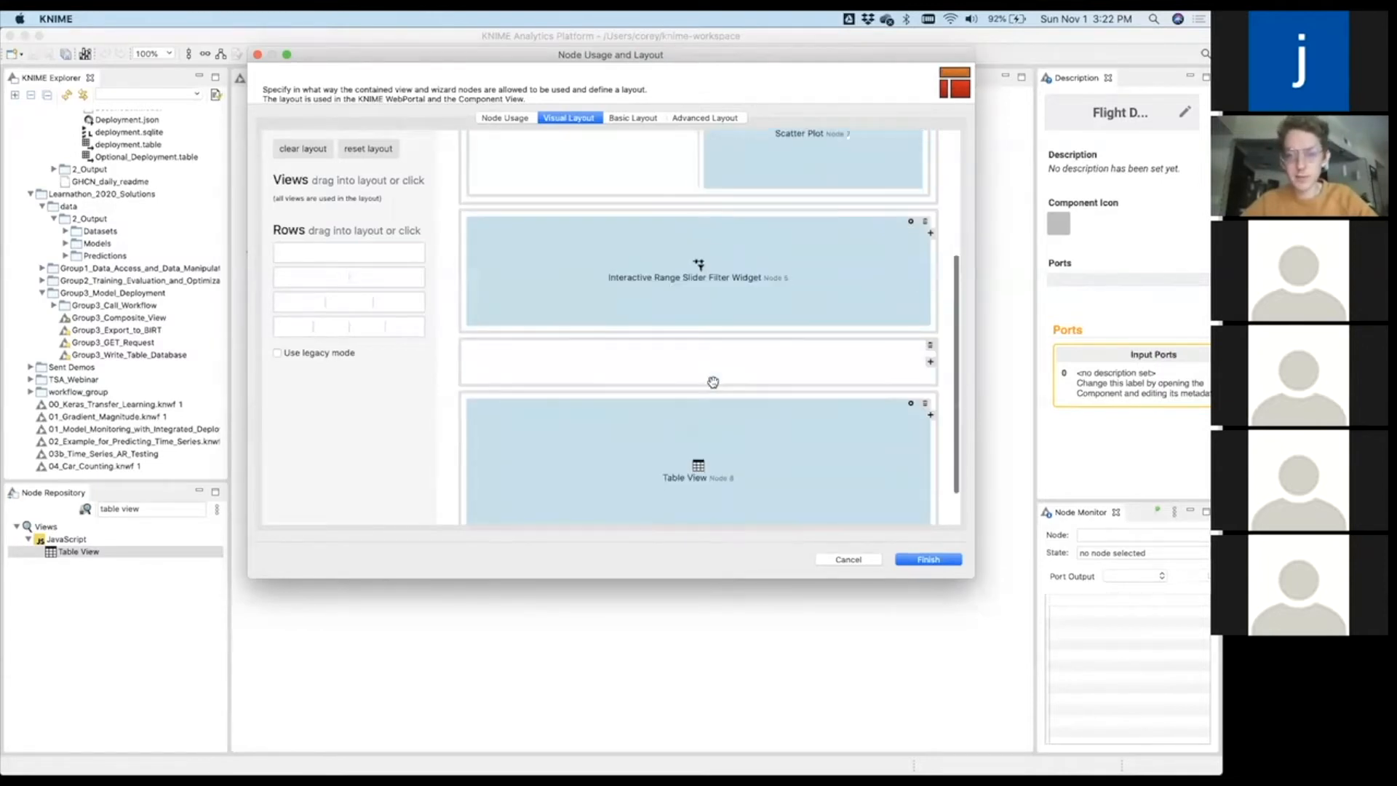
drag(698, 465, 608, 272)
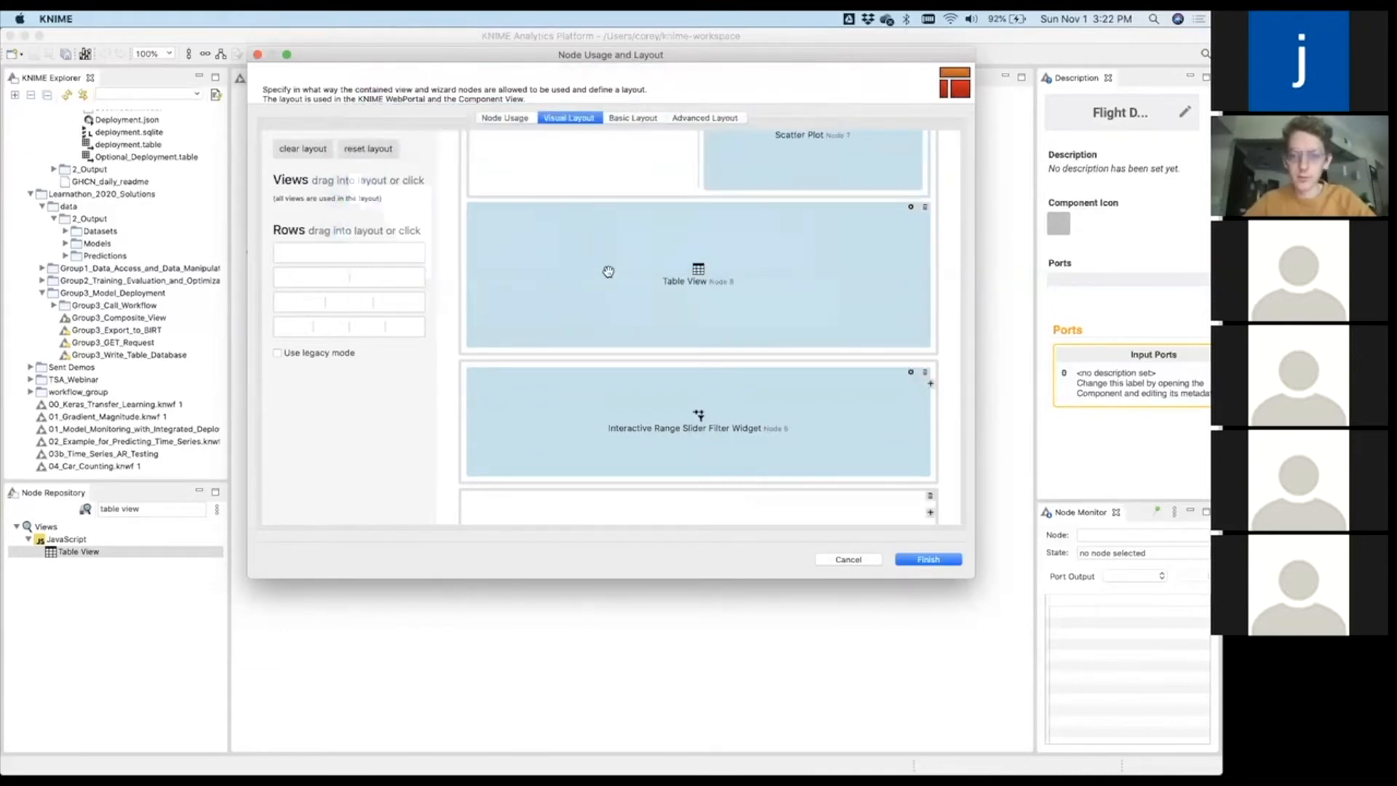
scroll(608, 271, up, 5)
drag(676, 420, 582, 304)
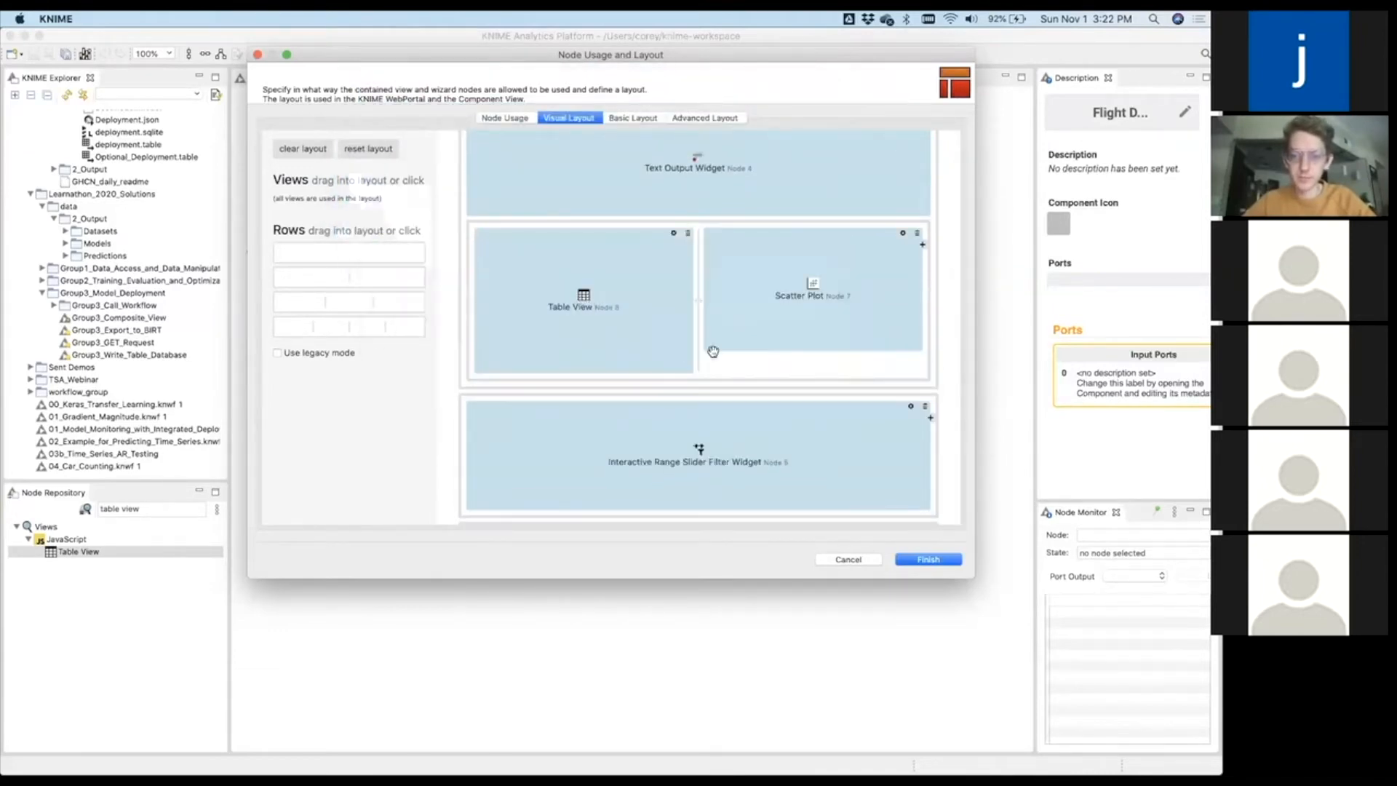
Delete the two empty rows beneath the range slider widget, finish the layout, and close the component.
scroll(732, 402, down, 2)
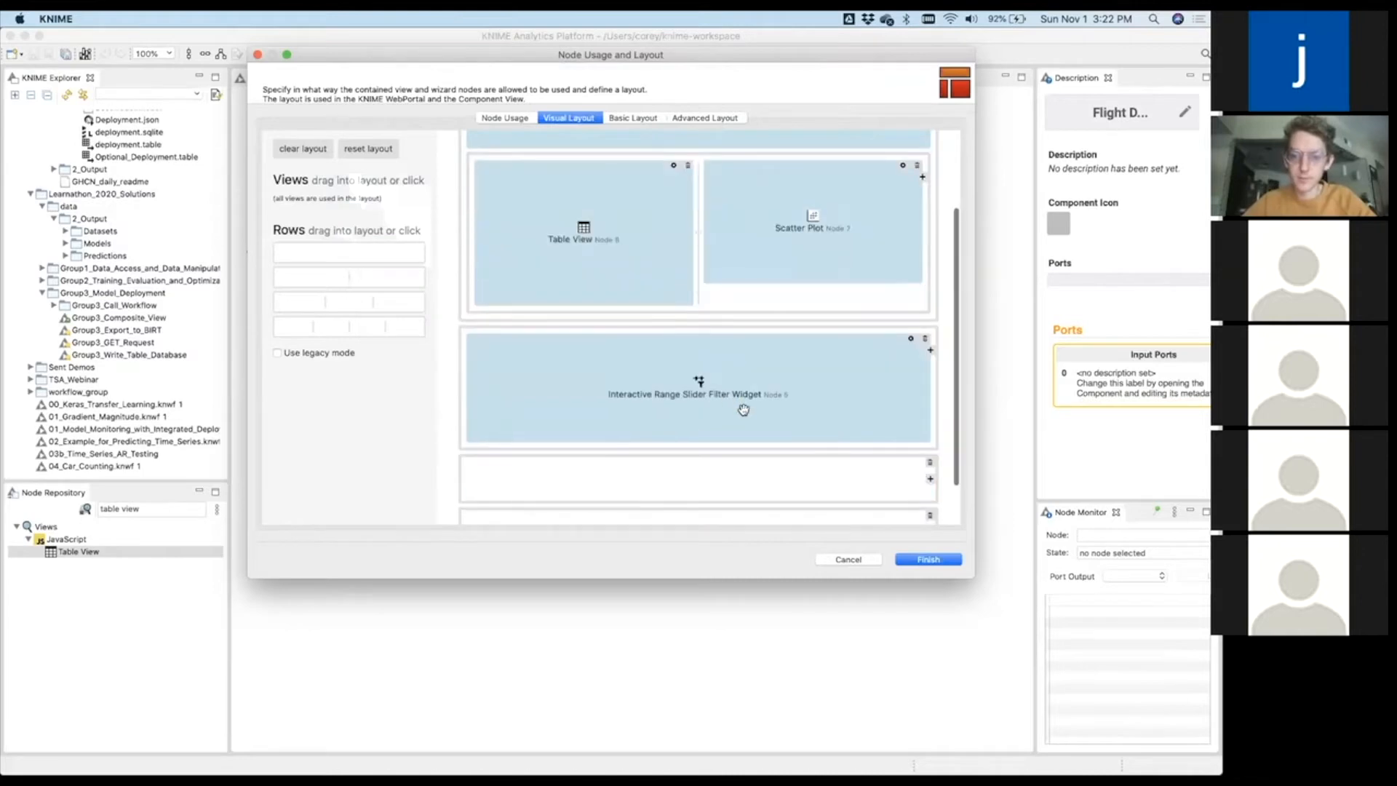
click(930, 463)
click(931, 463)
scroll(927, 515, up, 2)
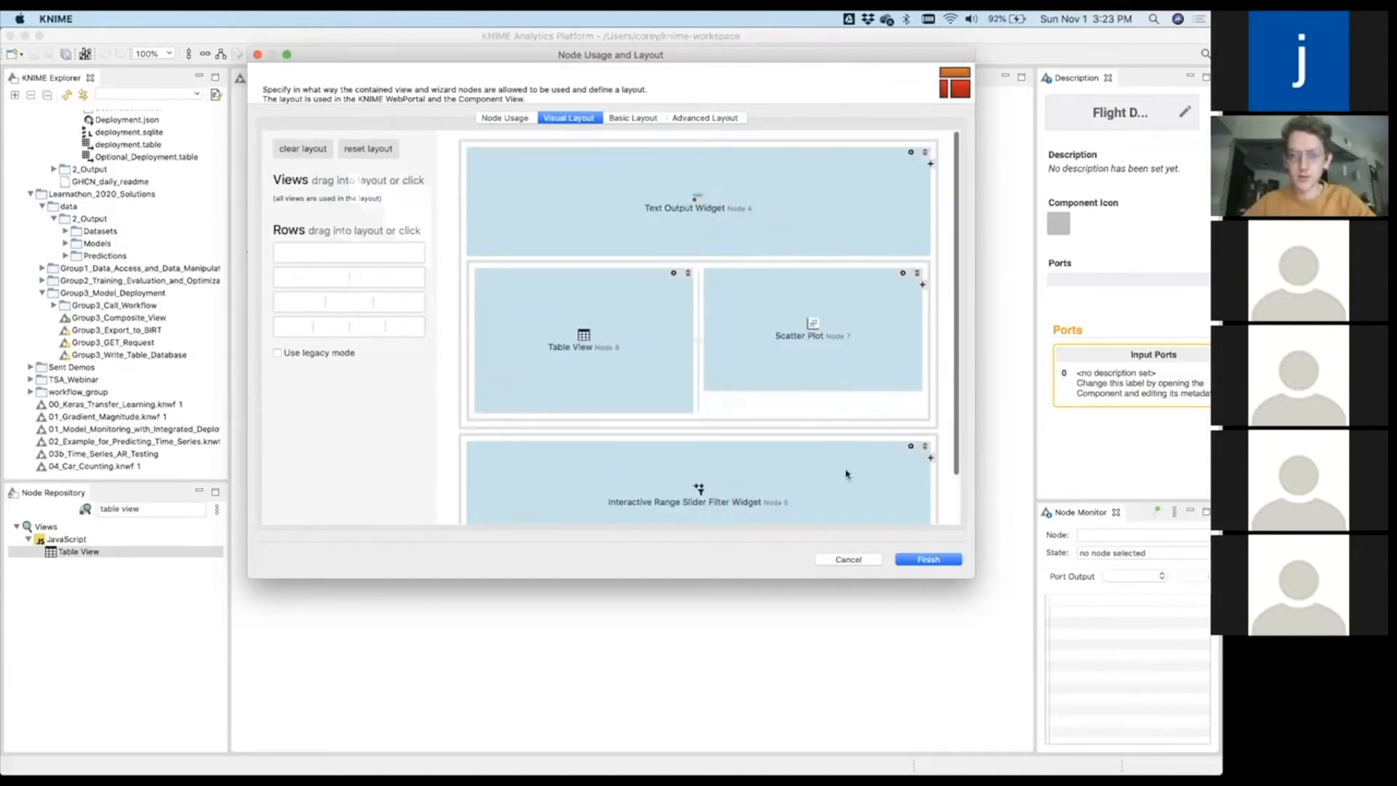
click(930, 560)
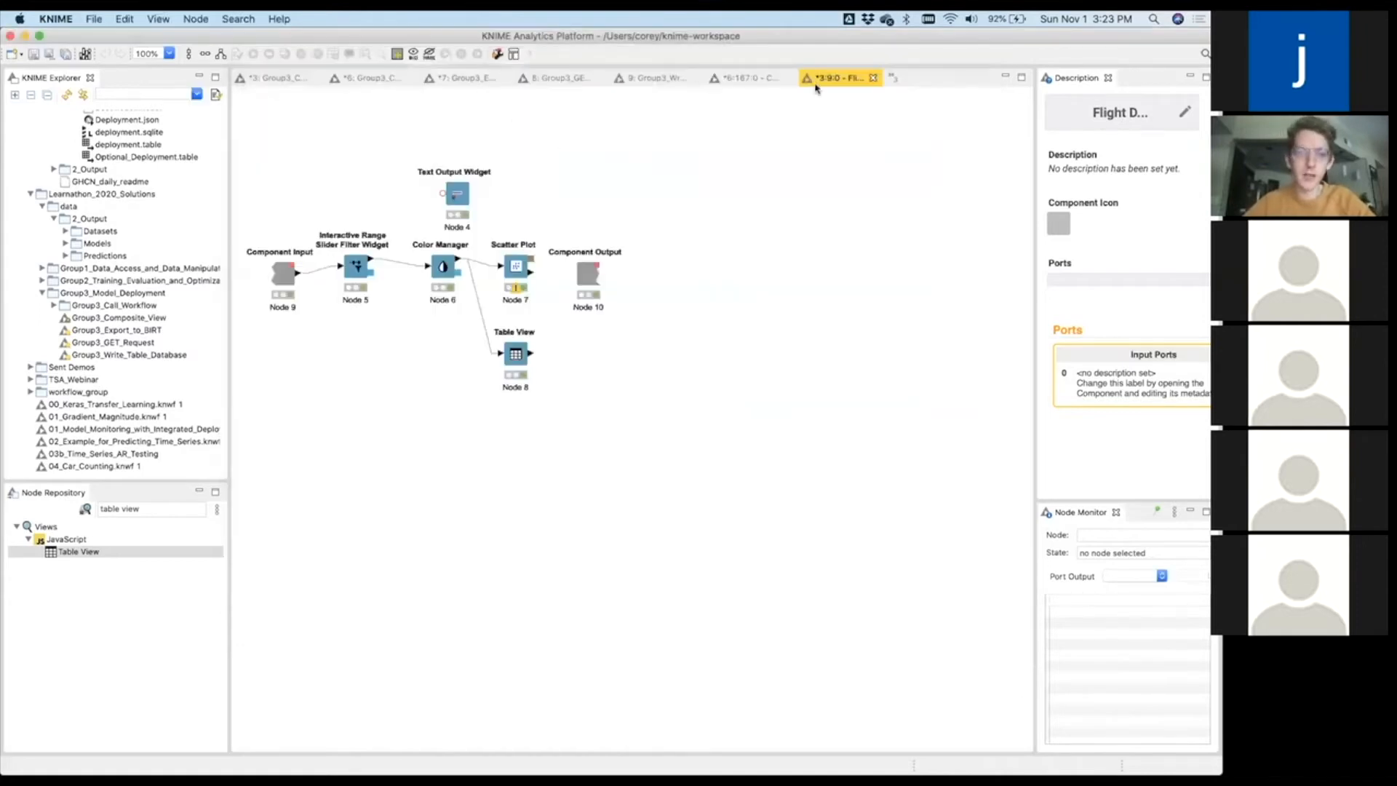
click(872, 79)
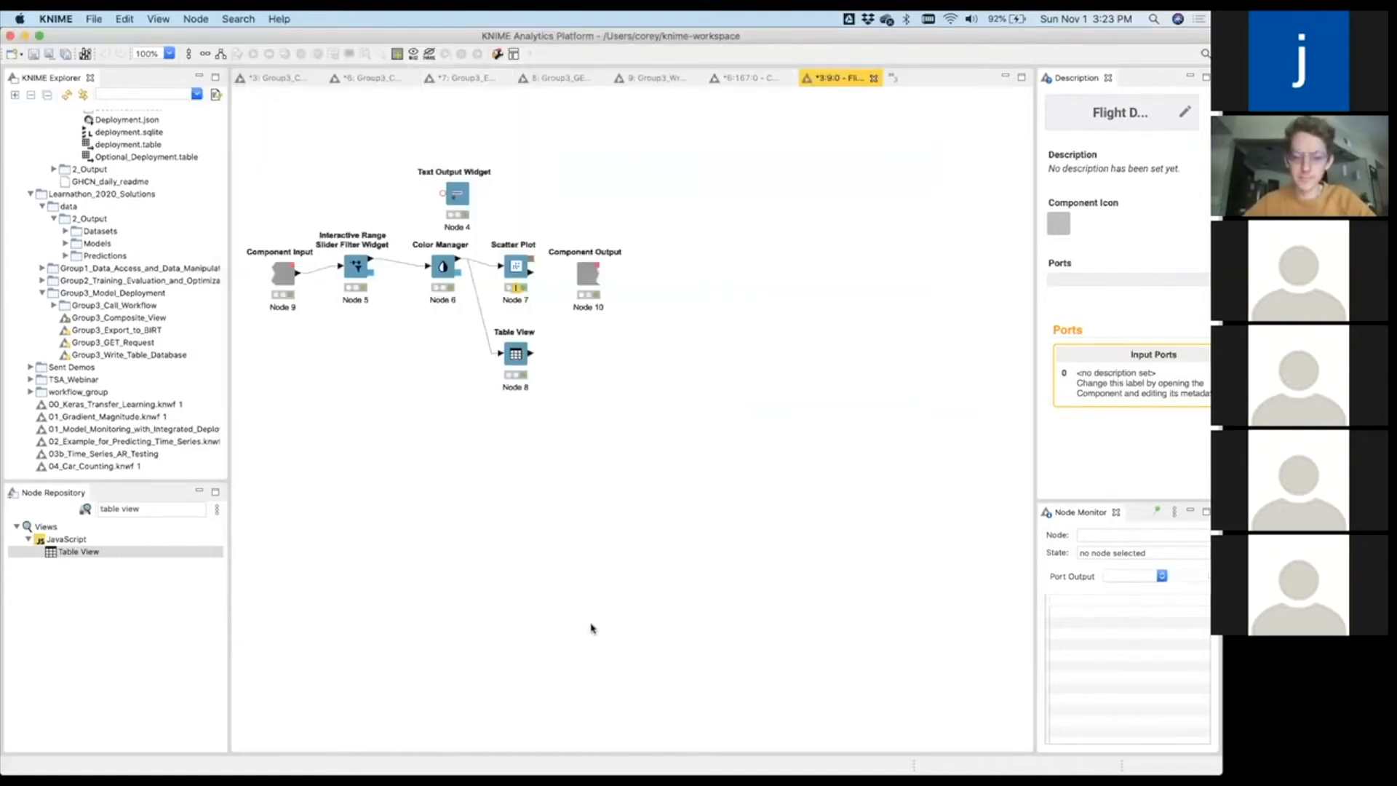
Open the Flight Dashboard's interactive view and examine the rearranged table, scatter plot and slider.
right_click(604, 617)
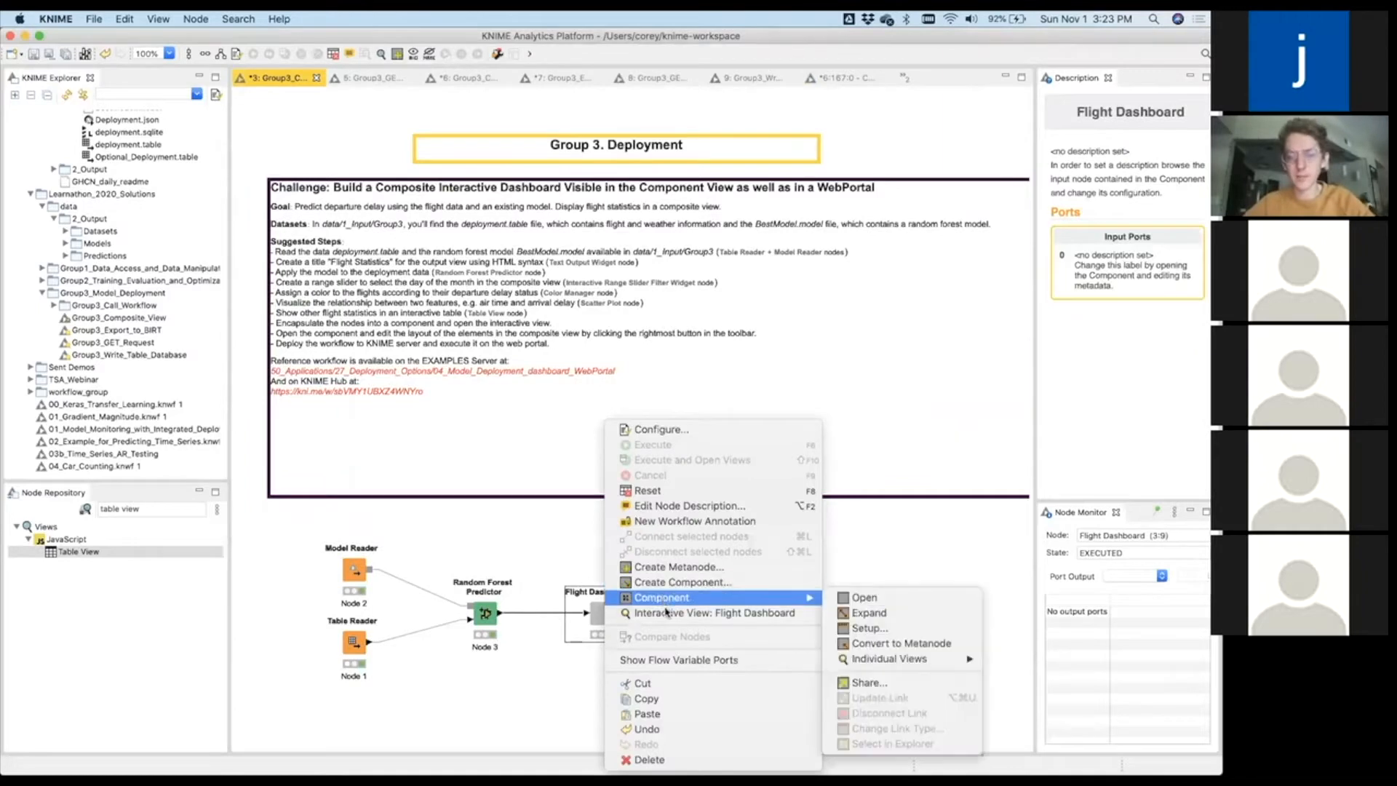
click(667, 617)
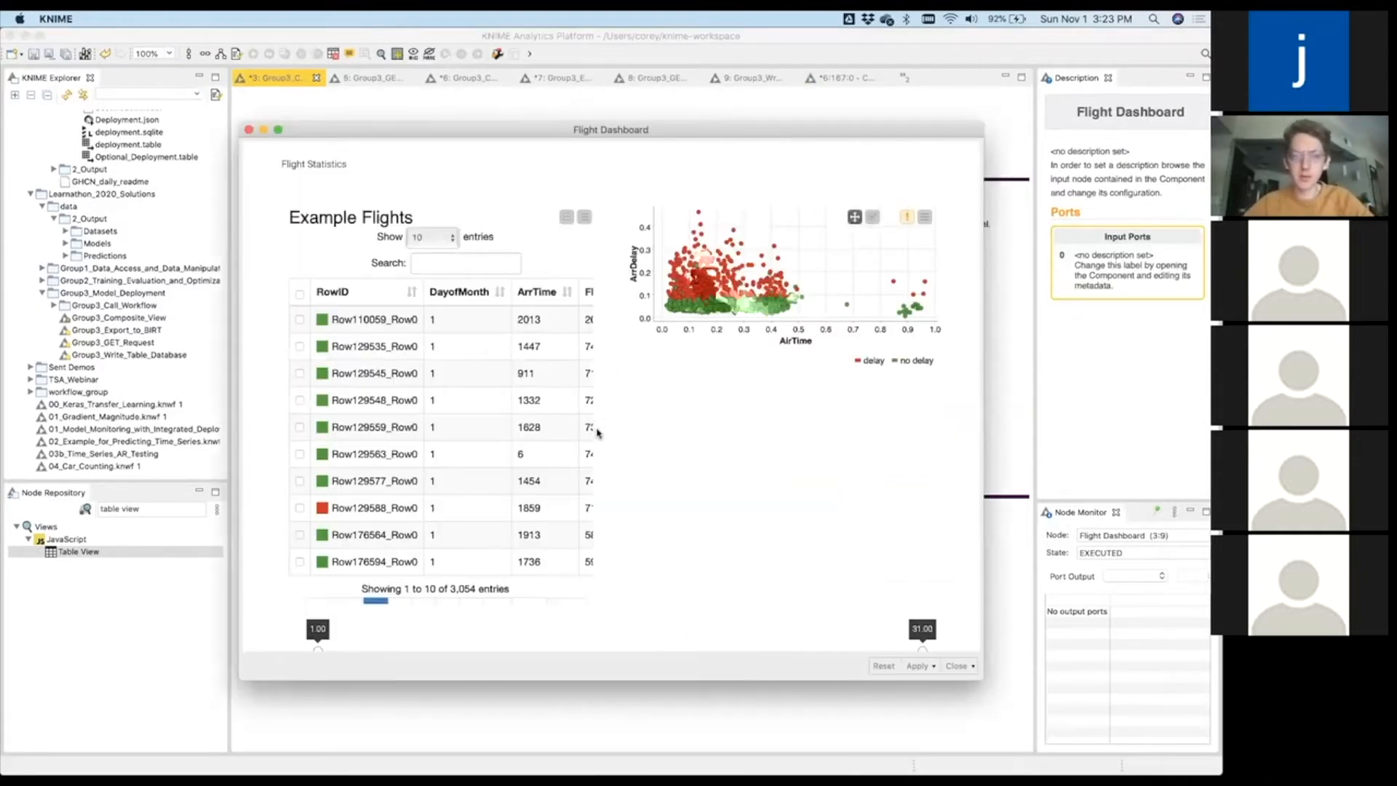
scroll(597, 434, down, 1)
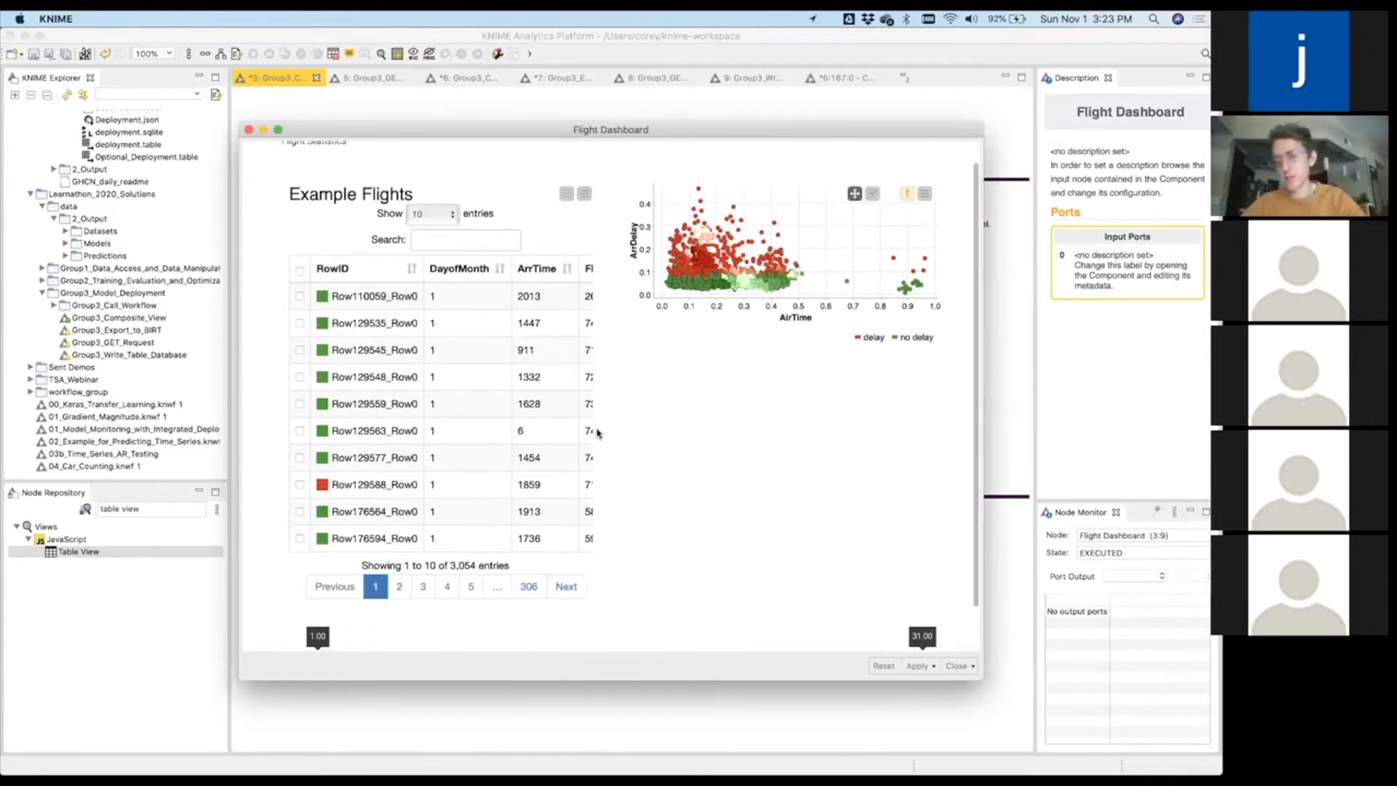
scroll(597, 432, down, 2)
scroll(597, 433, up, 3)
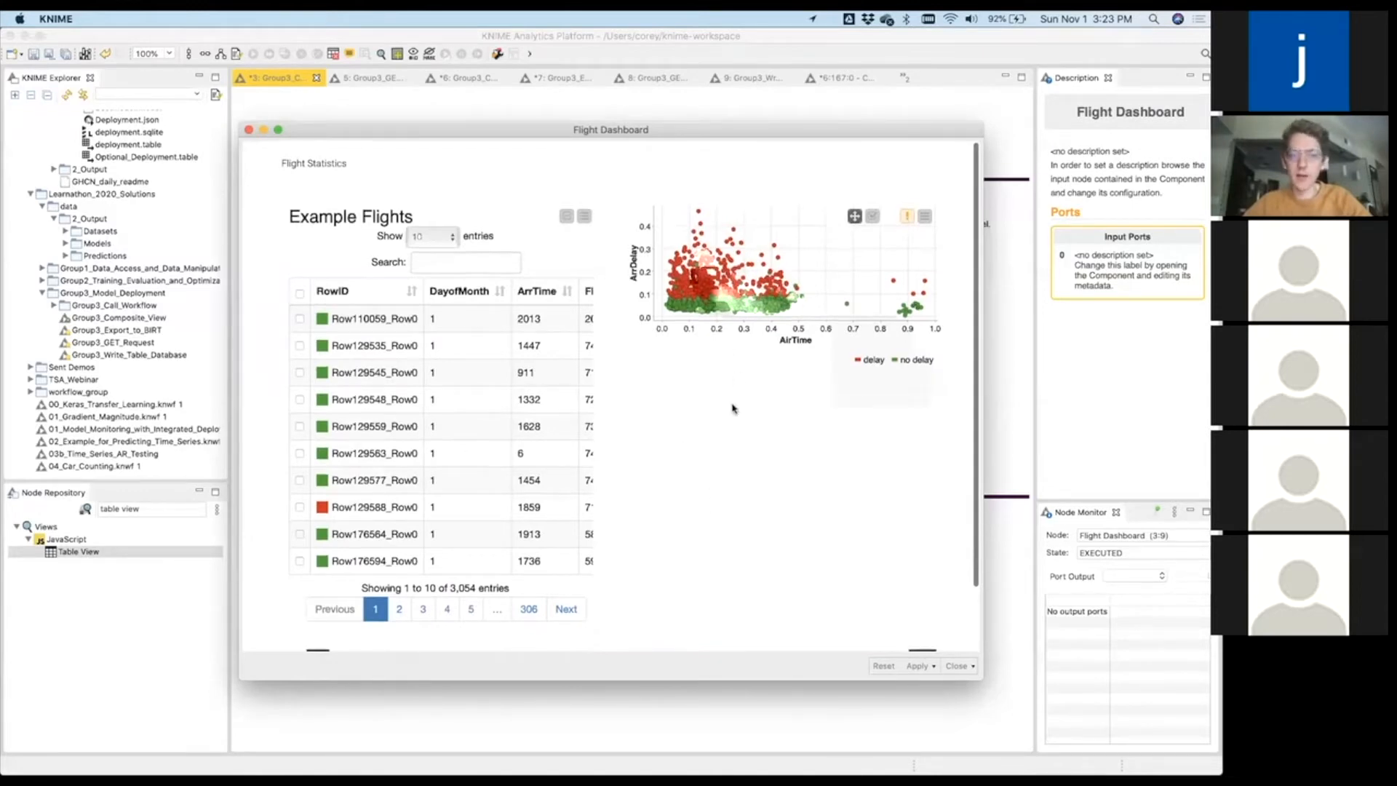
scroll(655, 430, down, 2)
scroll(475, 434, right, 5)
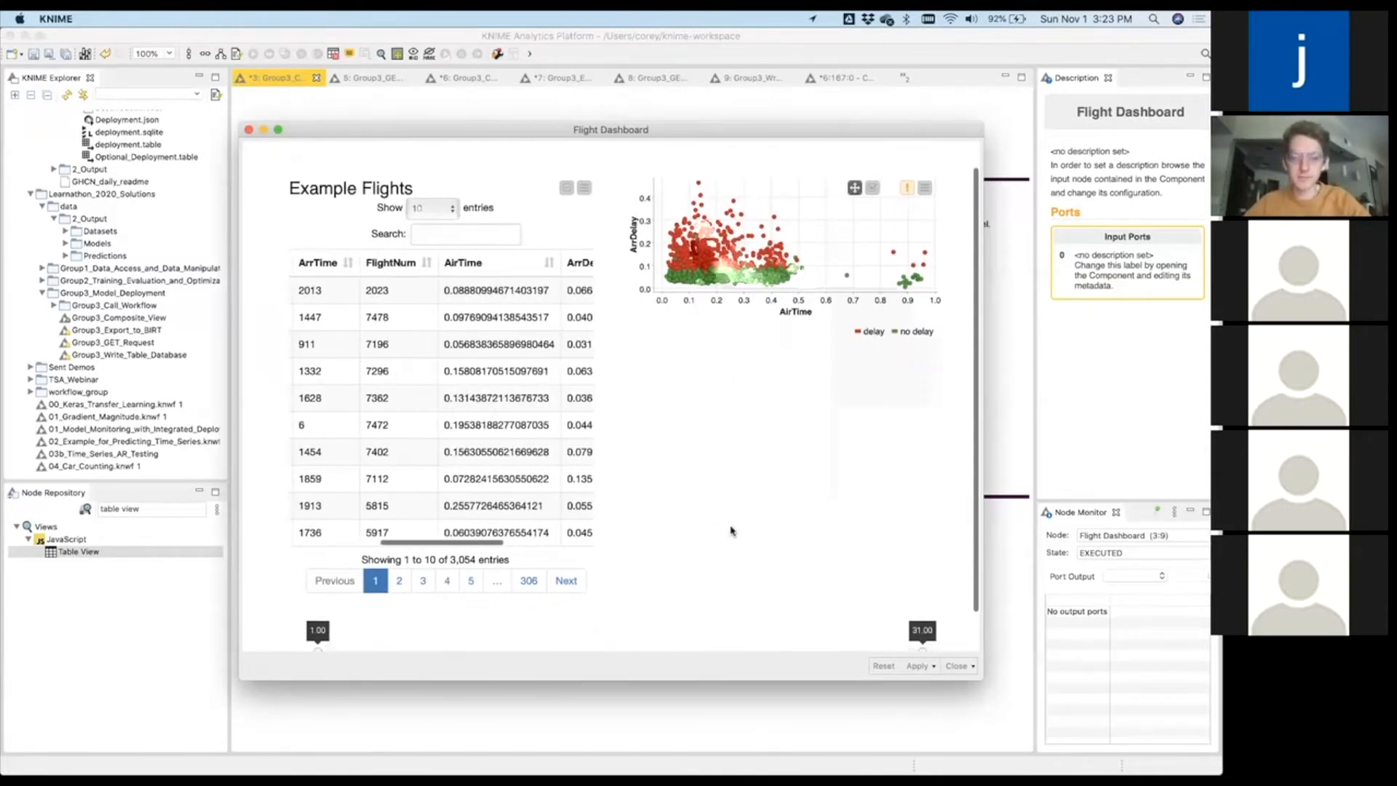
scroll(732, 530, down, 2)
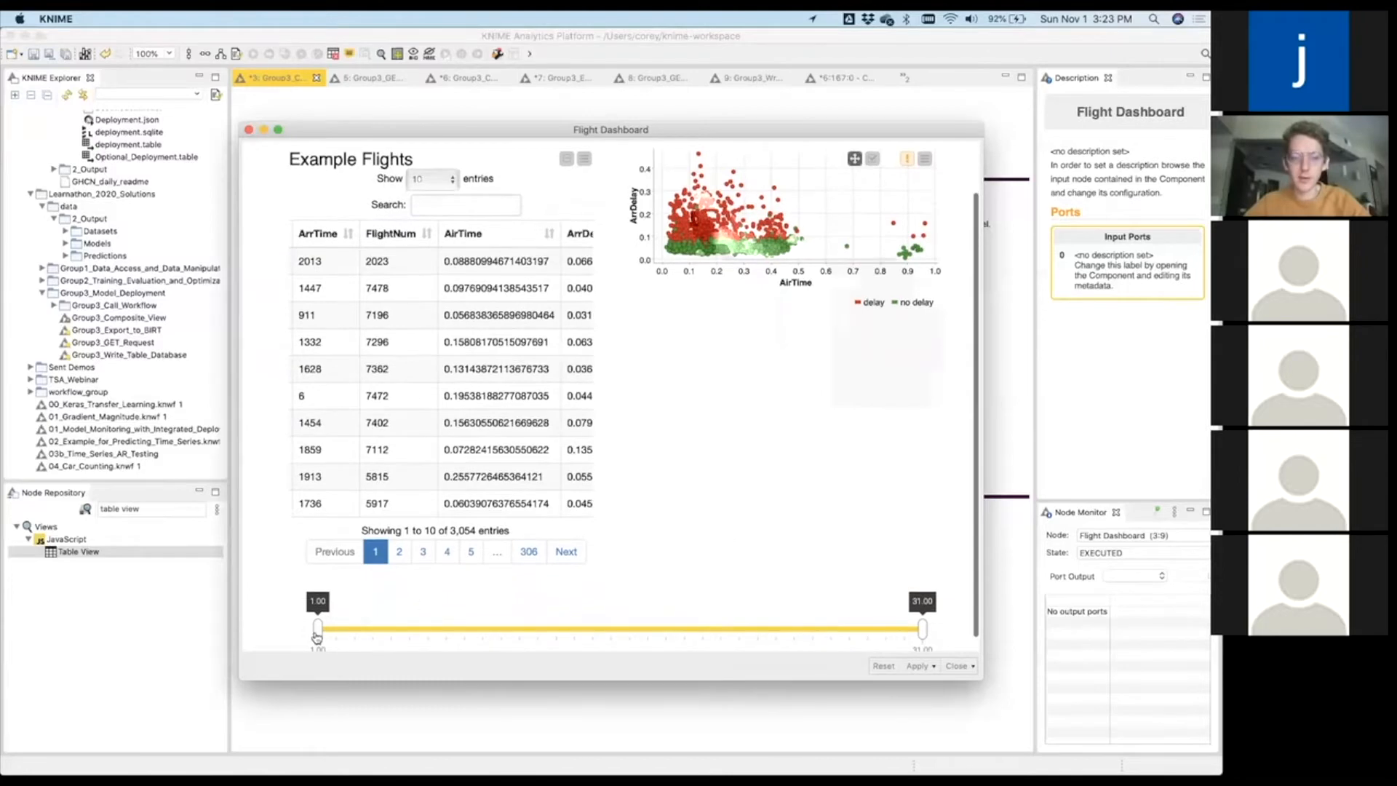
Raise the slider's lower bound to 14, check the filtered table and plot, and close the view discarding the changes.
drag(319, 630, 587, 630)
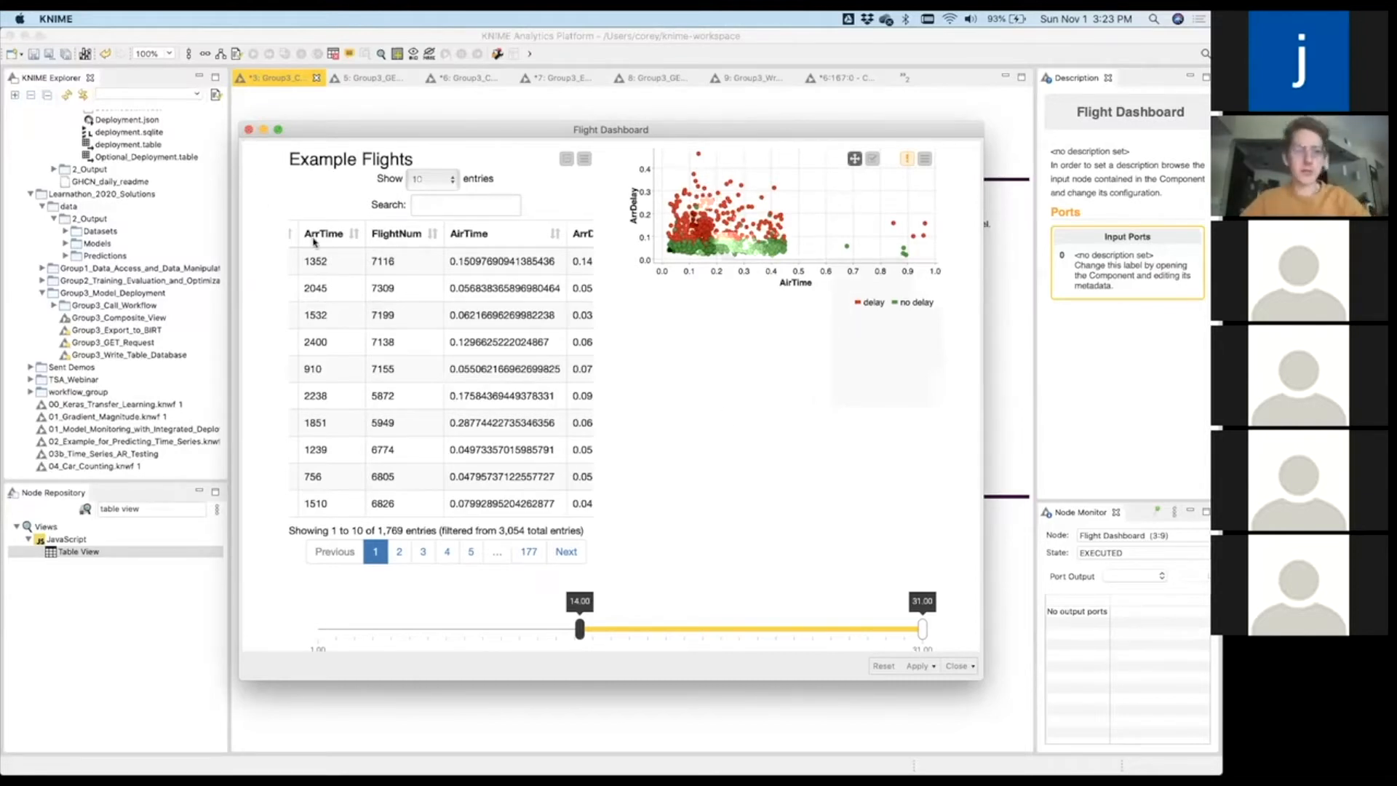
scroll(274, 184, up, 1)
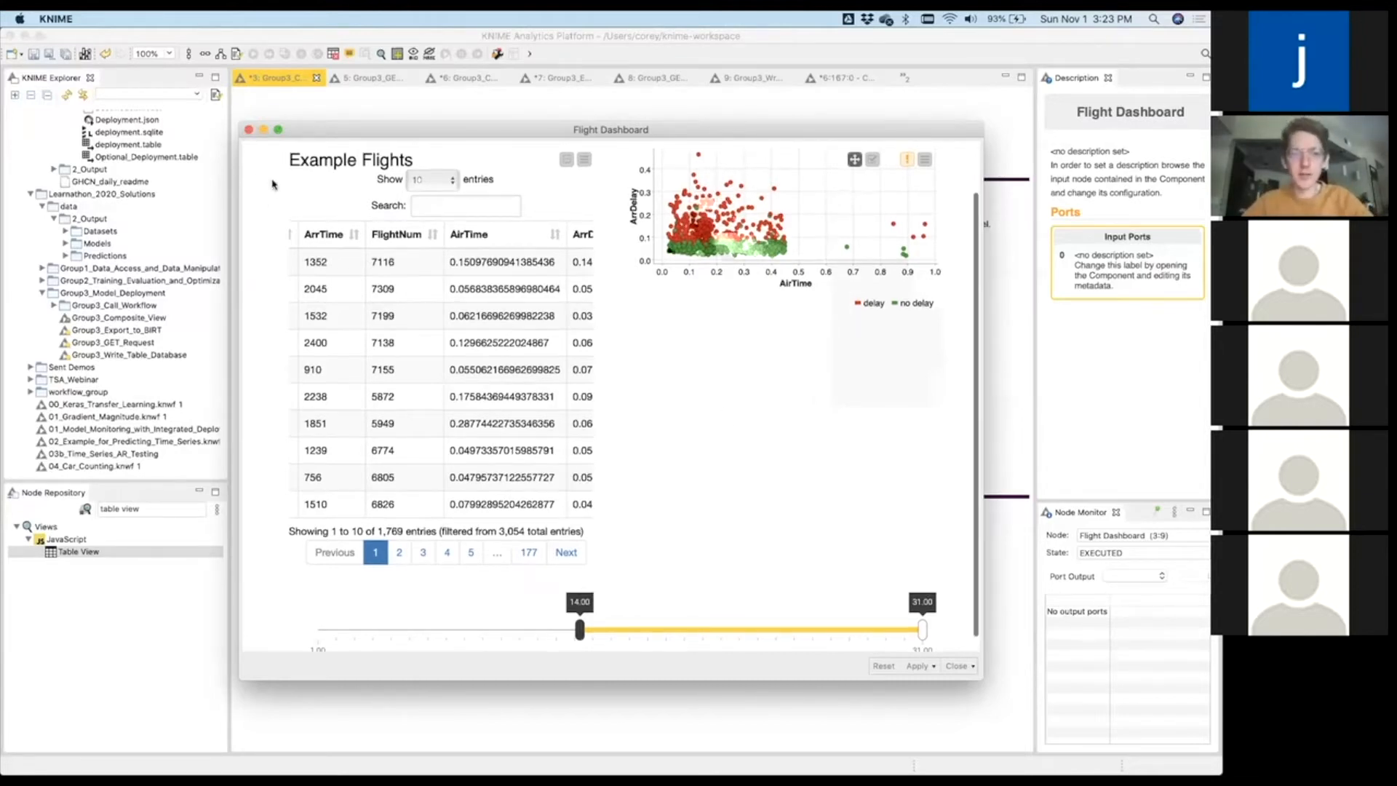
scroll(273, 184, up, 3)
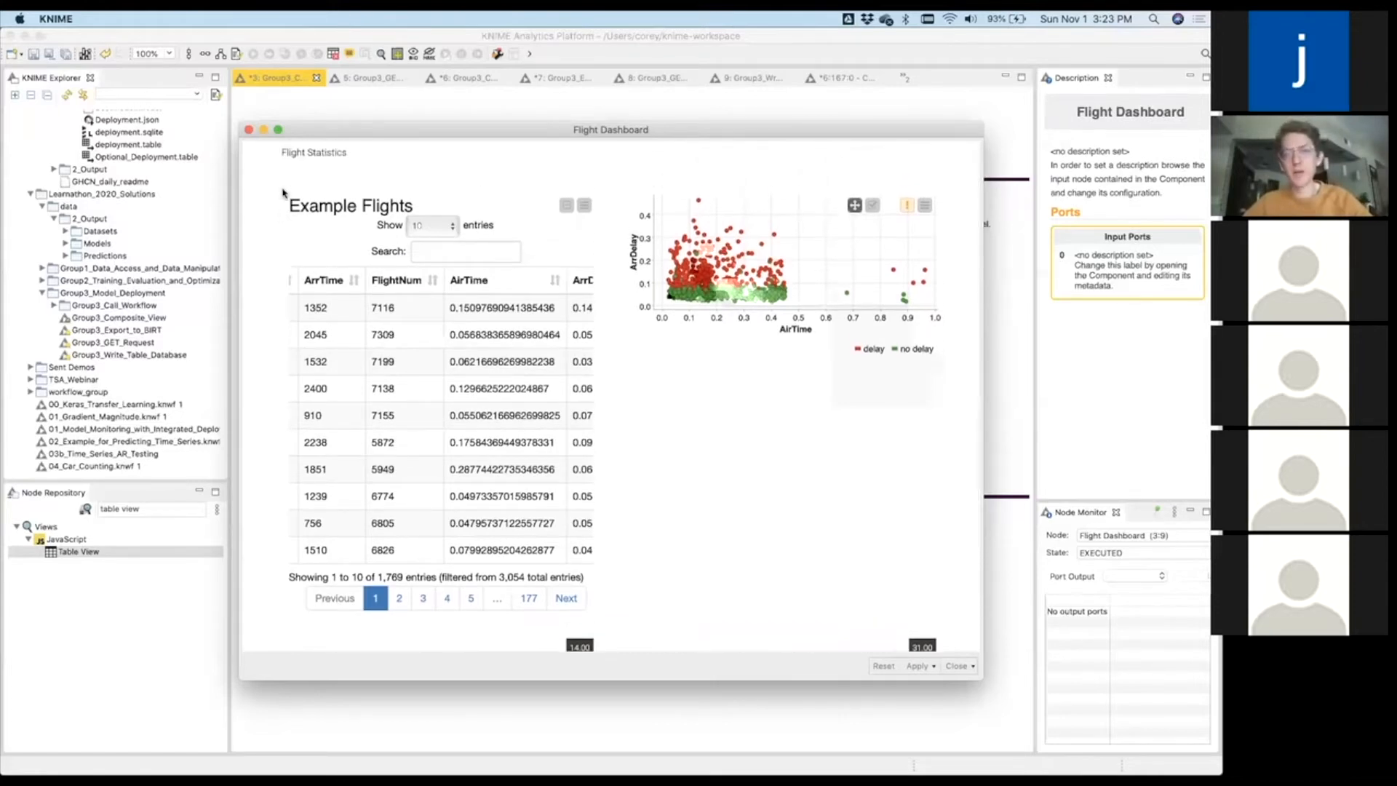
click(248, 129)
click(721, 454)
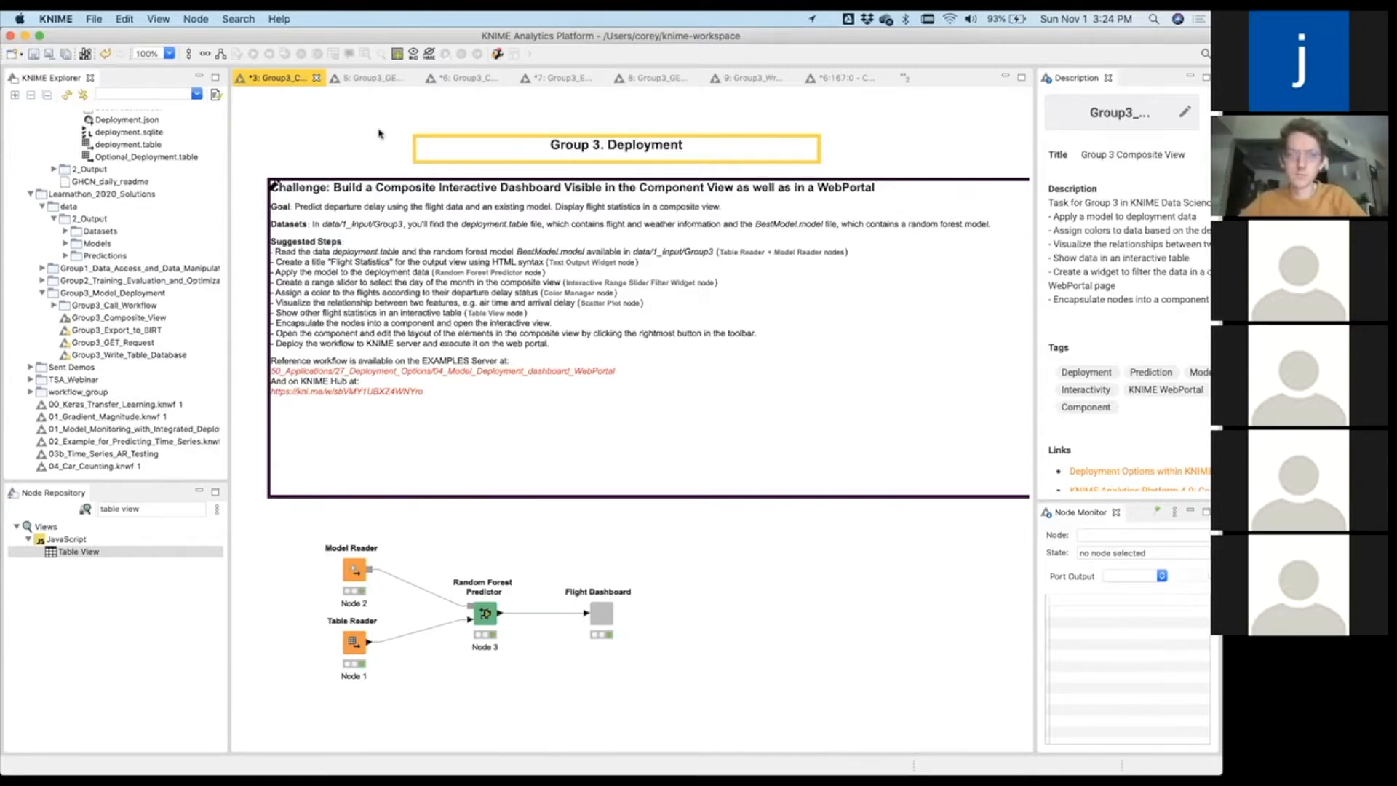
Switch to the Group3_GET_Request workflow, search the node repository for "get req", and place a GET Request node below the challenge description.
click(370, 78)
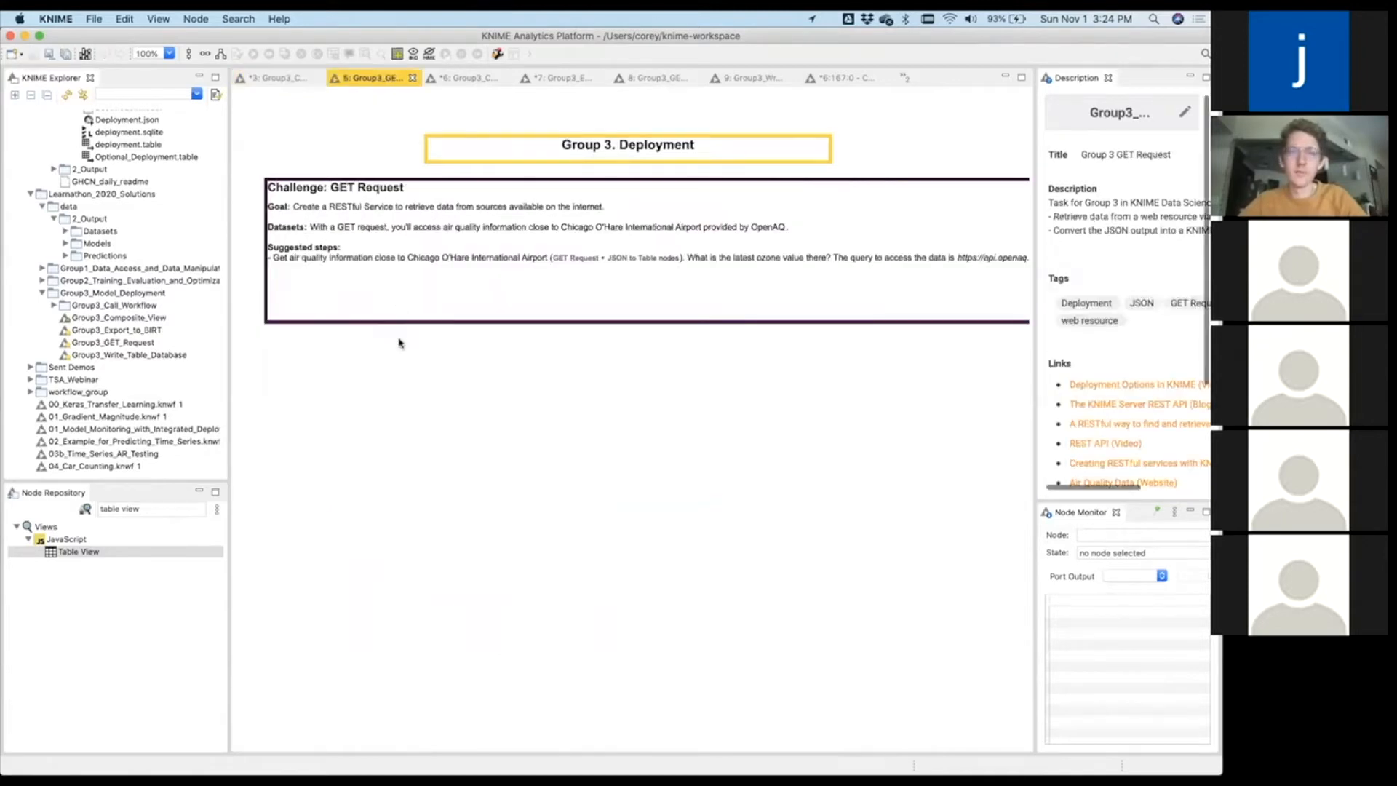
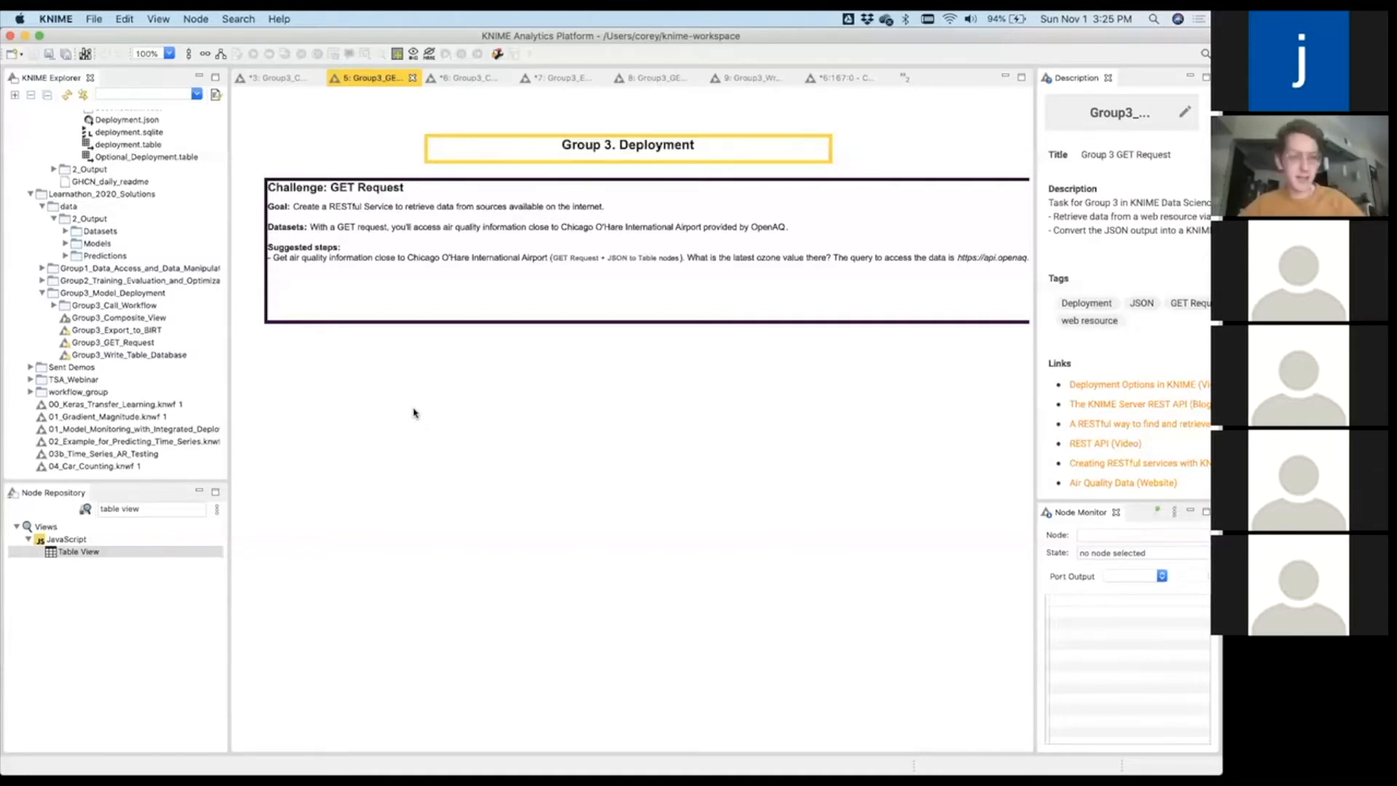
double_click(153, 509)
key(super+a)
text(ta)
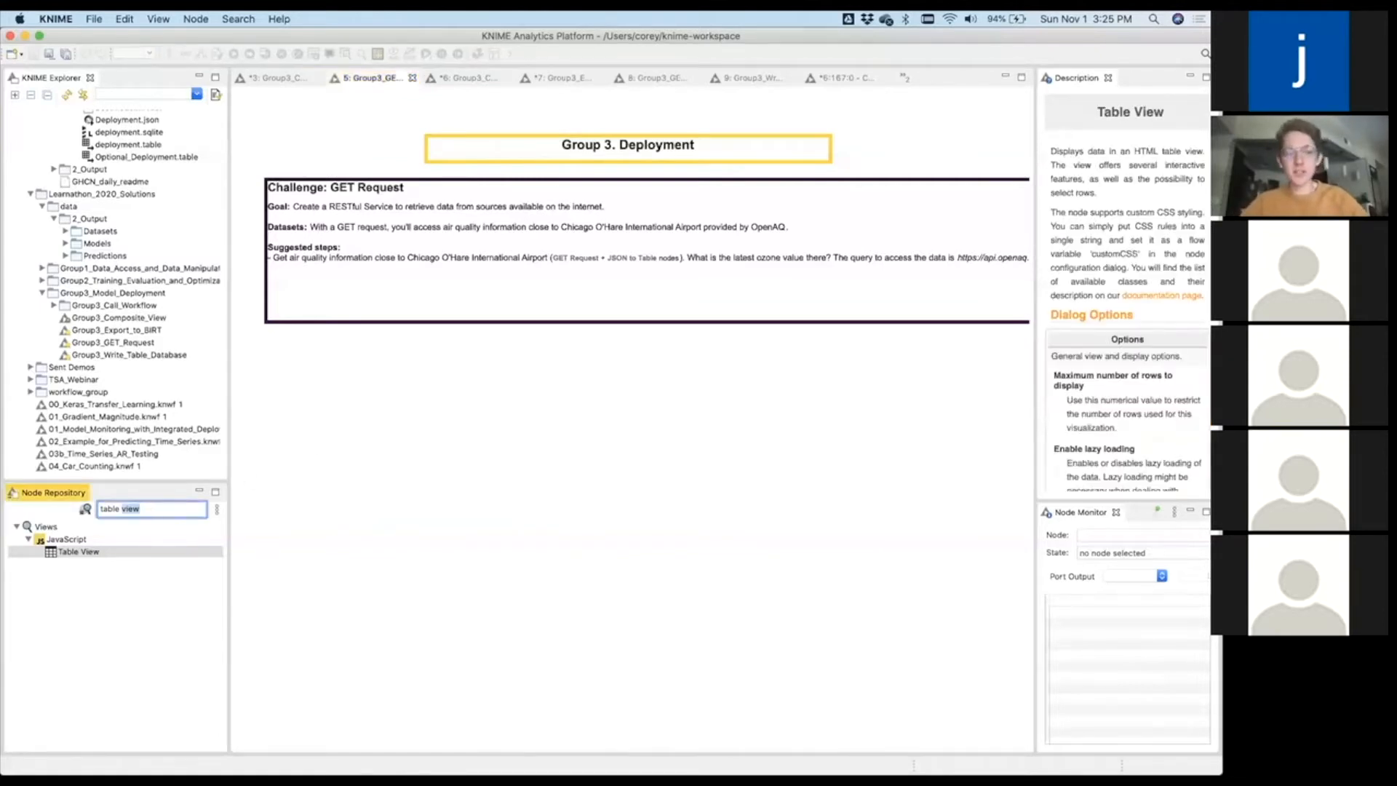
key(BackSpace)
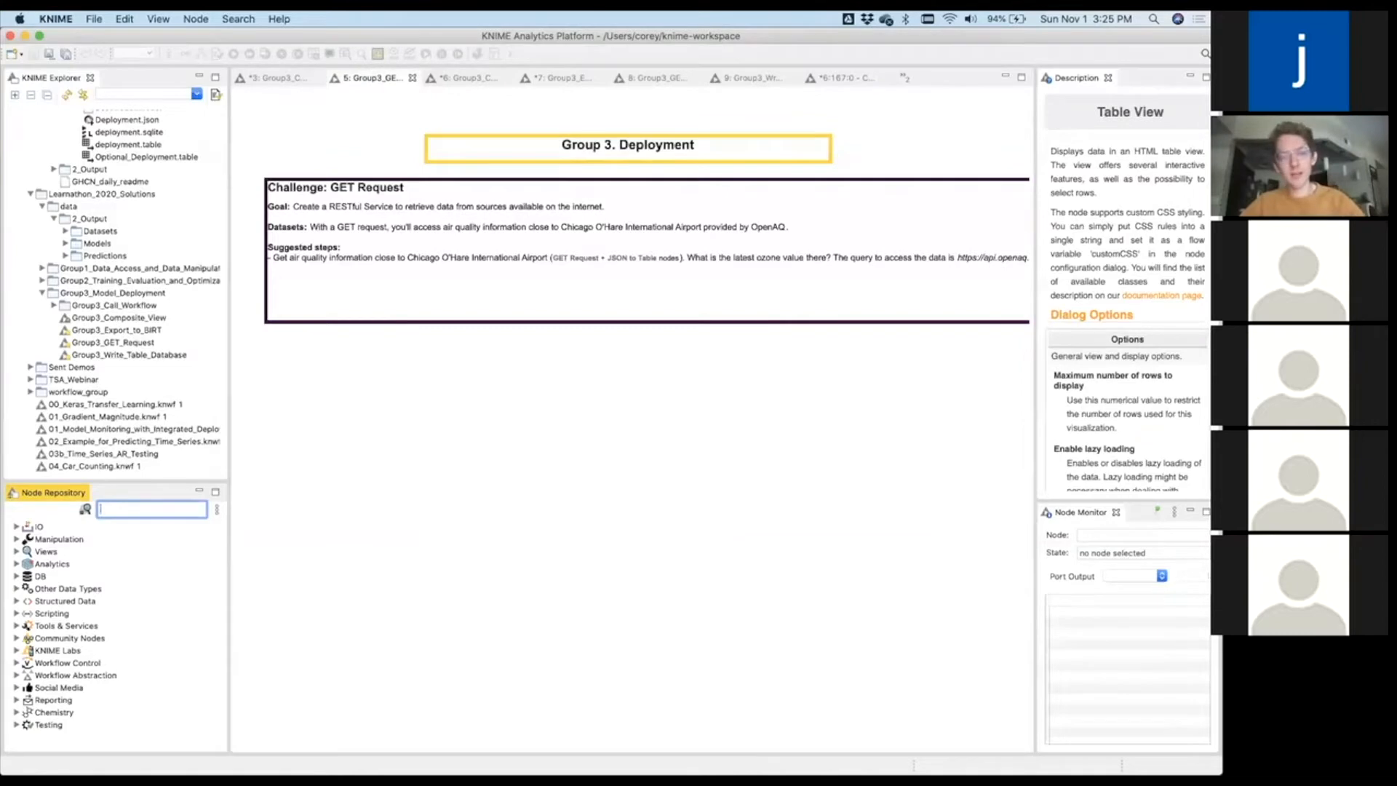
text(ge)
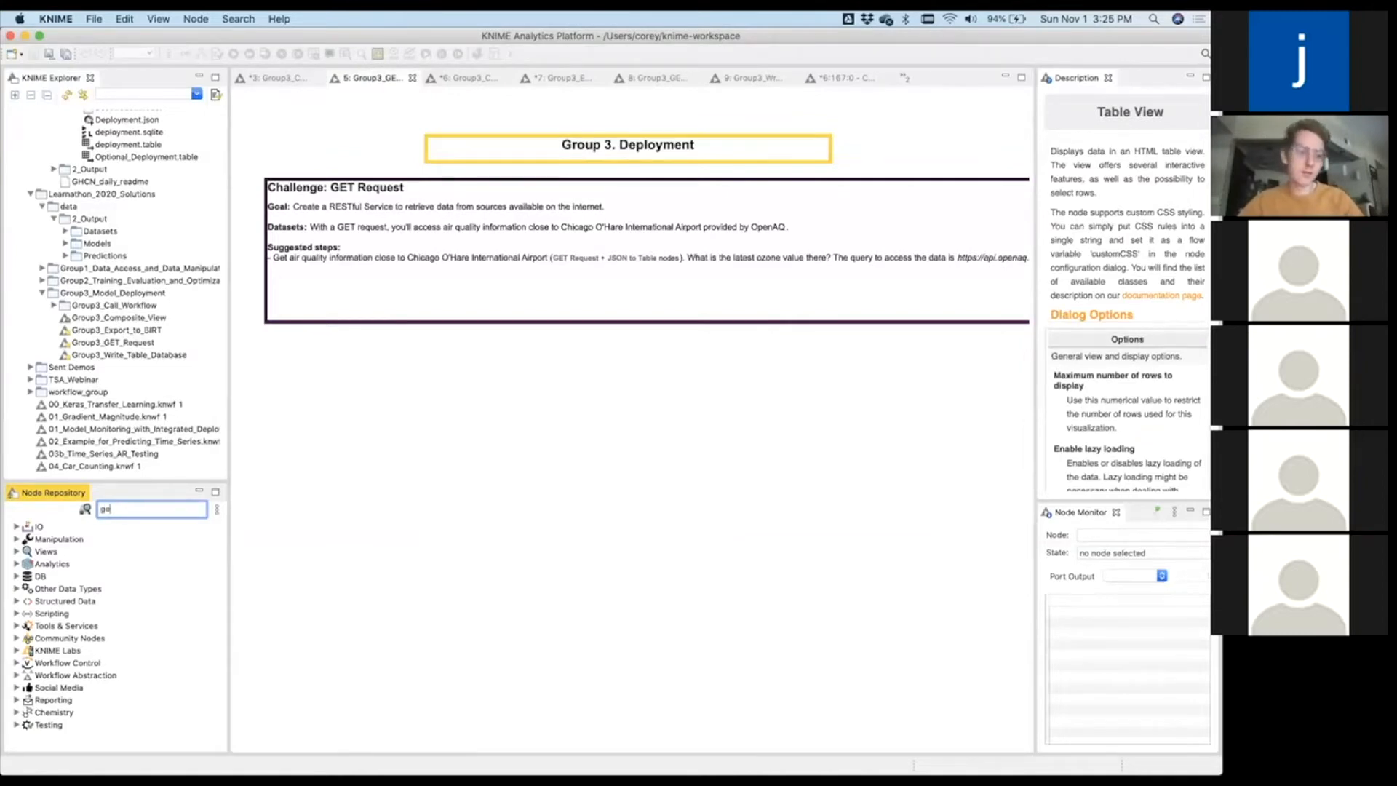
text(t)
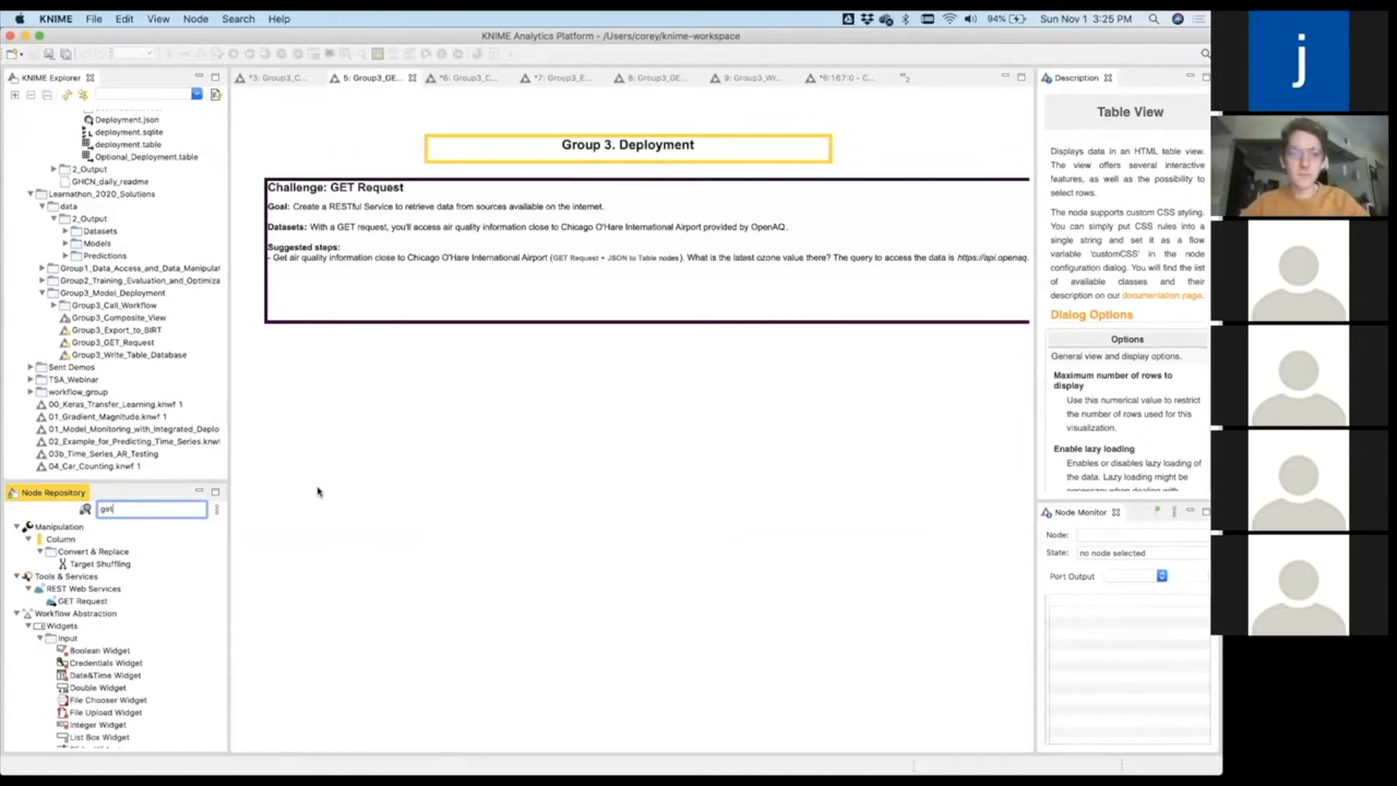
text( req)
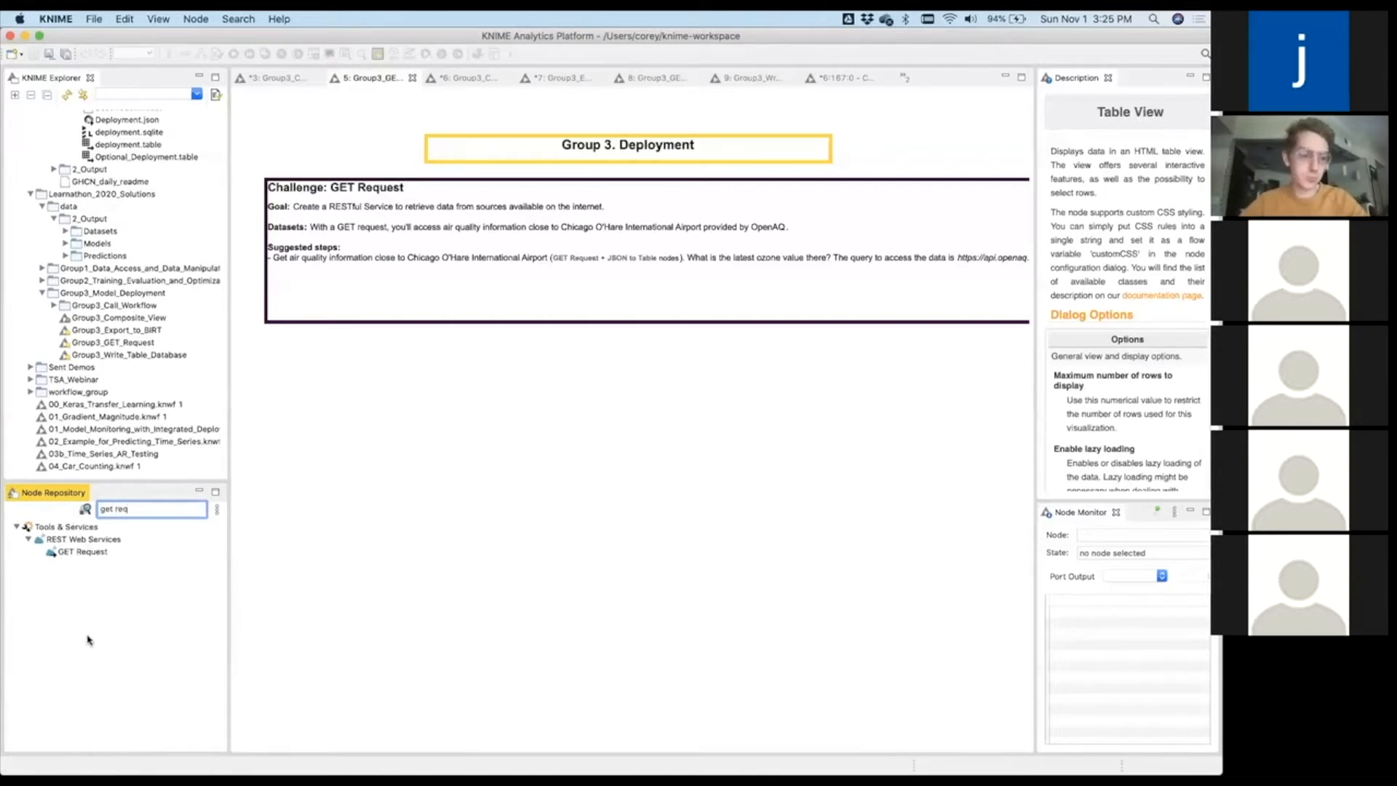
drag(82, 551, 427, 428)
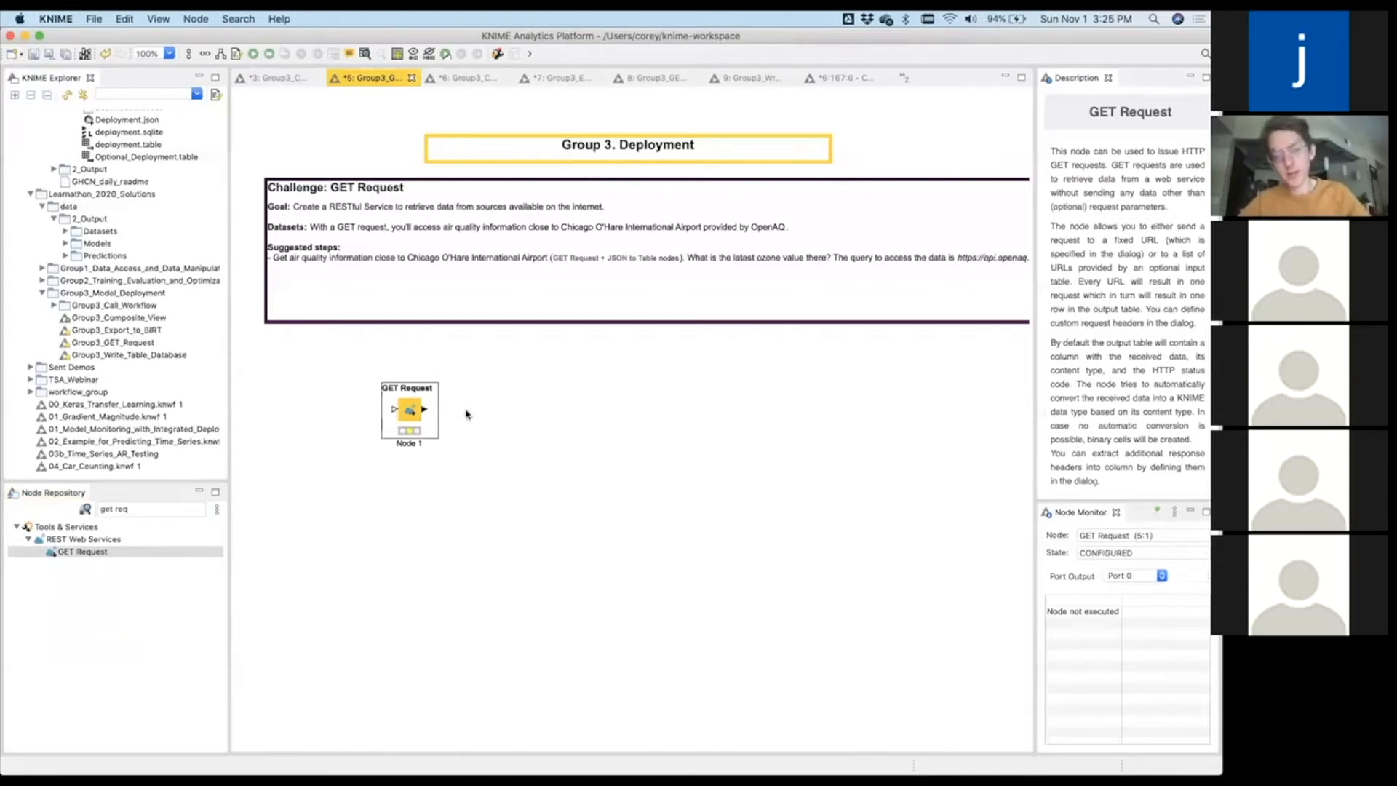
Read the full OpenAQ query URL in the GET Request challenge annotation.
click(493, 419)
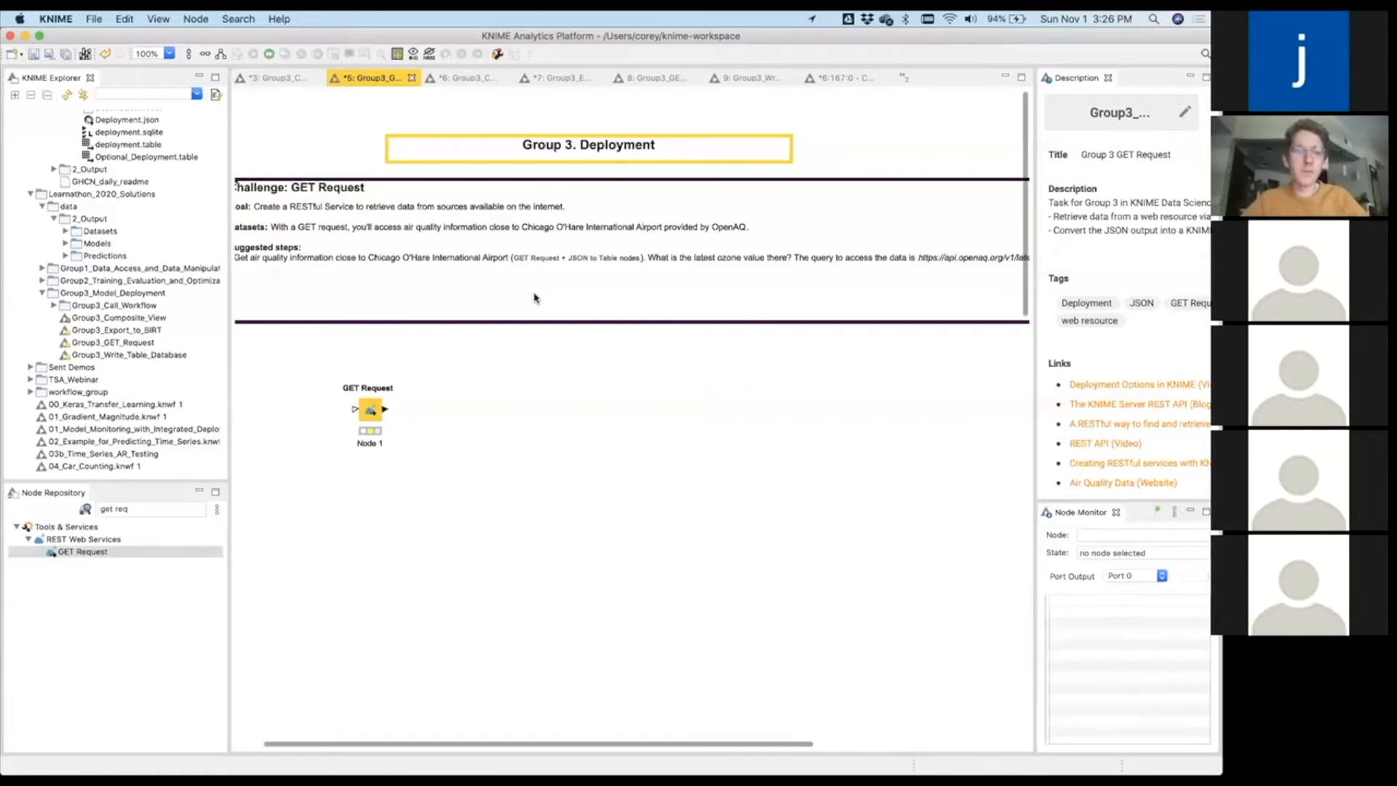
scroll(535, 298, right, 5)
click(565, 287)
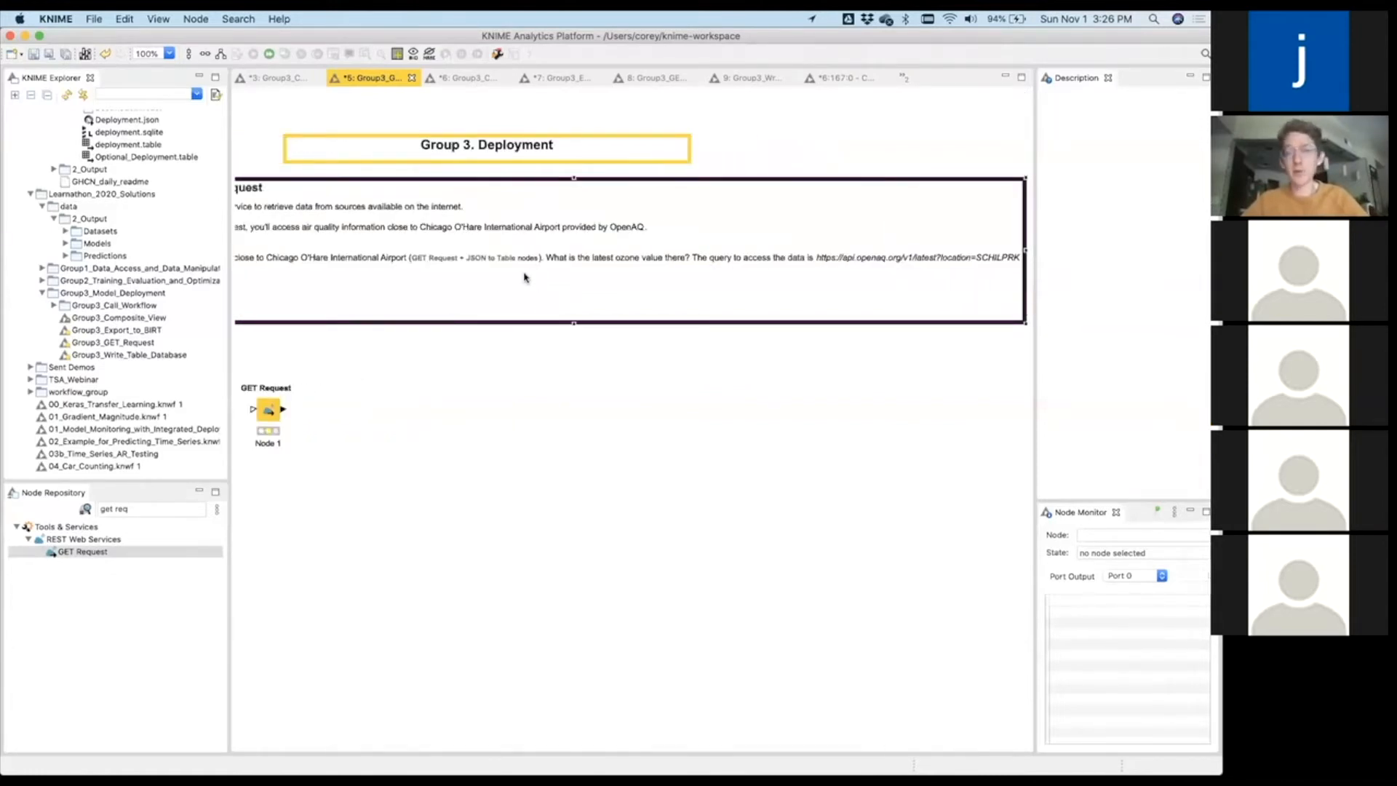
scroll(525, 277, left, 1)
scroll(525, 277, left, 2)
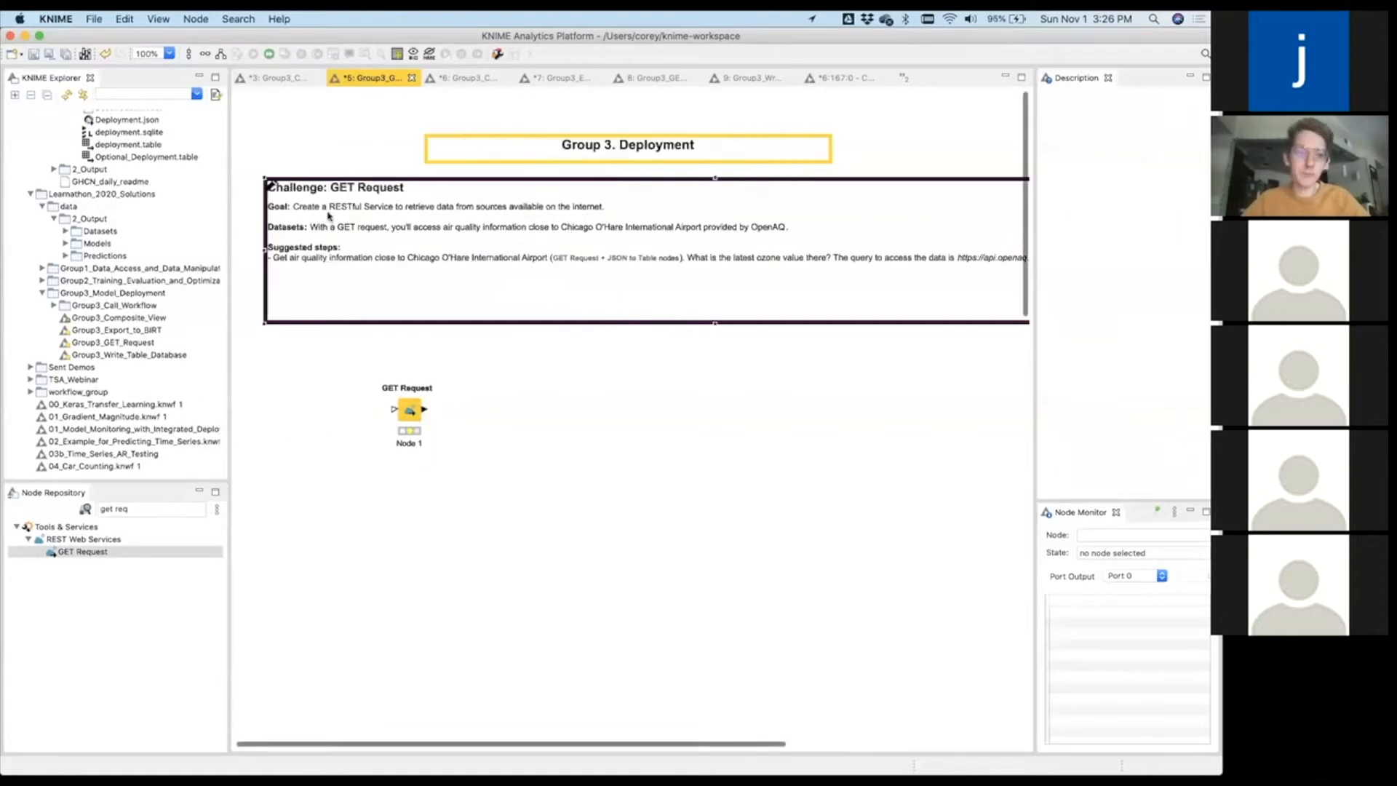
Copy the OpenAQ query URL from the suggested steps in the GET Request challenge annotation.
double_click(470, 271)
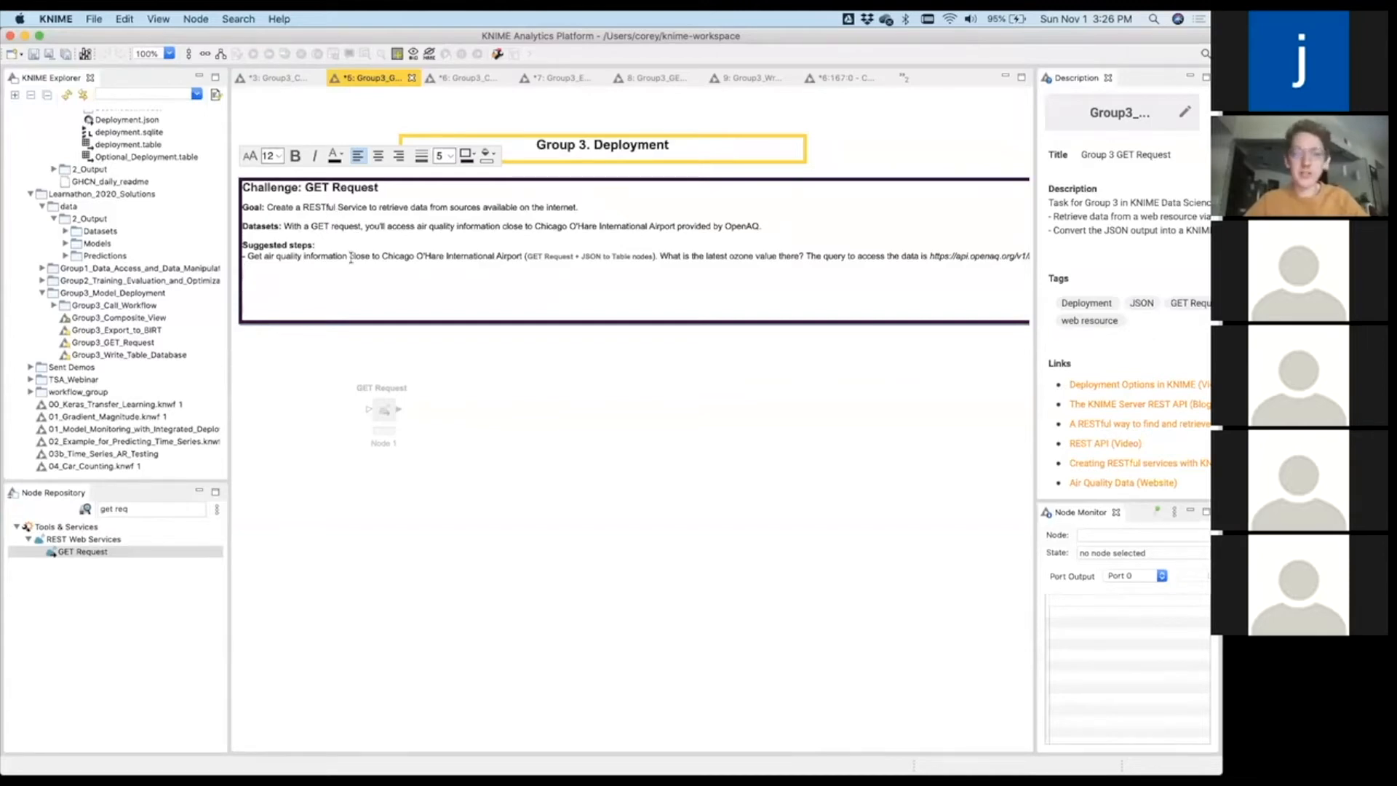
scroll(350, 258, right, 7)
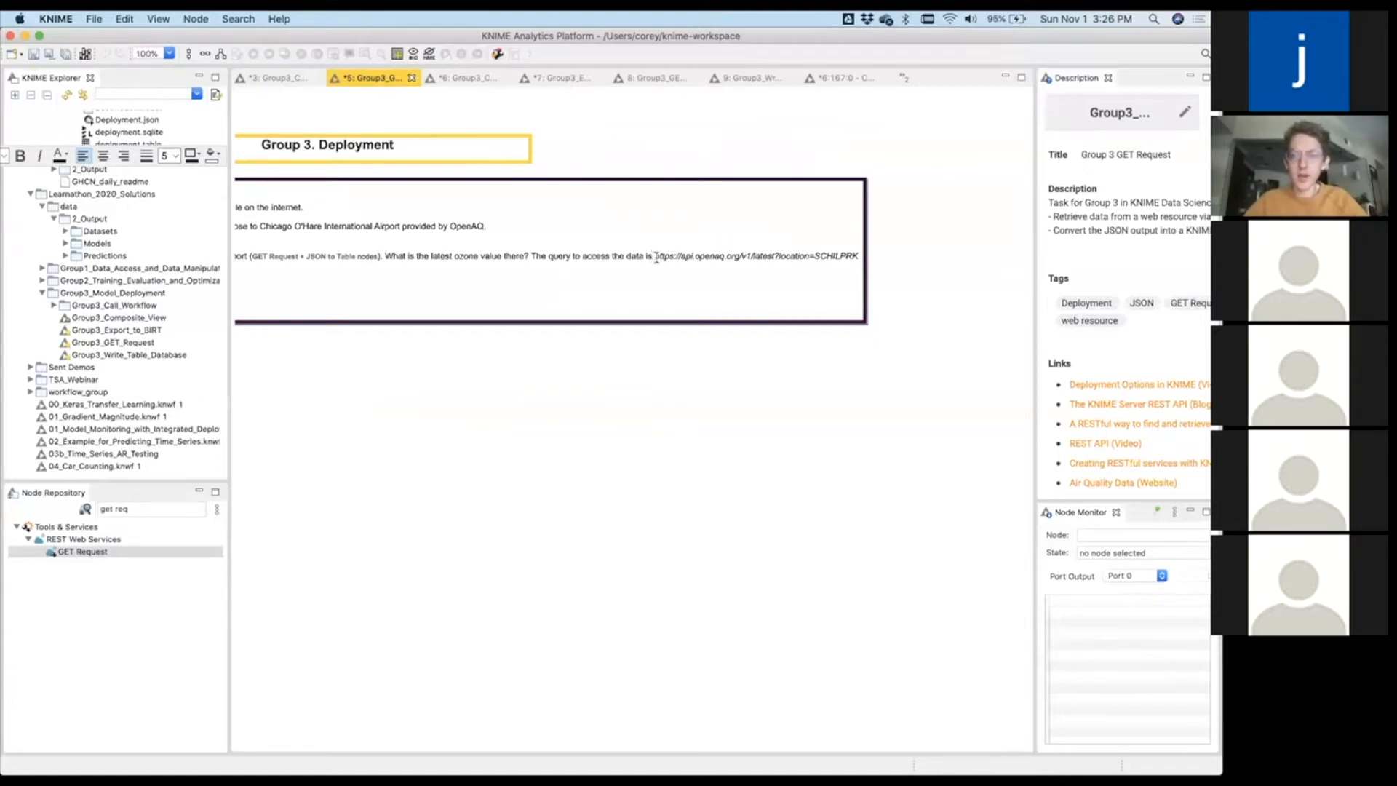
drag(655, 256, 854, 255)
key(super+c)
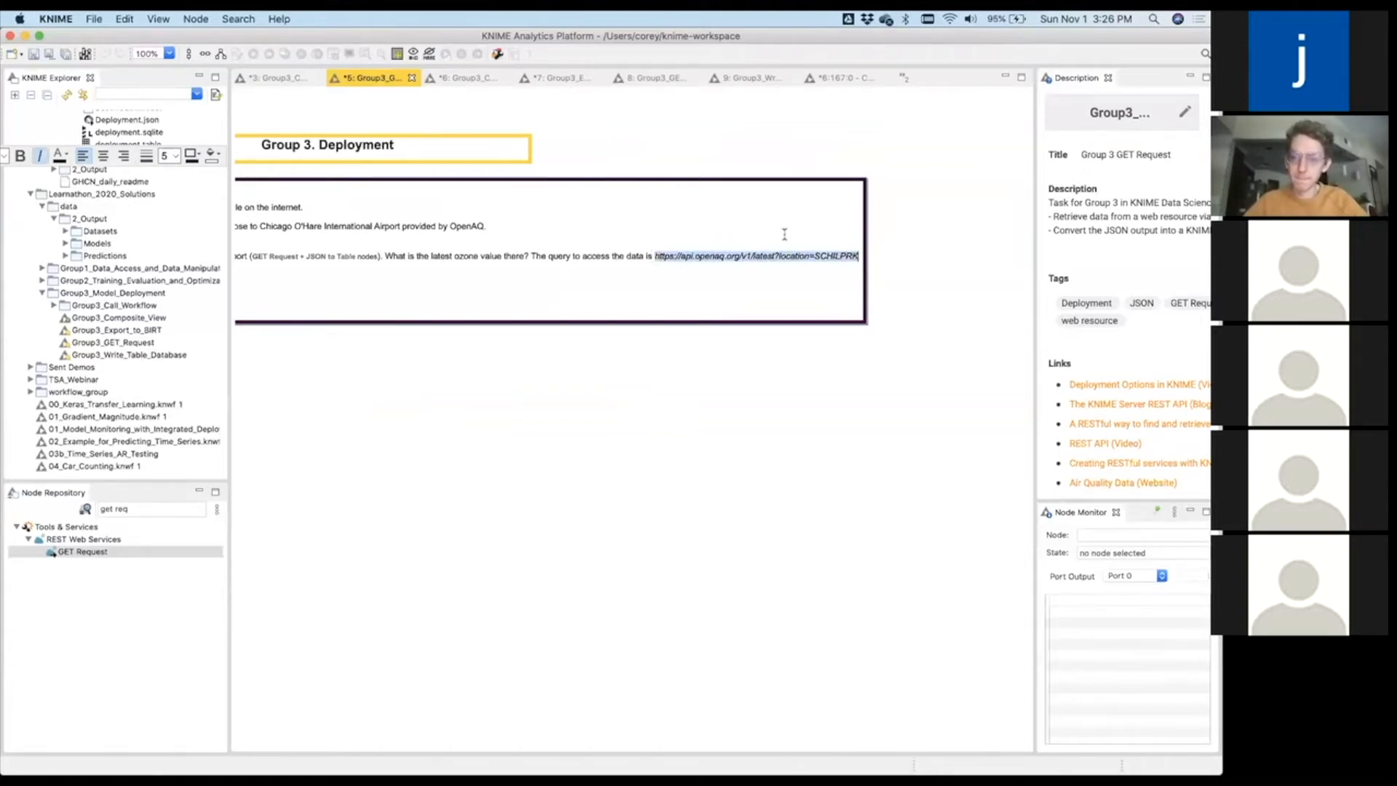
click(578, 428)
scroll(414, 353, left, 5)
scroll(411, 353, down, 1)
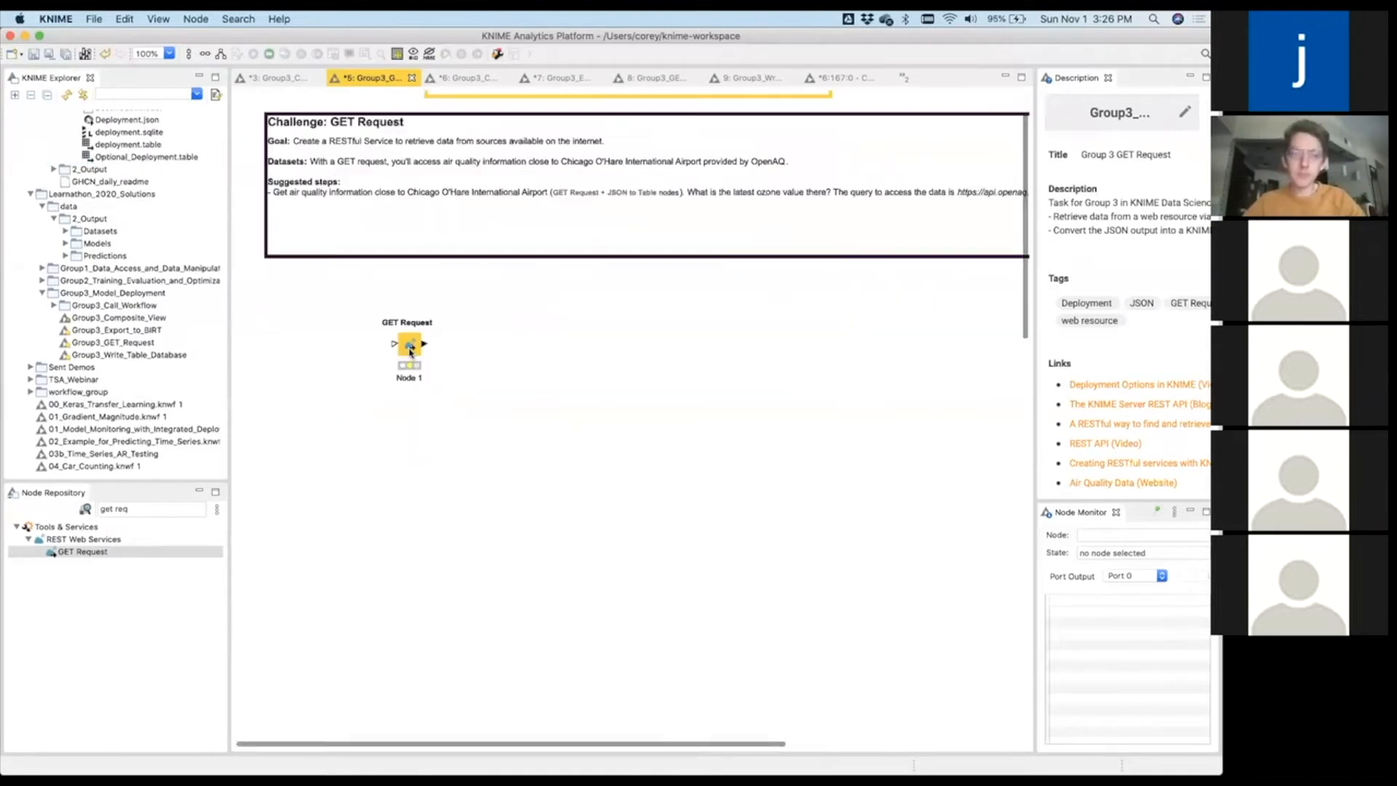
click(411, 345)
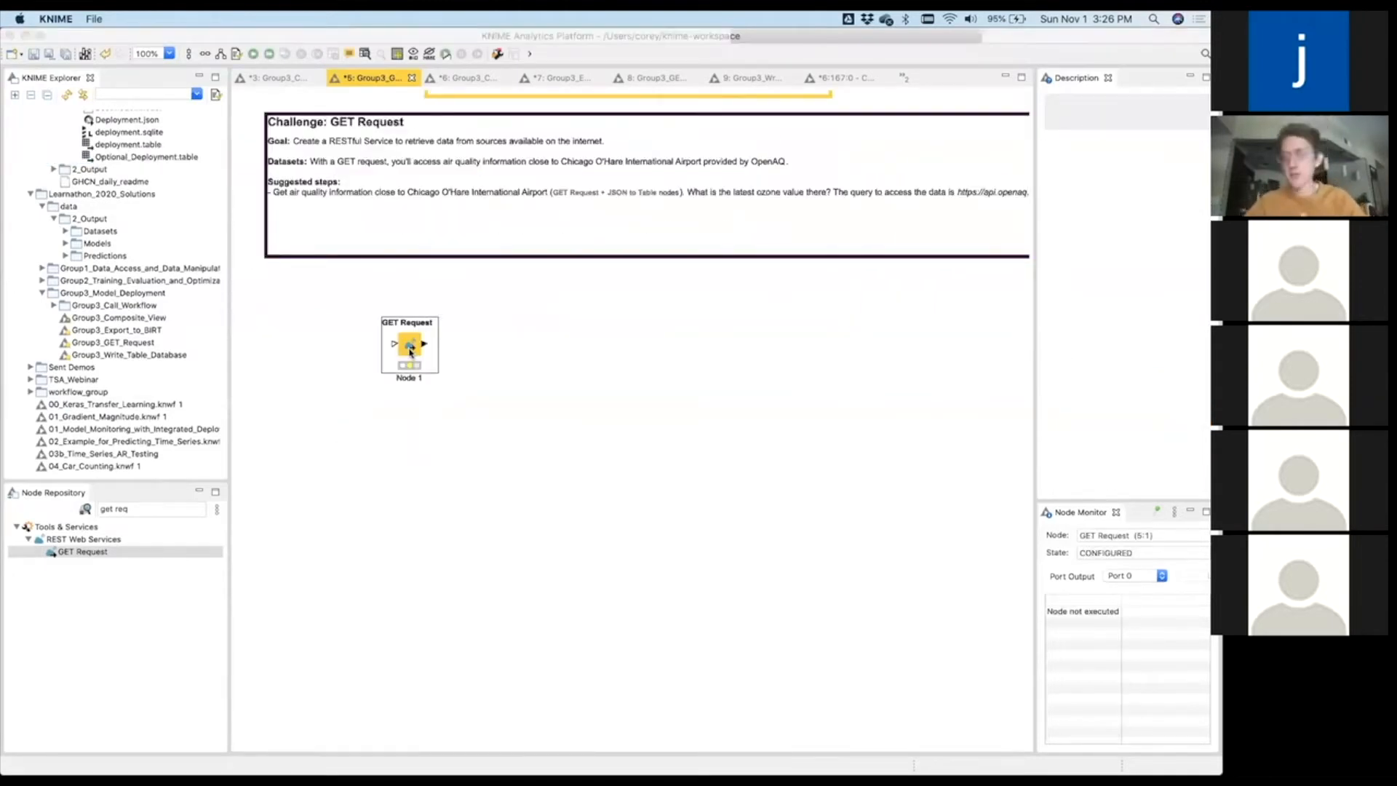
double_click(410, 347)
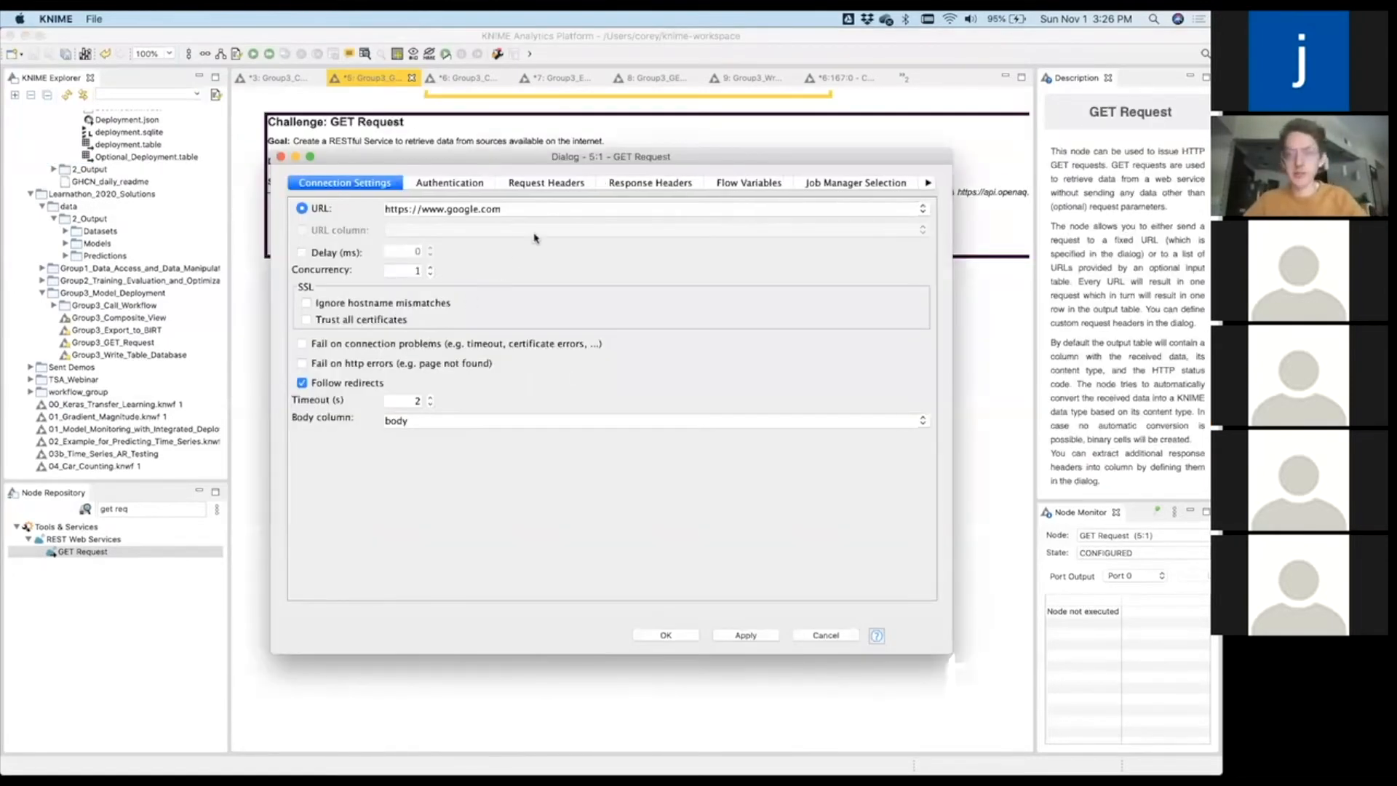
click(518, 210)
key(super+a)
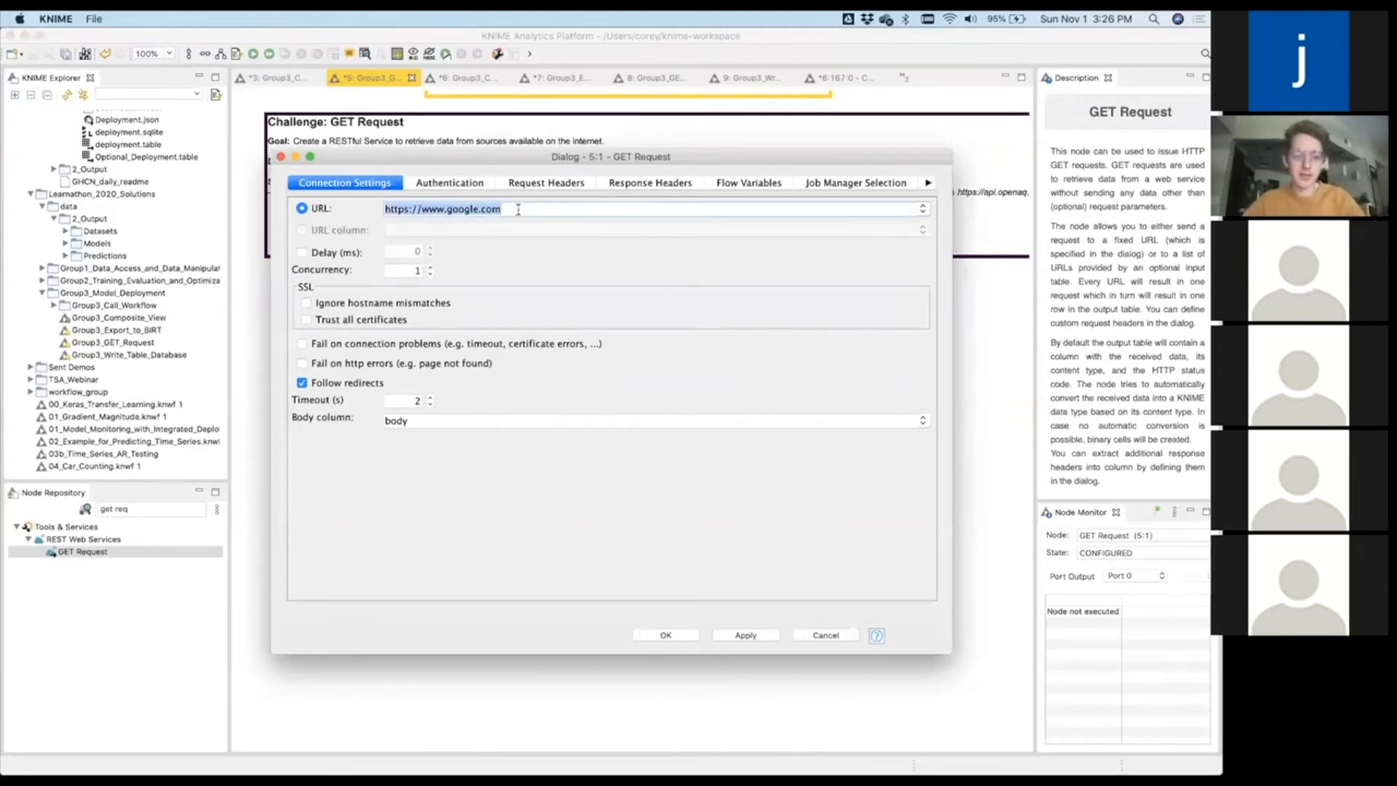
key(super+v)
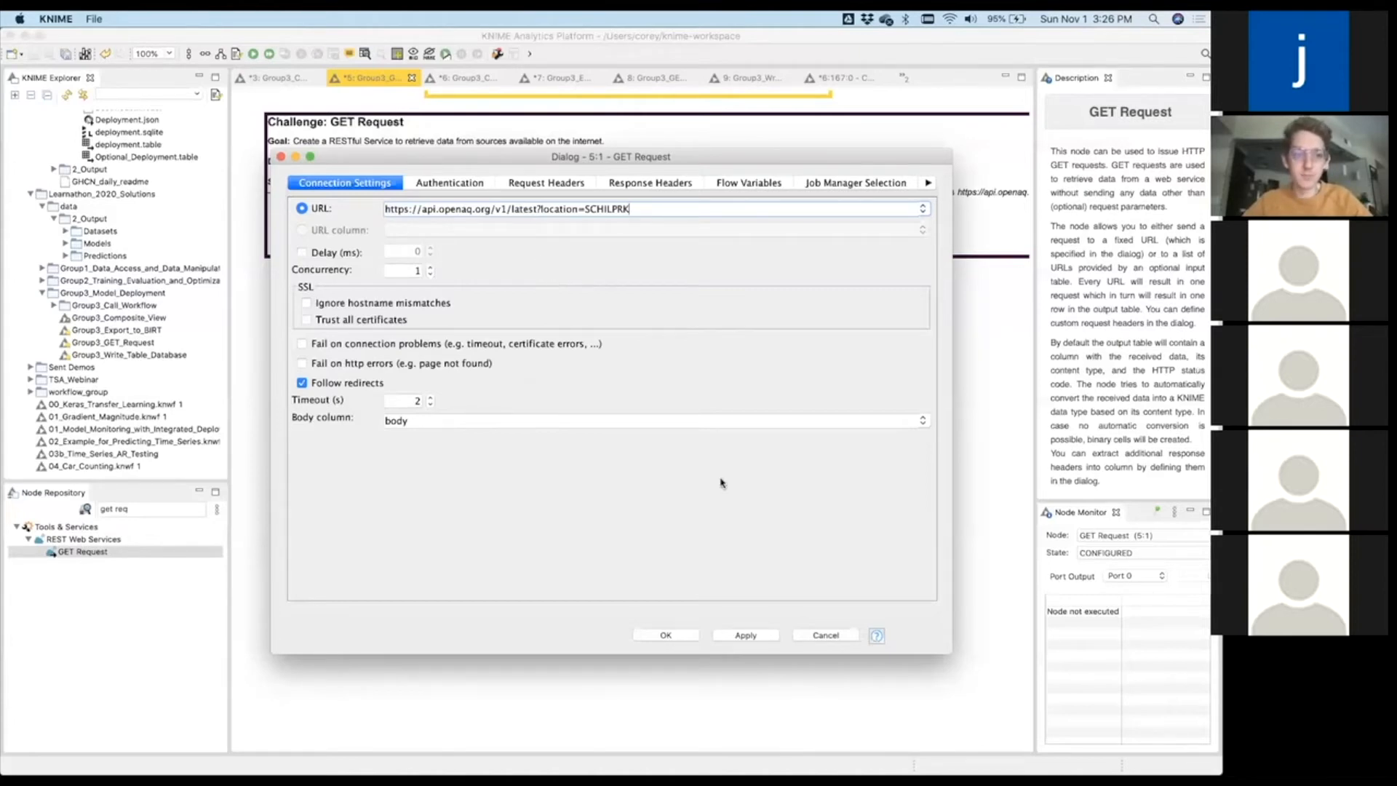
click(668, 633)
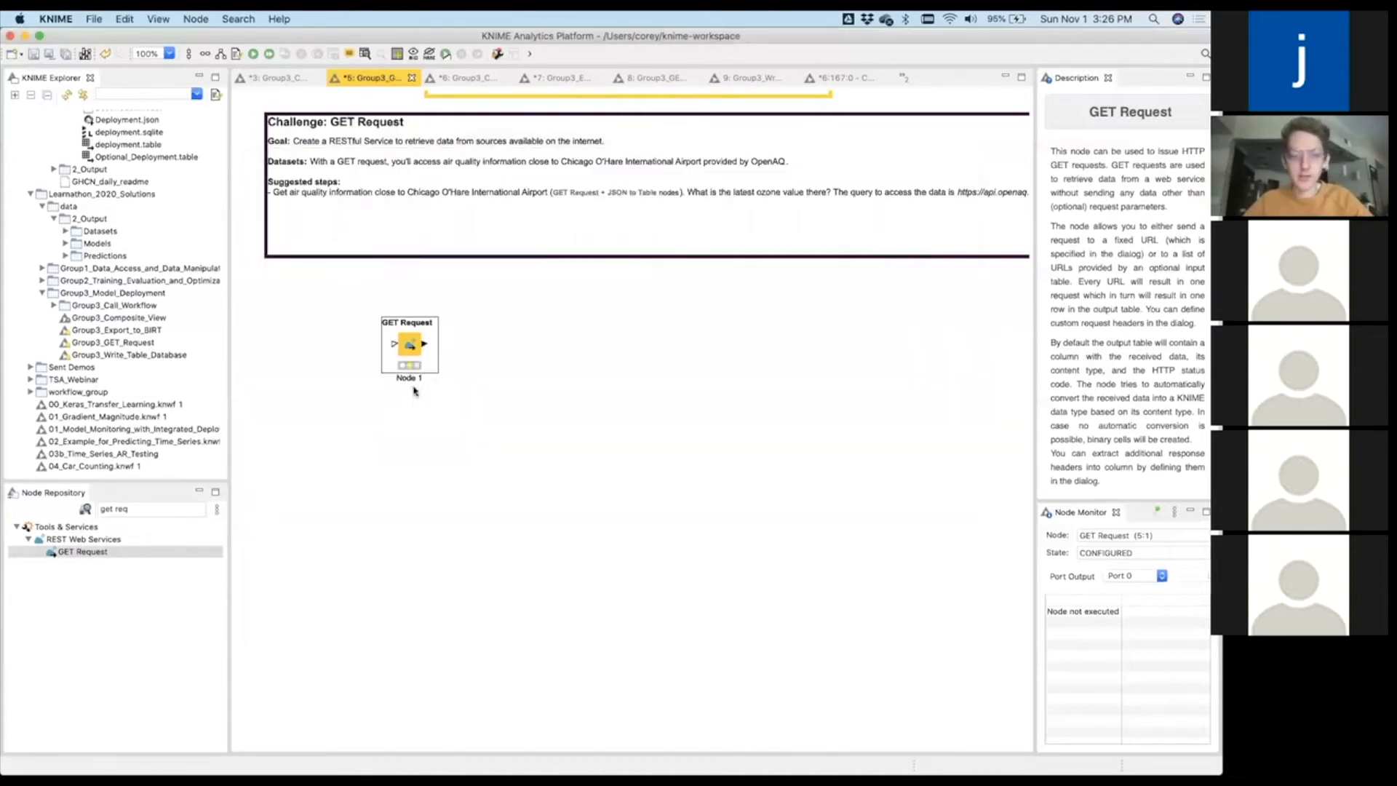
Execute the GET Request node and check its GET results table.
right_click(440, 365)
click(454, 380)
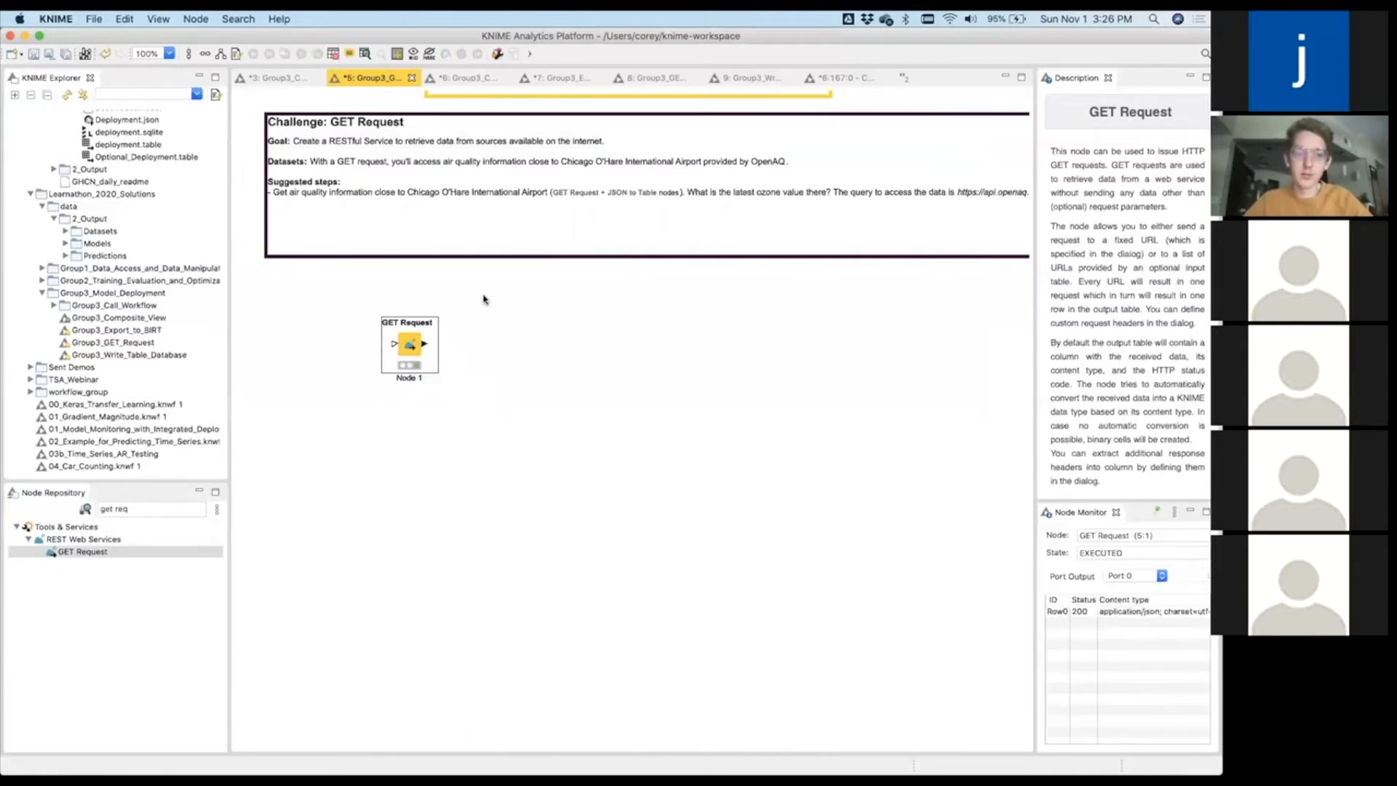
key(shift+F6)
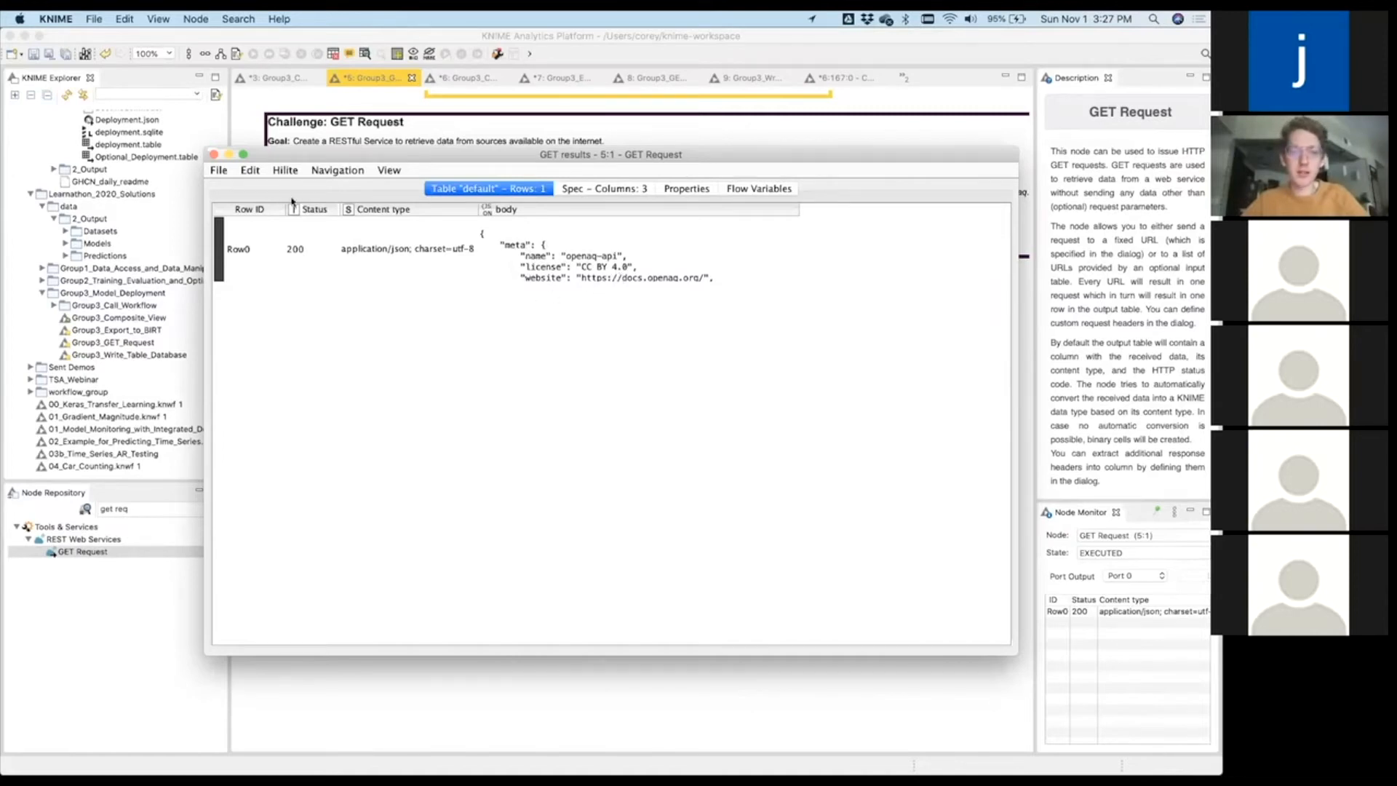
click(213, 155)
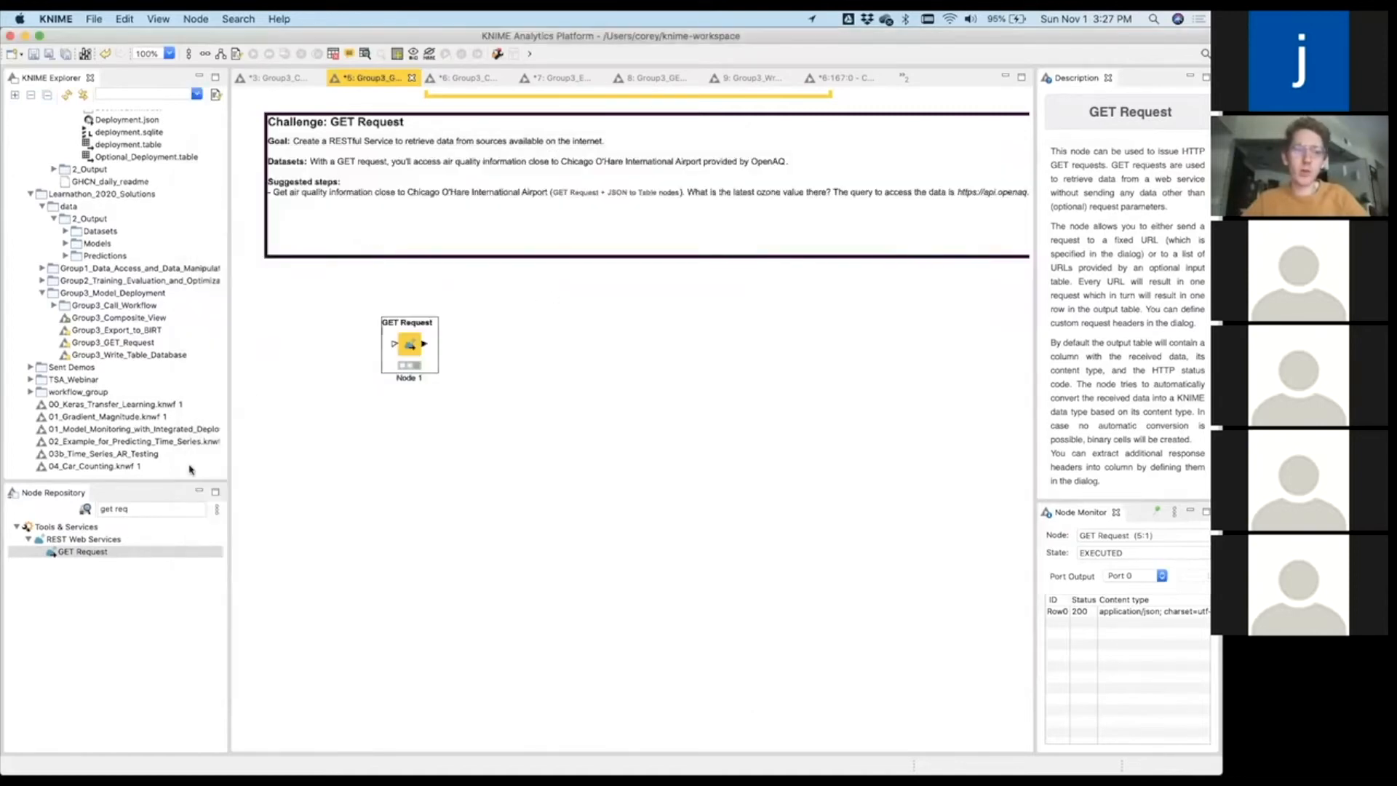
Search the node repository for "json t" in place of the existing search term.
click(160, 509)
key(BackSpace)
key(BackSpace)
key(BackSpace)
key(BackSpace)
key(BackSpace)
key(BackSpace)
key(BackSpace)
text(json)
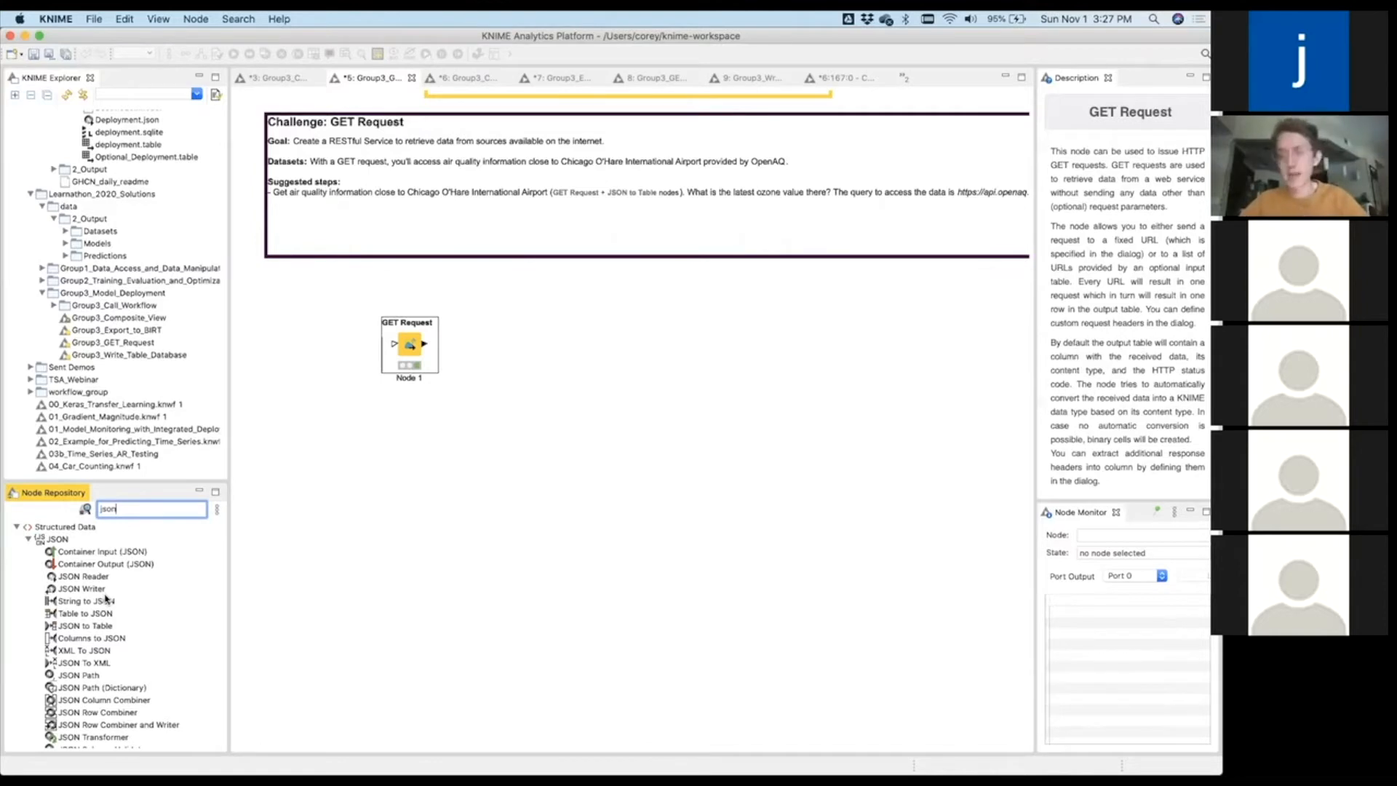
scroll(106, 619, down, 3)
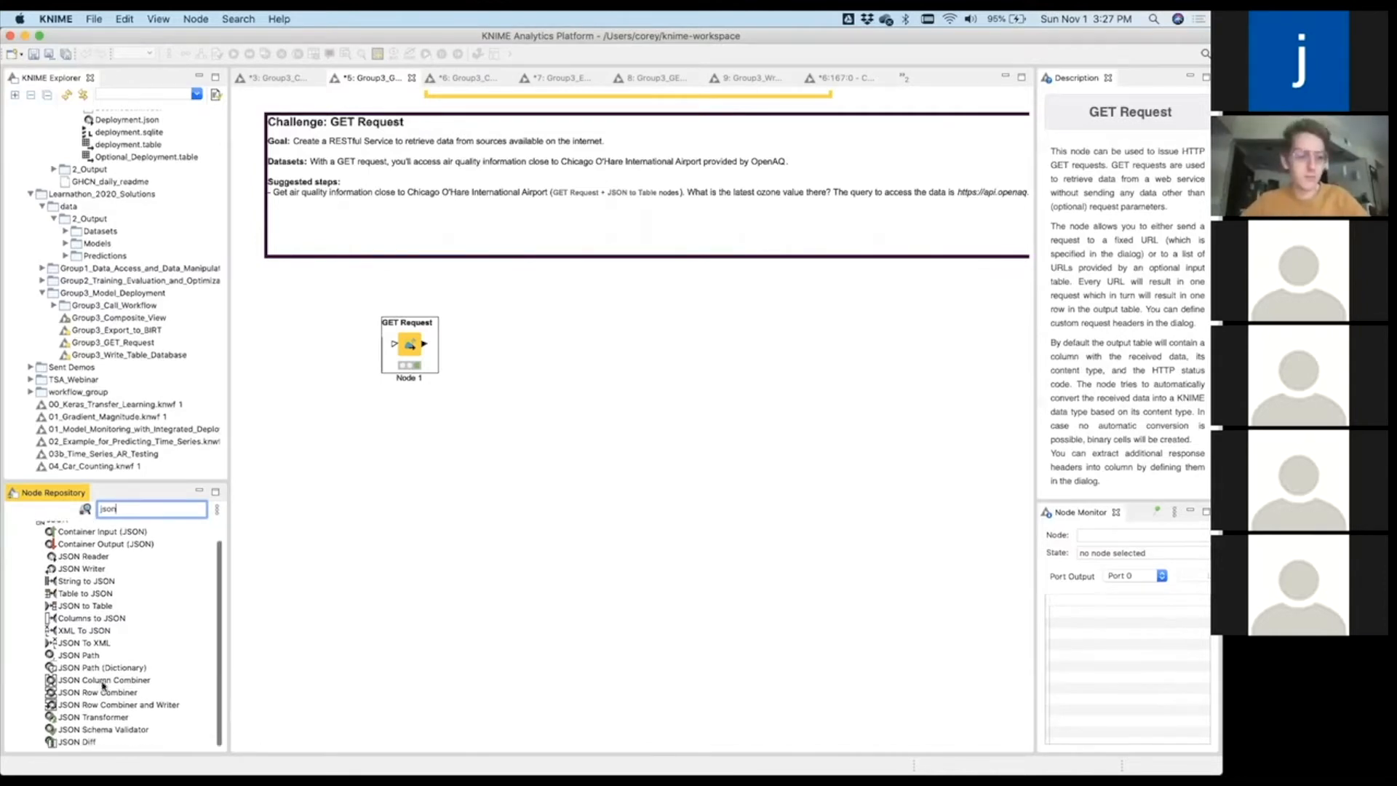
scroll(102, 690, up, 2)
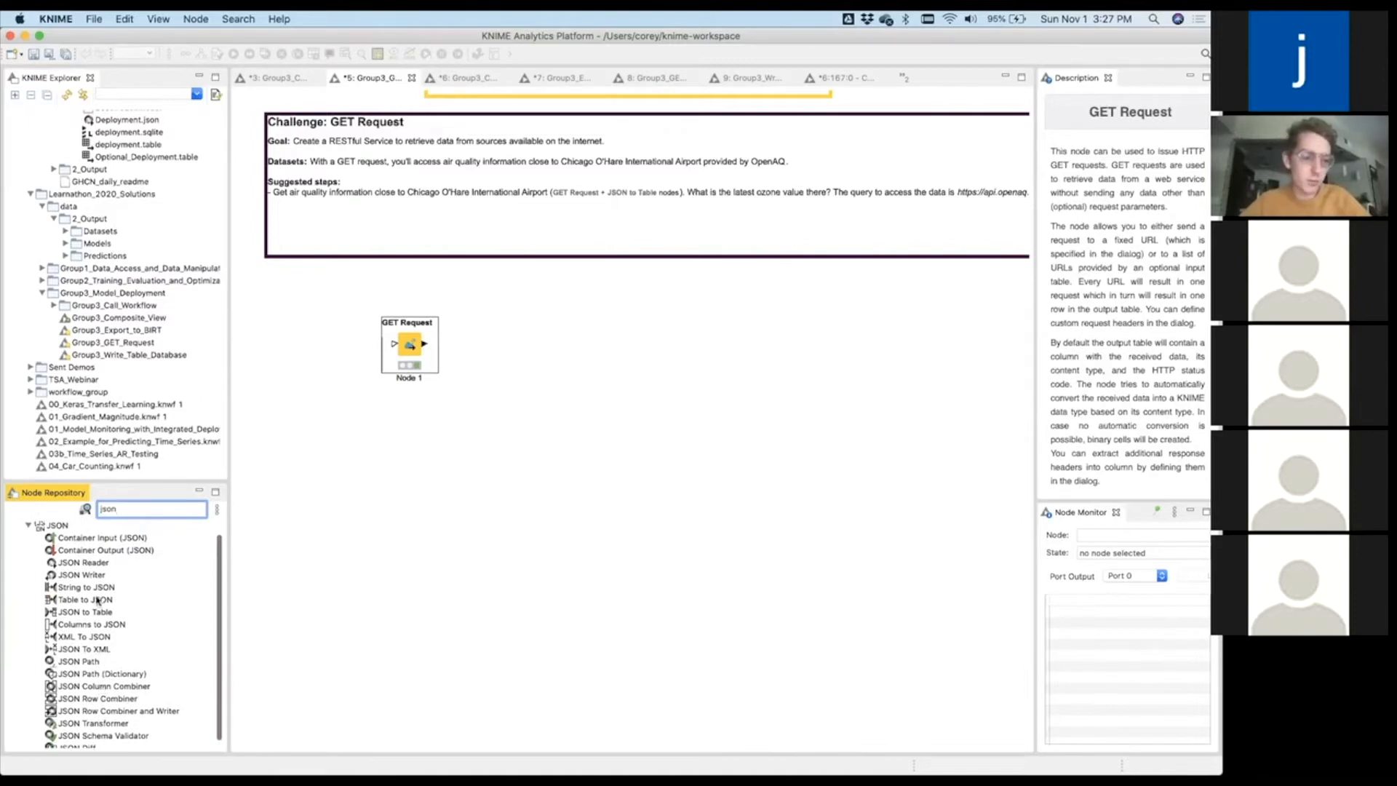
scroll(118, 639, down, 1)
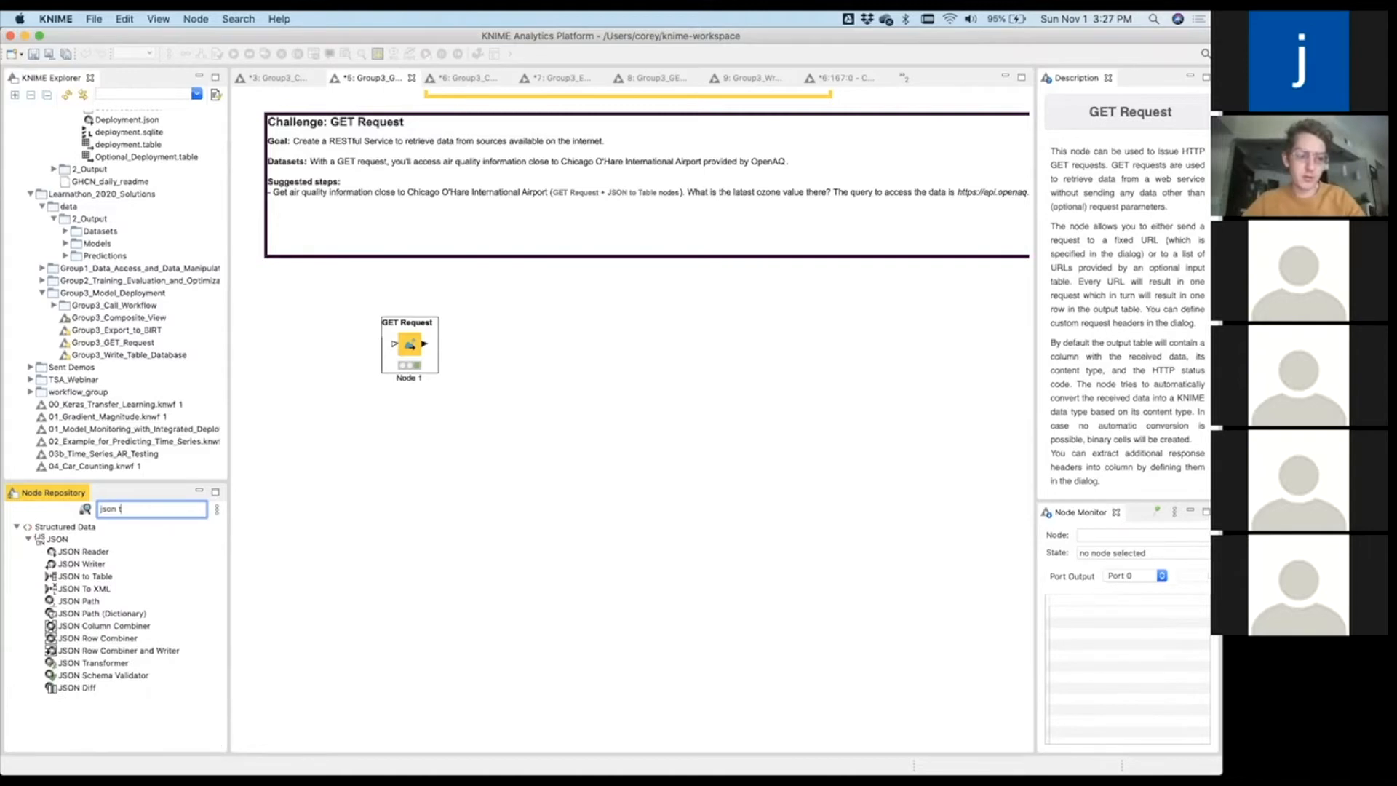
text(t)
Add a JSON to Table node beside the GET Request node and connect the GET Request output to its input.
click(81, 552)
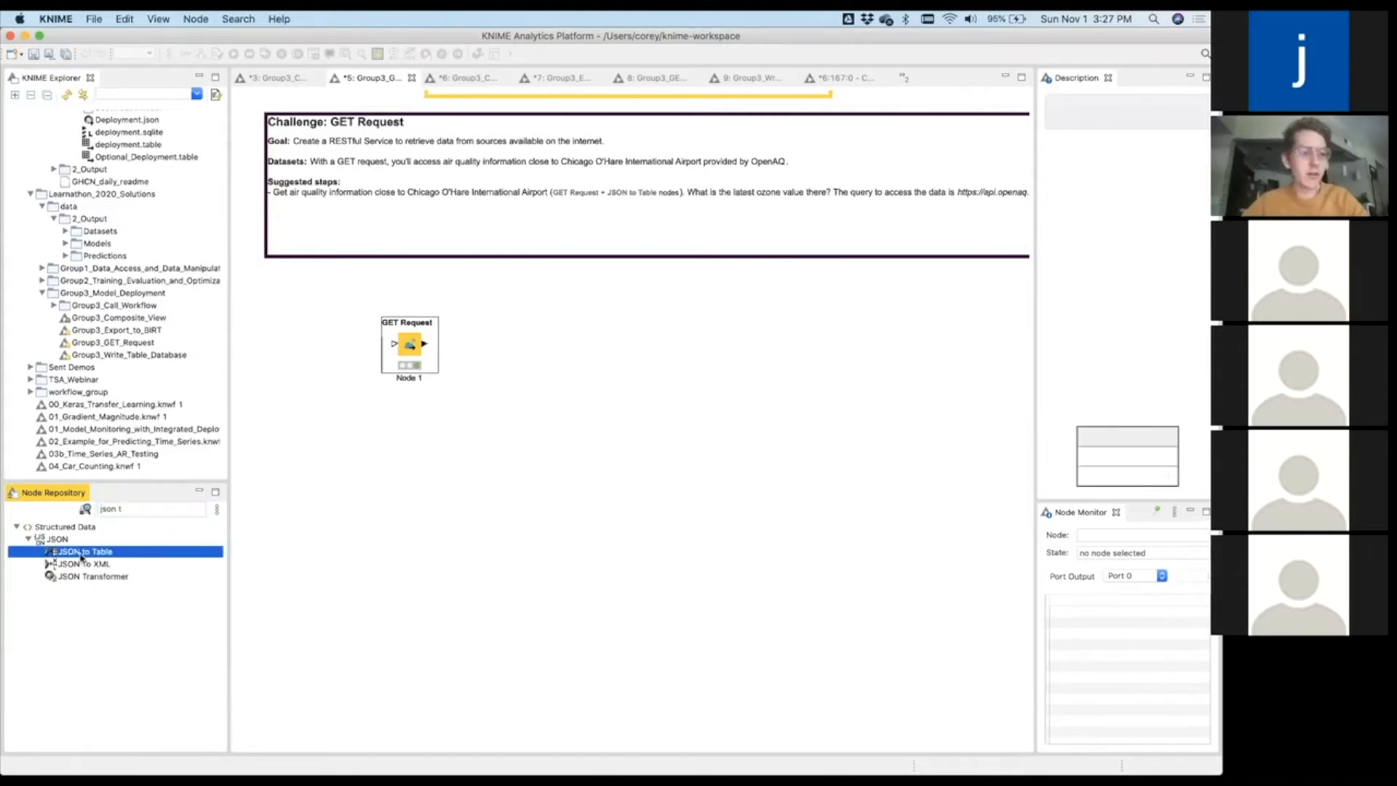
drag(81, 552, 525, 344)
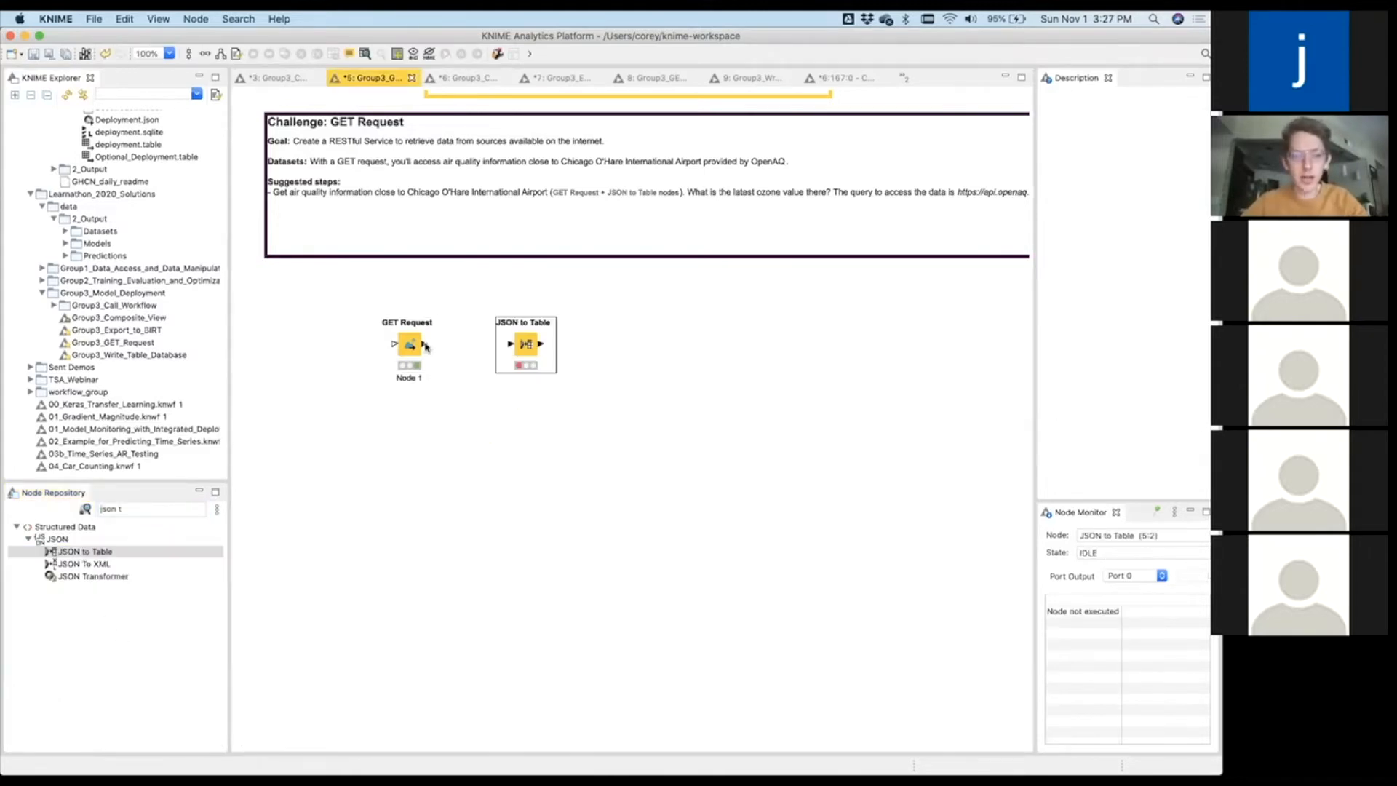
drag(426, 344, 511, 343)
click(423, 356)
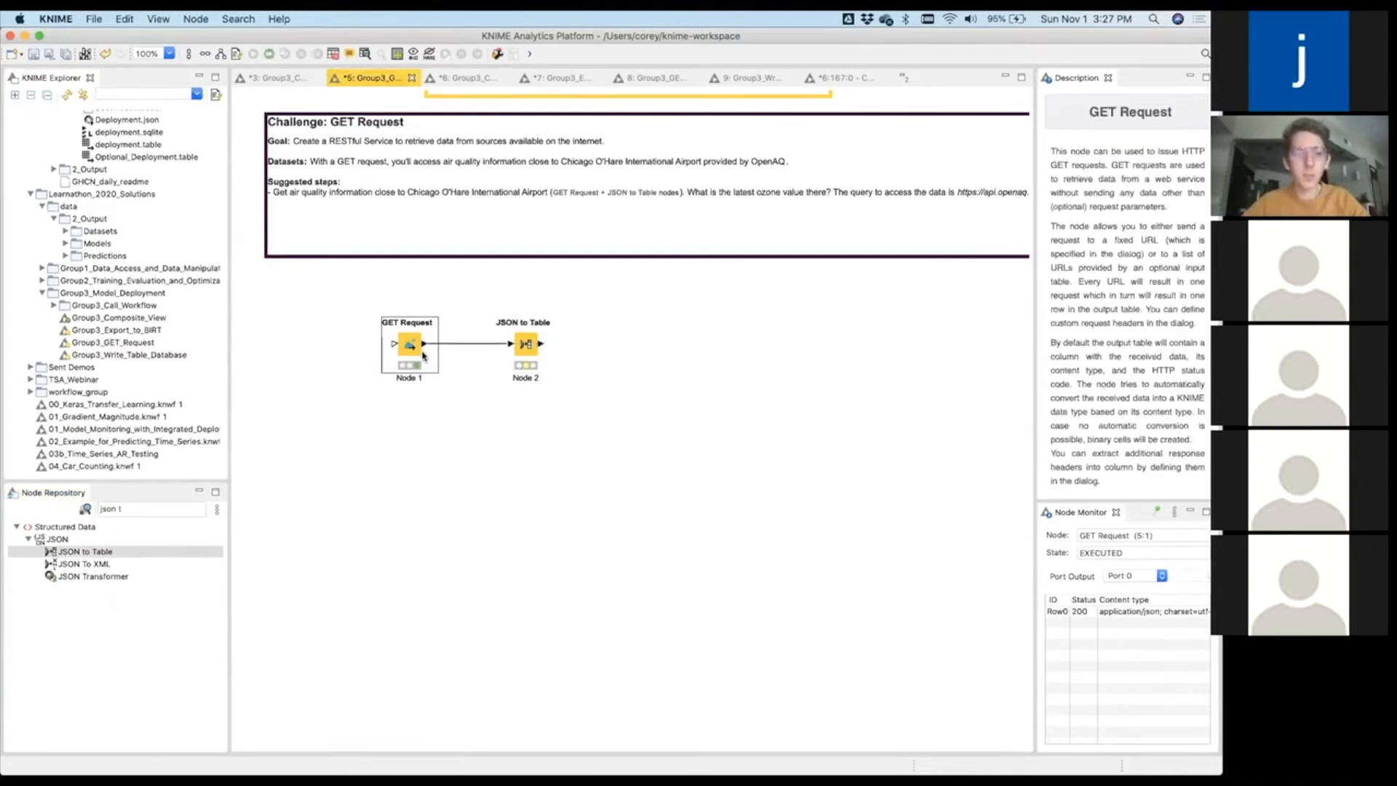
Configure the JSON to Table node with body as the input JSON column, keeping the other default settings.
click(530, 355)
double_click(530, 355)
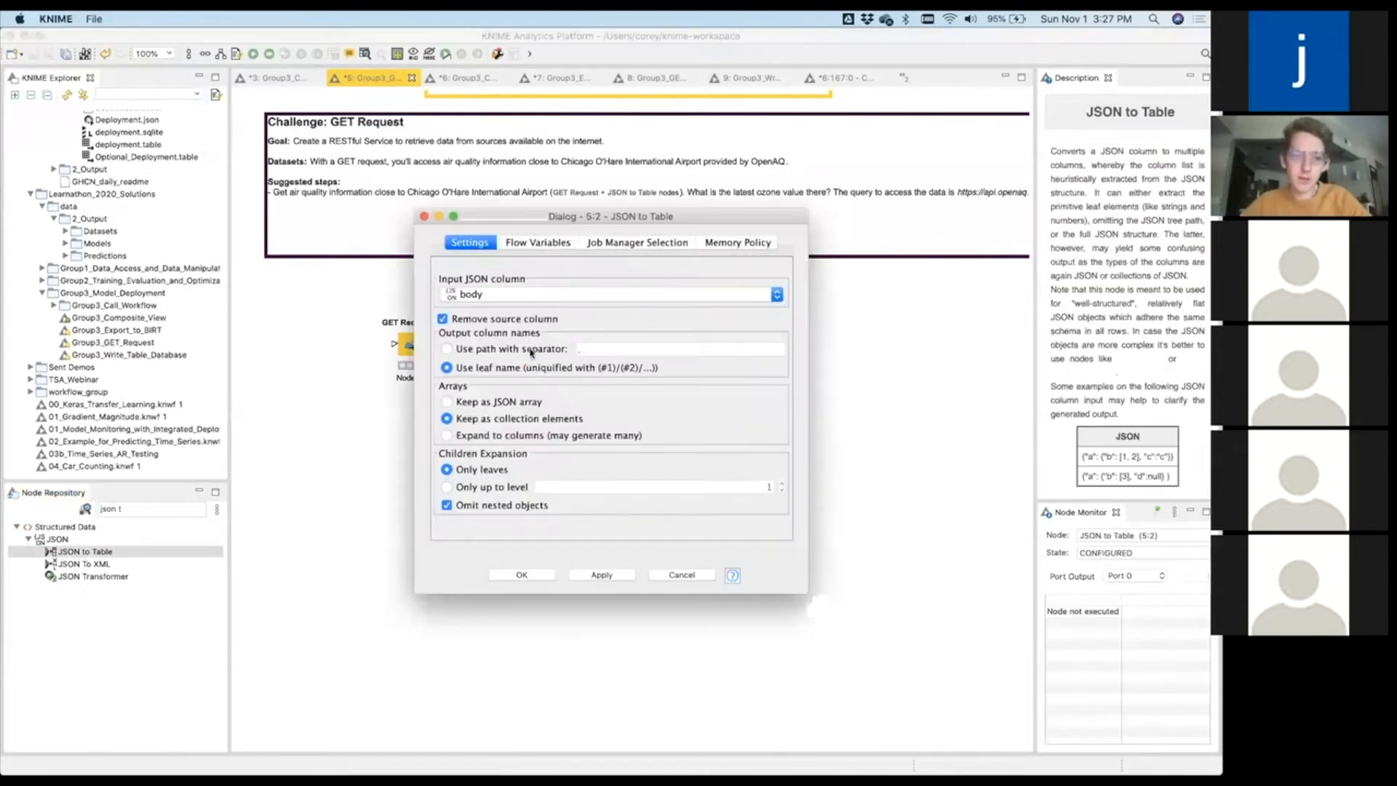
click(579, 297)
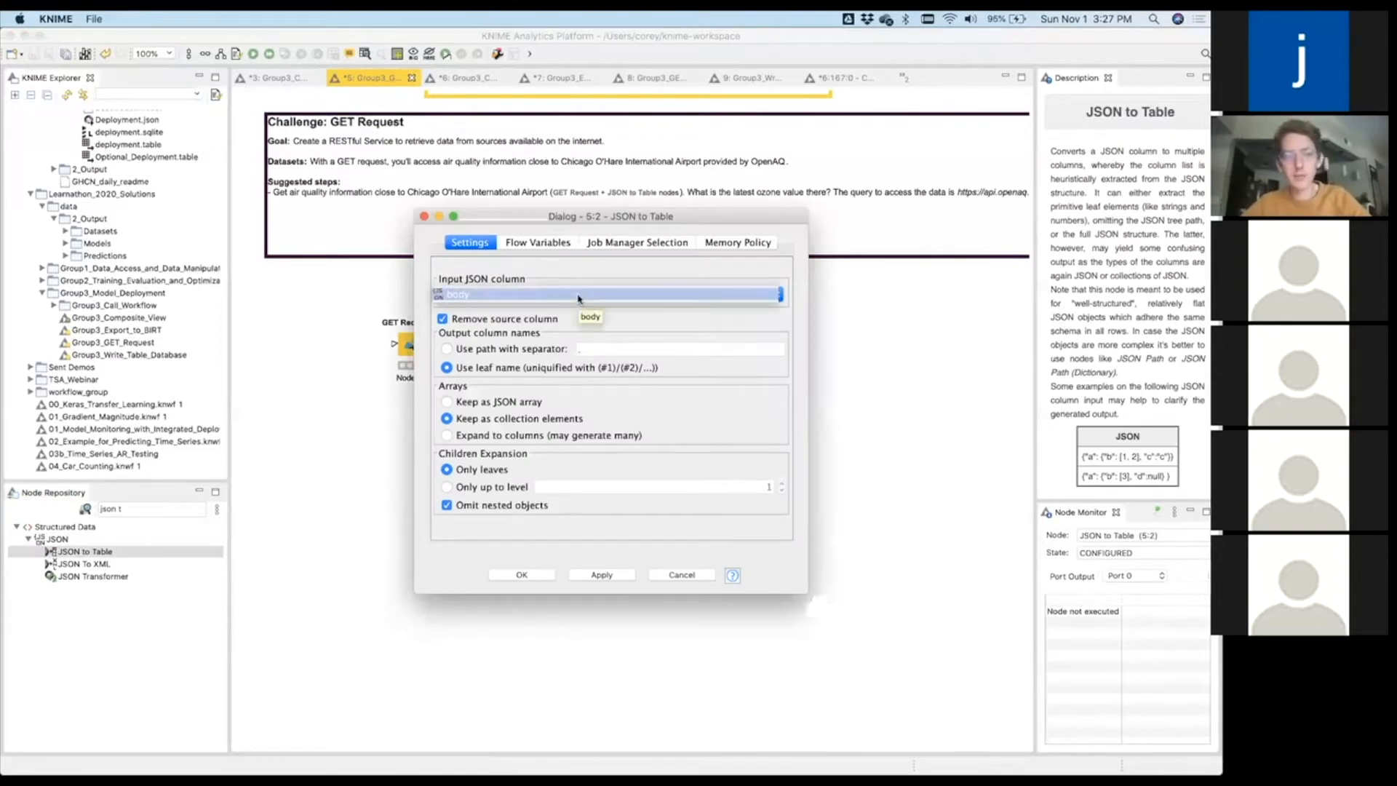
click(580, 297)
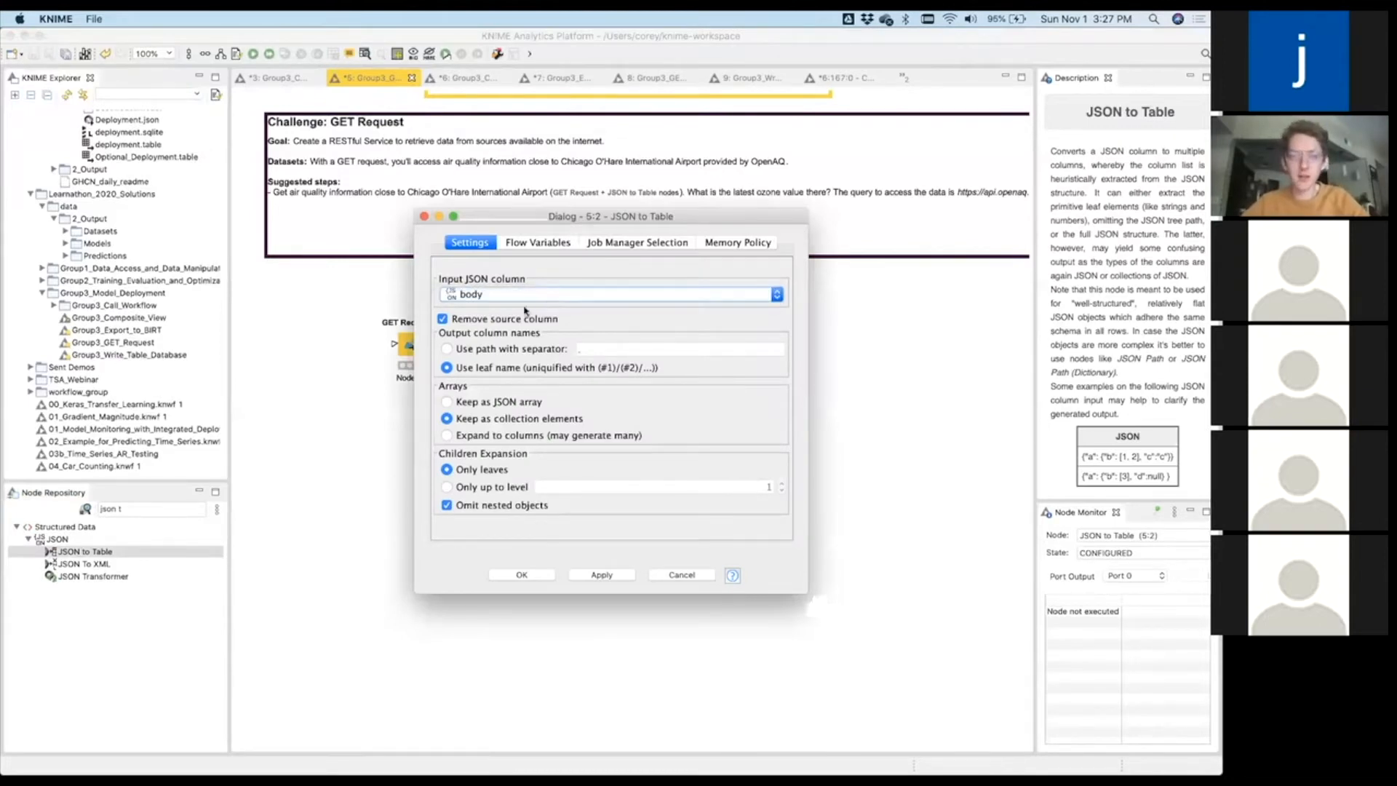
click(482, 298)
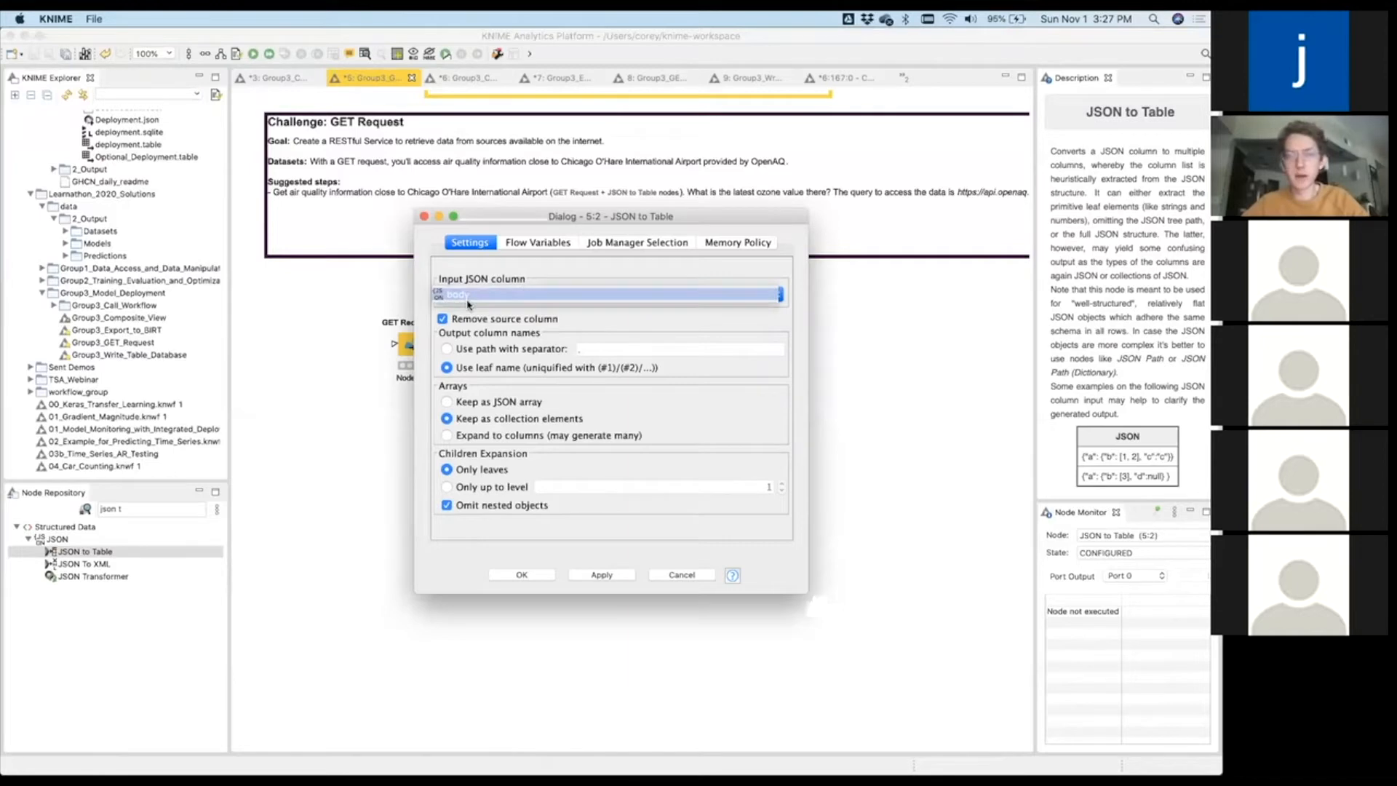
click(468, 300)
click(528, 575)
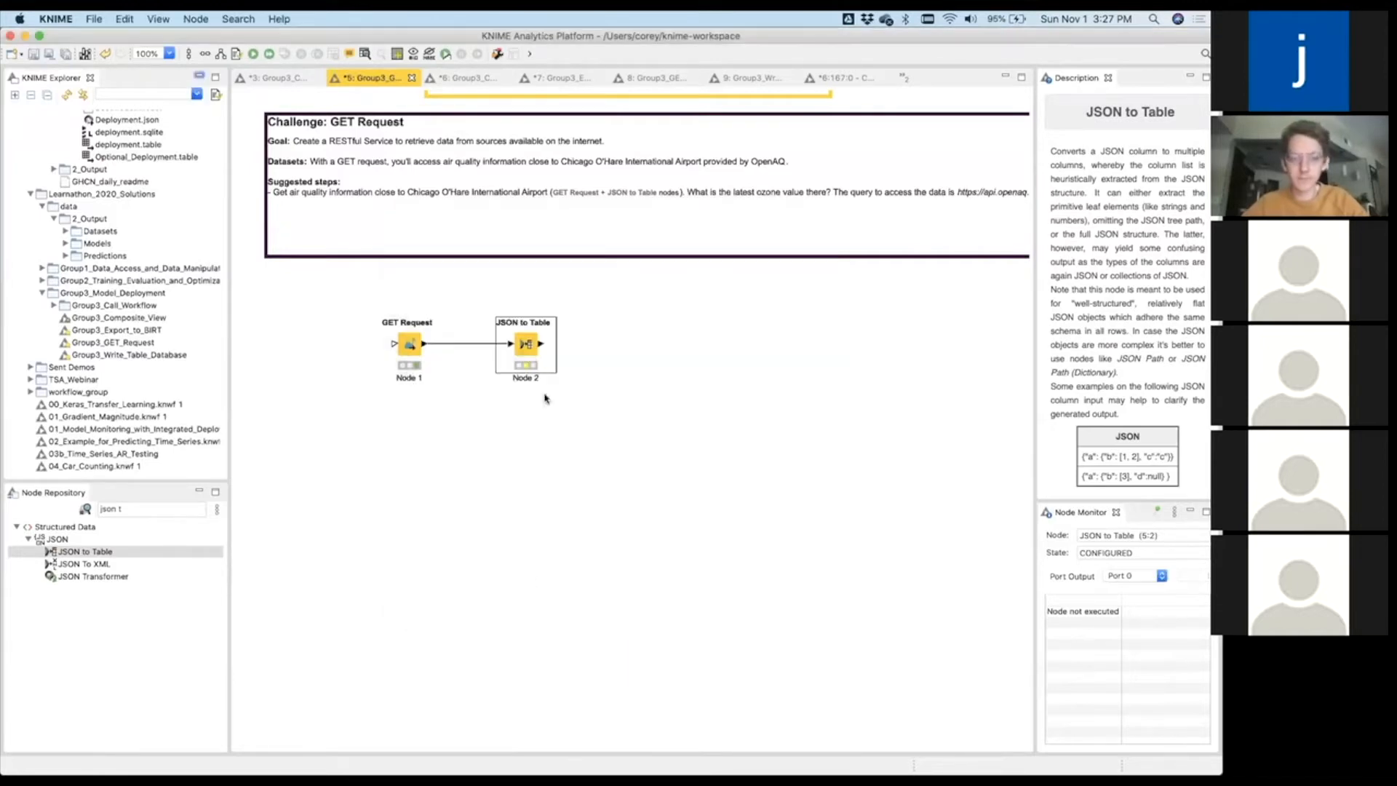
Execute the JSON to Table node and open its Extracted values table.
right_click(534, 355)
key(Down)
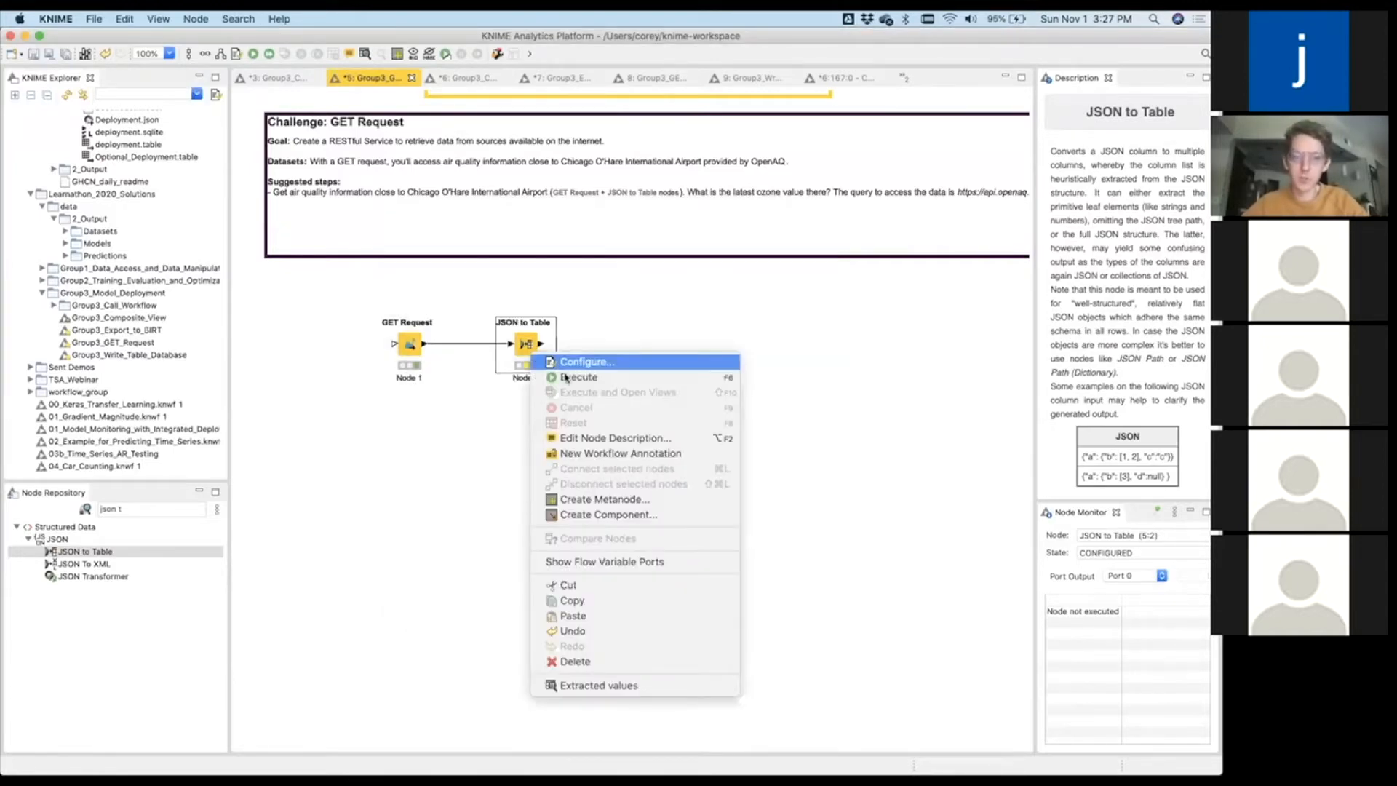
click(565, 378)
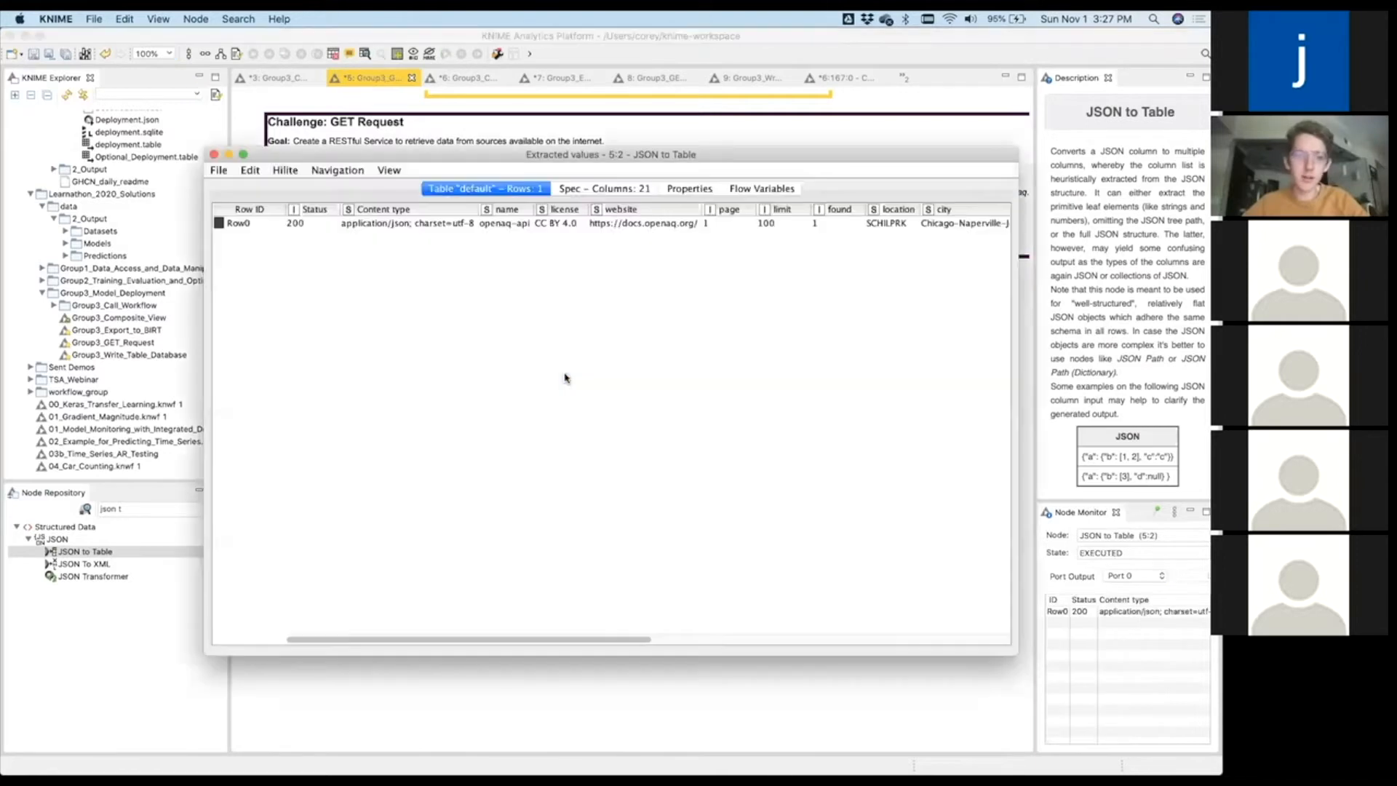
Examine the extracted columns for the latest ozone value, widening the distance column, and close the table.
scroll(565, 378, right, 3)
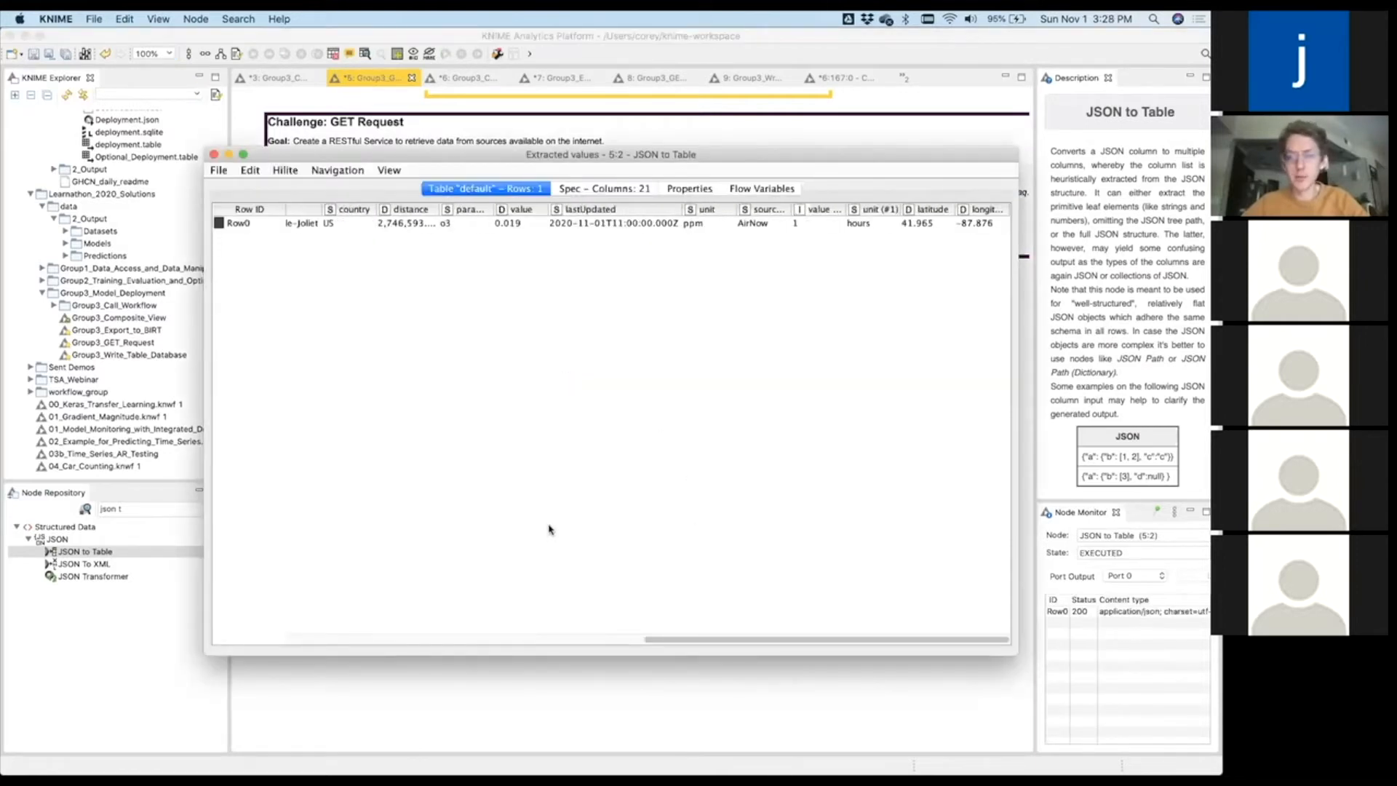
scroll(739, 643, left, 3)
scroll(536, 642, left, 3)
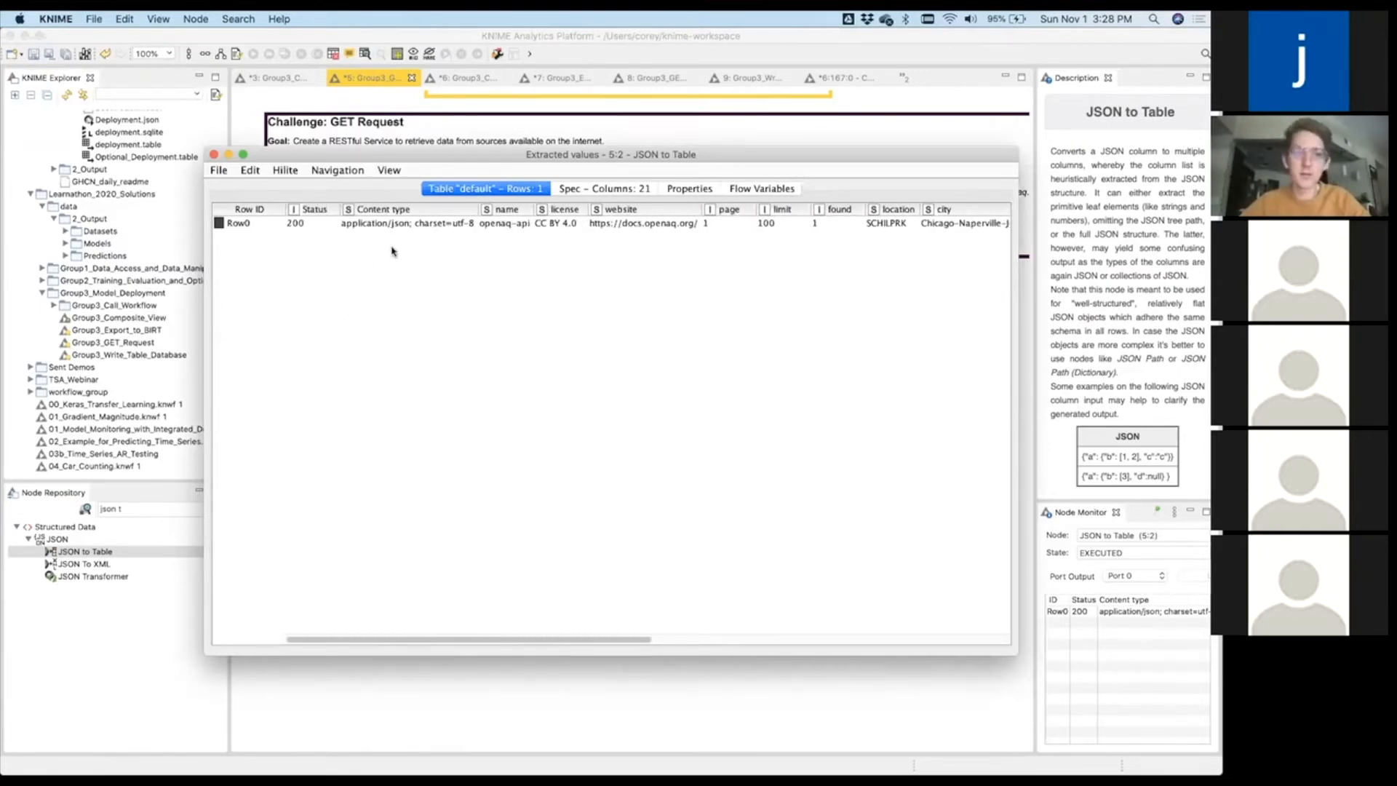
drag(618, 640, 798, 621)
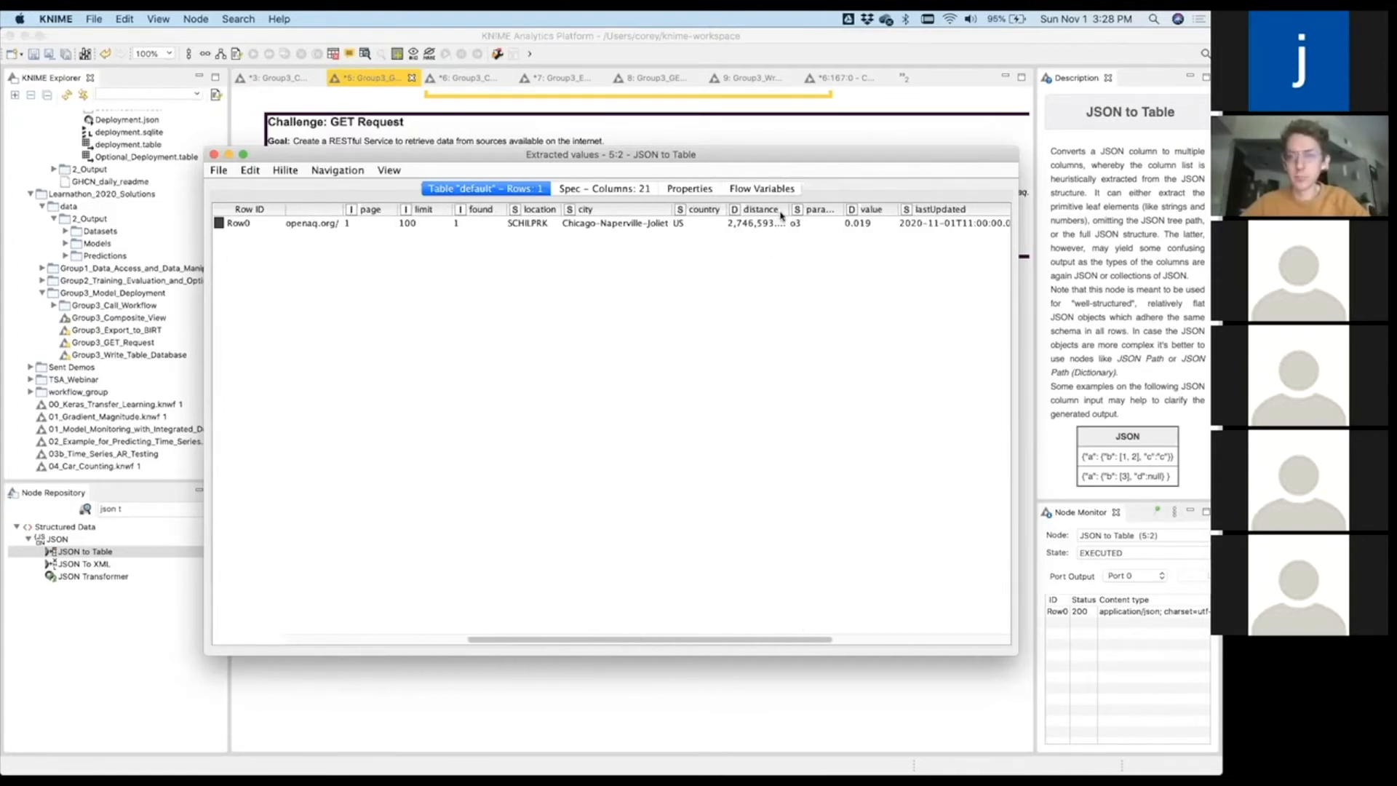
drag(790, 210, 834, 211)
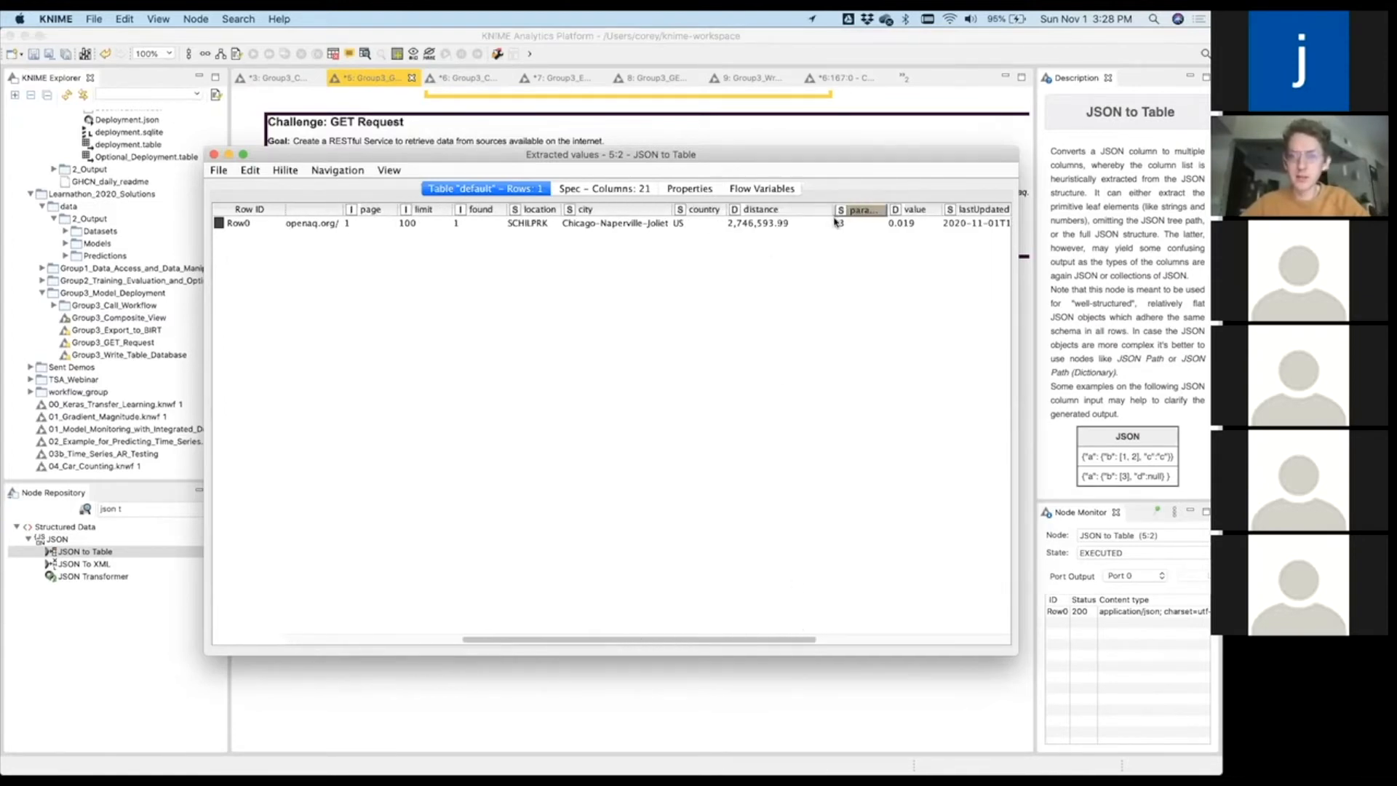
drag(736, 637, 960, 633)
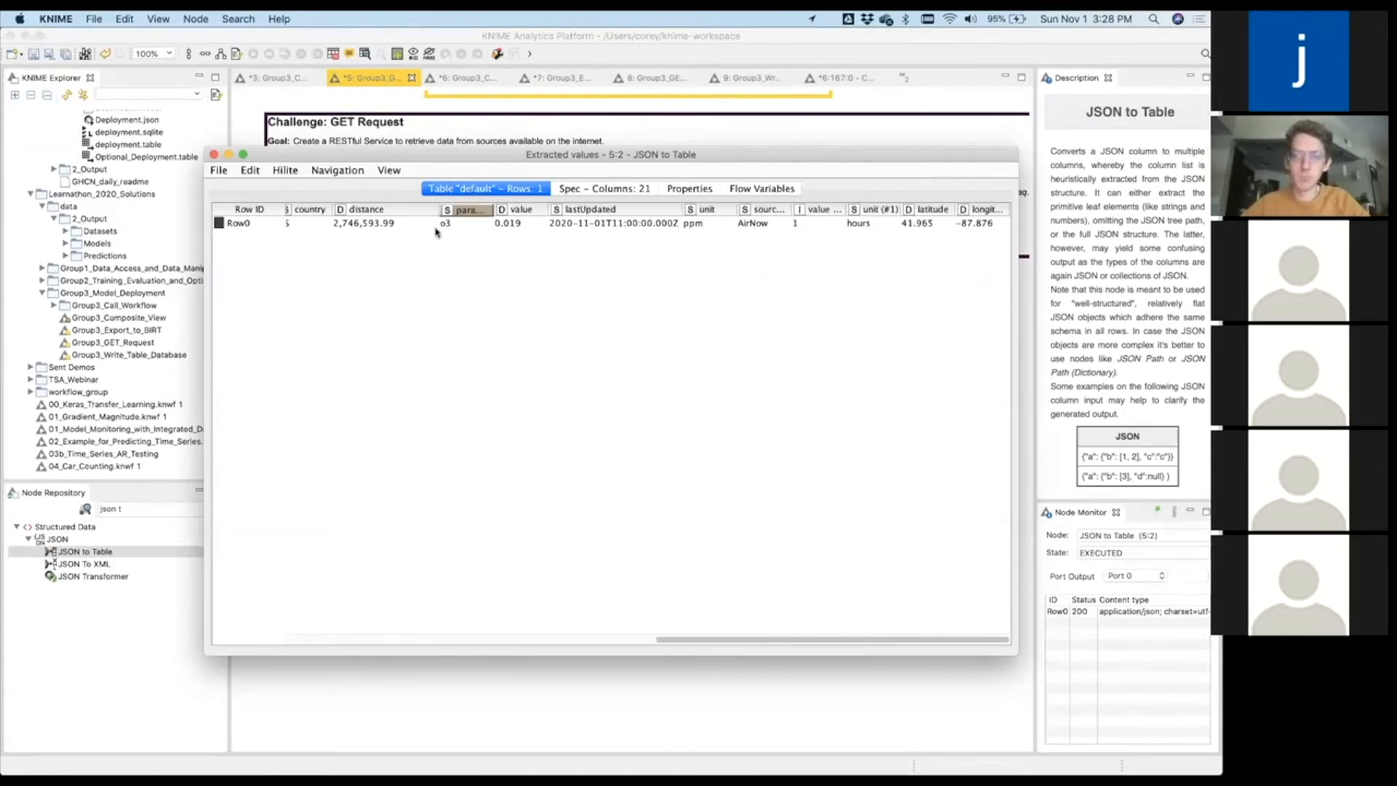
click(214, 154)
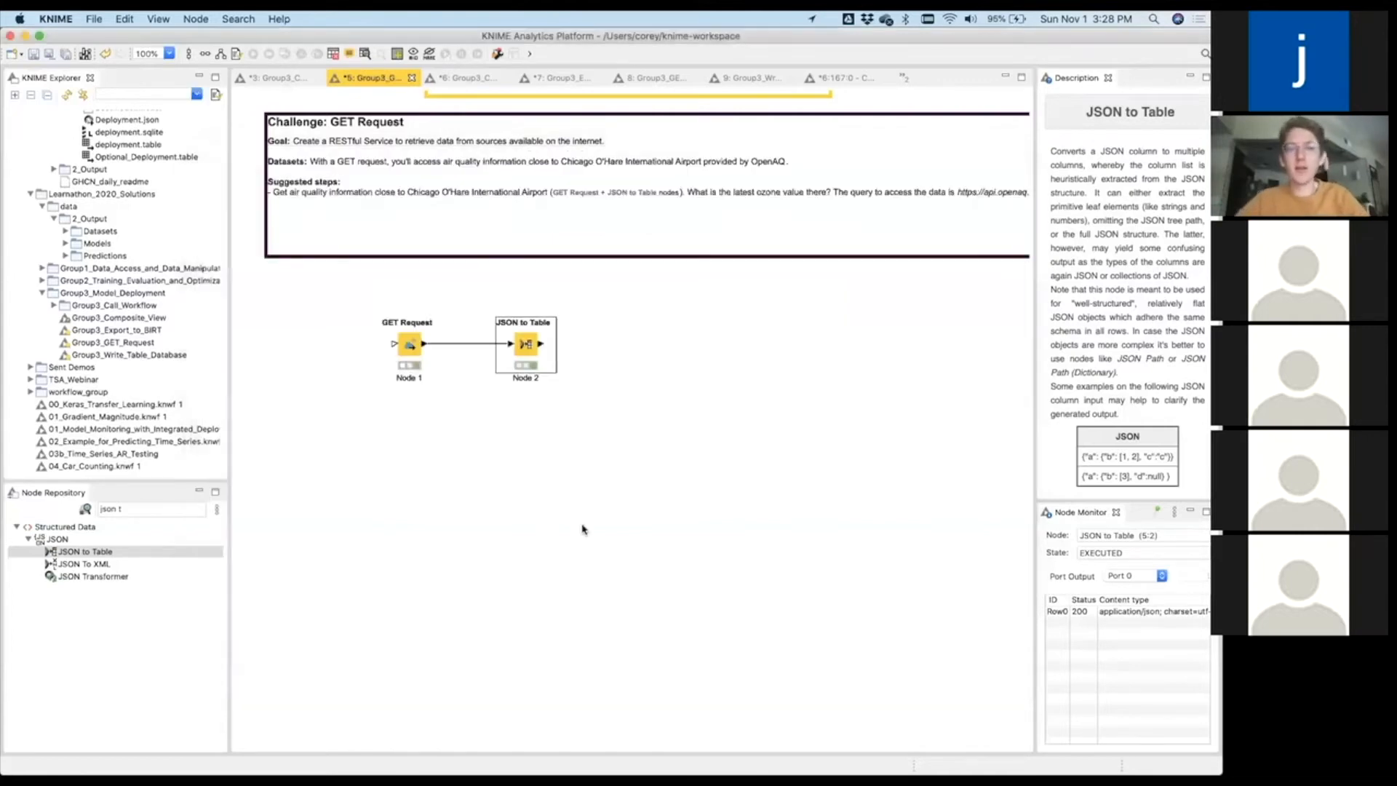
Switch to the Group3_Composite_View workflow and close it.
click(582, 529)
scroll(582, 529, up, 2)
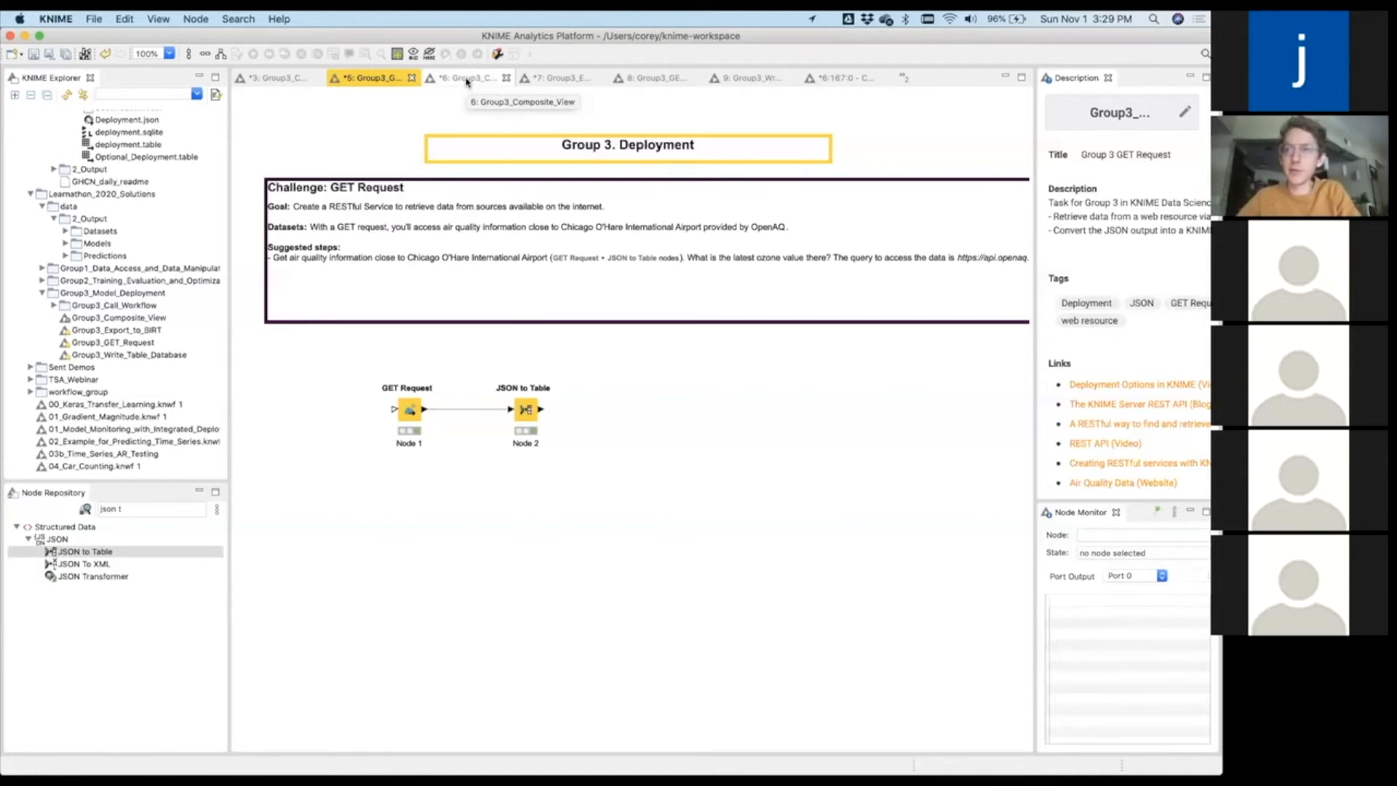
click(466, 81)
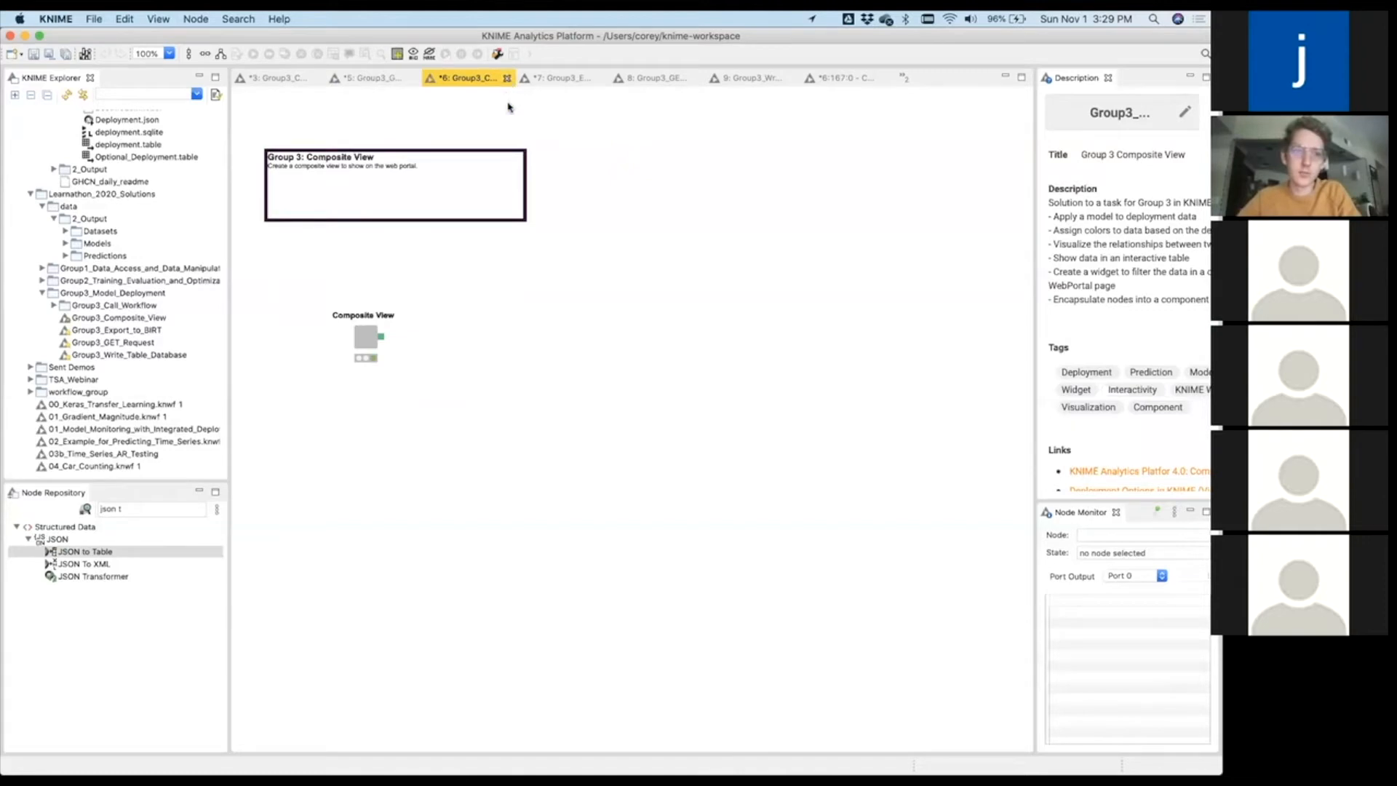
click(507, 79)
click(633, 417)
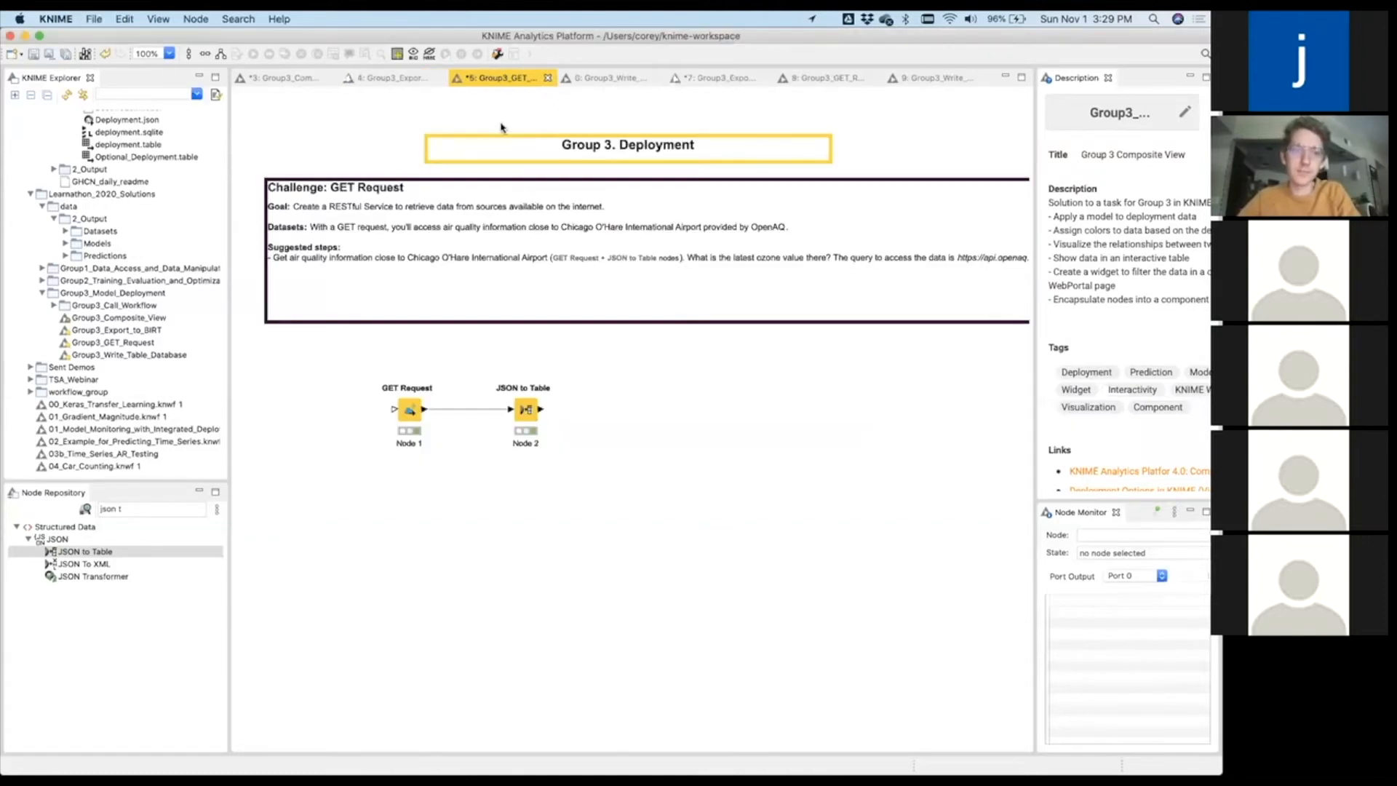
Switch to the open Group3_Write_Table_Database challenge workflow and clear the node repository search.
click(608, 78)
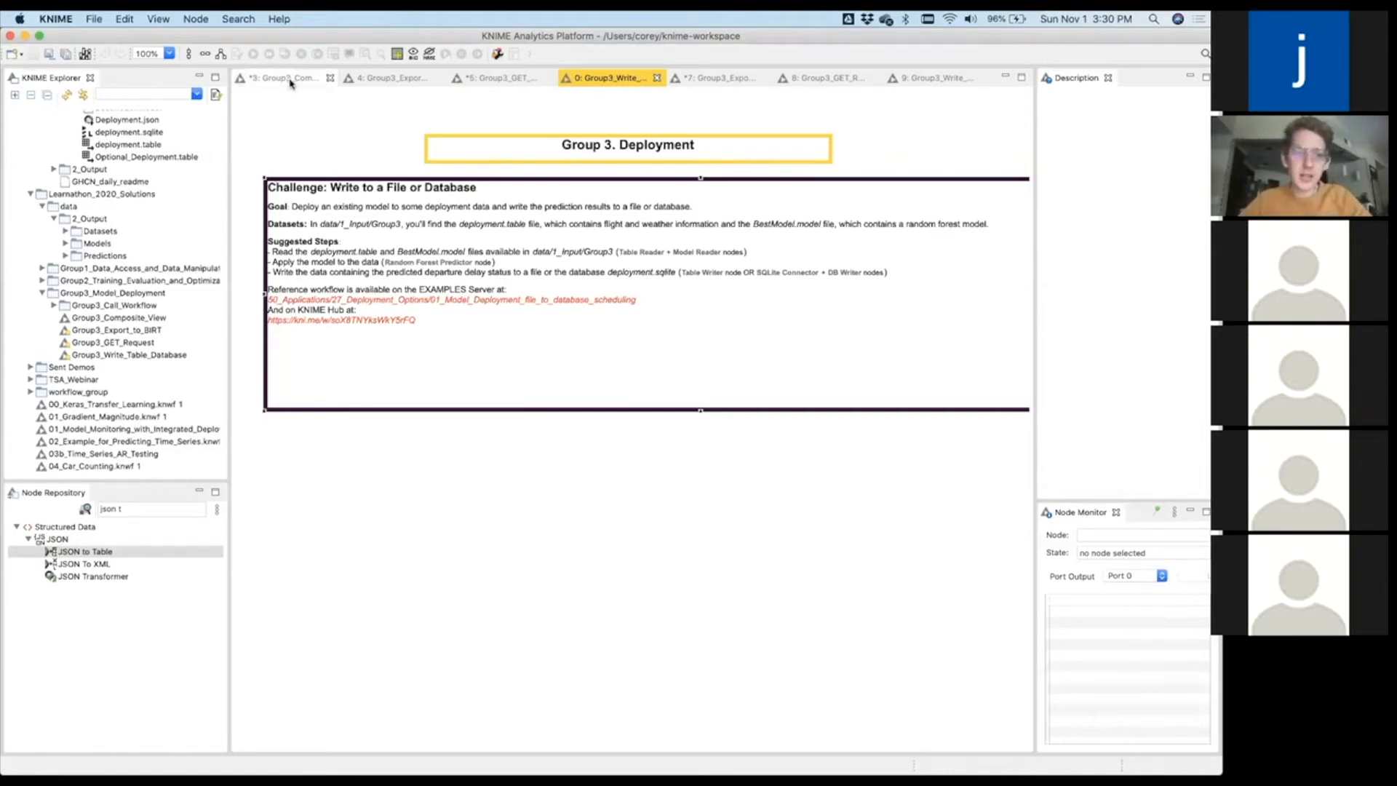
click(154, 508)
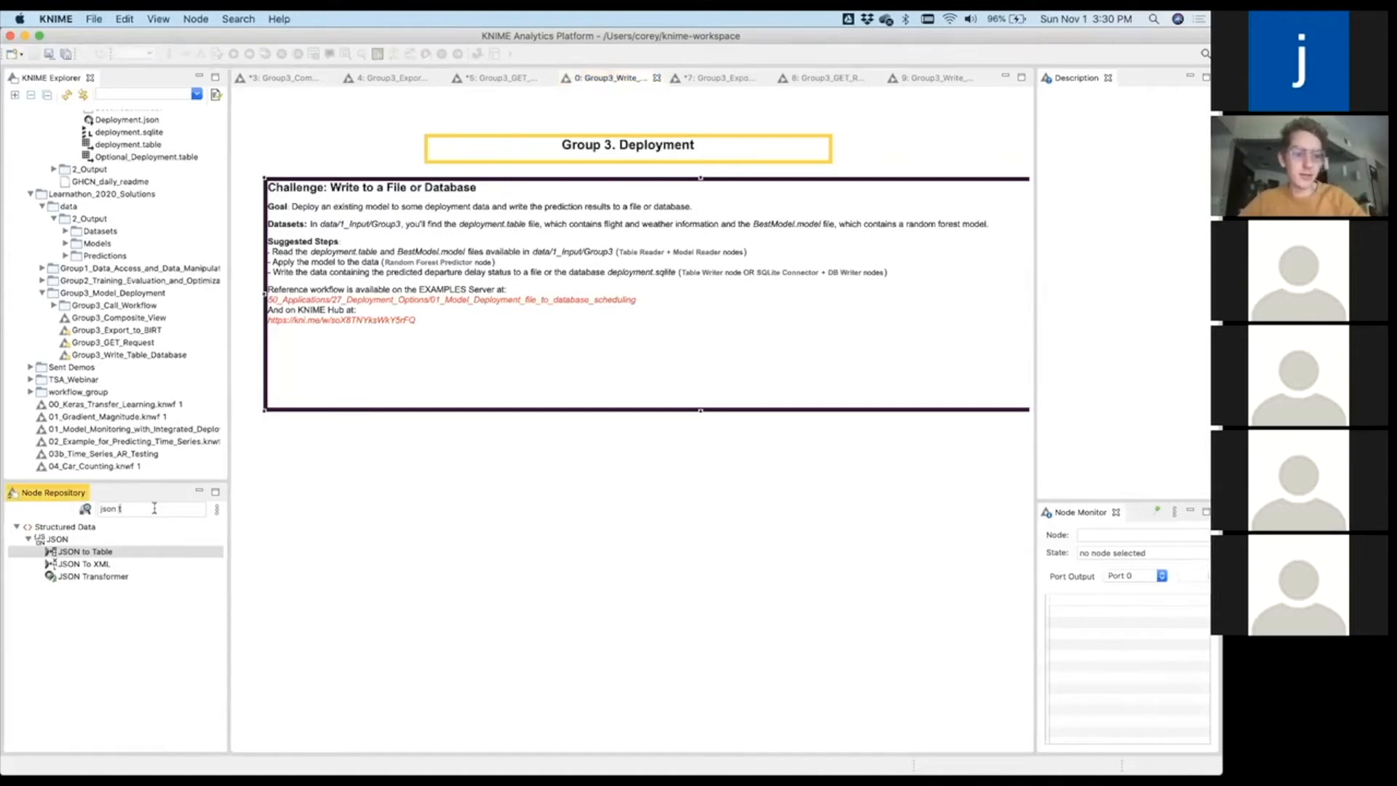
key(BackSpace)
key(BackSpace)
key(BackSpace)
key(BackSpace)
key(BackSpace)
key(BackSpace)
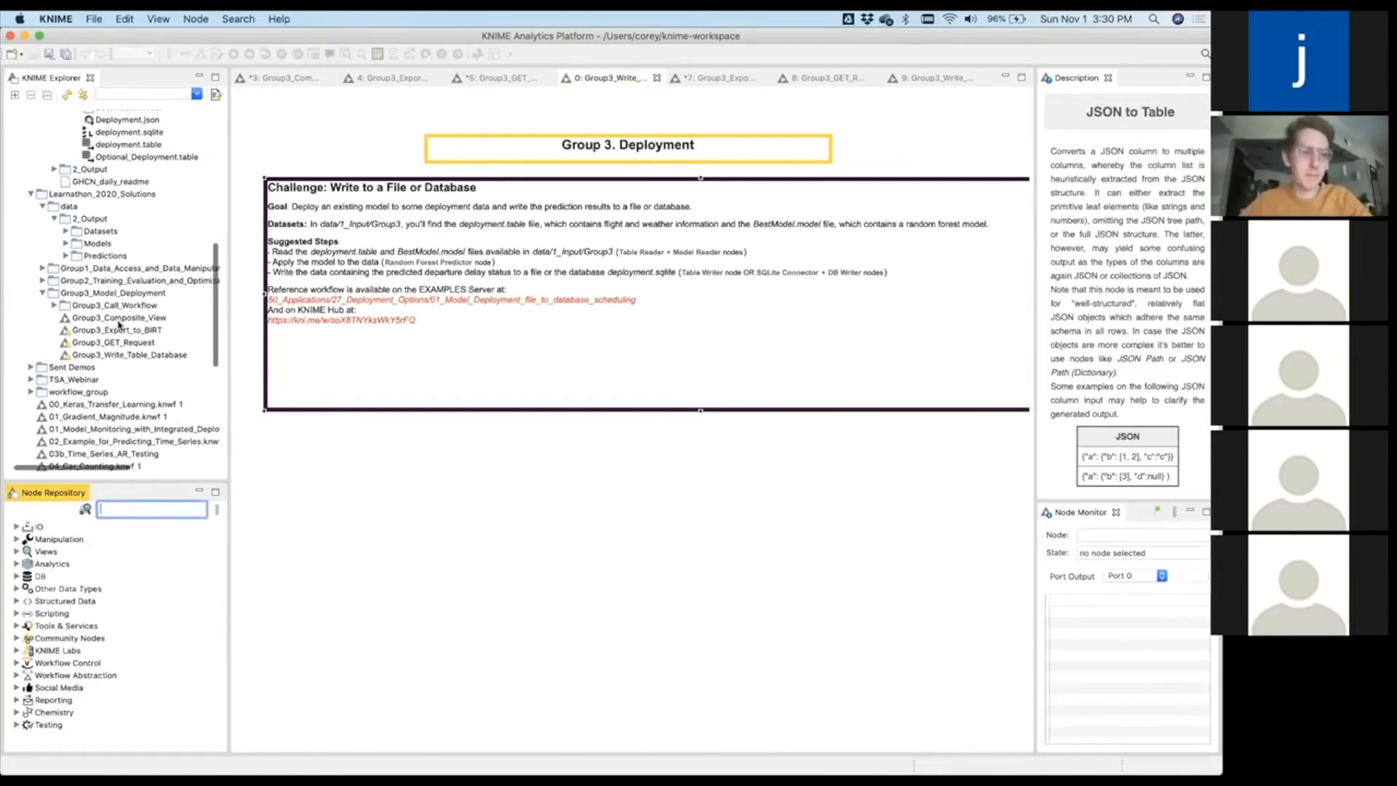
Collapse the Learnathon_2020_Solutions folder and expand the Learnathon_2020 data folder to reach the Group3 input files.
scroll(119, 325, up, 1)
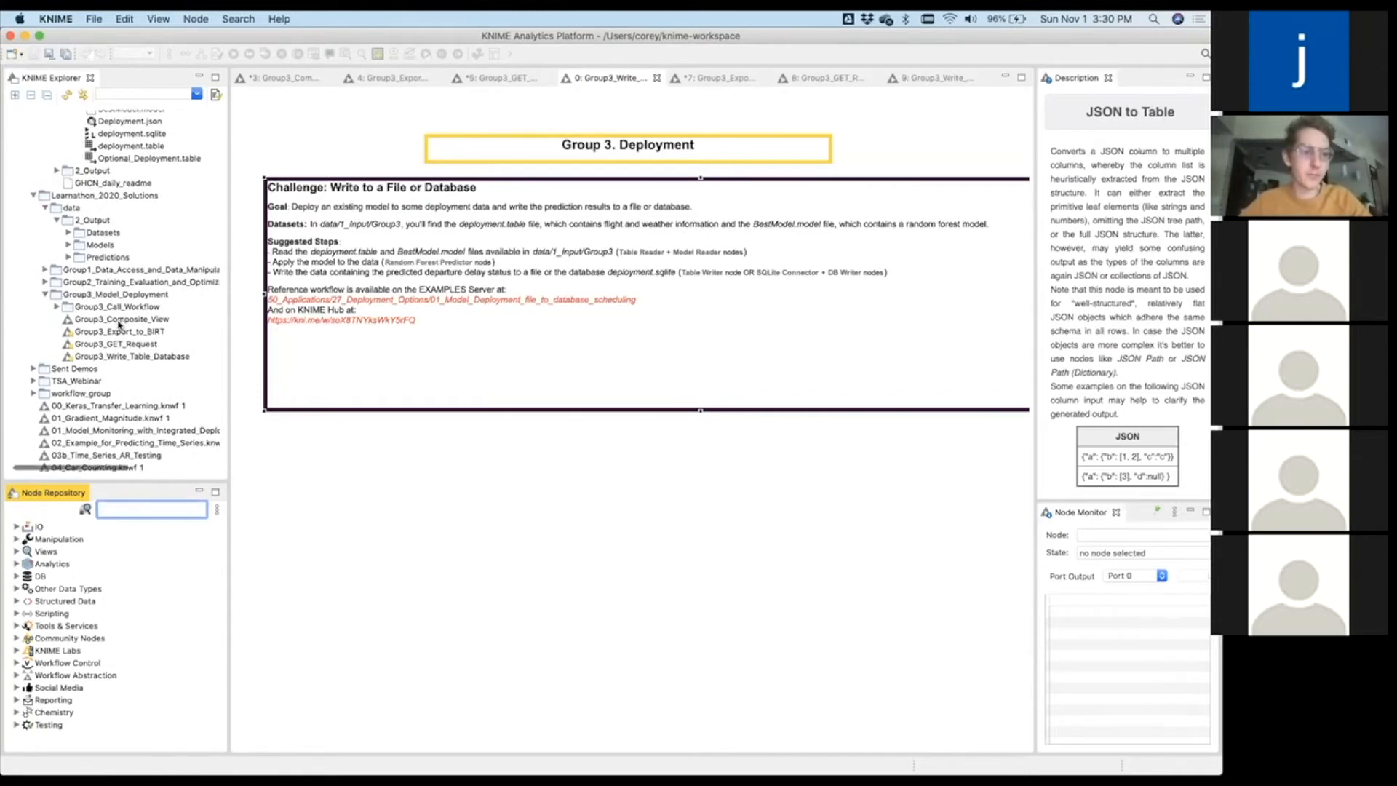
scroll(120, 325, up, 5)
scroll(121, 237, down, 3)
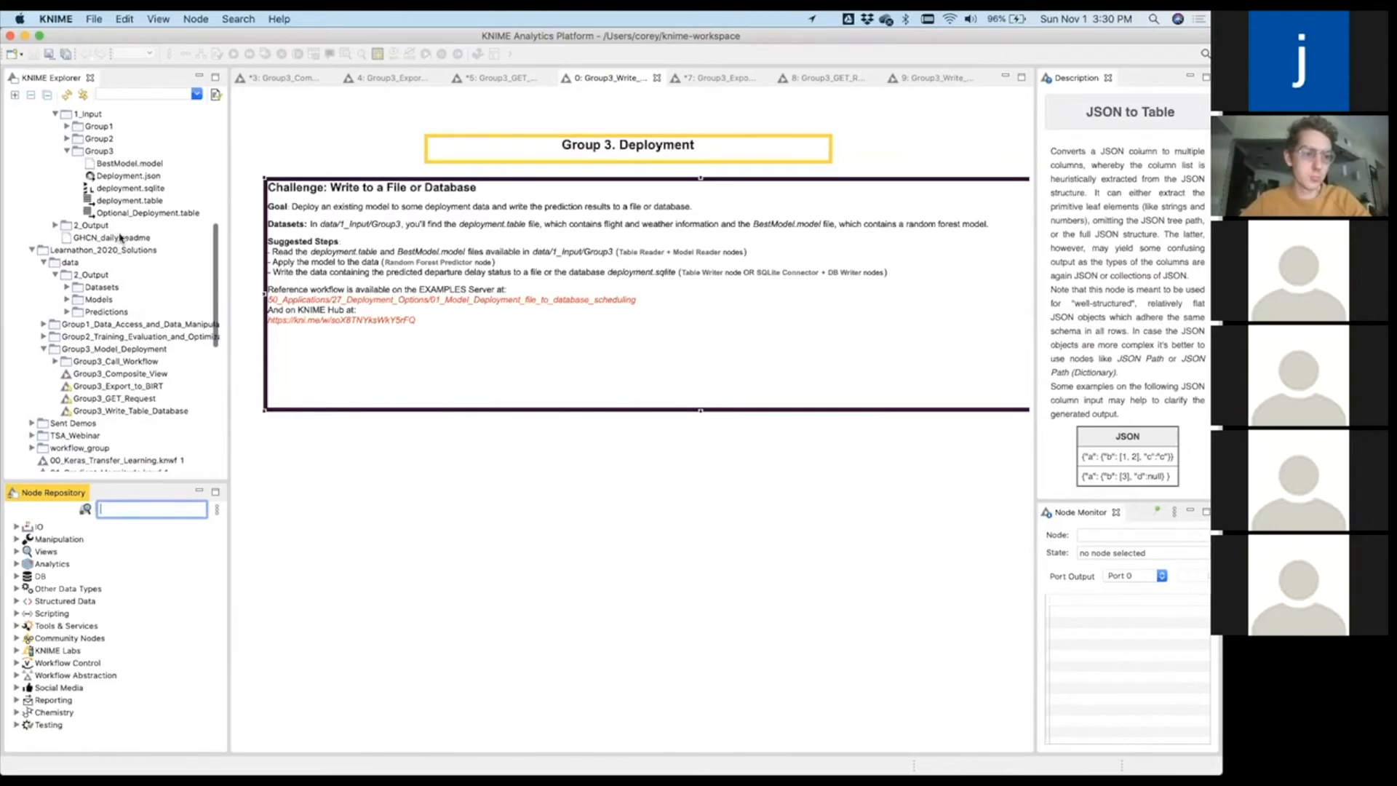
scroll(121, 238, down, 3)
scroll(58, 266, up, 9)
click(43, 221)
click(32, 232)
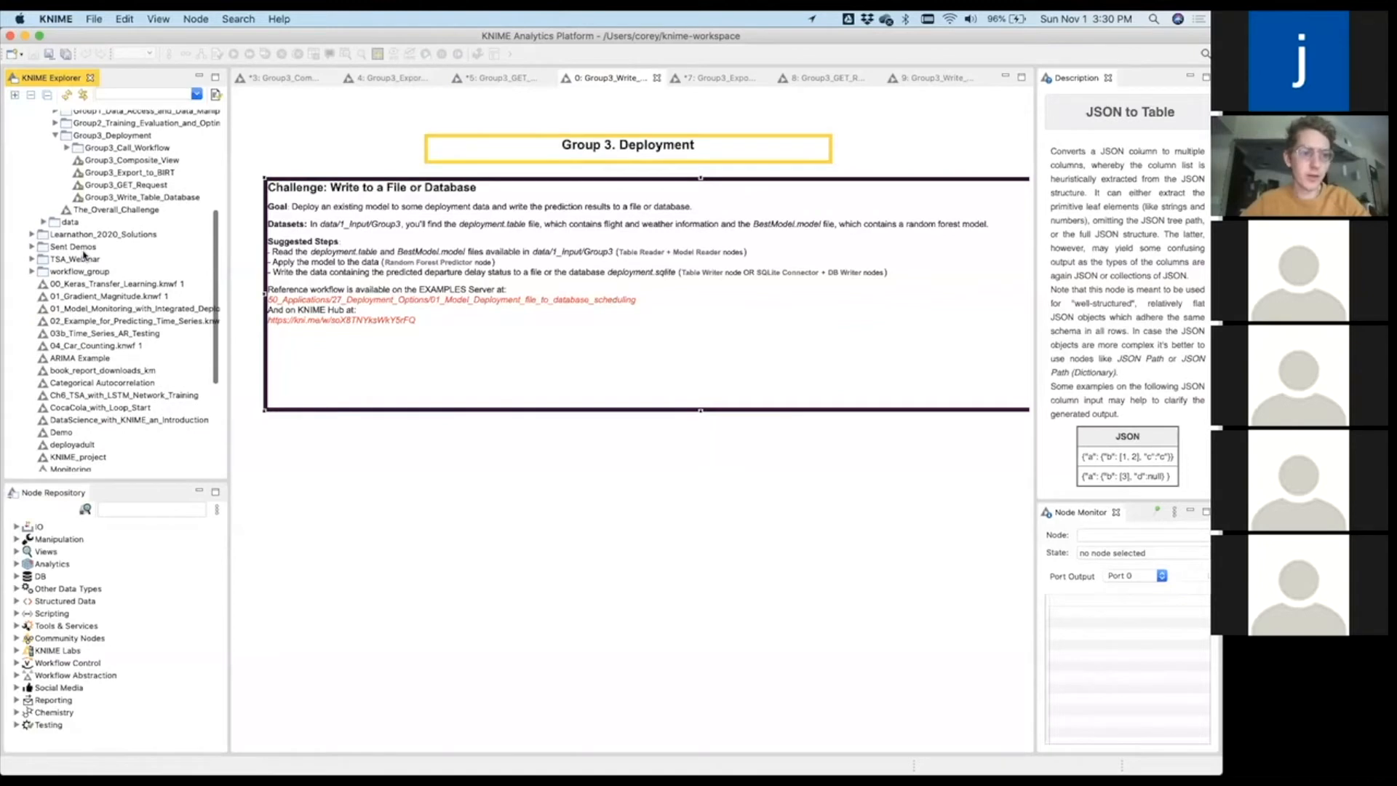
scroll(84, 254, up, 5)
click(44, 390)
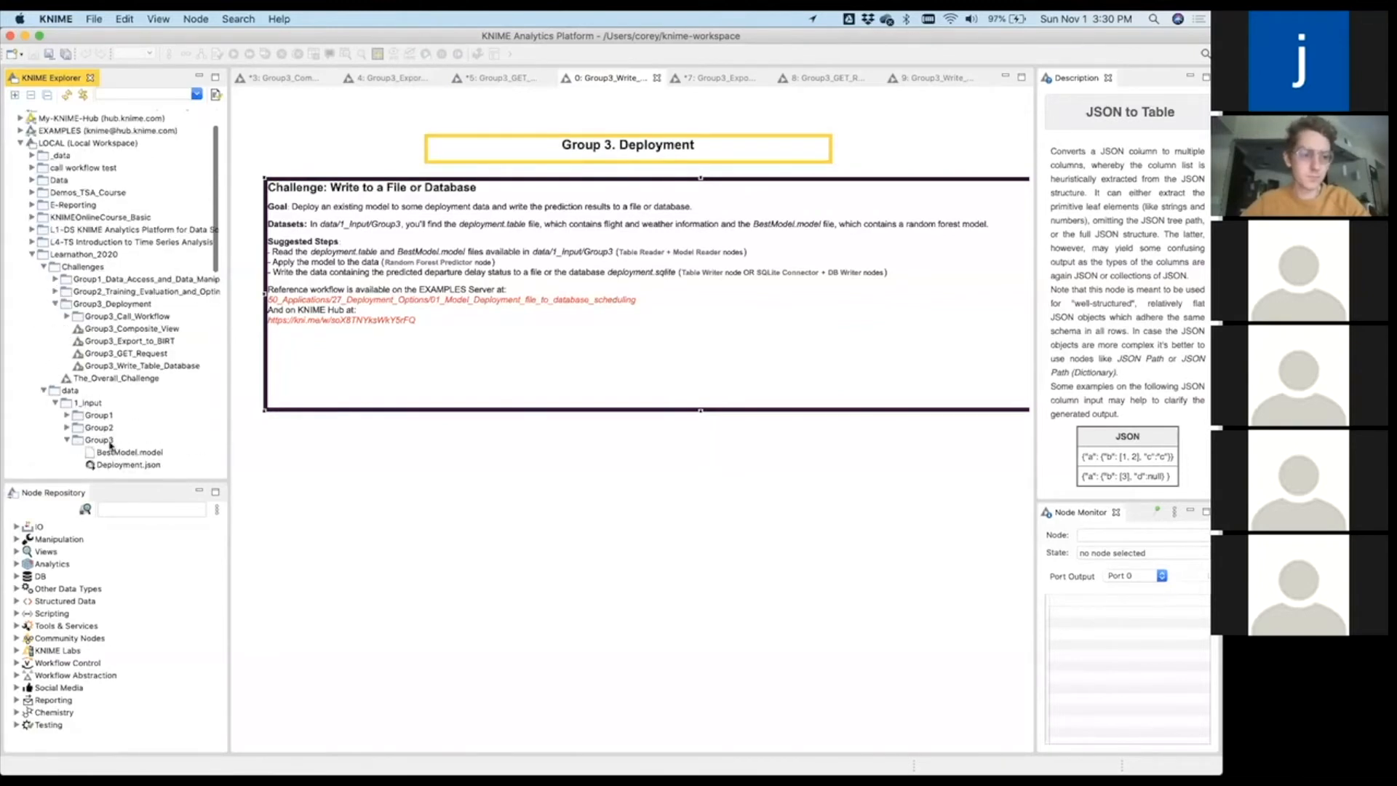
Add deployment.table from the Group3 input folder to the workflow as a Table Reader node and execute it.
scroll(109, 433, down, 3)
drag(135, 432, 329, 499)
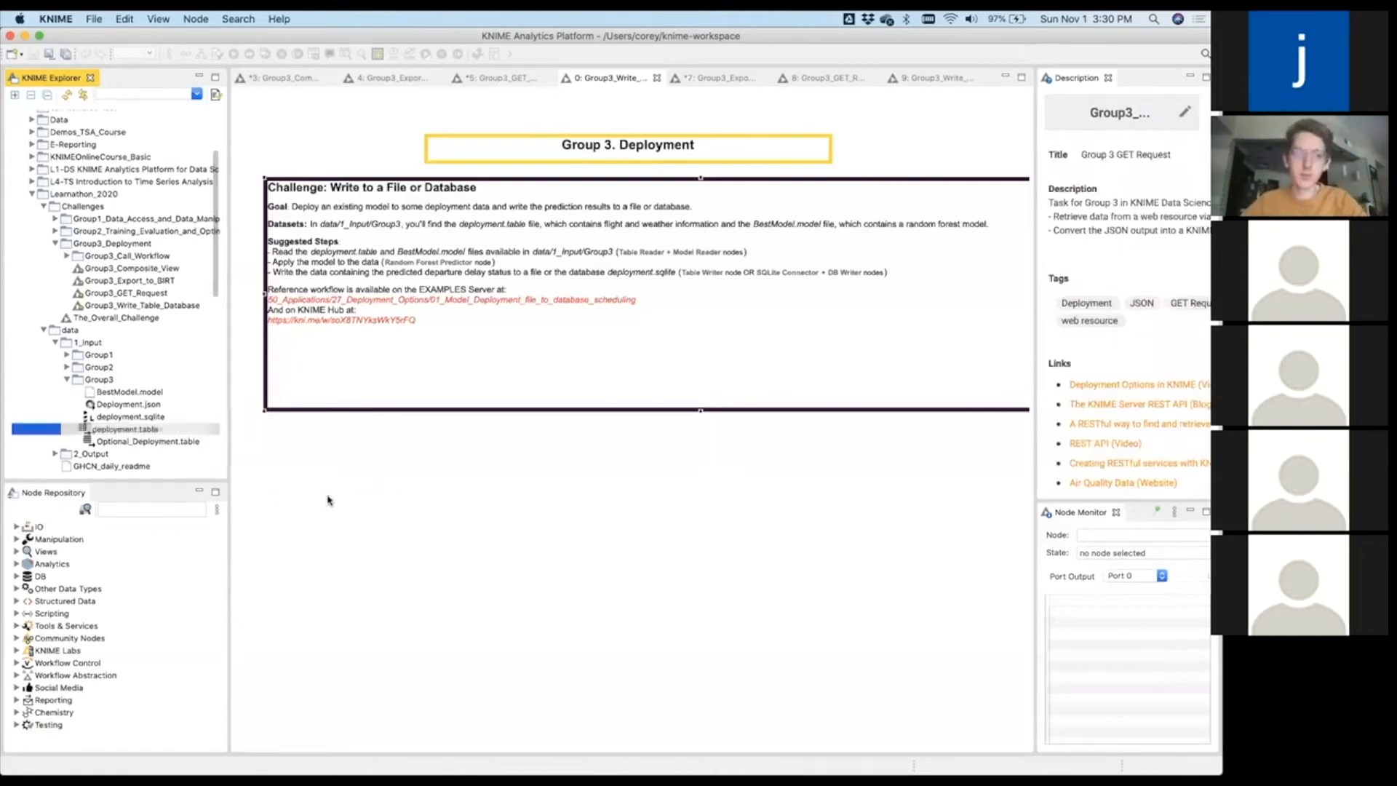
right_click(329, 499)
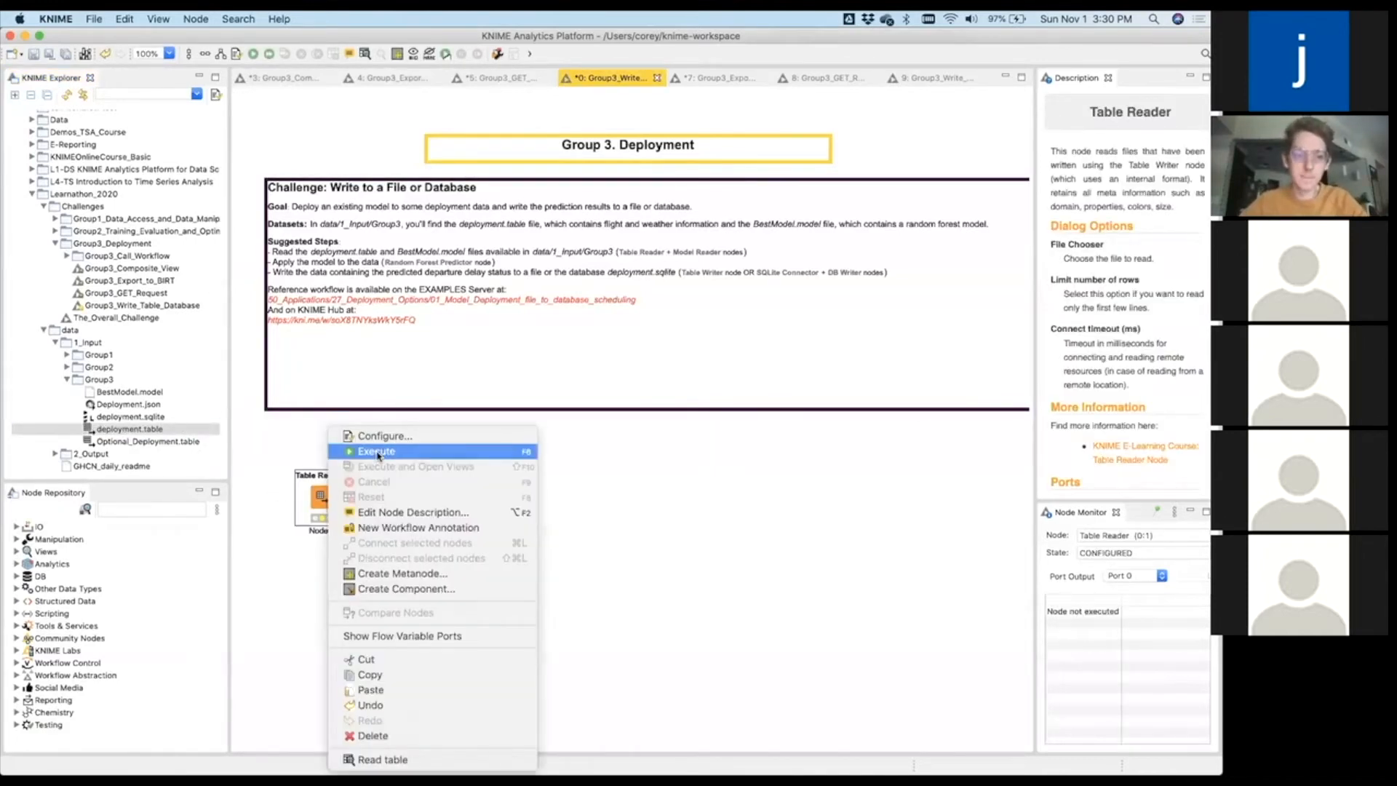
click(377, 453)
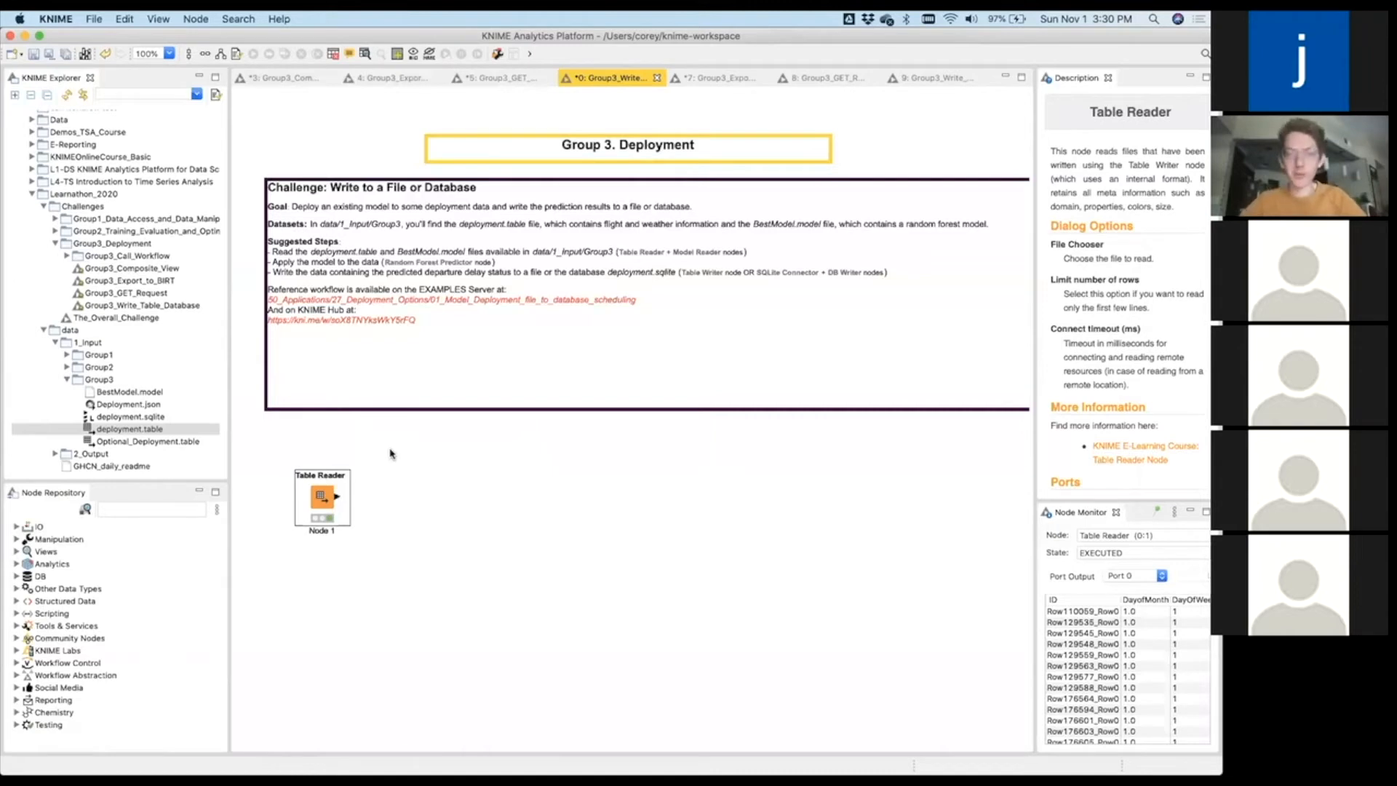
Search the node repository for "model reader" and place a Model Reader node below the Table Reader.
click(122, 510)
text(model reader)
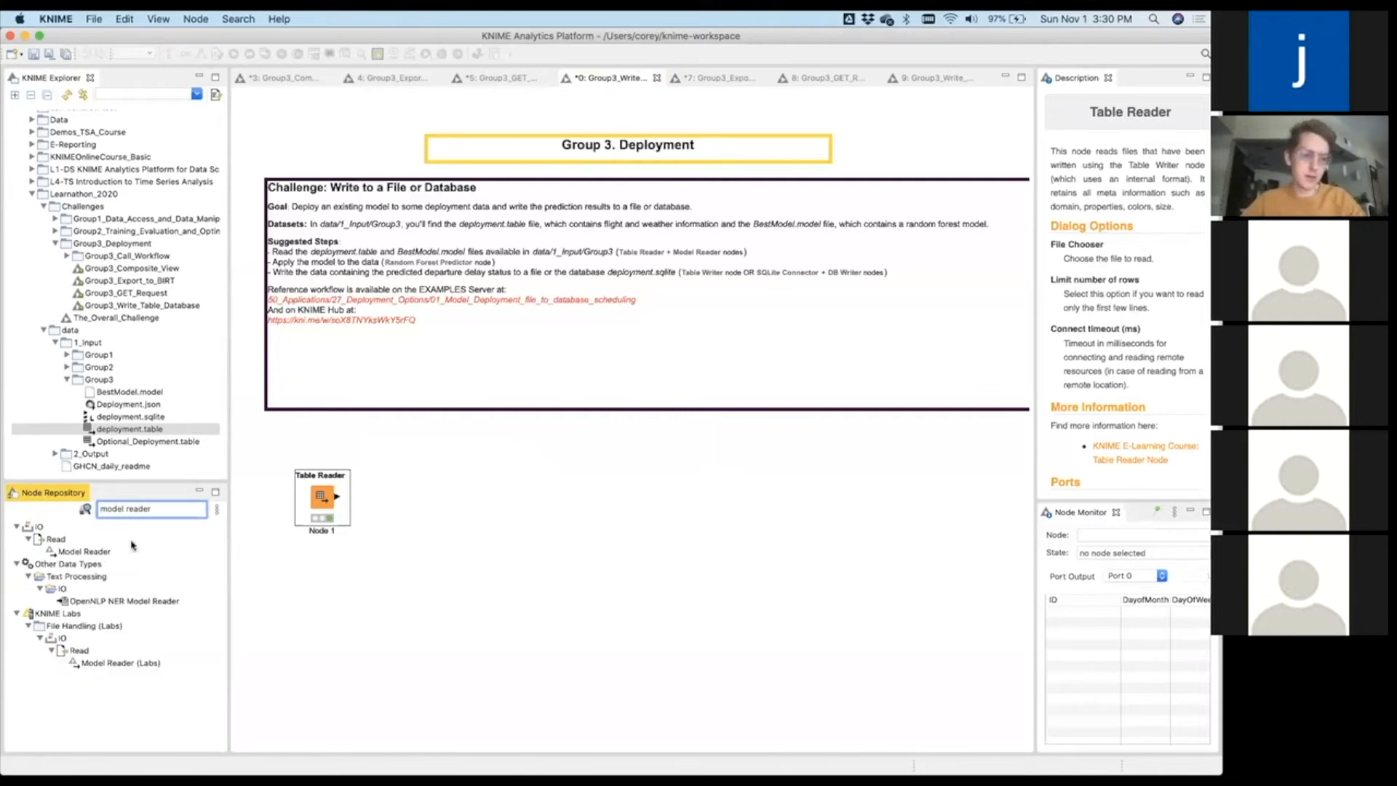
drag(127, 550, 328, 607)
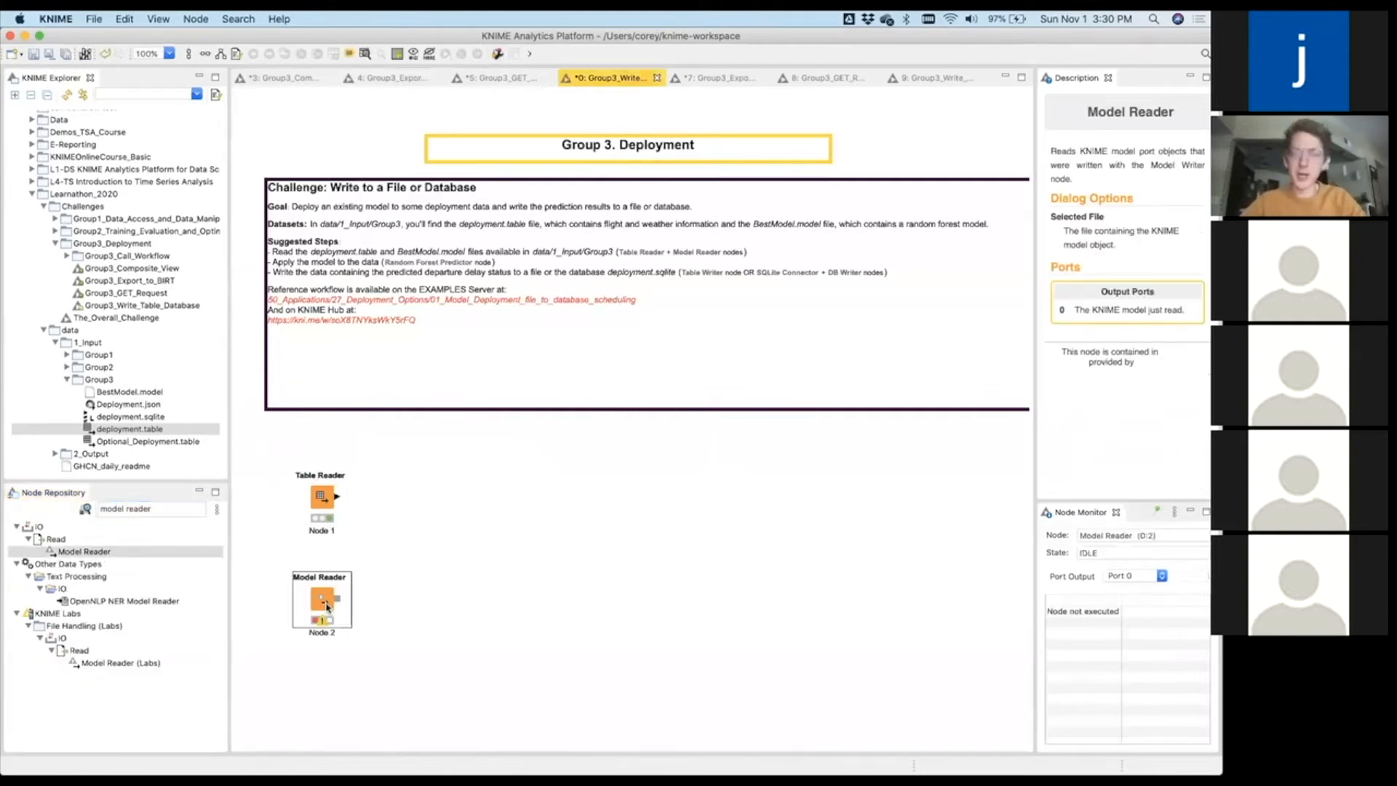
Configure the Model Reader to load bestmodel.model.zip from the Desktop and execute the node.
double_click(324, 600)
click(723, 350)
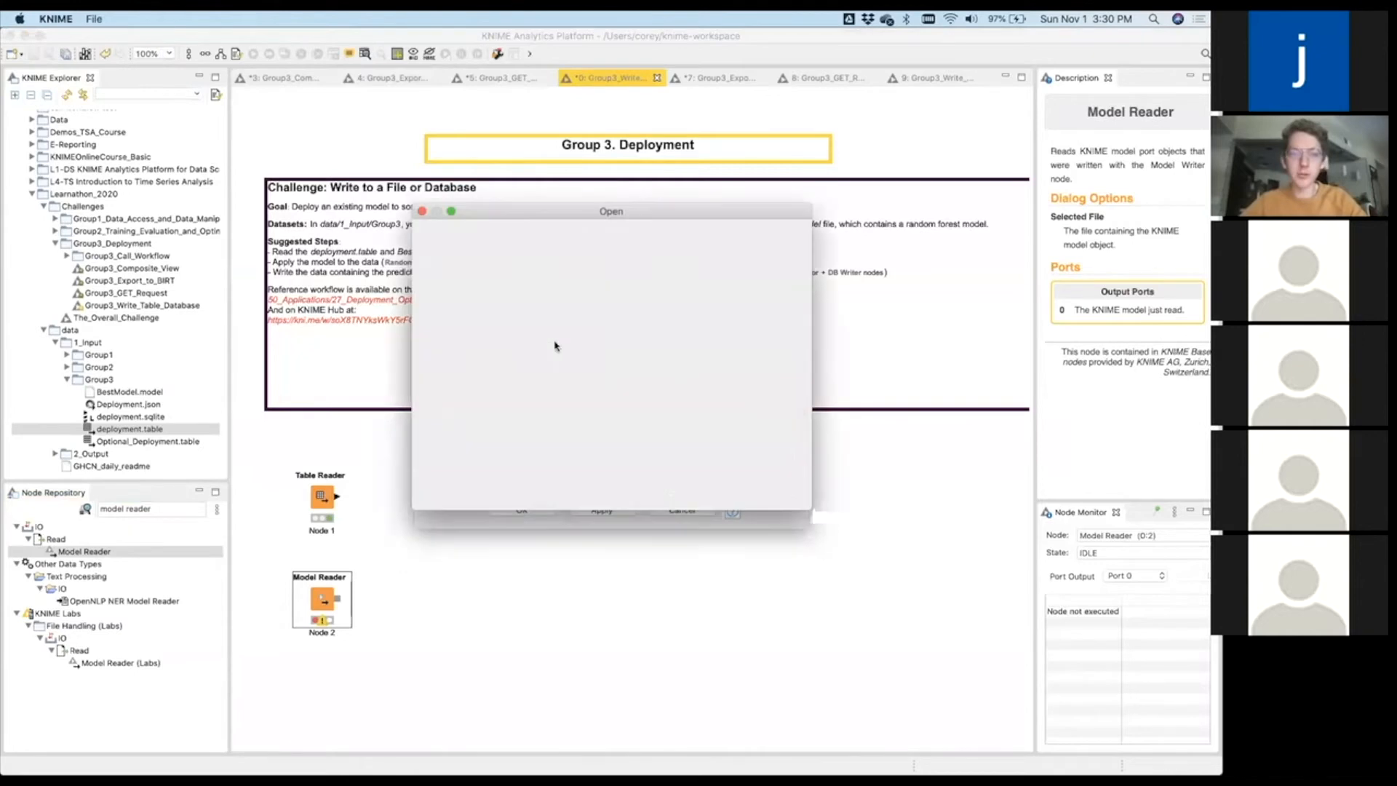
double_click(452, 351)
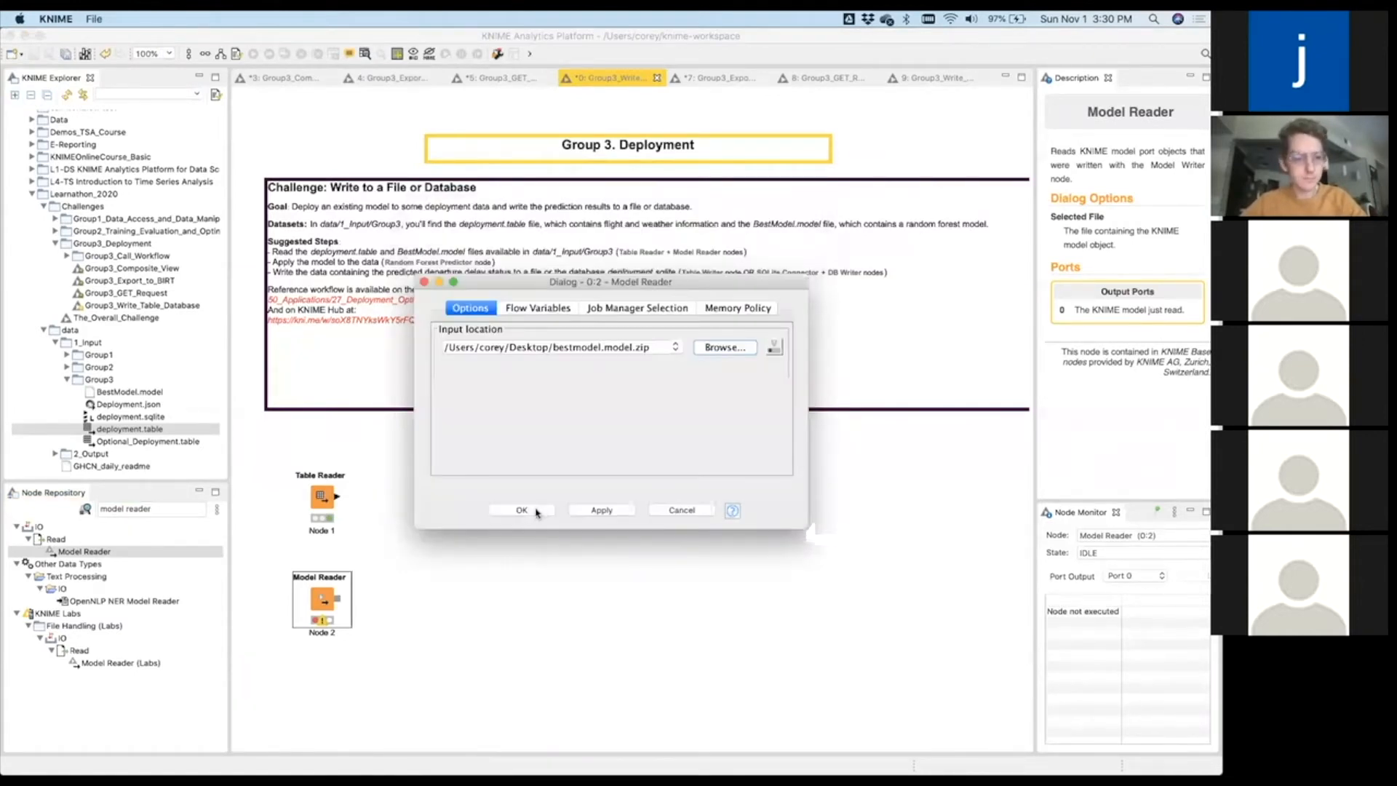
click(539, 511)
right_click(326, 600)
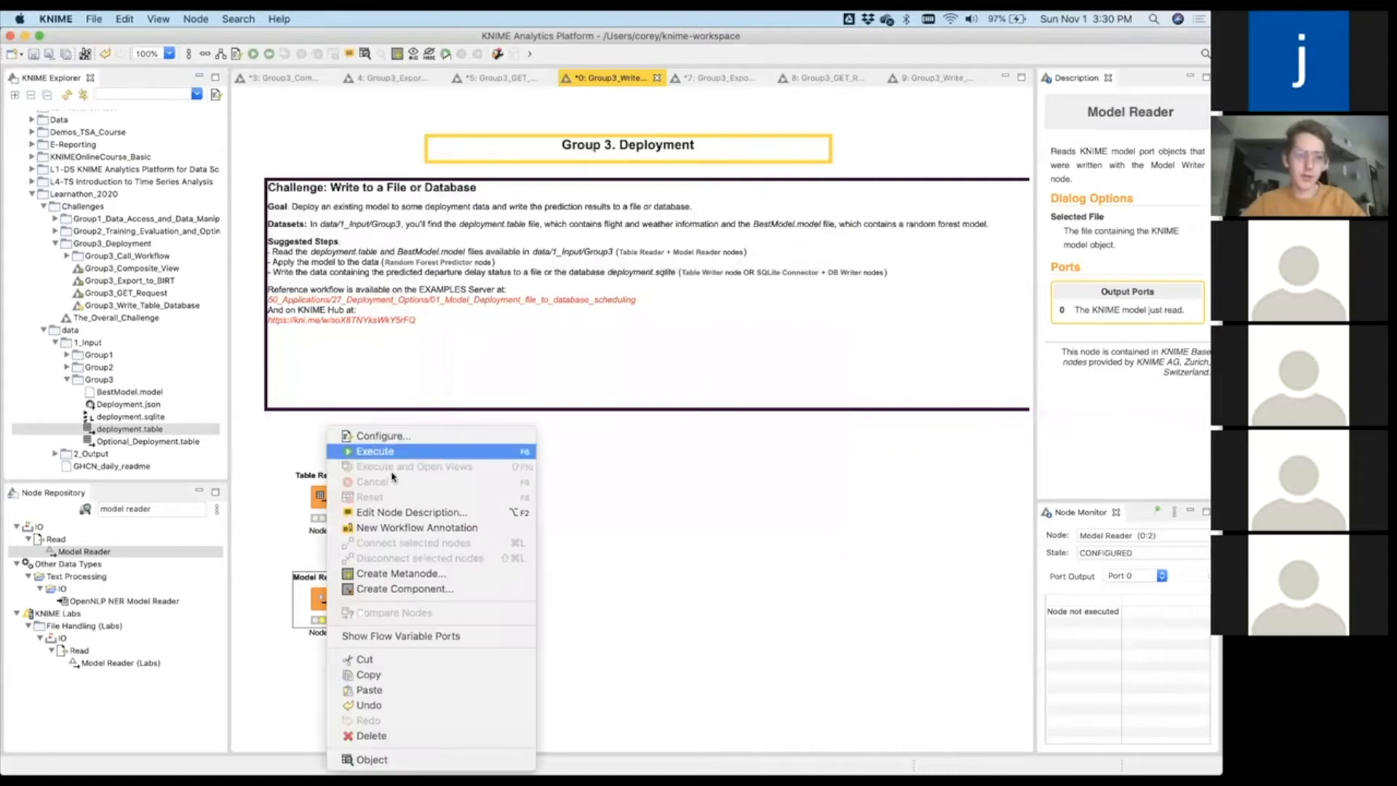
click(393, 451)
click(313, 493)
click(322, 598)
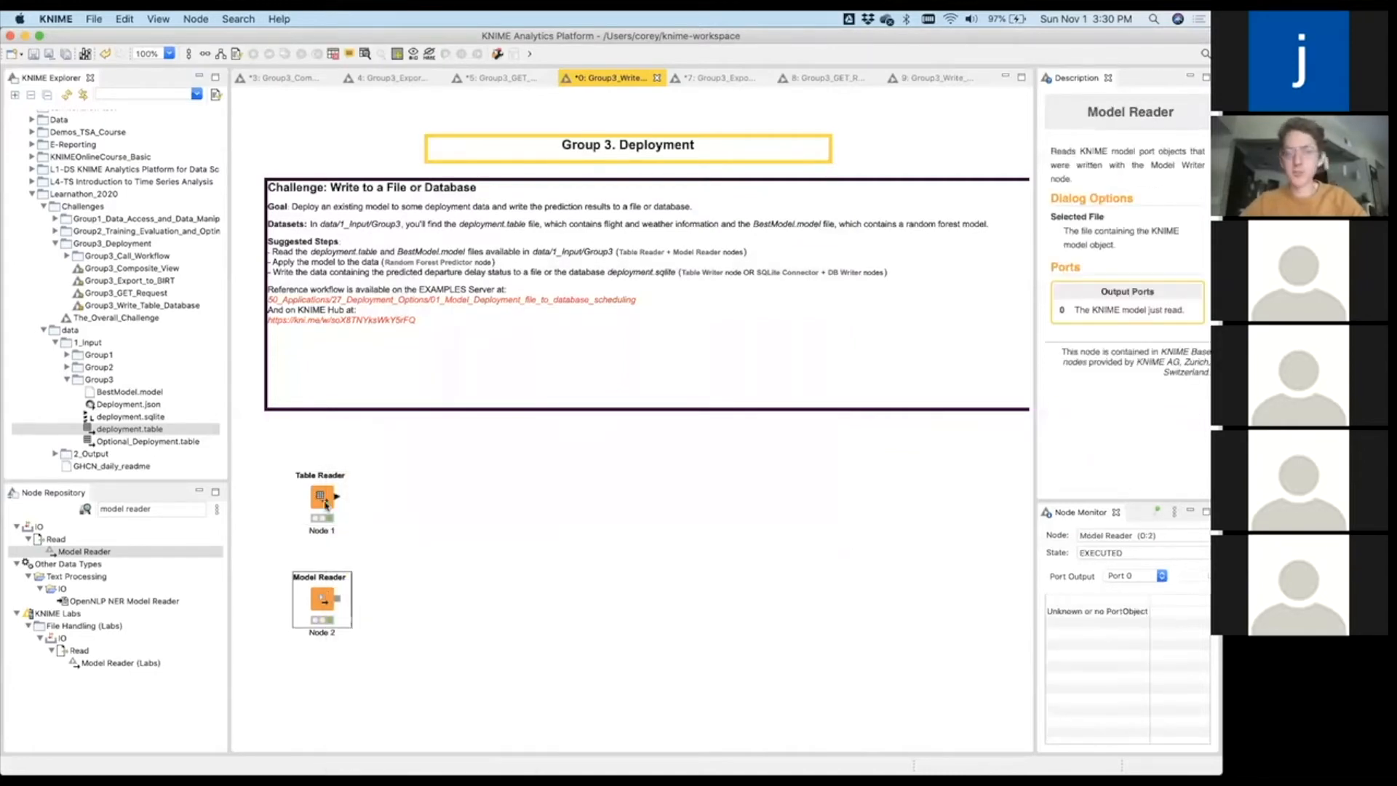
click(326, 504)
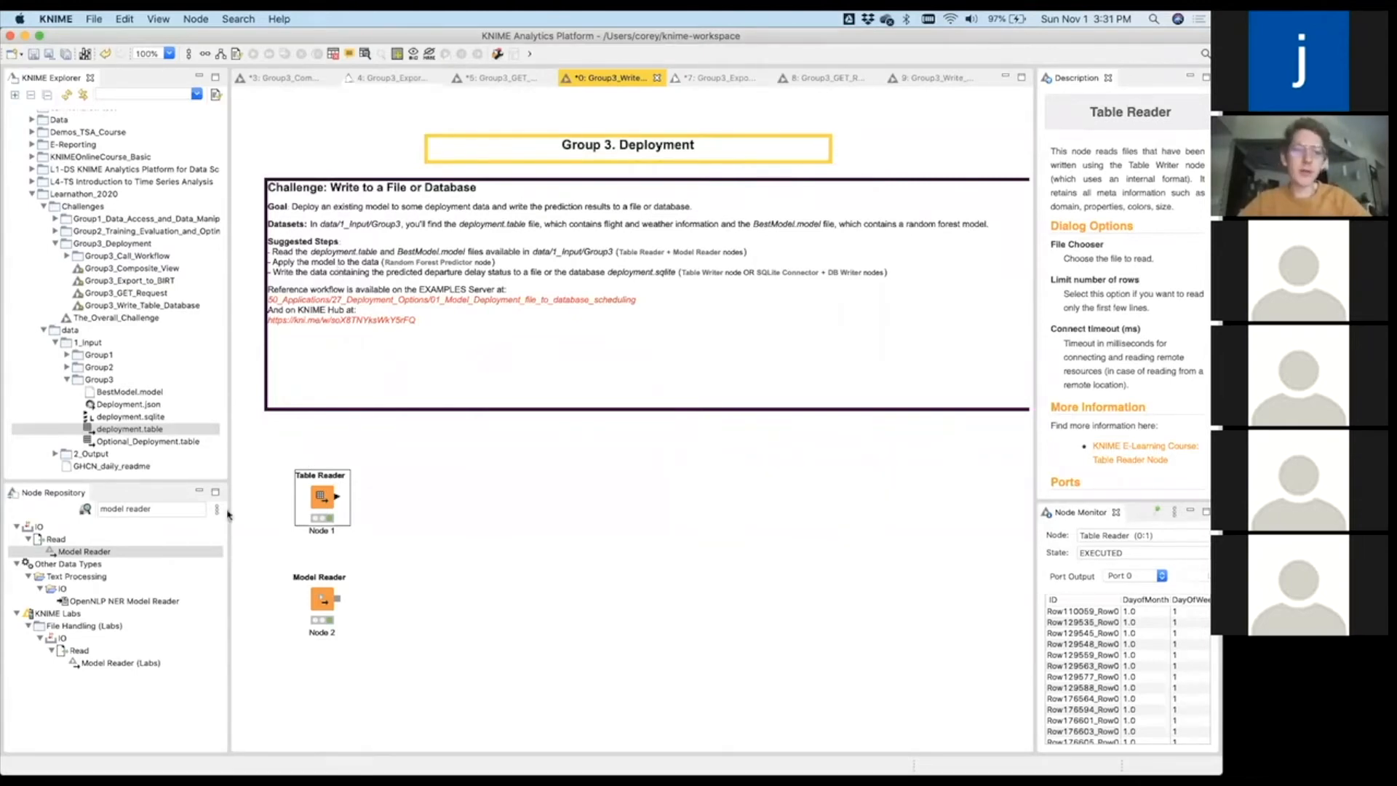
Search the node repository for "random forest" and add the classification Random Forest Predictor node to the workflow.
click(154, 509)
text(rand)
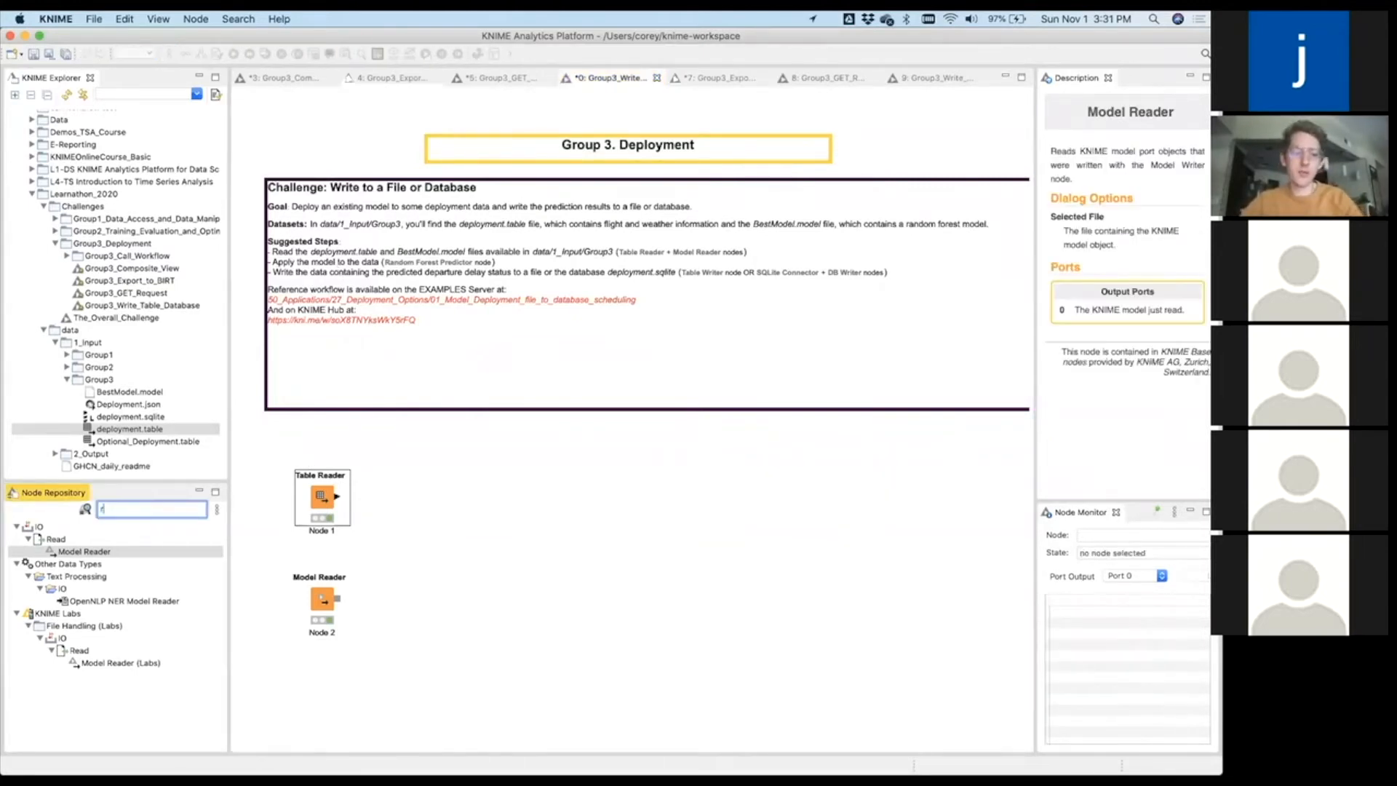
text(om)
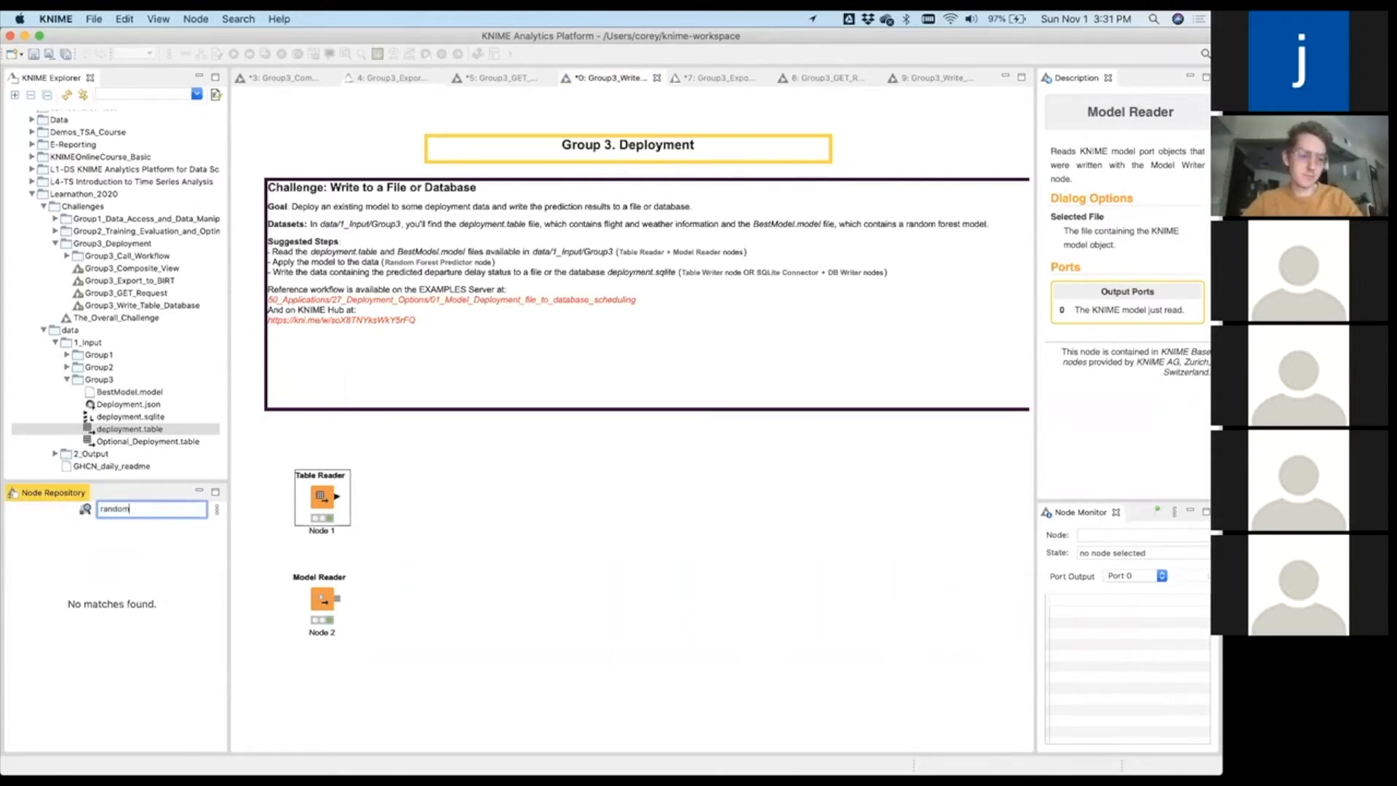
text( forest)
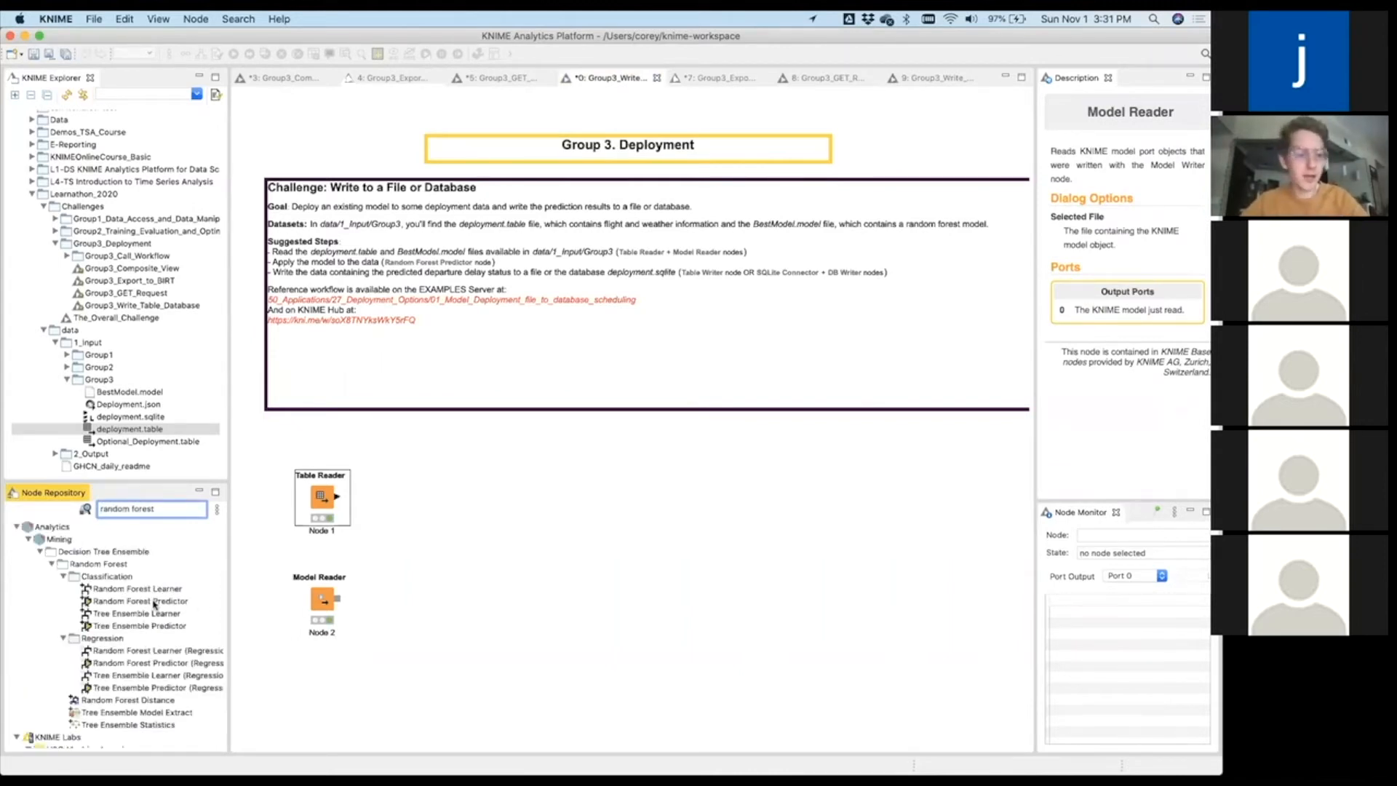
drag(155, 602, 450, 580)
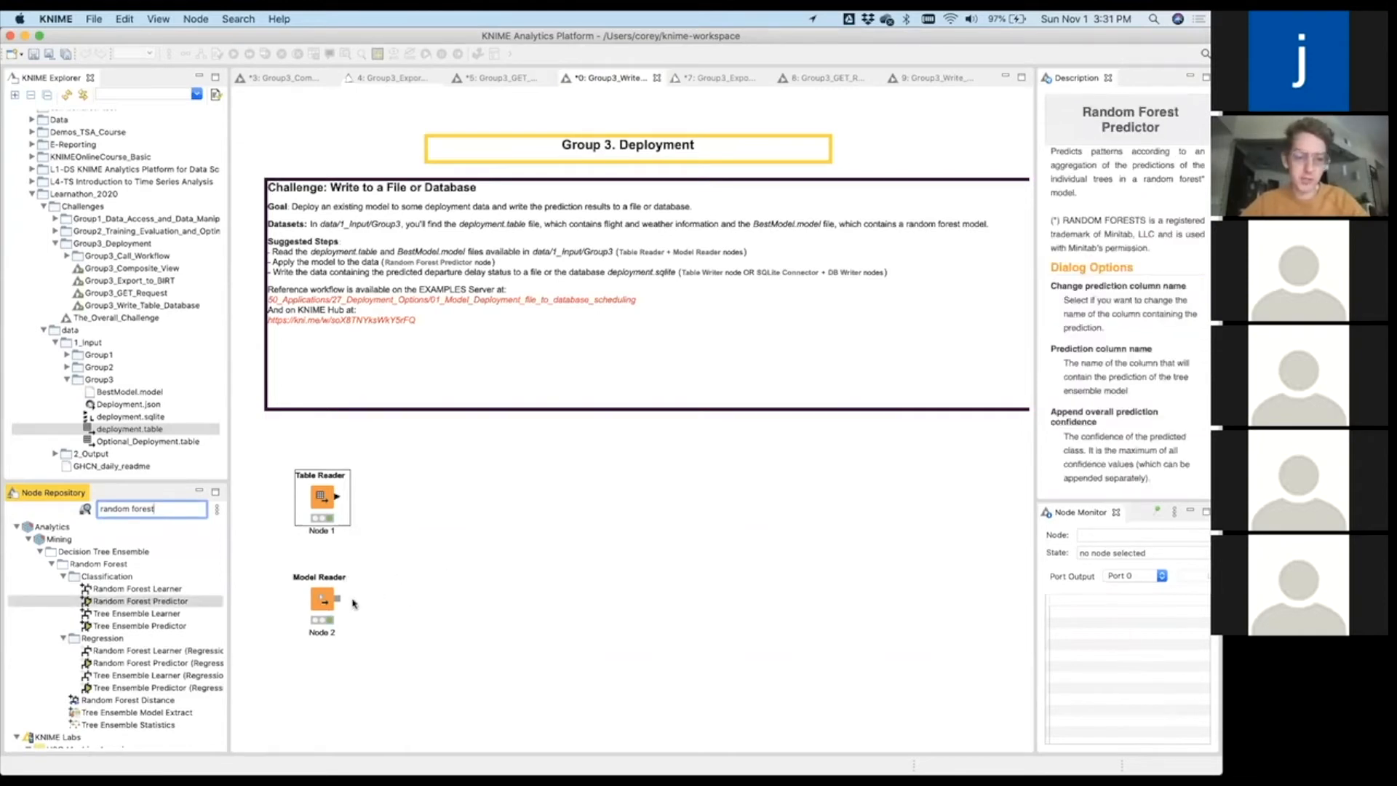
Arrange the Model Reader above the Table Reader and connect both to the Random Forest Predictor's inputs.
drag(323, 513, 324, 528)
drag(325, 602, 330, 448)
drag(322, 513, 337, 542)
drag(474, 566, 433, 509)
mouse_move(353, 543)
mouse_down()
mouse_move(406, 545)
mouse_move(424, 518)
mouse_up()
drag(353, 453, 438, 512)
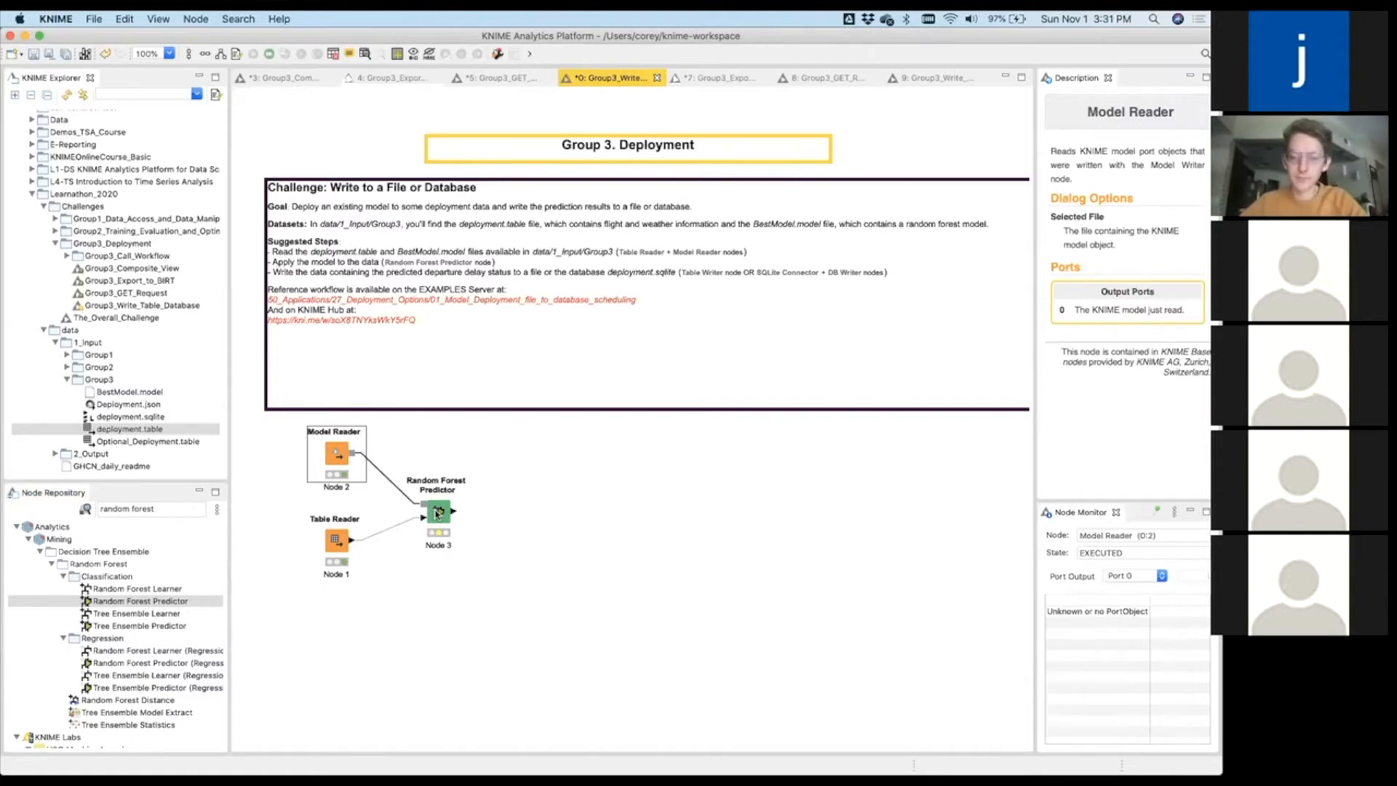
Execute the Random Forest Predictor and review the prediction and confidence columns in its output table, closing the table when done.
right_click(438, 512)
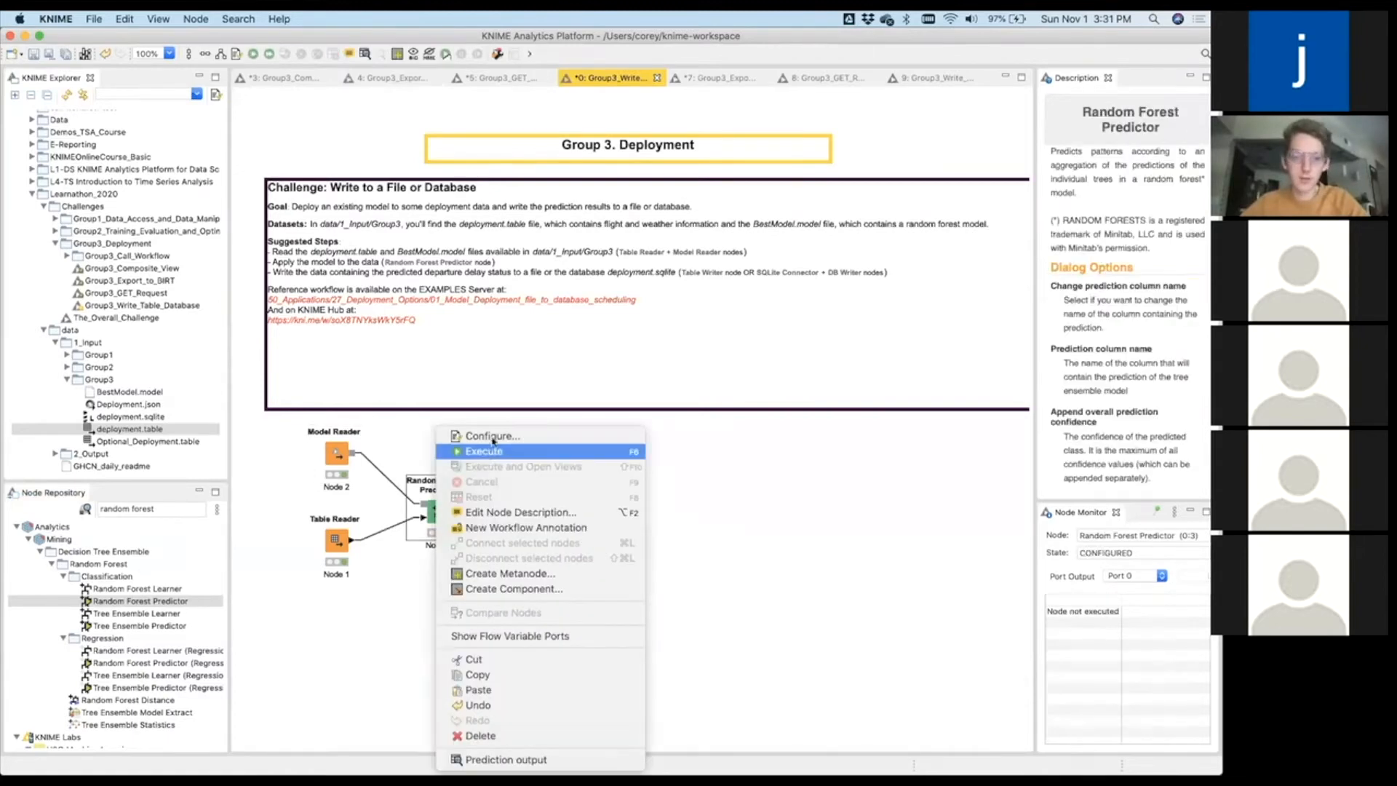
click(497, 452)
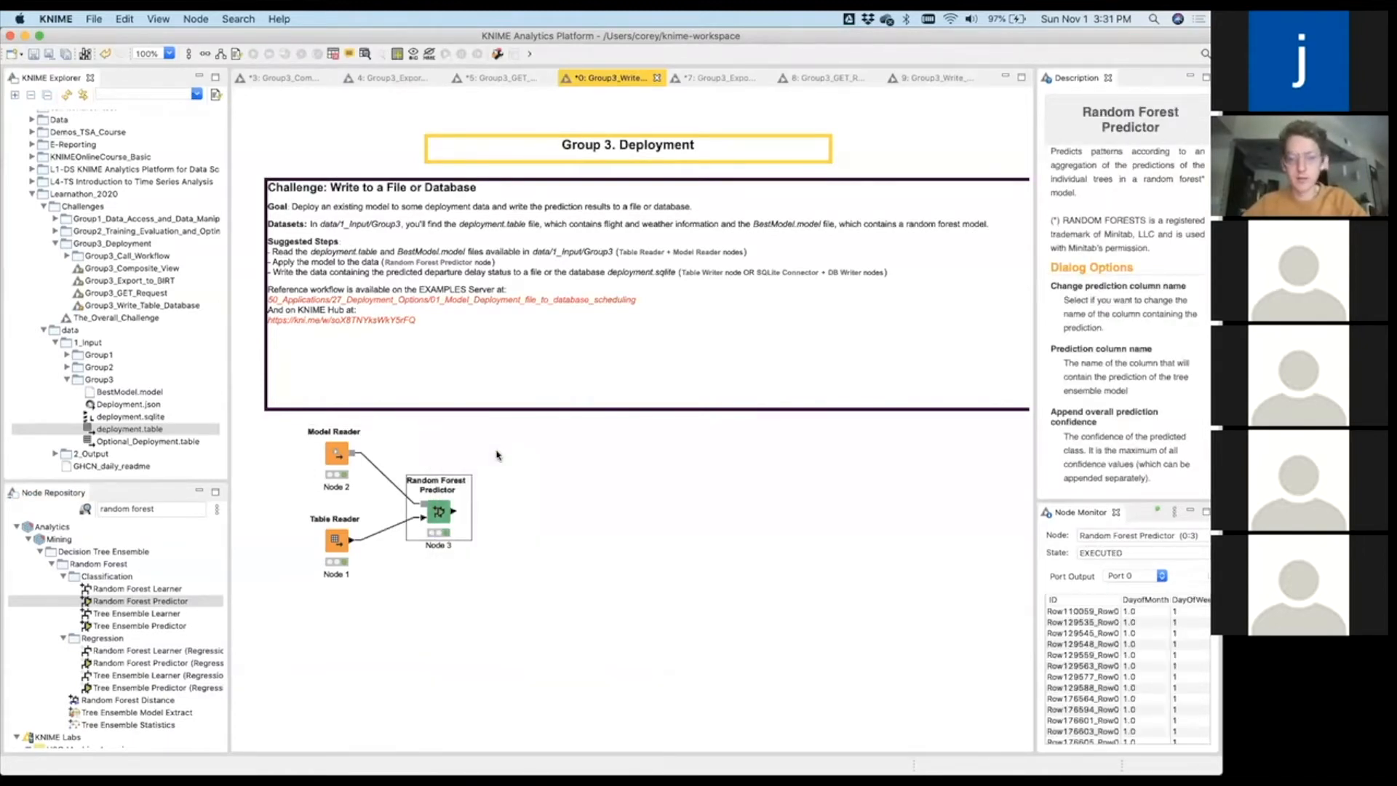
key(shift+F6)
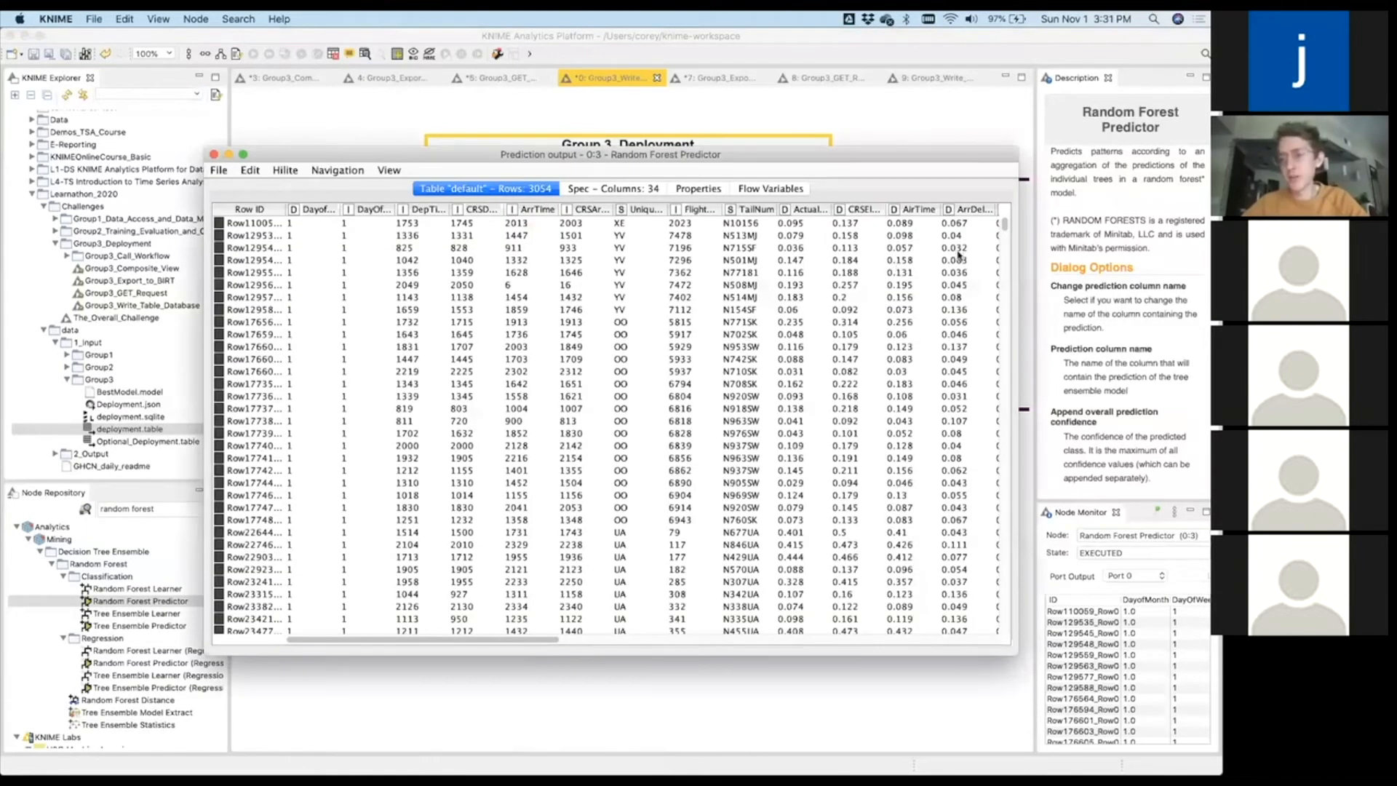
scroll(961, 309, right, 15)
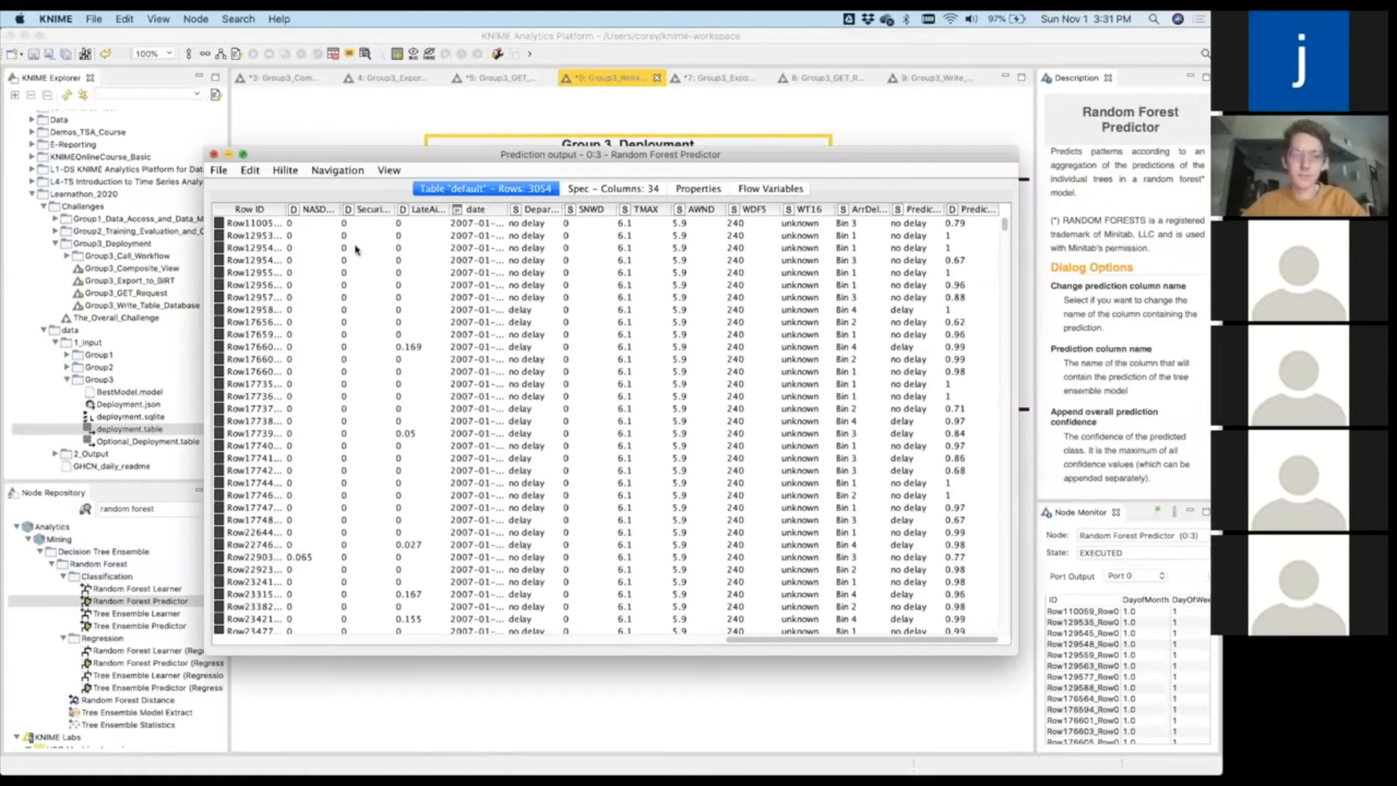
click(214, 155)
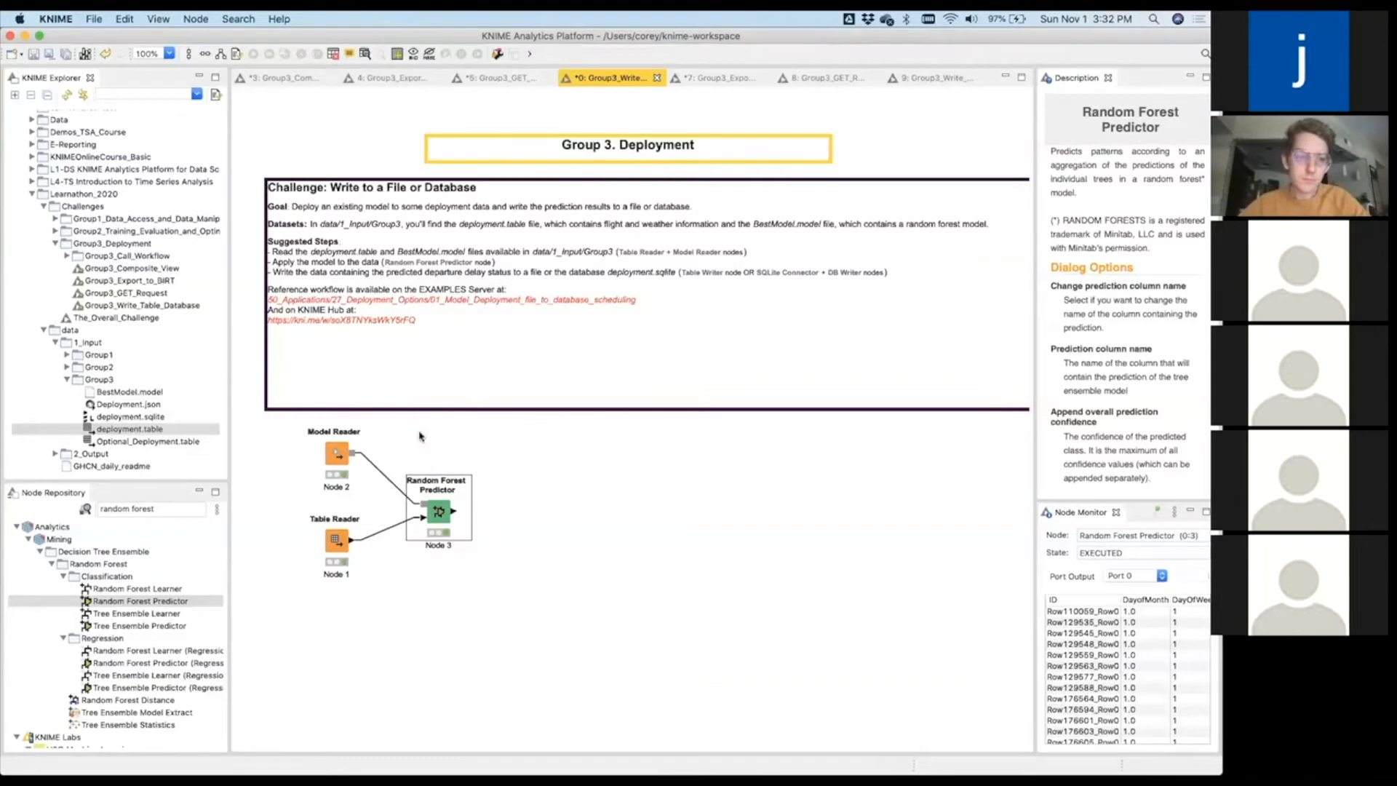
Add deployment.sqlite from the Group3 input folder as an SQLite Connector node below the Random Forest Predictor.
scroll(132, 409, down, 2)
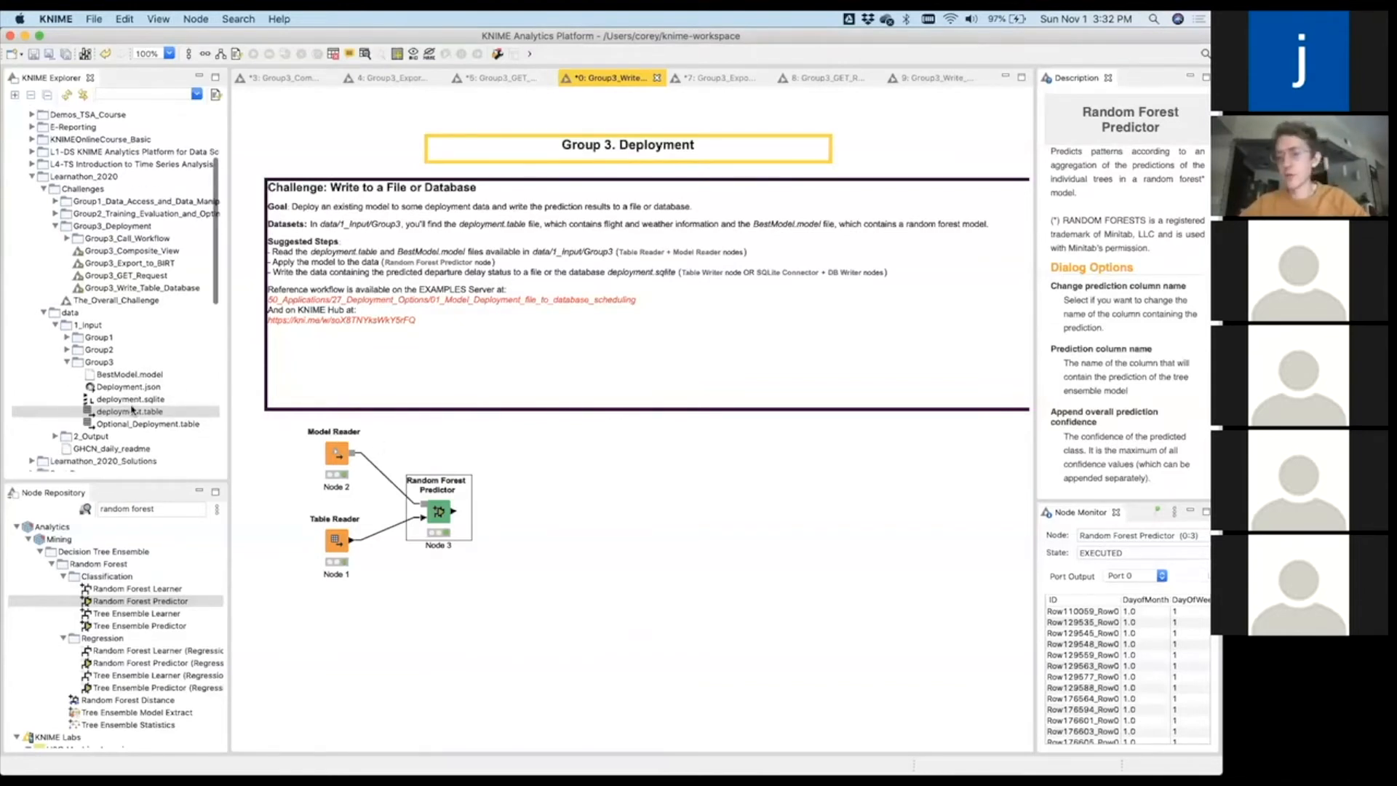
scroll(131, 408, down, 1)
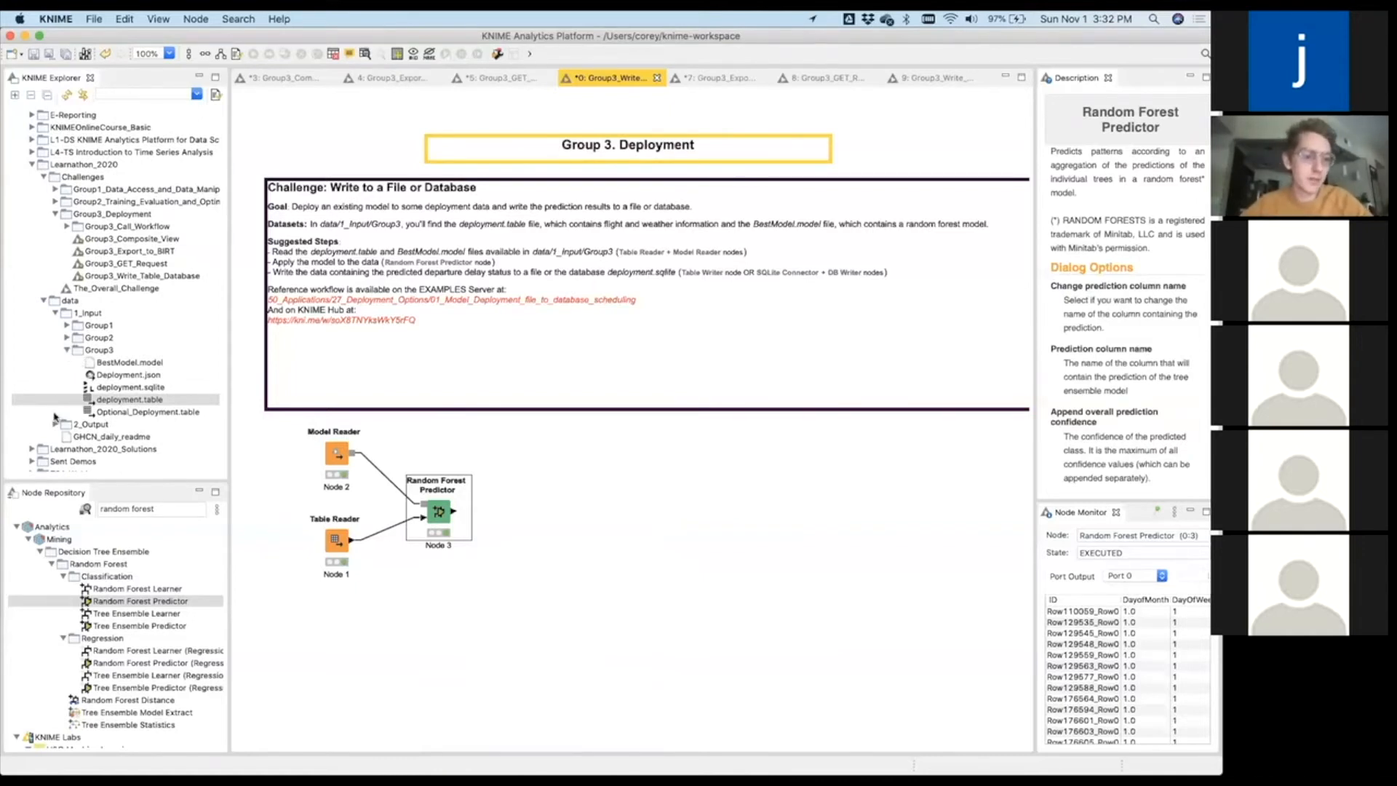
scroll(50, 354, down, 3)
scroll(63, 363, up, 4)
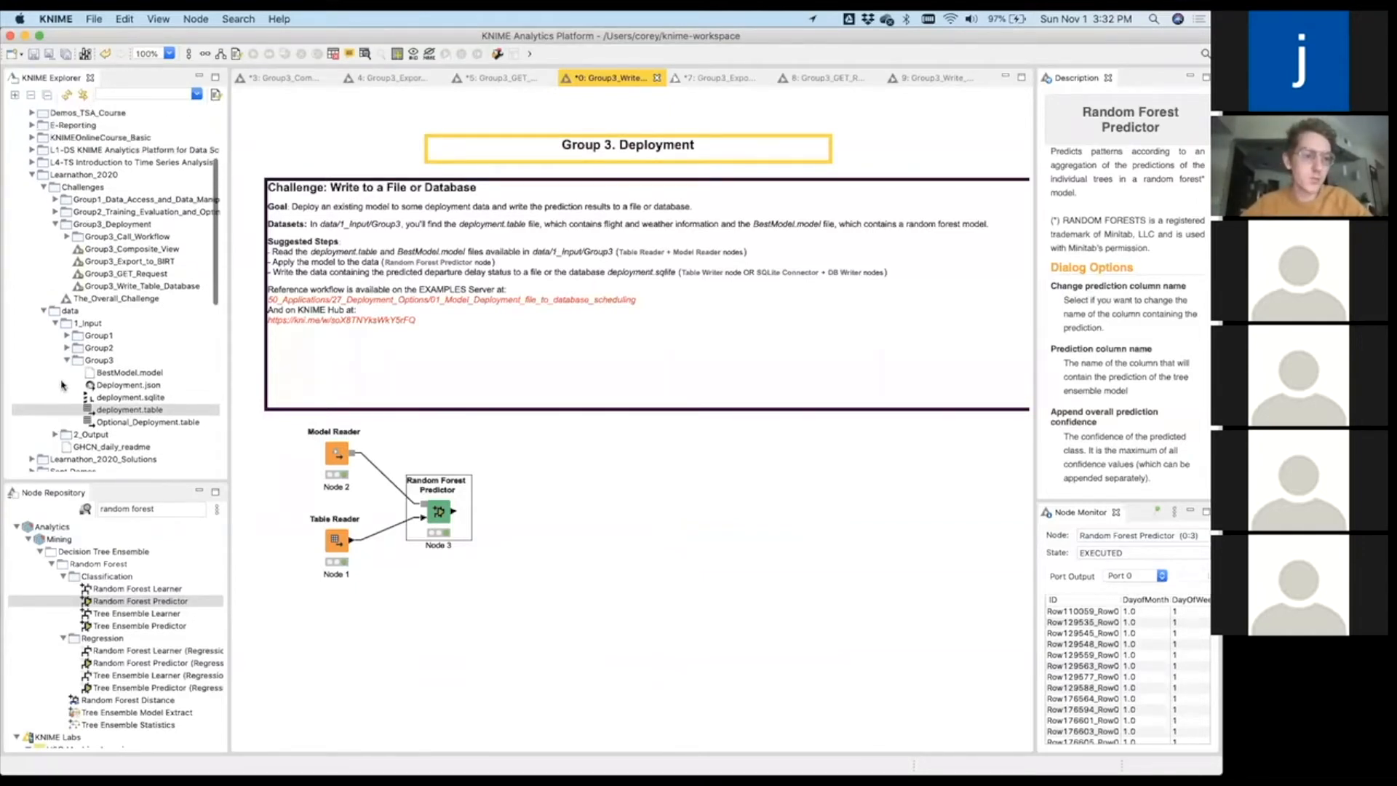
scroll(133, 385, down, 1)
scroll(133, 384, down, 1)
click(131, 381)
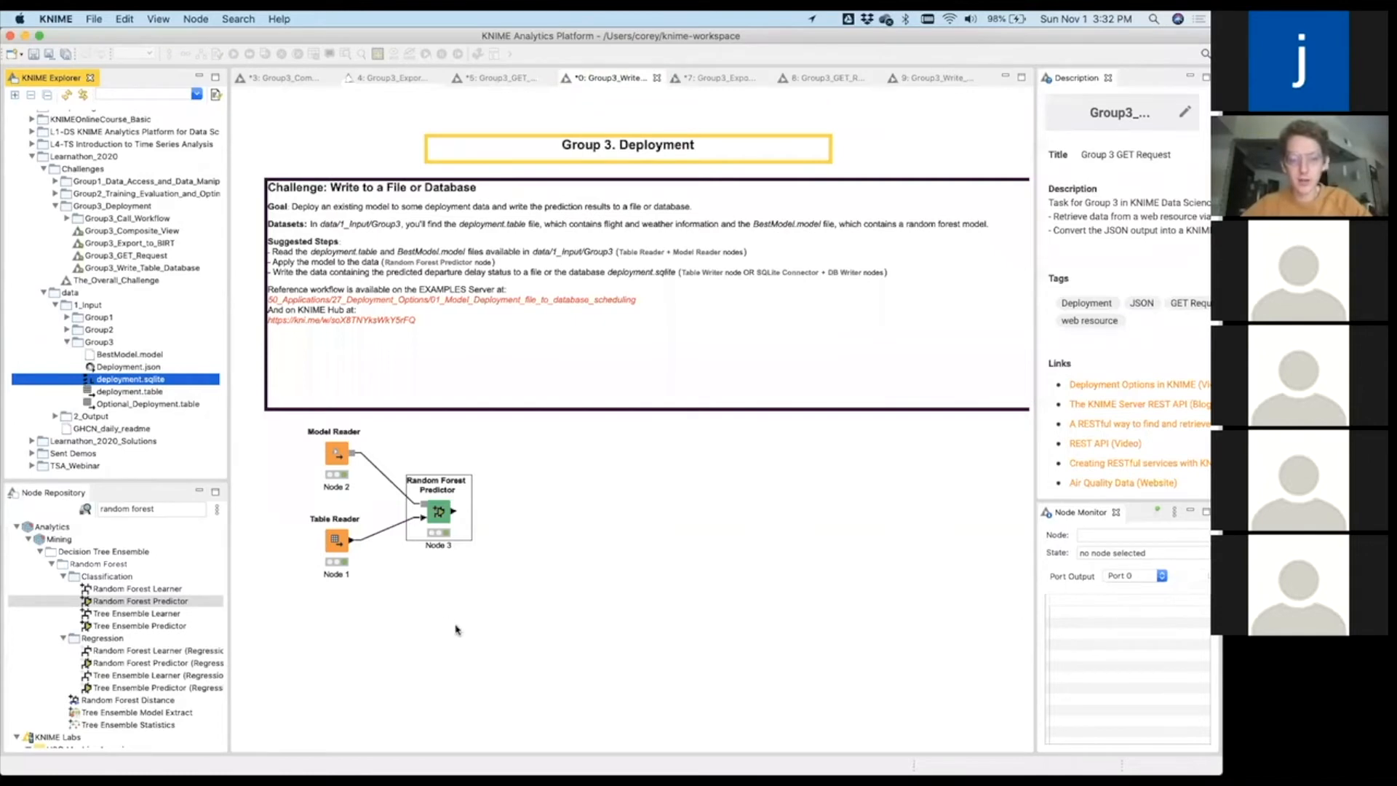
drag(455, 626, 467, 627)
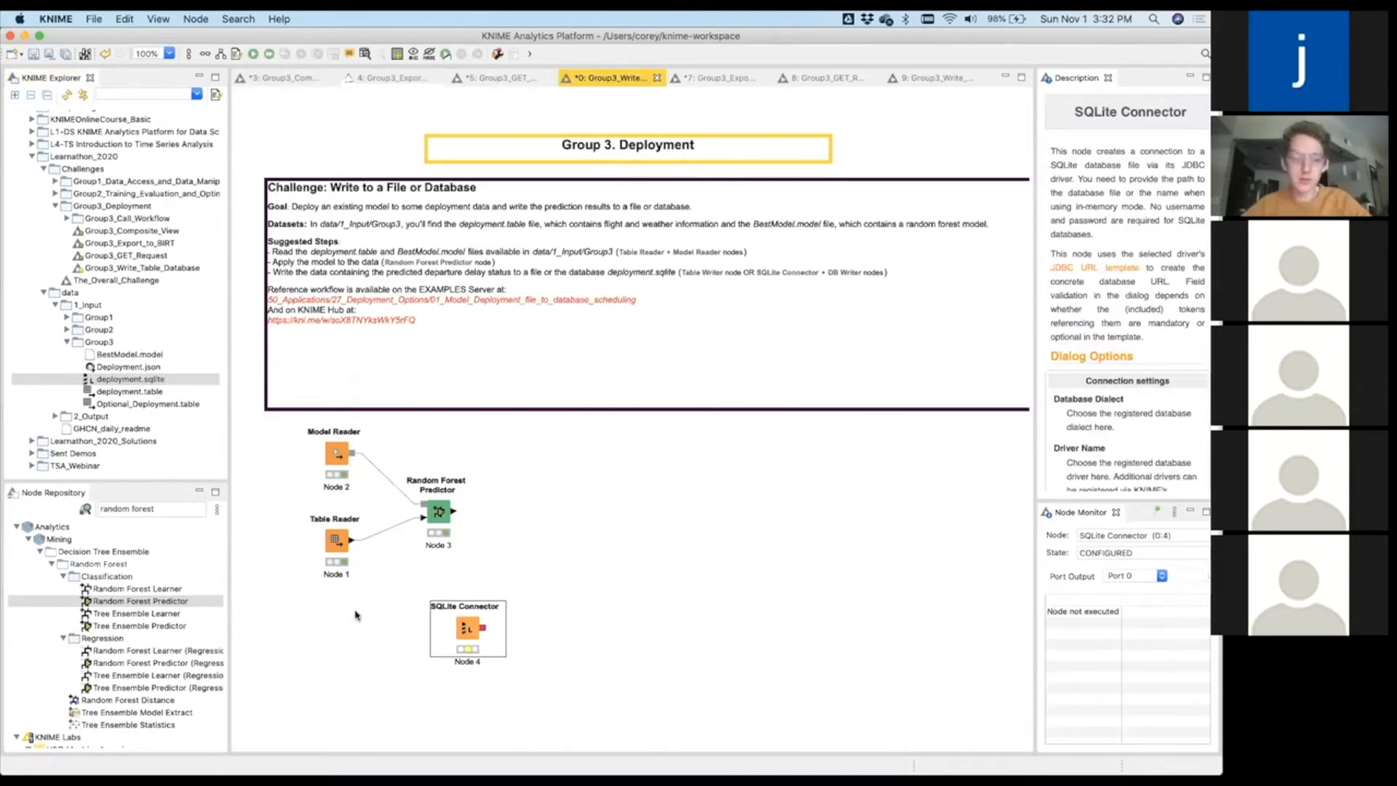
Search the node repository for "connector" and view the description of the DB Connector node.
click(120, 509)
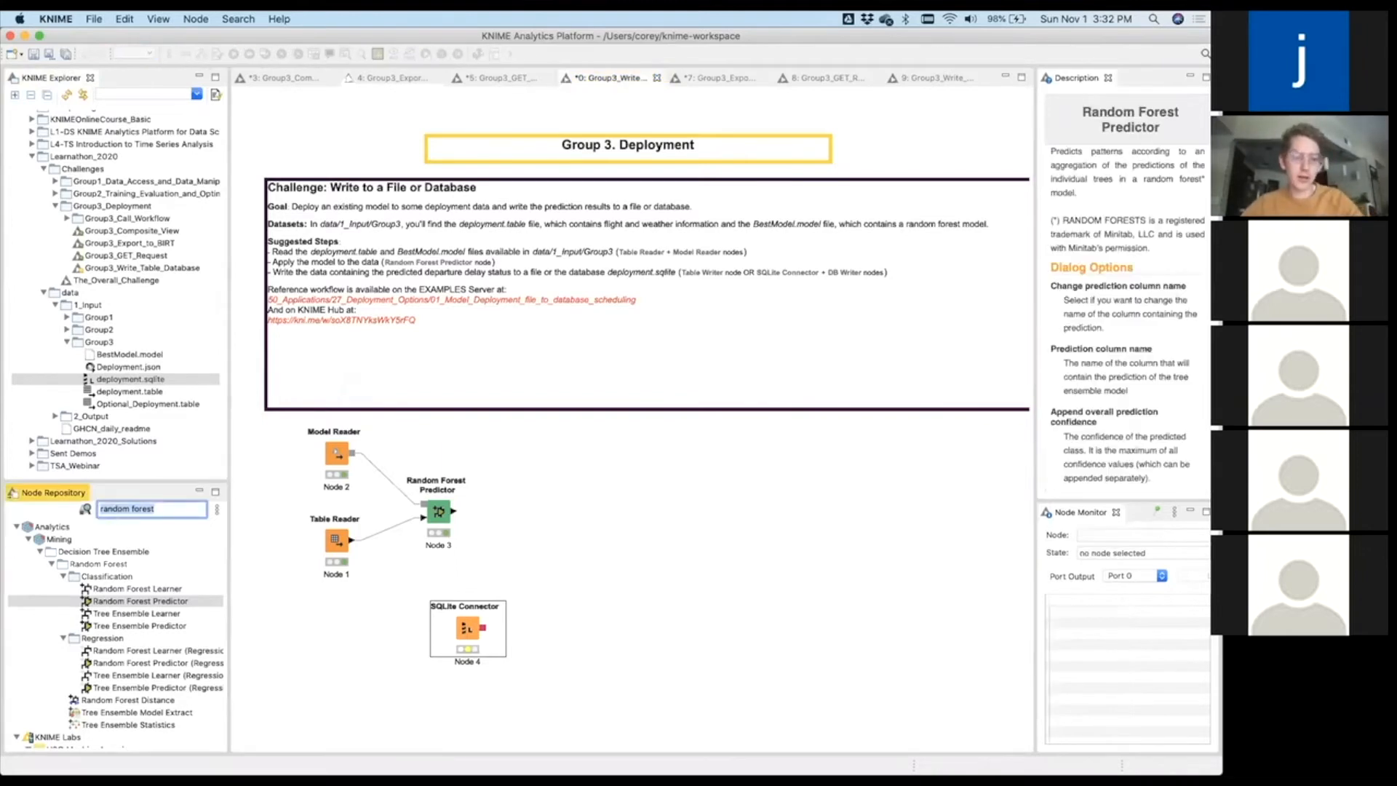
text(connector)
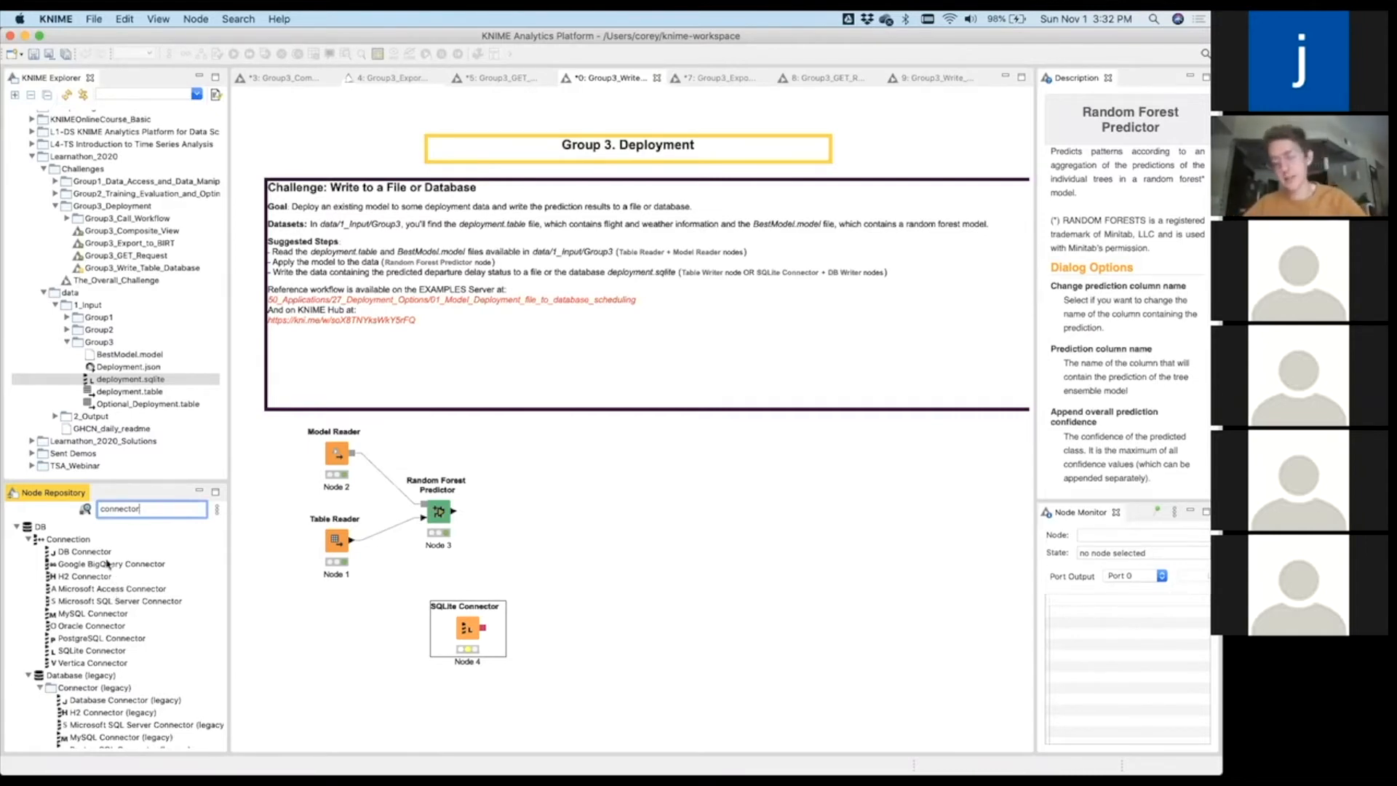
click(101, 553)
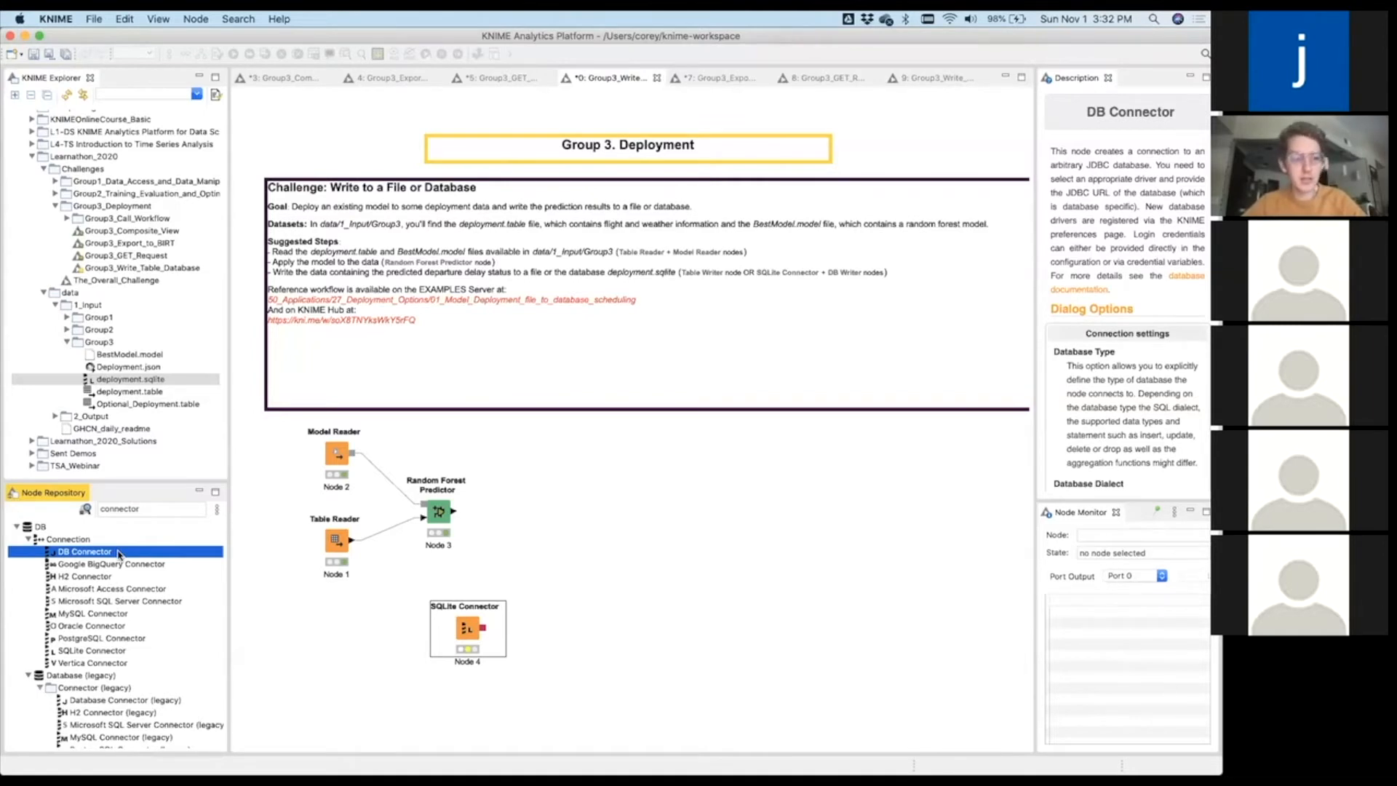
Move the SQLite Connector so it sits directly beneath the Random Forest Predictor.
click(551, 551)
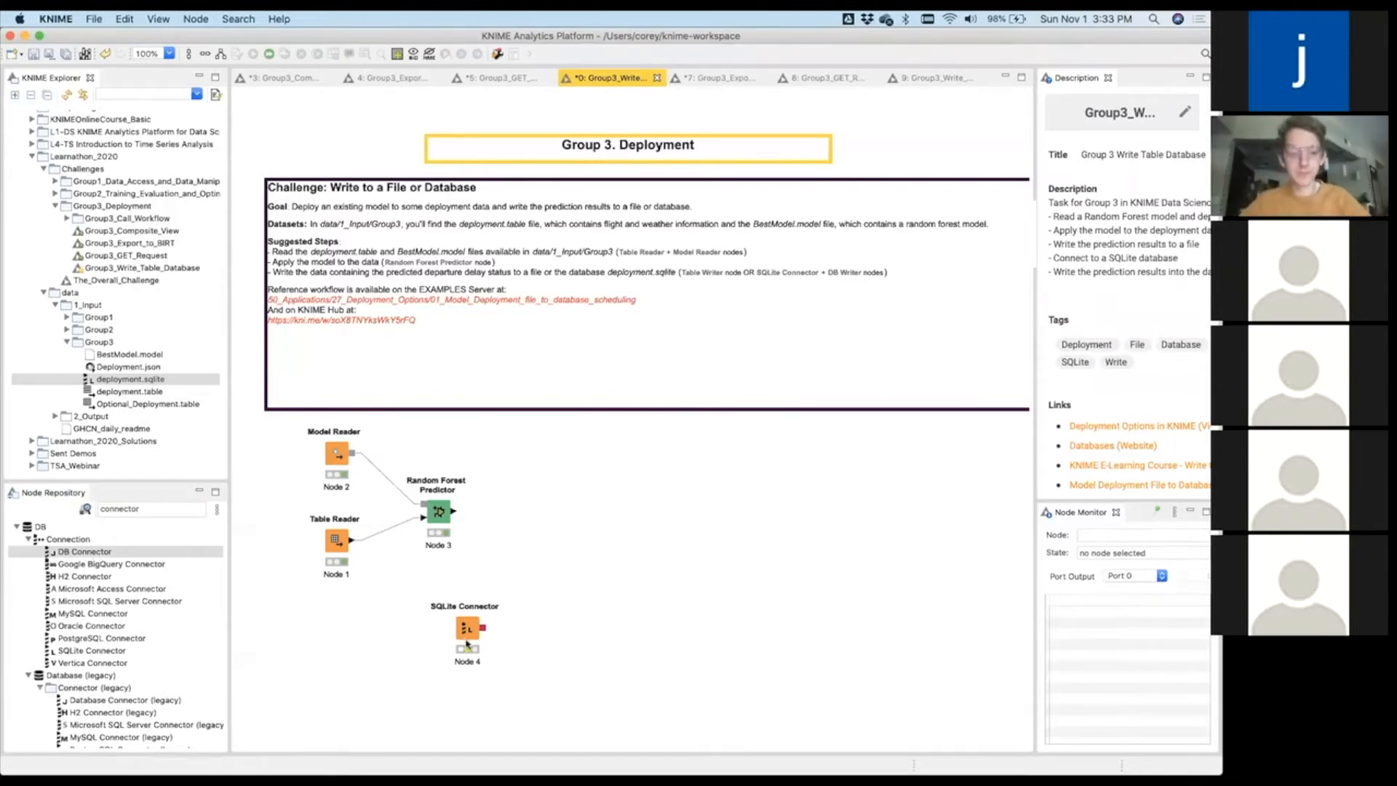
click(442, 643)
drag(440, 643, 411, 643)
click(535, 582)
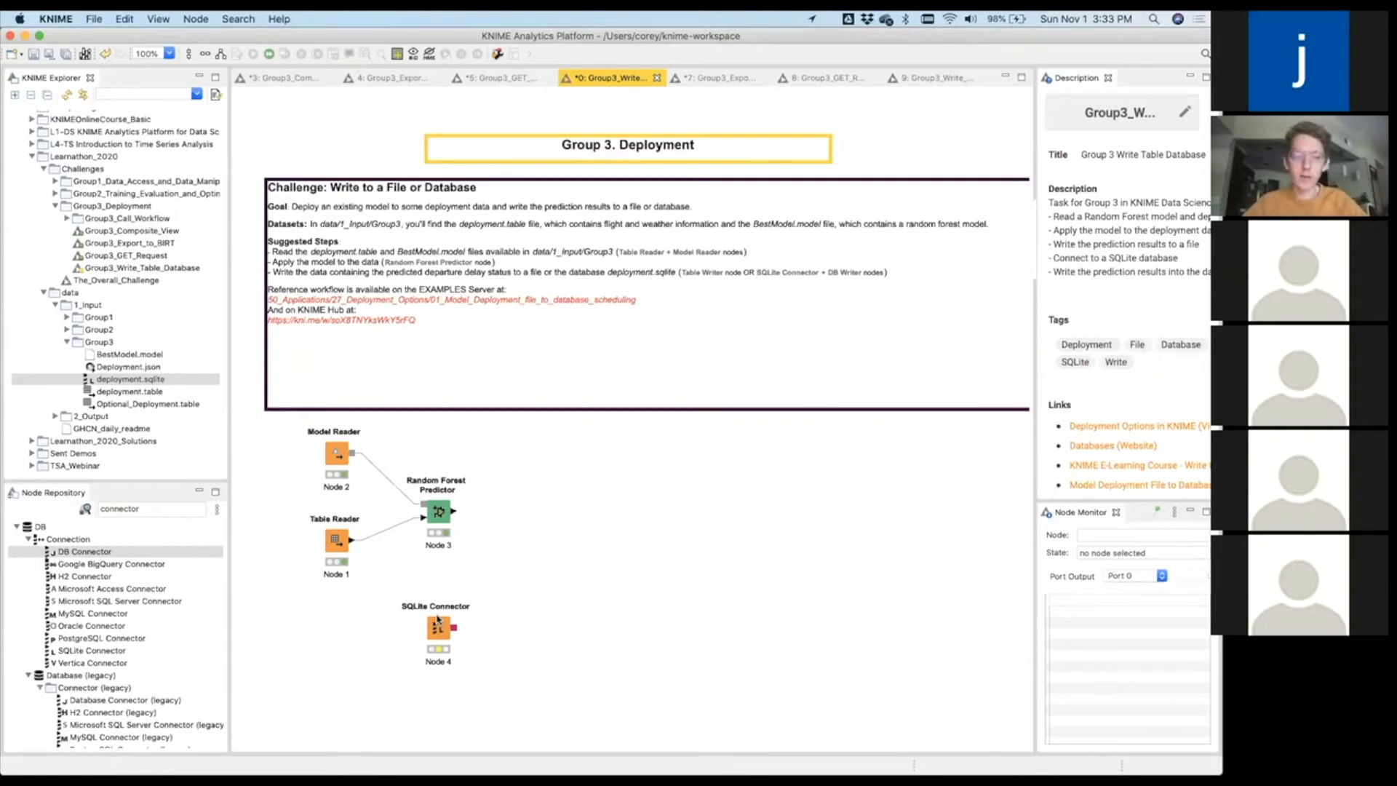
drag(437, 619, 437, 591)
Check the SQLite Connector's connection settings without changing them and execute the node.
double_click(437, 593)
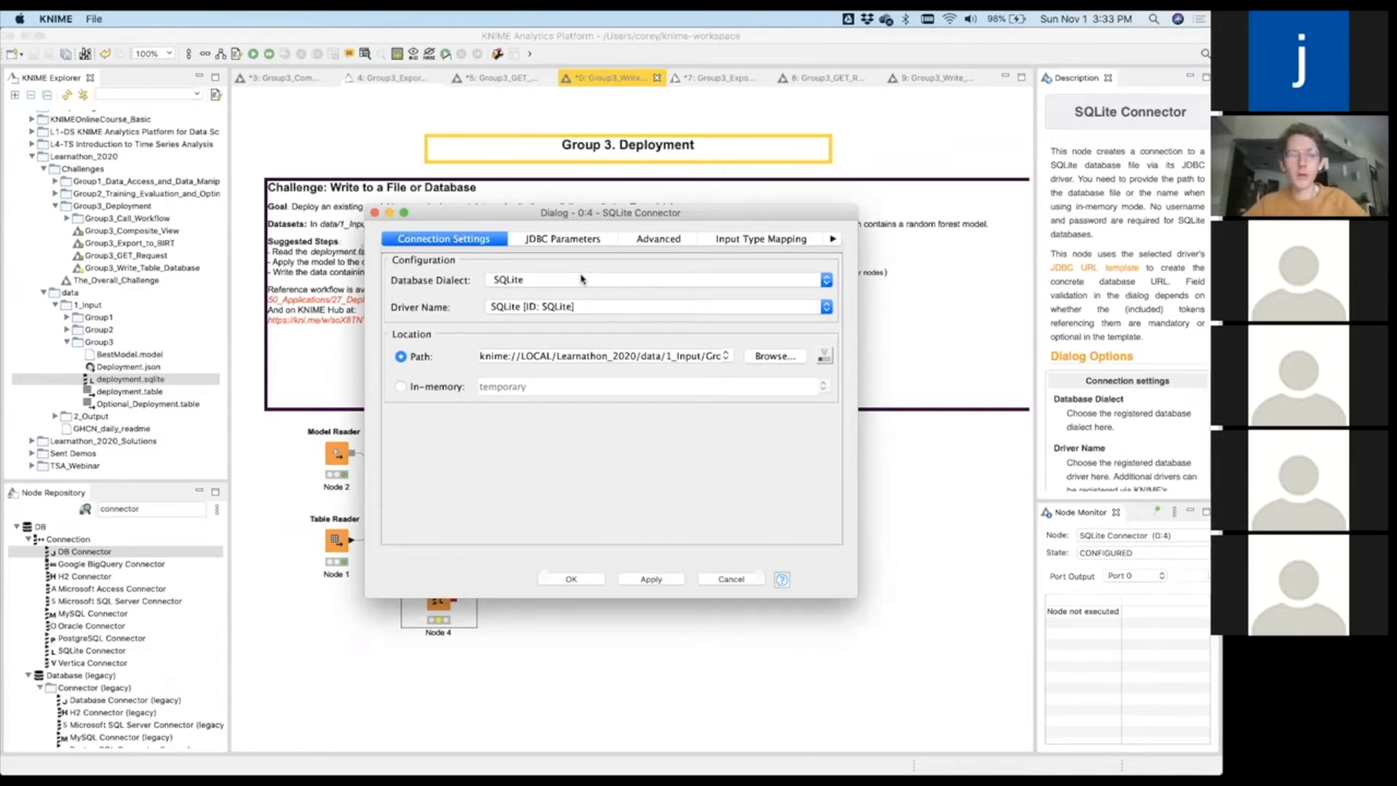
click(374, 213)
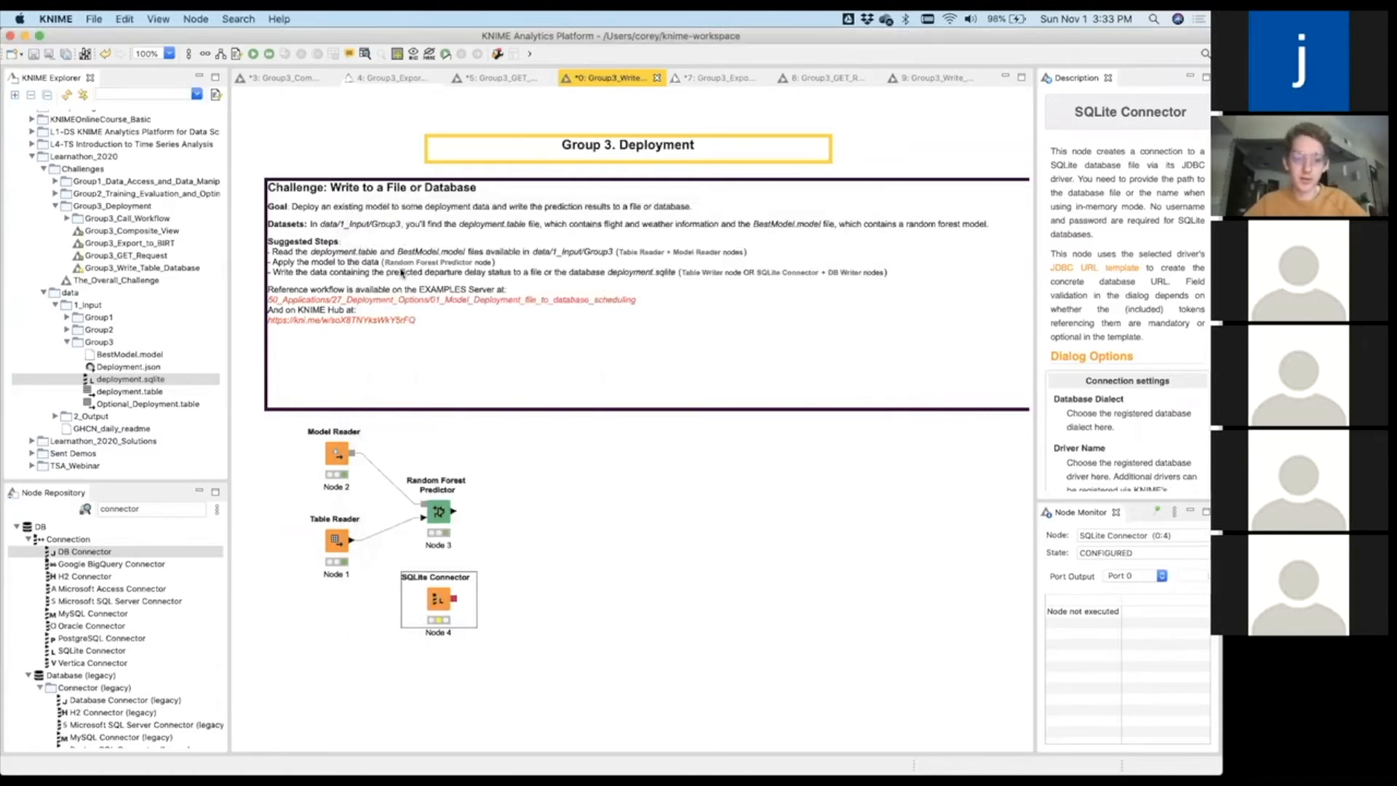
right_click(447, 597)
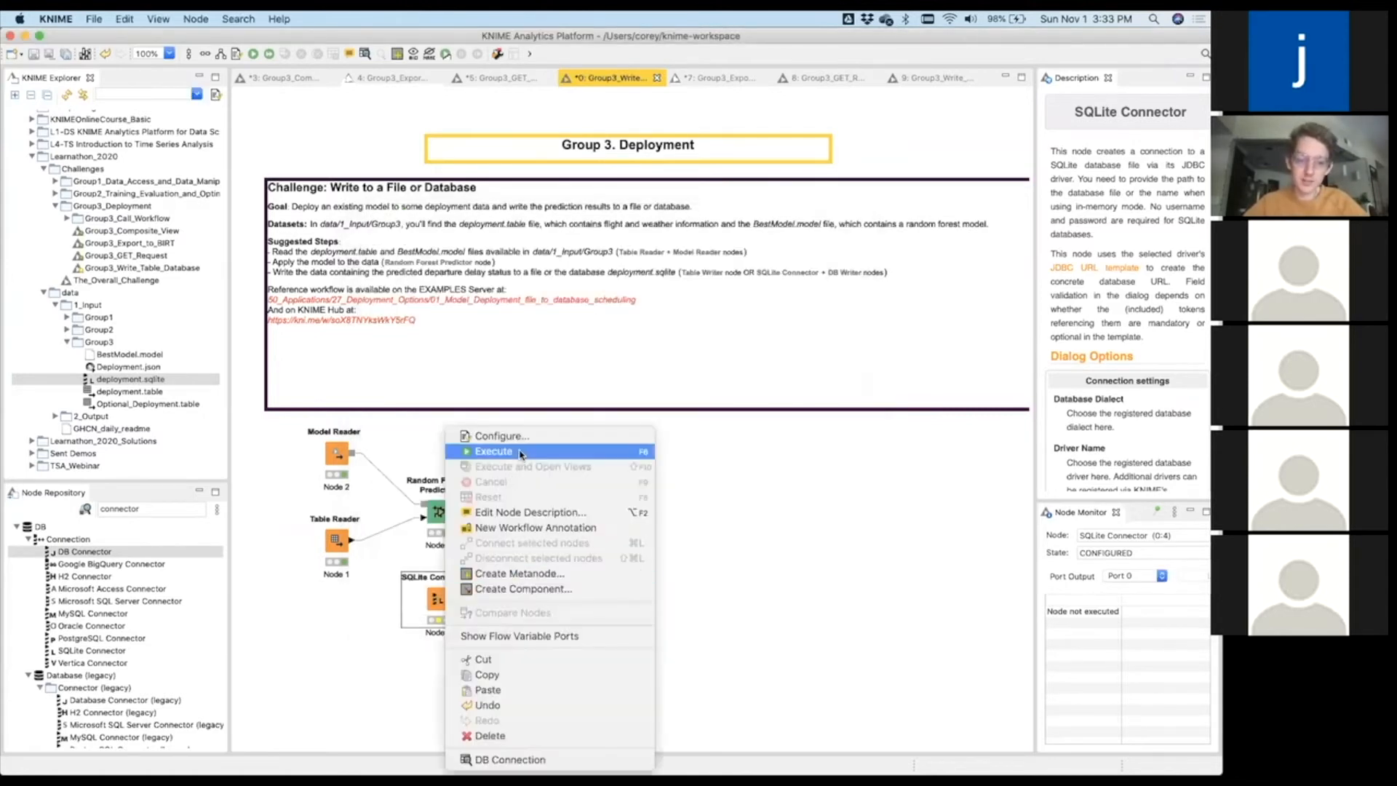
click(521, 452)
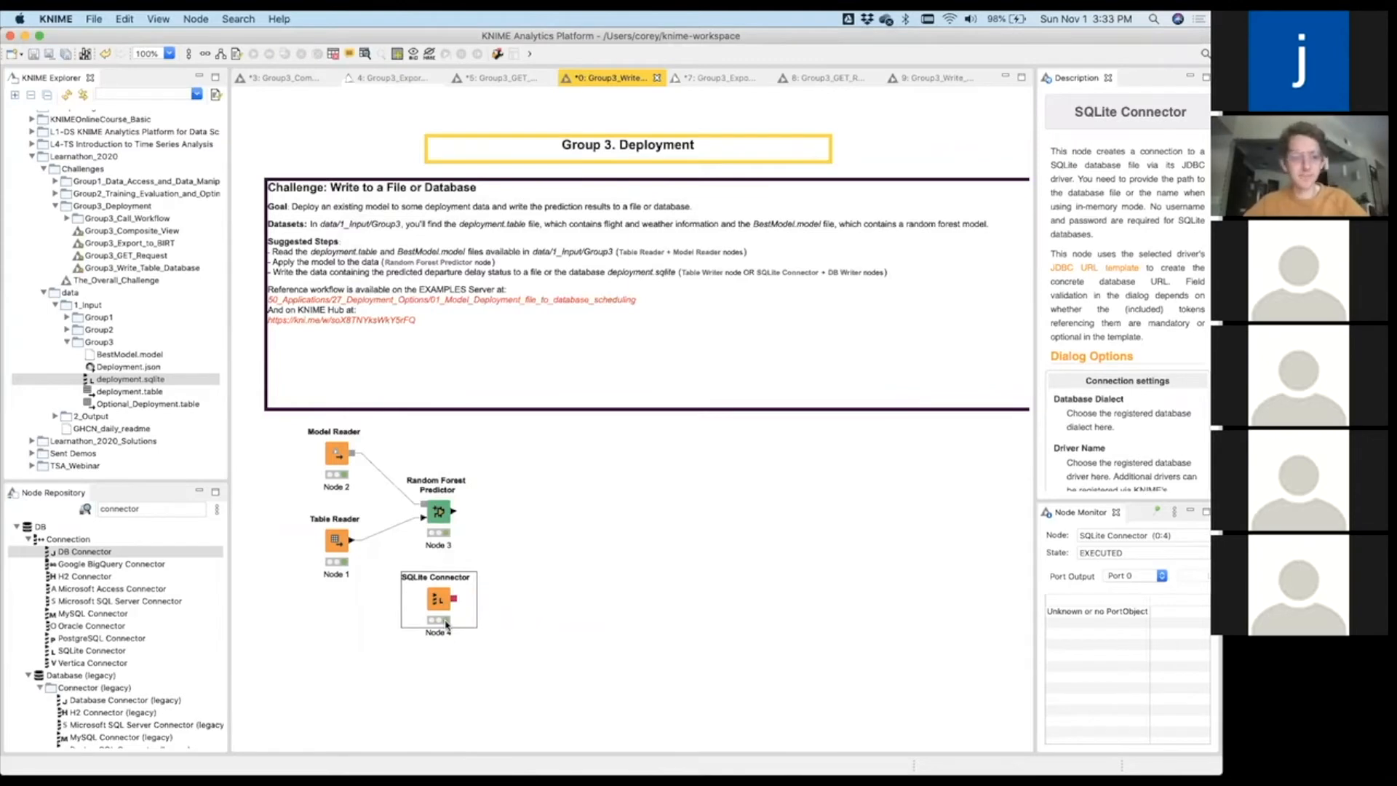
Clear the node repository search and browse the DB category's Connection and Query nodes.
click(166, 518)
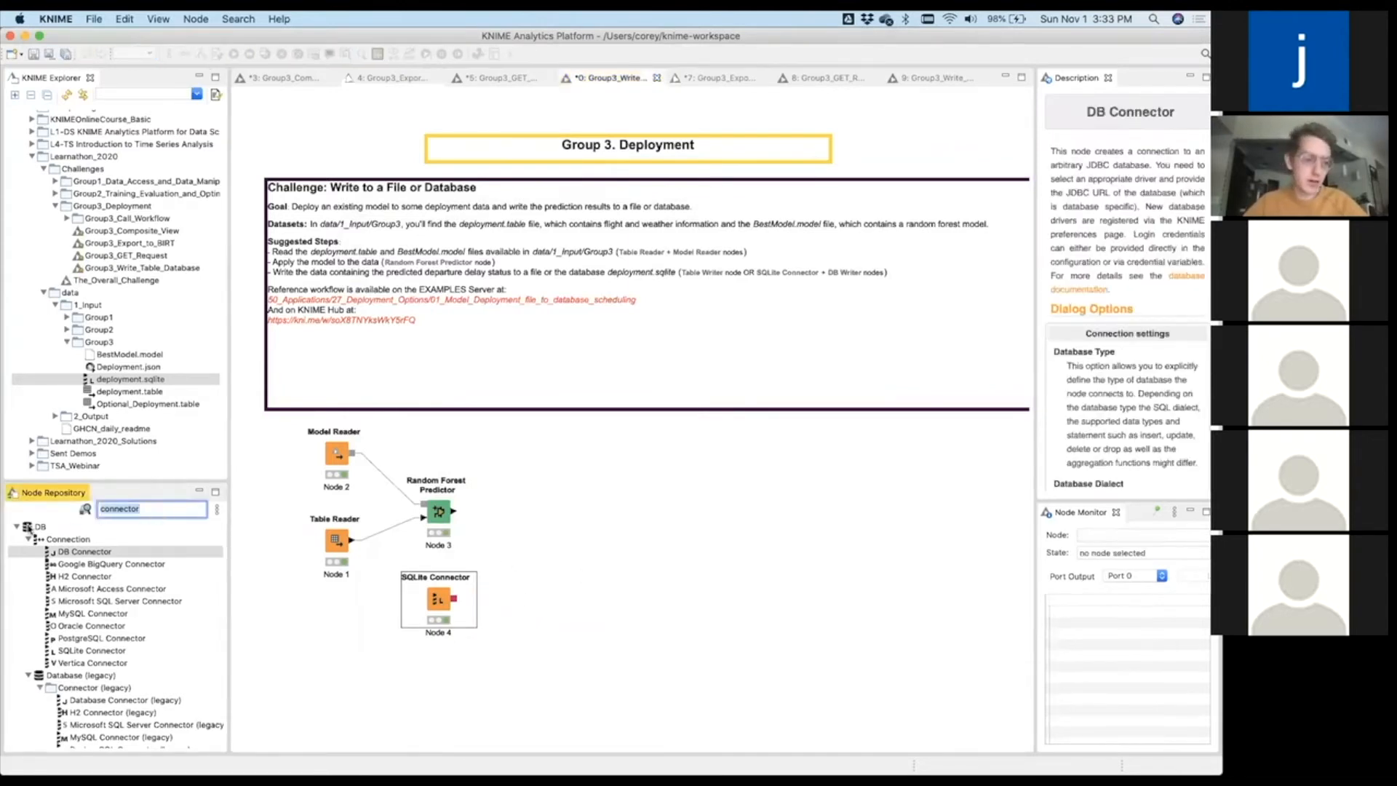
key(BackSpace)
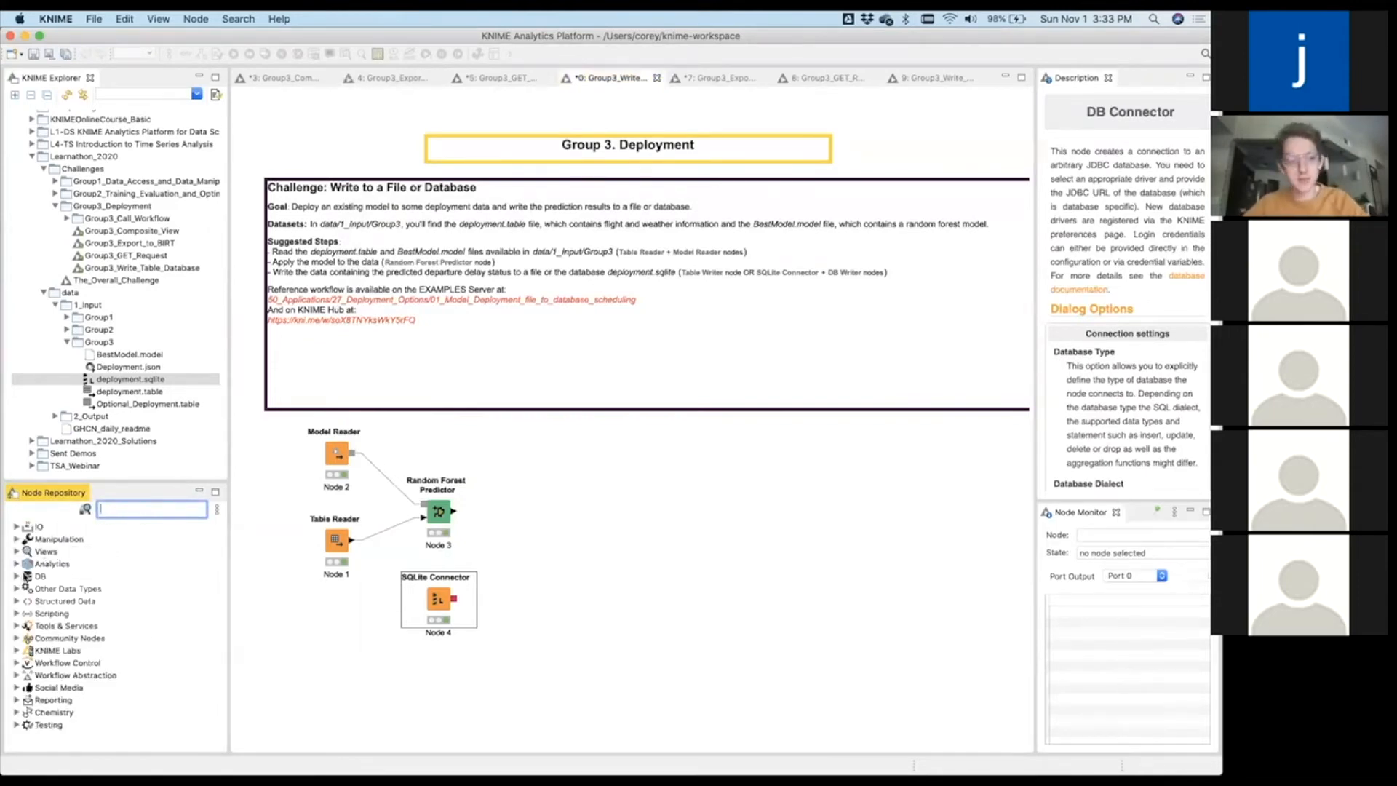
click(16, 578)
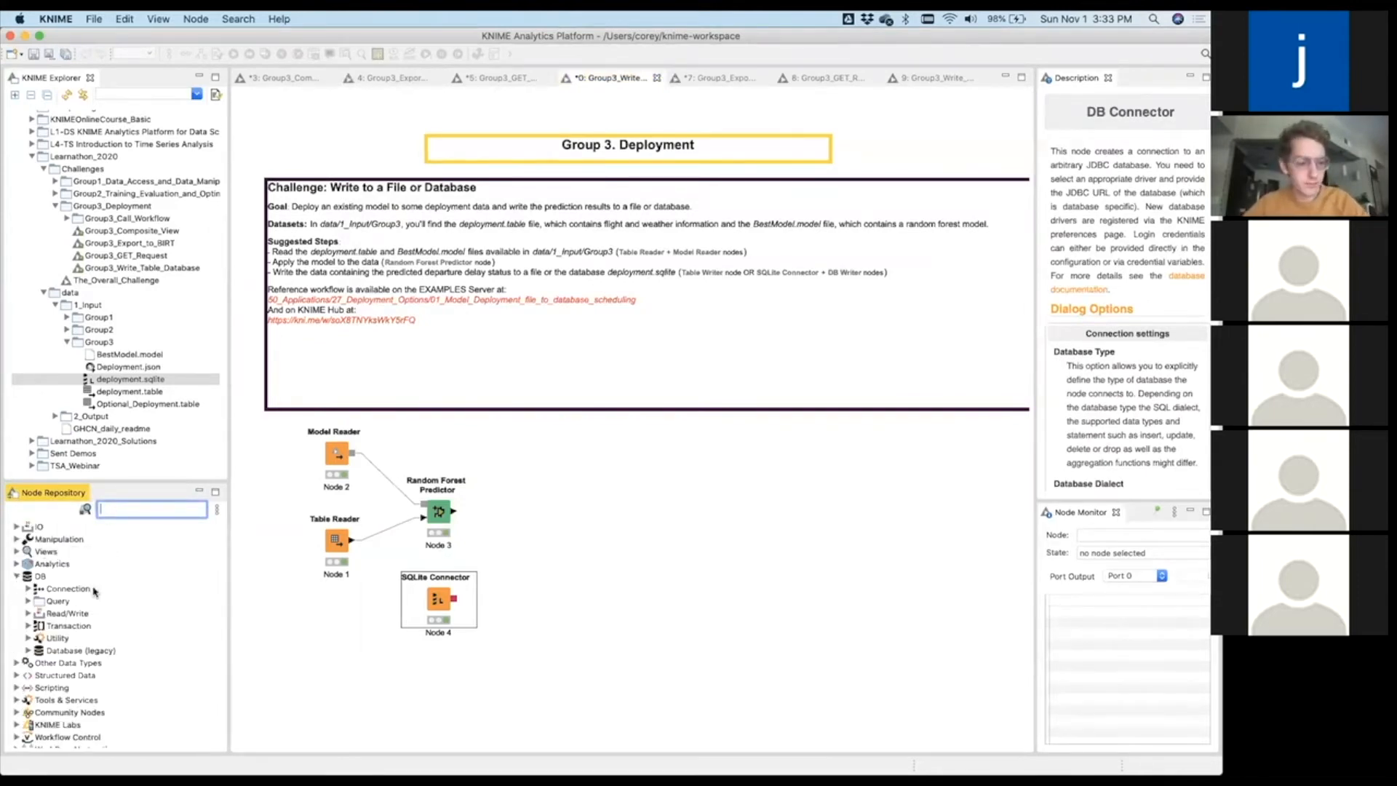
click(28, 589)
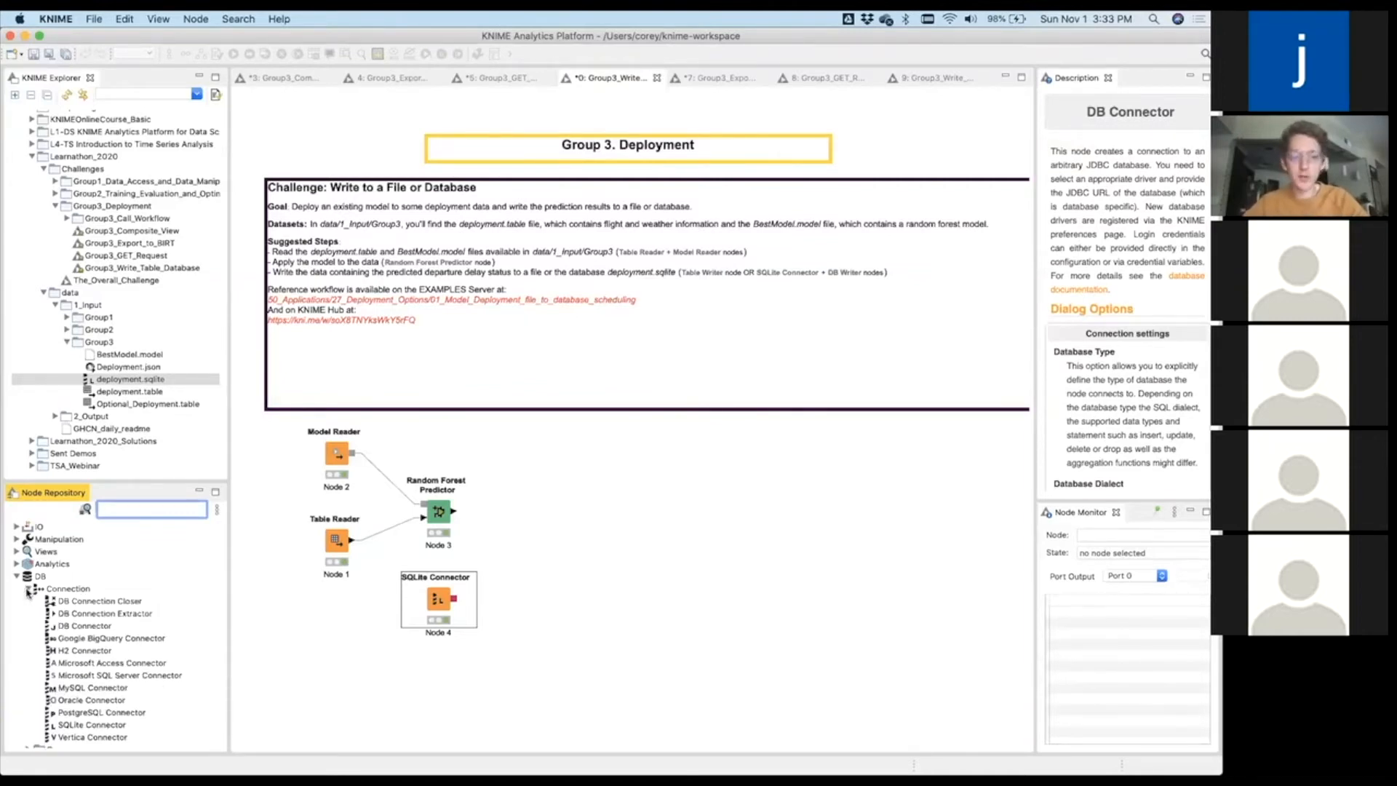
click(28, 589)
click(28, 601)
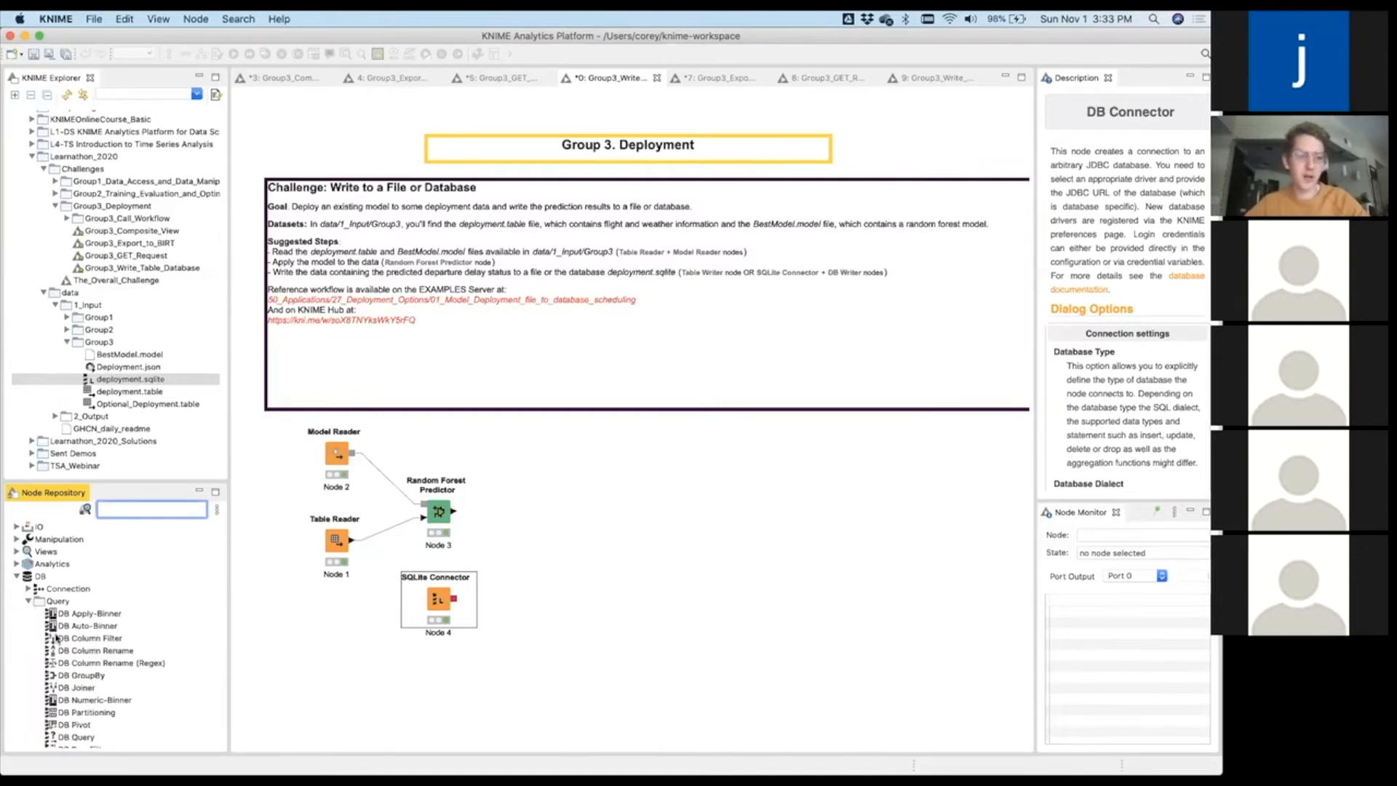
scroll(75, 679, down, 1)
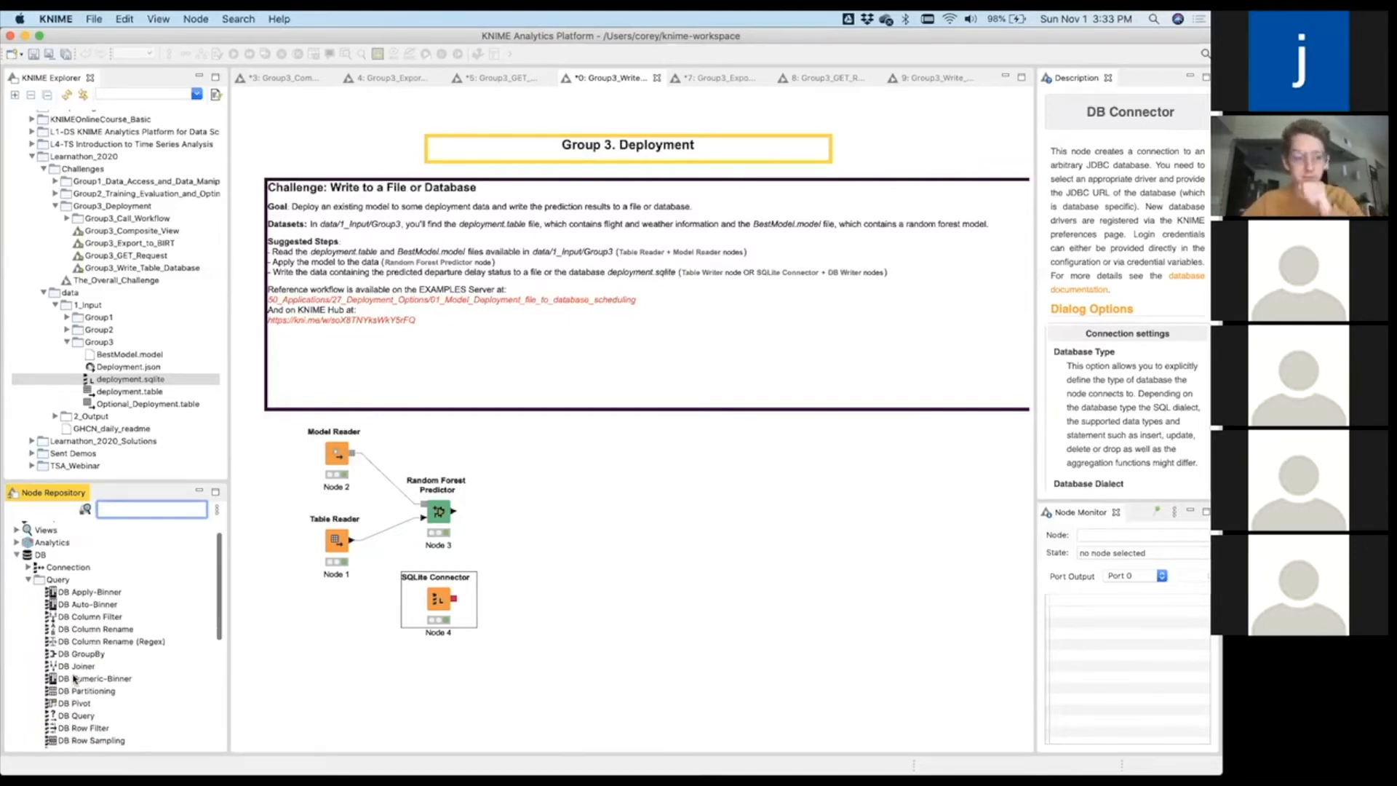
scroll(74, 678, down, 1)
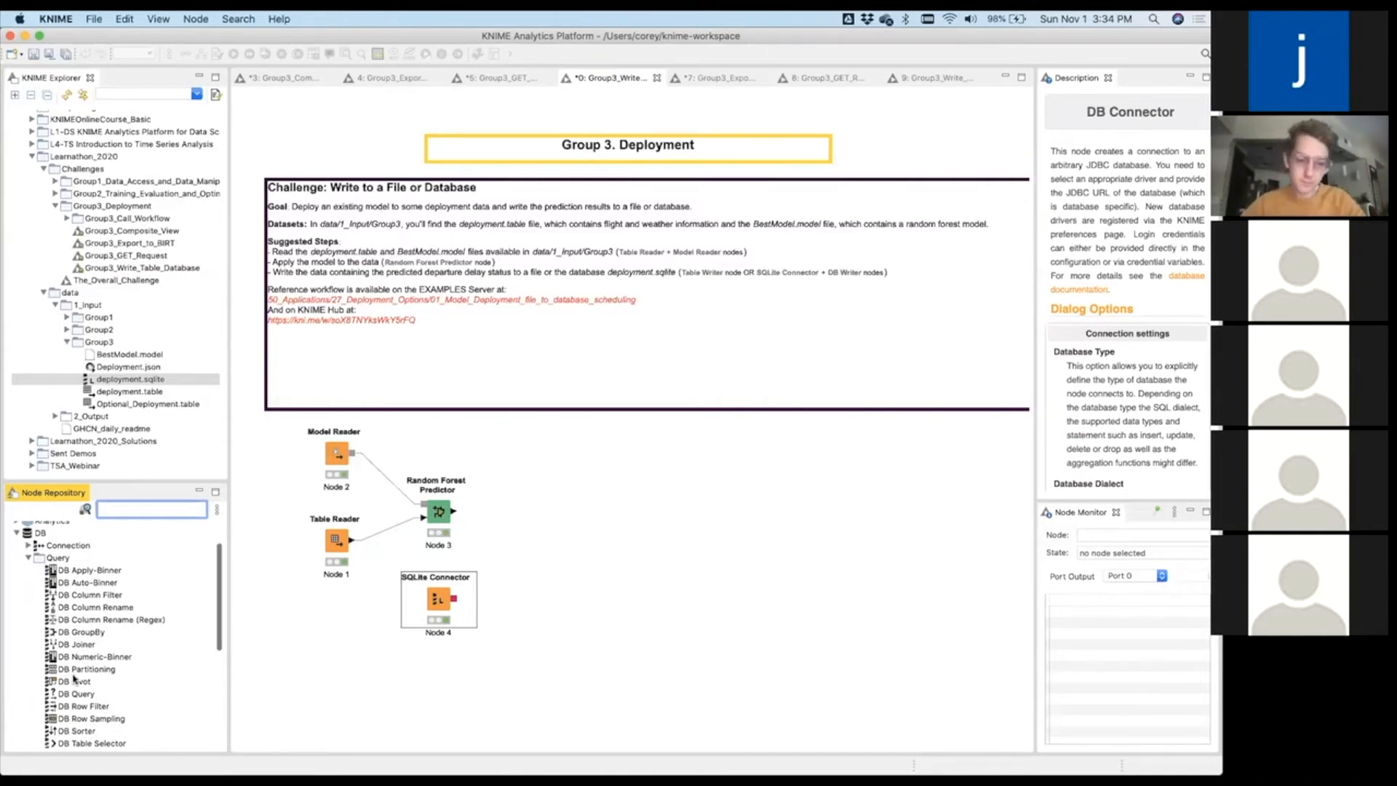
scroll(74, 679, down, 1)
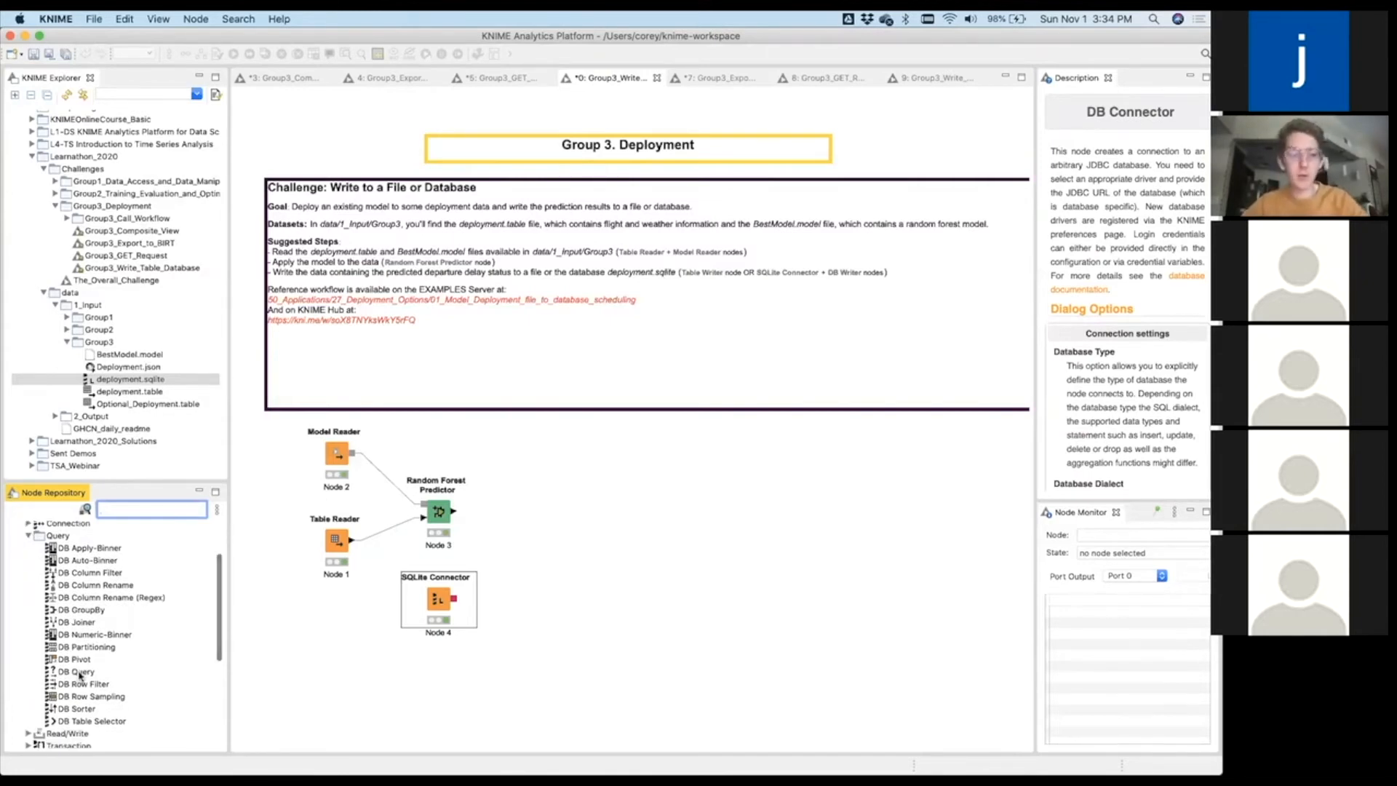
scroll(81, 673, up, 2)
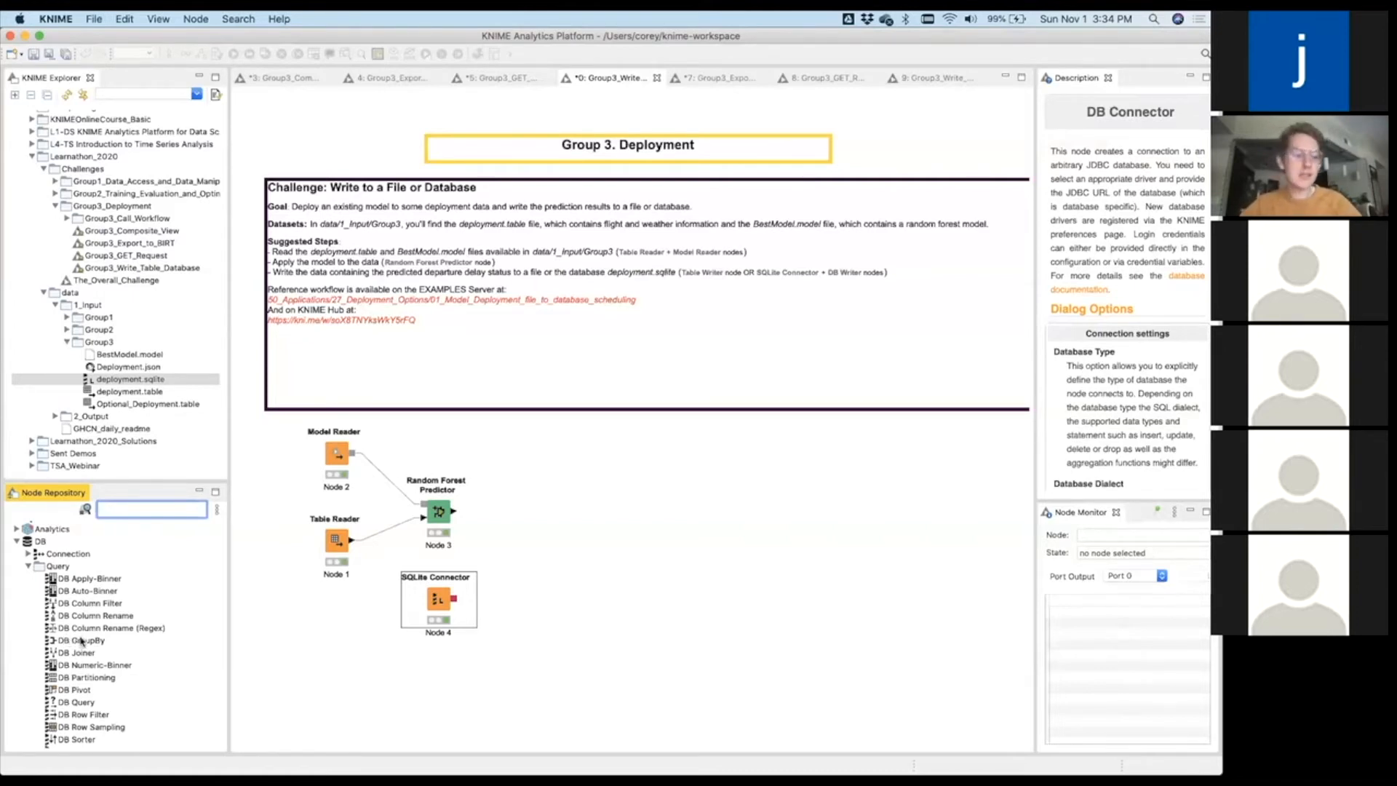
scroll(81, 640, down, 2)
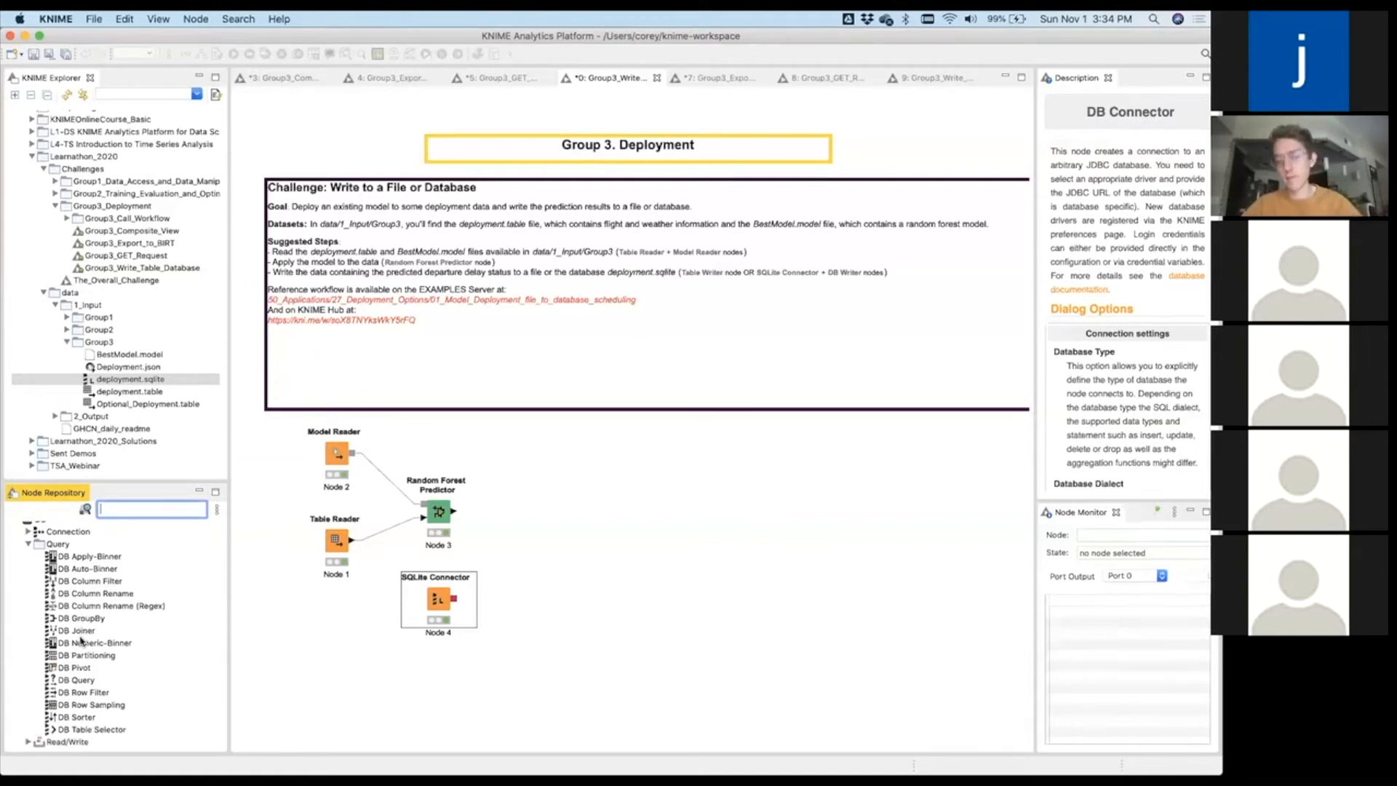
Add a DB Writer node from the DB Read/Write category beside the Random Forest Predictor and SQLite Connector.
click(27, 545)
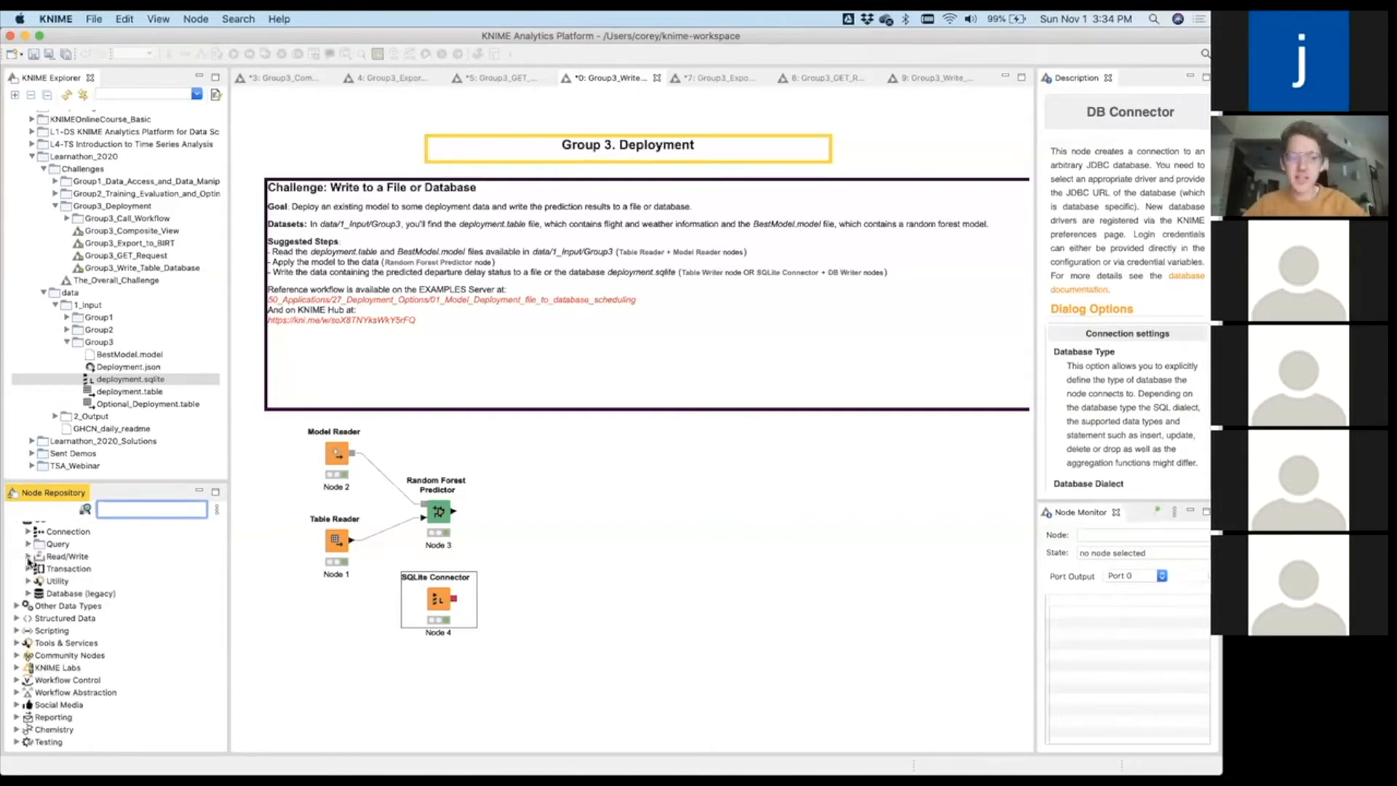
click(28, 557)
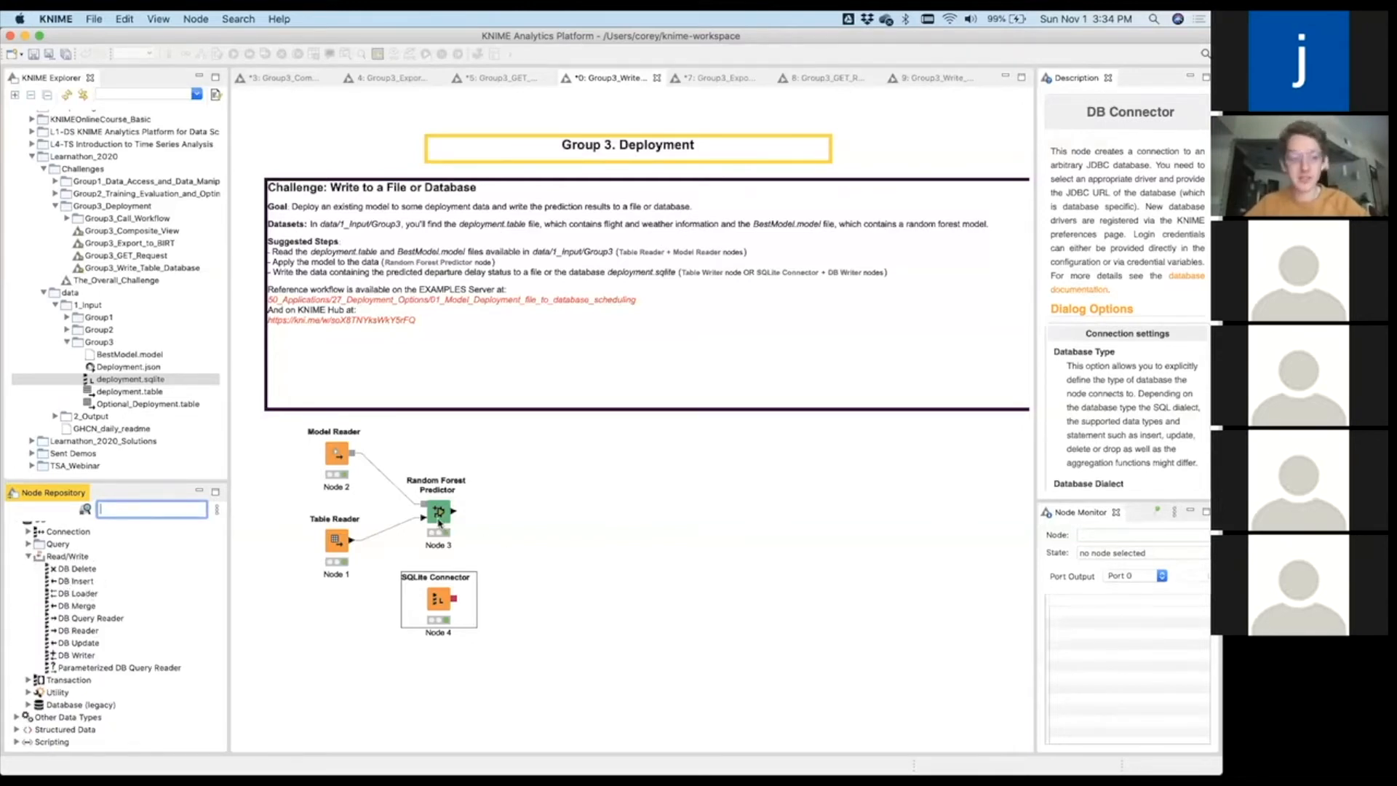
drag(76, 655, 599, 572)
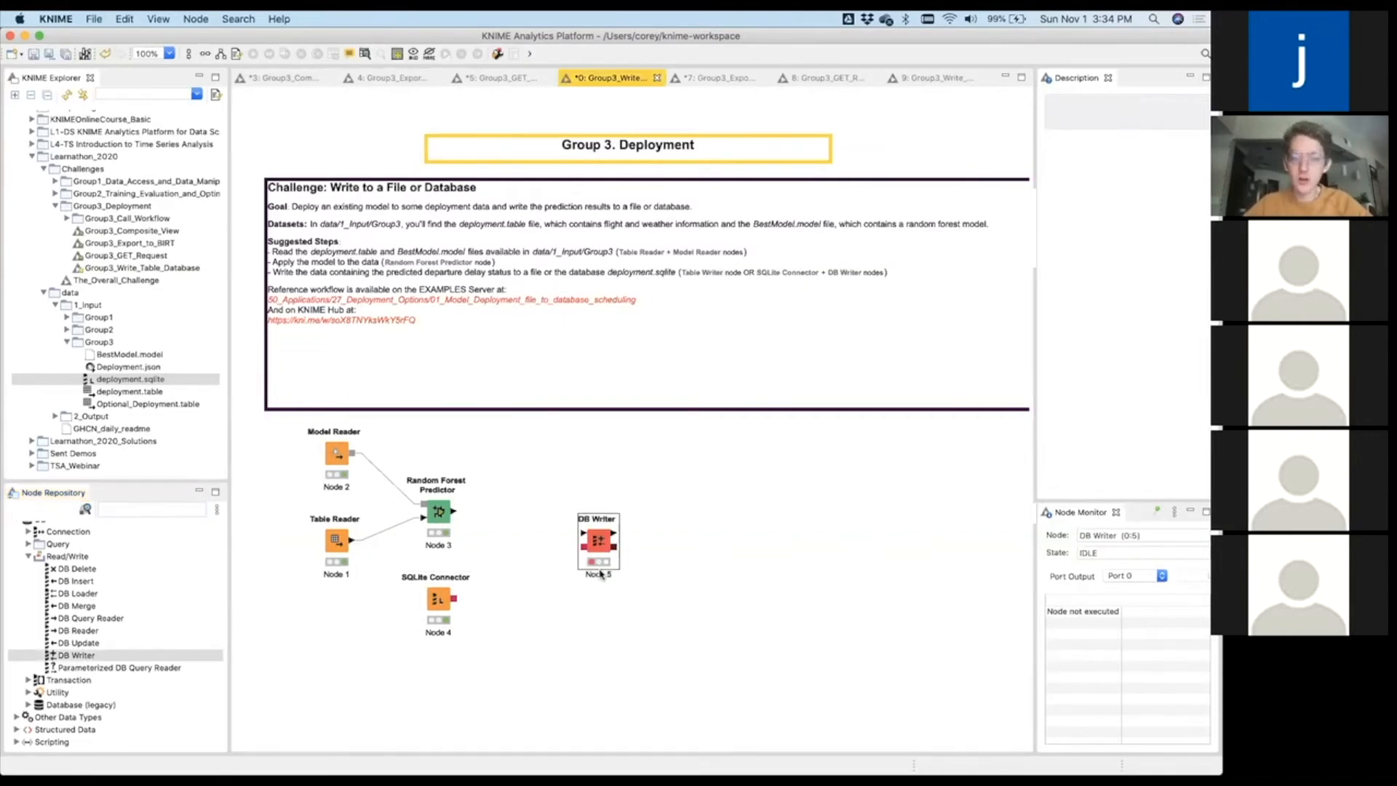
Connect the SQLite Connector to the DB Writer's database input and the Random Forest Predictor's output to its data input.
mouse_move(453, 598)
mouse_down()
mouse_move(595, 565)
mouse_move(592, 553)
mouse_up()
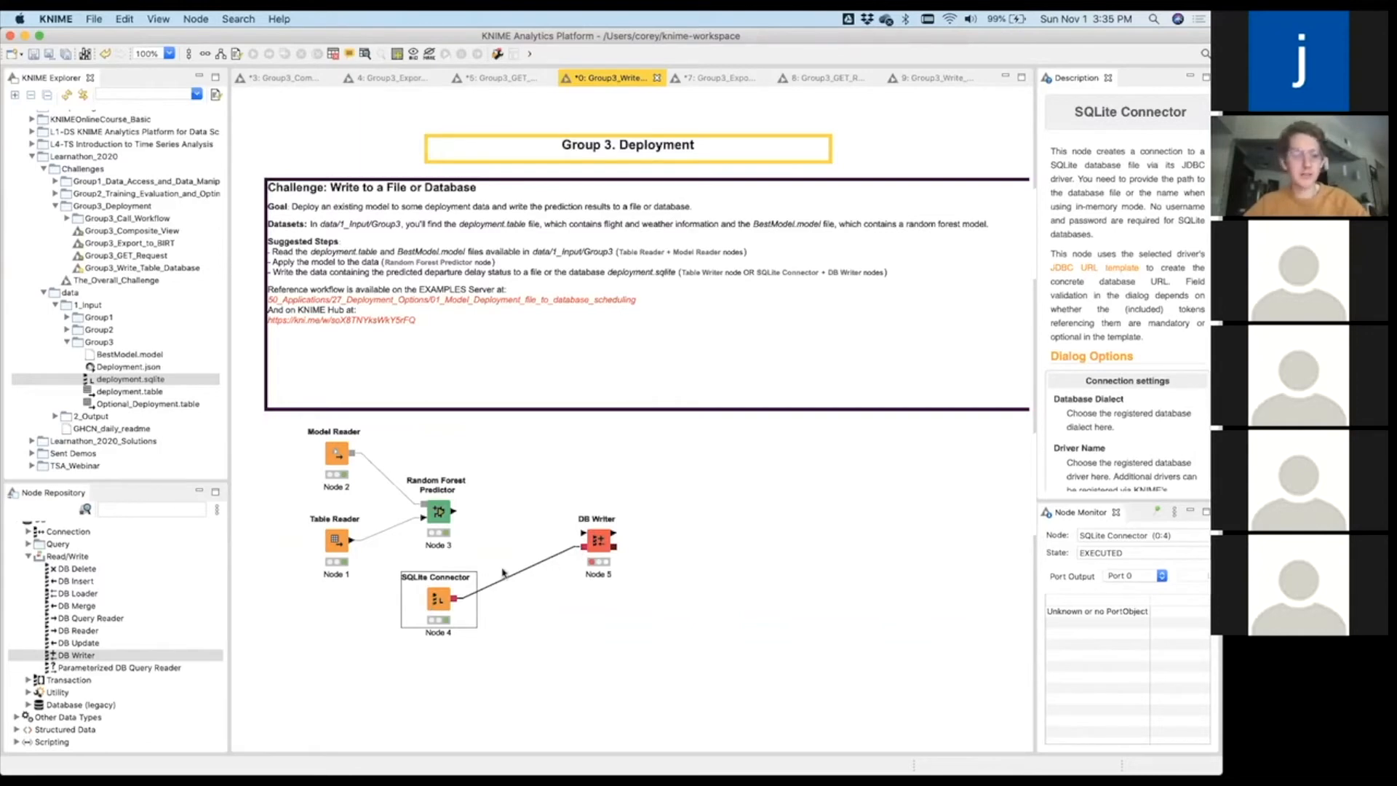
click(599, 544)
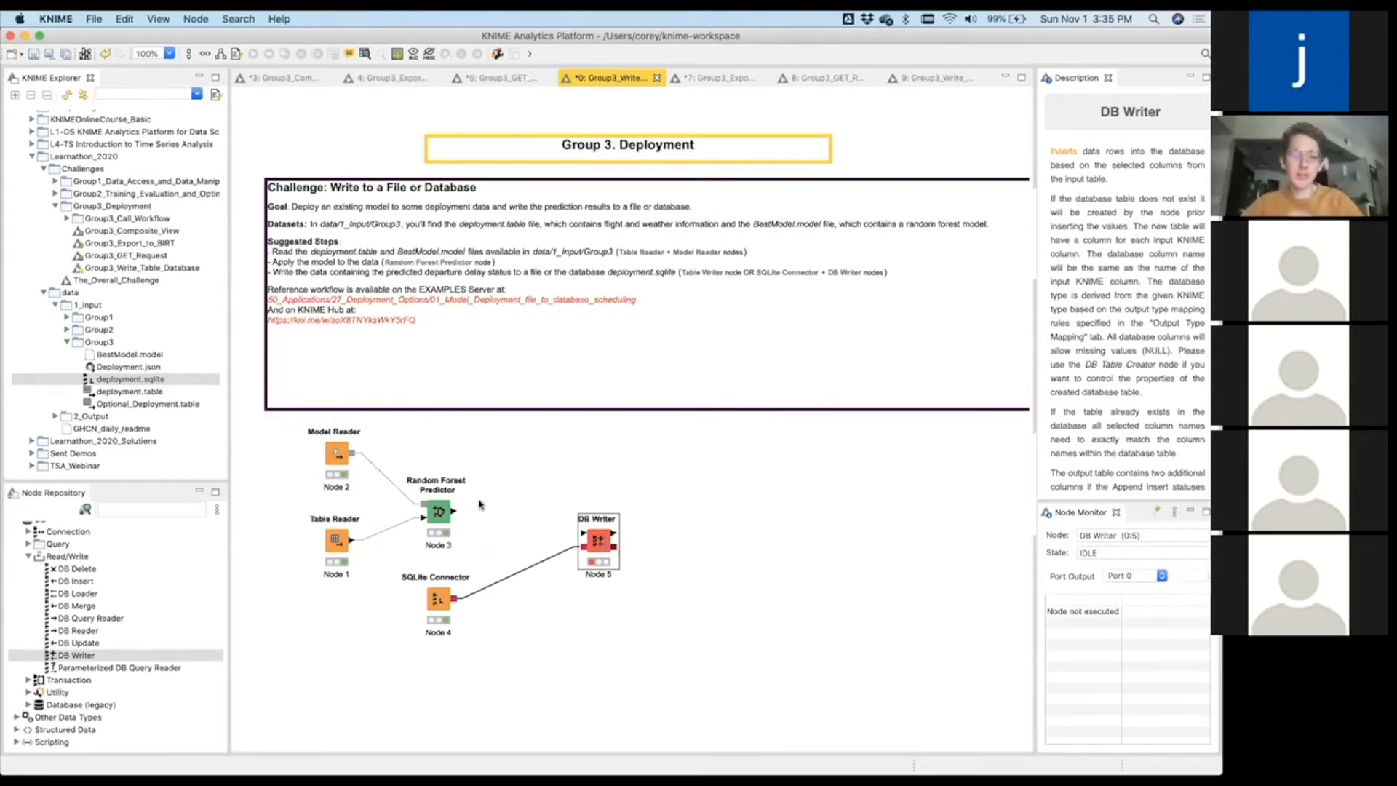
drag(451, 512, 595, 546)
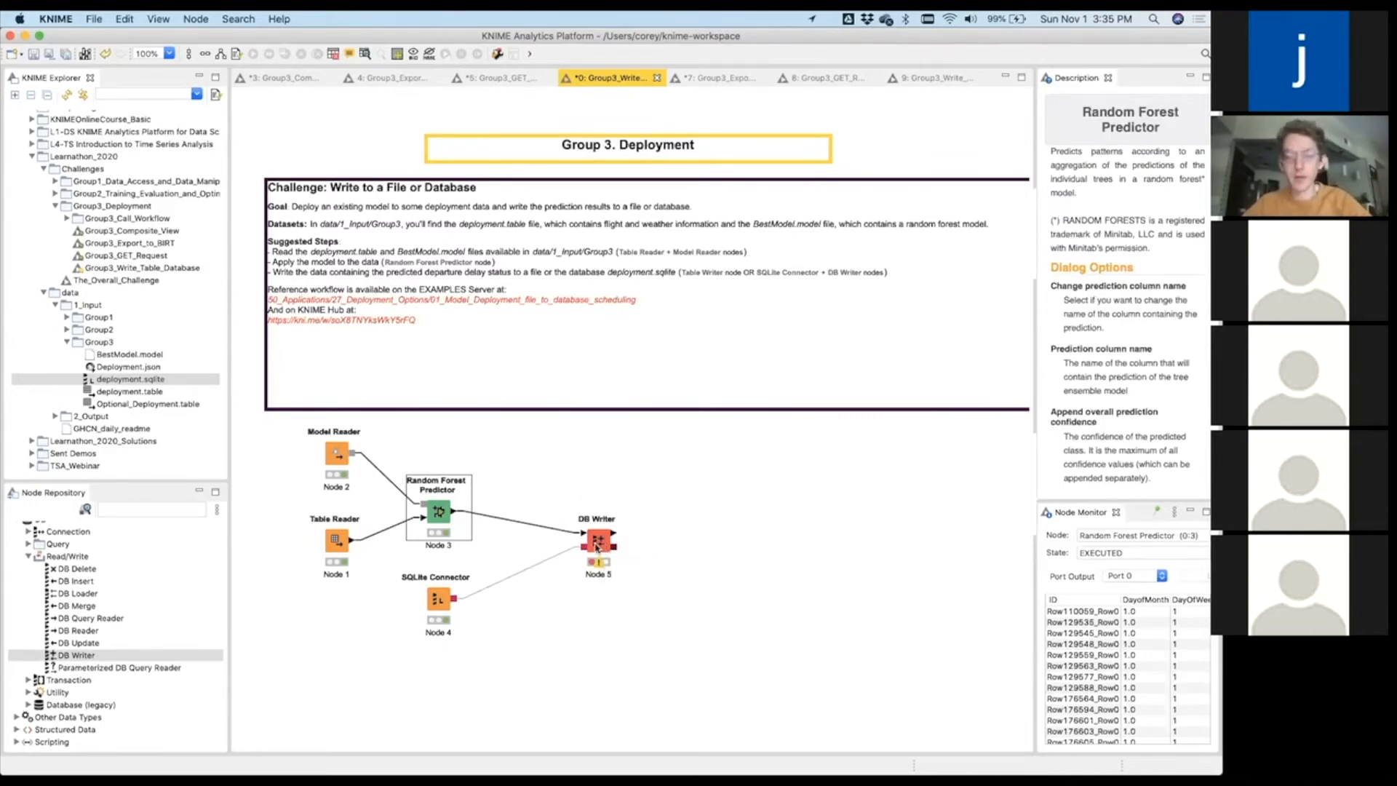
Open the DB Writer's configuration, look through the included columns, and exclude CRSArrTime from the columns to write.
click(598, 545)
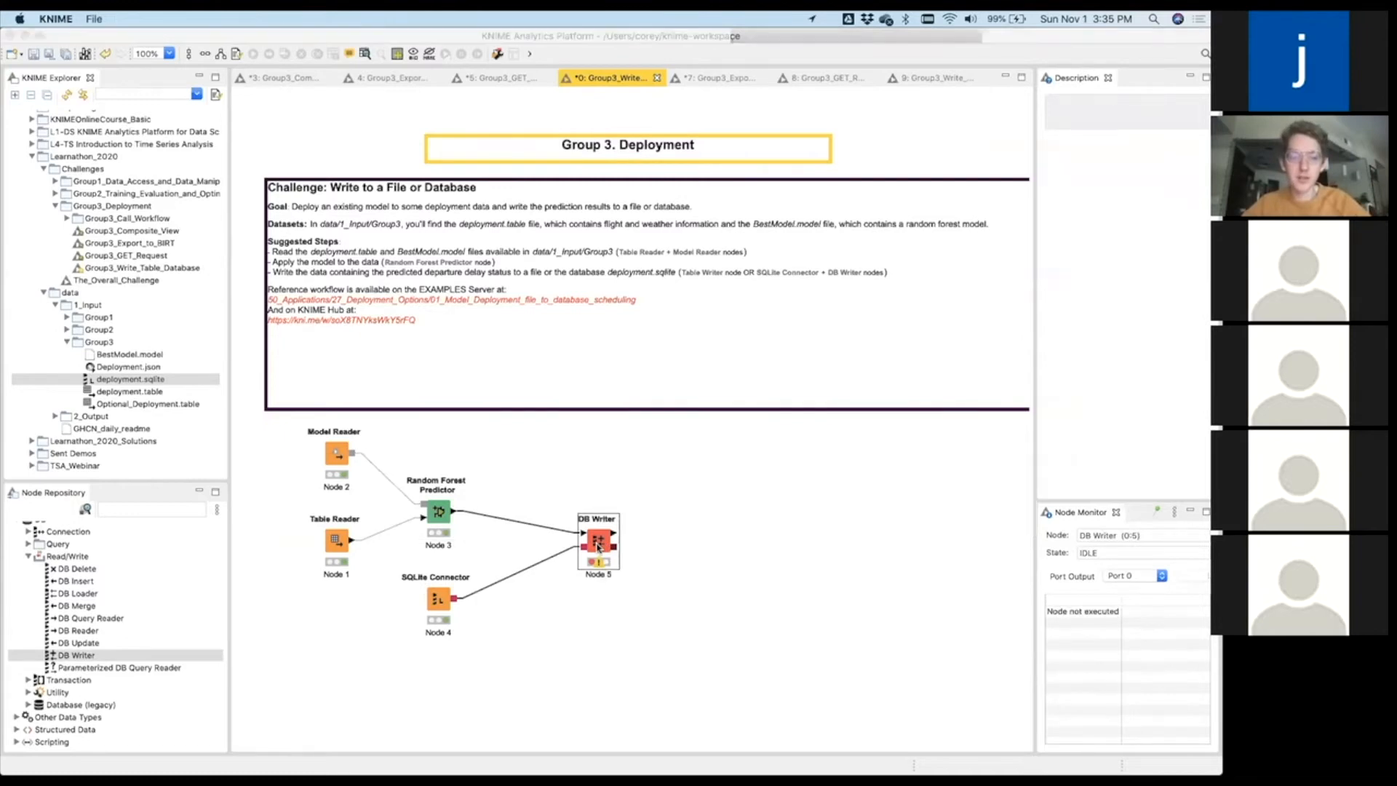
double_click(597, 546)
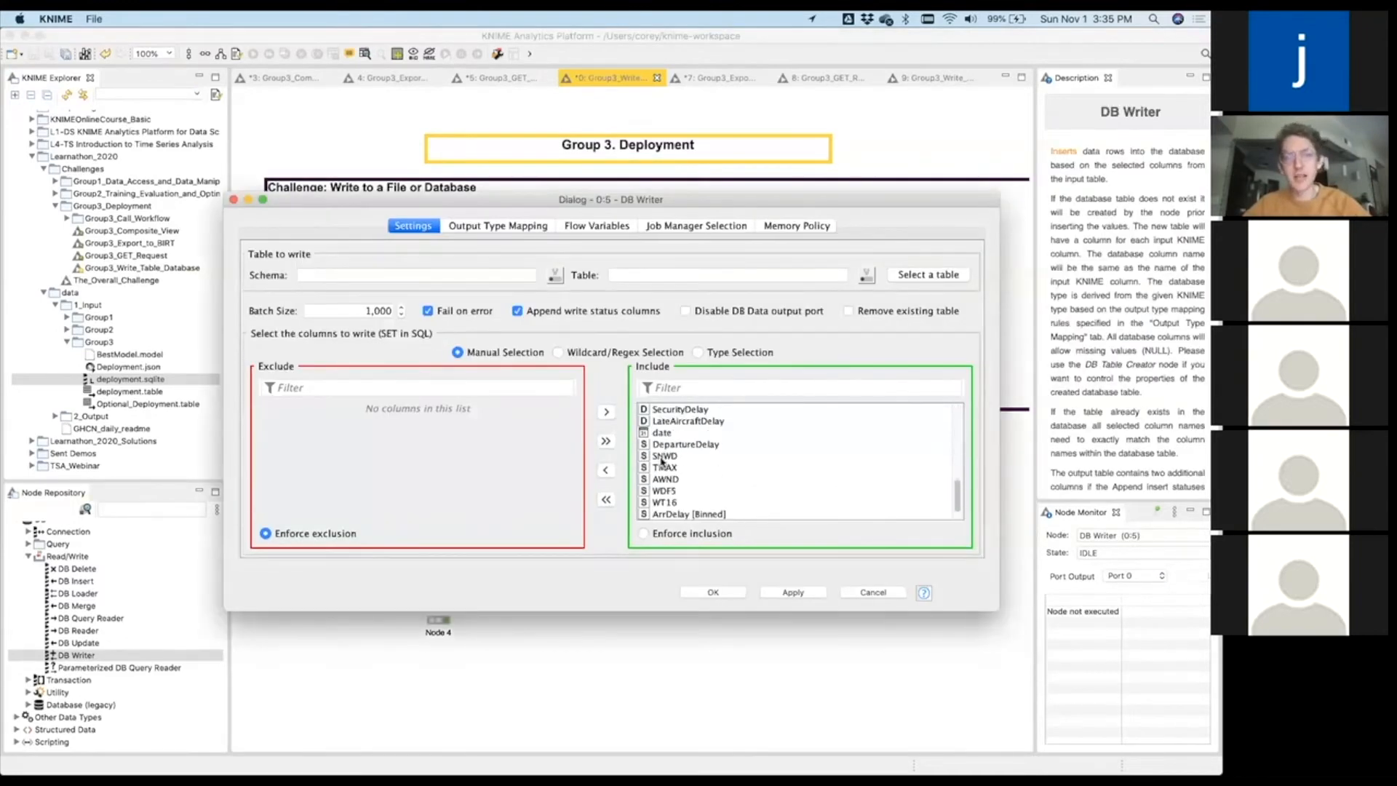
scroll(662, 460, down, 2)
scroll(662, 459, up, 10)
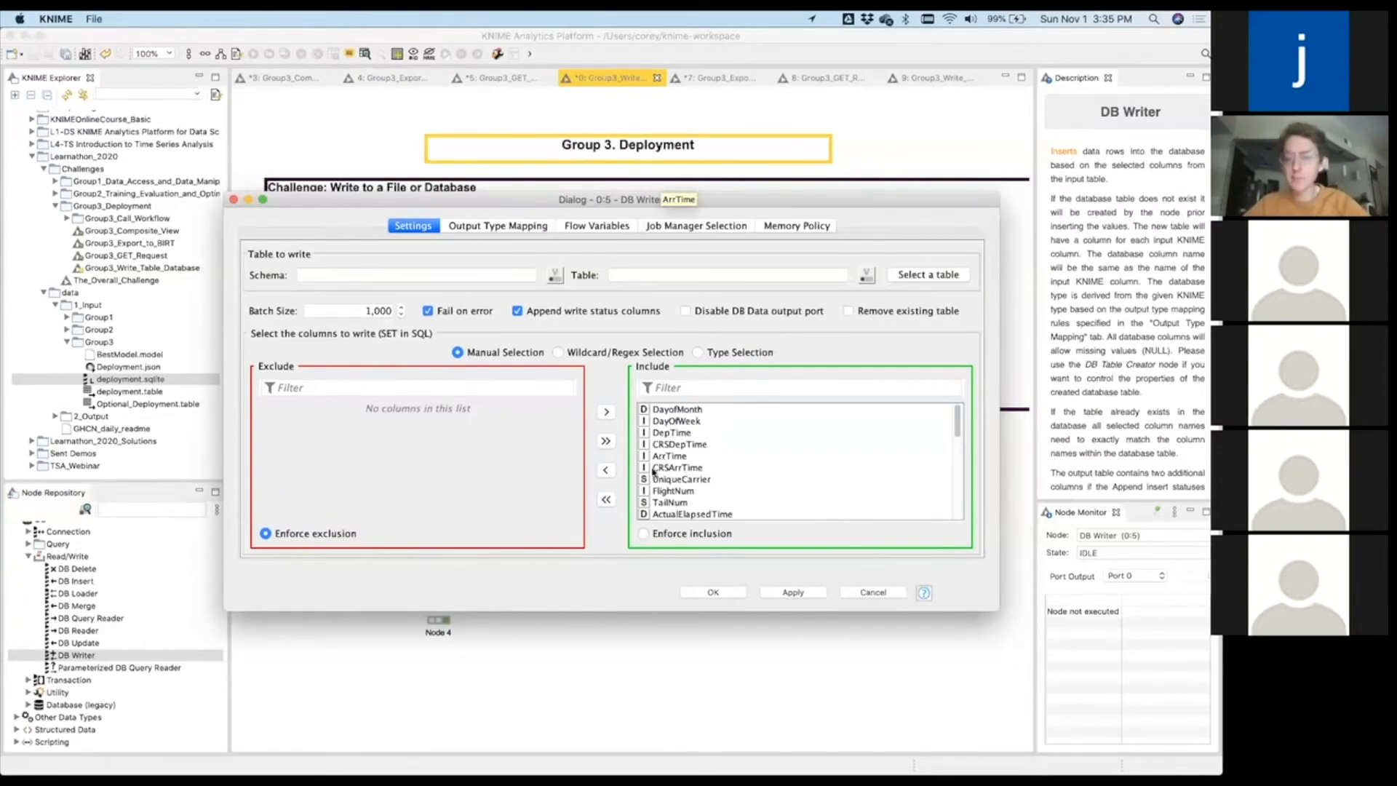
double_click(670, 467)
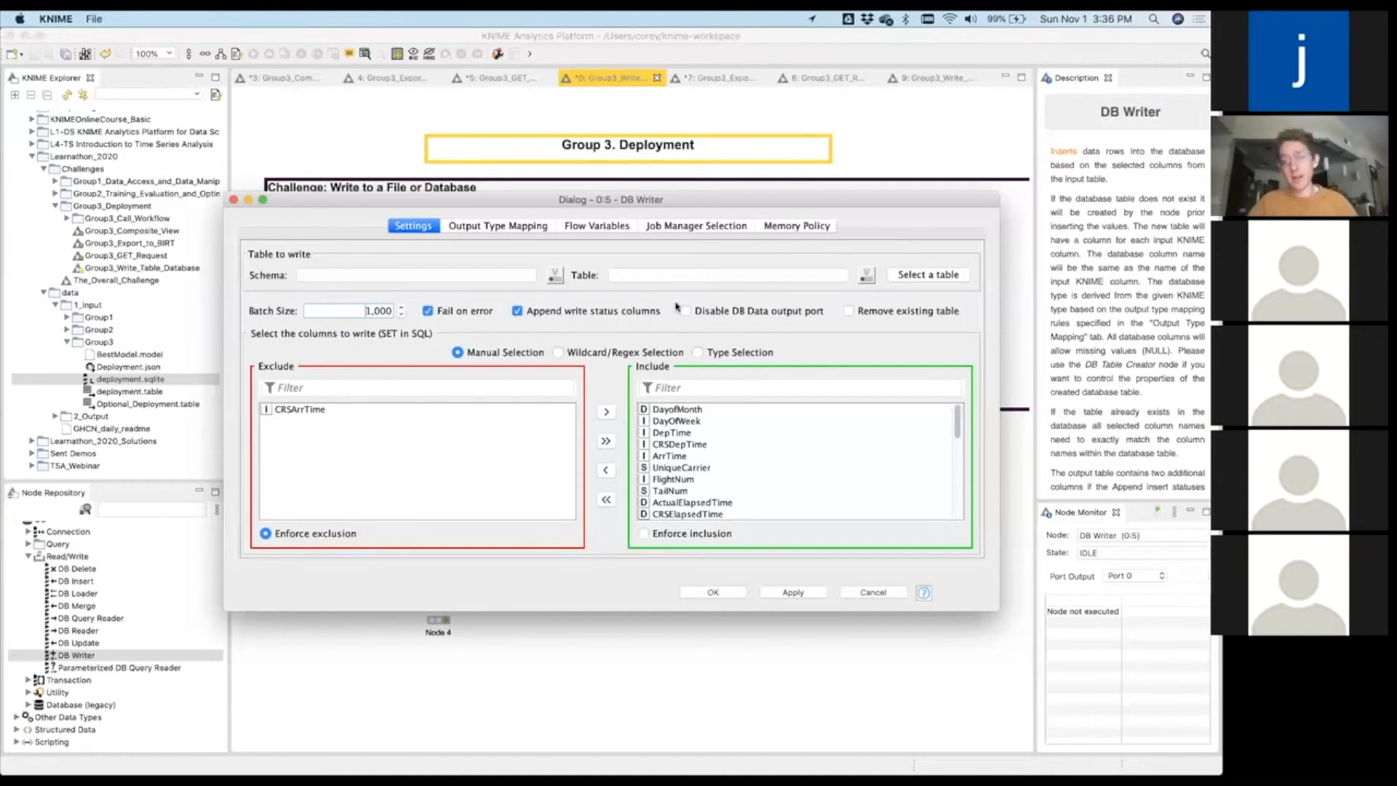
Browse the database's existing tables, set the DB Writer's target table to NewTable, and execute the node.
click(920, 277)
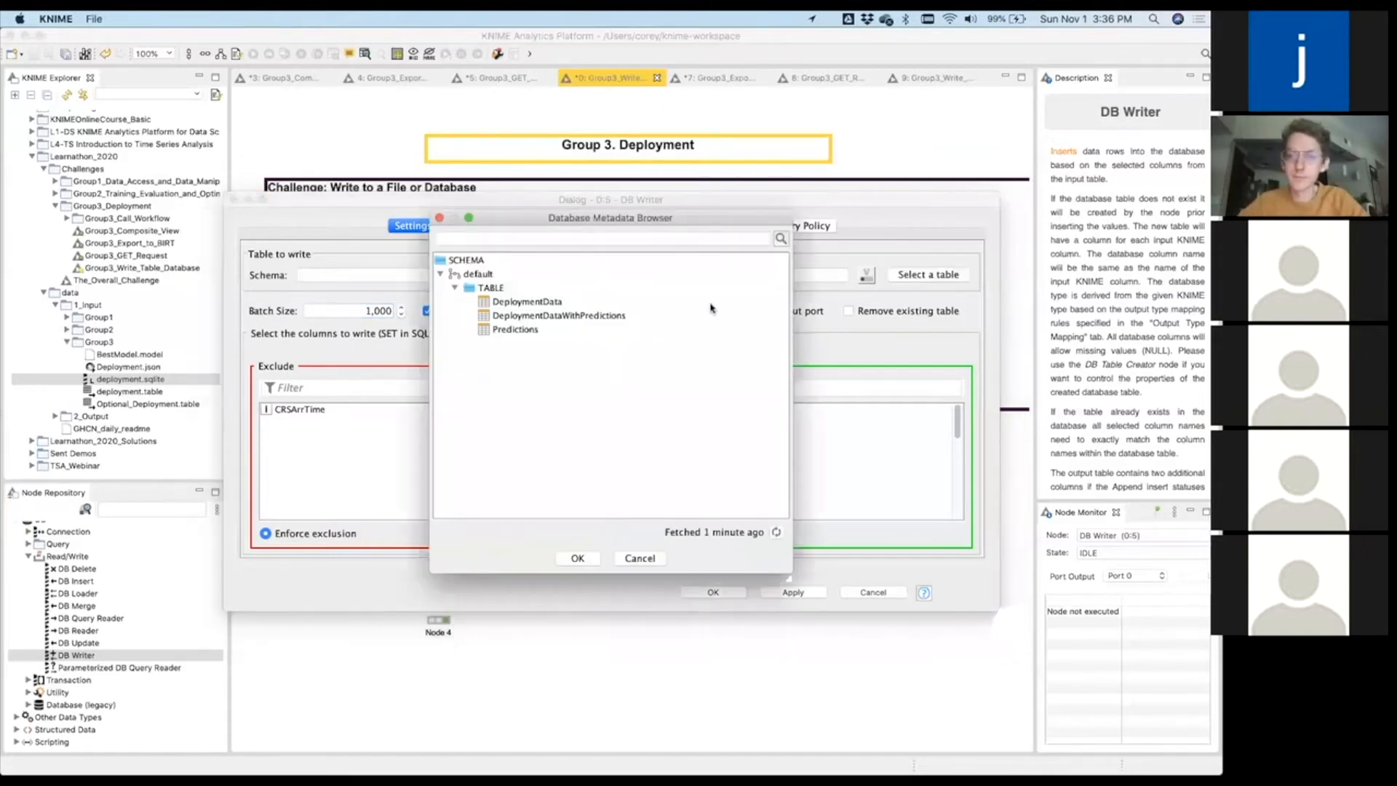
click(531, 300)
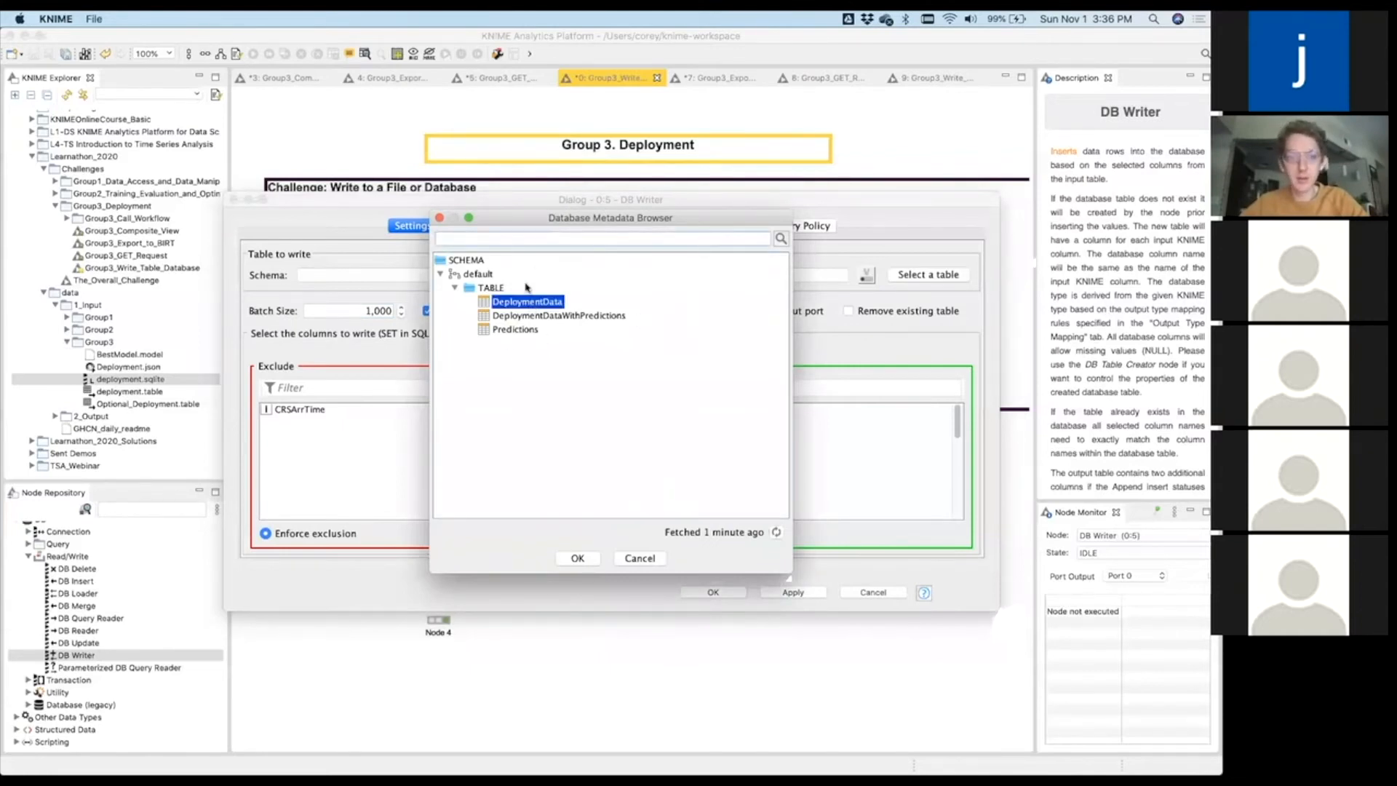
double_click(511, 301)
double_click(697, 269)
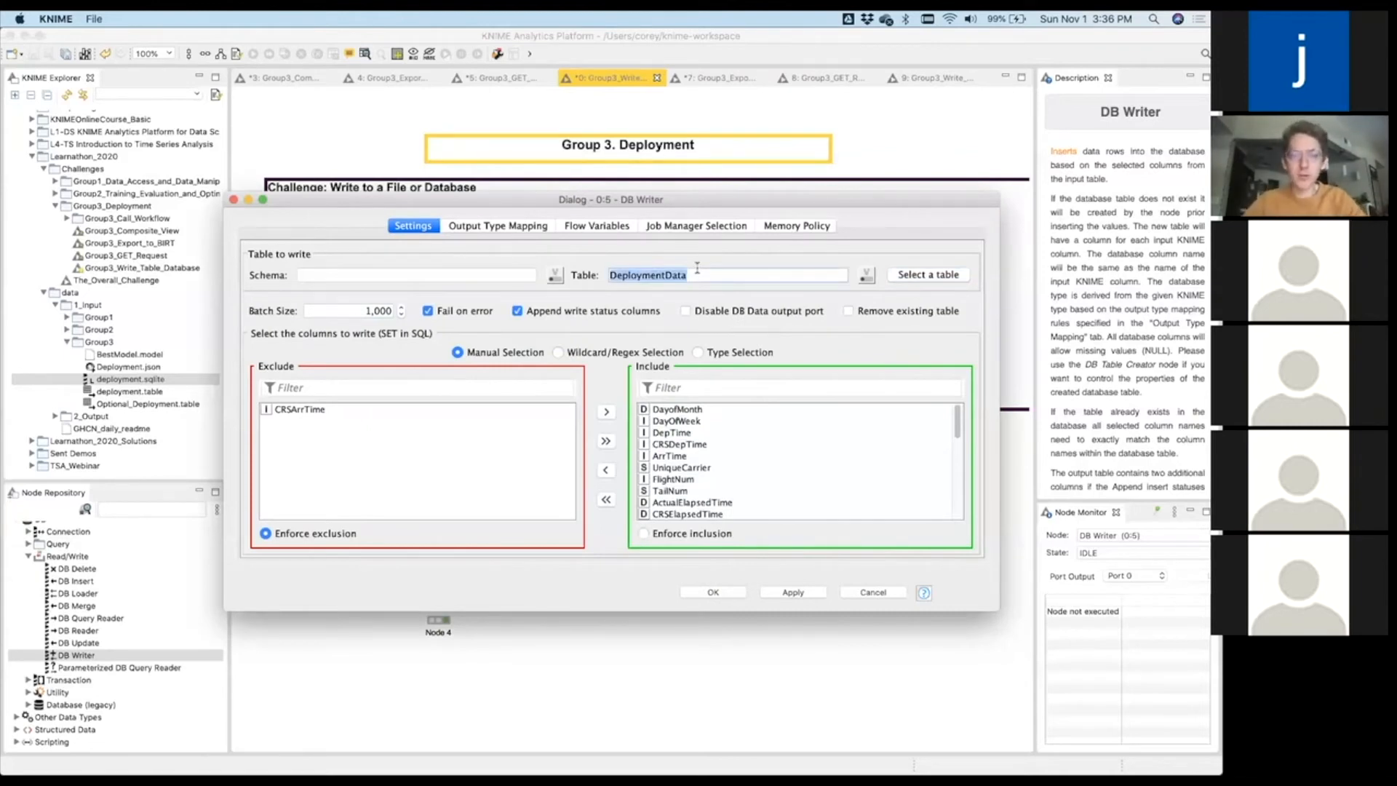
text(NewTable)
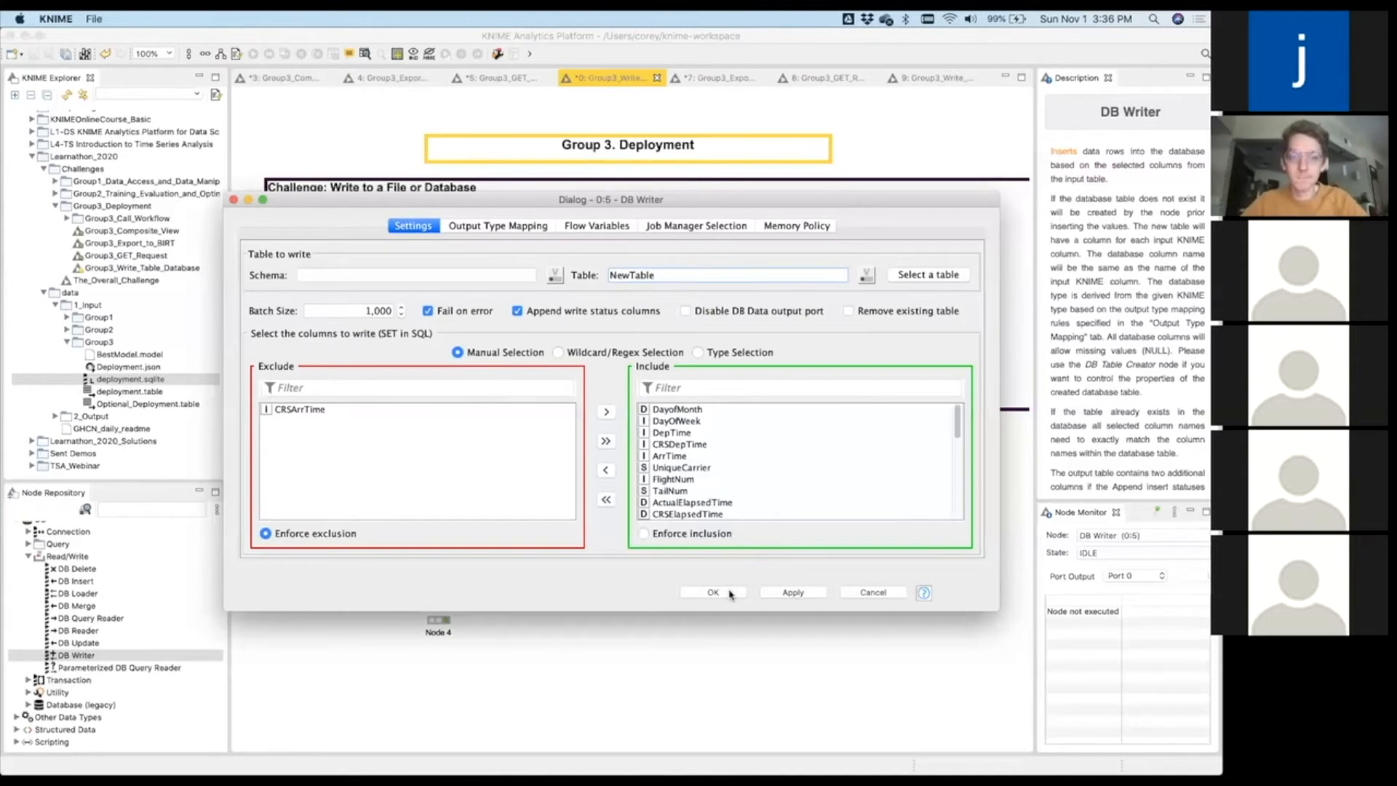
click(729, 594)
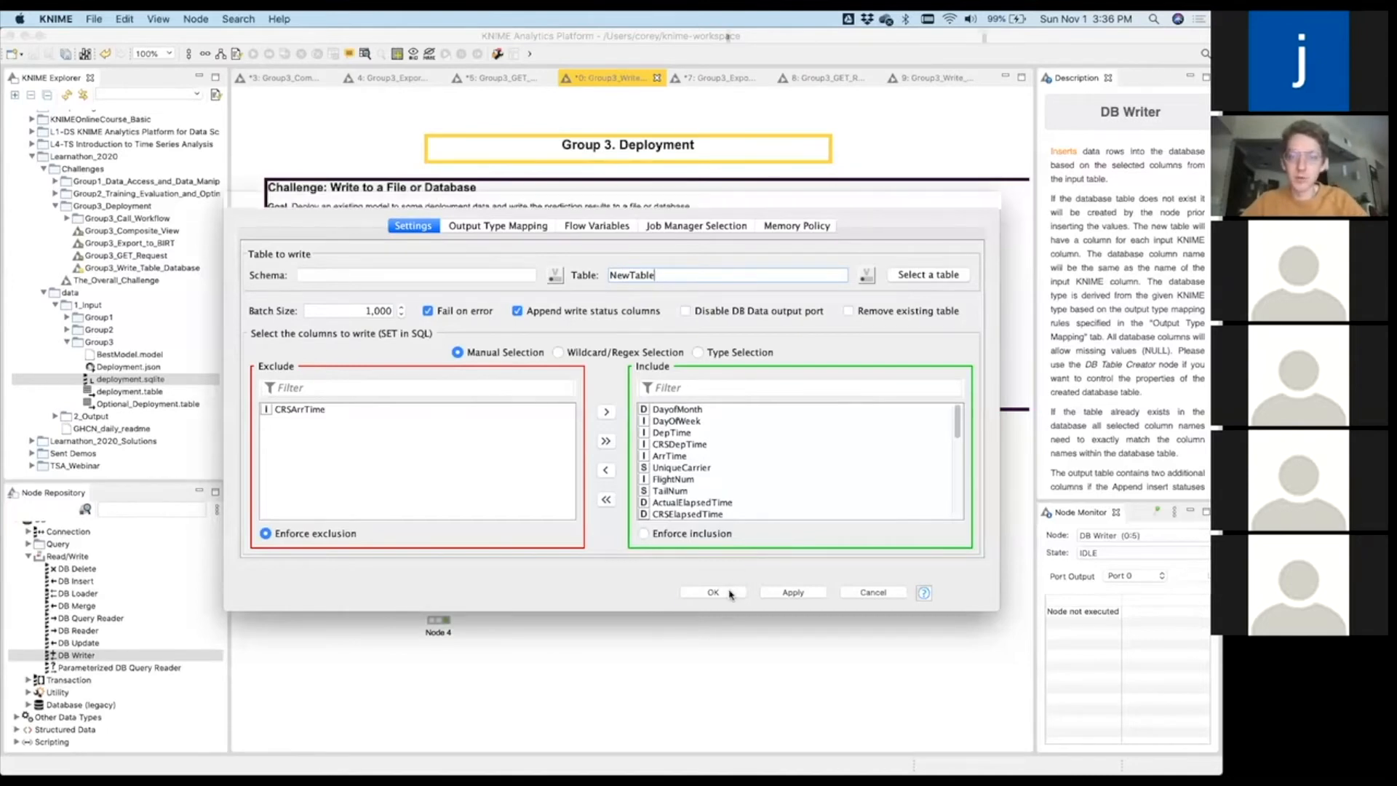
right_click(601, 540)
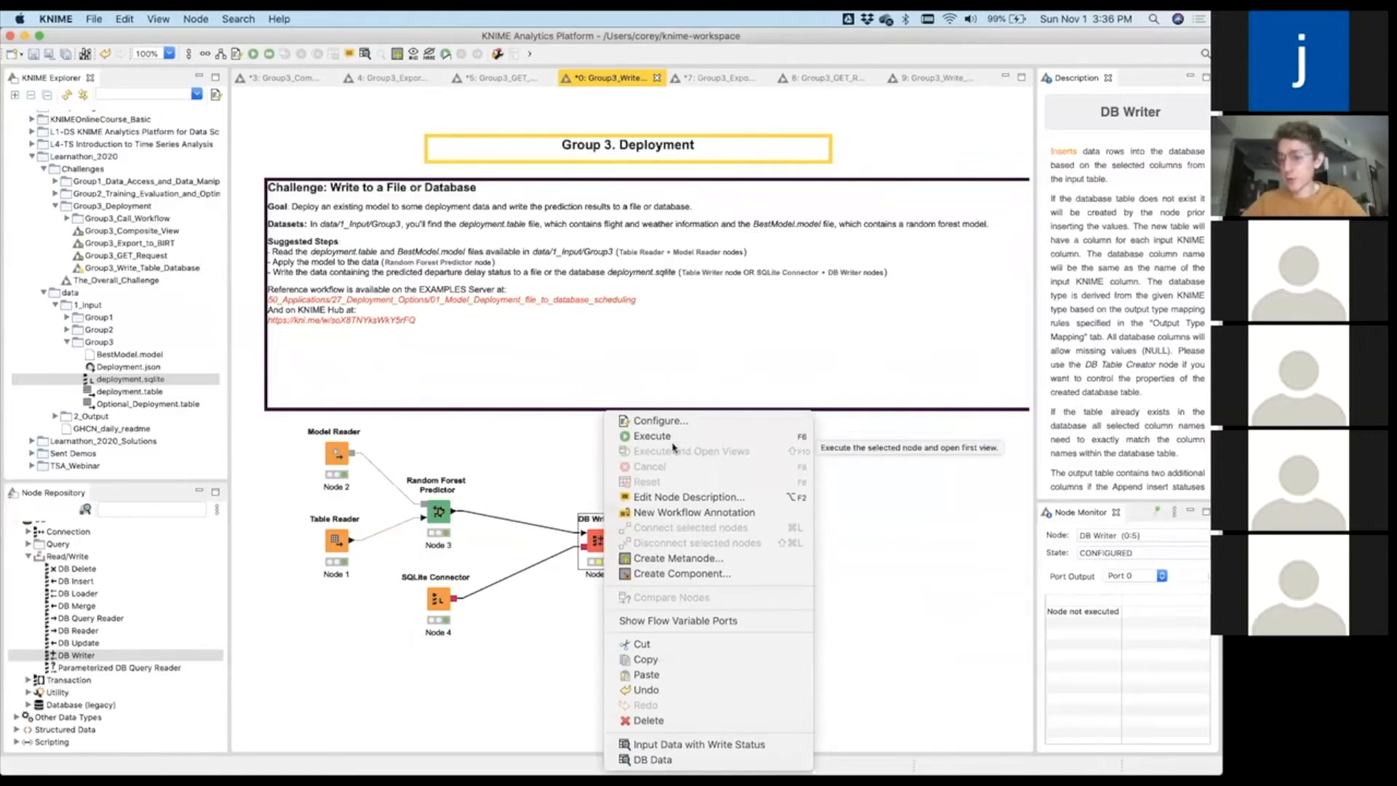
click(665, 436)
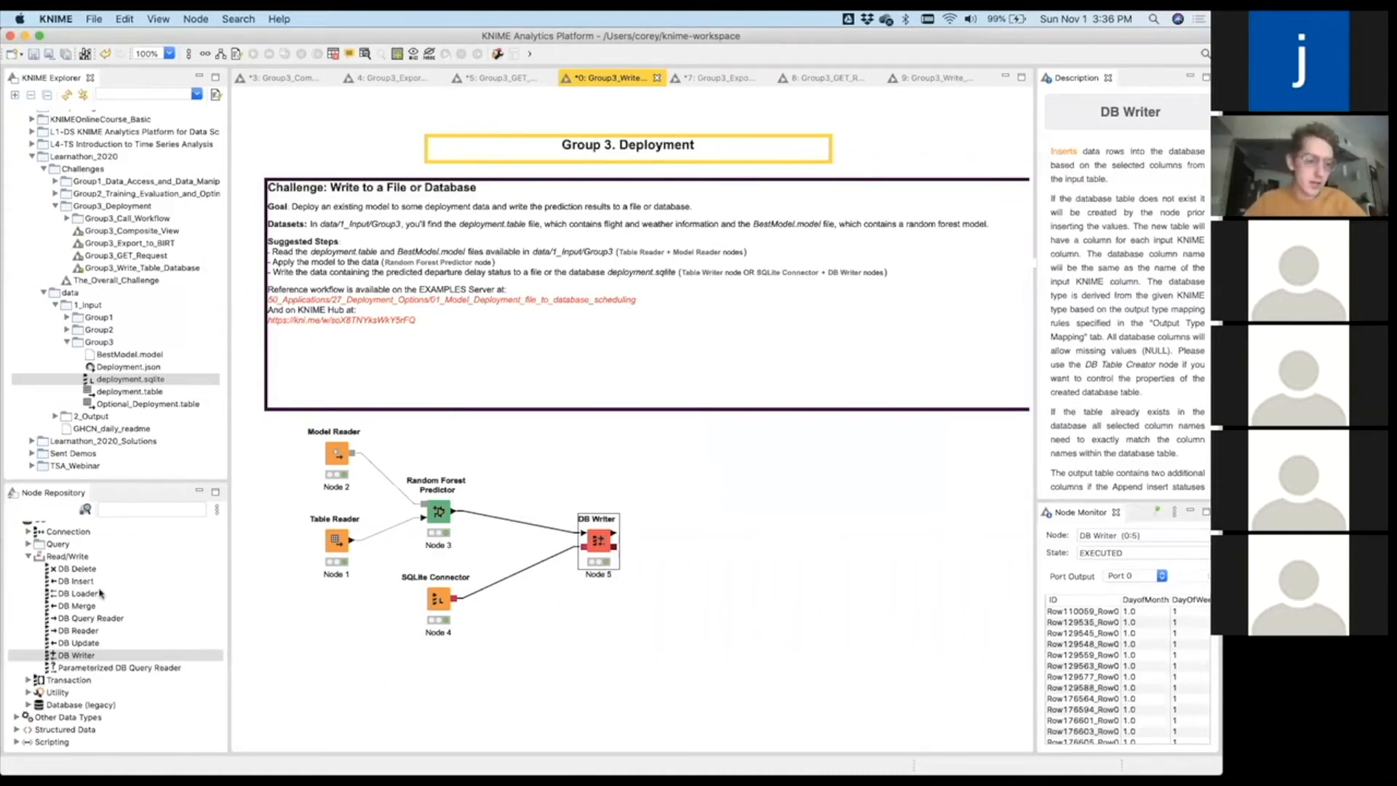
Add a DB Reader node below the DB Writer and remove it again.
drag(86, 631, 569, 642)
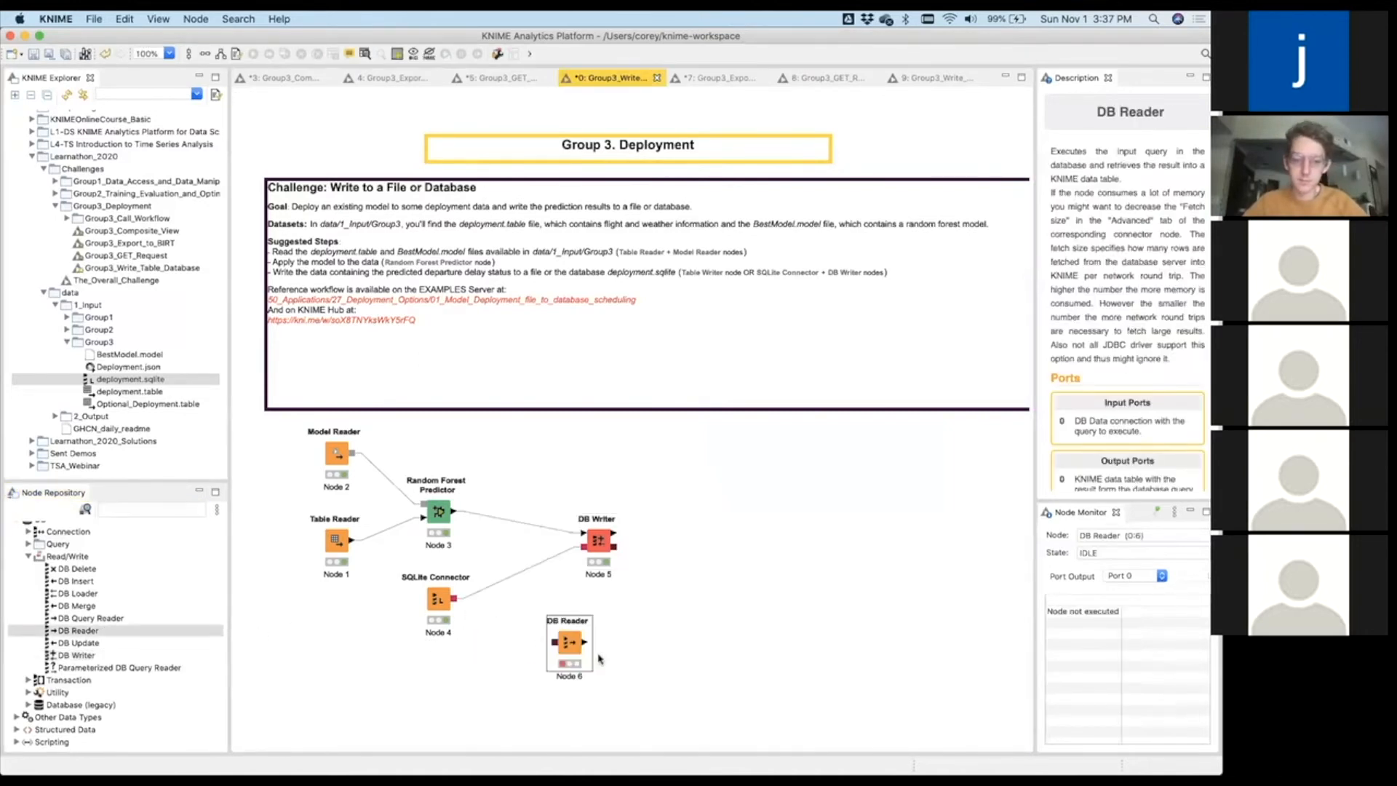
key(Delete)
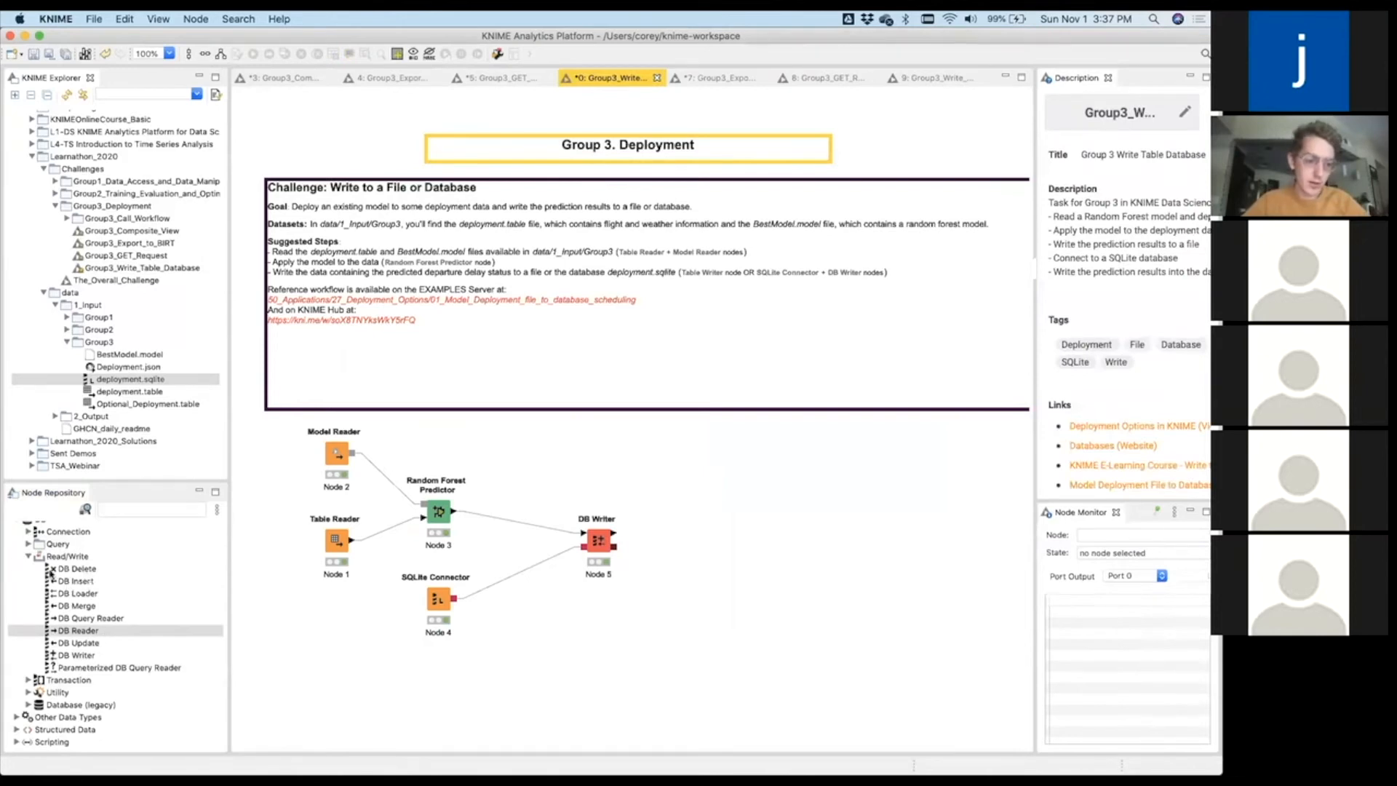
Add a DB Table Selector node below the DB Writer and connect the SQLite Connector's output to it.
scroll(51, 574, up, 1)
click(28, 566)
click(28, 554)
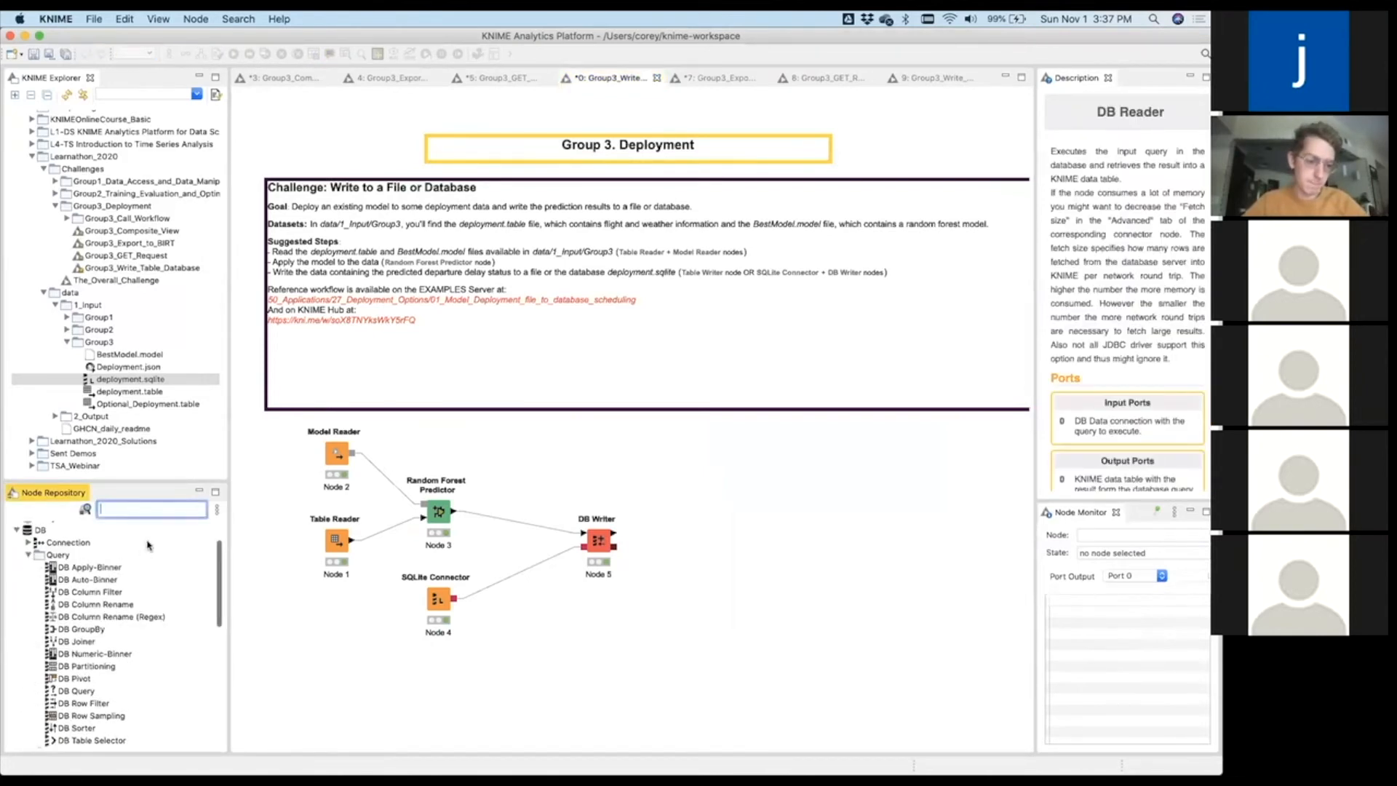
drag(102, 745, 515, 633)
drag(454, 599, 555, 631)
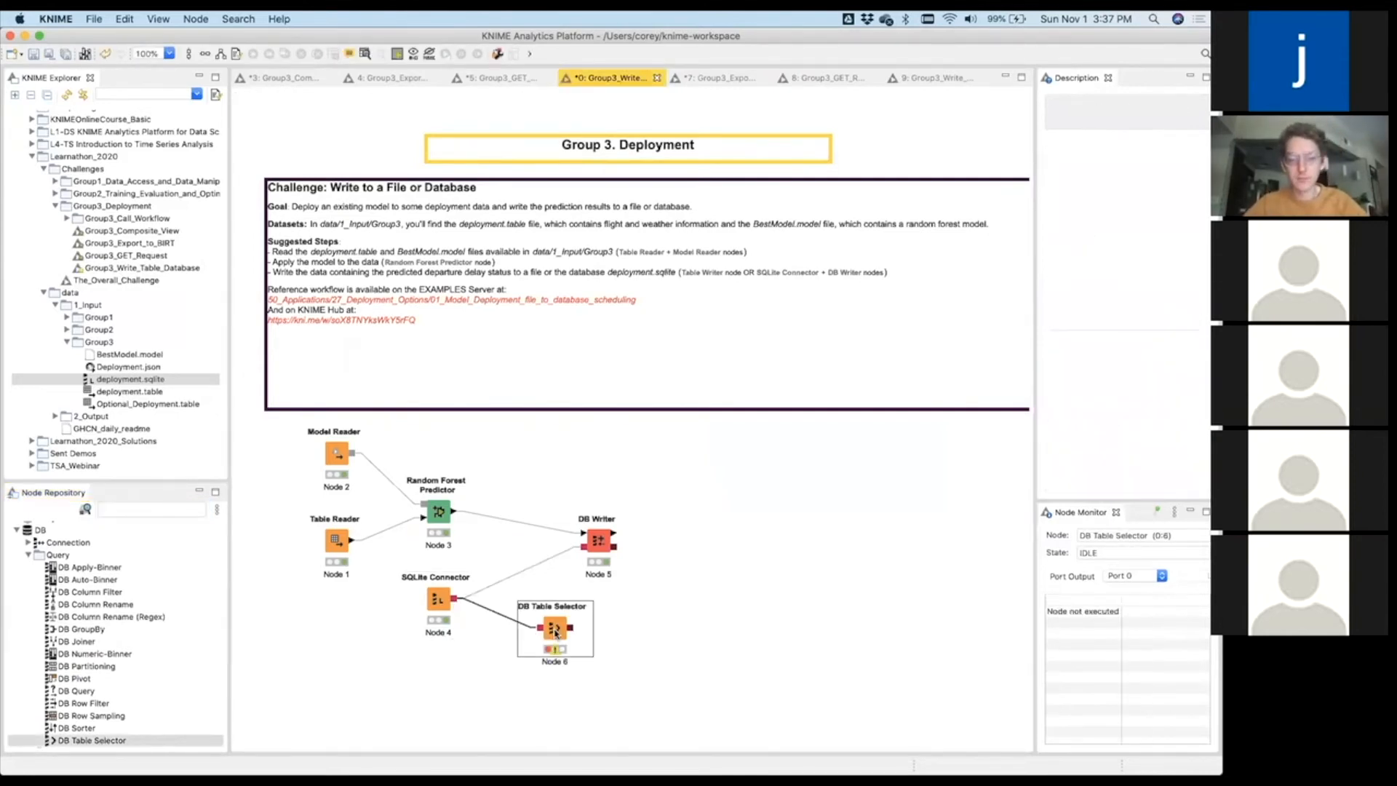
Refresh the database metadata, choose NewTable as the DB Table Selector's table, and execute the node.
double_click(555, 630)
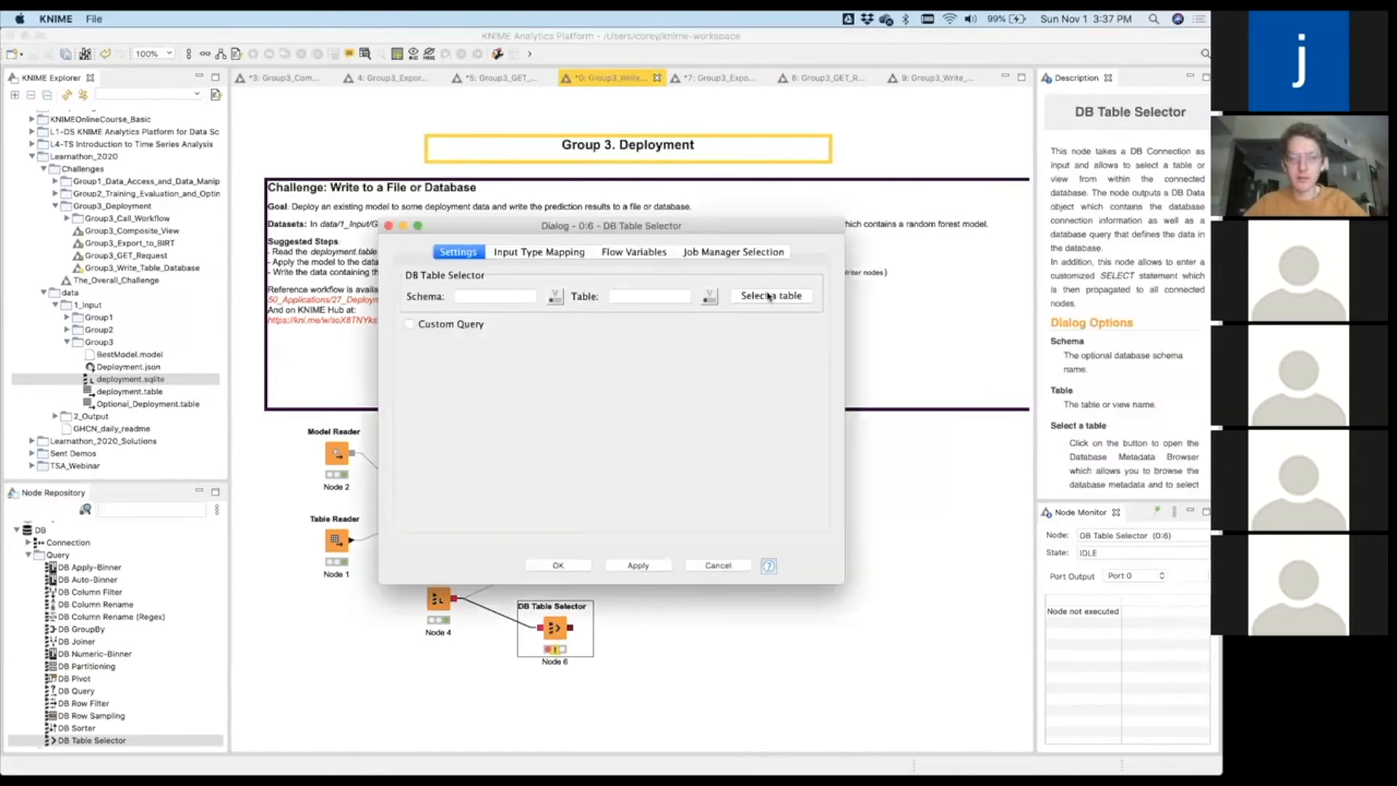
click(767, 292)
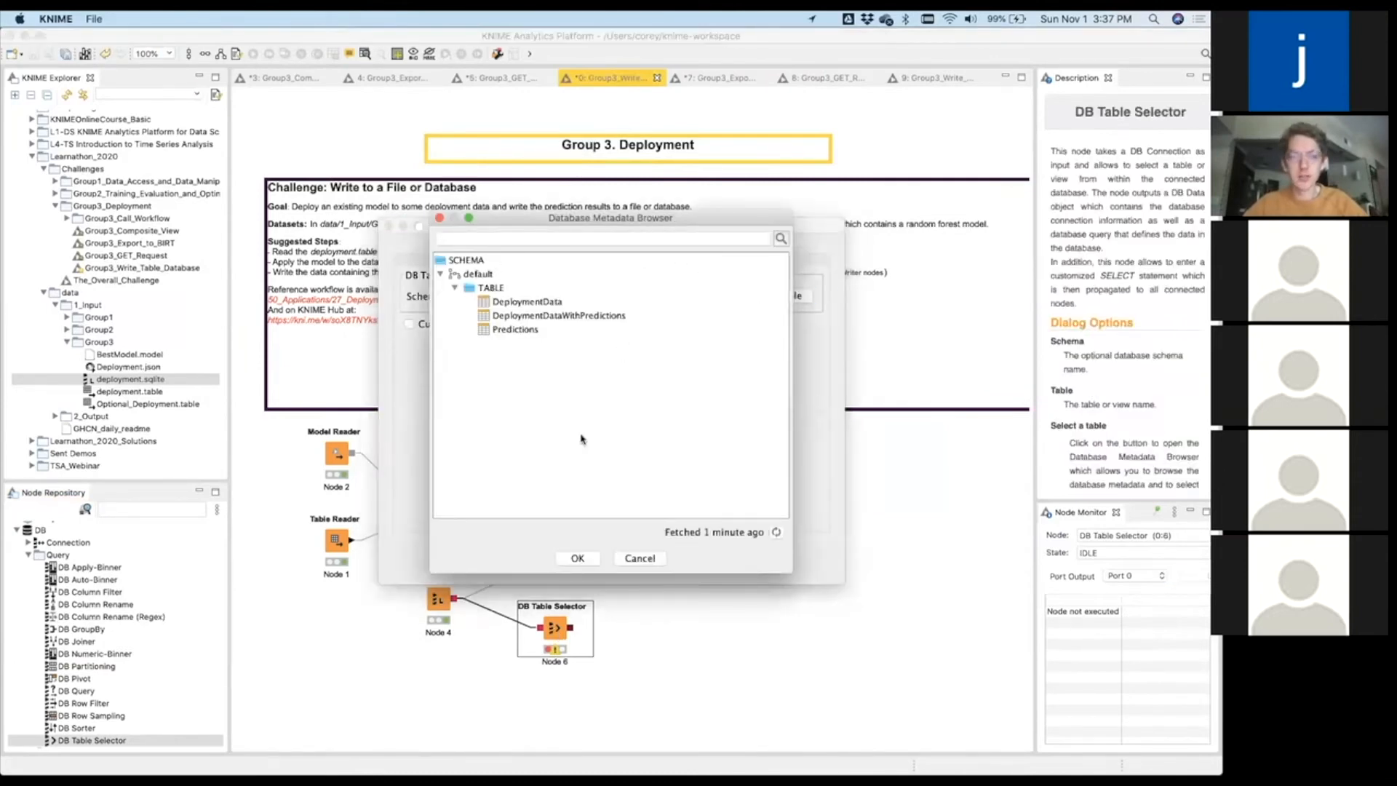
click(776, 533)
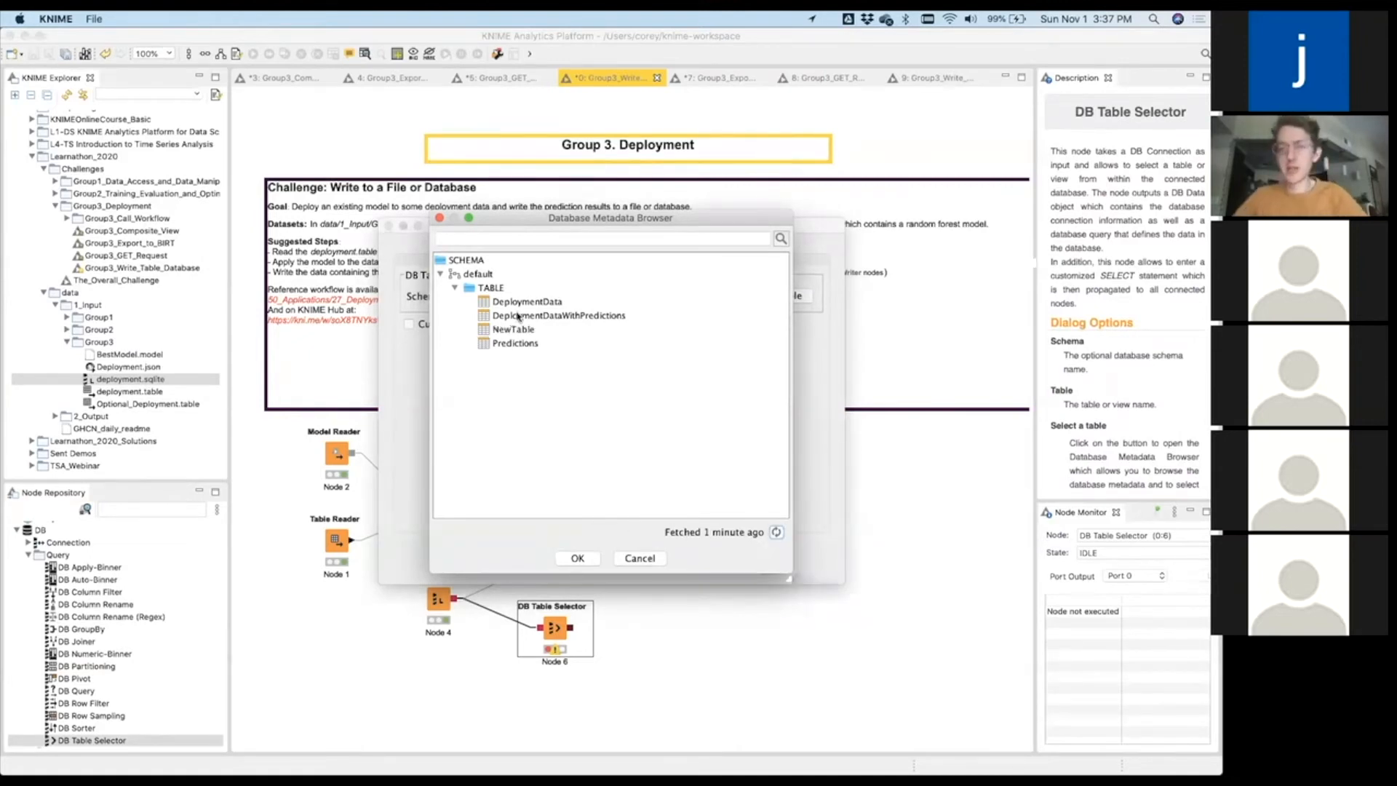
click(506, 334)
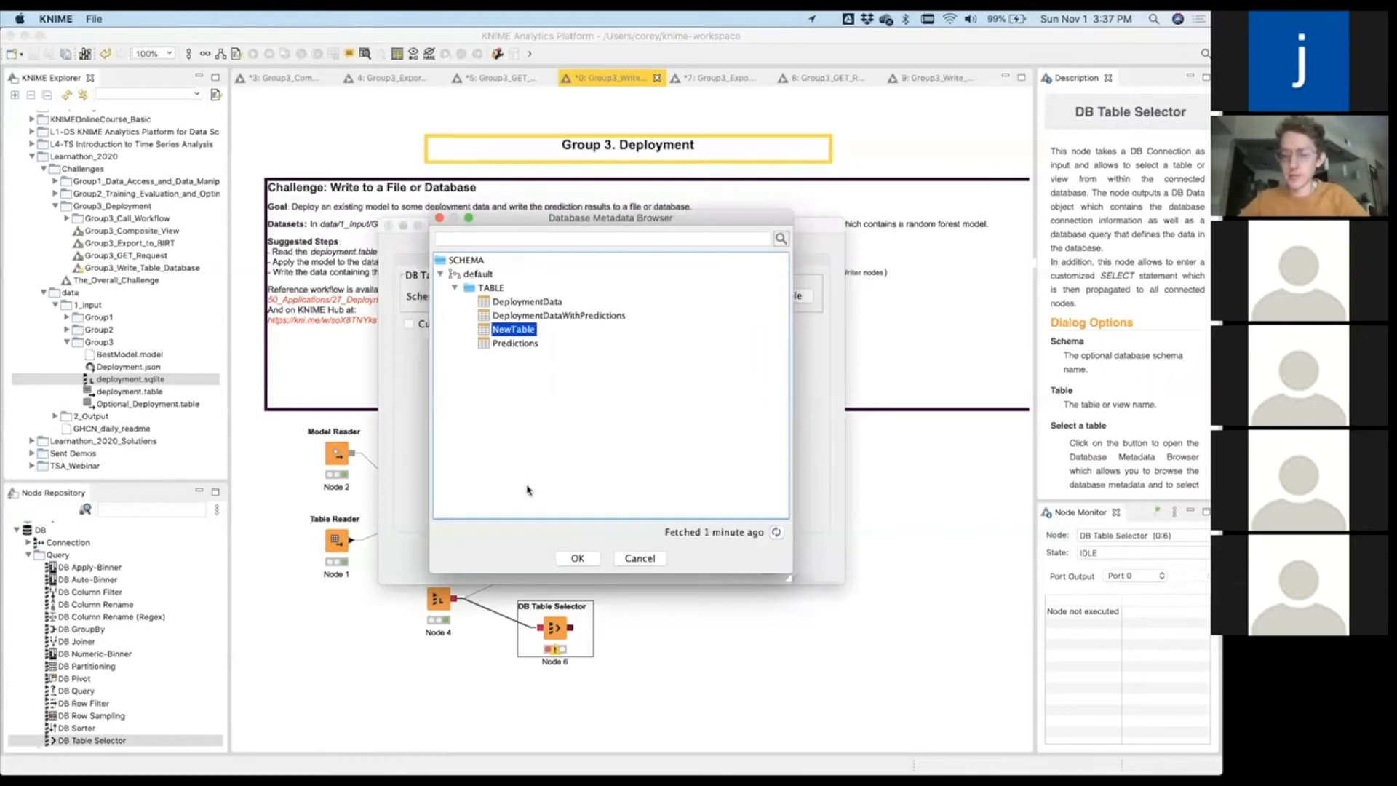
click(580, 556)
click(560, 566)
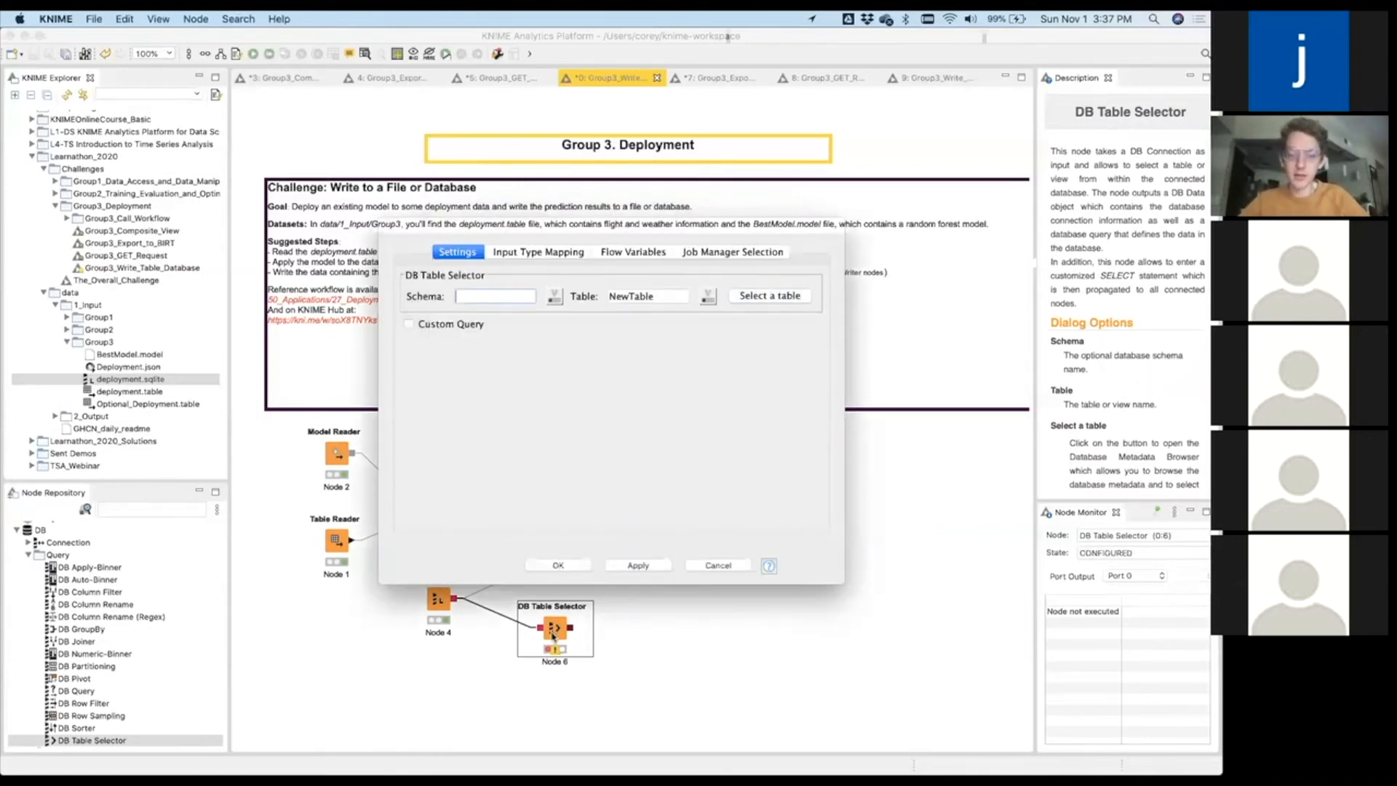
right_click(615, 448)
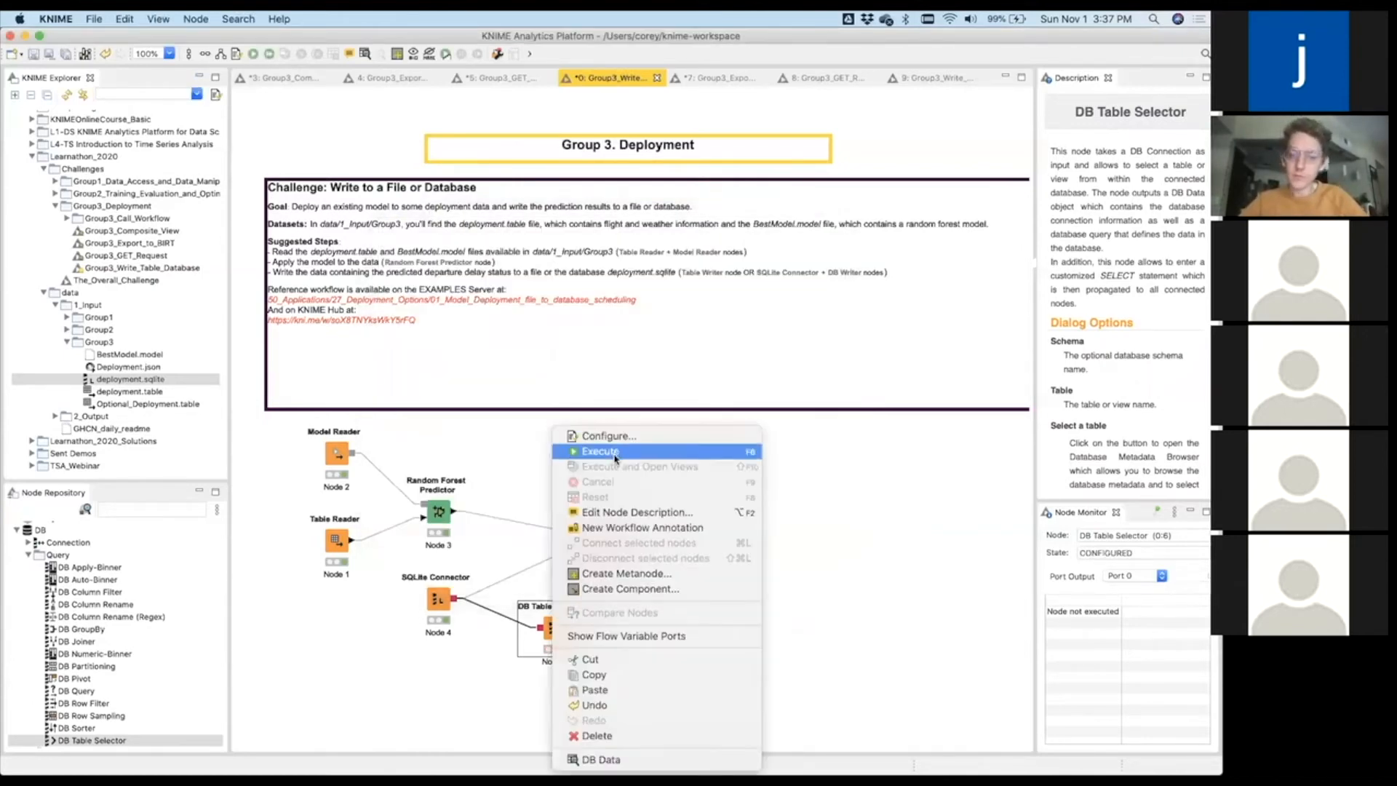
click(615, 453)
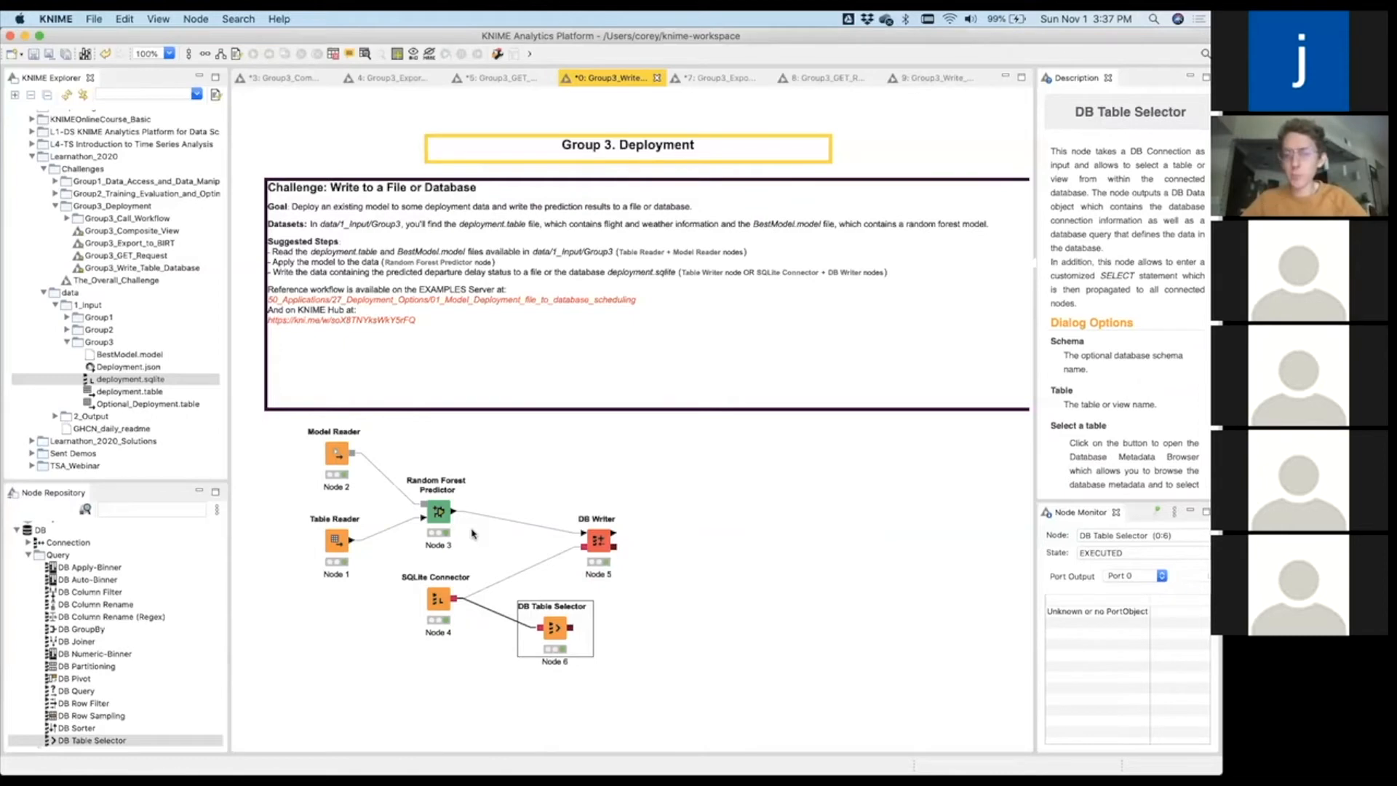
Compare the output port information of the Random Forest Predictor with that of the DB Table Selector.
click(337, 541)
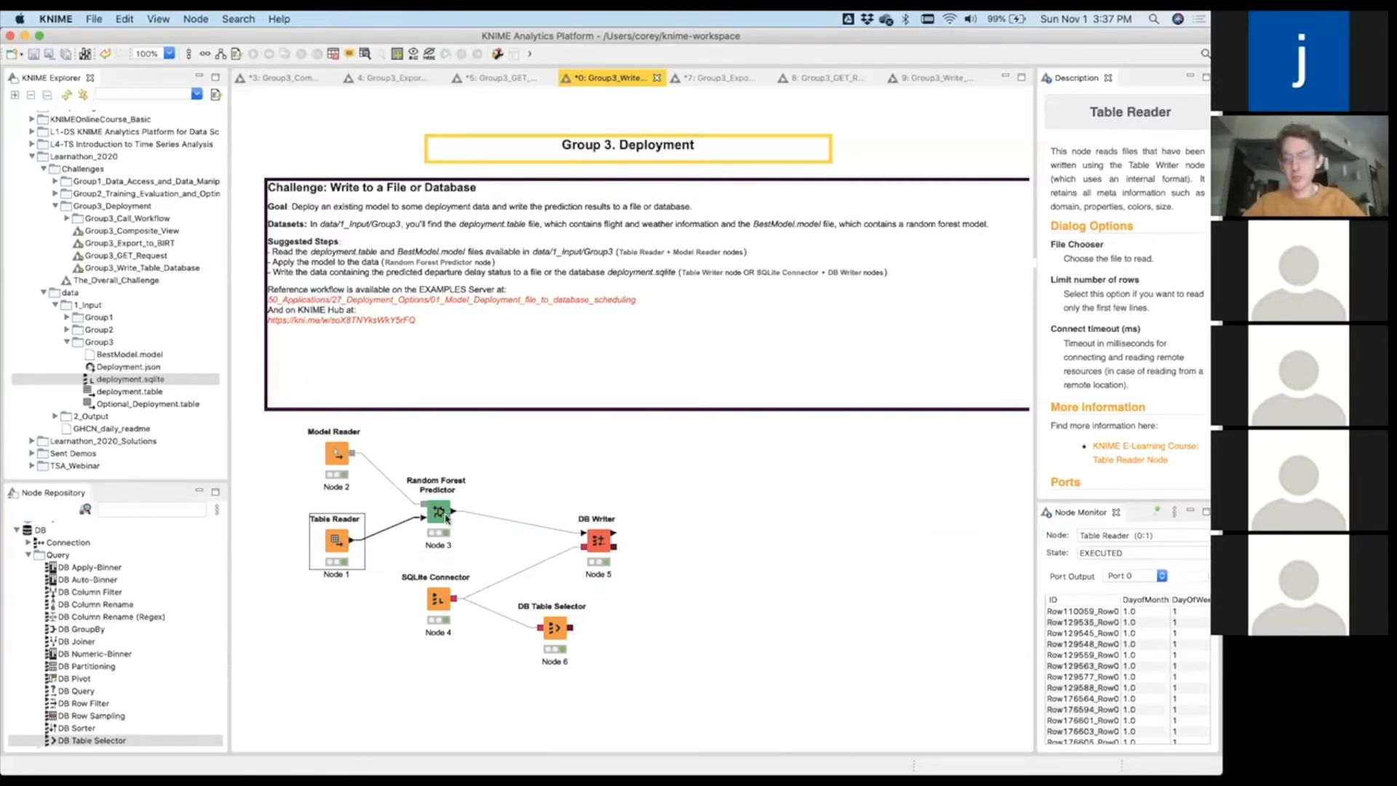
mouse_move(456, 515)
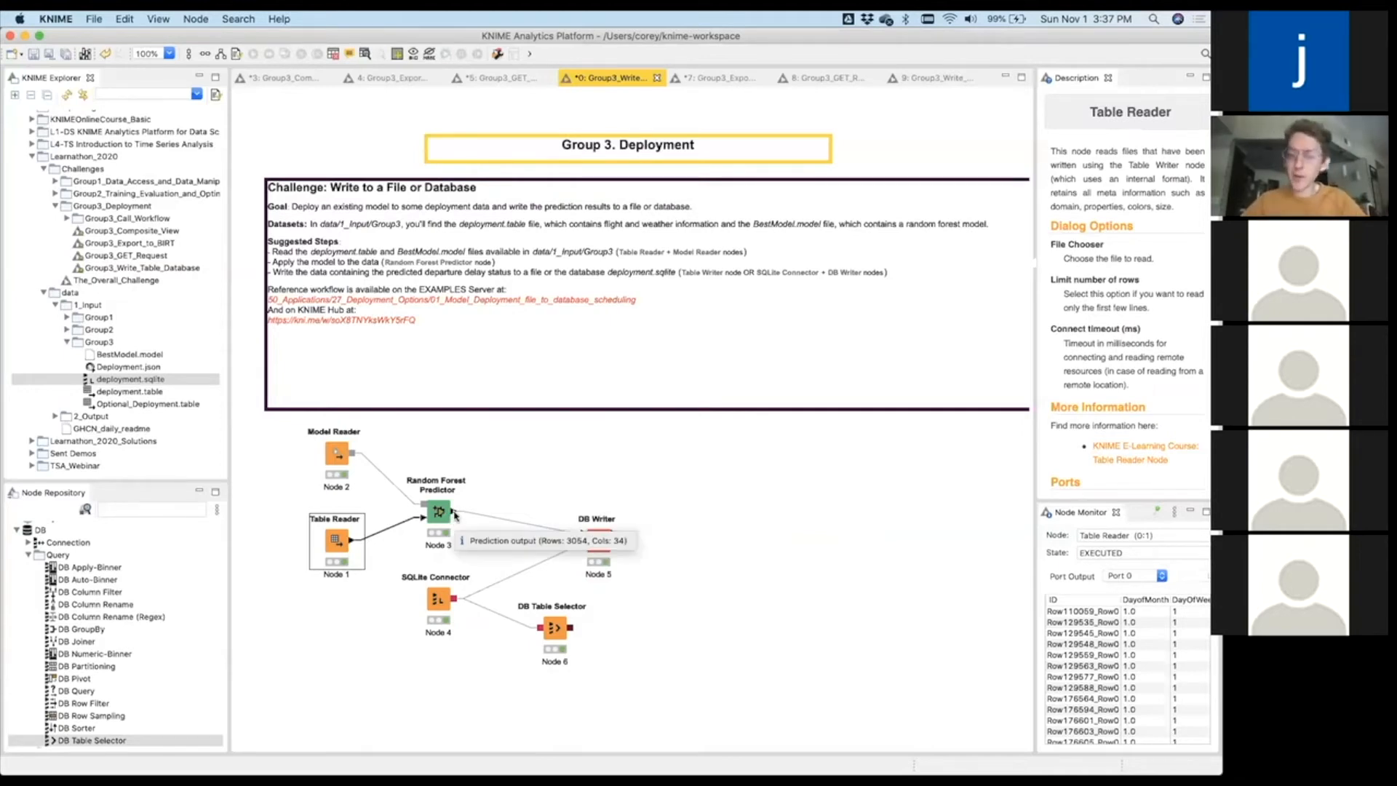
click(421, 600)
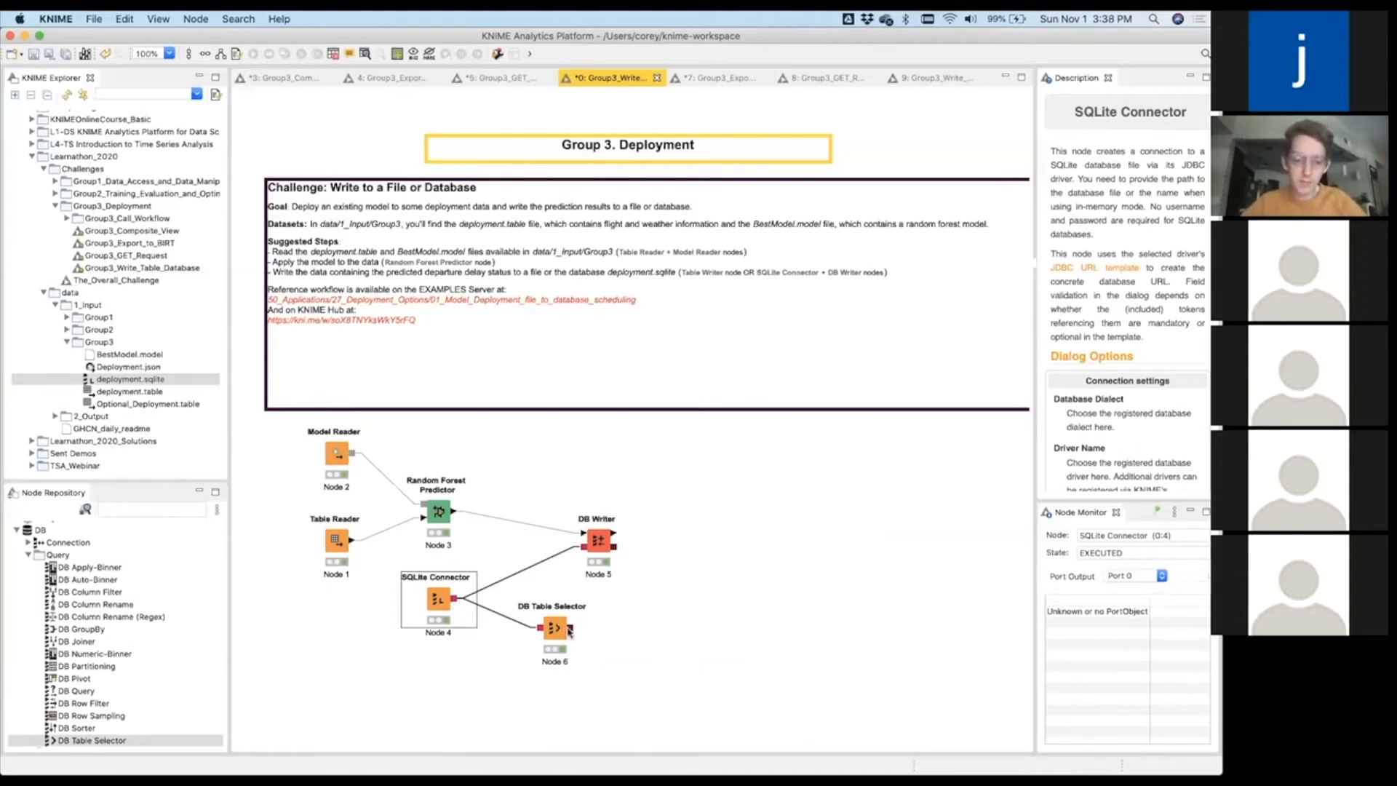
mouse_move(572, 631)
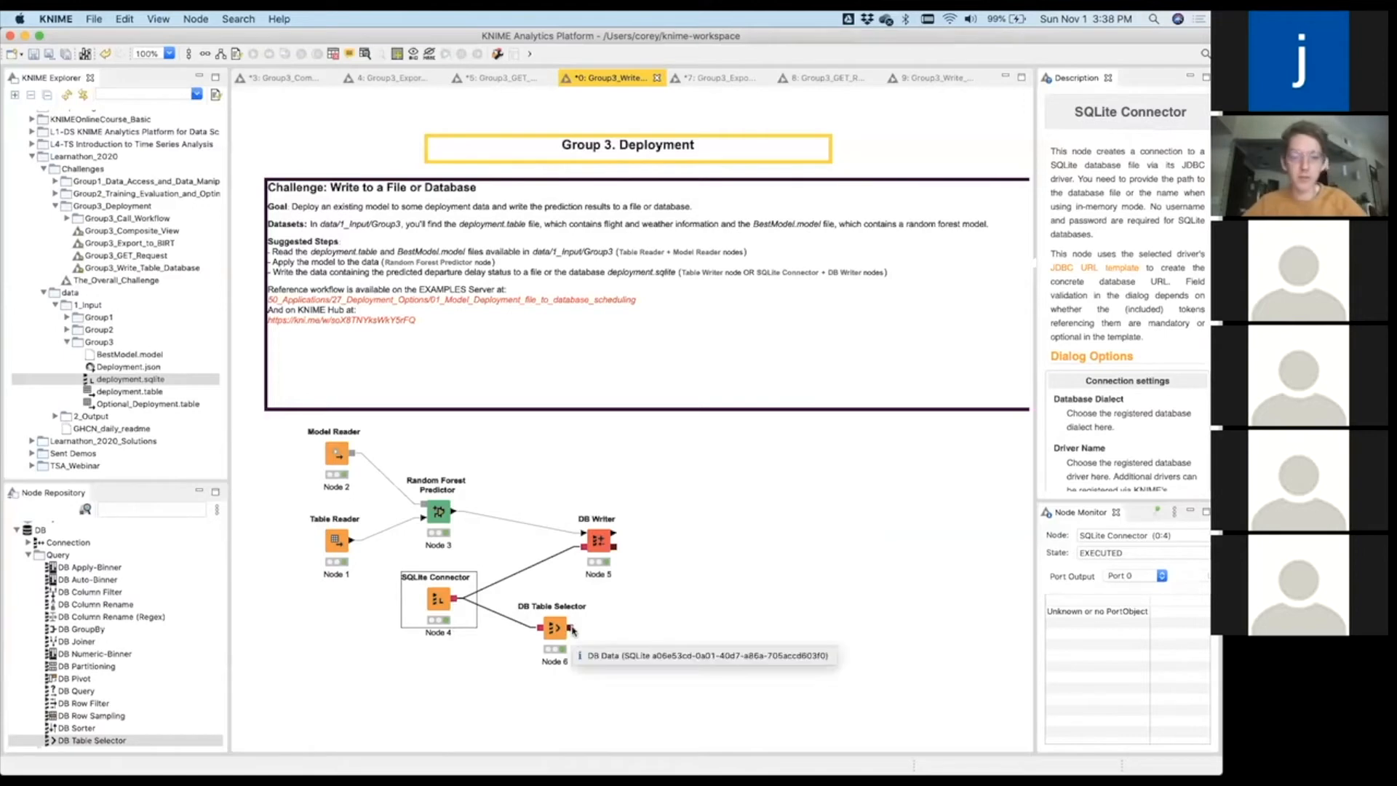
click(632, 625)
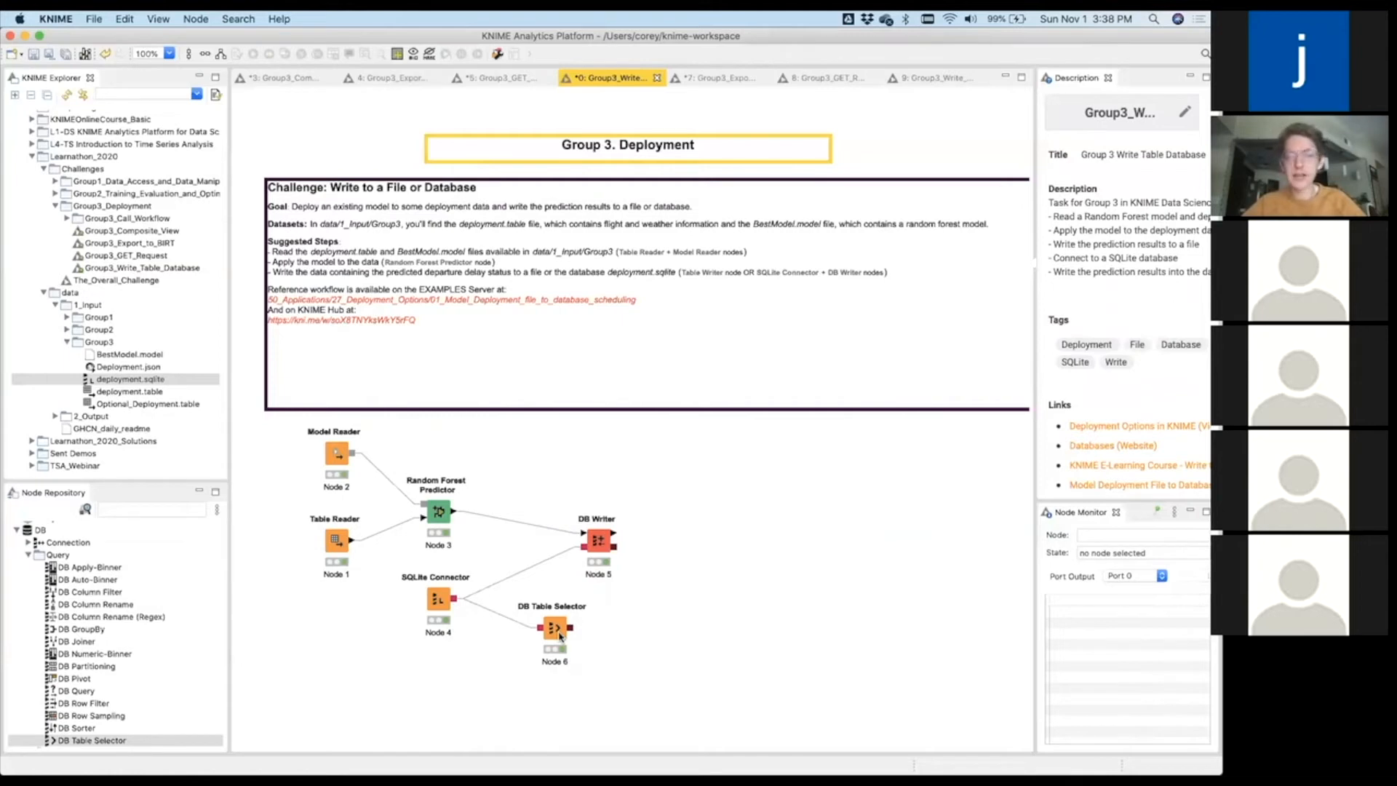
Add a DB Row Filter after the DB Table Selector, view its condition settings, cancel them, and remove the node again.
click(559, 636)
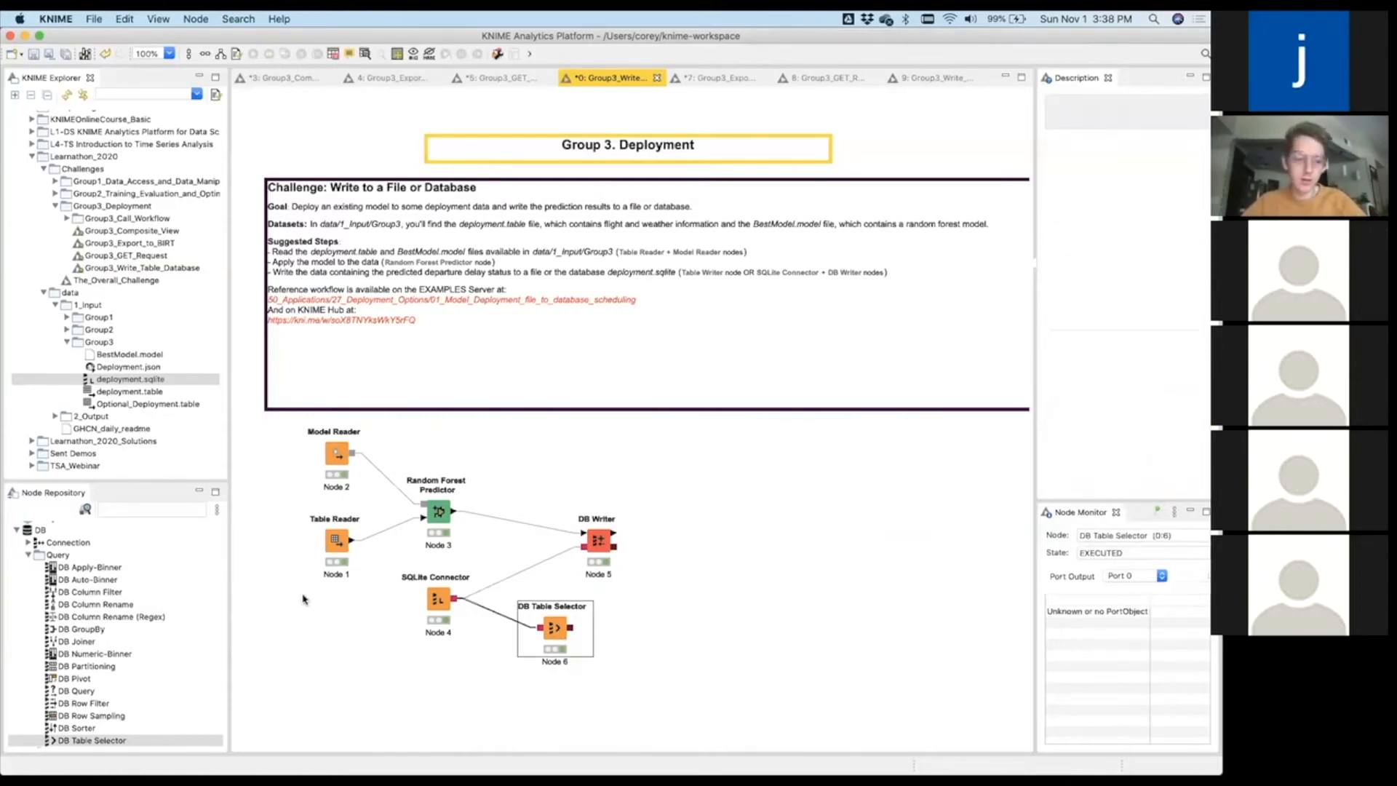
click(148, 509)
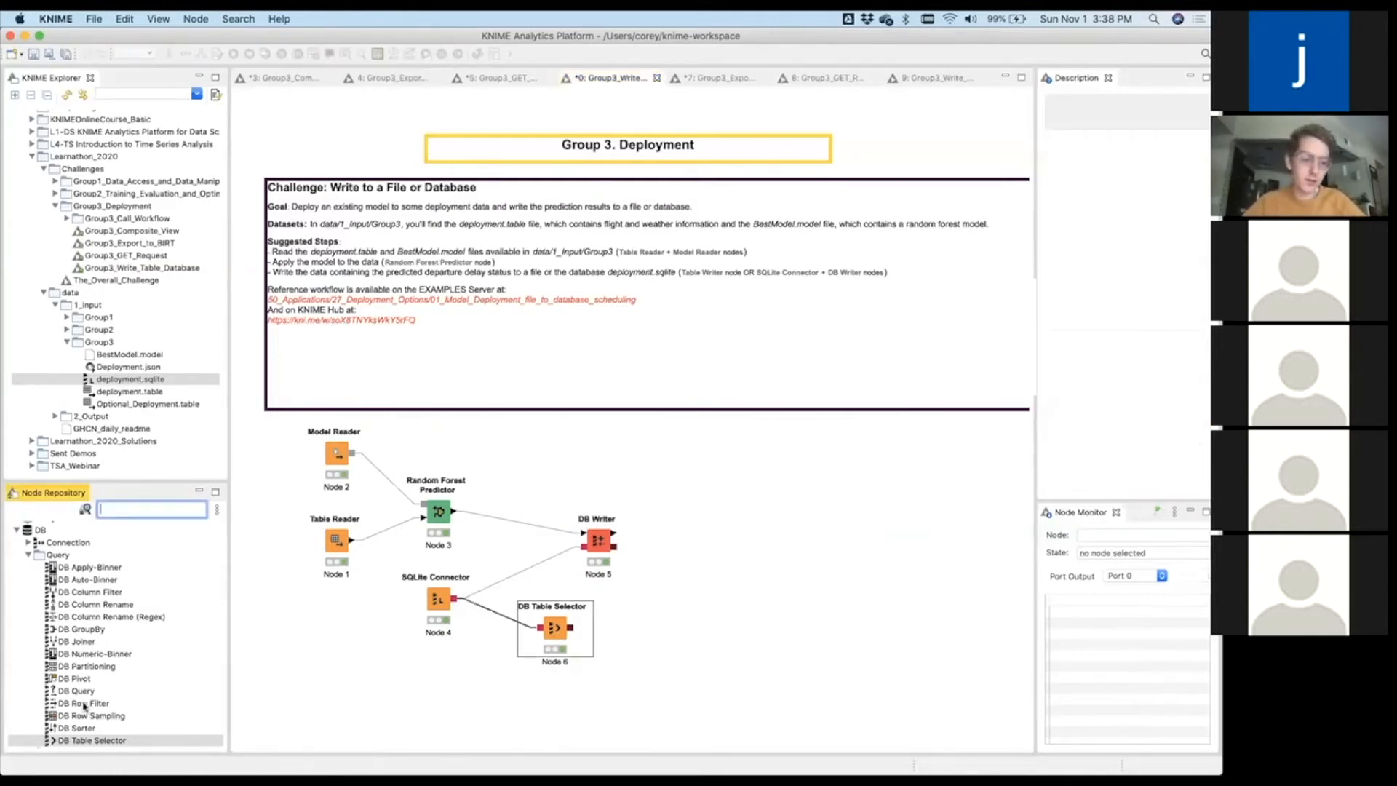
double_click(83, 704)
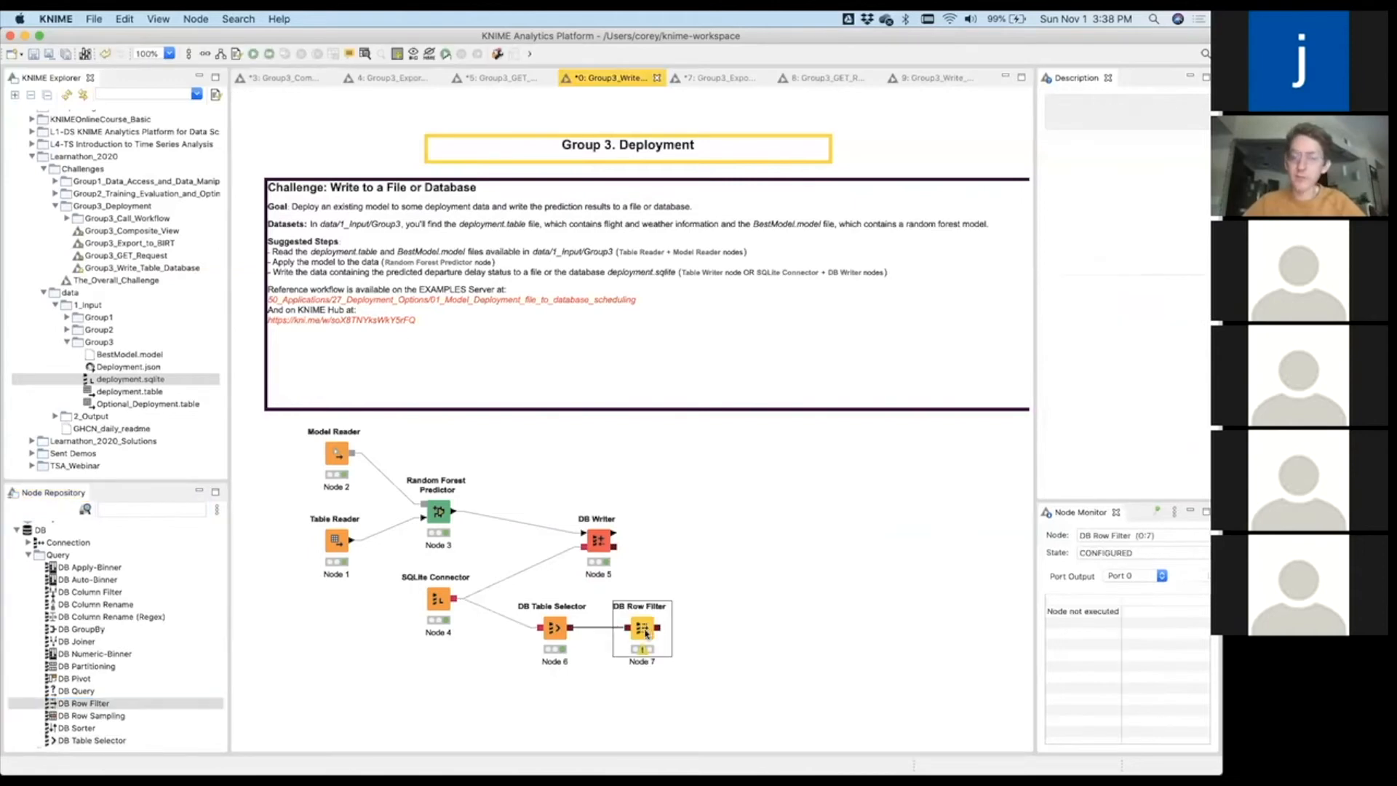
double_click(643, 630)
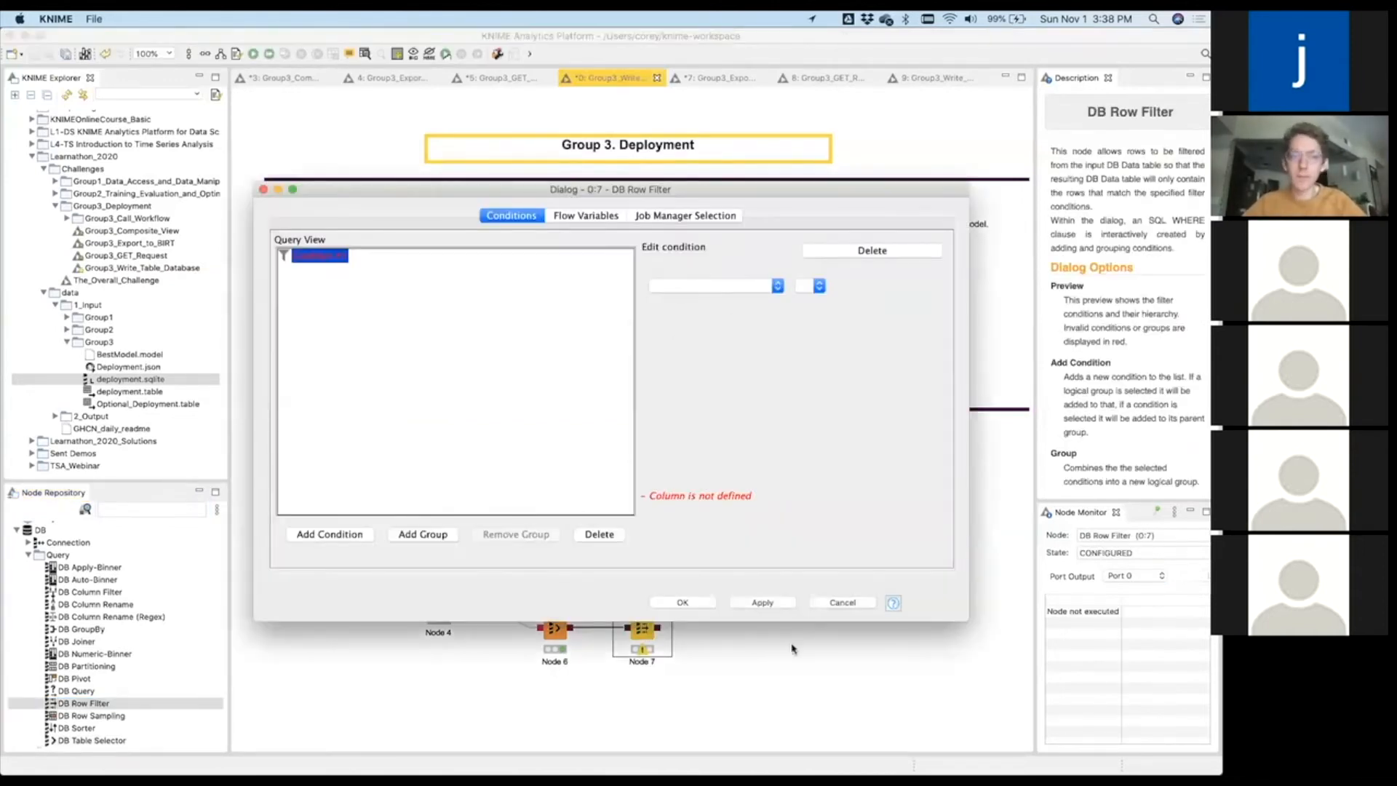
click(842, 603)
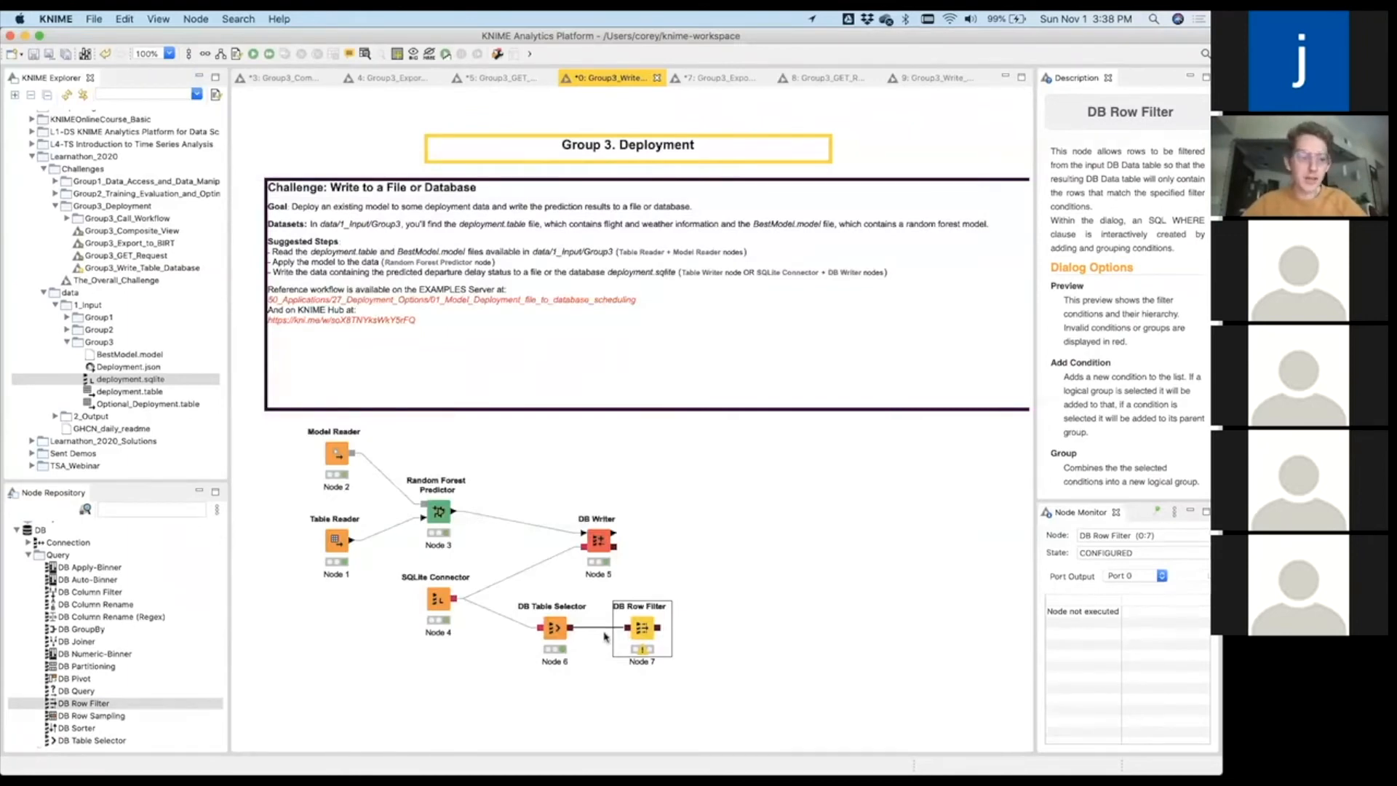
key(Delete)
Add a DB GroupBy node after the DB Table Selector, view the DB Joiner's description, and remove the DB GroupBy again.
click(555, 626)
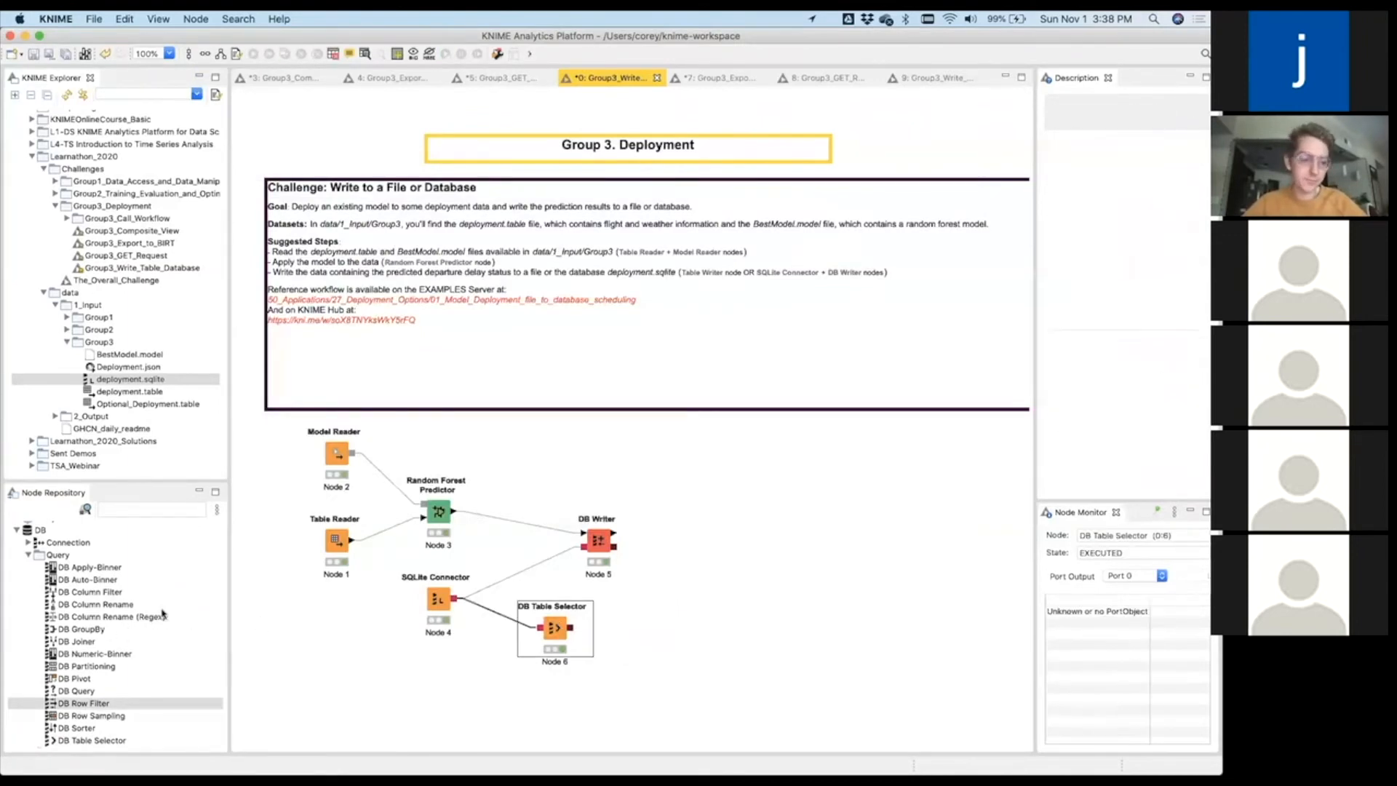
double_click(142, 630)
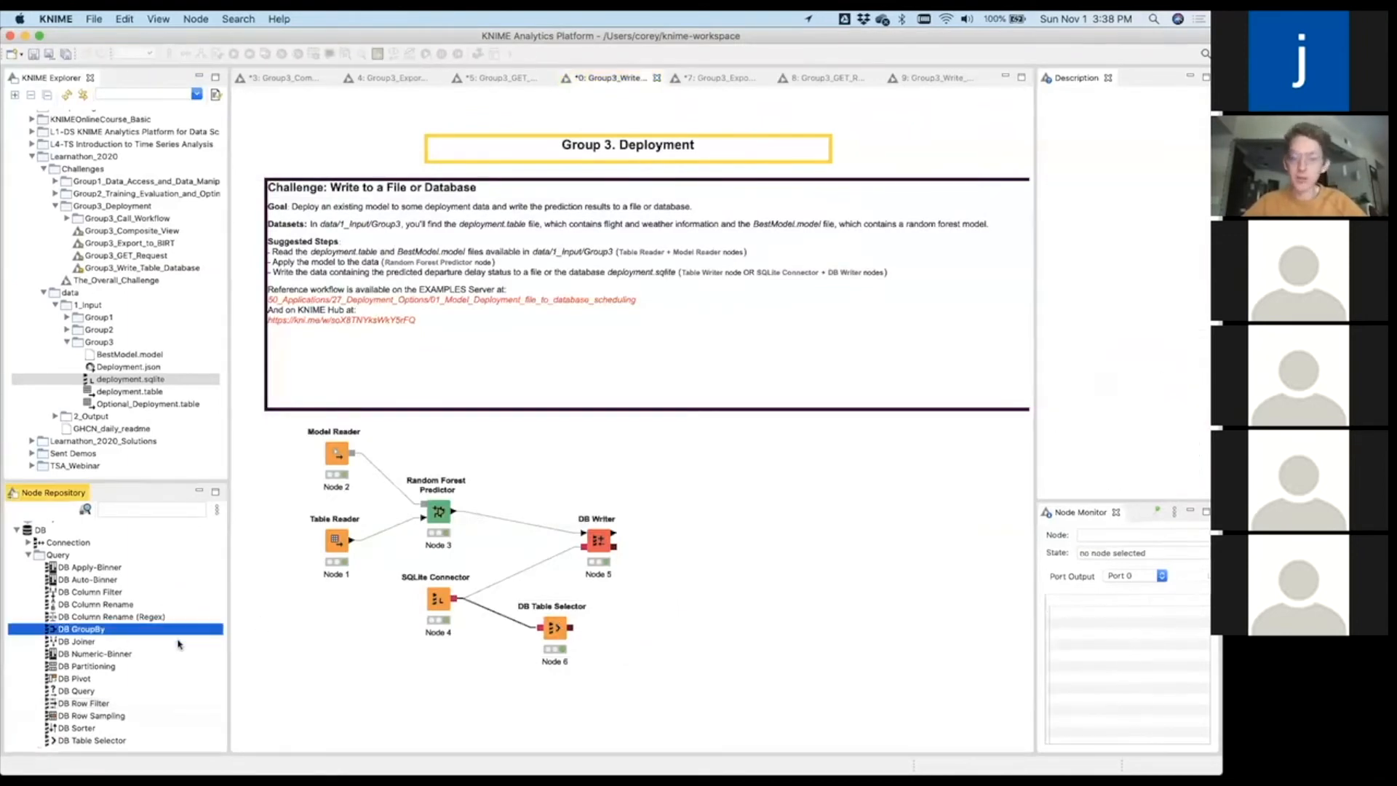
click(82, 644)
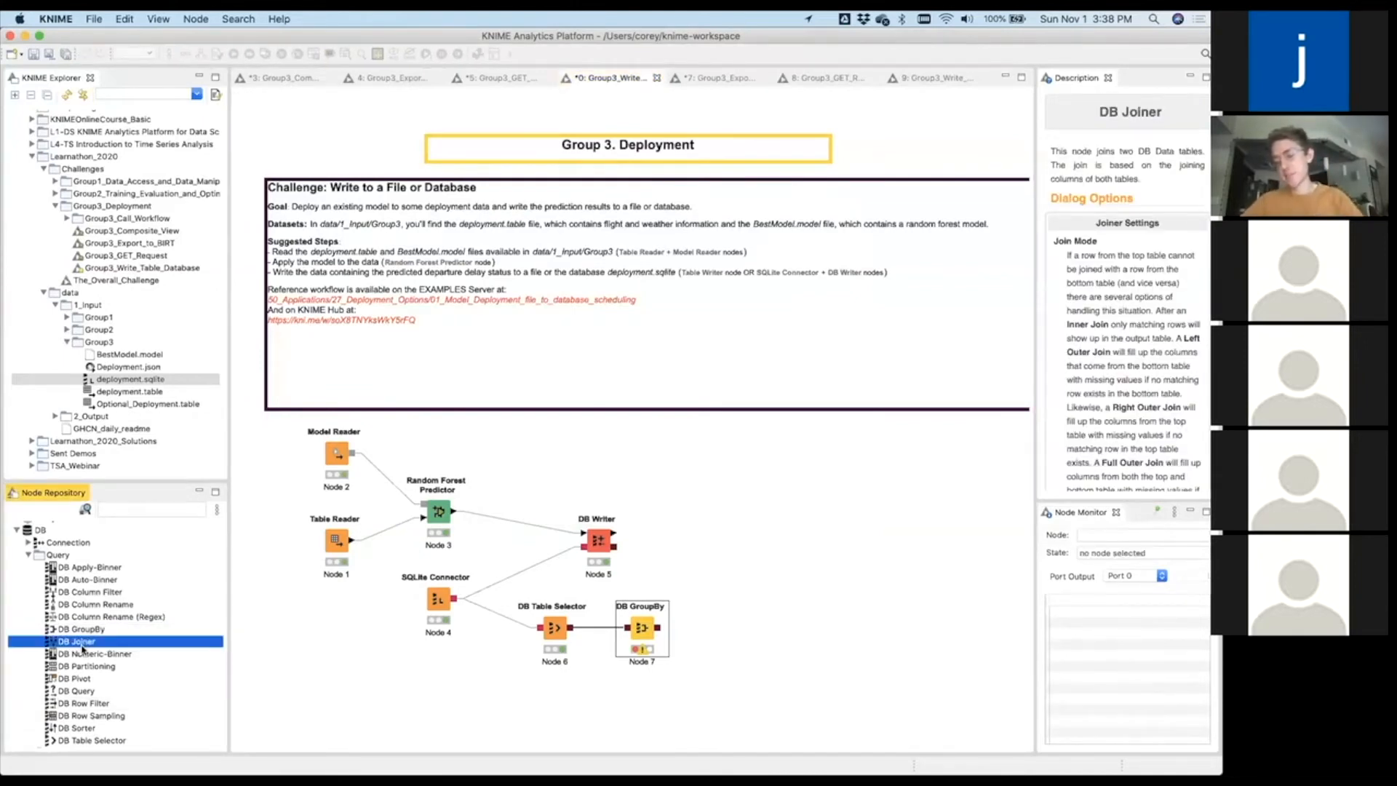
click(648, 633)
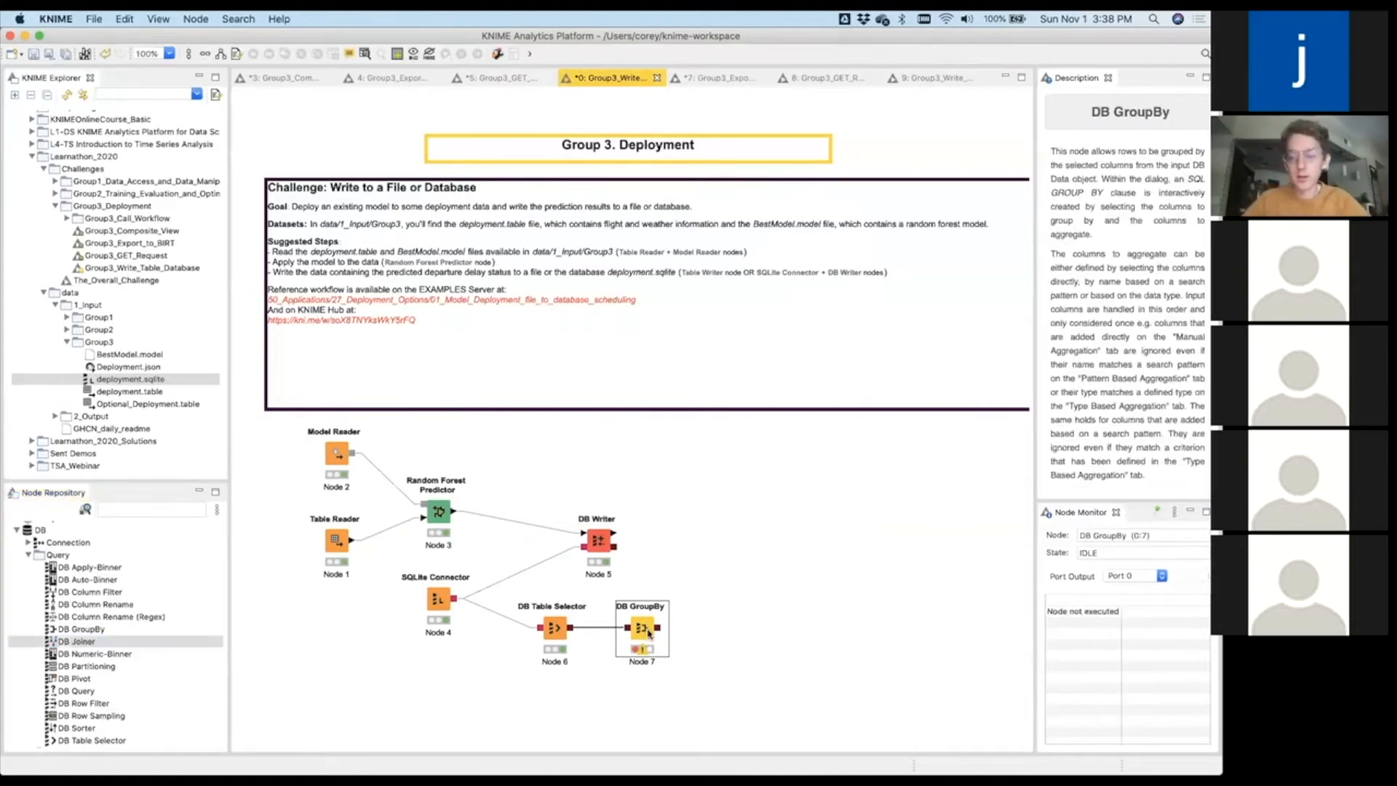
key(Delete)
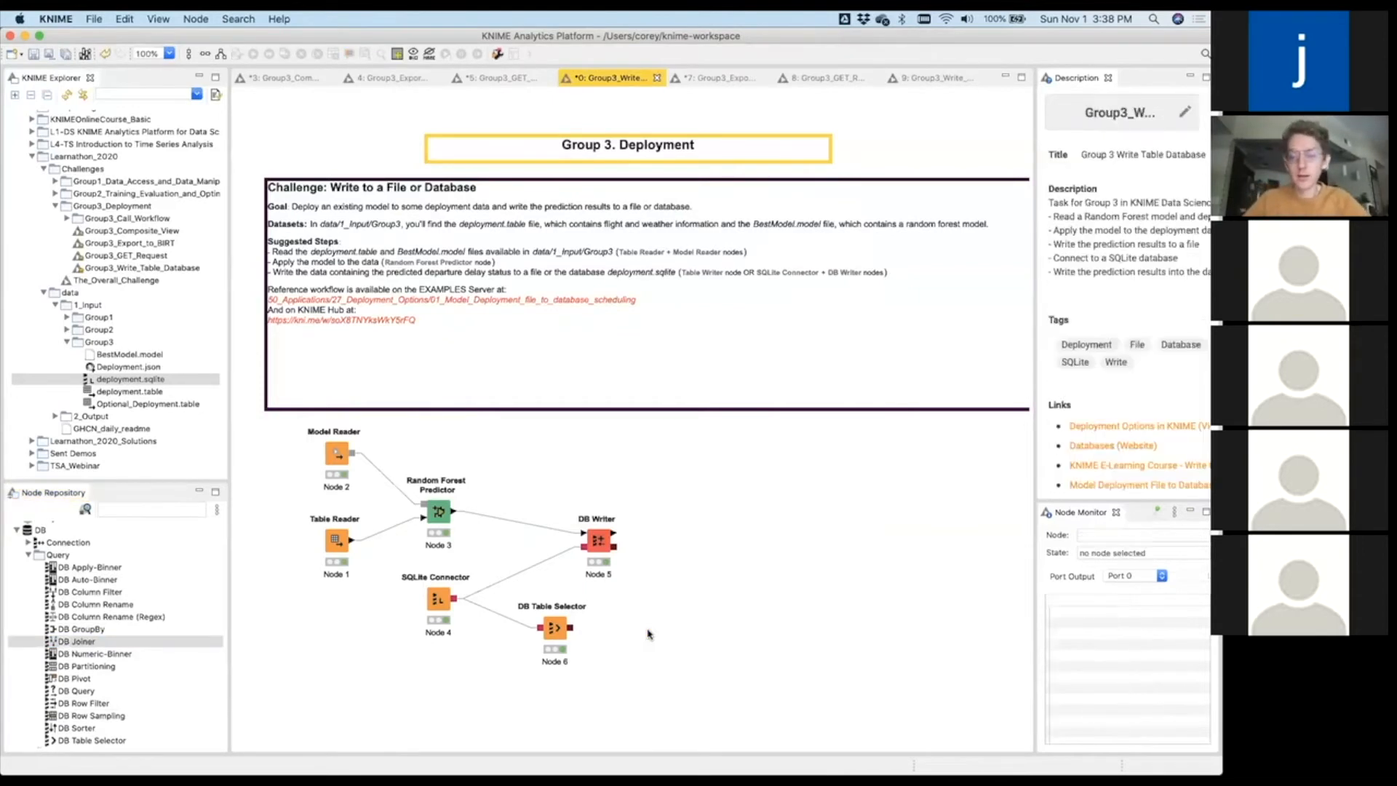
Open the DB Table Selector's output data, cache 100 rows for the table preview, and examine the written rows and columns.
click(559, 630)
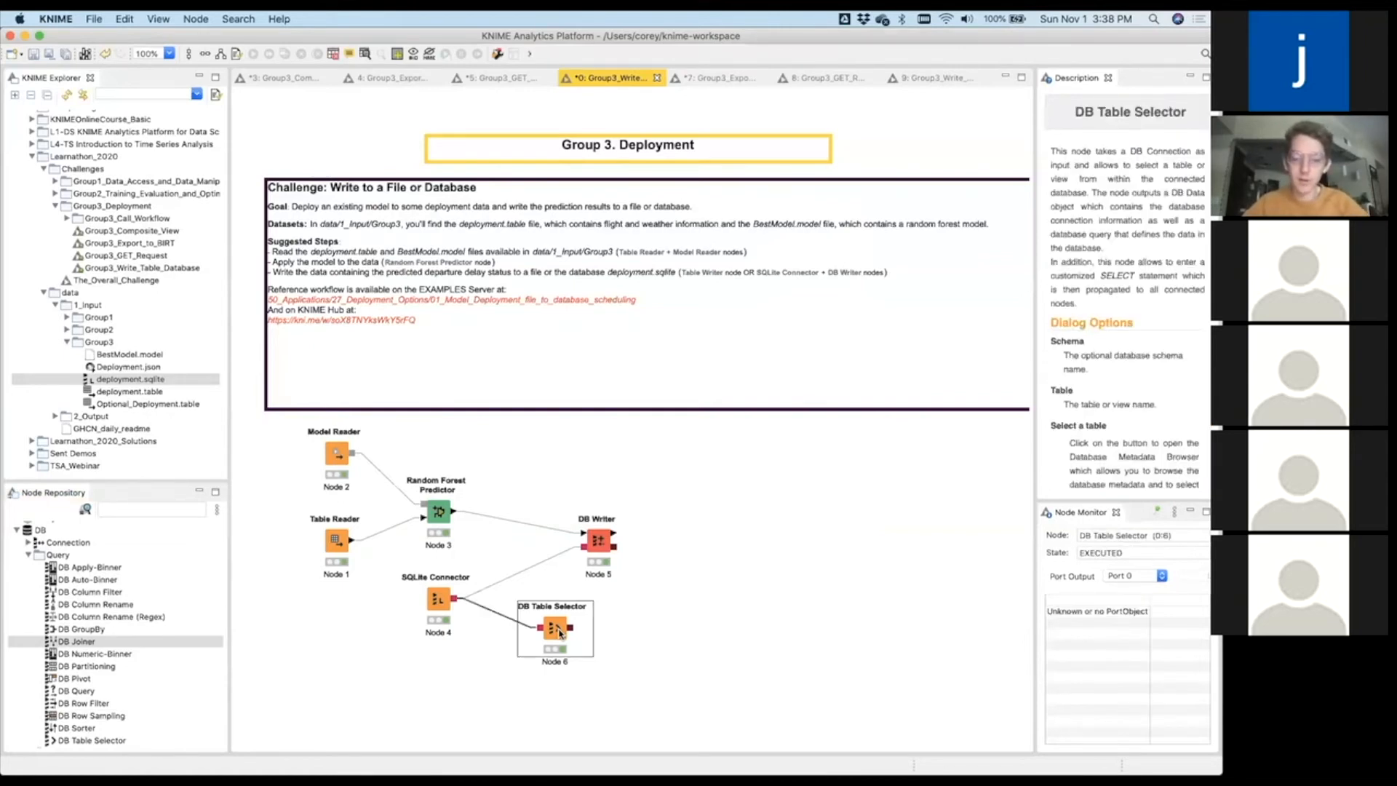
key(shift+F6)
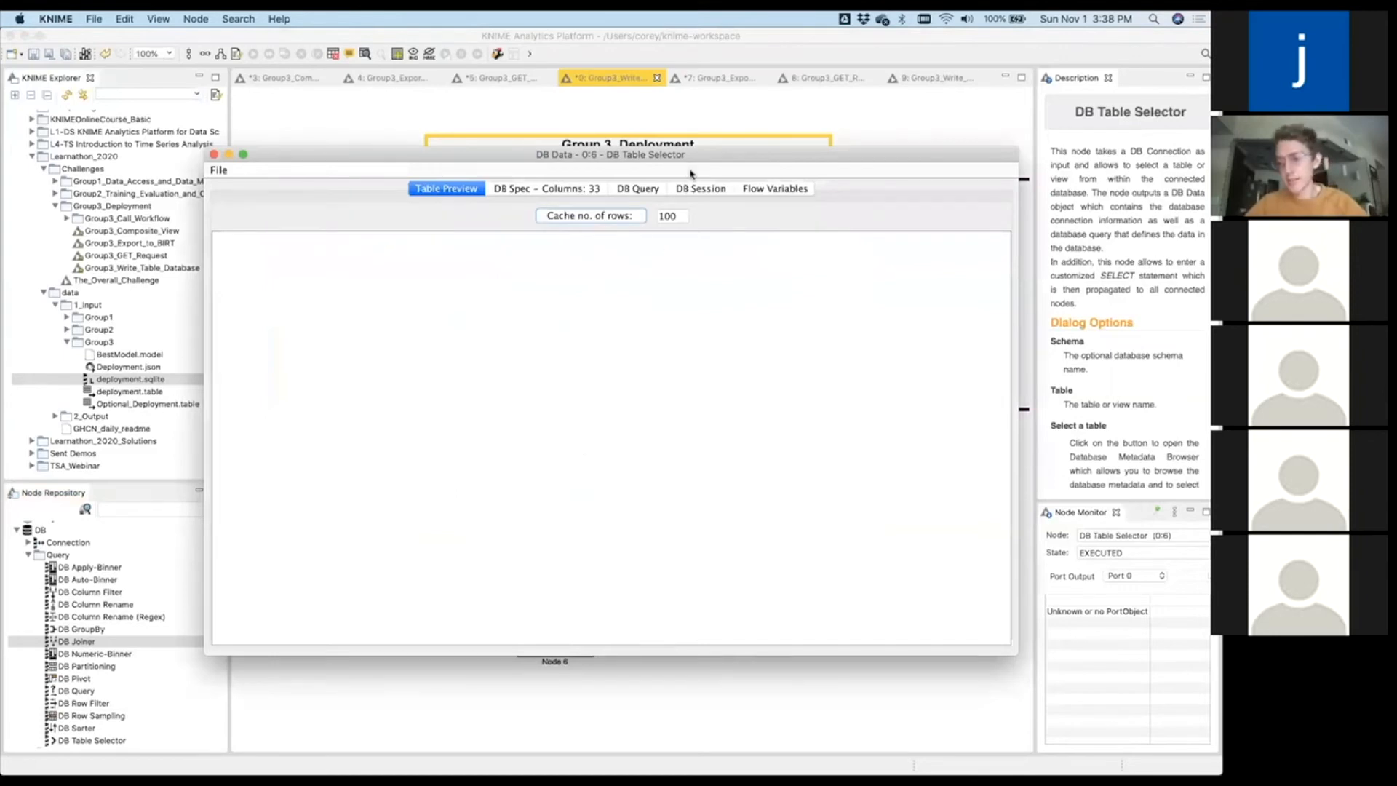
drag(691, 156, 632, 160)
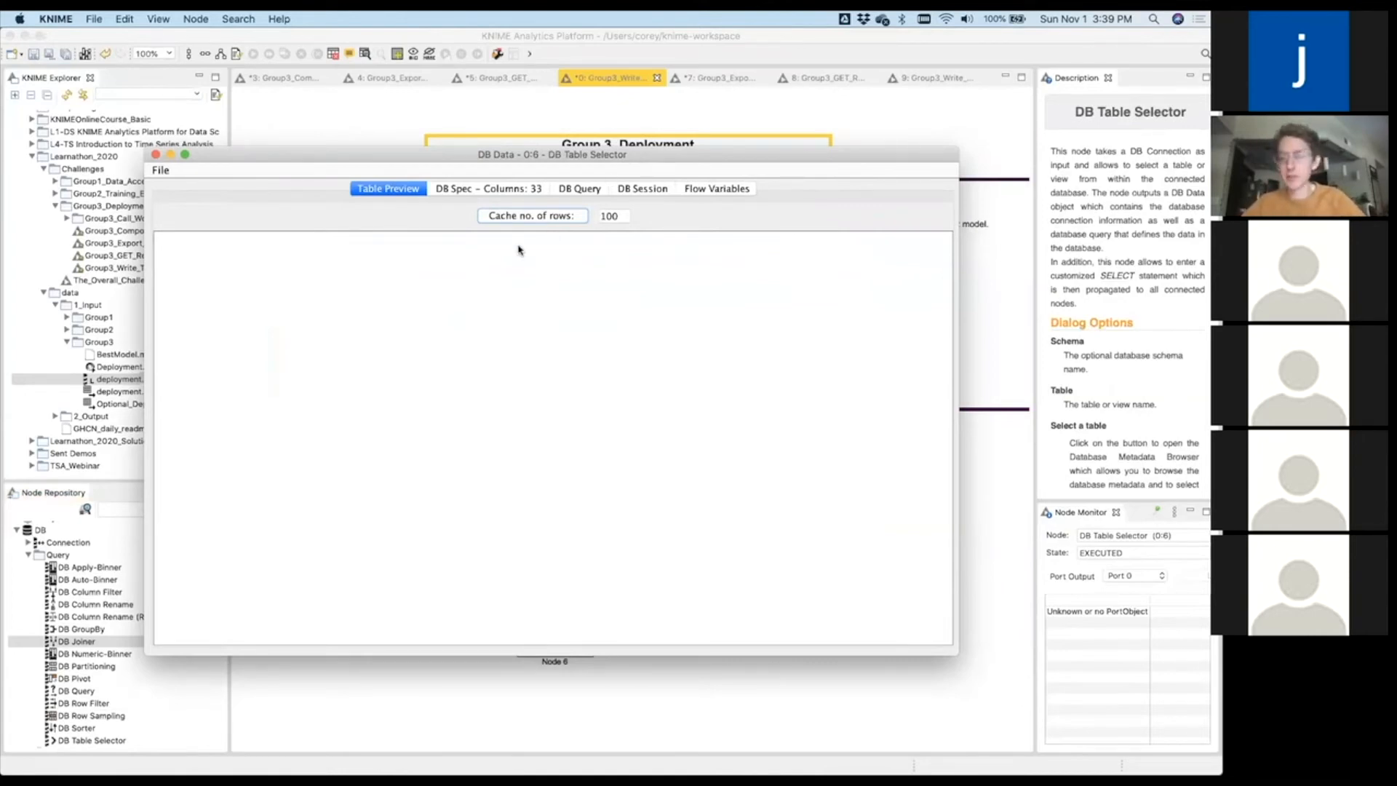
drag(558, 155, 684, 92)
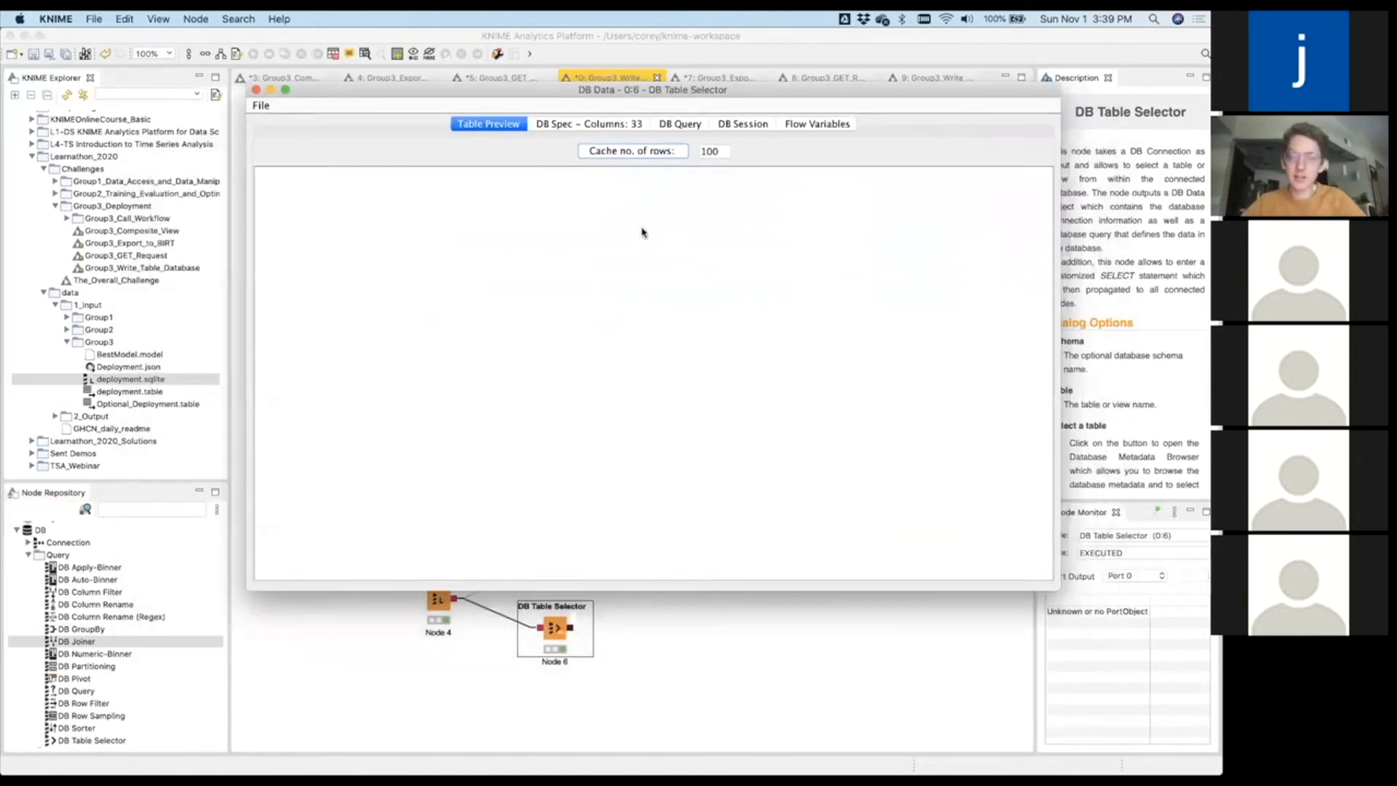
click(616, 153)
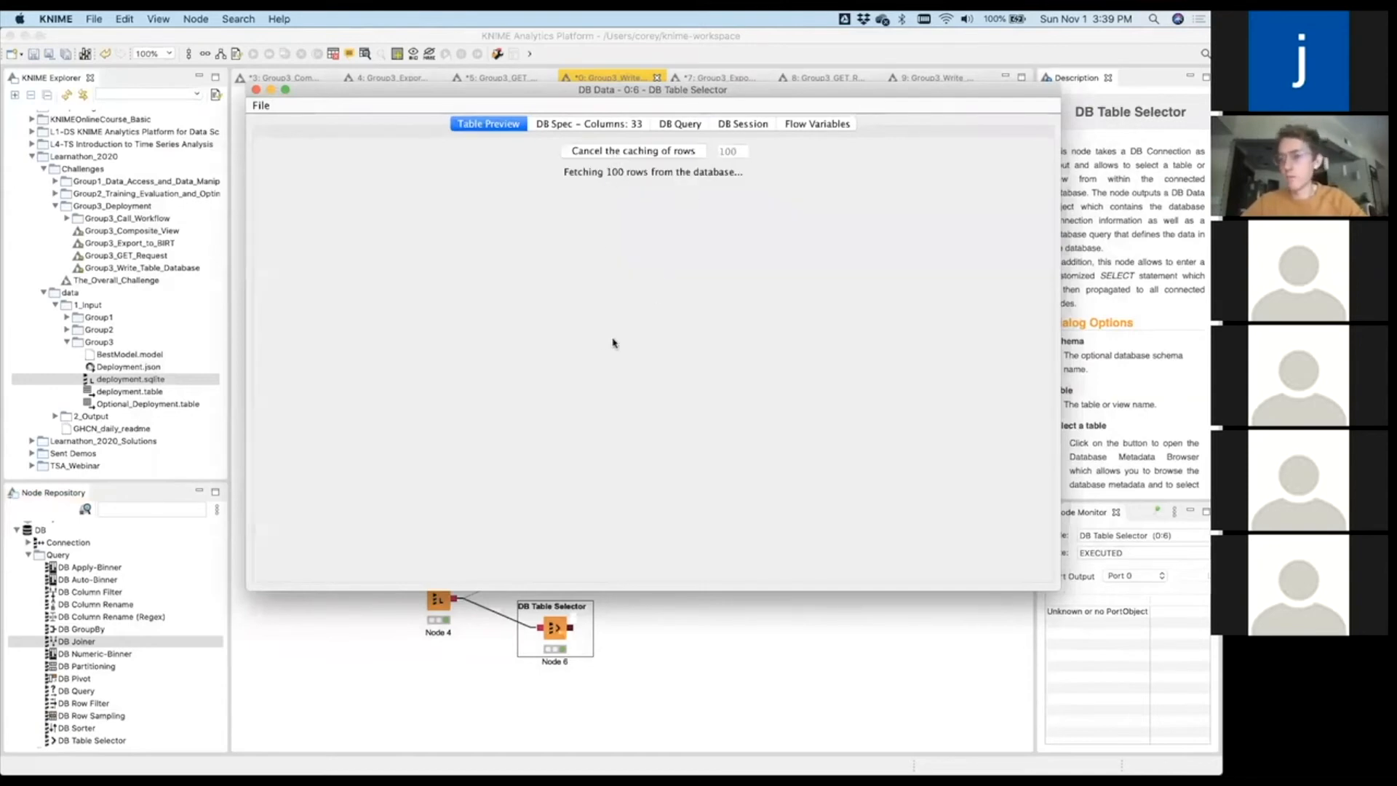
scroll(603, 355, down, 1)
scroll(603, 355, up, 1)
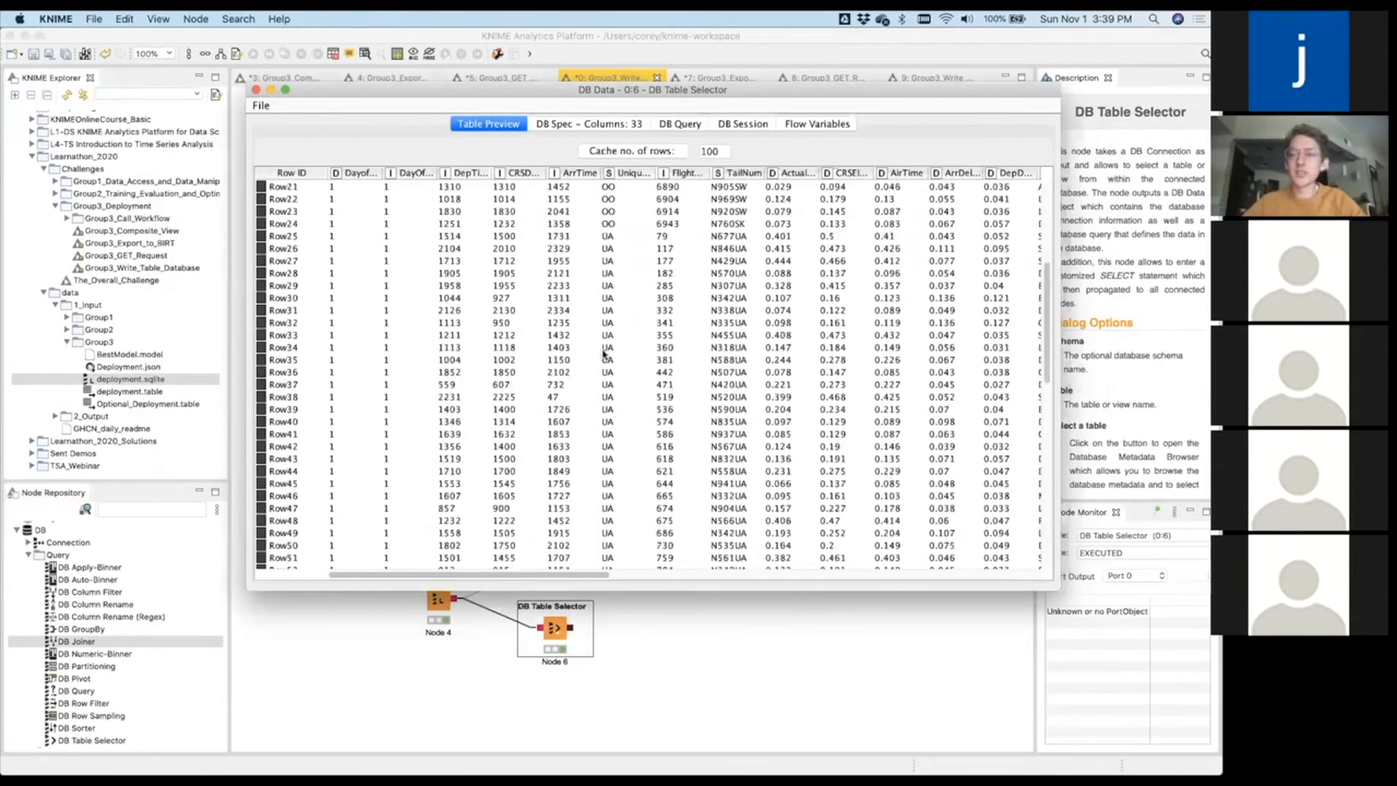
scroll(603, 355, right, 5)
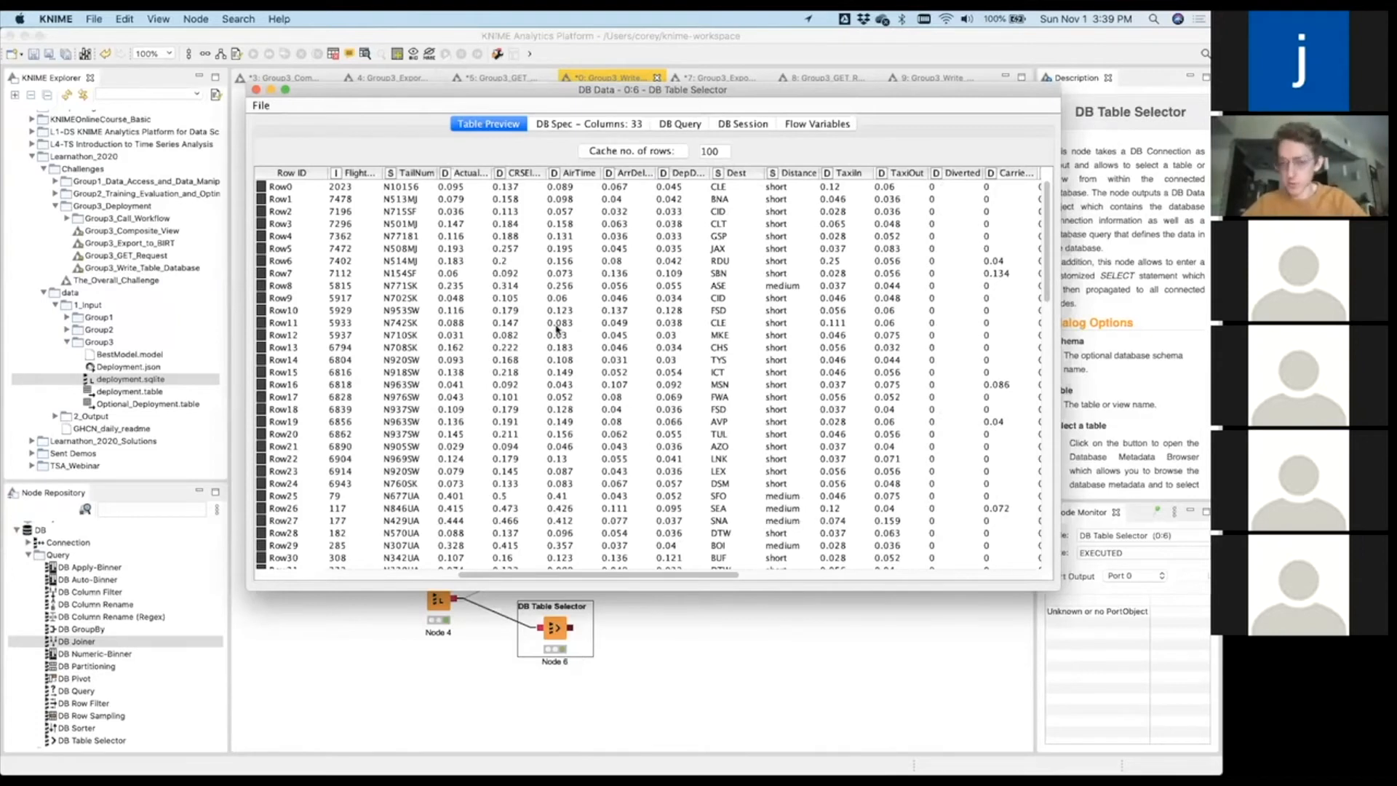
scroll(557, 329, left, 3)
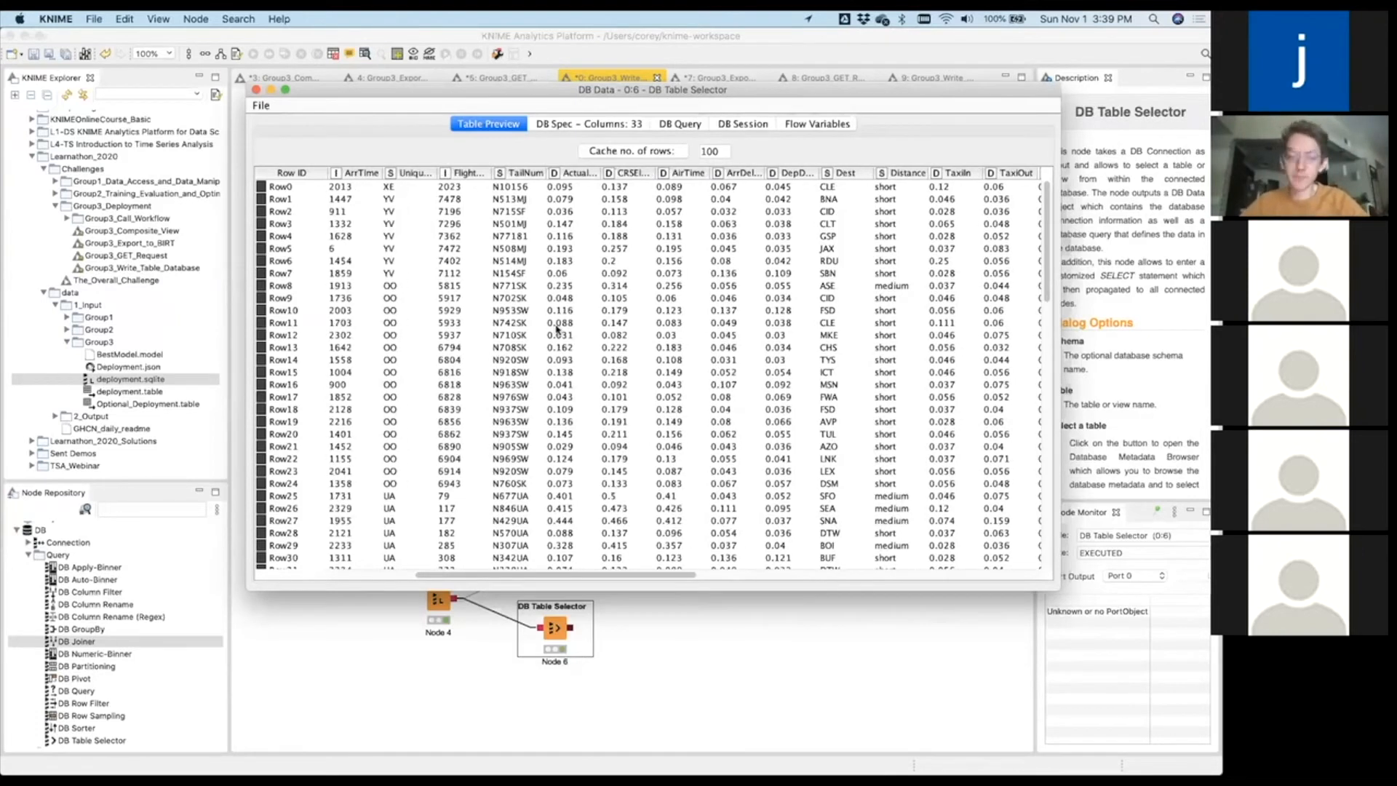
scroll(345, 144, left, 5)
click(255, 90)
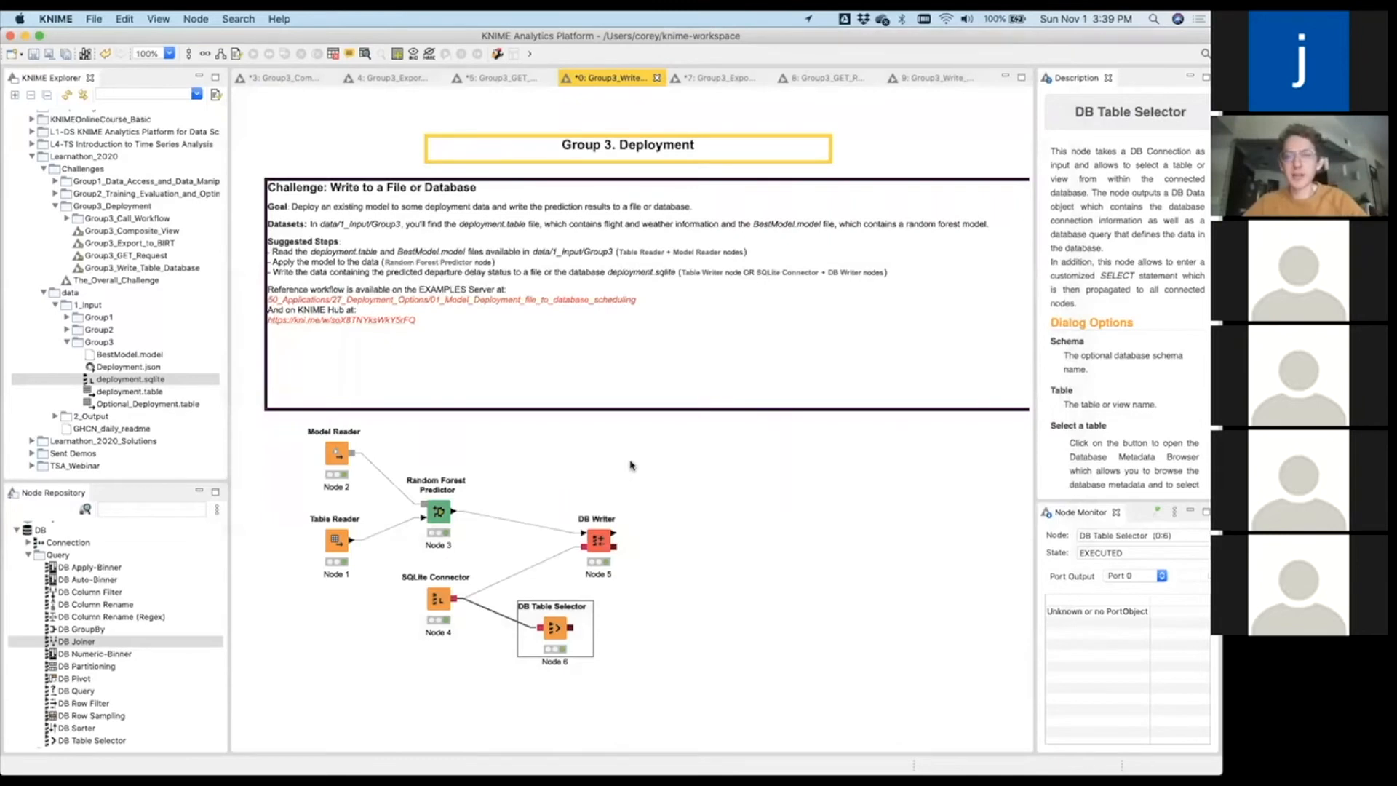
Delete the DB Table Selector node from the workflow.
click(726, 460)
click(555, 634)
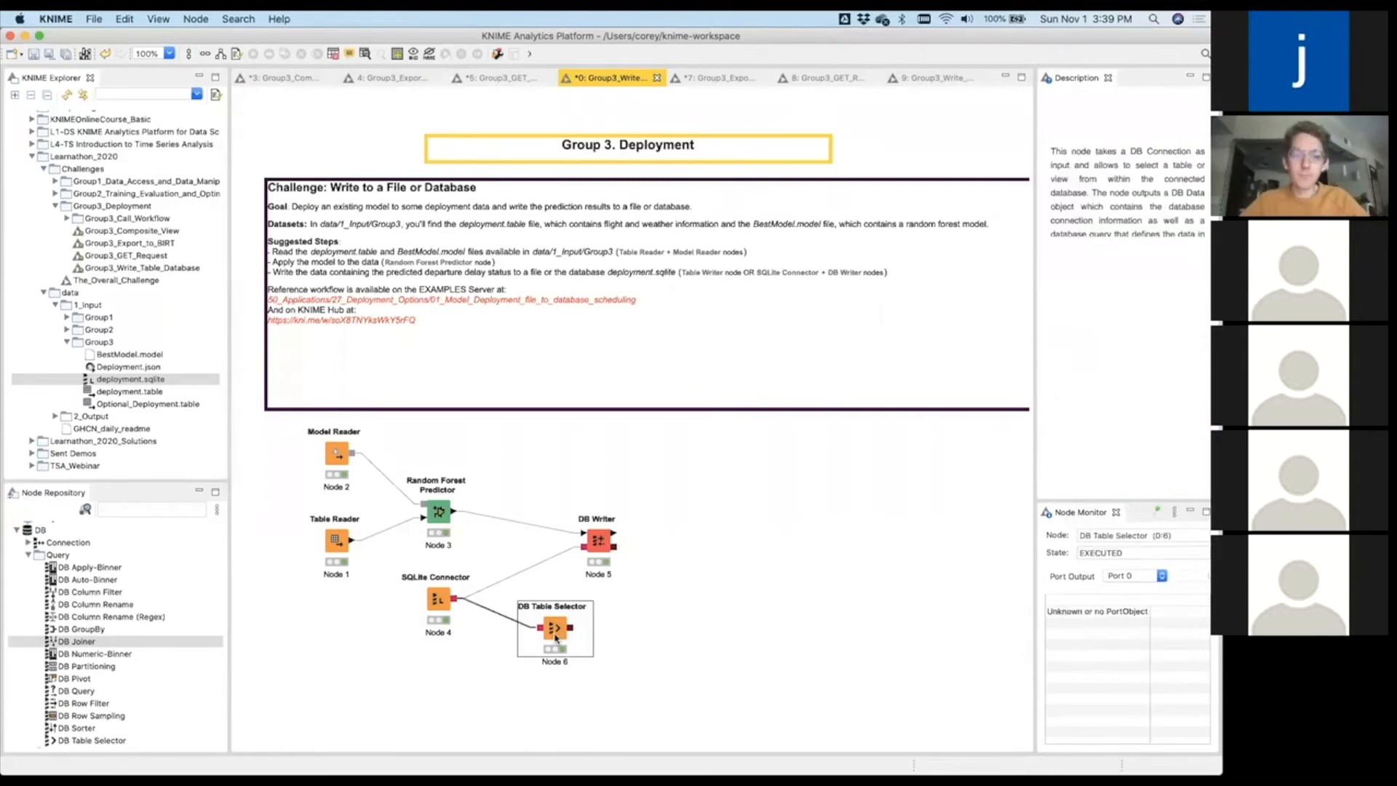
key(Delete)
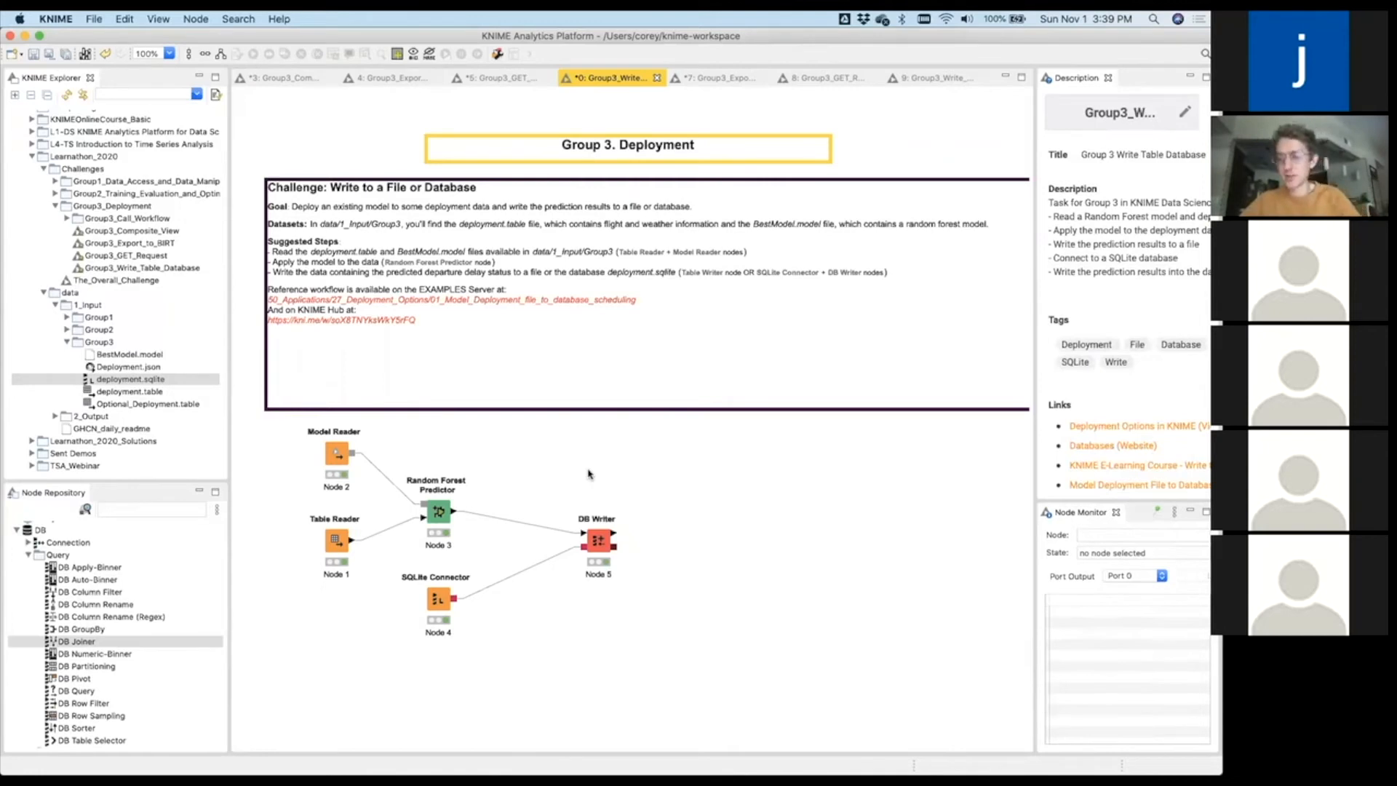
Add a DB GroupBy node to the workflow below the DB Writer.
scroll(108, 651, down, 1)
scroll(108, 651, up, 1)
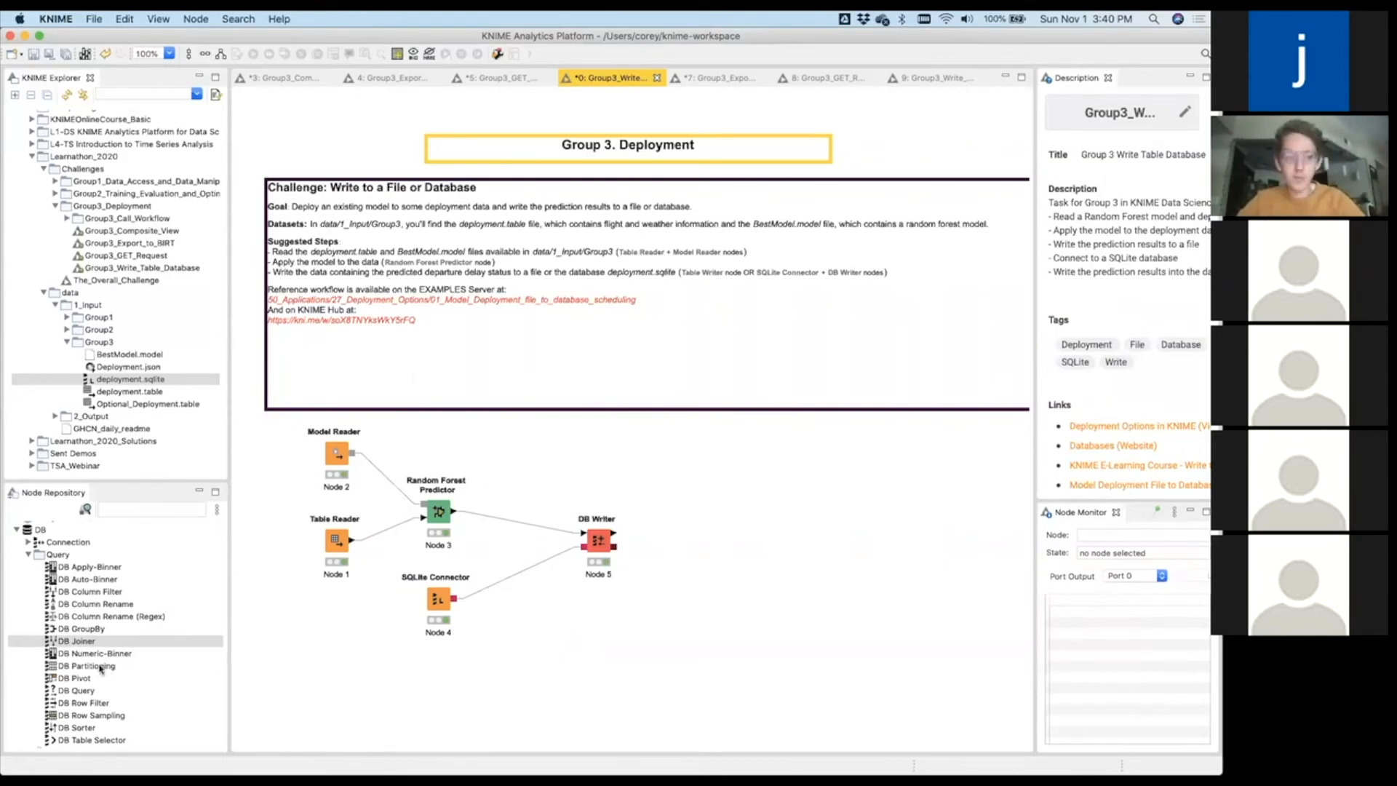
click(103, 630)
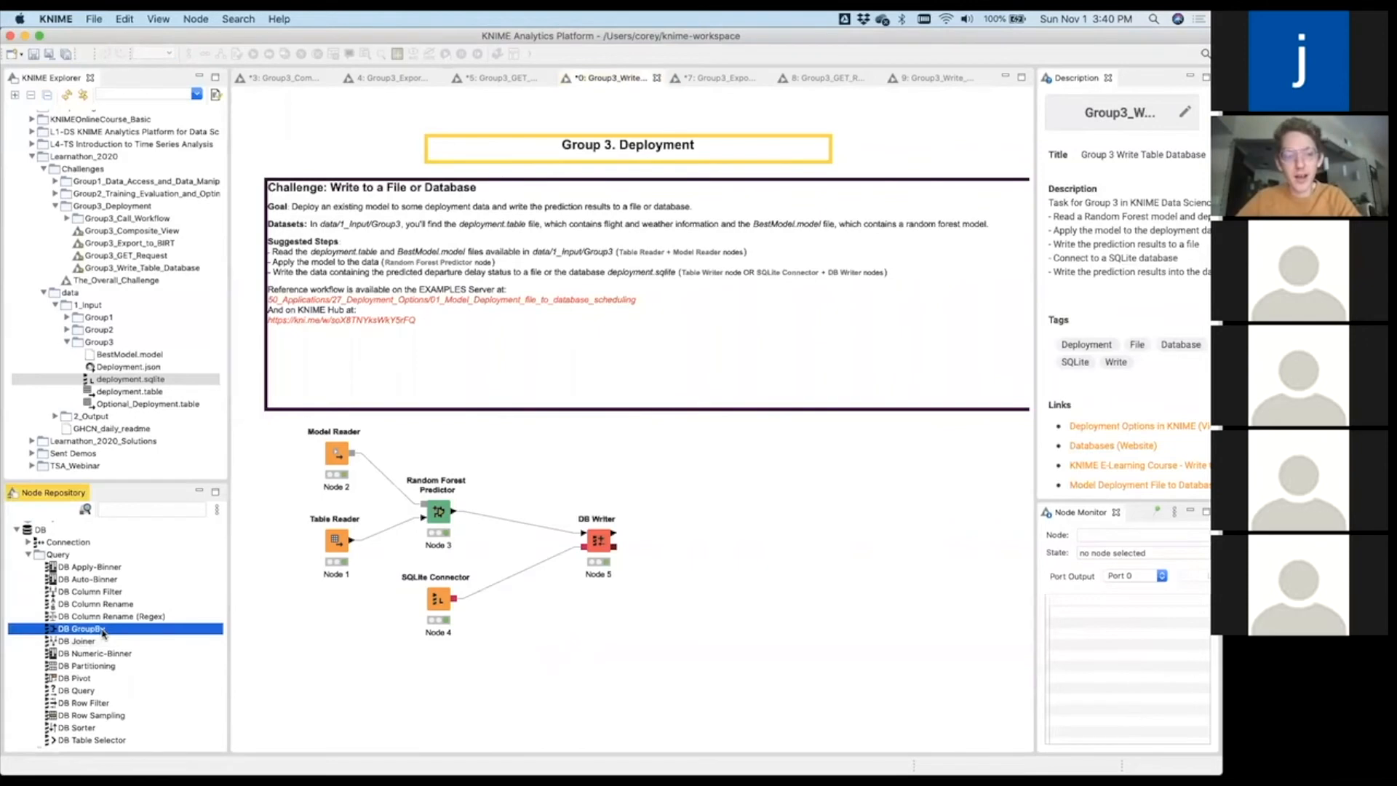
drag(103, 630, 612, 627)
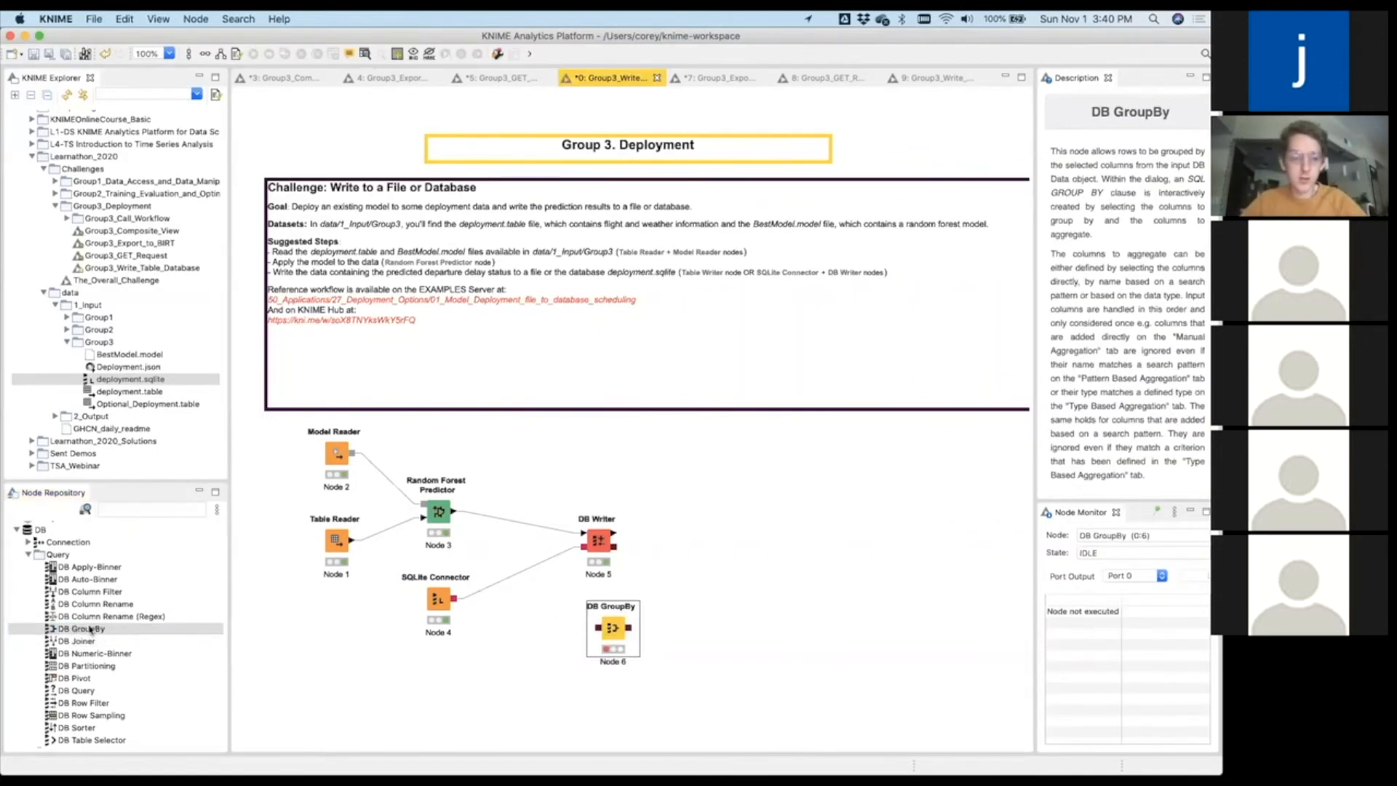
Find the DB Table Selector node, place it before the DB GroupBy, and connect it to the SQLite Connector.
click(126, 509)
text(table)
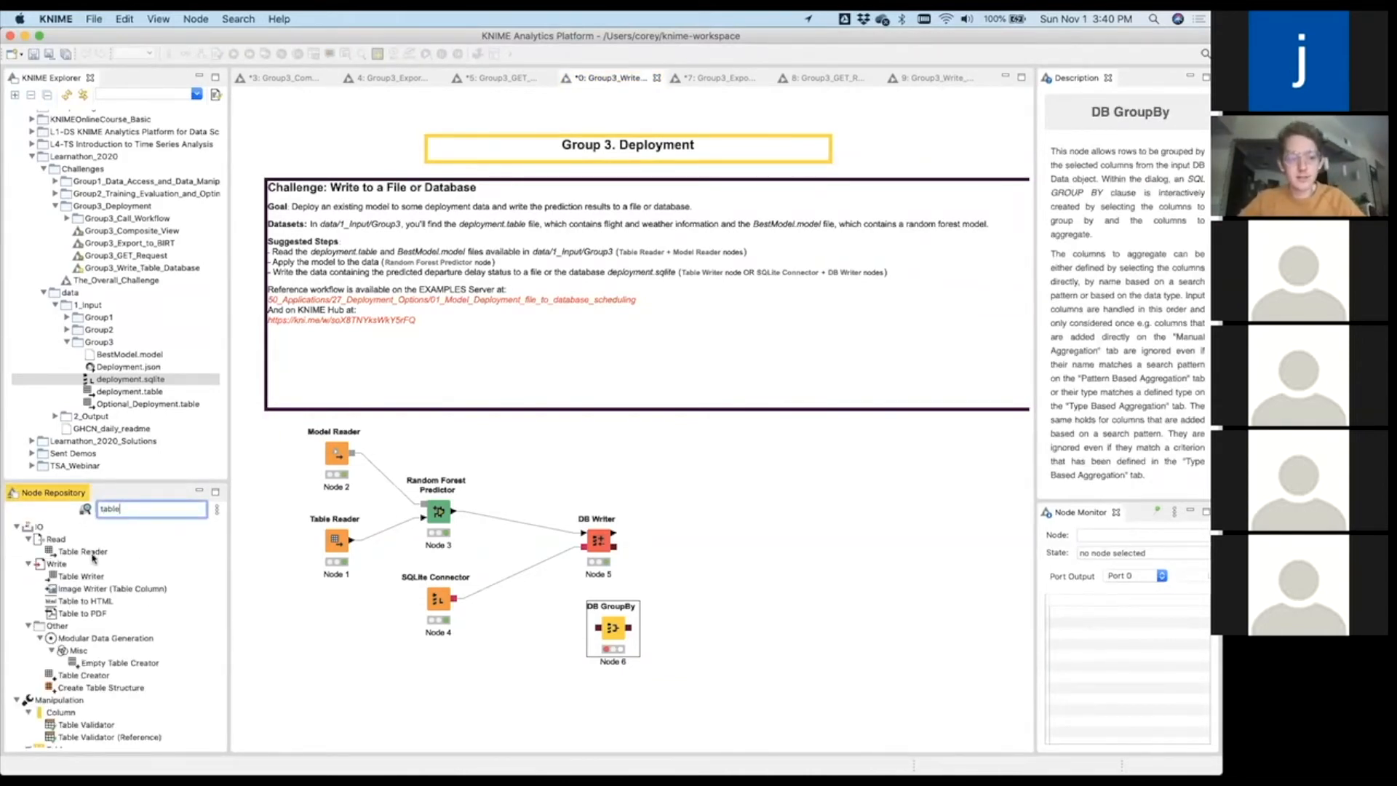
text( selec)
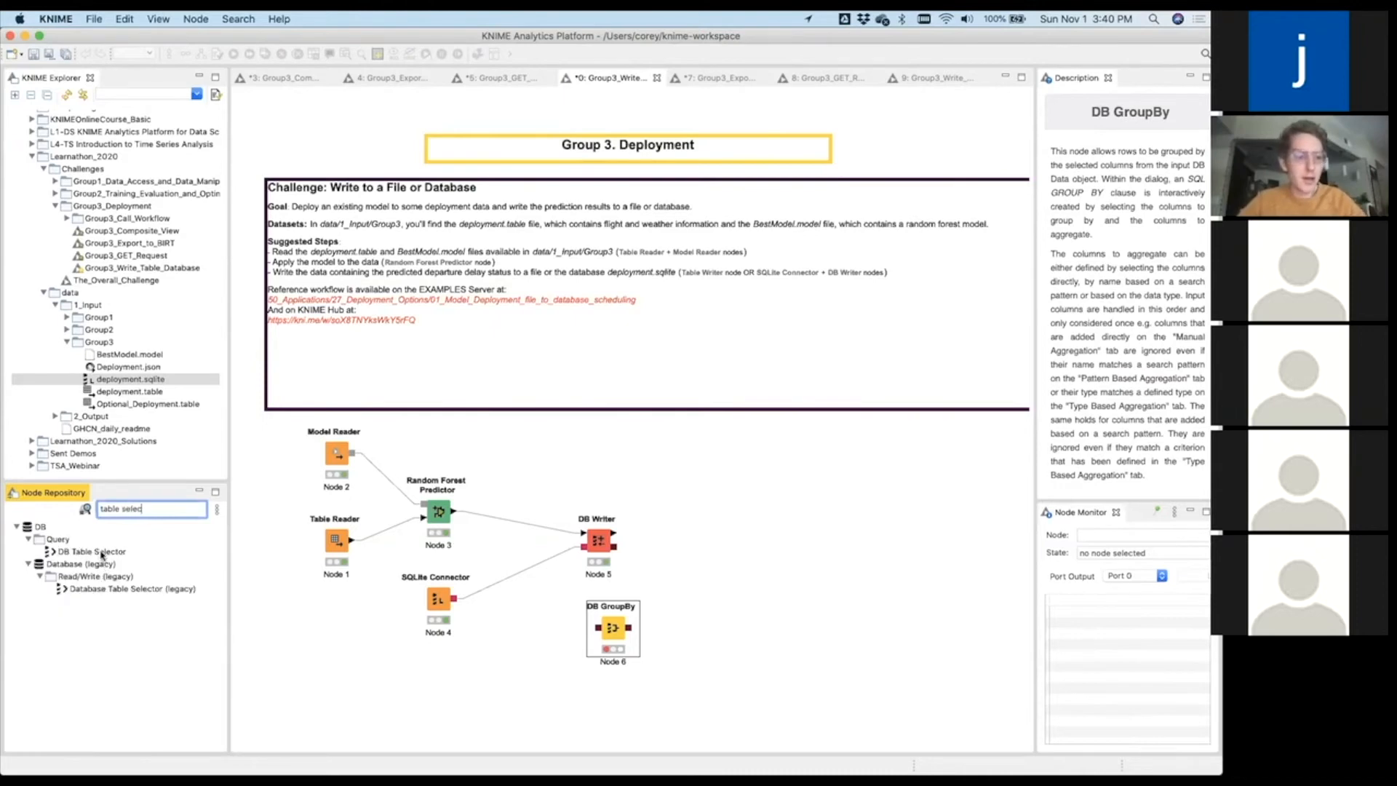
drag(100, 553, 509, 627)
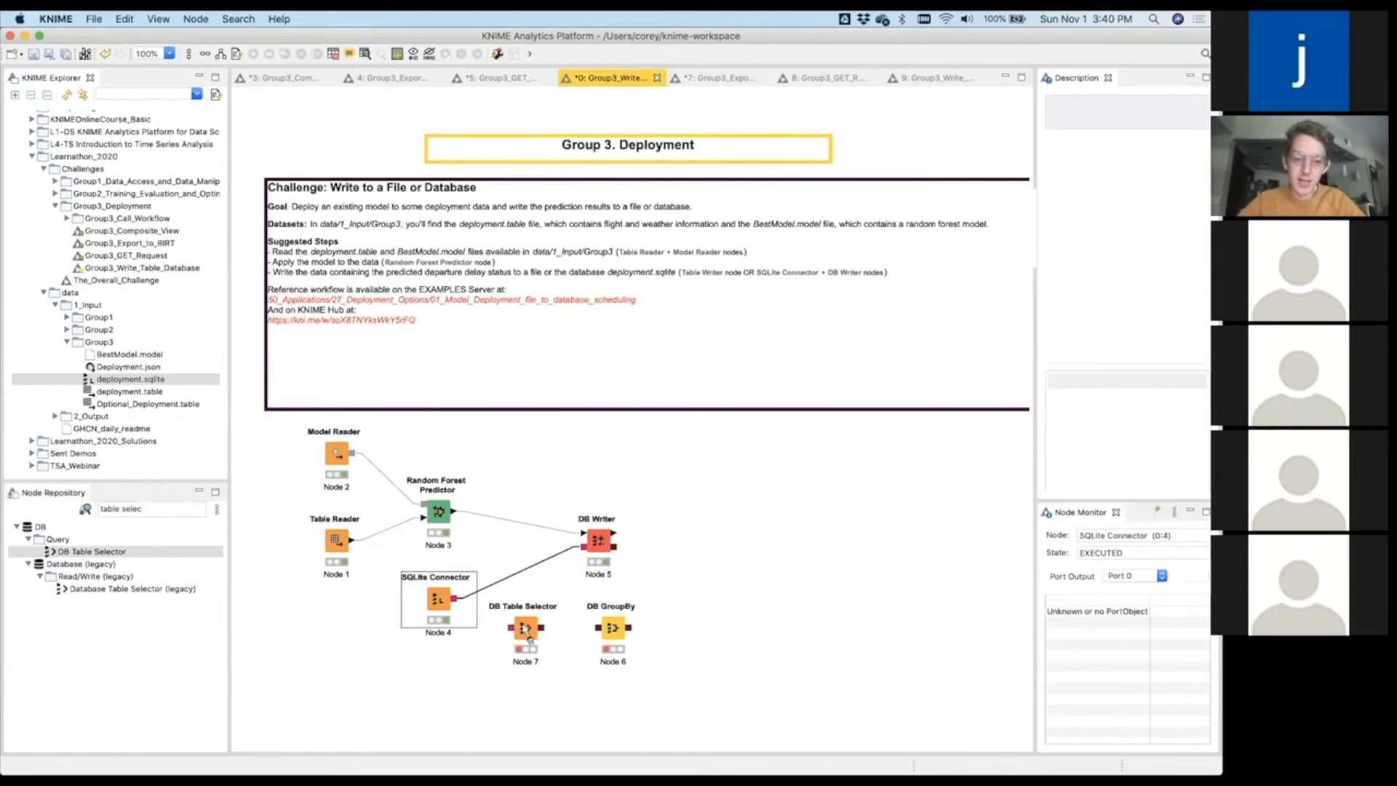
Configure the DB Table Selector to use the NewTable table from the default schema.
key(F6)
click(773, 295)
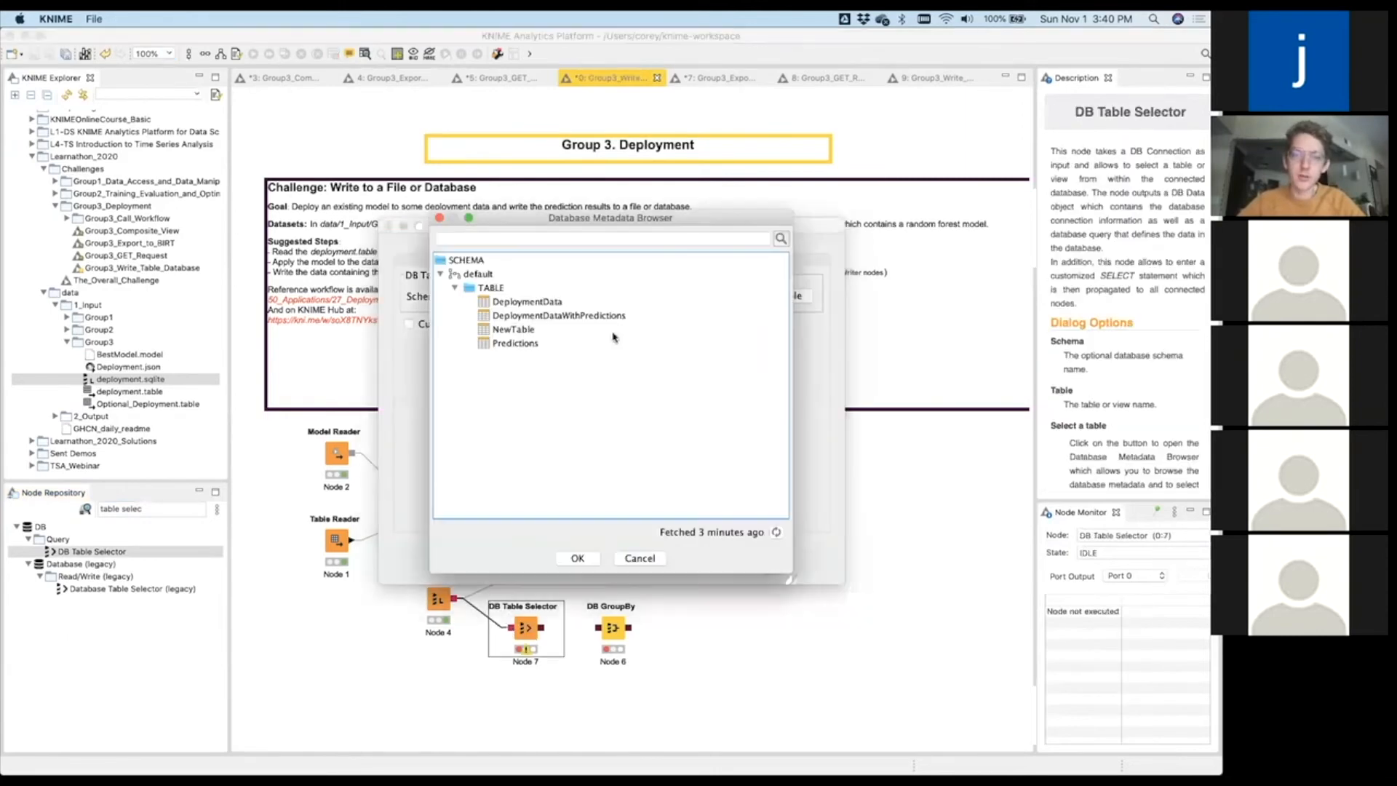
click(490, 331)
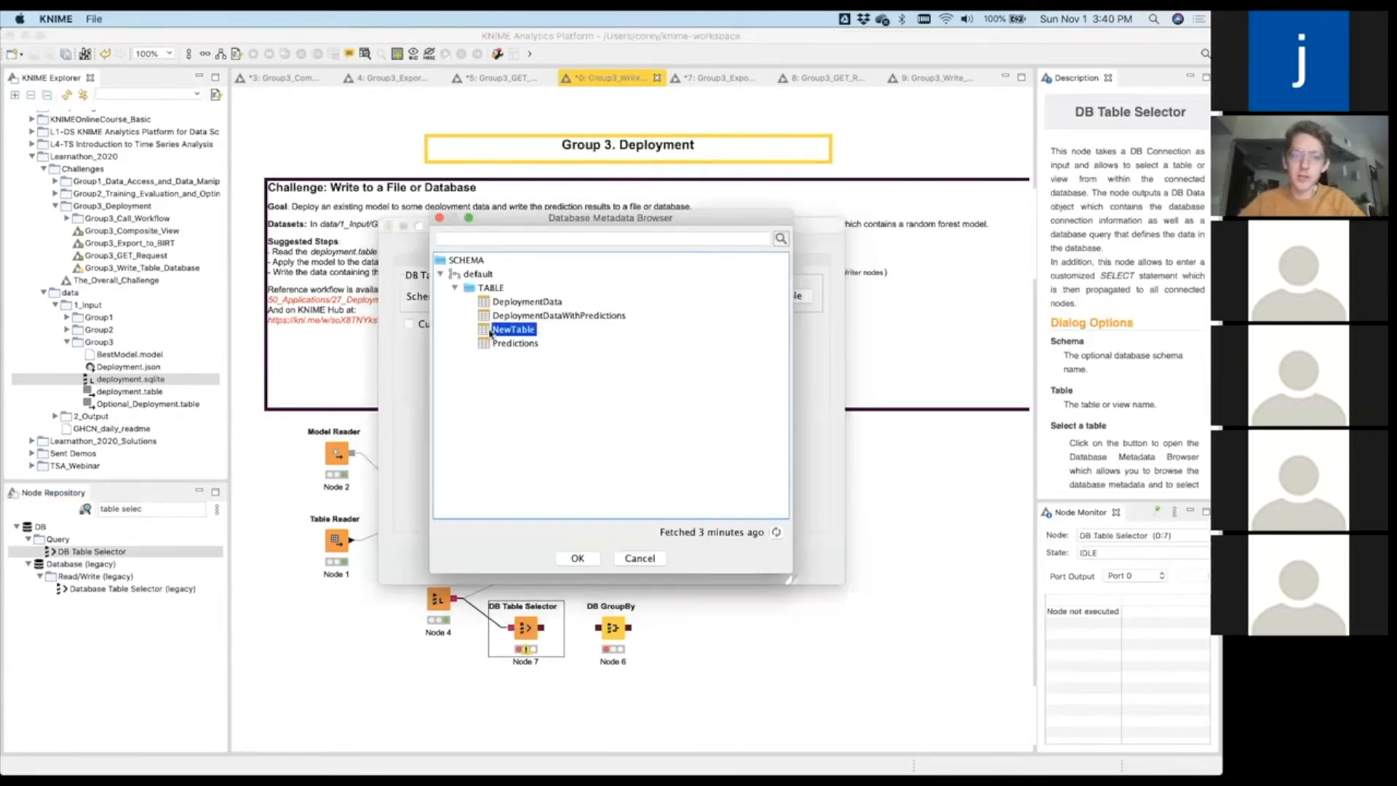
double_click(490, 331)
click(562, 558)
Connect the DB Table Selector to the DB GroupBy and set DayofMonth as the group column.
drag(542, 628, 614, 630)
click(611, 631)
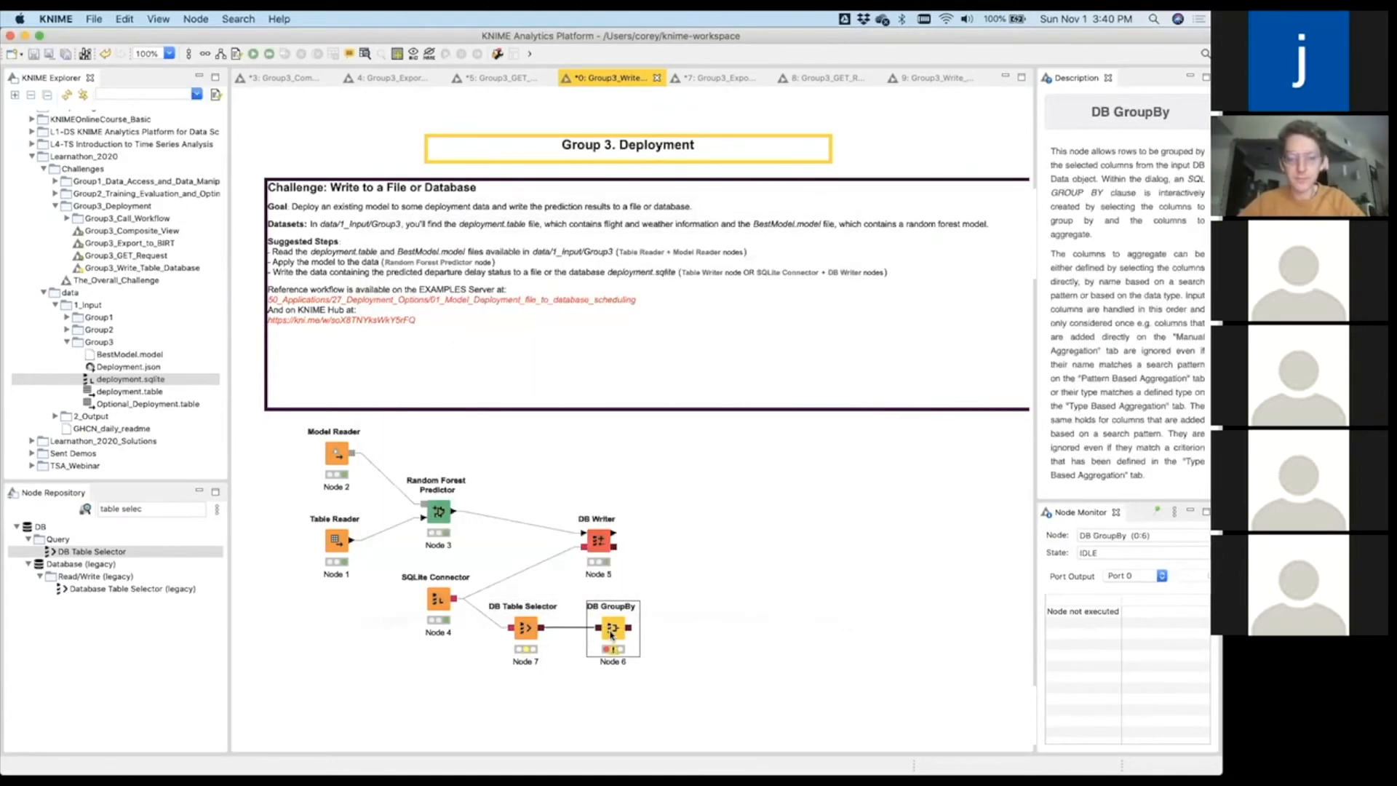
double_click(612, 631)
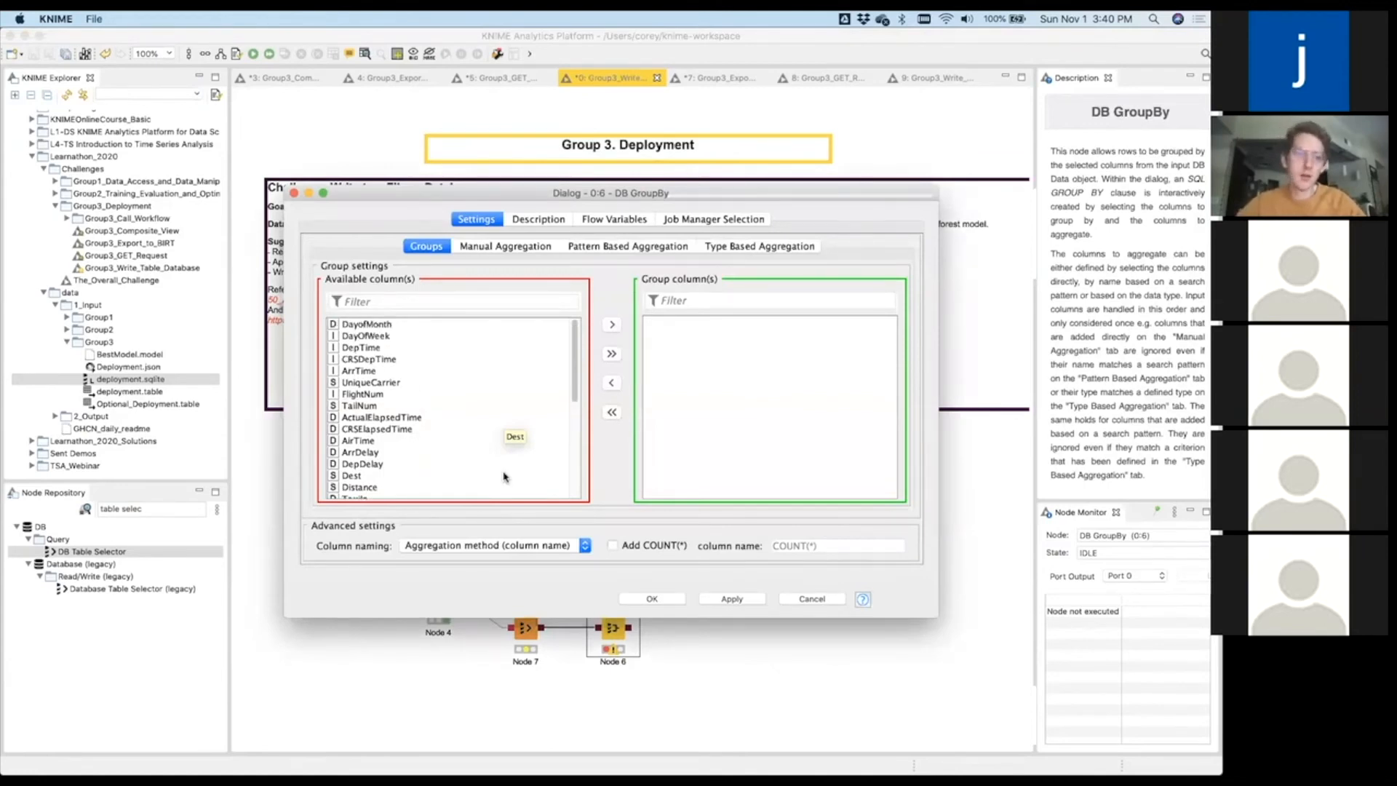
click(390, 327)
double_click(391, 325)
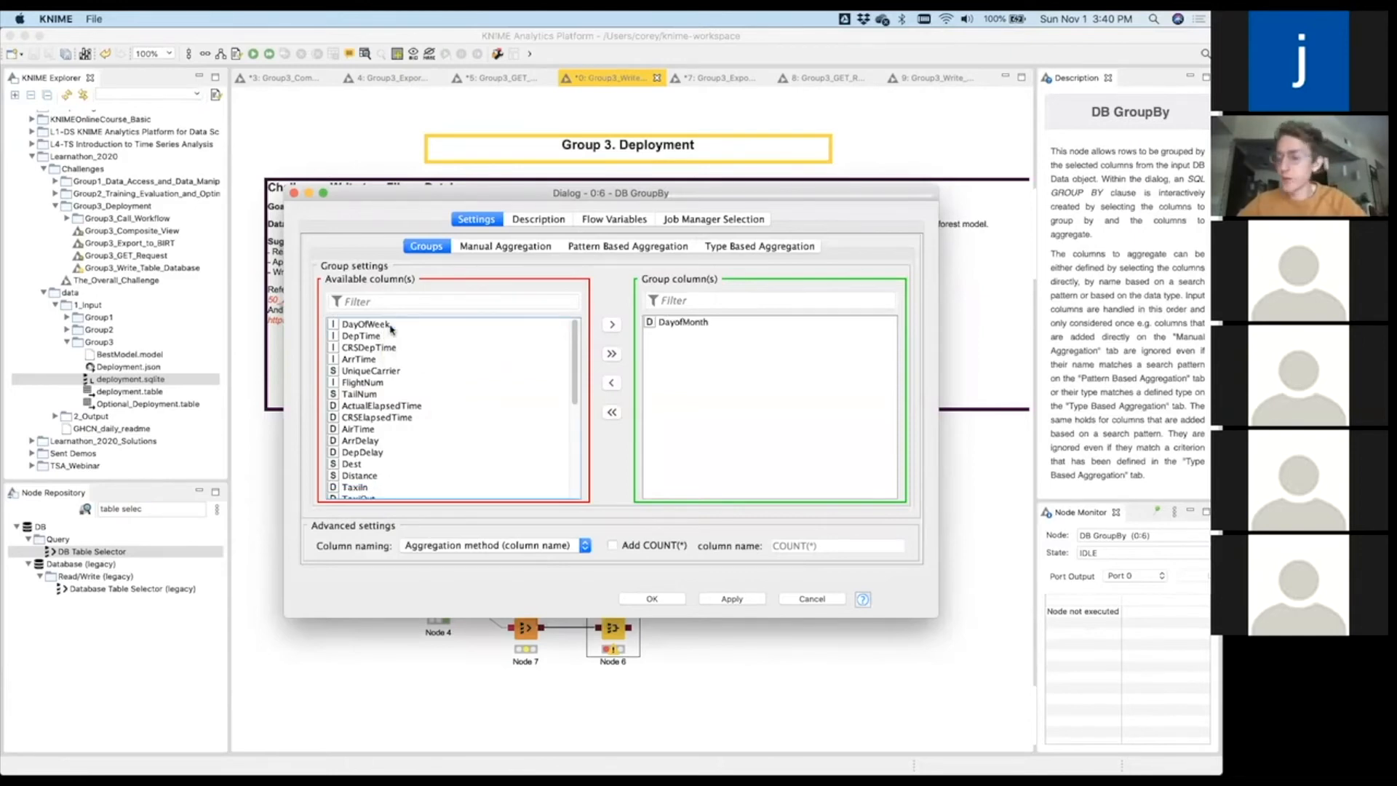
Add the ArrDelay column to the manual aggregation of the DB GroupBy.
click(504, 247)
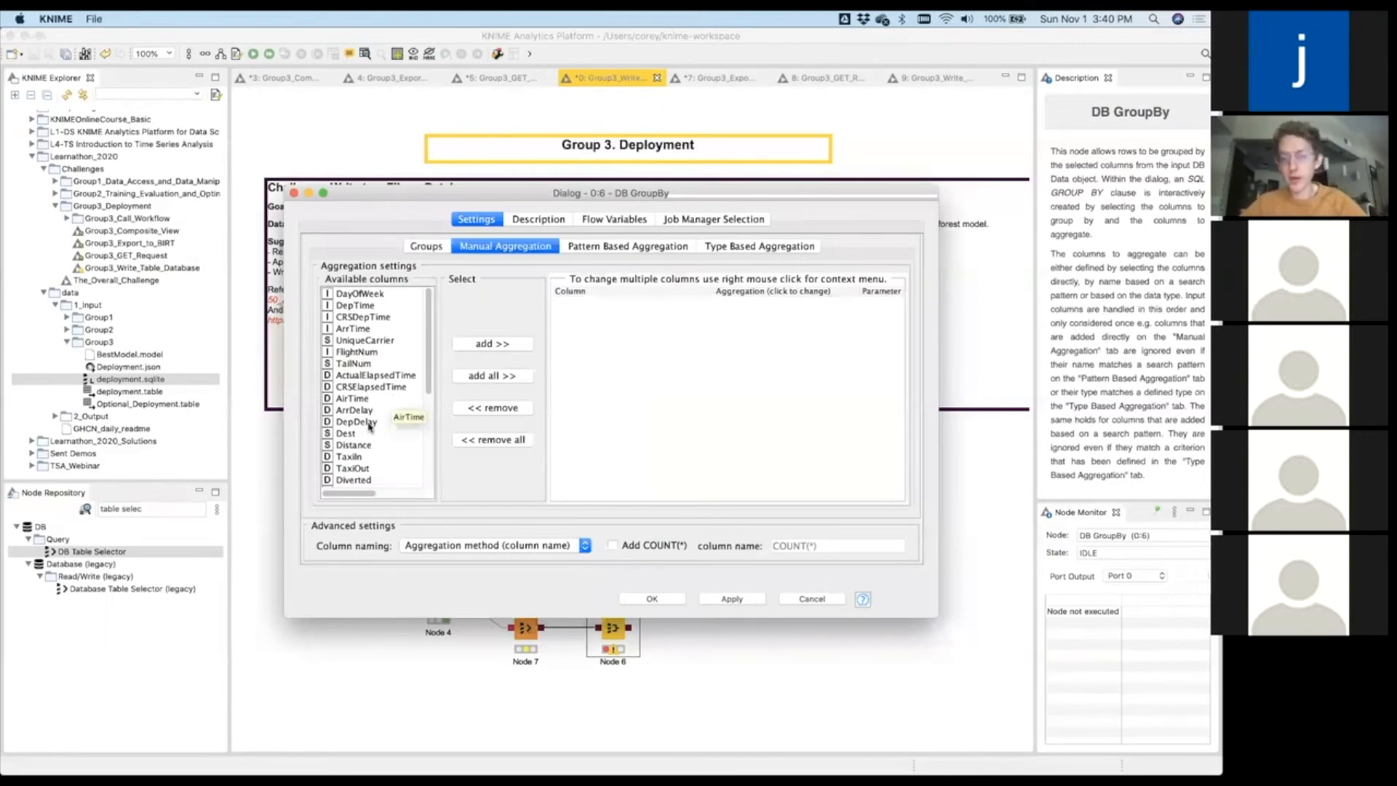
scroll(369, 427, down, 5)
scroll(369, 427, down, 5)
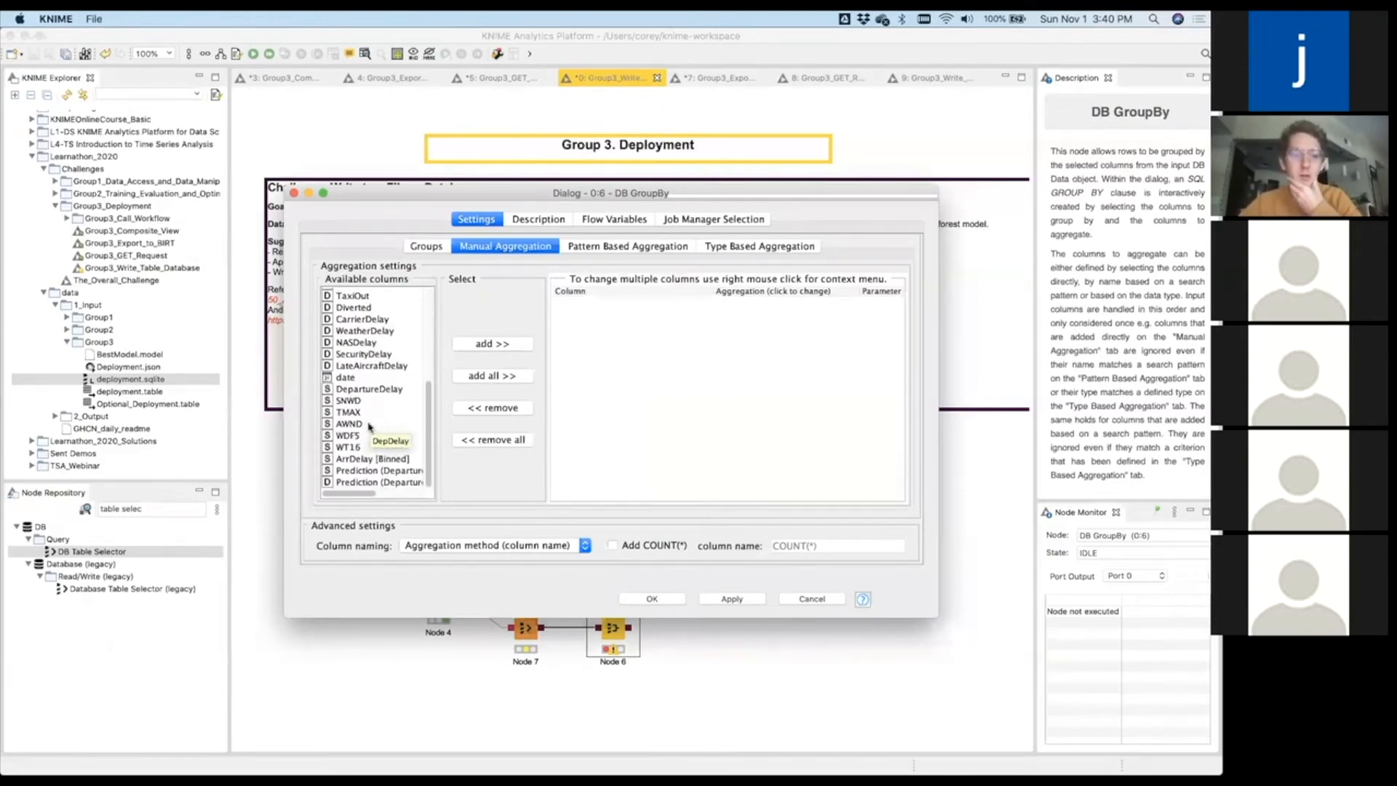
scroll(370, 427, up, 10)
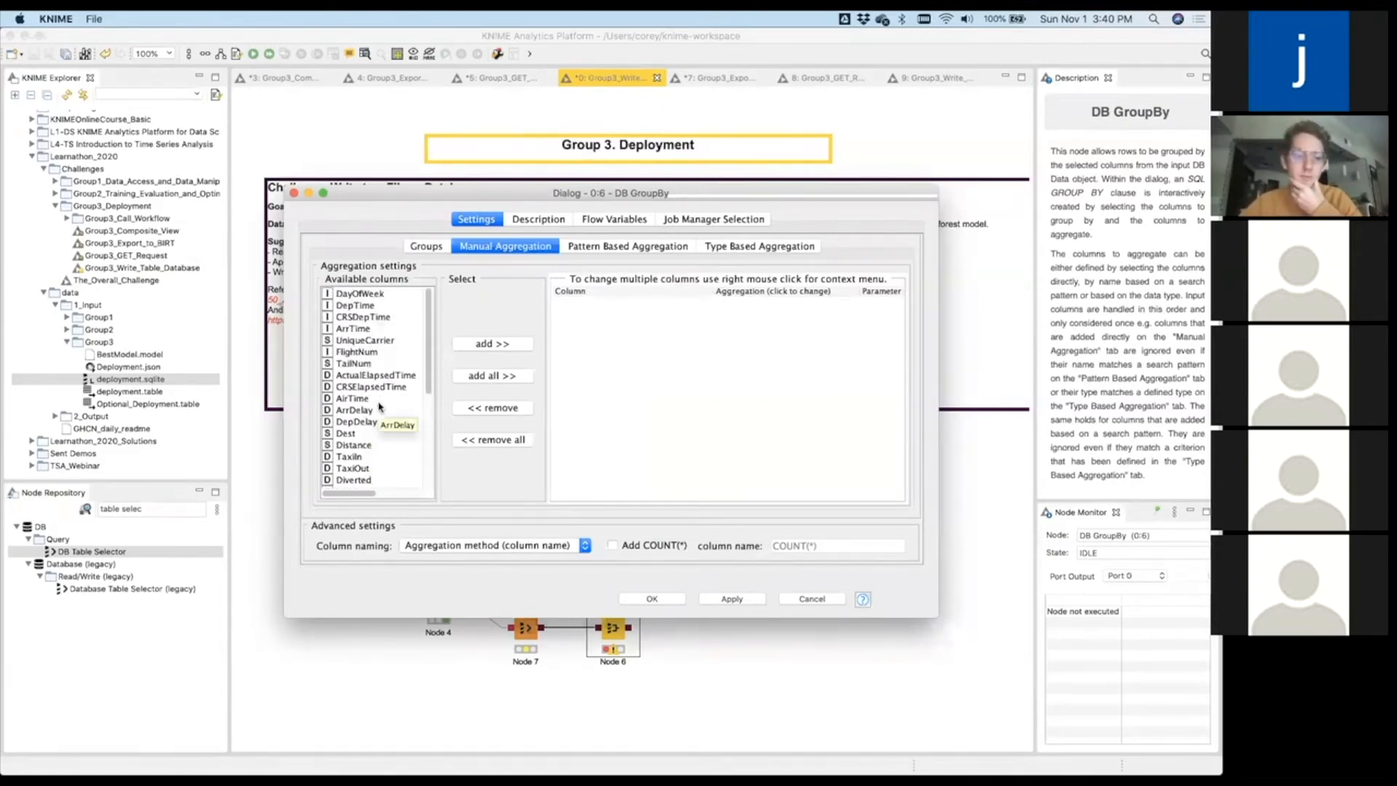
scroll(379, 408, down, 10)
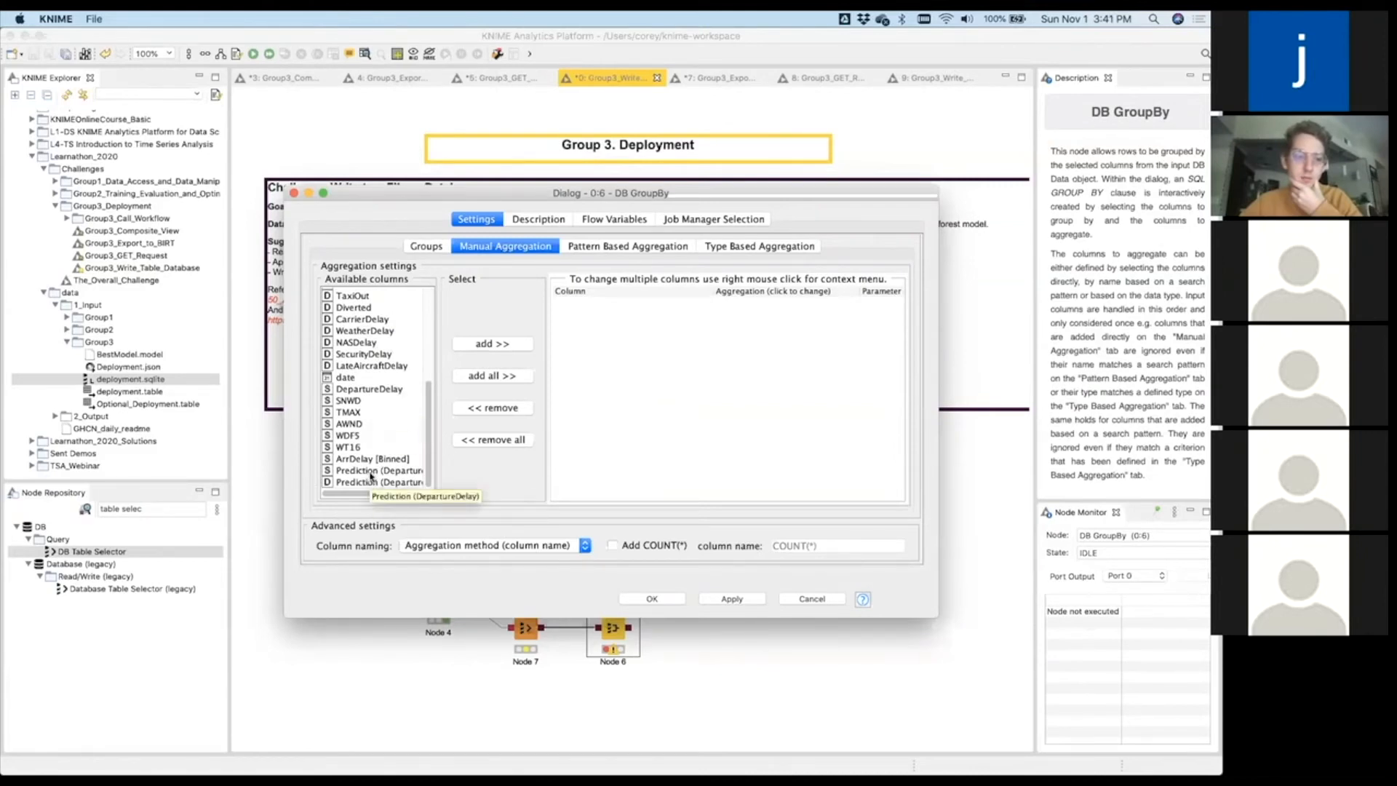
scroll(373, 465, up, 2)
scroll(374, 466, up, 4)
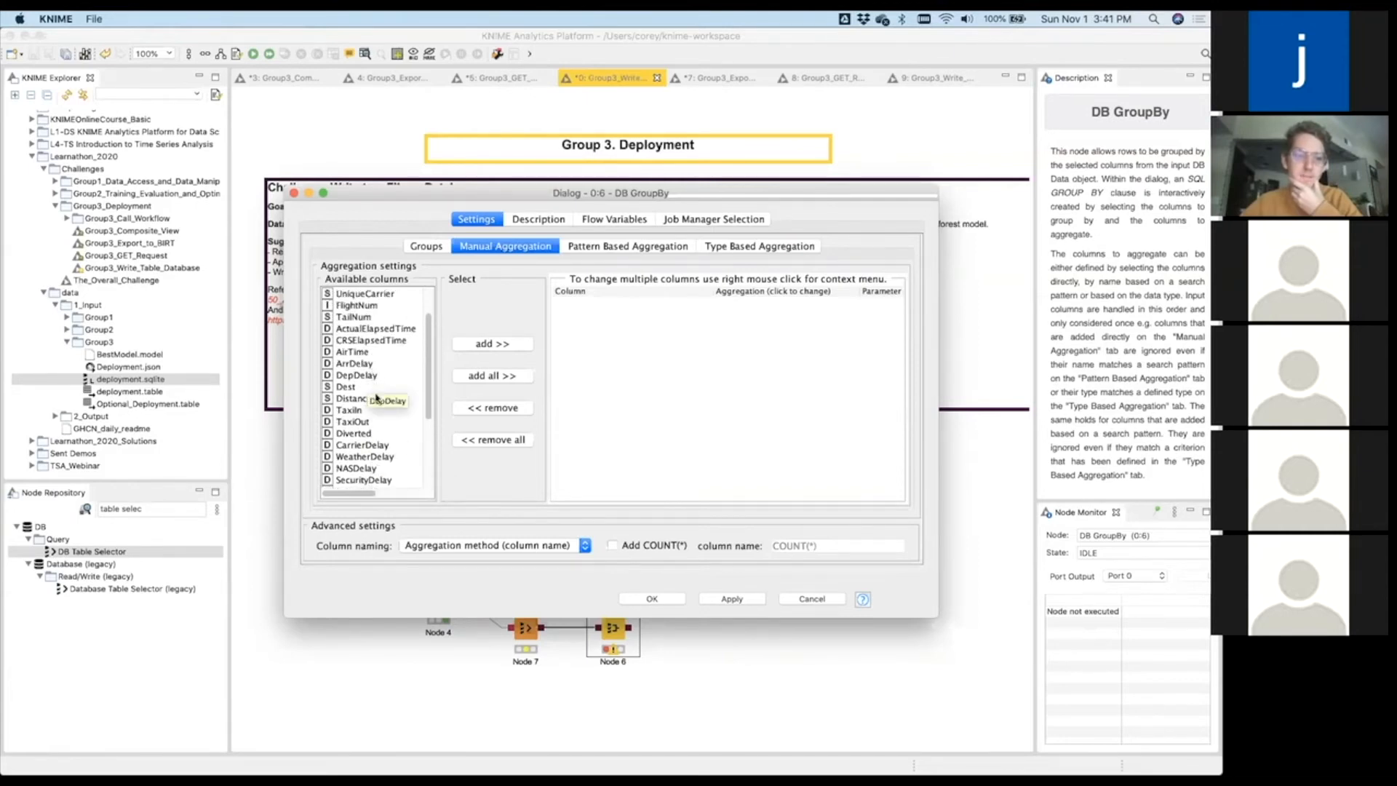
scroll(367, 415, up, 2)
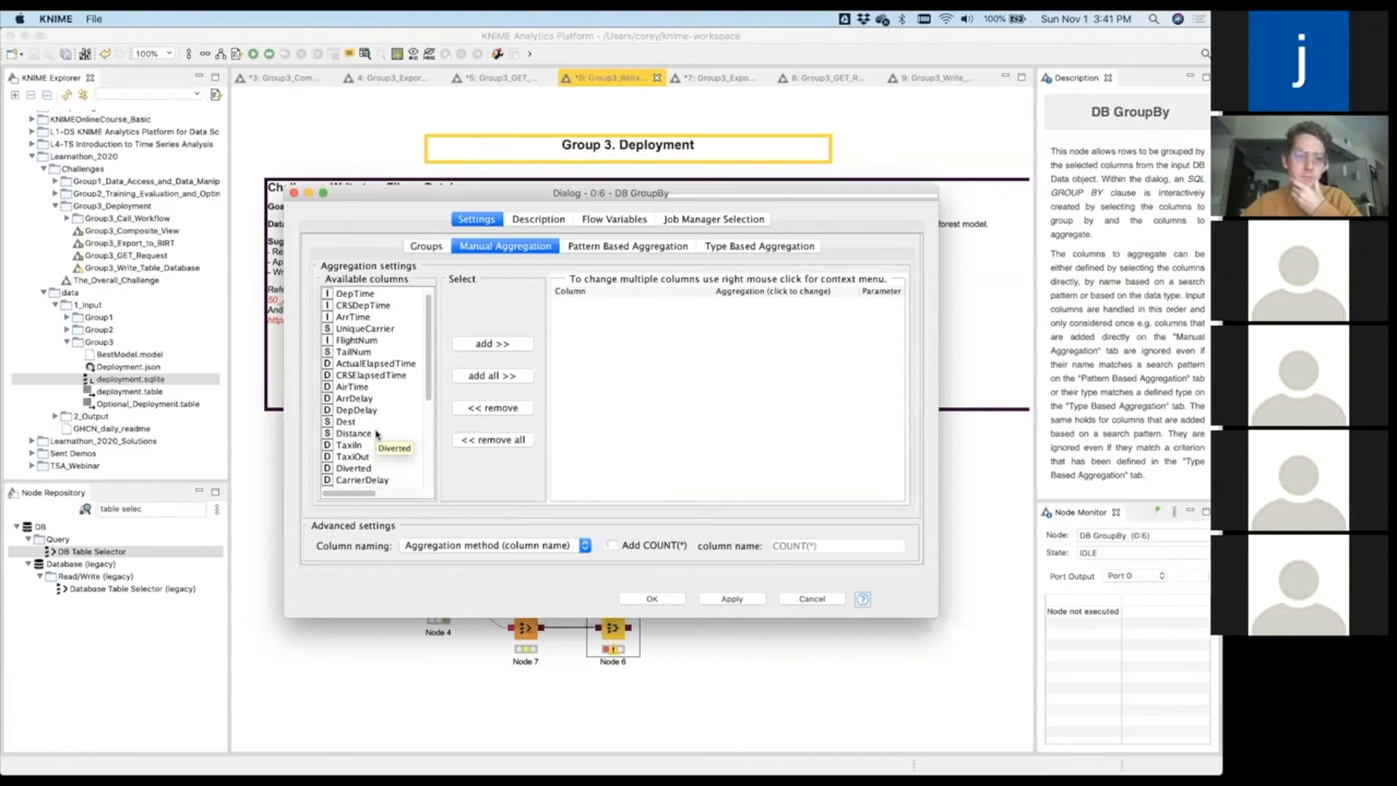
double_click(357, 398)
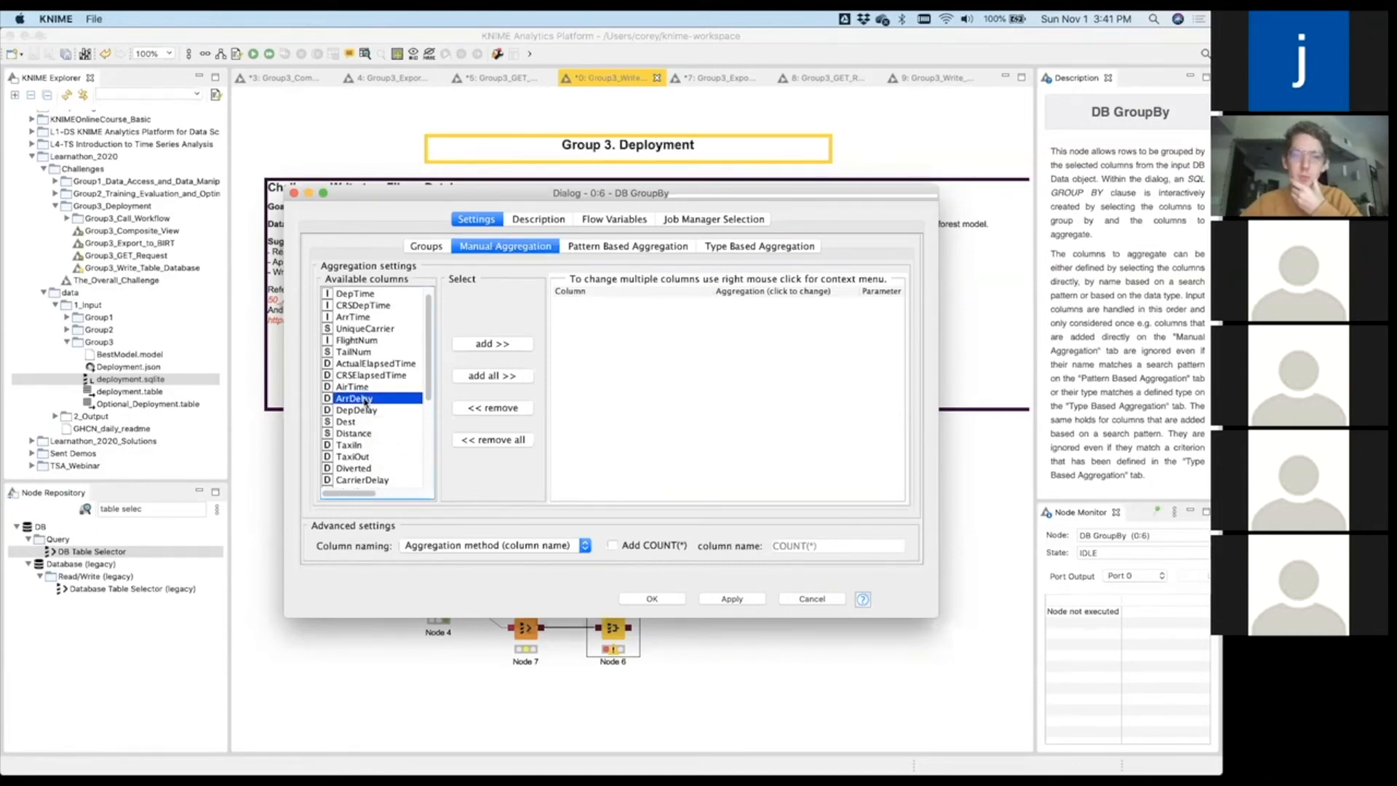
Set the ArrDelay aggregation method to AVG and apply the DB GroupBy settings.
click(744, 306)
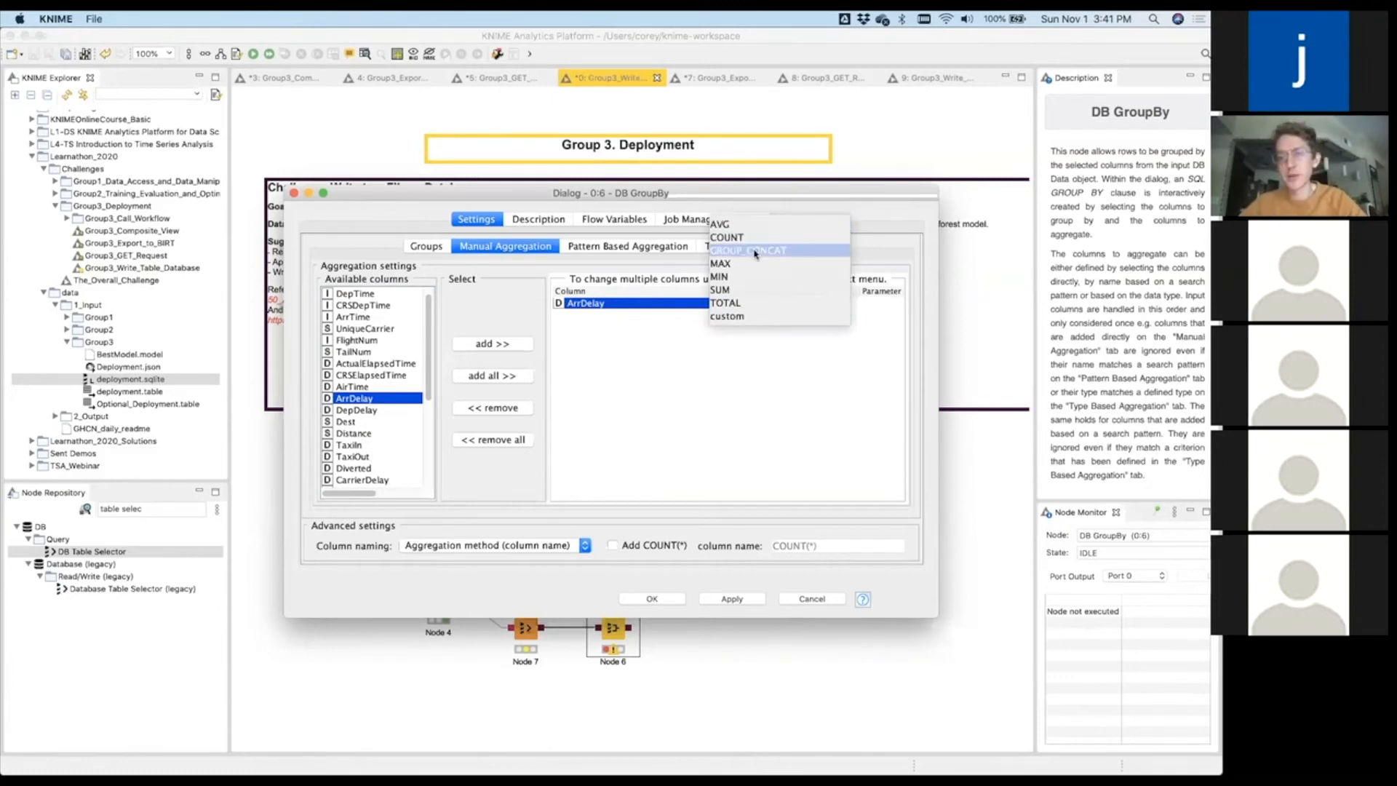
click(735, 304)
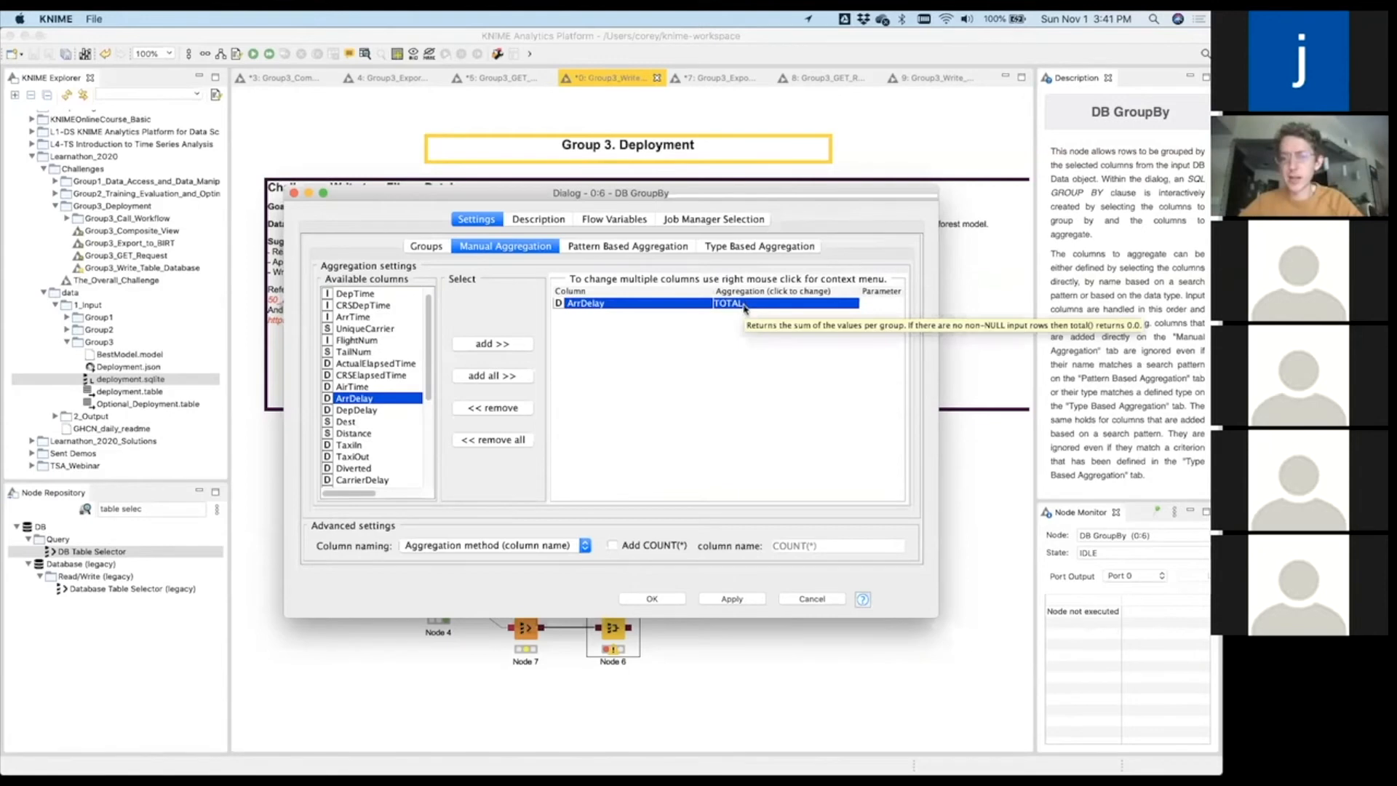
click(745, 304)
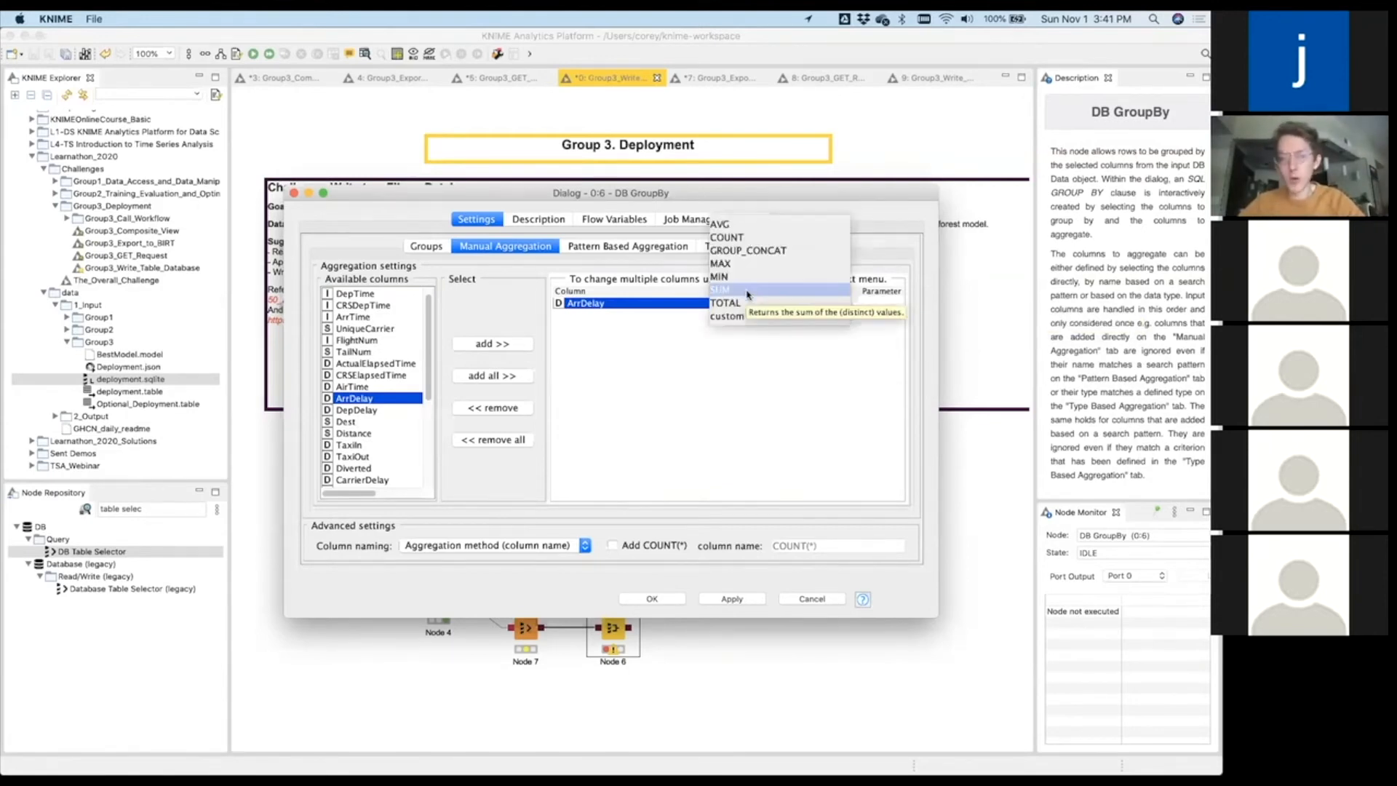
click(768, 231)
click(651, 599)
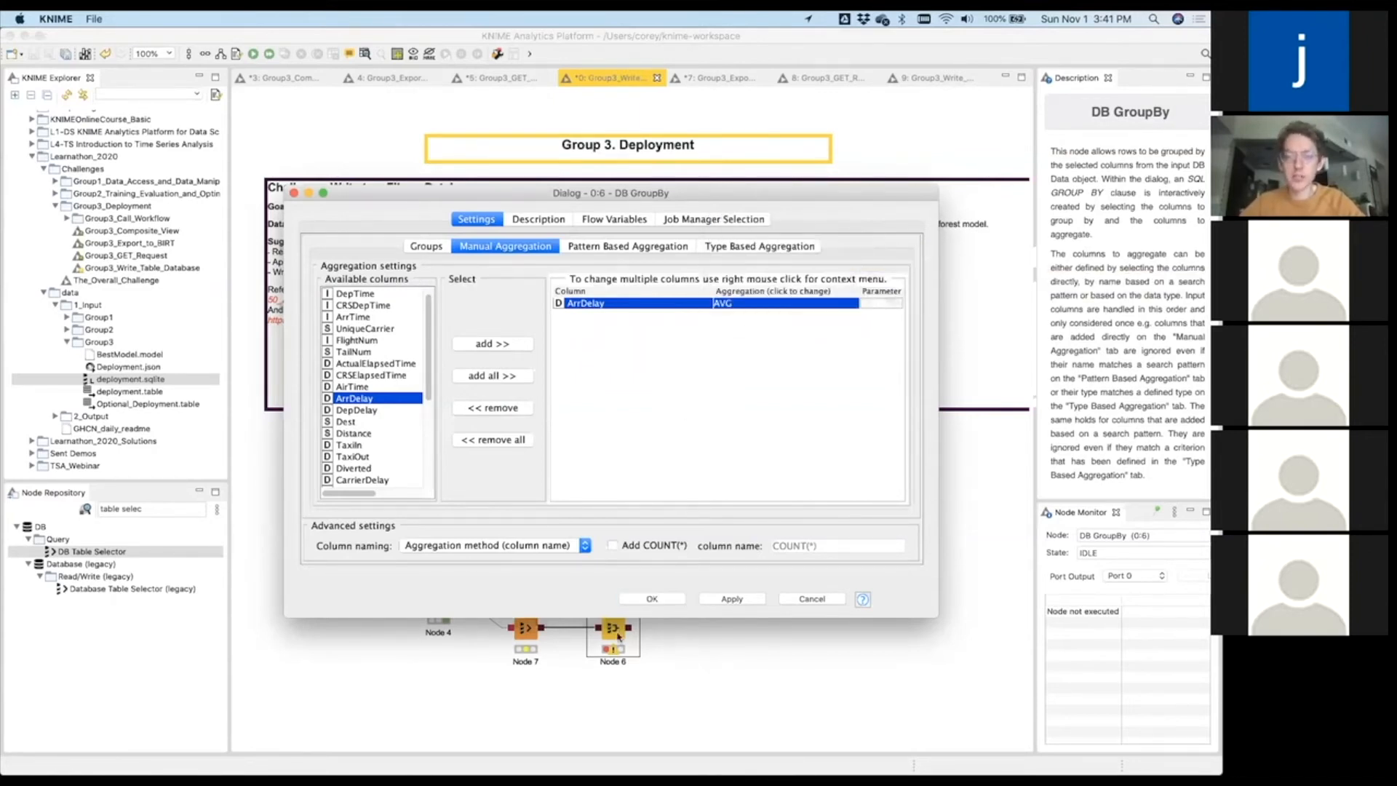
Execute the DB GroupBy and preview its grouped data with 100 cached rows.
right_click(612, 641)
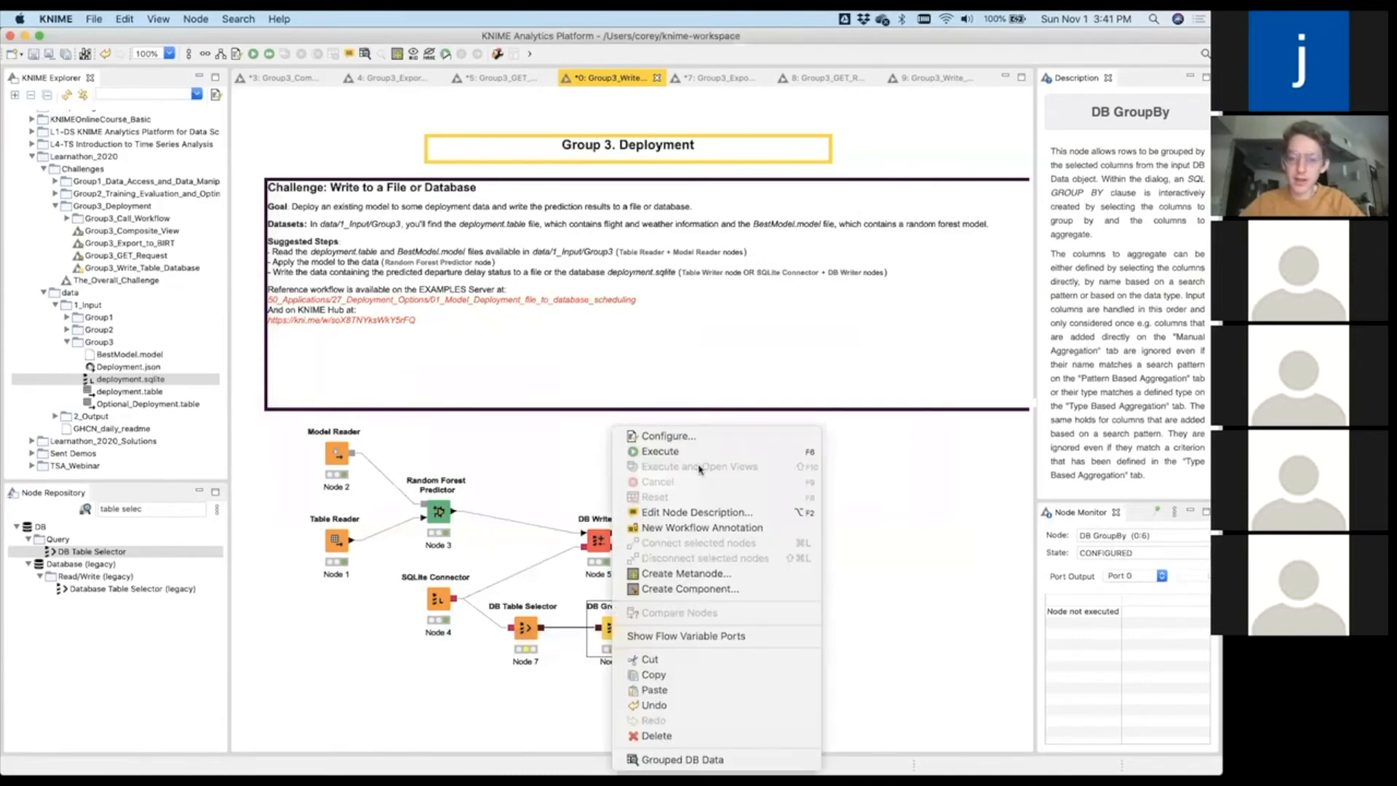
click(703, 457)
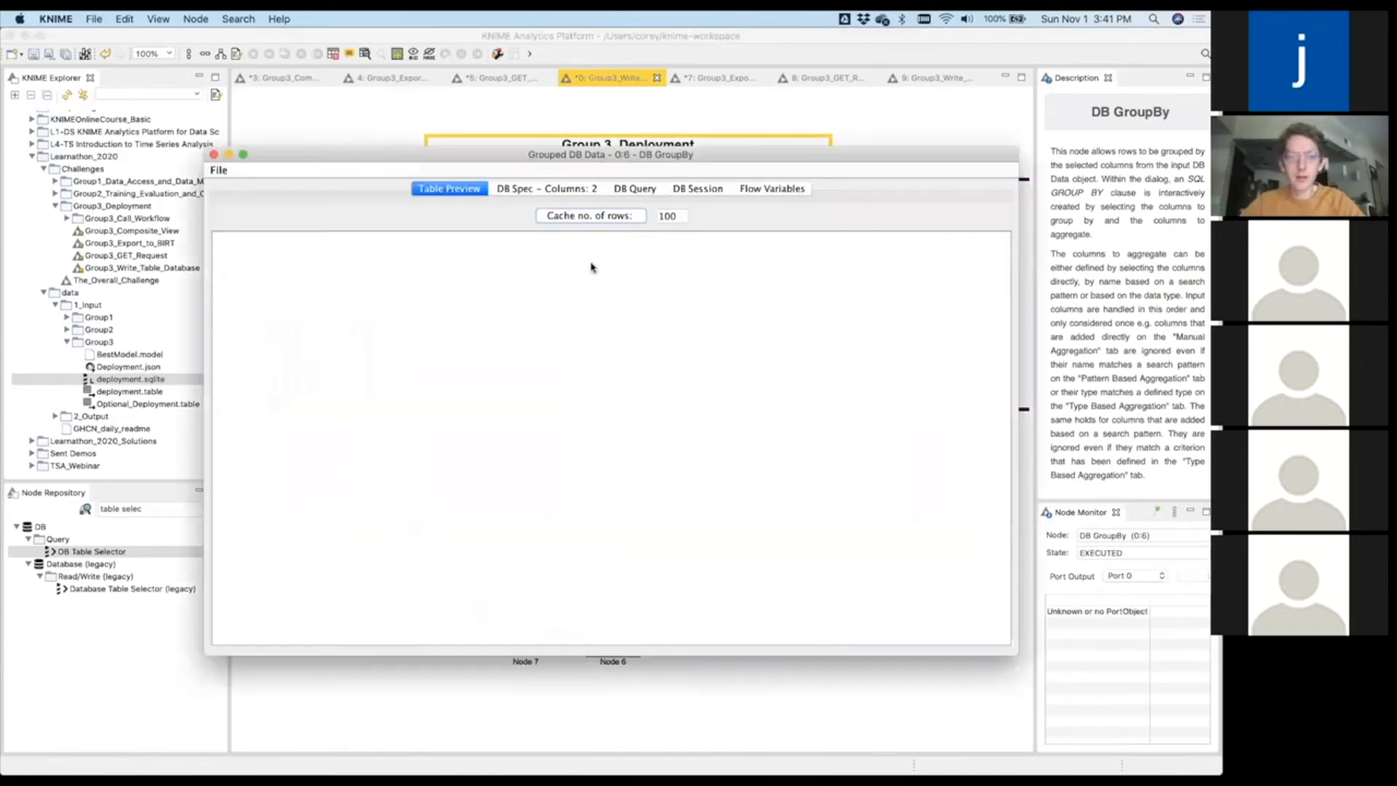
click(608, 215)
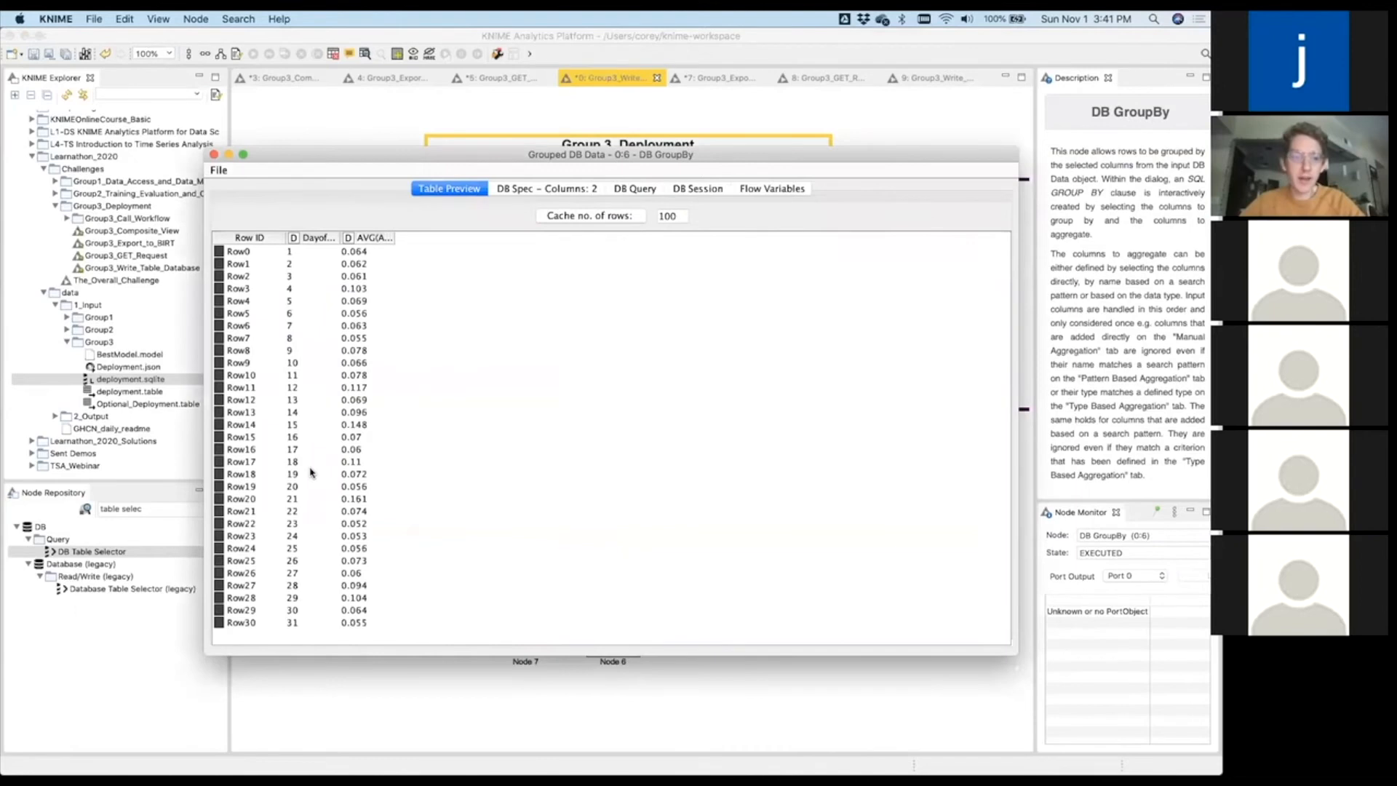
click(214, 154)
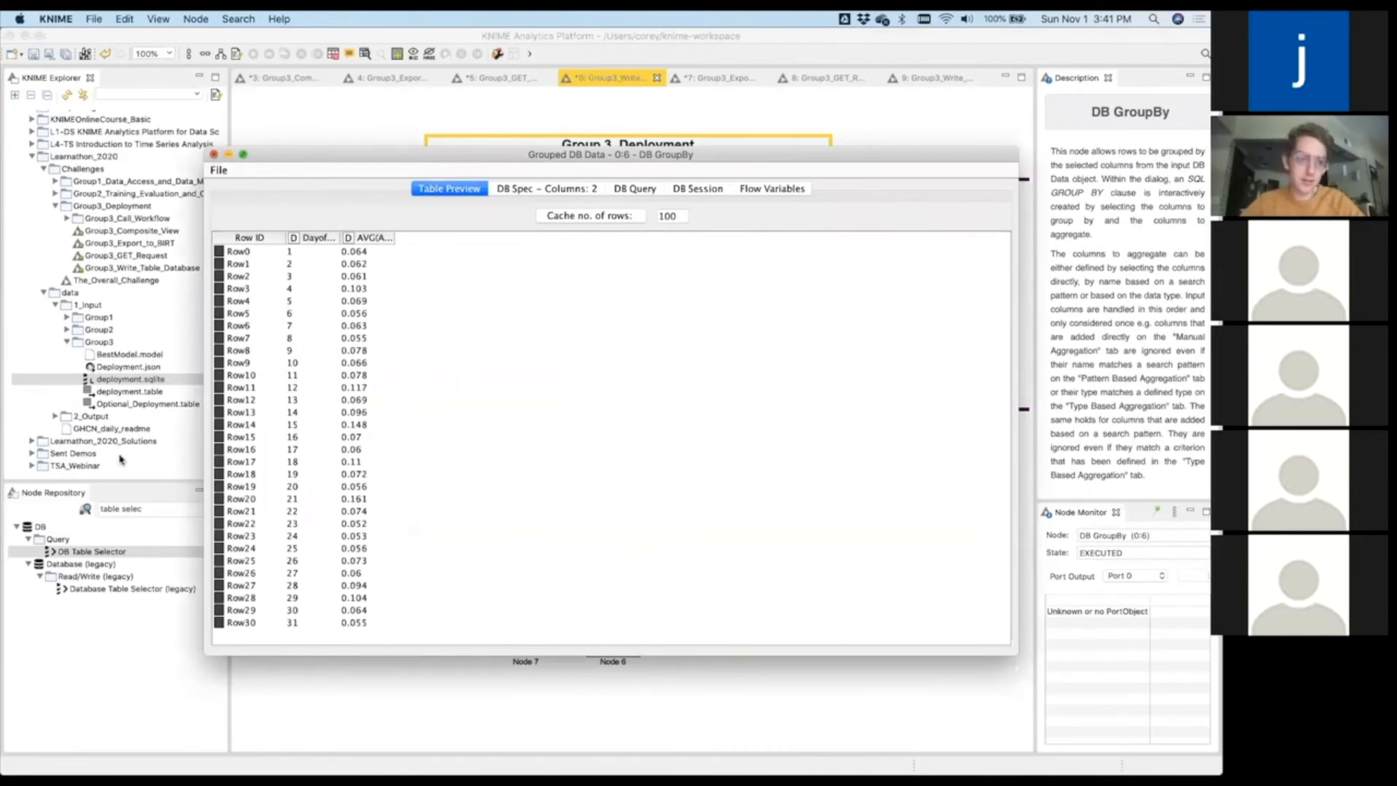
Add a DB Reader node after the DB GroupBy and connect it to the grouped data output.
click(139, 508)
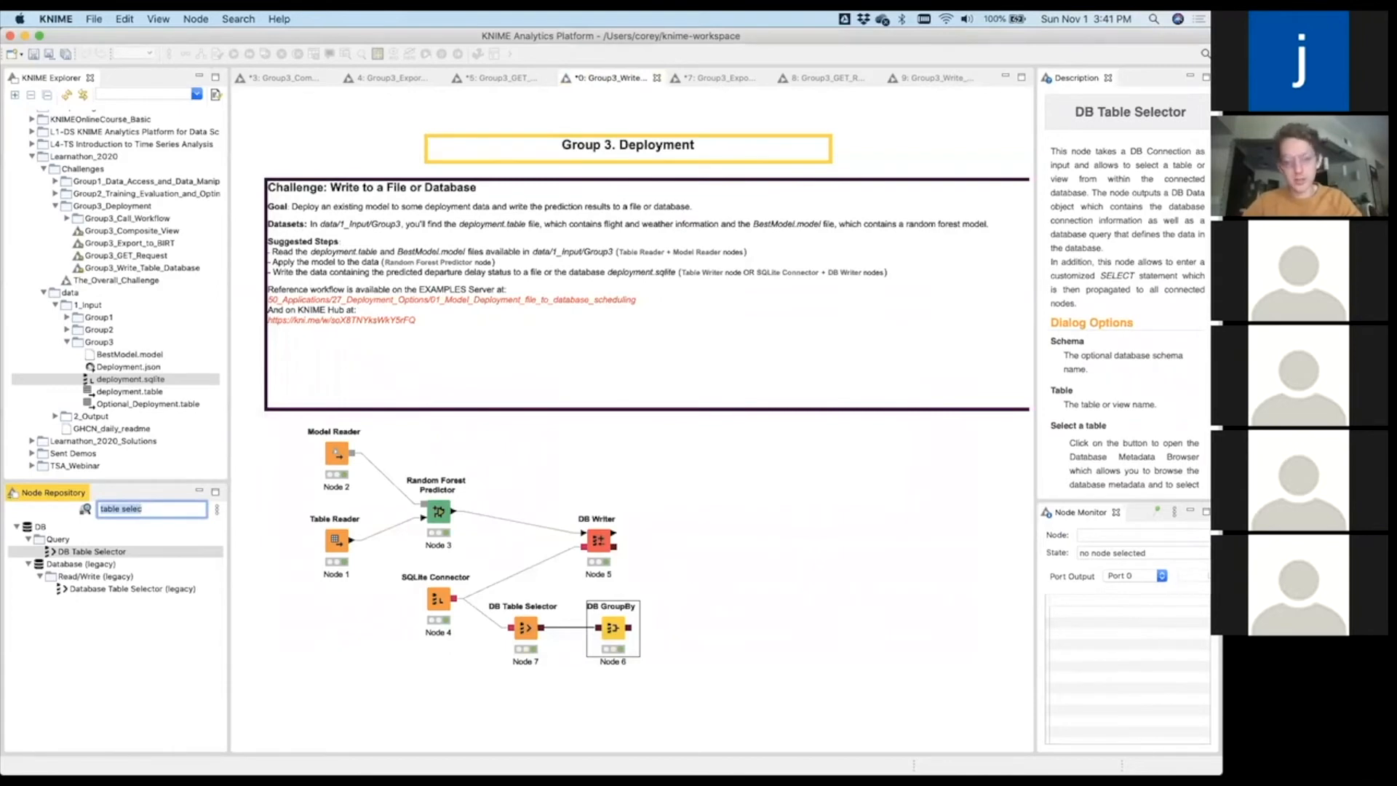
text(db reader)
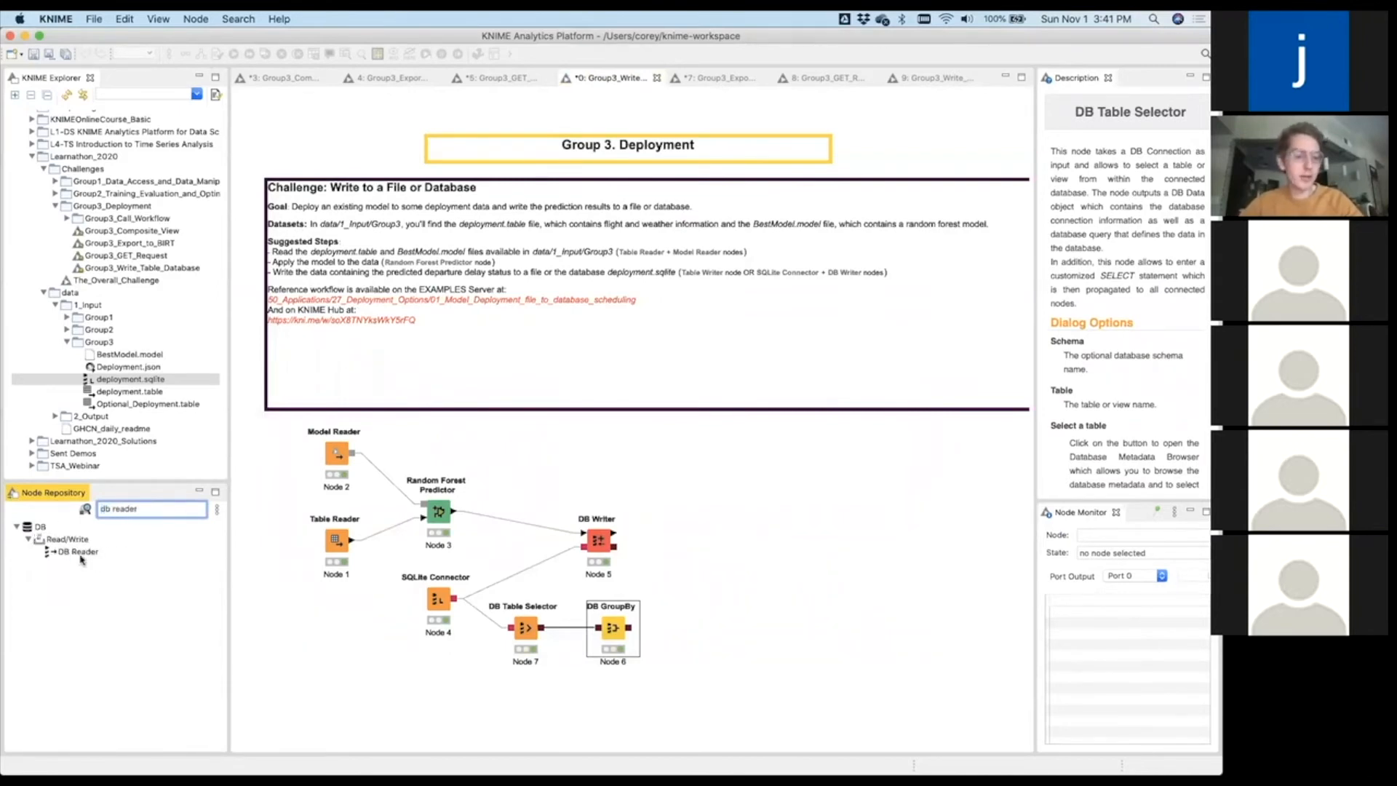
click(84, 557)
drag(645, 631, 710, 633)
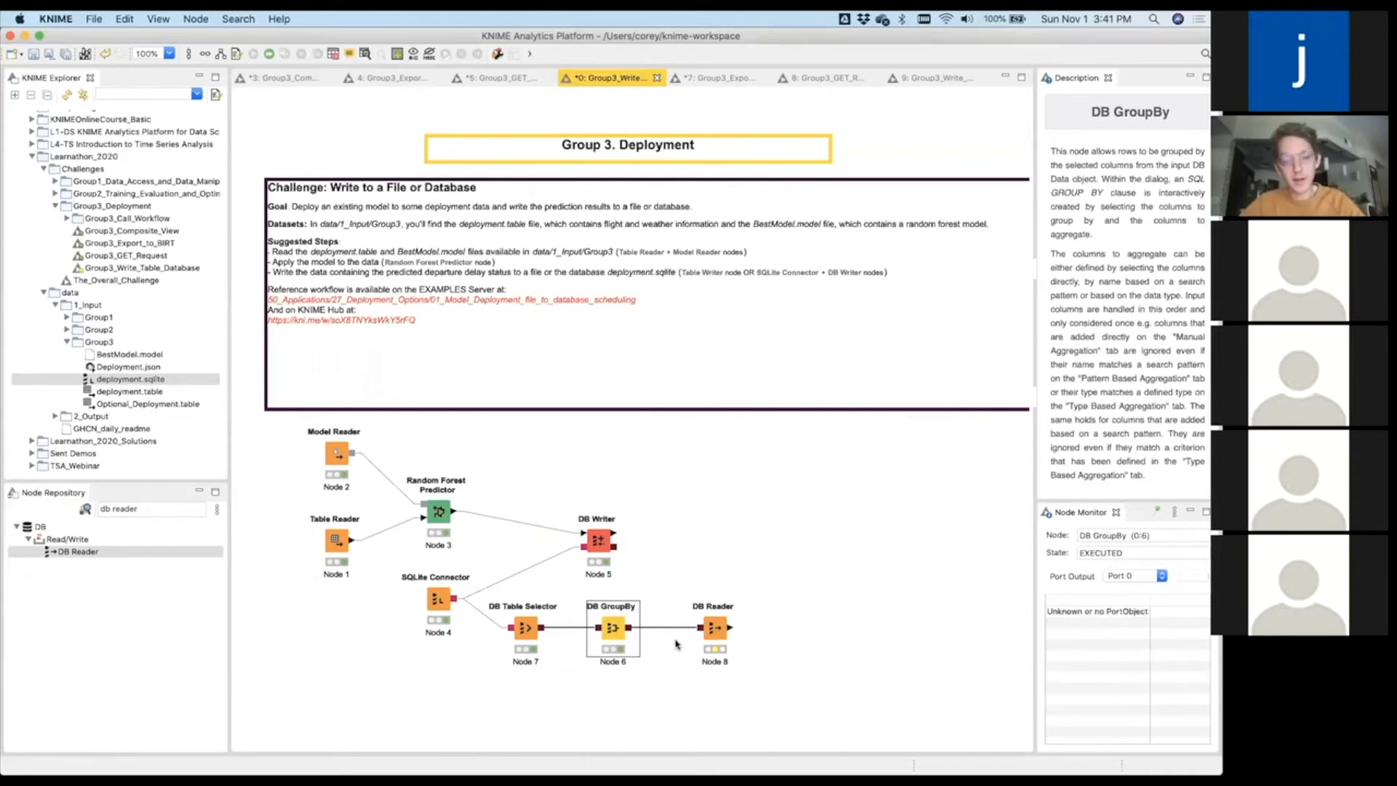
Execute the DB Reader and examine the average arrival delays per day of month in its output table.
click(715, 627)
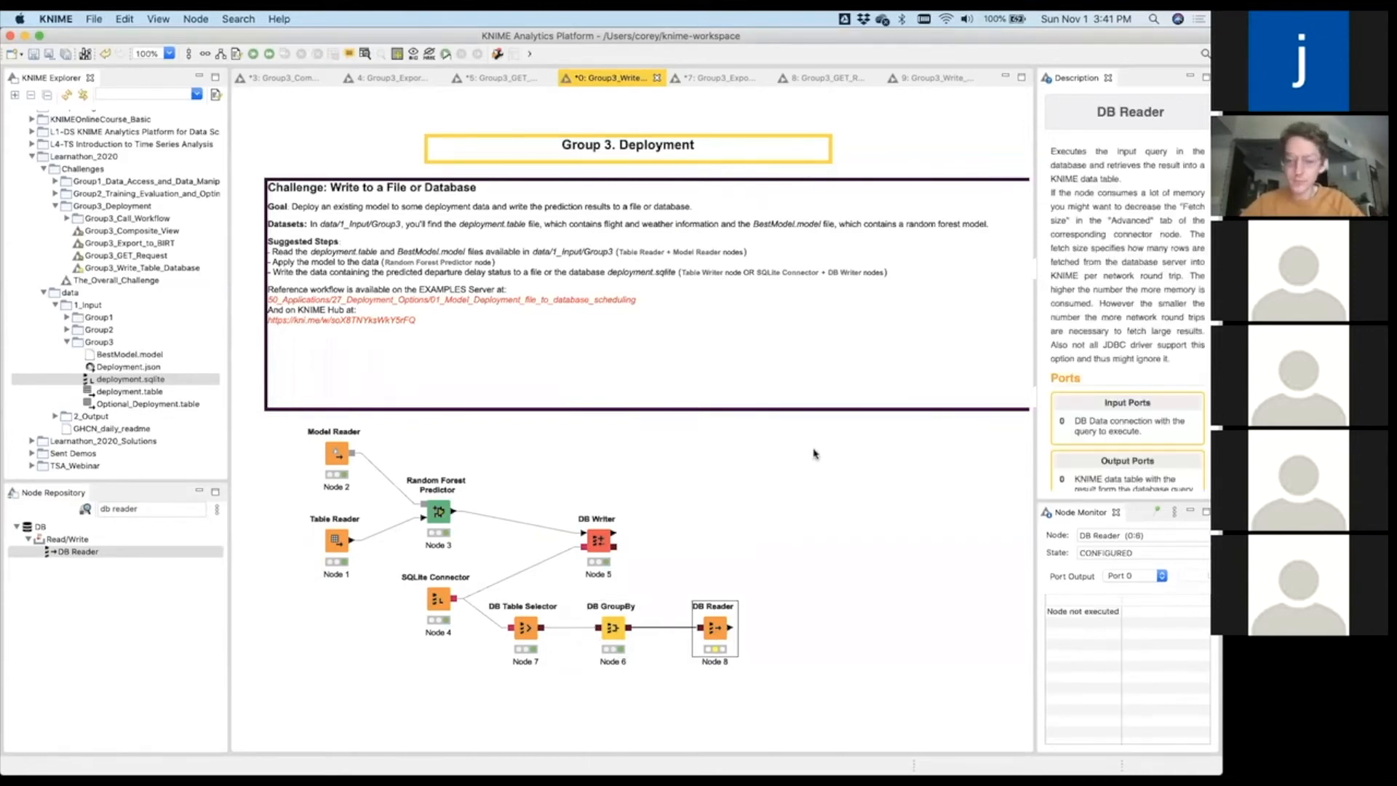
right_click(724, 629)
click(813, 457)
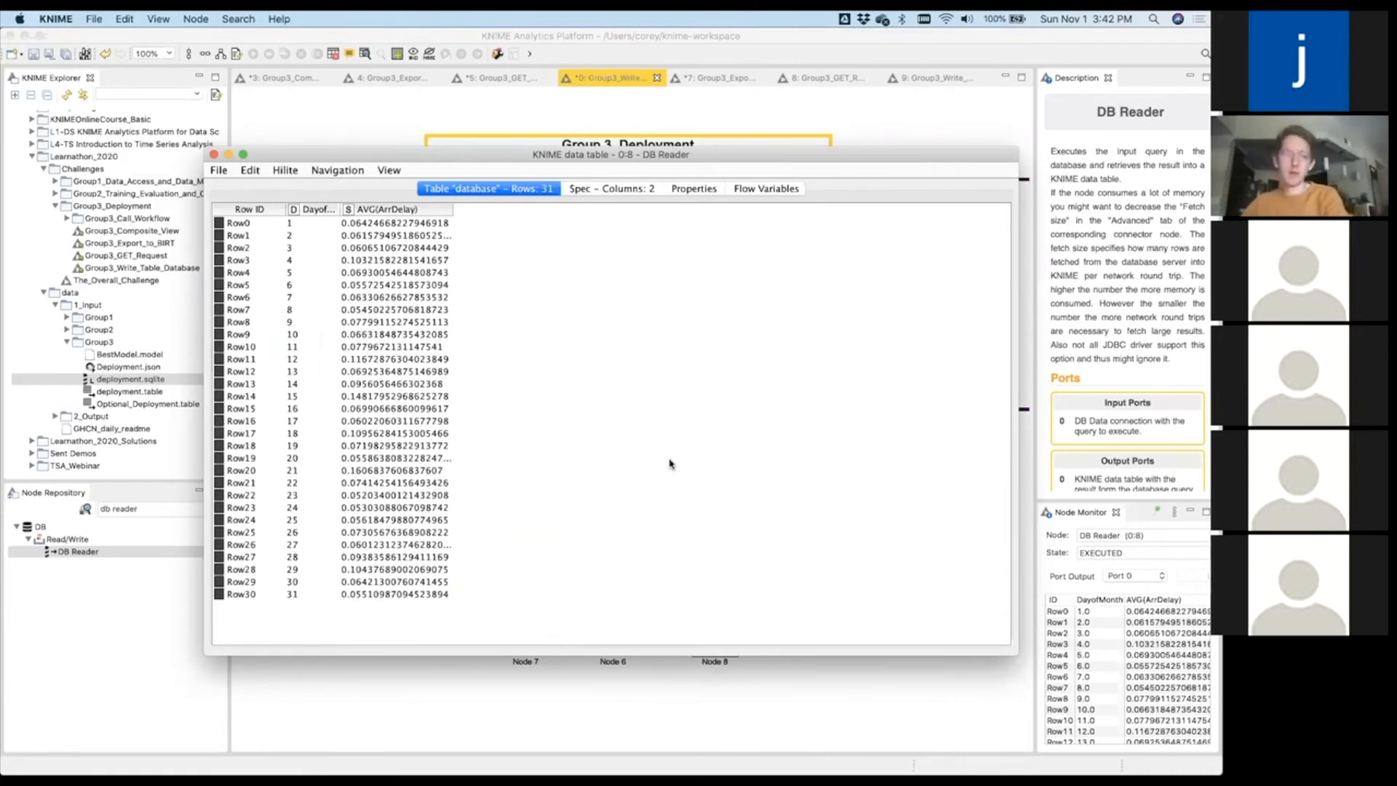
click(214, 154)
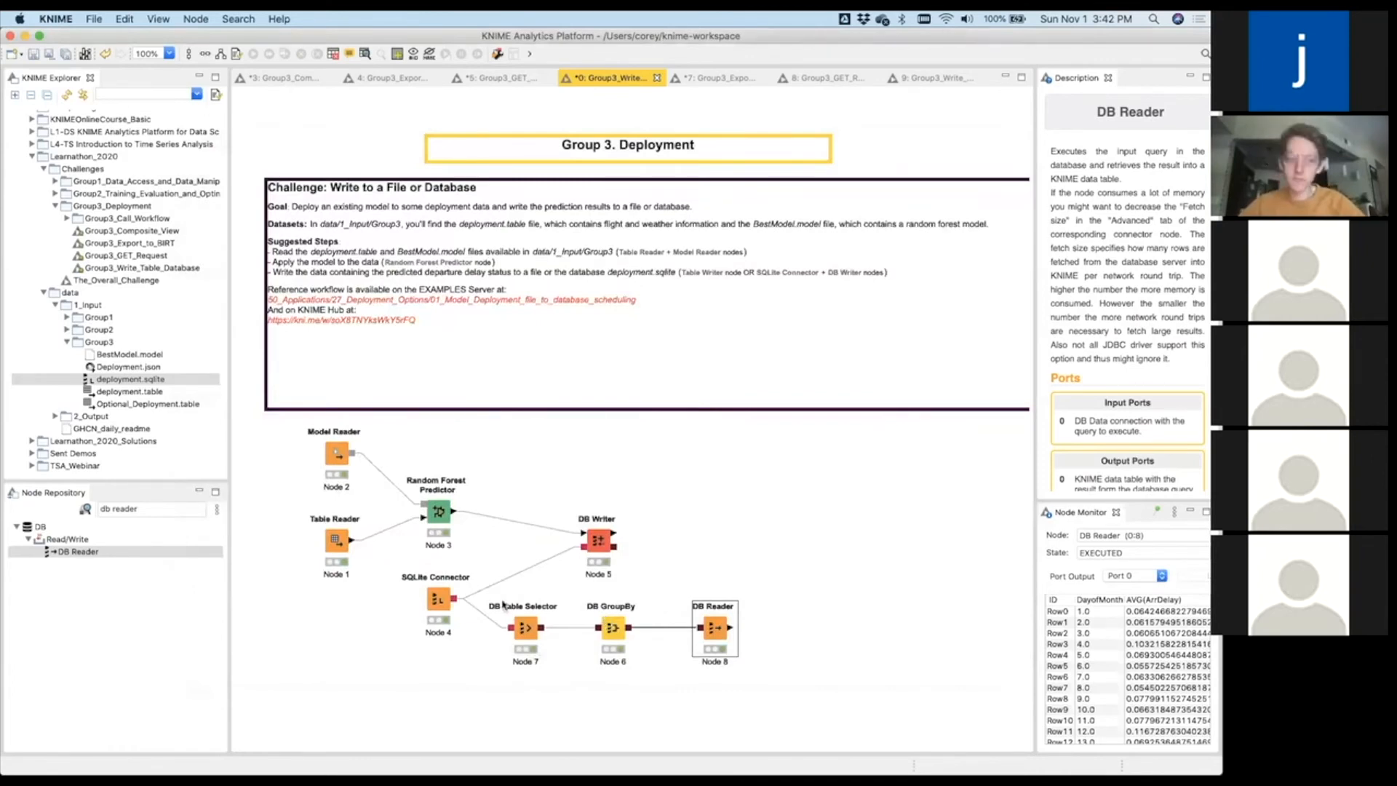
Clear the node search and browse the available database query nodes.
double_click(162, 509)
key(BackSpace)
key(BackSpace)
key(BackSpace)
key(BackSpace)
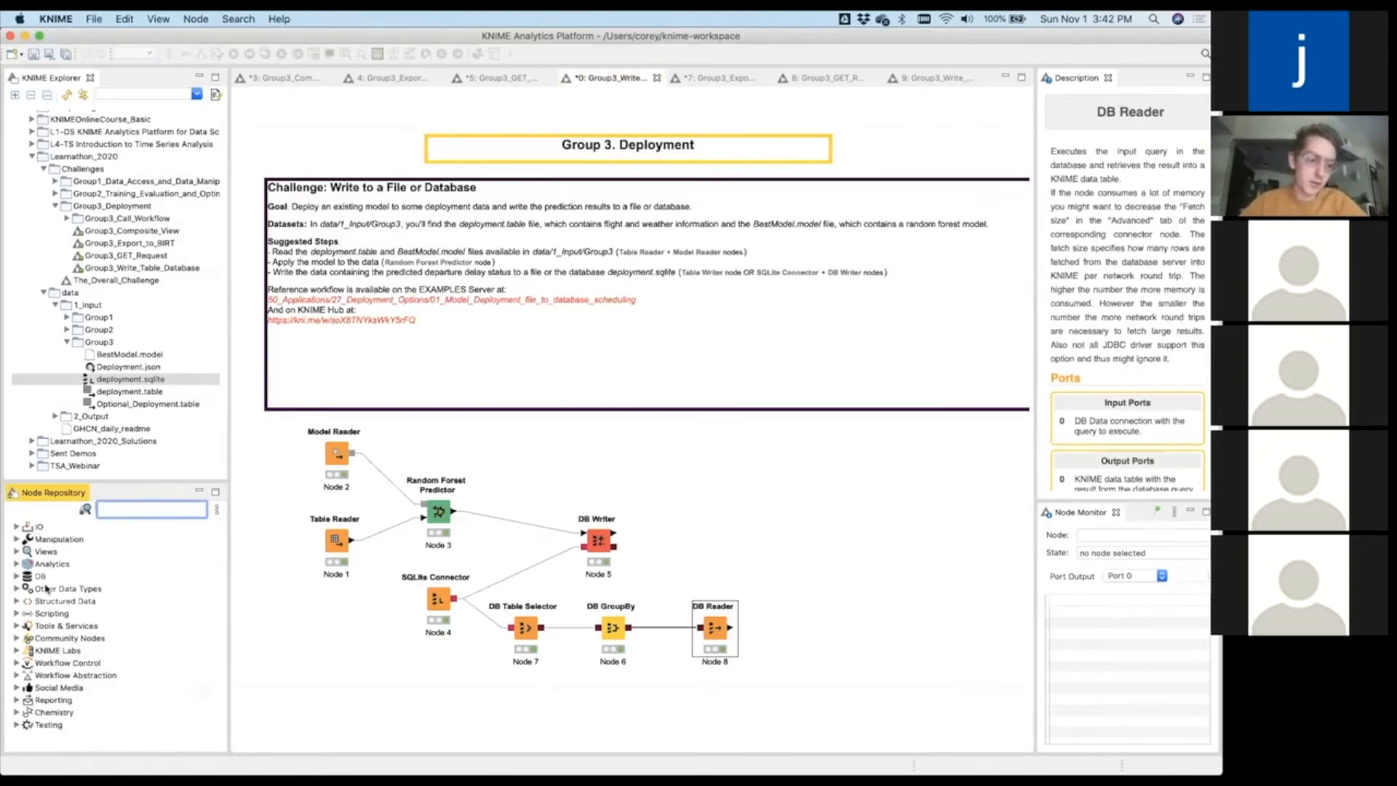
click(16, 576)
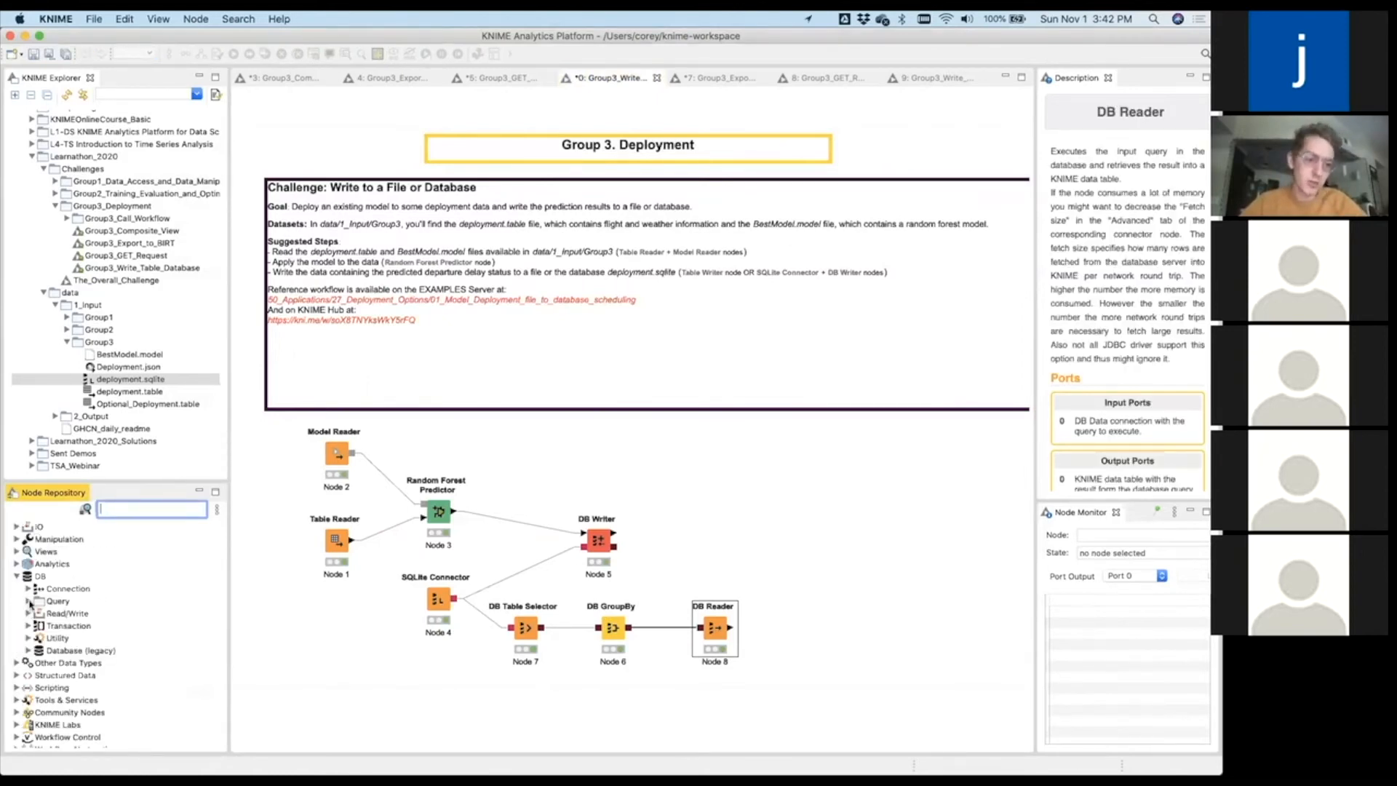
click(29, 600)
scroll(104, 655, down, 5)
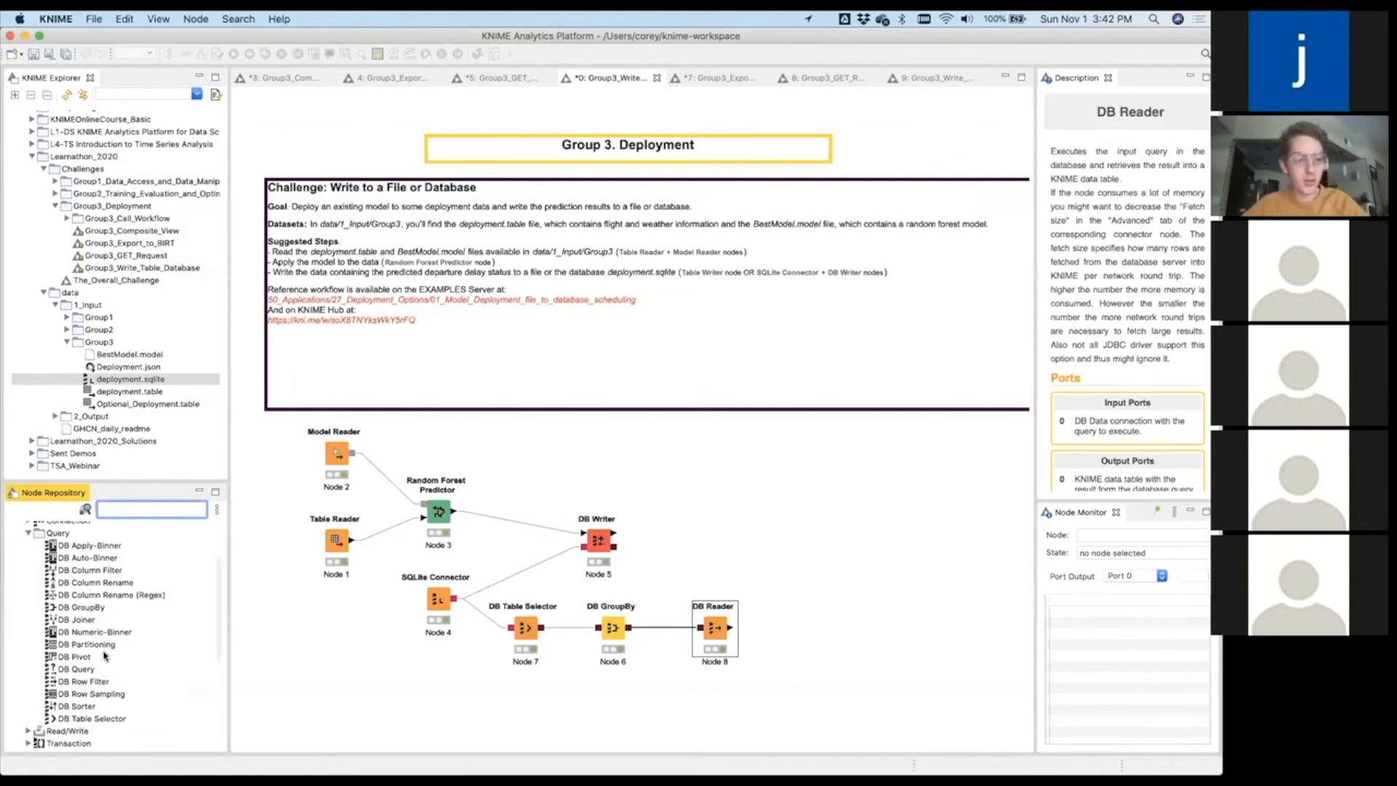
Look through the database query nodes and view the description of the DB Row Sampling node.
scroll(104, 655, down, 2)
scroll(106, 575, up, 2)
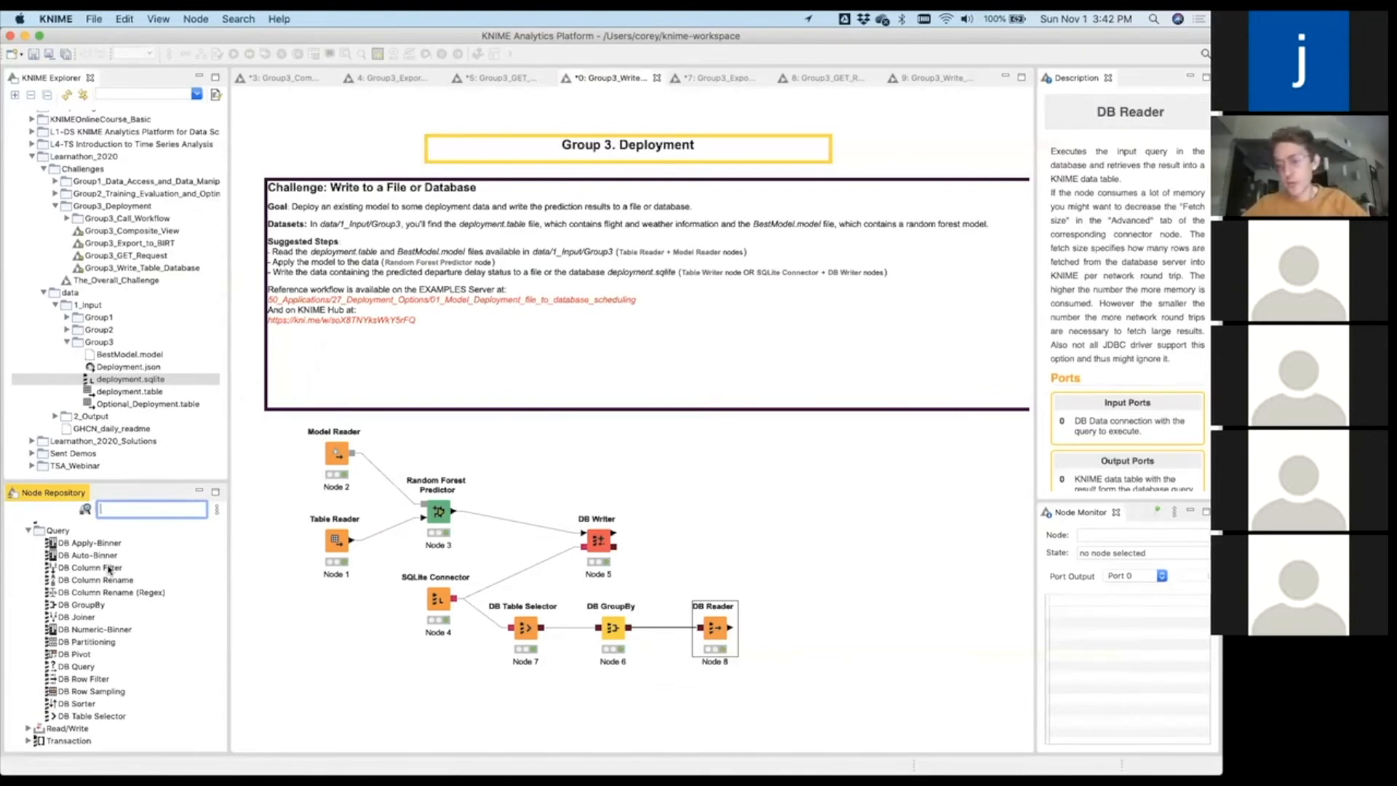
scroll(107, 670, down, 1)
click(106, 677)
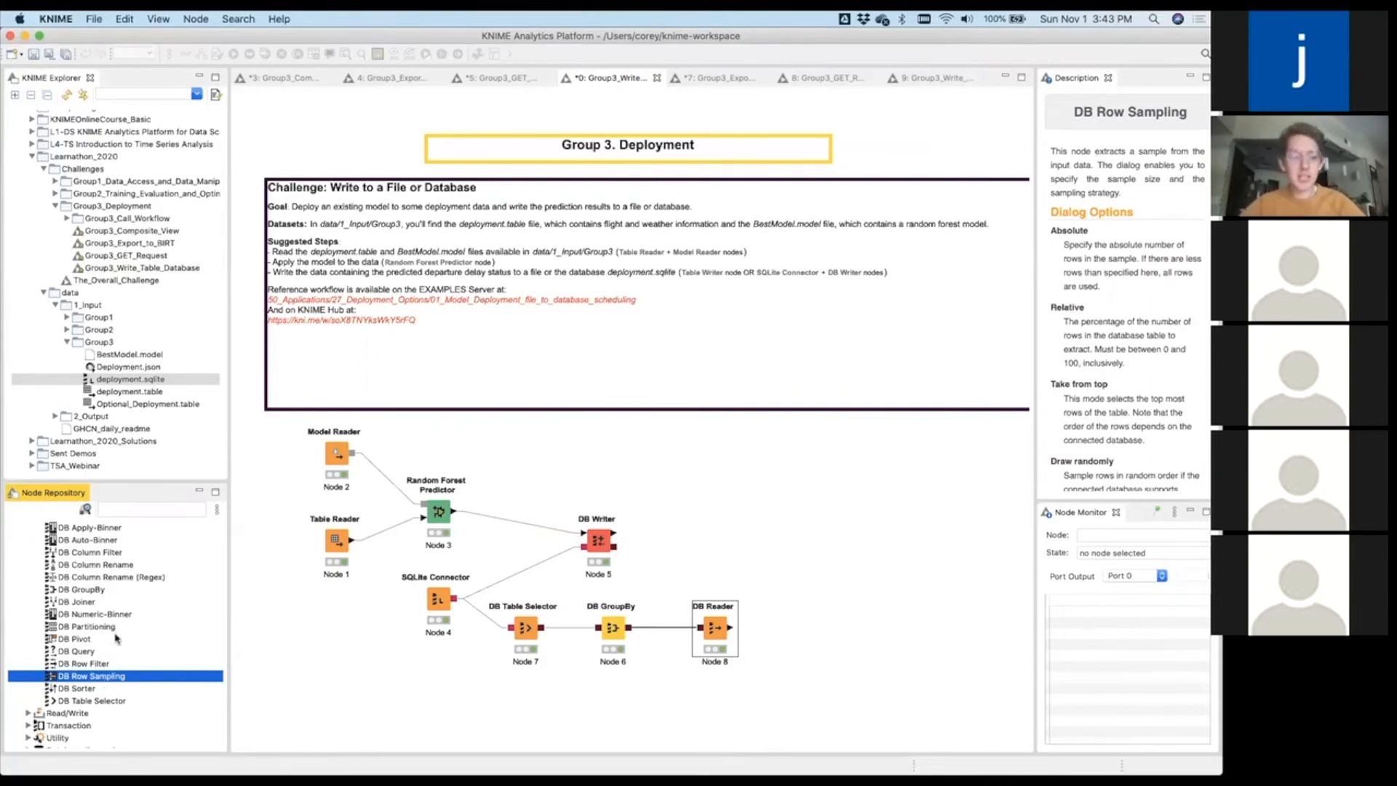
scroll(117, 638, up, 1)
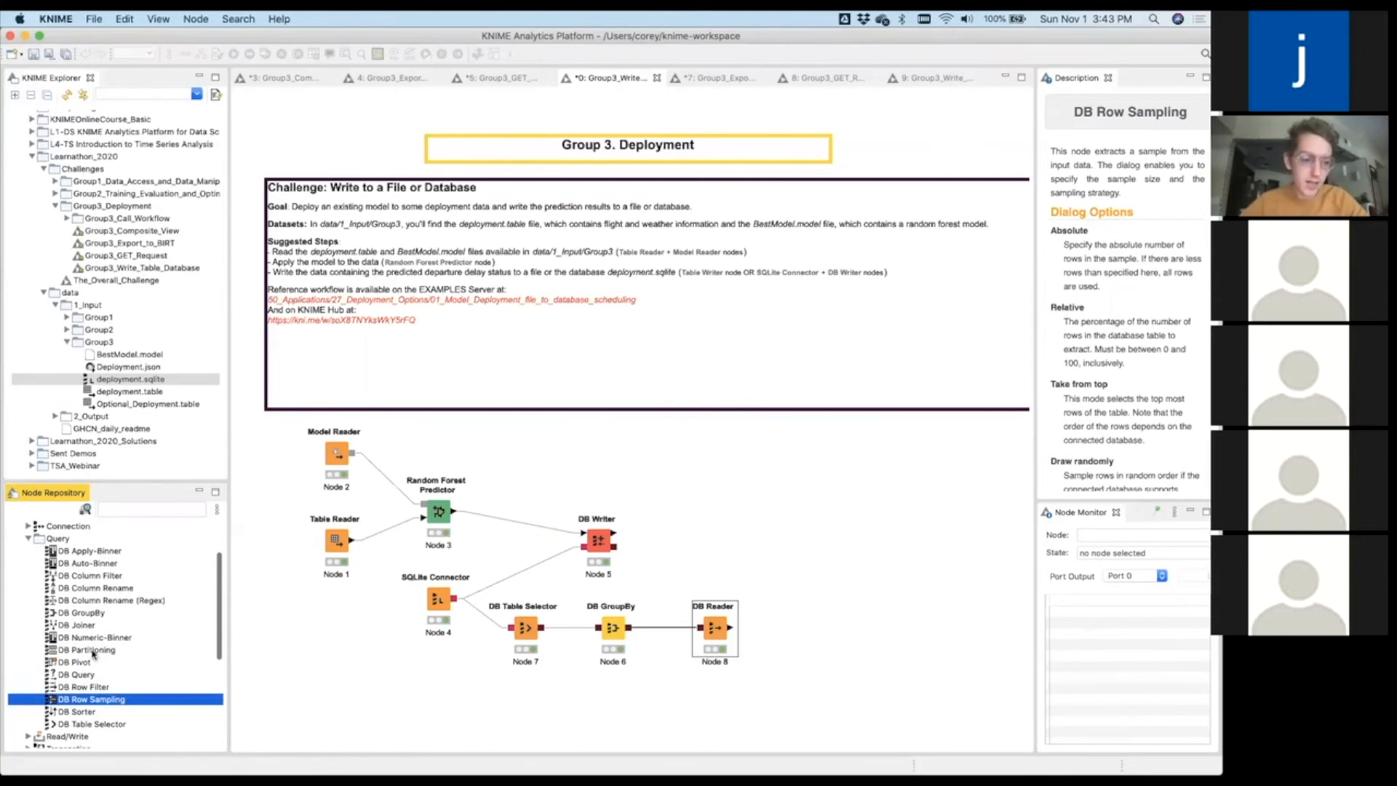
scroll(91, 656, up, 1)
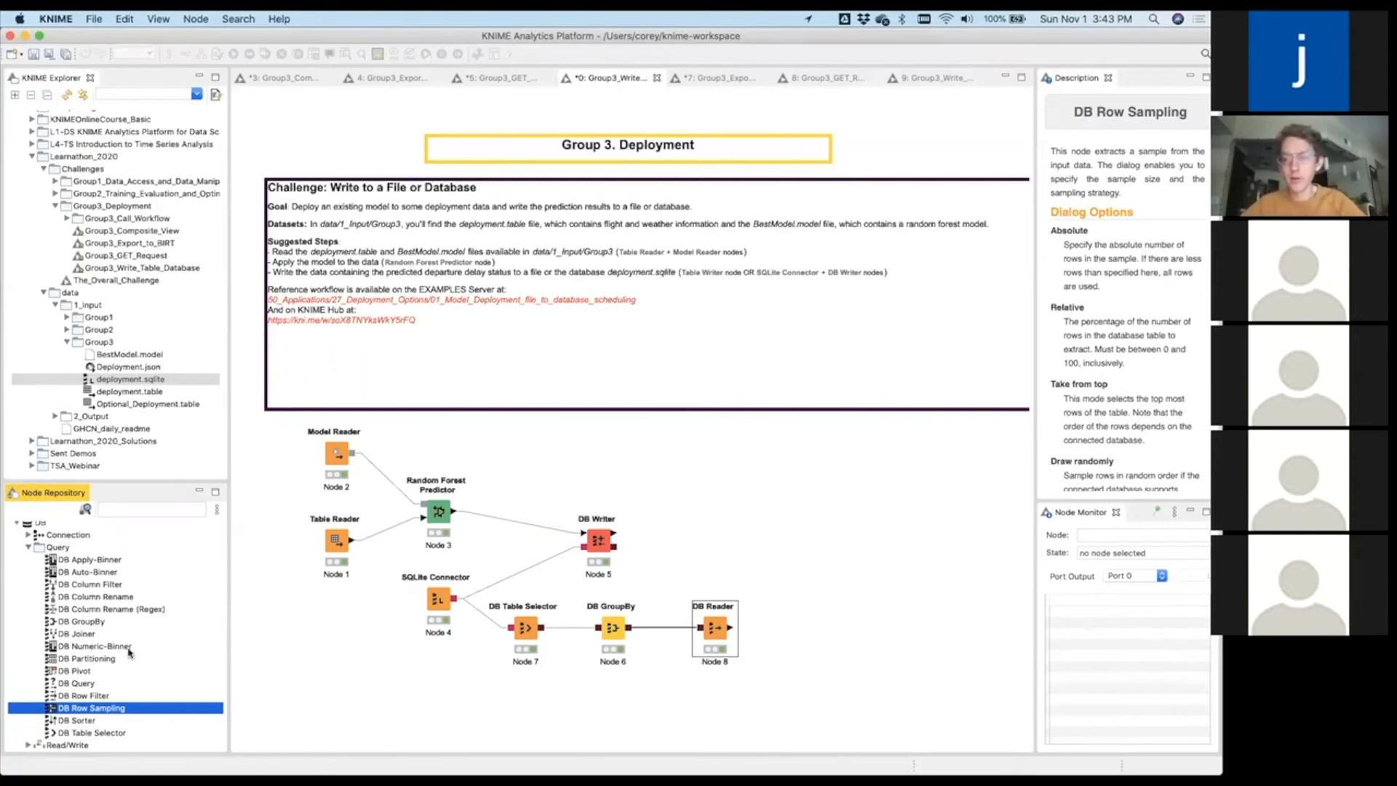
Open the Group3_Export_to_BIRT challenge workflow from the Group3_Deployment folder.
click(725, 511)
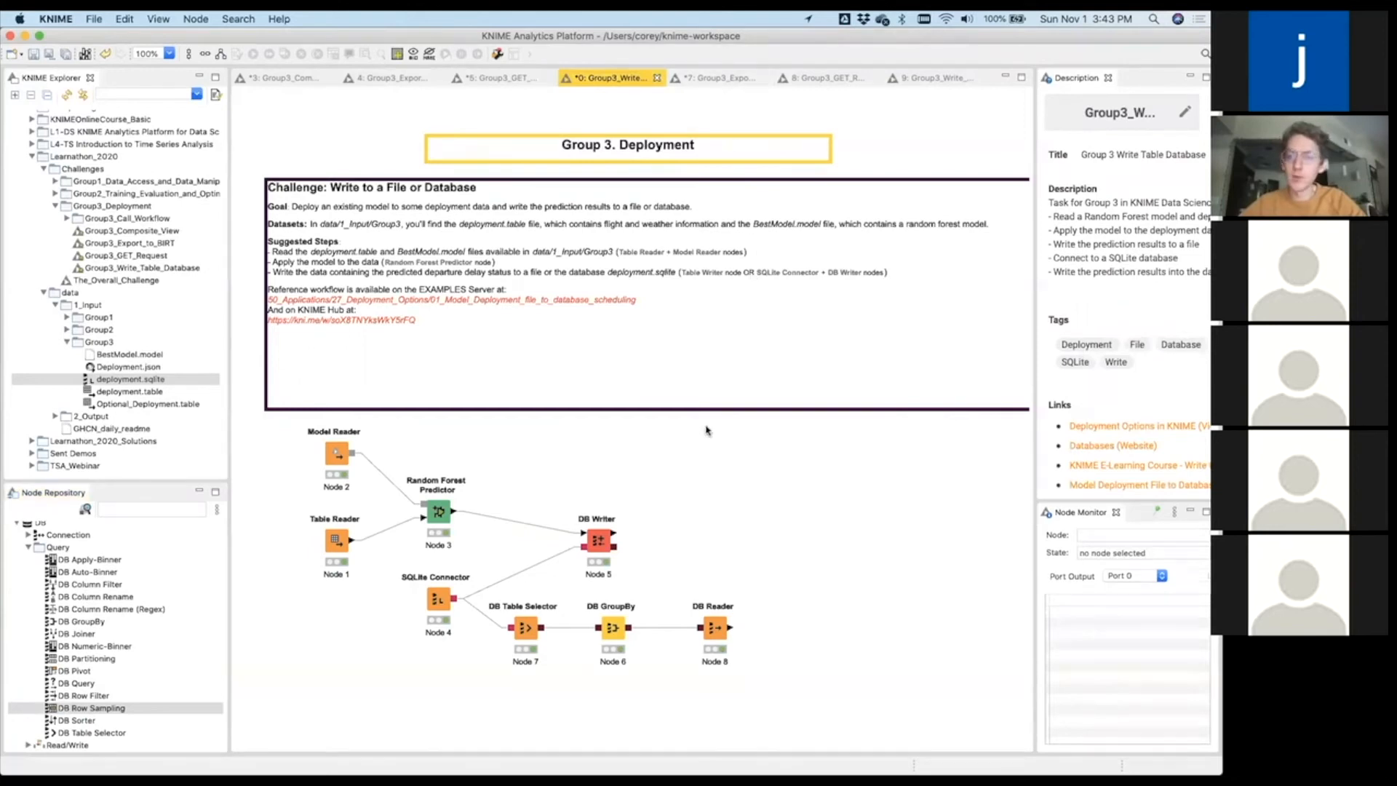
click(725, 78)
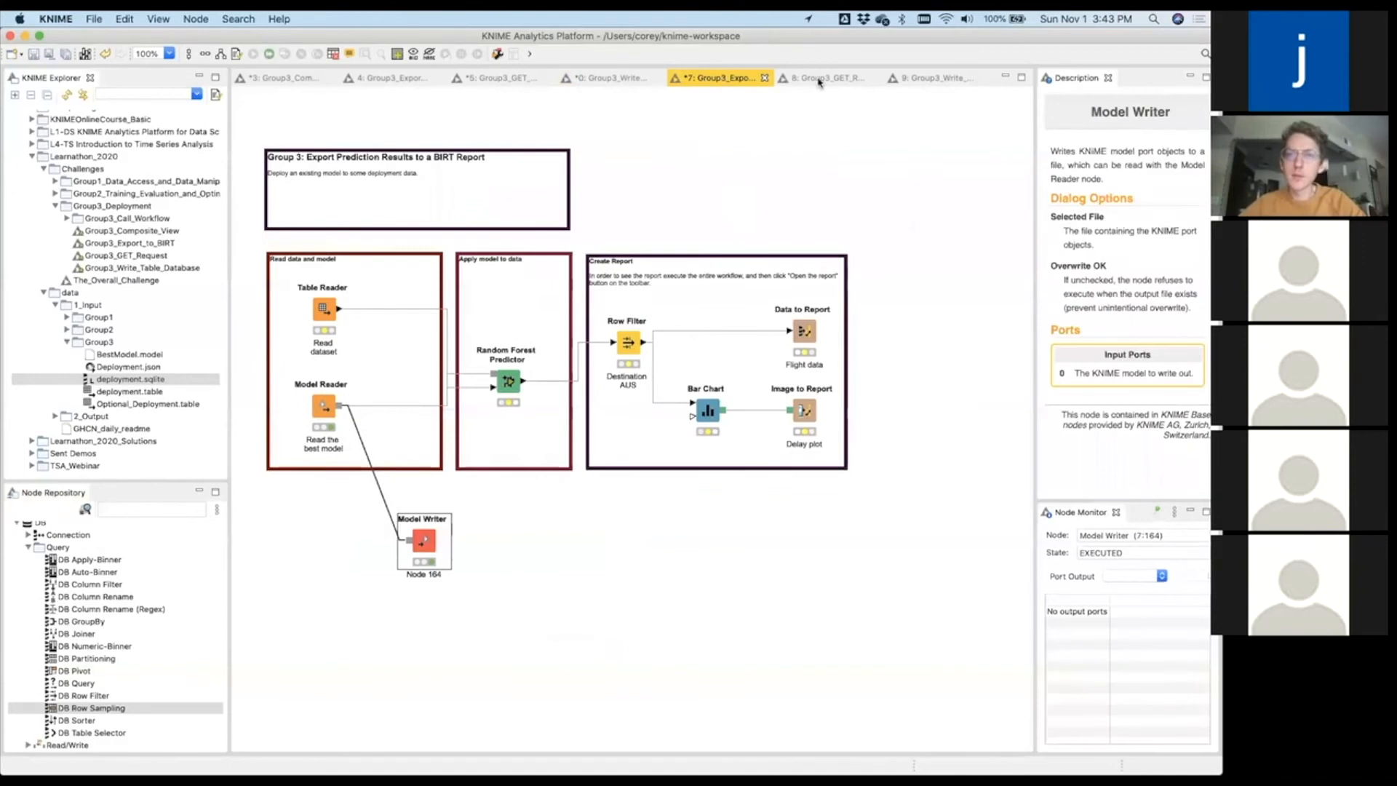
scroll(127, 298, up, 2)
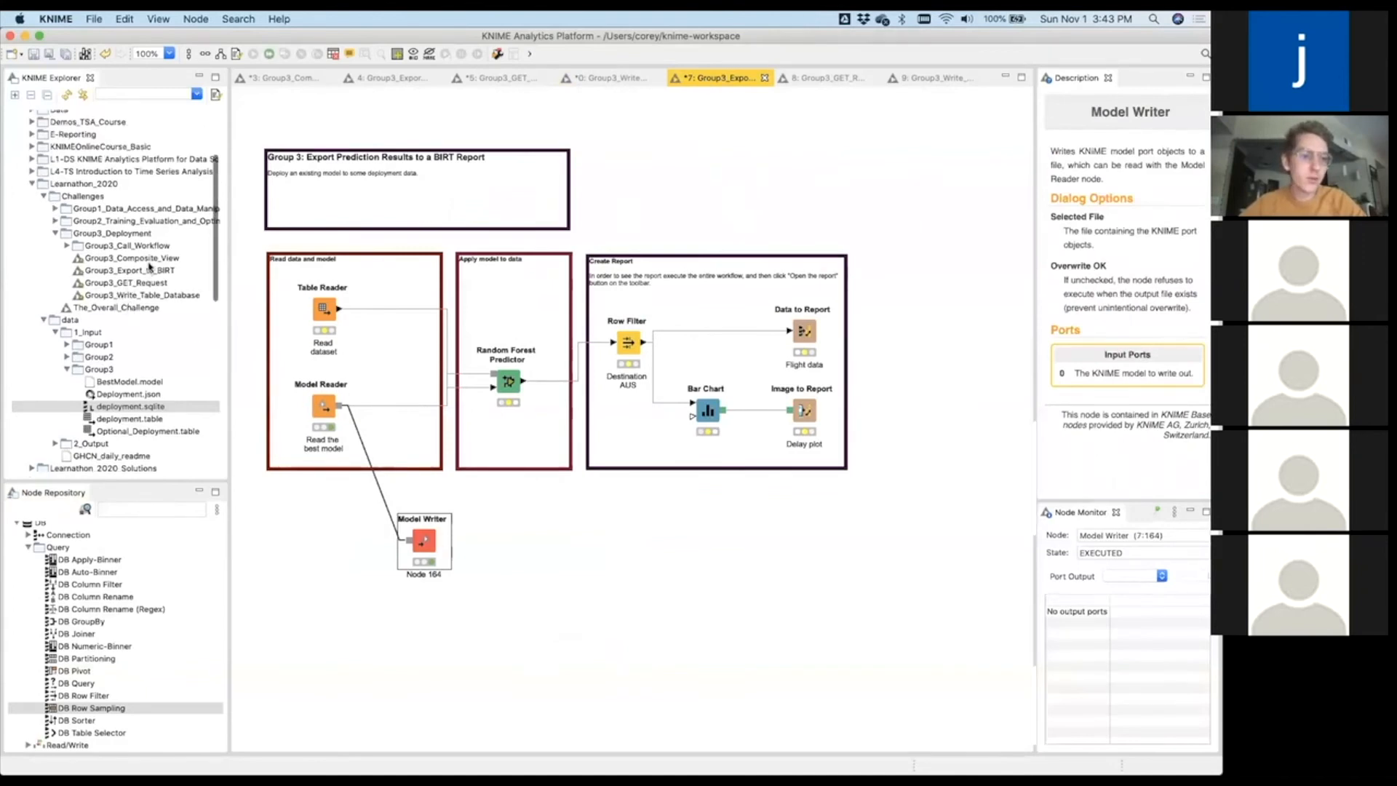
click(149, 259)
click(149, 269)
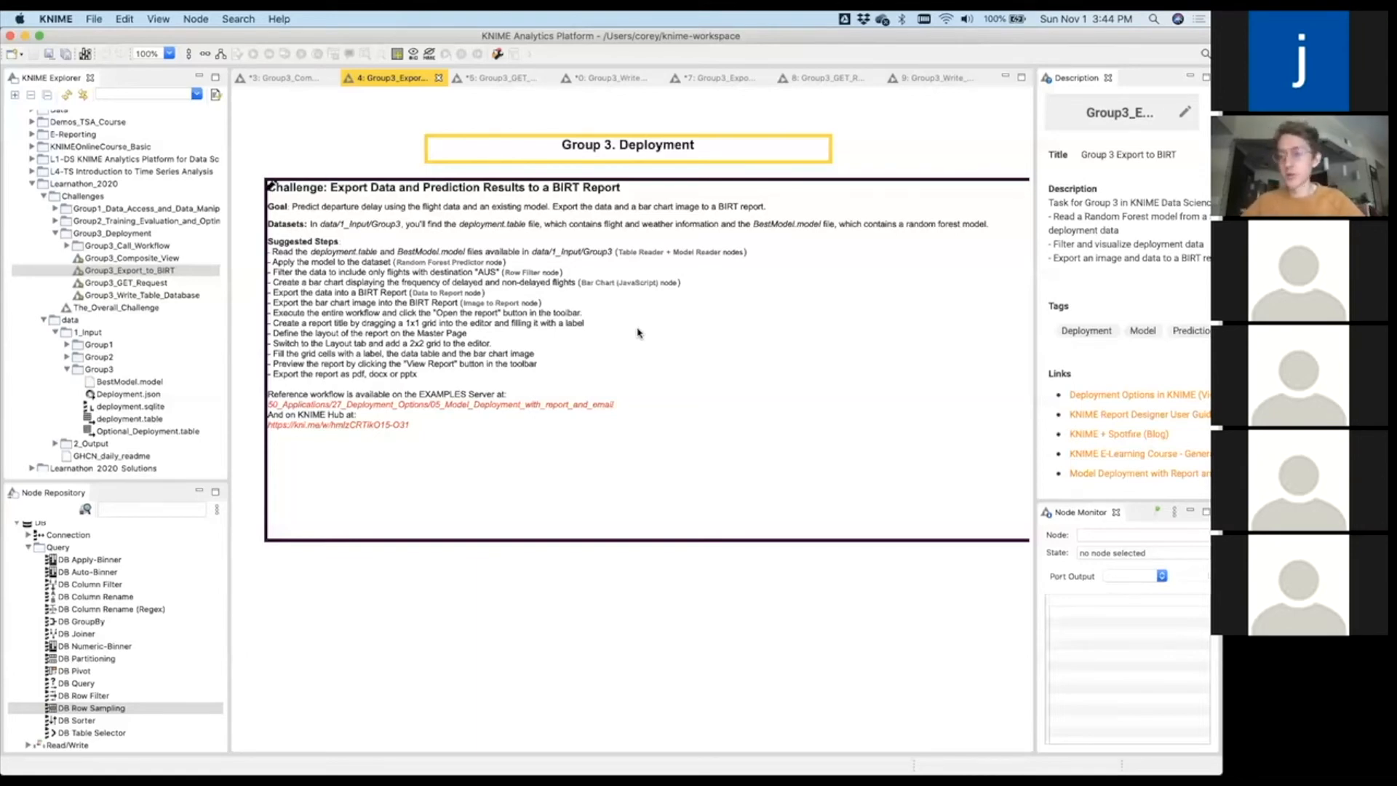
Search the node repository for "power" and clear the search.
click(159, 509)
text(power)
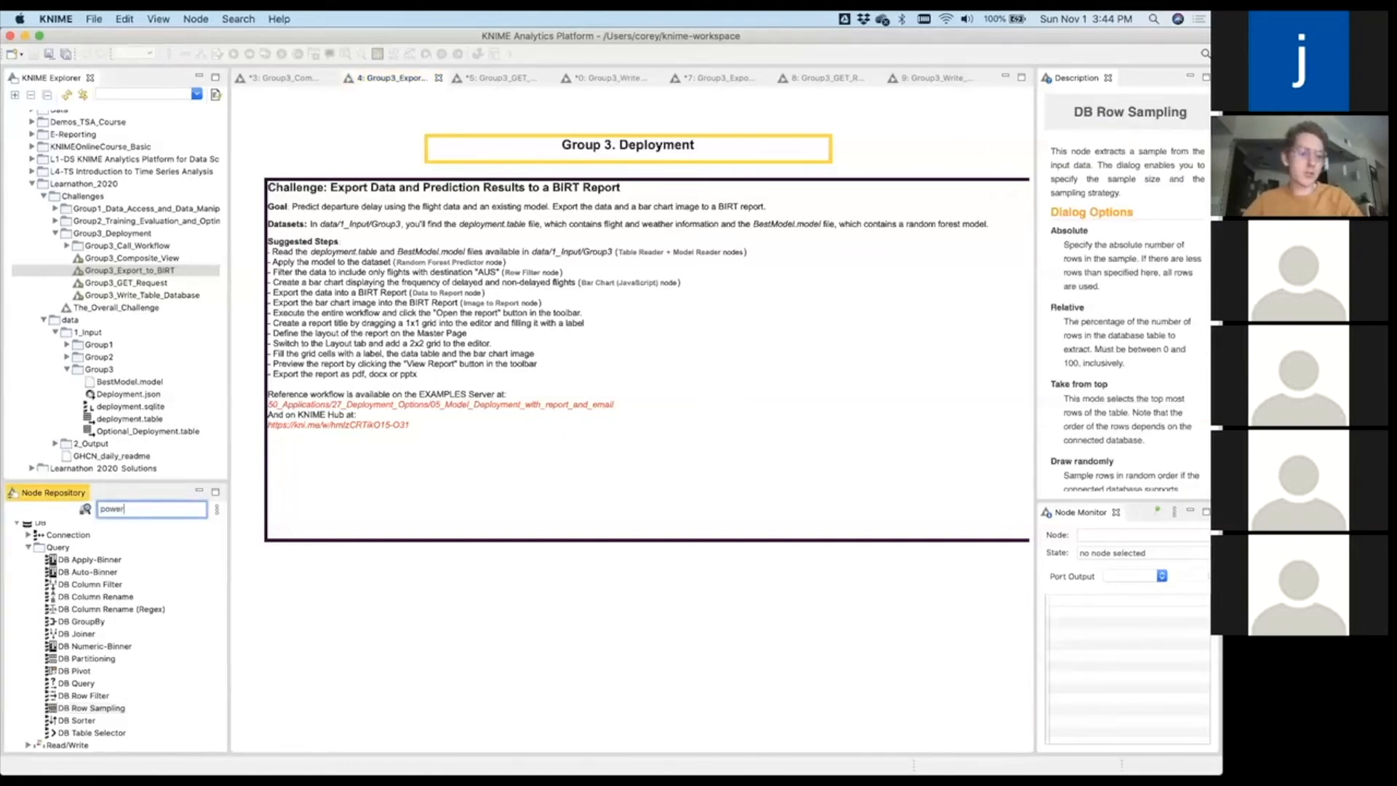
key(BackSpace)
key(BackSpace)
key(BackSpace)
key(BackSpace)
key(BackSpace)
Search the node repository for "tableau" nodes and clear the search.
text(table)
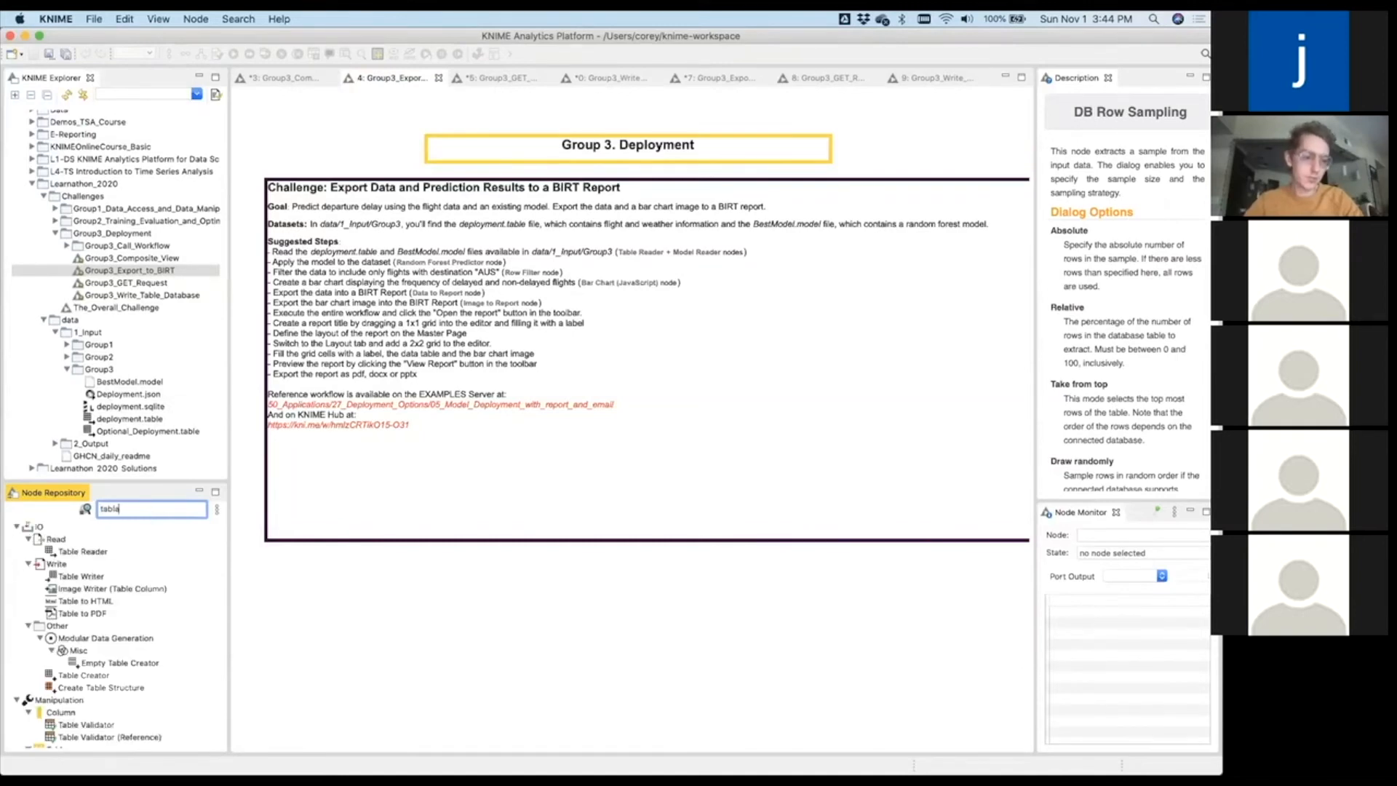
text(au)
key(BackSpace)
key(BackSpace)
key(BackSpace)
key(BackSpace)
key(BackSpace)
key(BackSpace)
key(BackSpace)
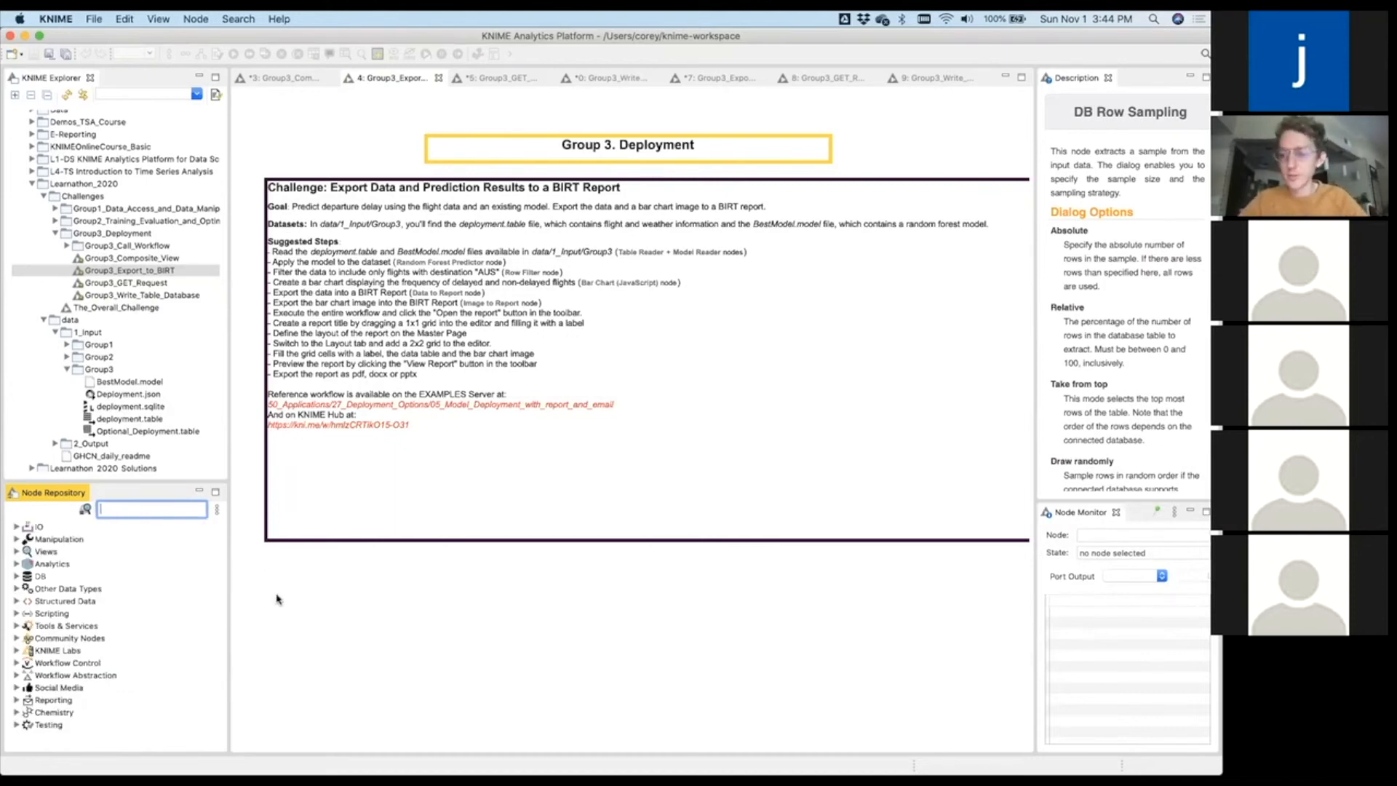
text(tablea)
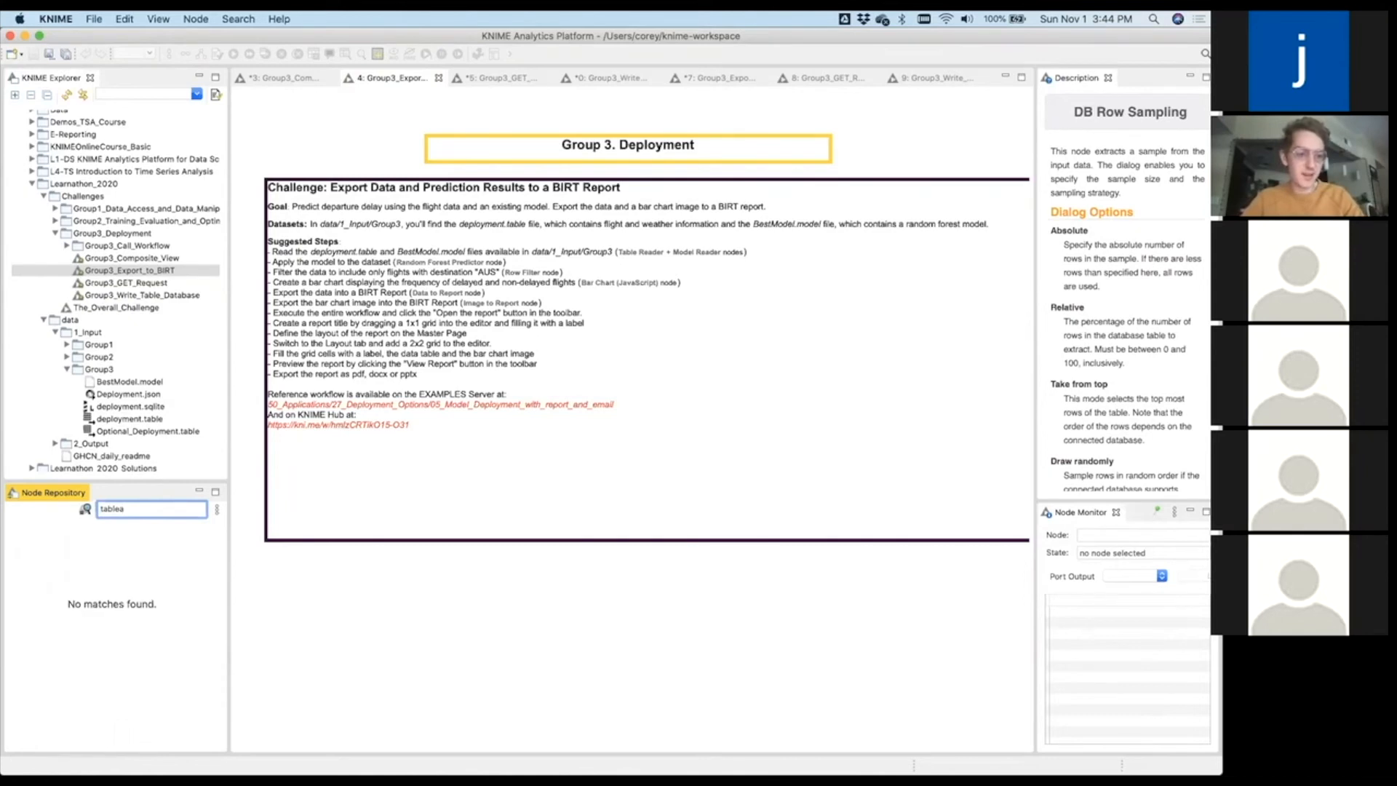
key(BackSpace)
key(BackSpace)
key(BackSpace)
key(BackSpace)
key(BackSpace)
key(BackSpace)
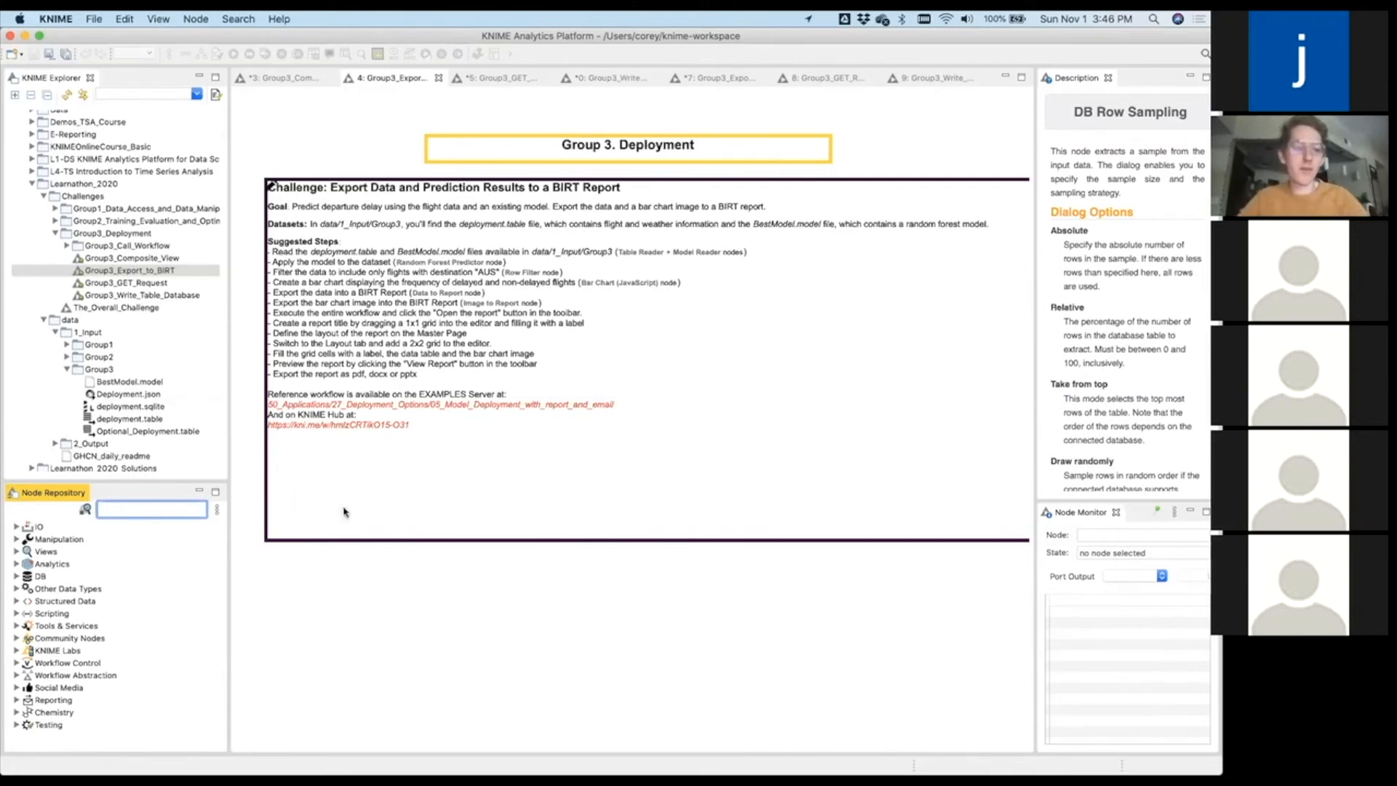
In the Group3_Write_Table_Database workflow, move the database nodes down and disconnect the DB Writer from the Random Forest Predictor.
scroll(344, 511, right, 3)
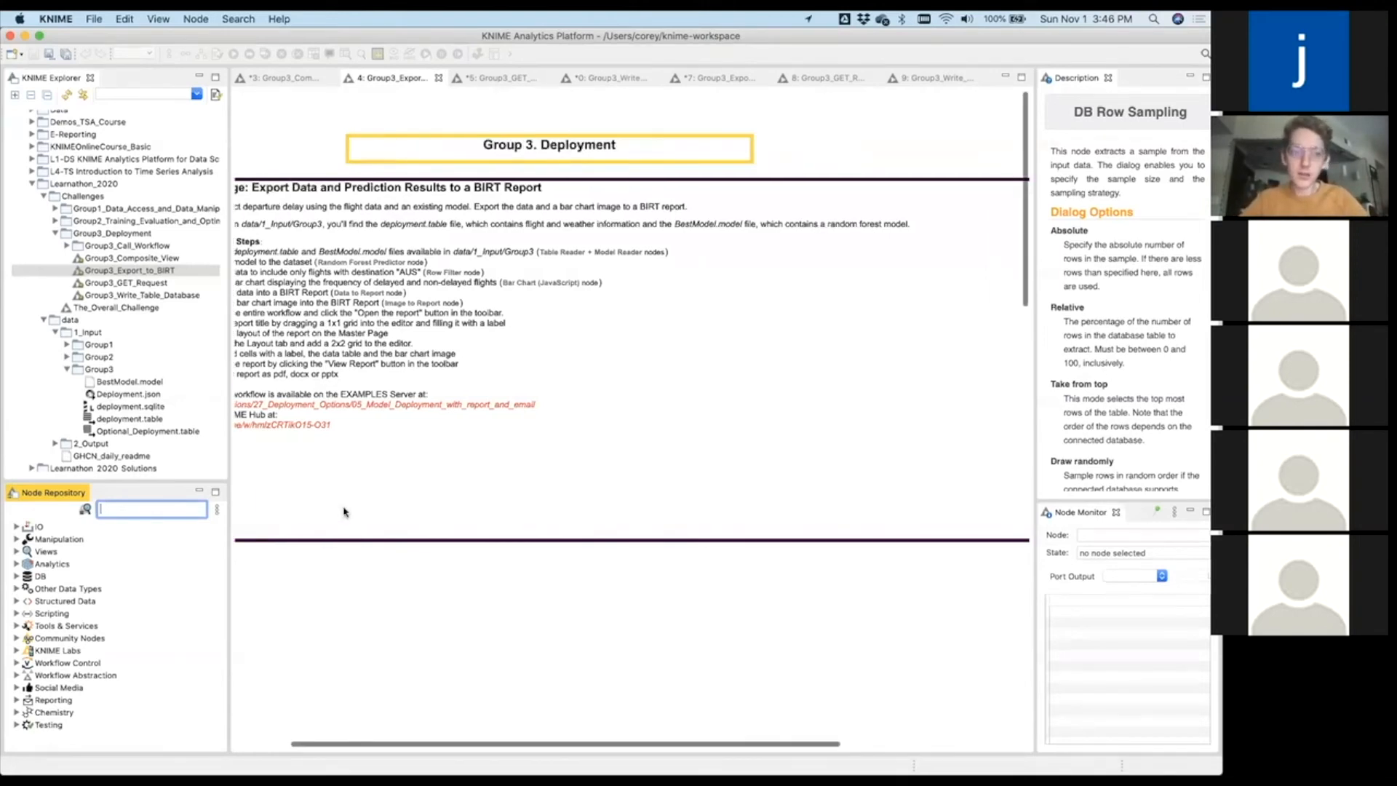
scroll(347, 510, left, 3)
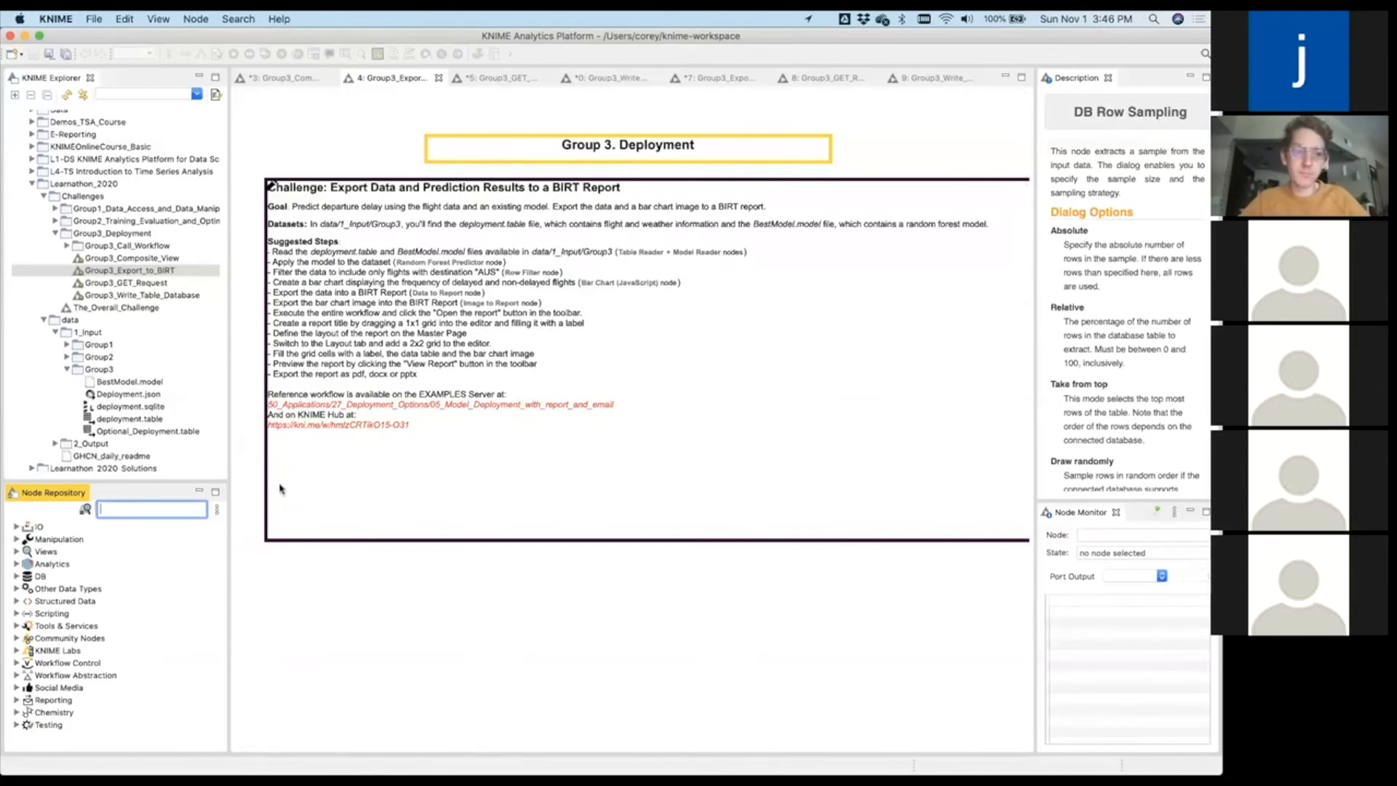
click(499, 78)
click(590, 77)
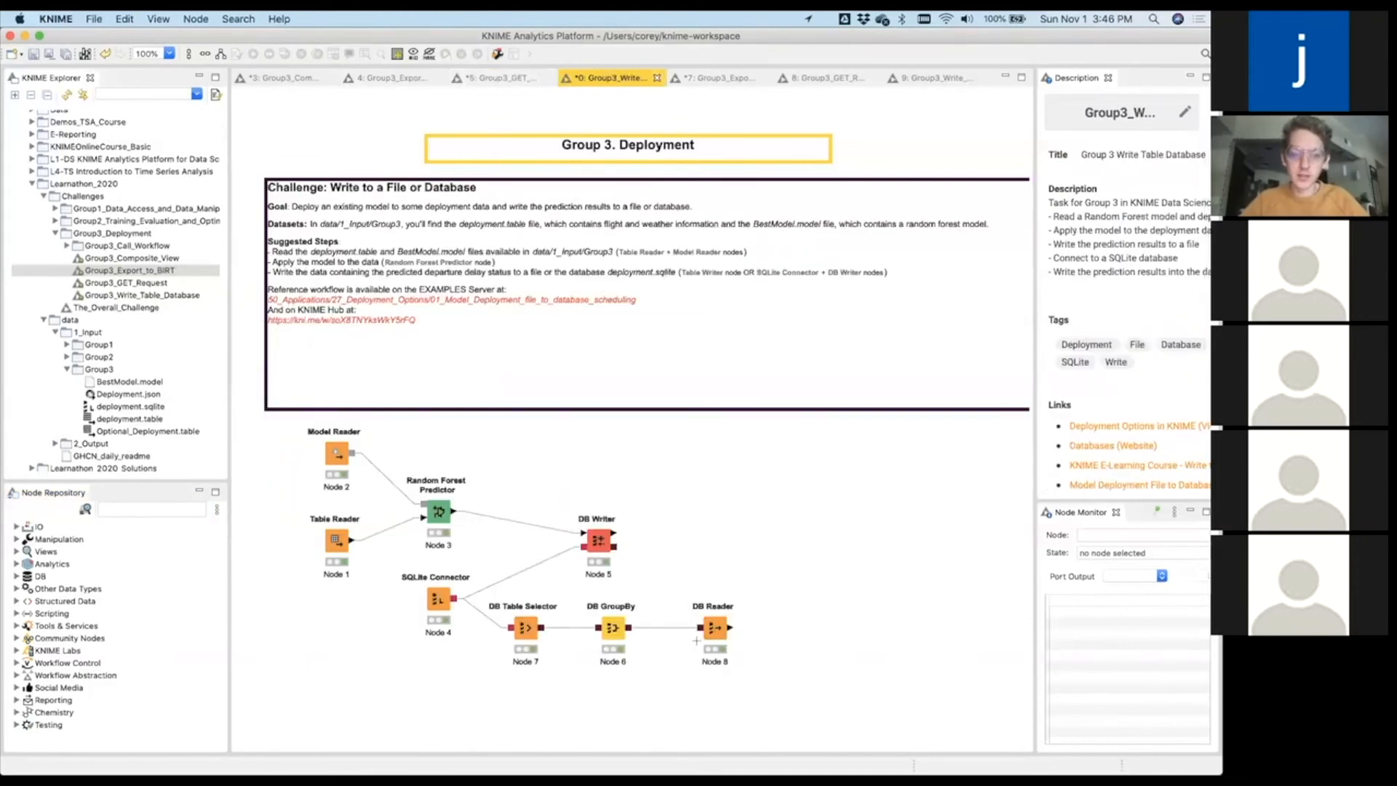
drag(696, 641, 428, 727)
drag(596, 566, 596, 725)
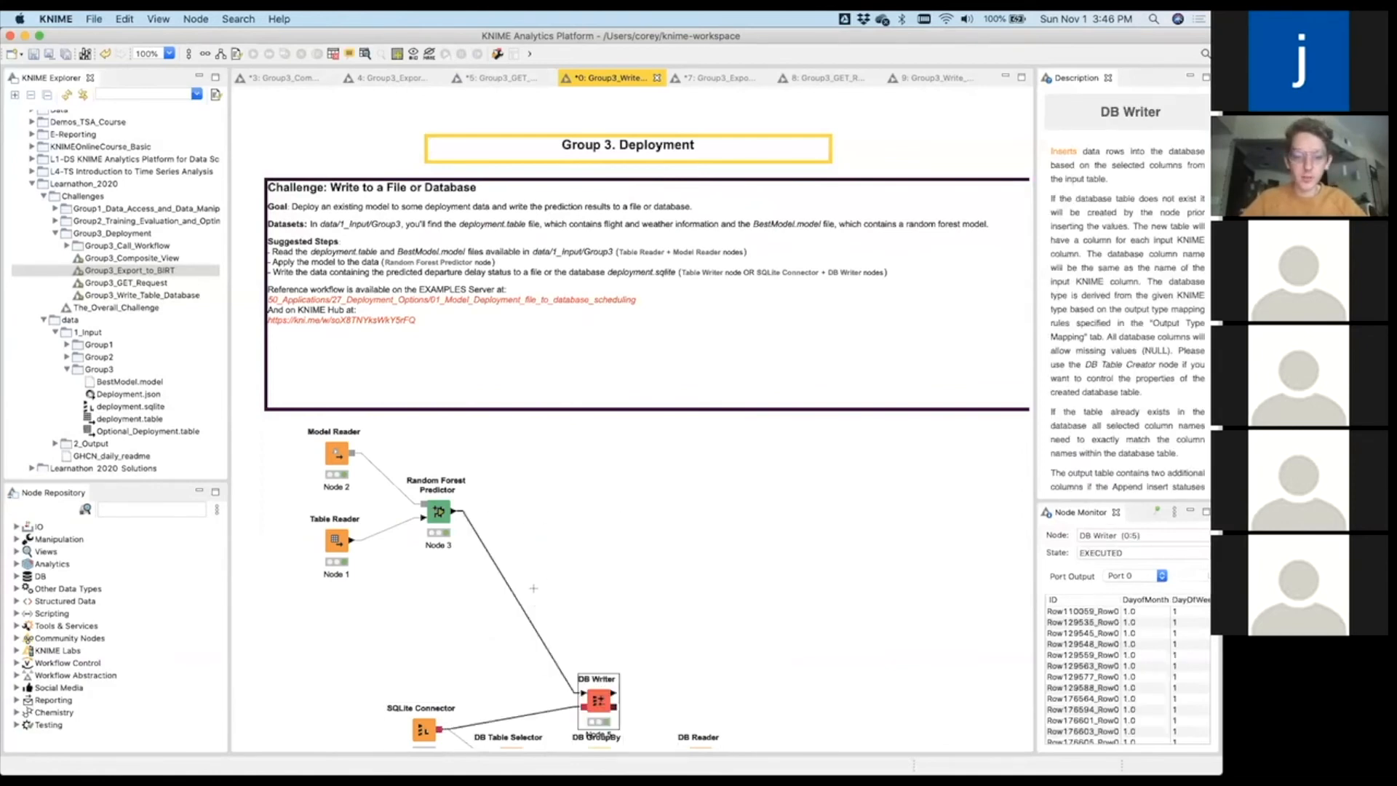
click(533, 685)
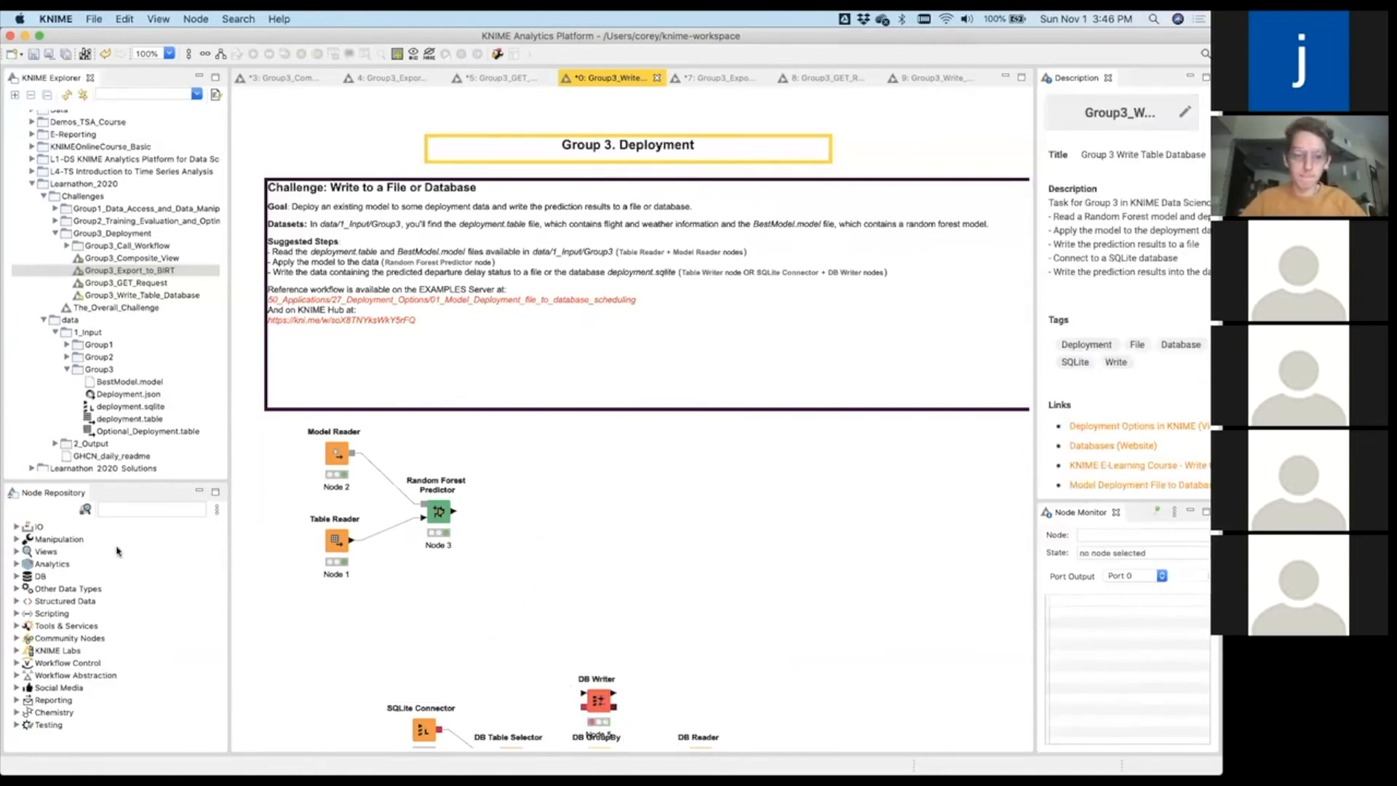
Add a JavaScript Scatter Plot node, connect it to the Random Forest Predictor output, and view its configuration without changing it.
click(132, 510)
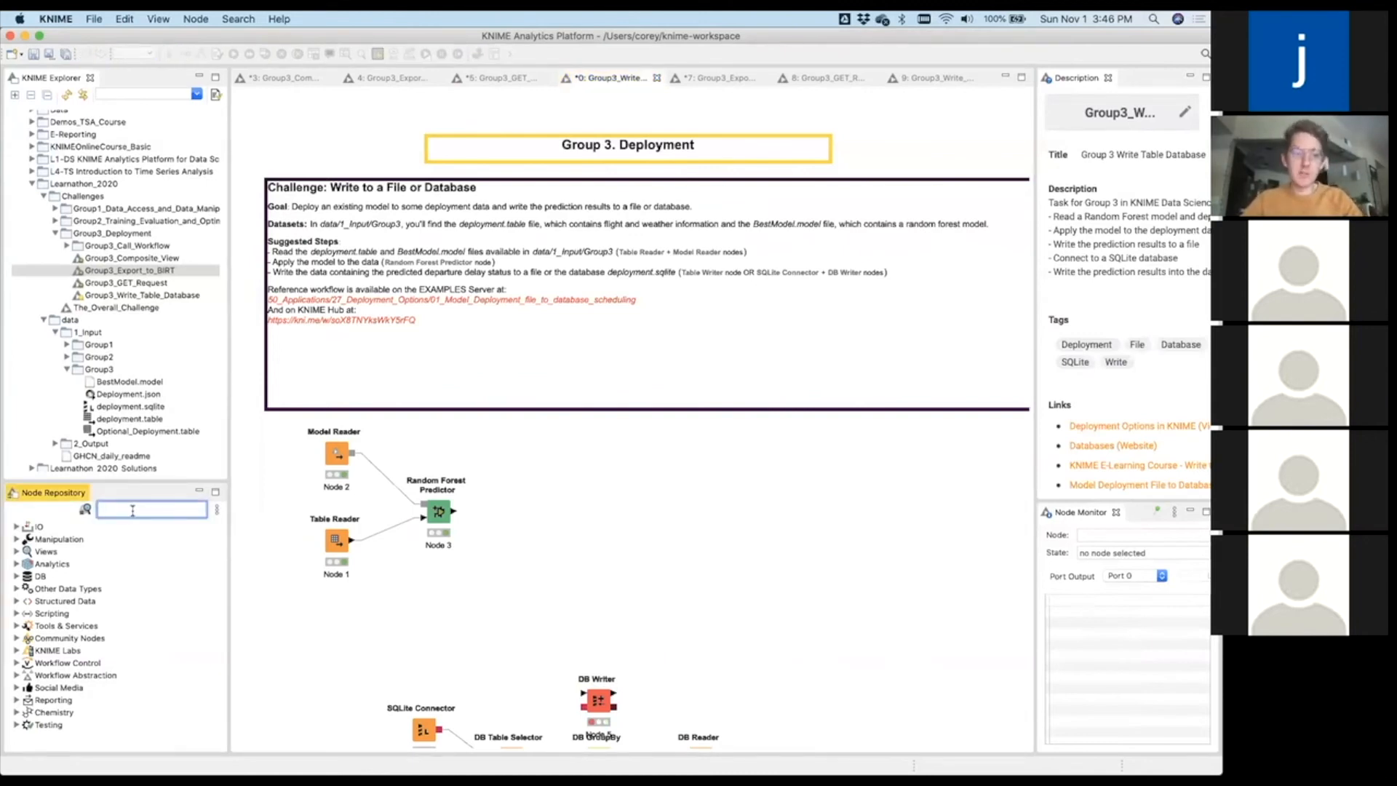
text(scatter)
drag(95, 554, 583, 460)
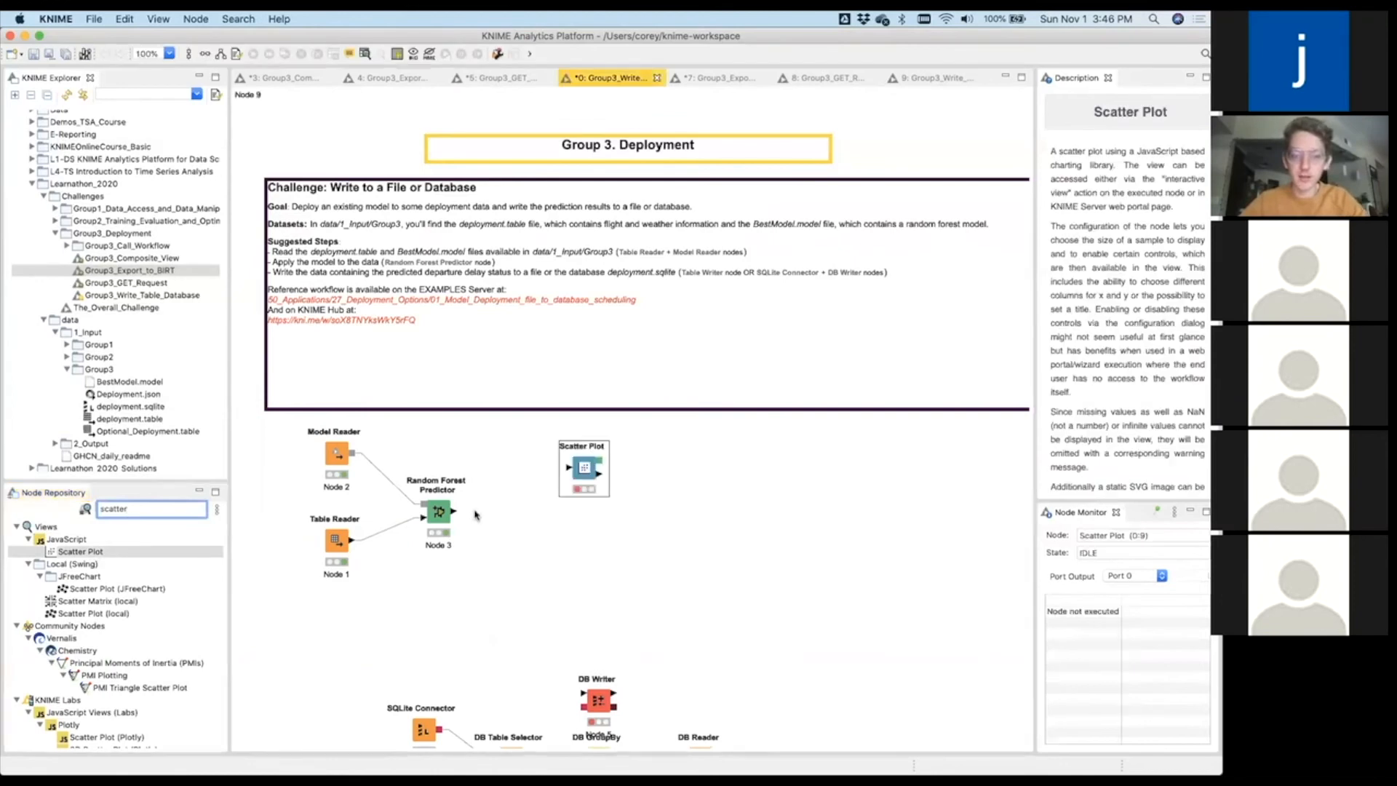
drag(453, 515, 588, 473)
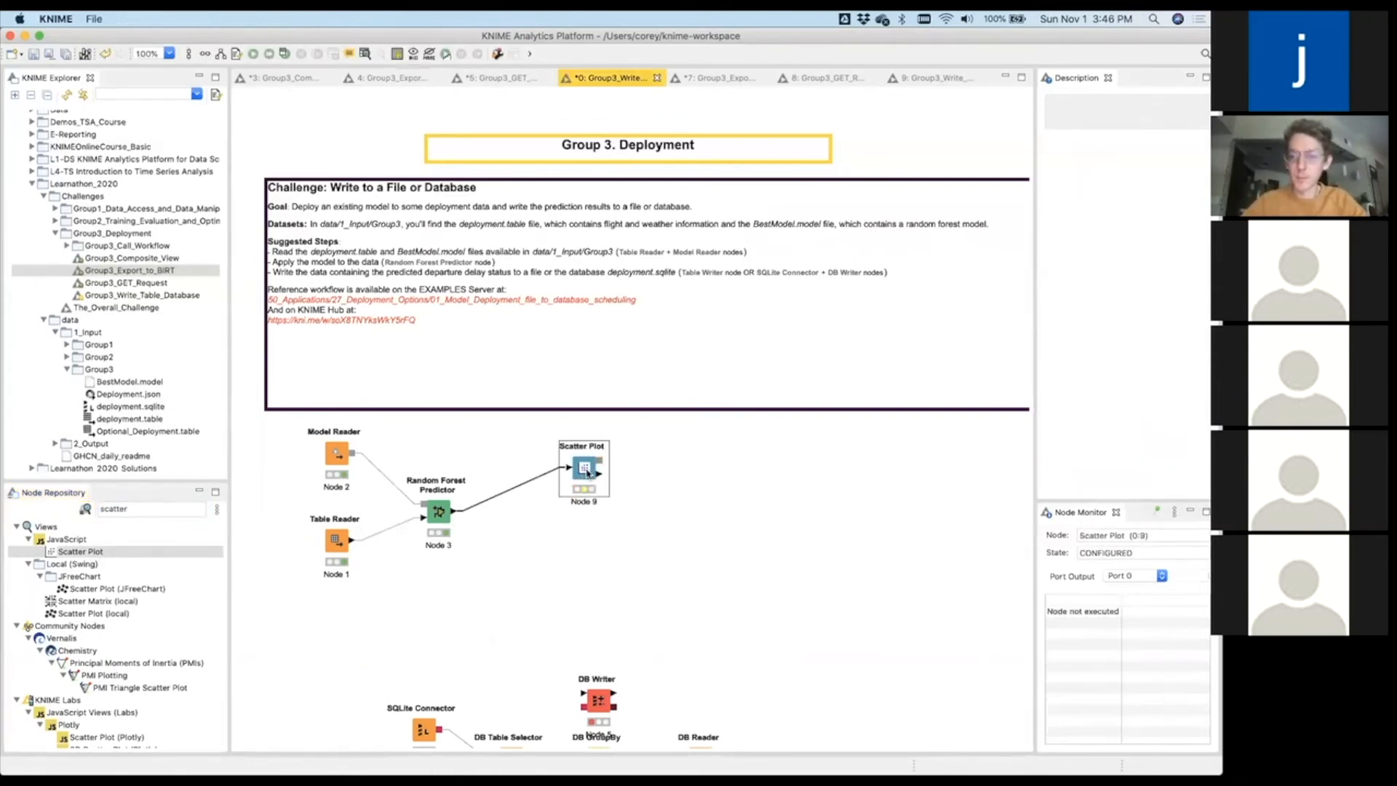
double_click(588, 473)
click(782, 674)
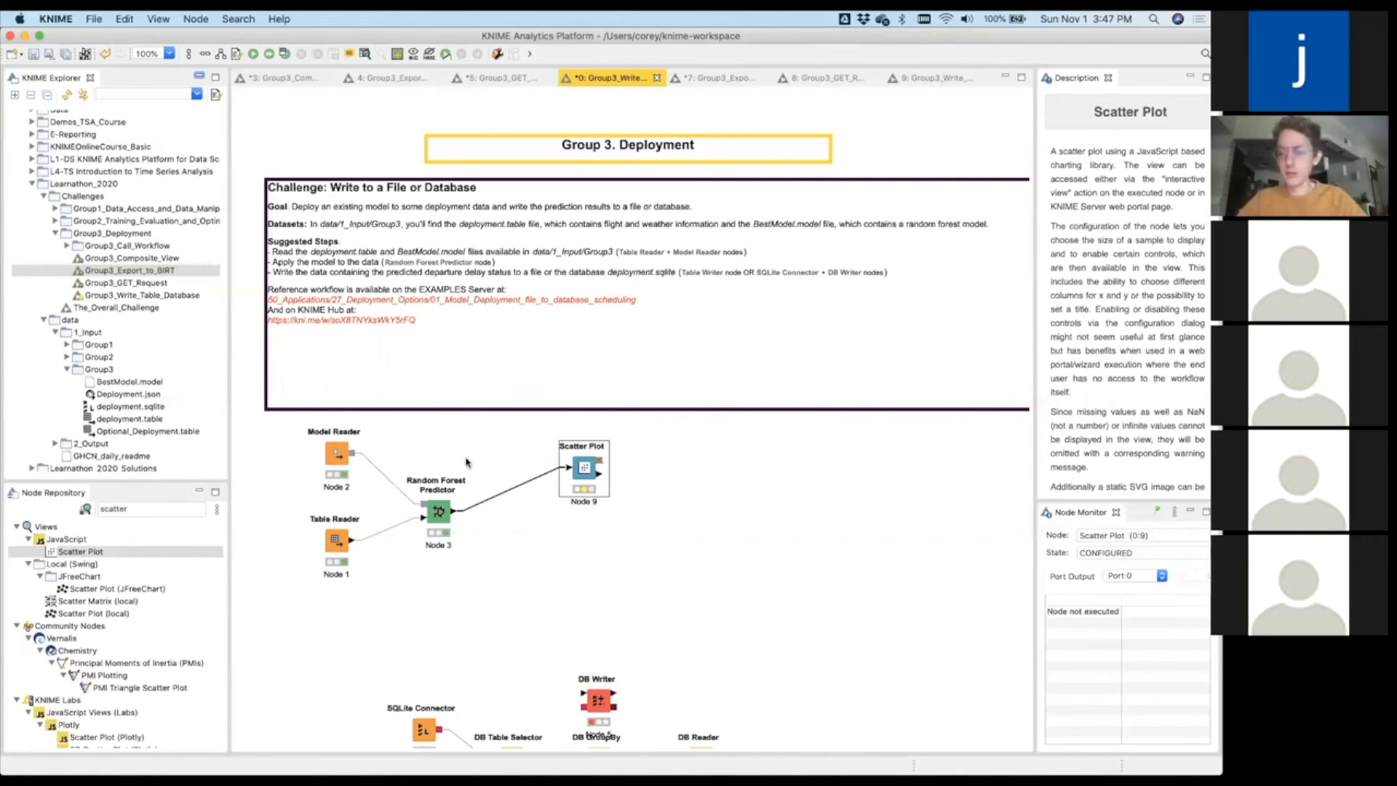
Insert a Color Manager node on the connection between the Random Forest Predictor and the Scatter Plot.
click(148, 507)
double_click(149, 507)
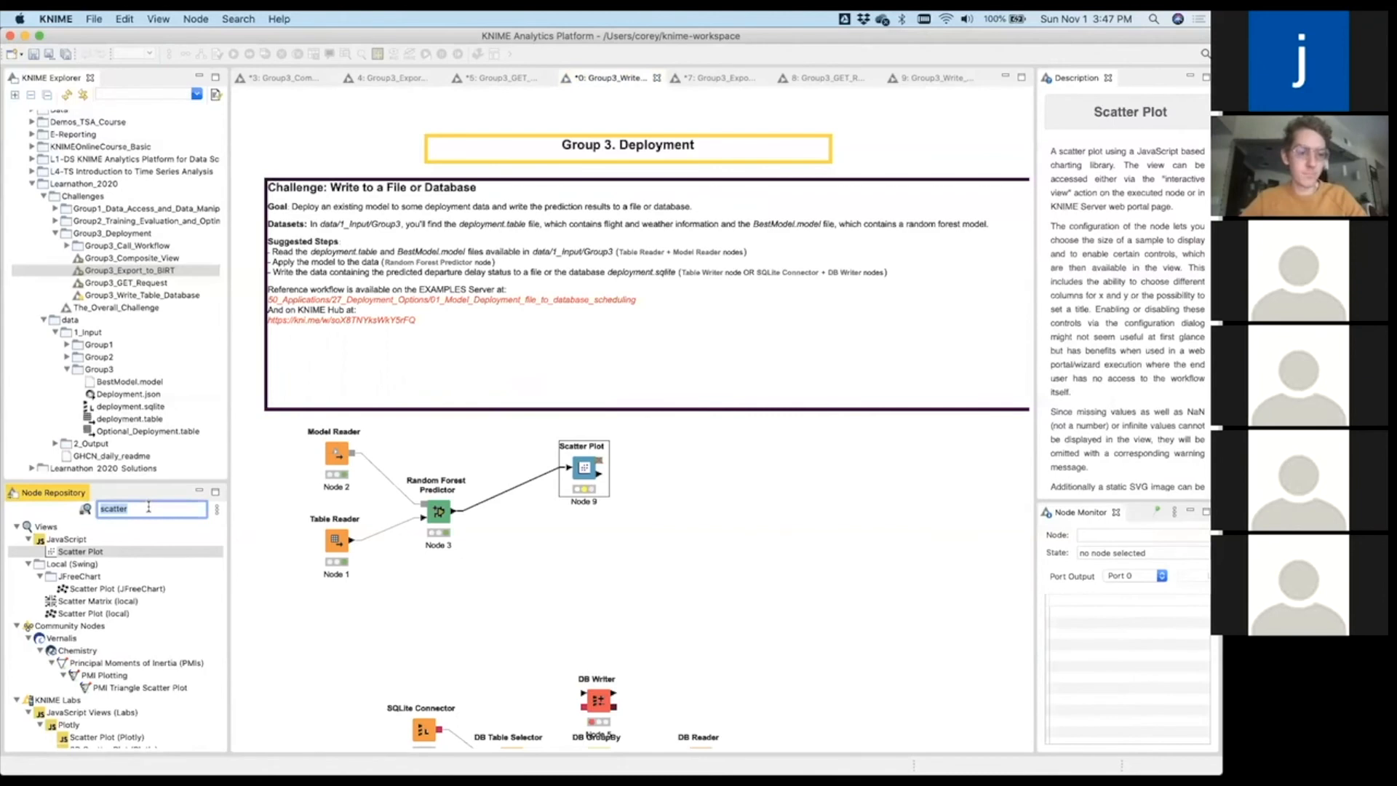
text(color)
drag(80, 552, 515, 471)
Color the Prediction (DepartureDelay) values red for delay and green for no delay, and execute the Color Manager.
double_click(515, 471)
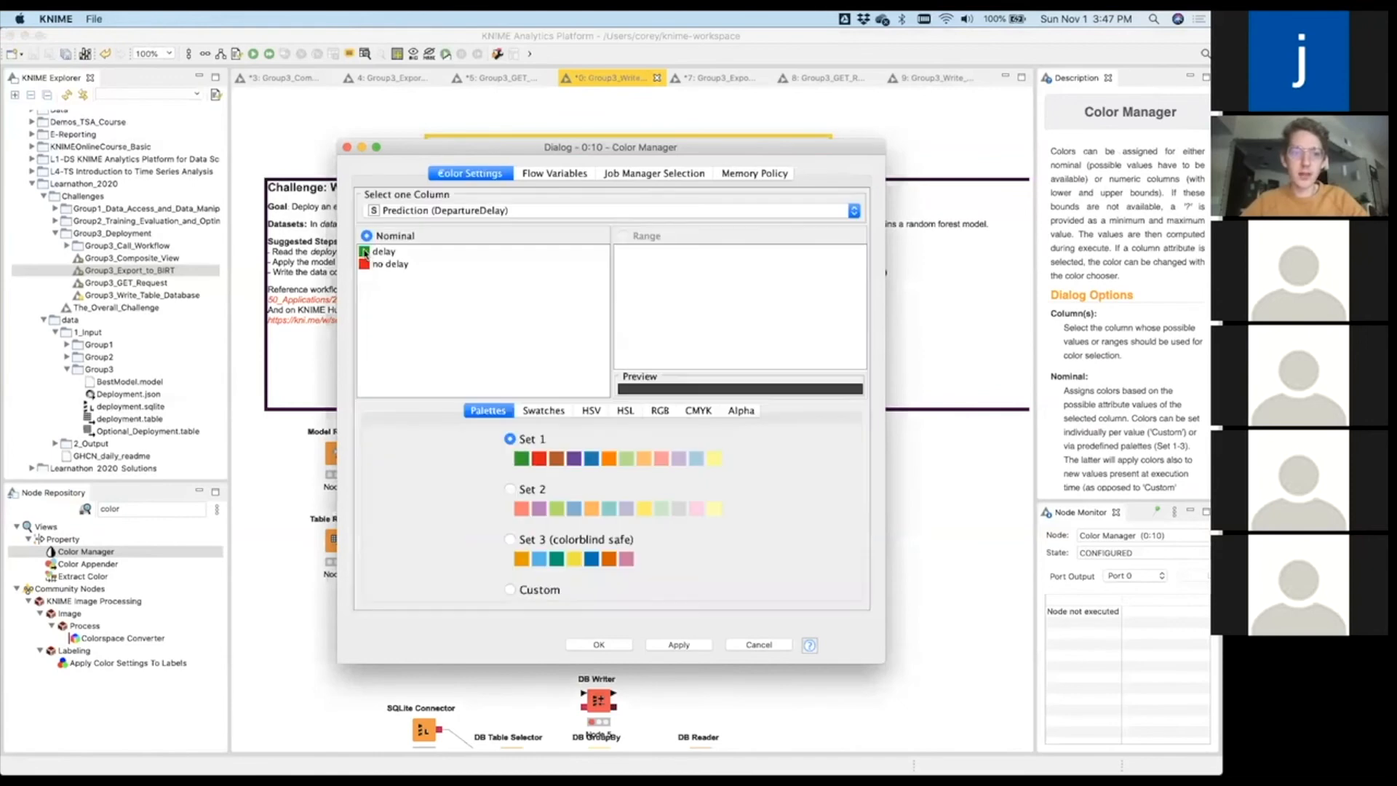
click(369, 253)
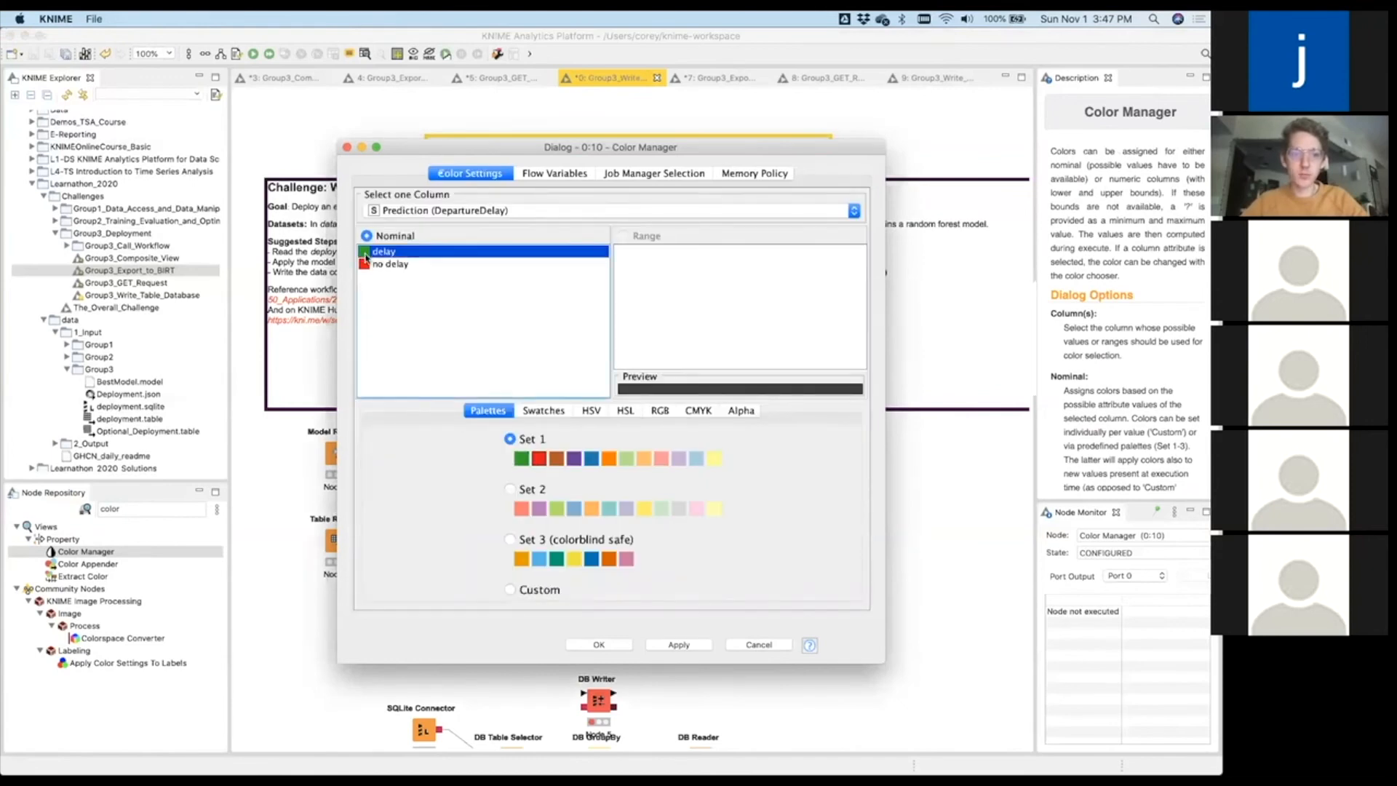
click(538, 460)
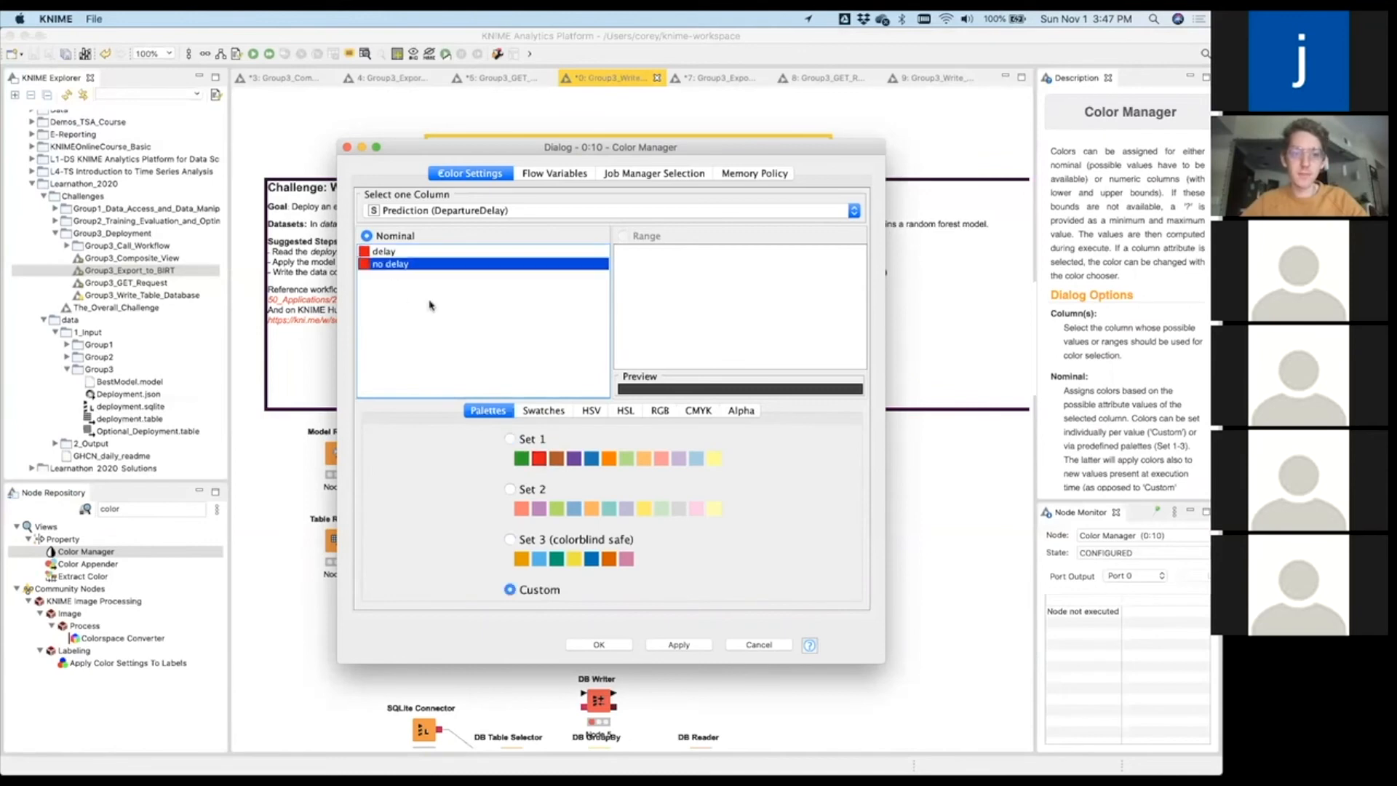
click(521, 459)
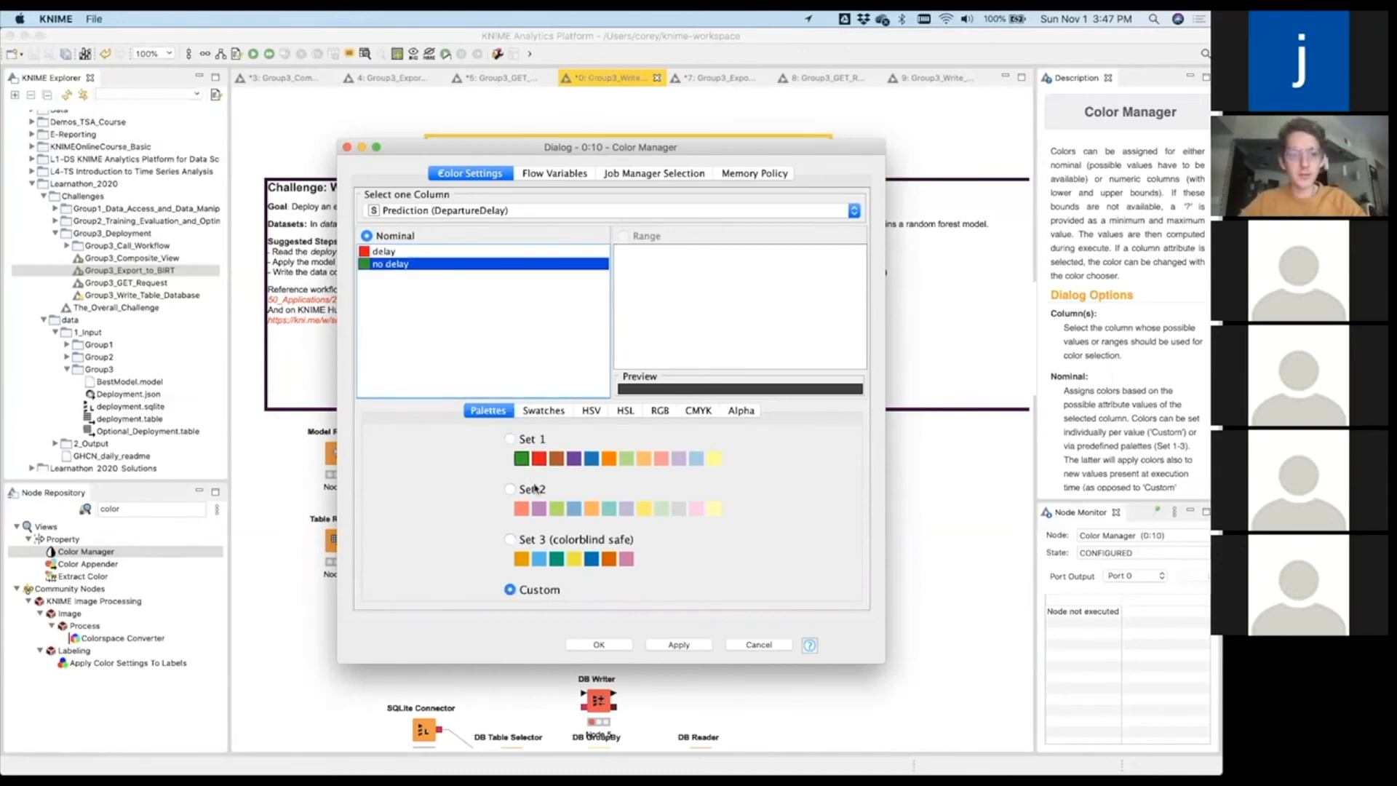
click(602, 644)
right_click(531, 468)
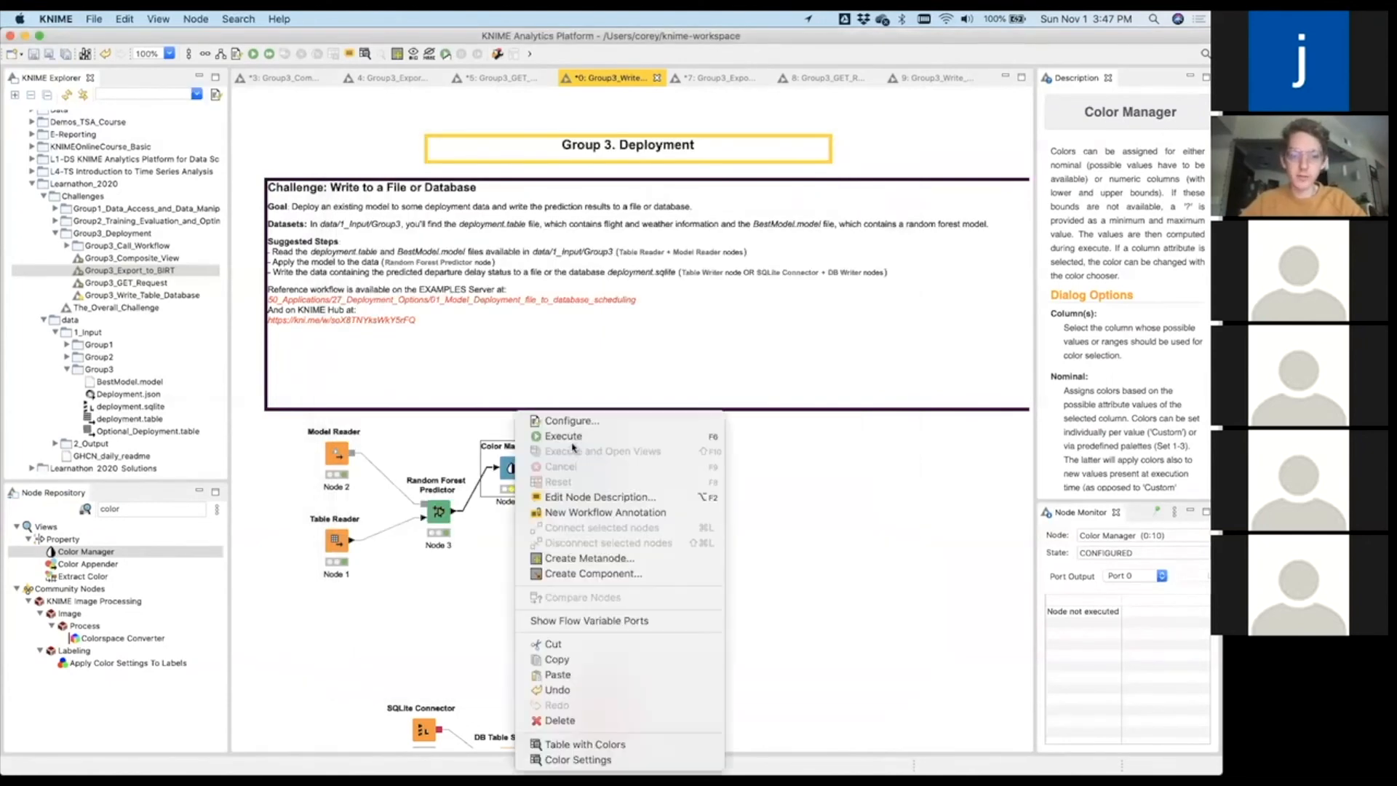
click(578, 438)
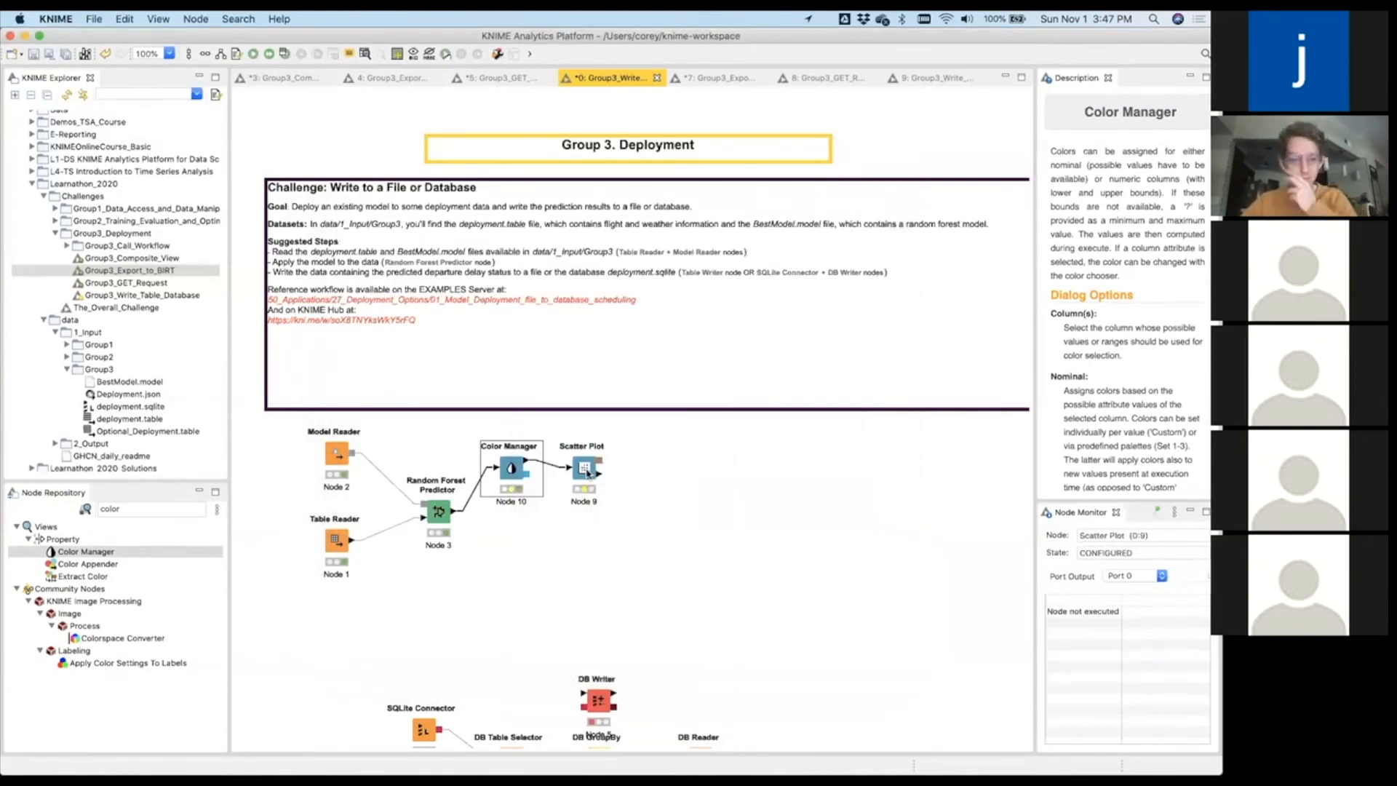
Configure the Scatter Plot node with ArrDelay on the x axis and ArrTime on the y axis.
double_click(587, 470)
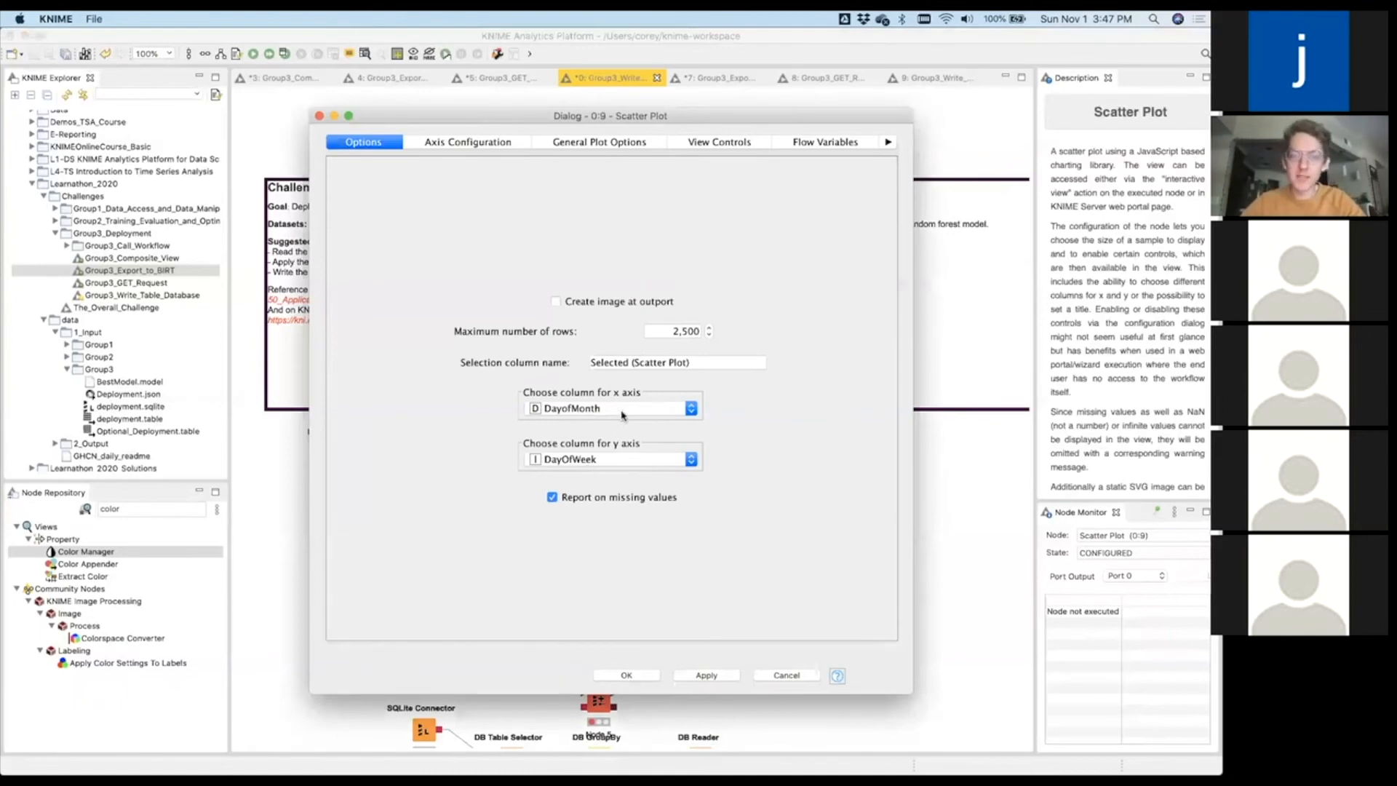
click(620, 411)
scroll(615, 473, down, 5)
scroll(615, 474, down, 5)
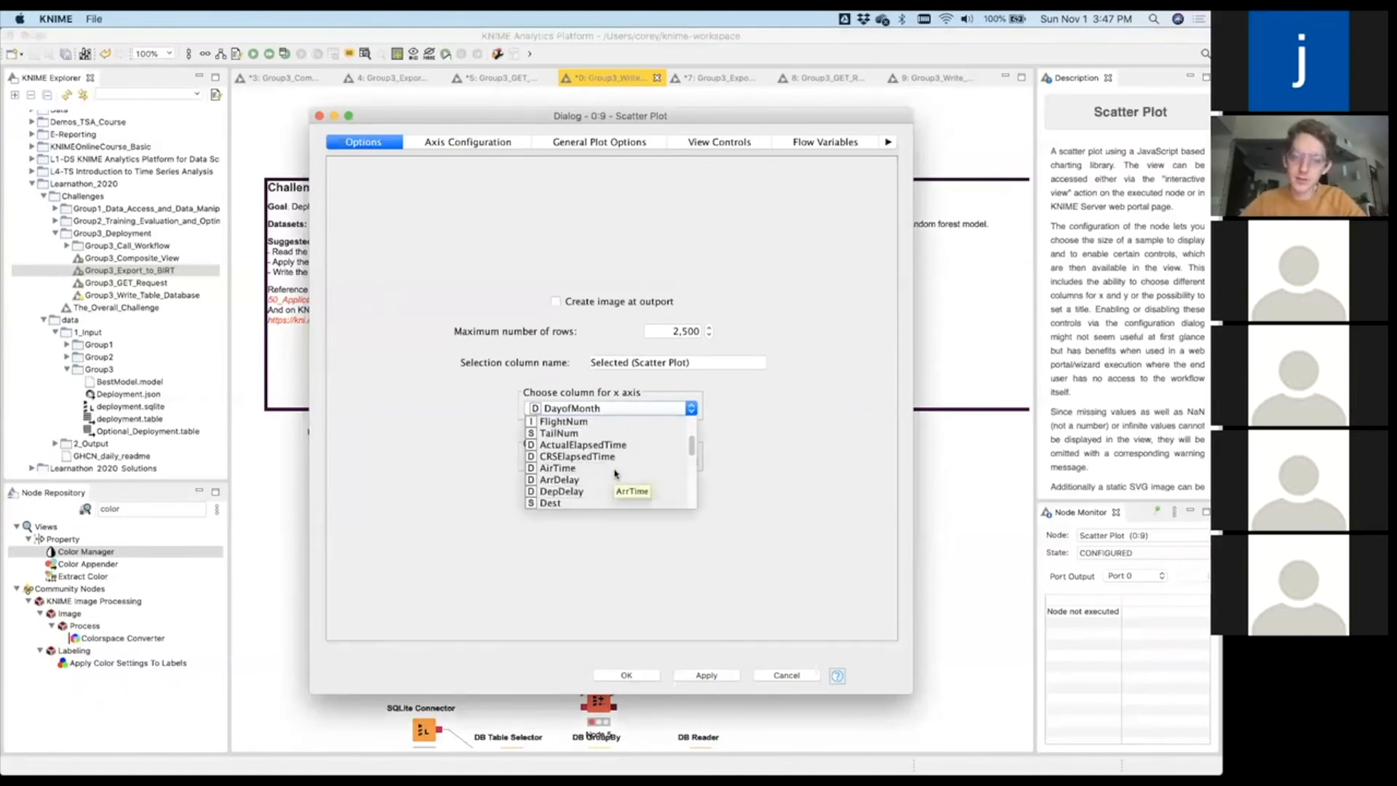
scroll(615, 473, down, 1)
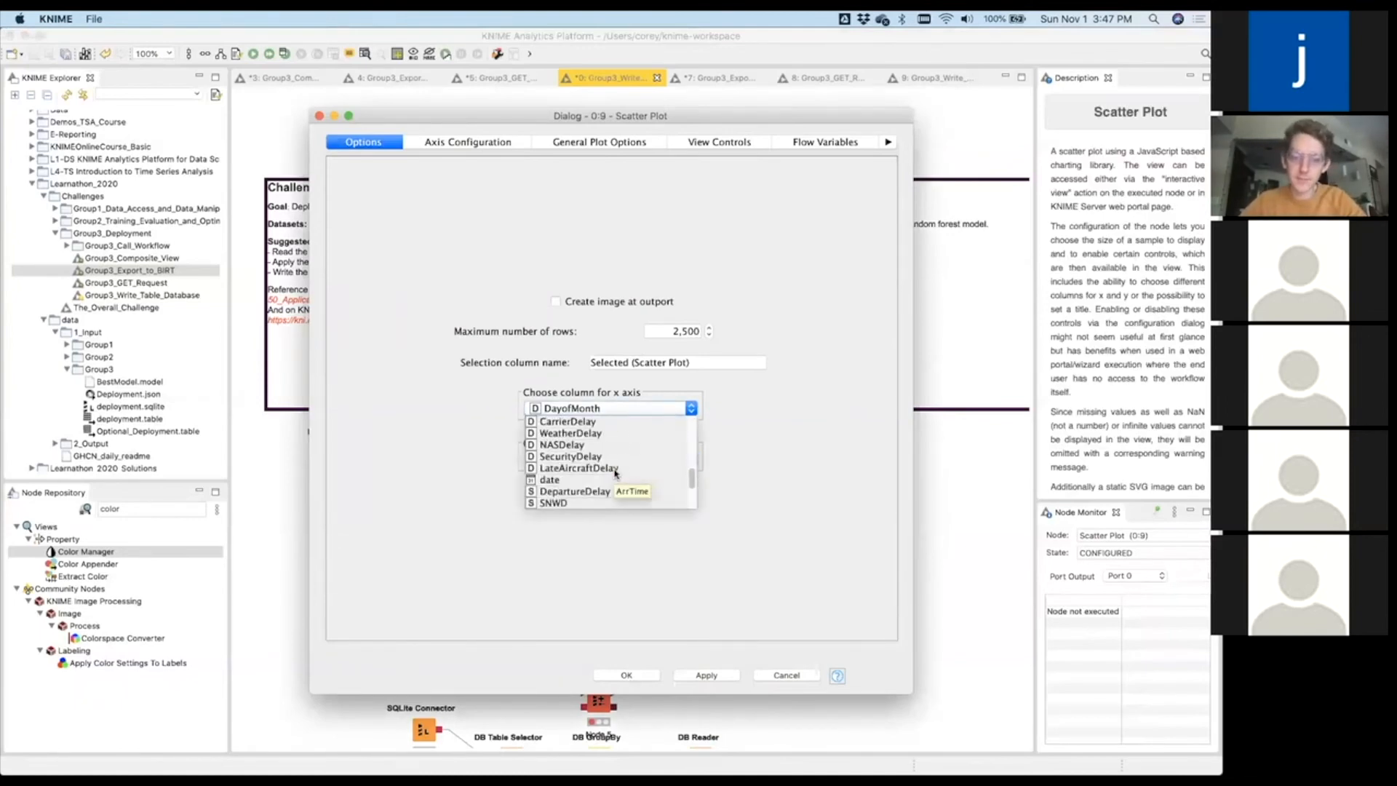
scroll(615, 474, up, 5)
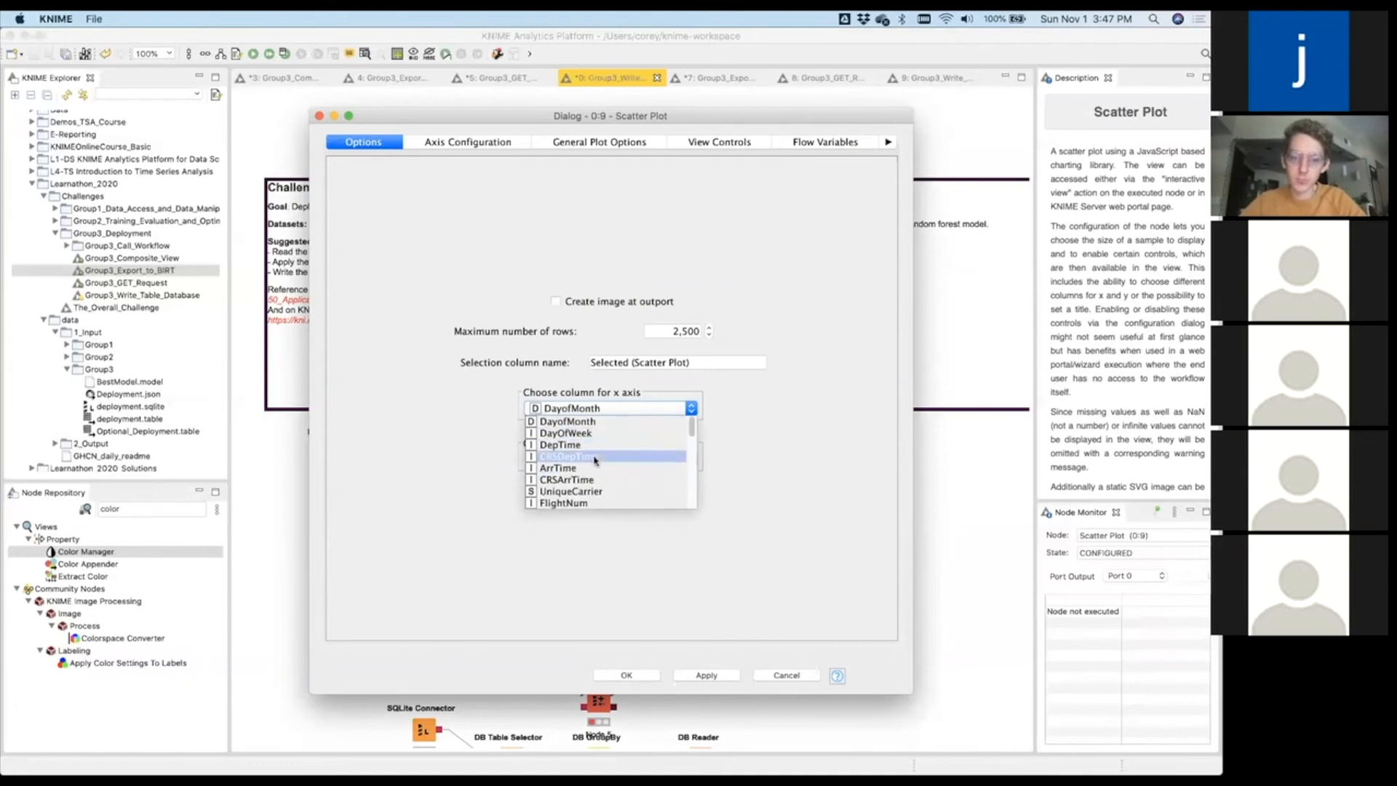
scroll(595, 460, up, 3)
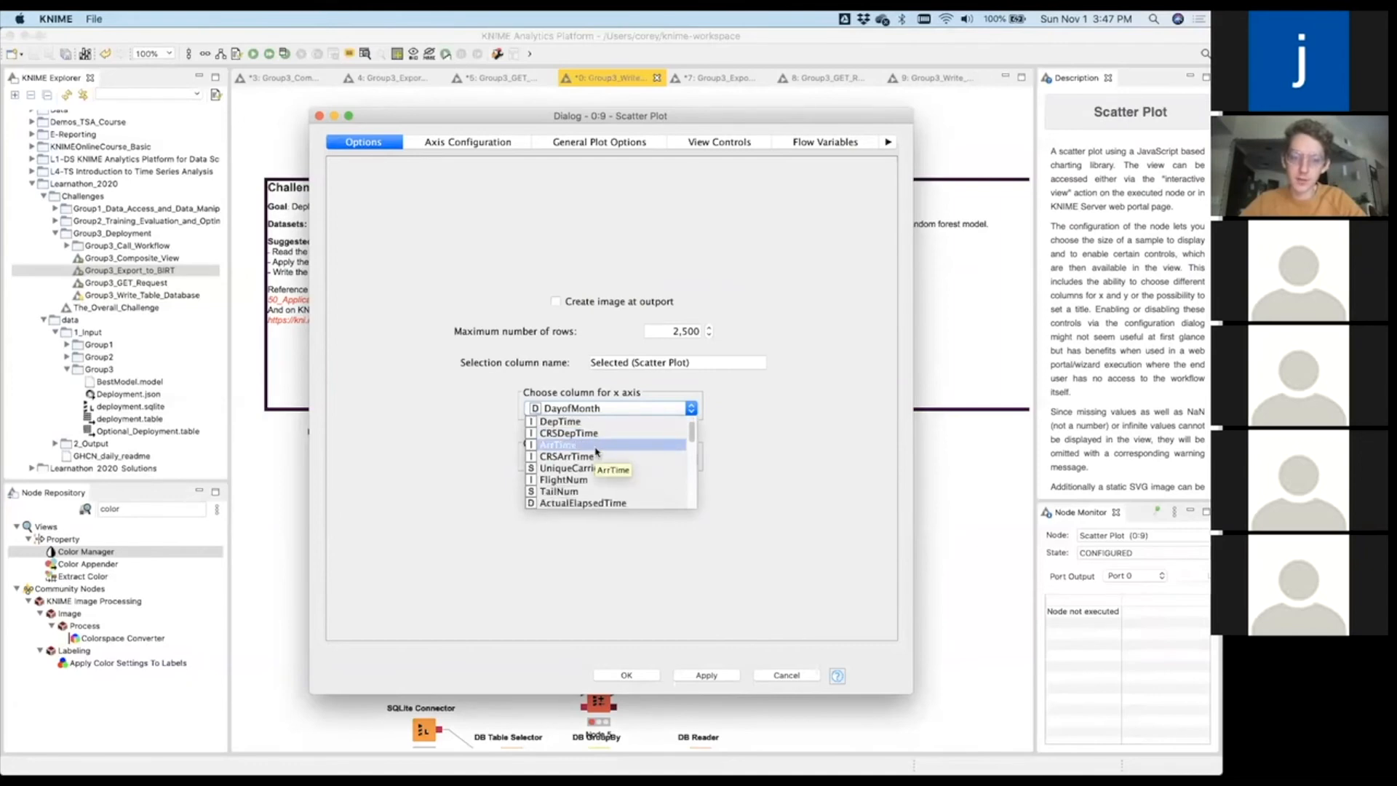
scroll(595, 451, down, 3)
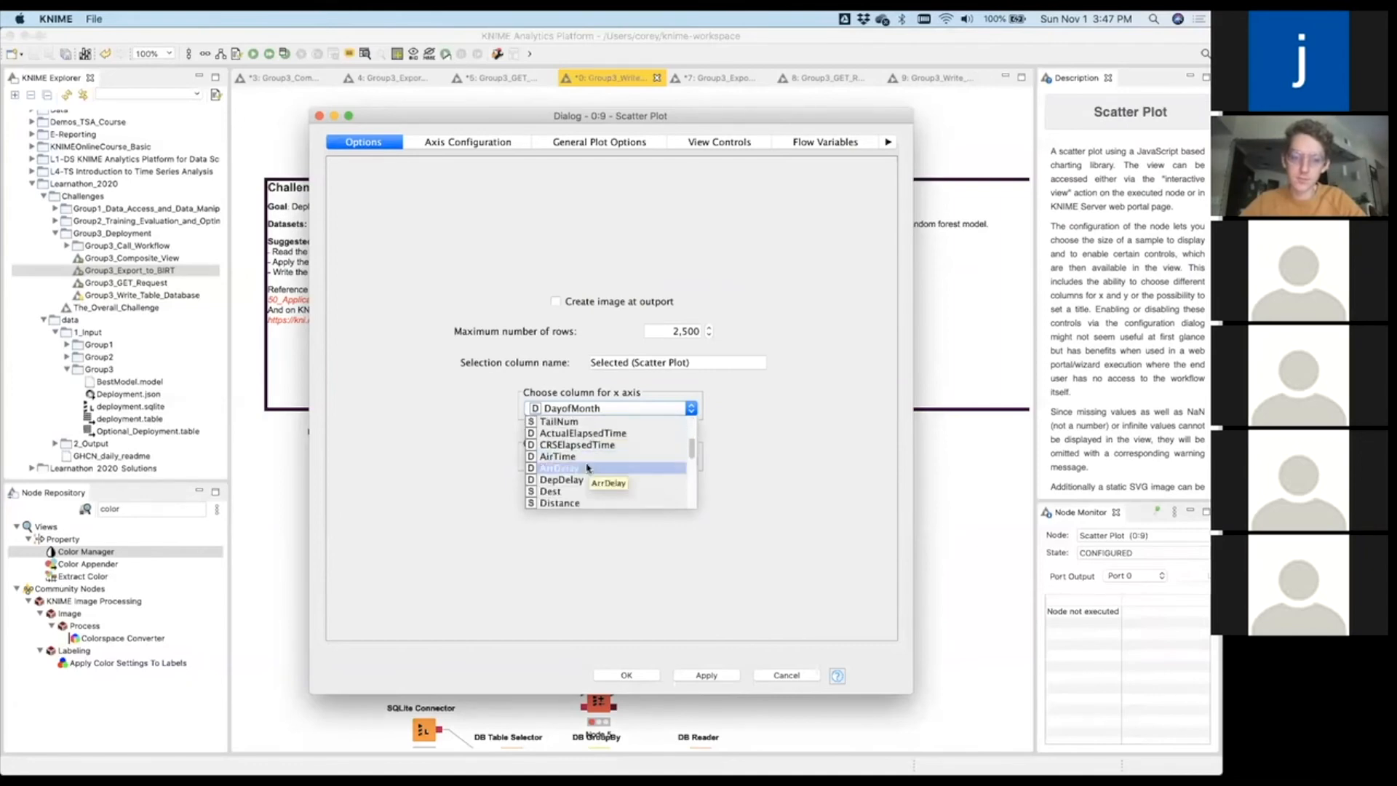
click(592, 468)
click(593, 459)
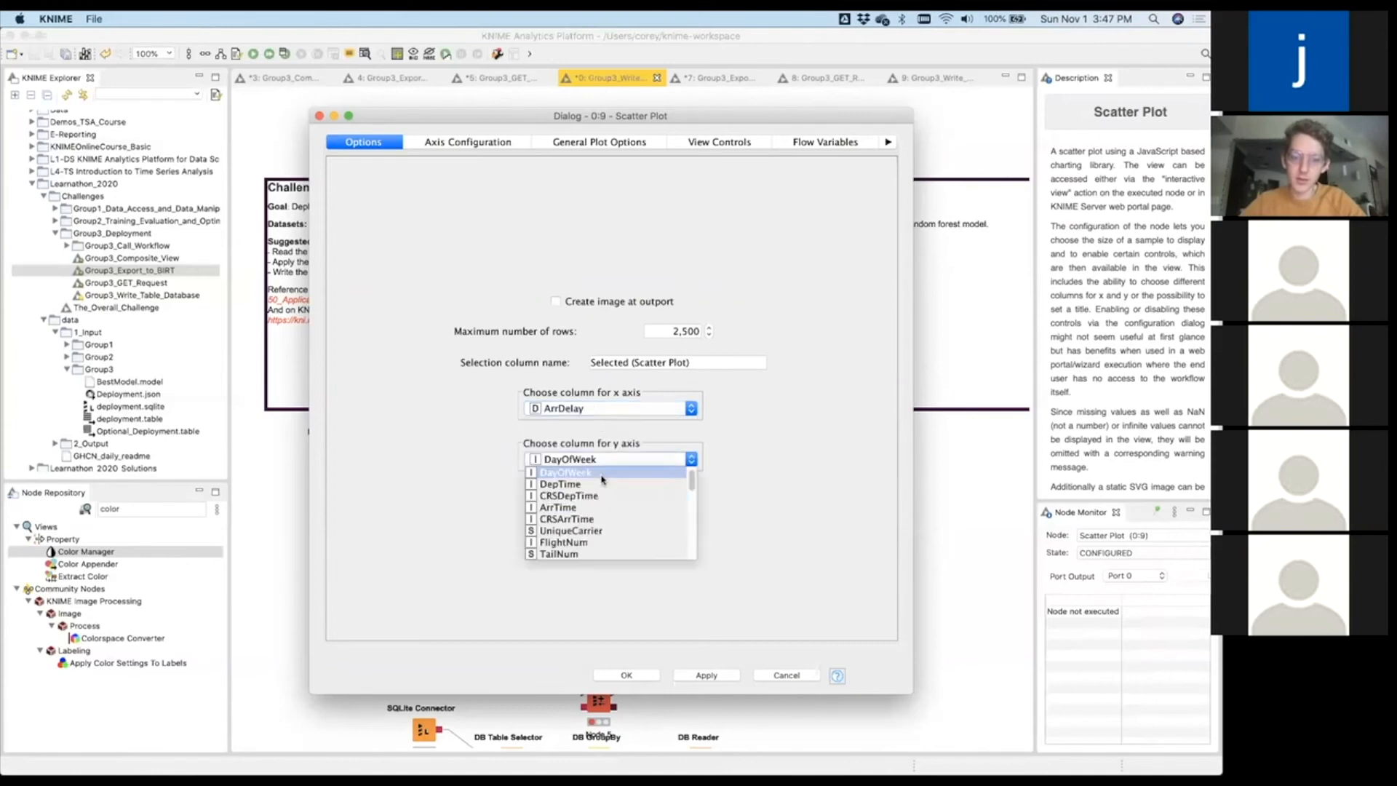
click(594, 507)
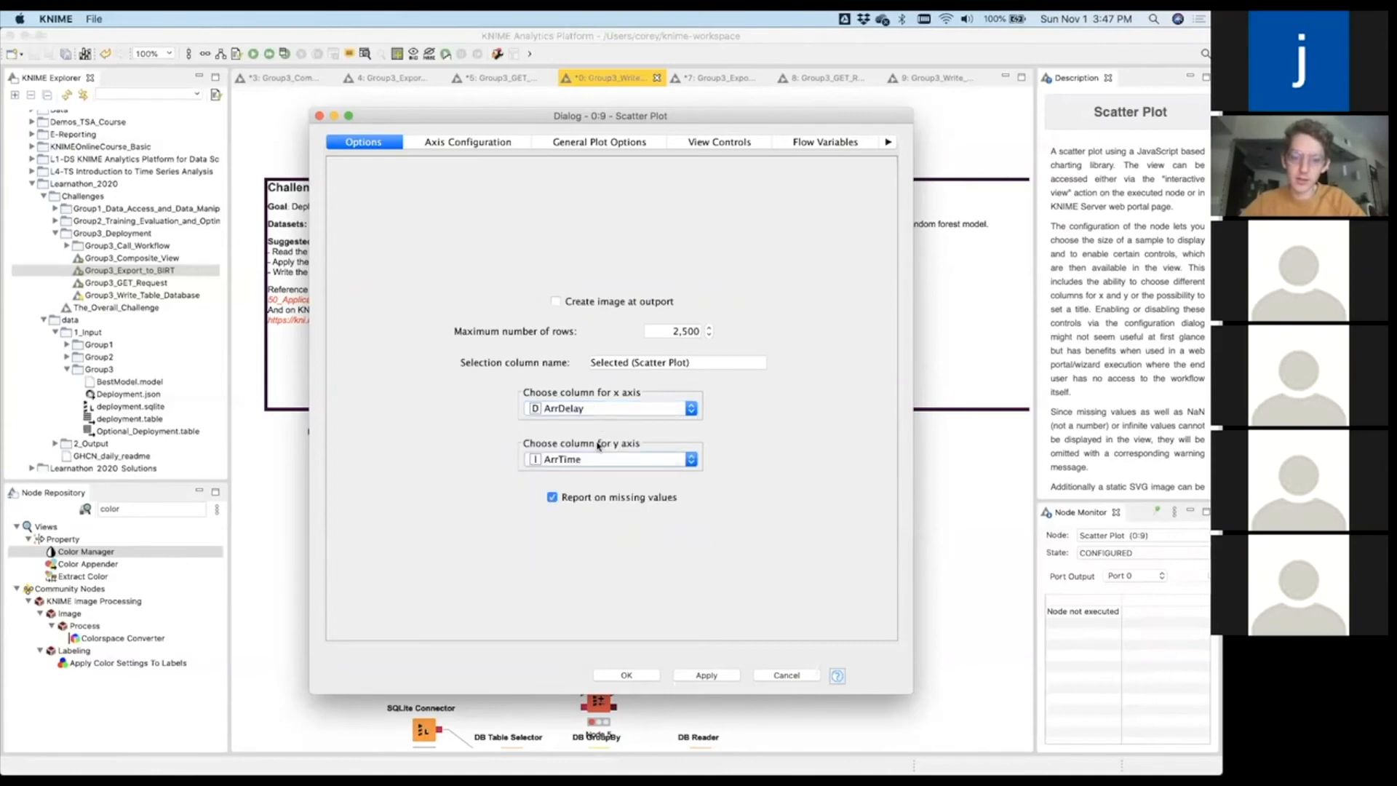
Try Distance as the Scatter Plot's x-axis column, switch it to DayofMonth, and accept the configuration.
click(604, 408)
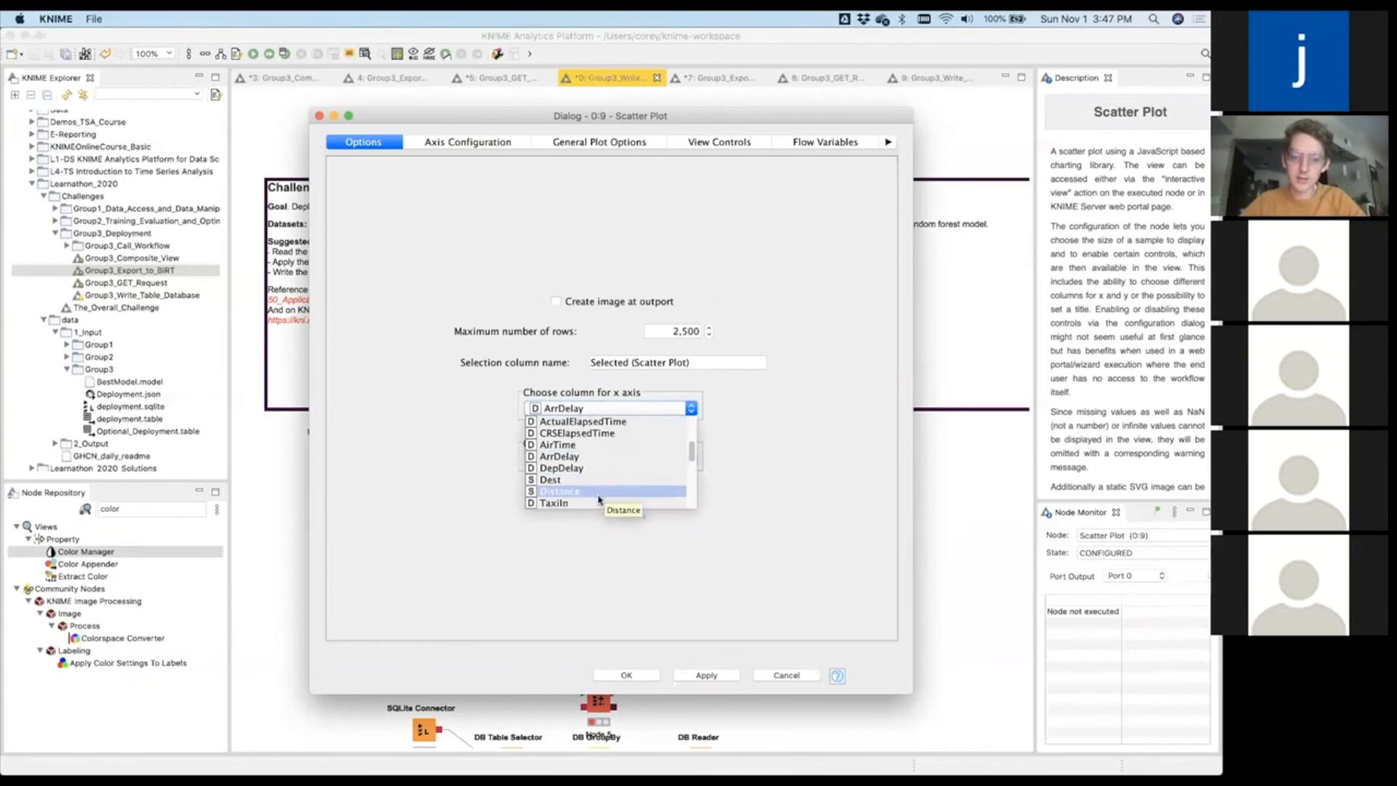
click(593, 492)
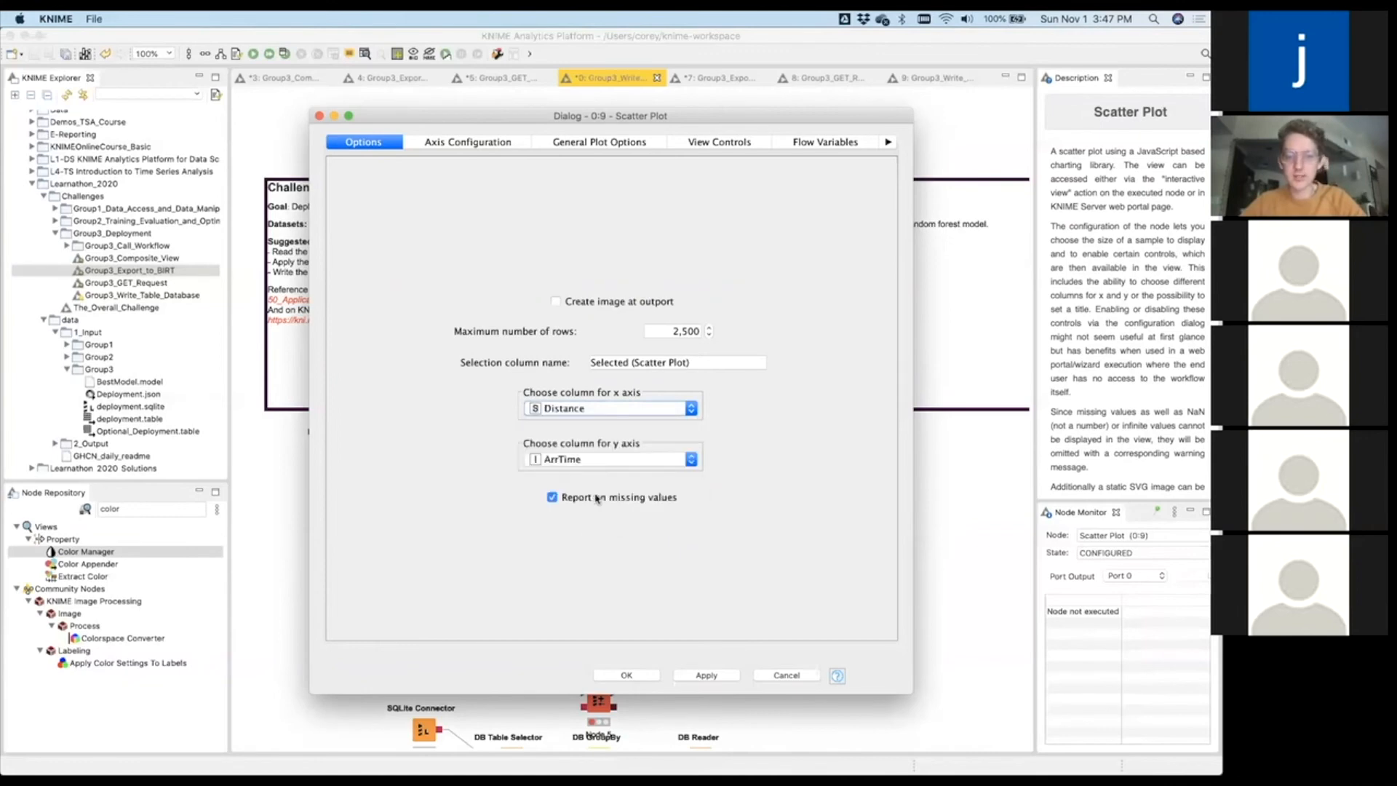
click(640, 408)
scroll(607, 473, up, 2)
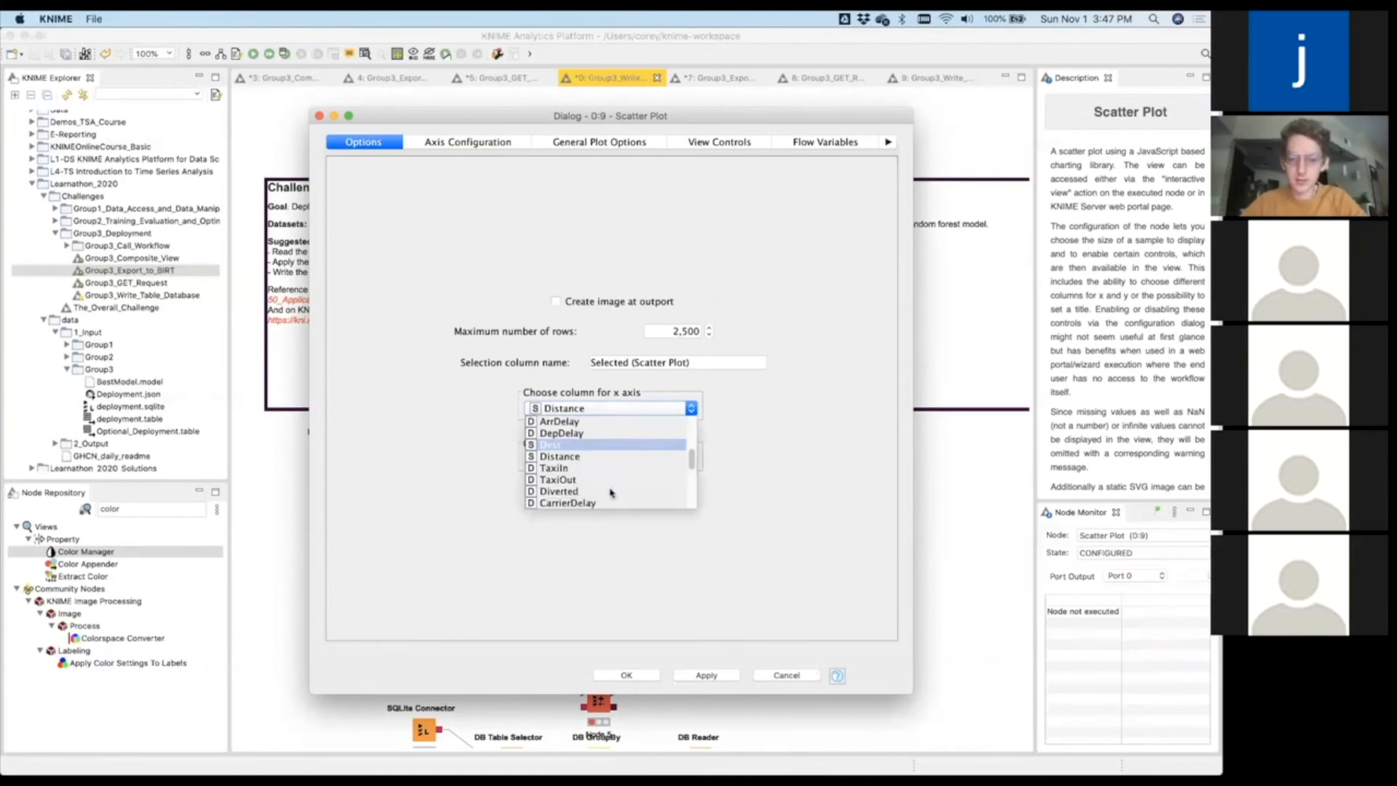
scroll(597, 459, down, 5)
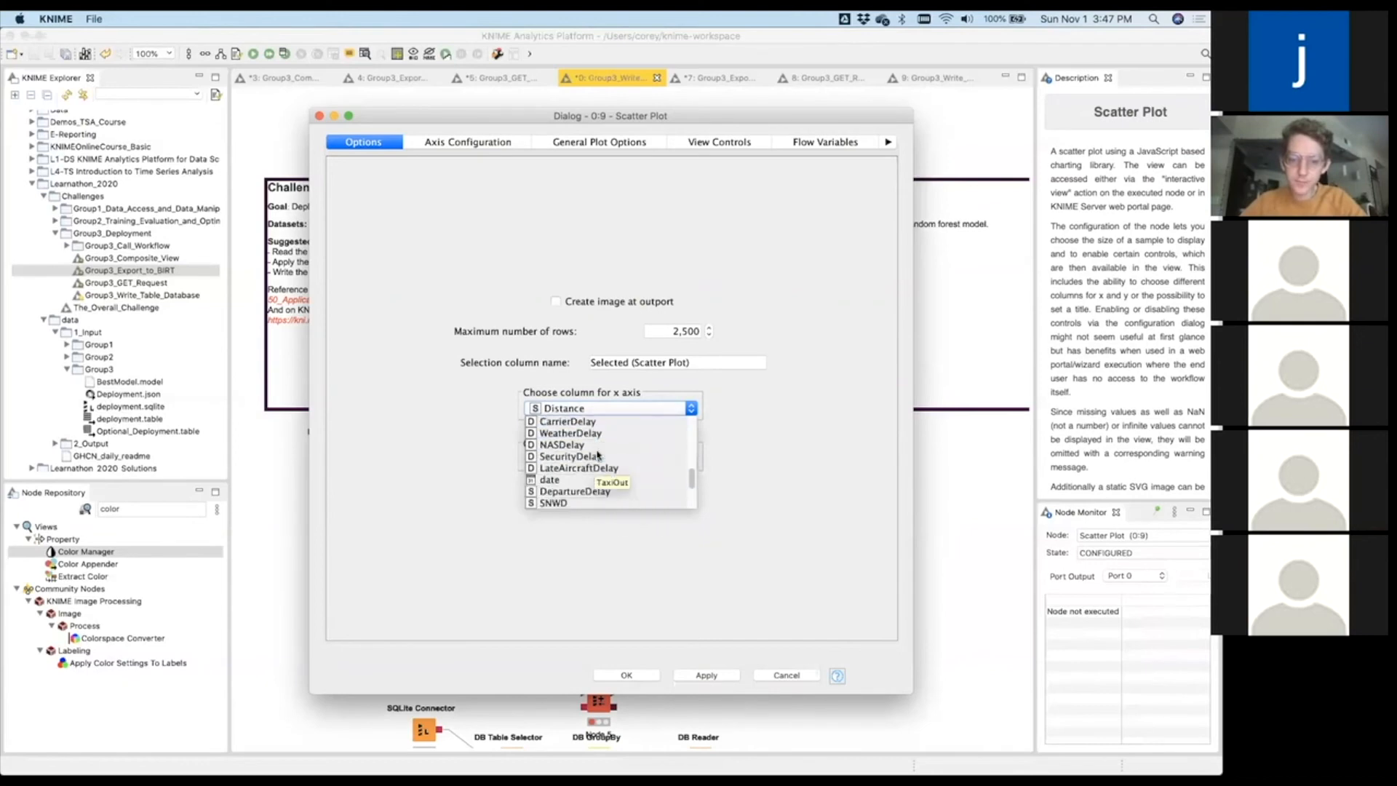
scroll(600, 458, down, 3)
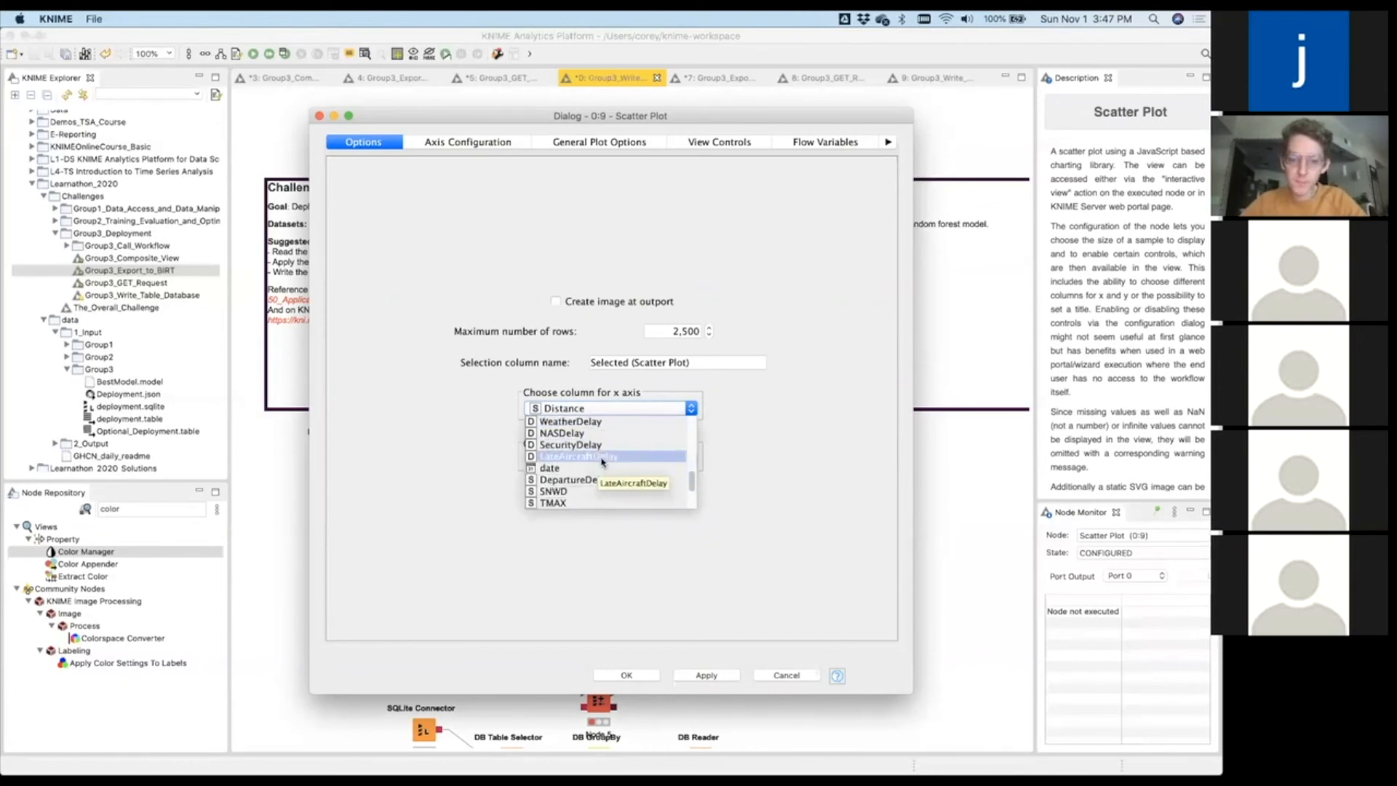
scroll(602, 461, up, 6)
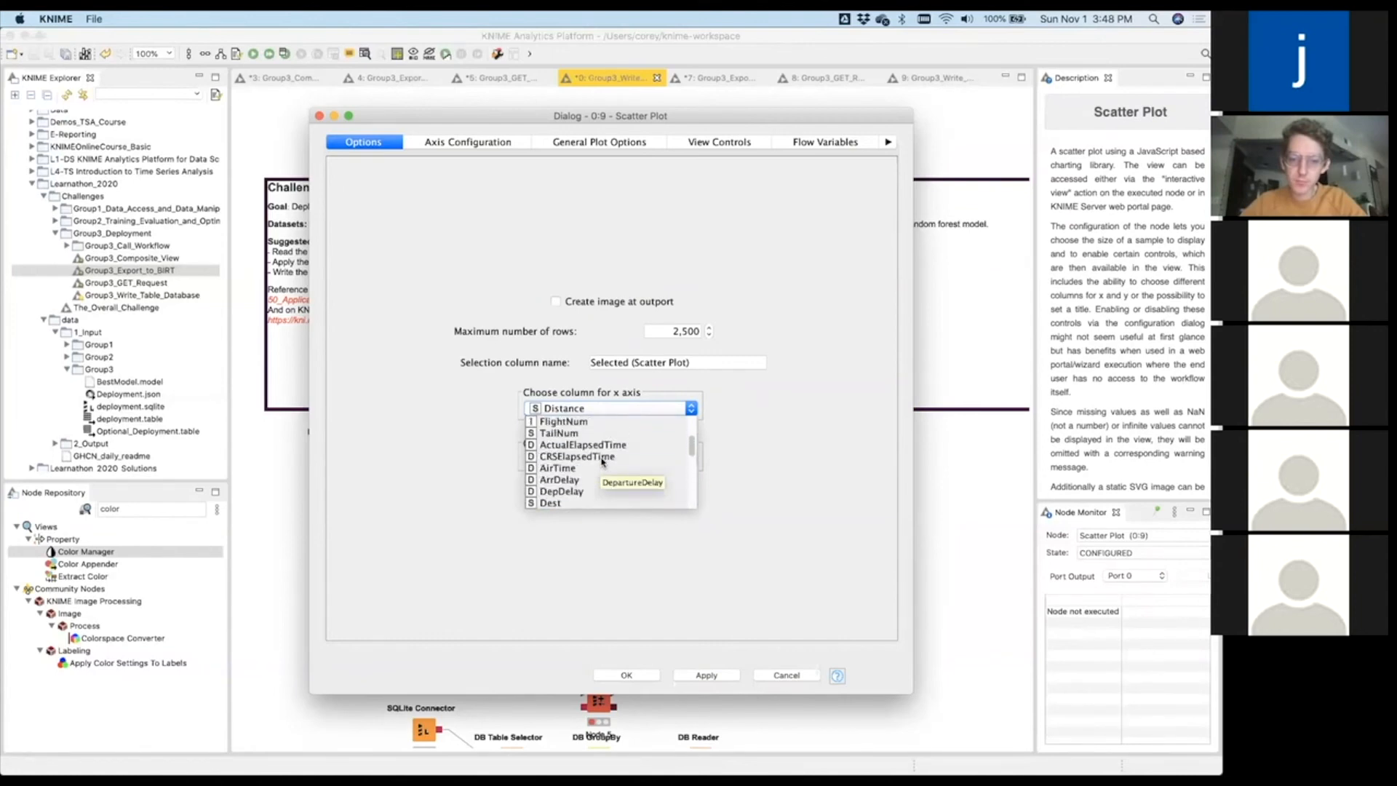
scroll(602, 461, up, 7)
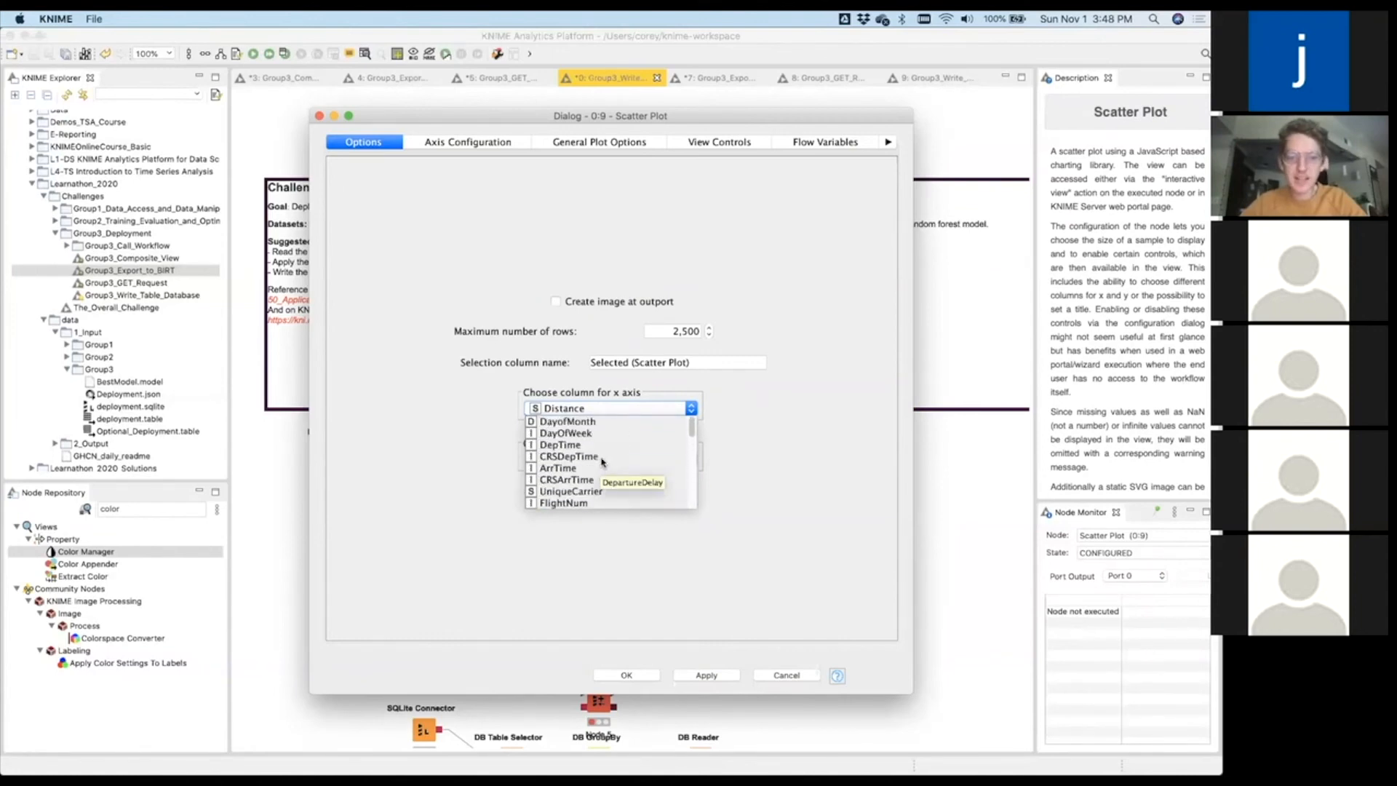
click(620, 424)
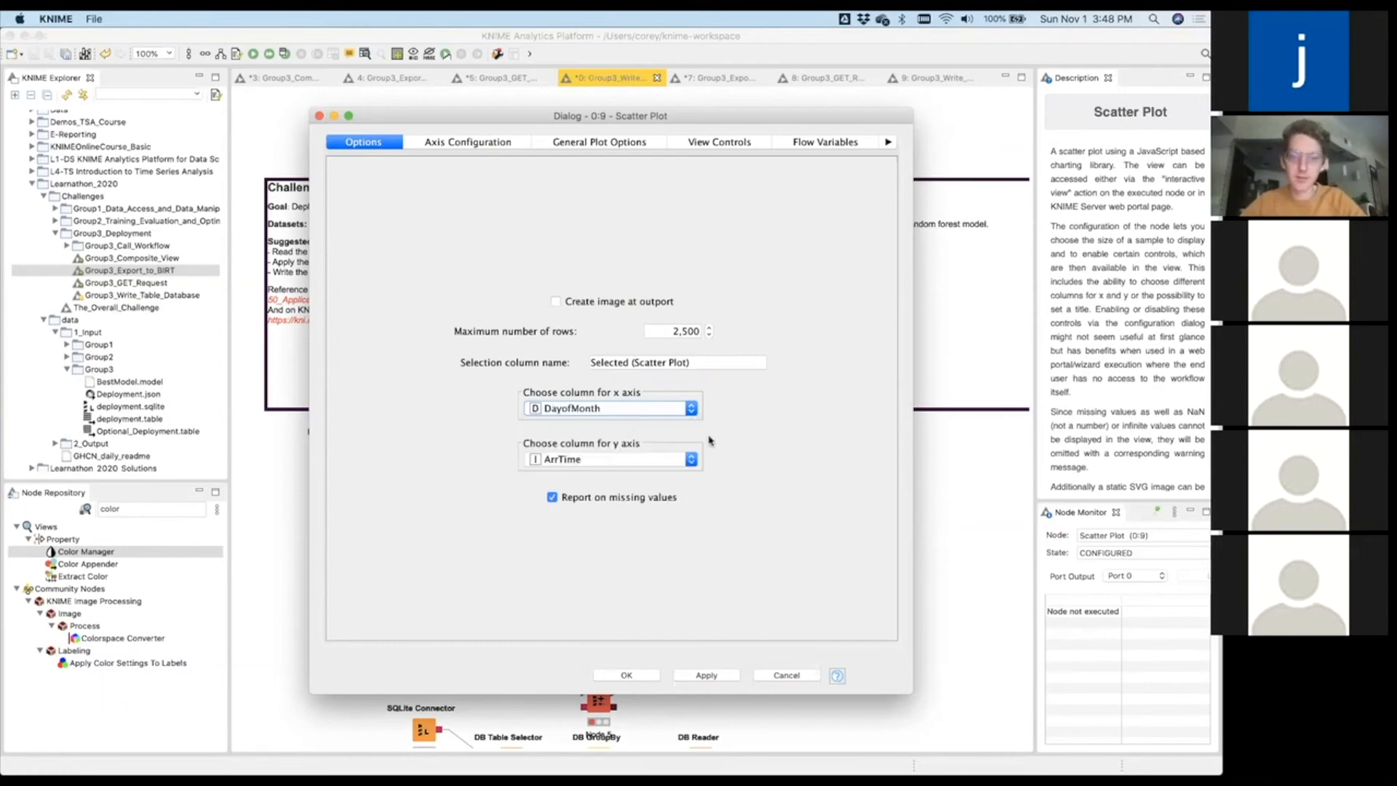
click(631, 675)
Execute the Scatter Plot node, examine how delays are distributed in its interactive view, and close the view.
right_click(586, 467)
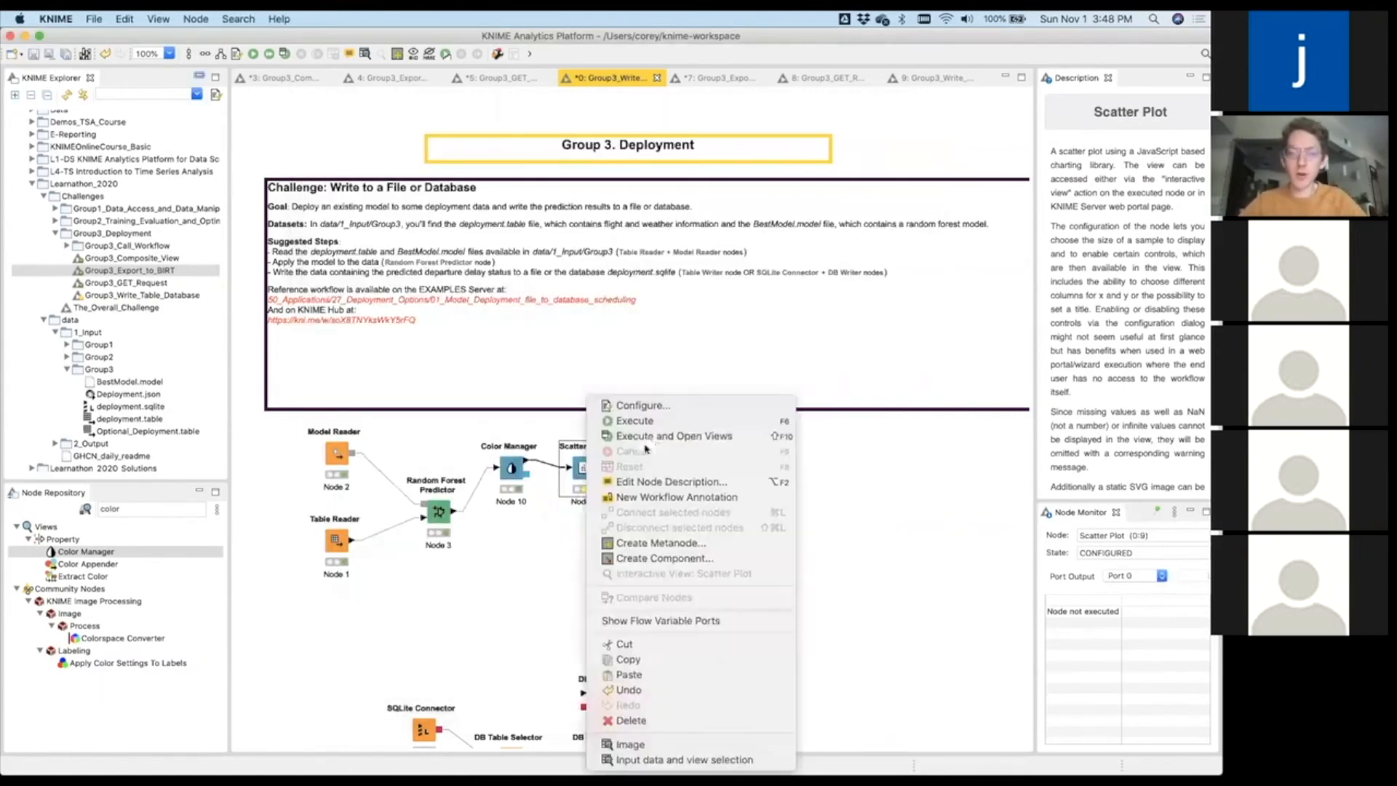
click(653, 437)
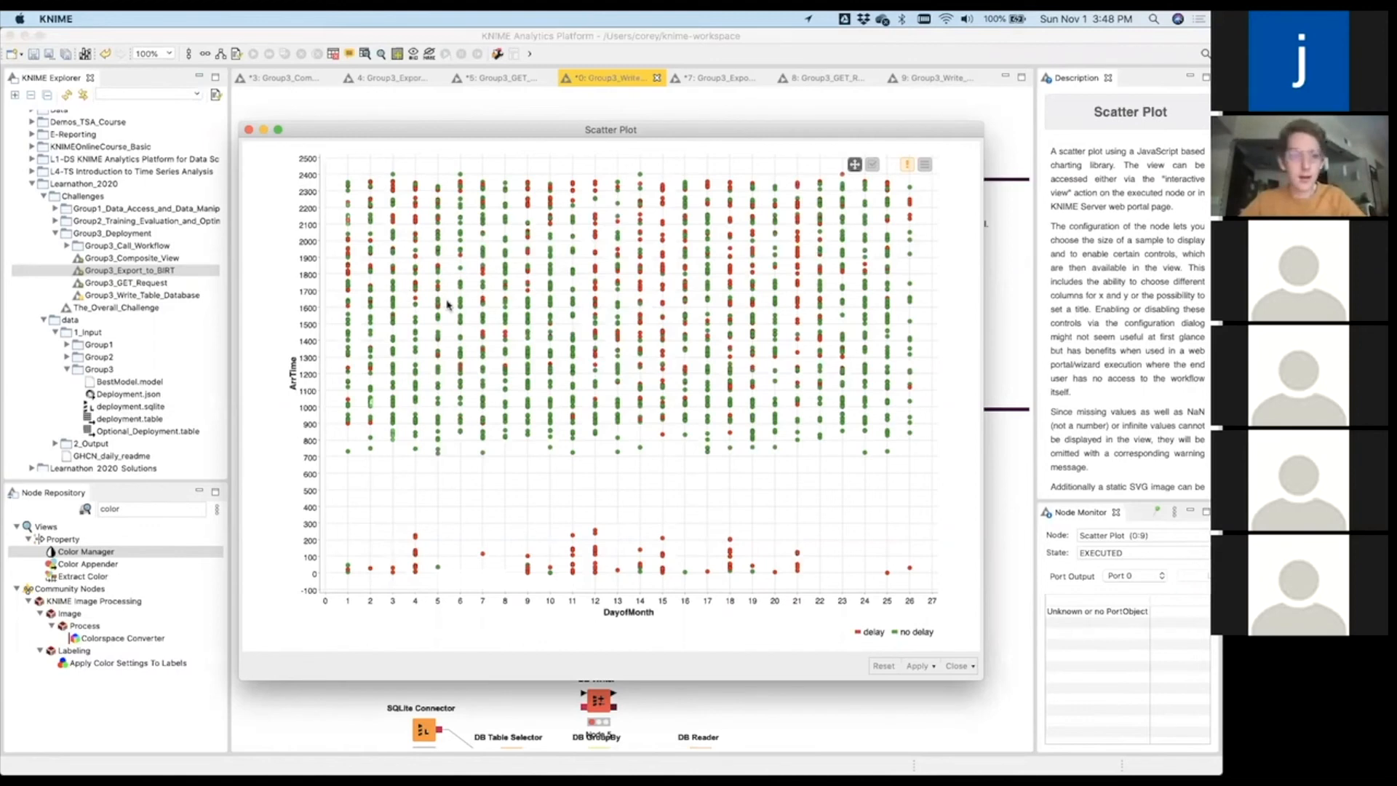
click(248, 130)
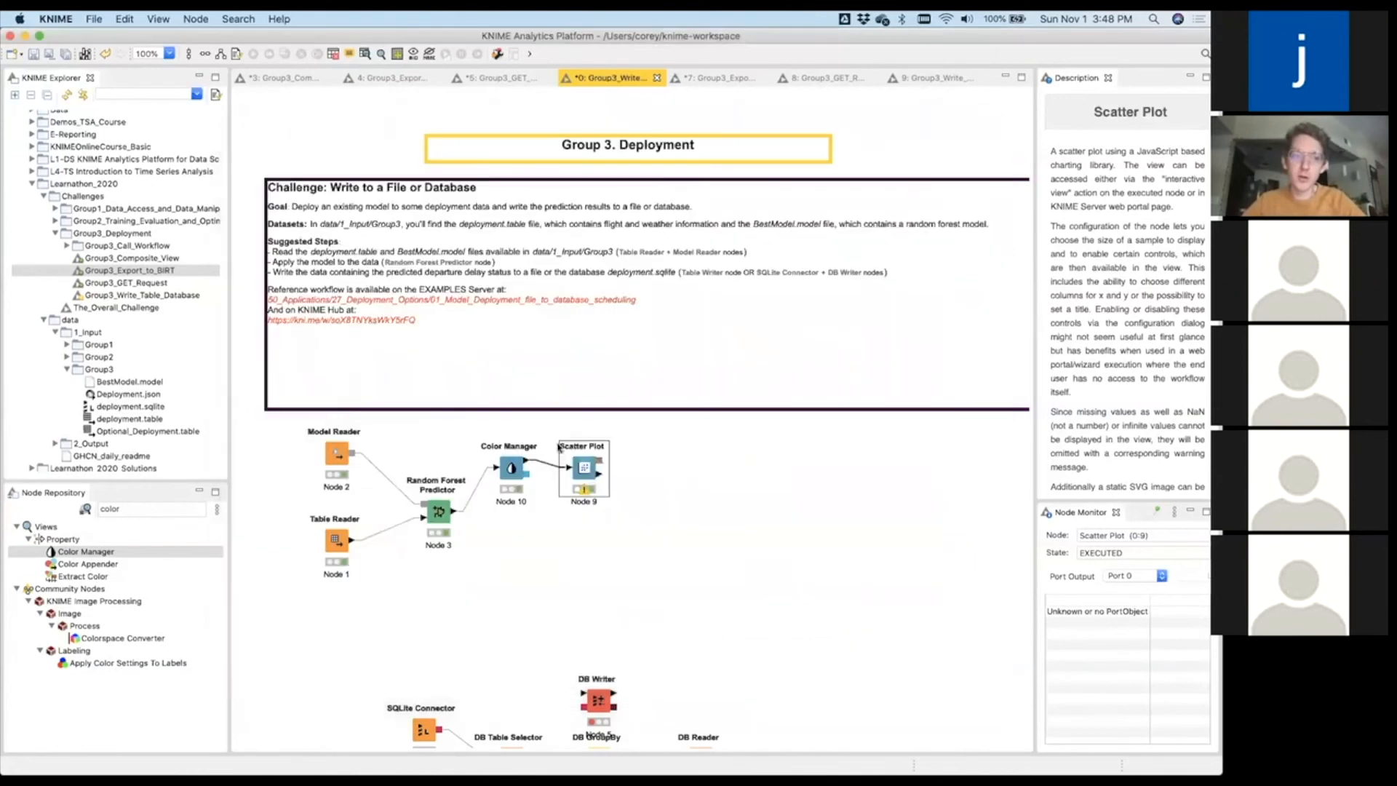
Enable image creation at the Scatter Plot's outport and execute the node.
double_click(586, 474)
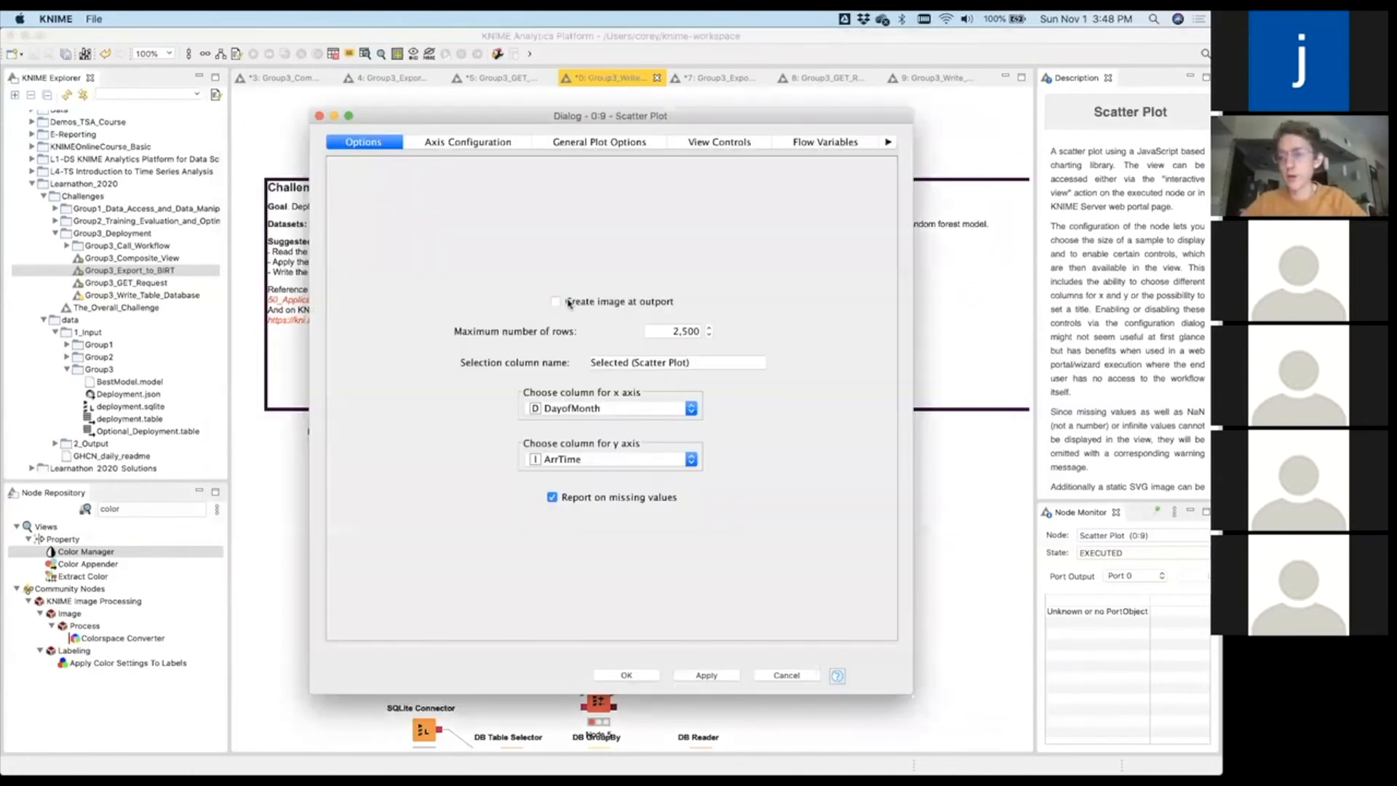
click(569, 303)
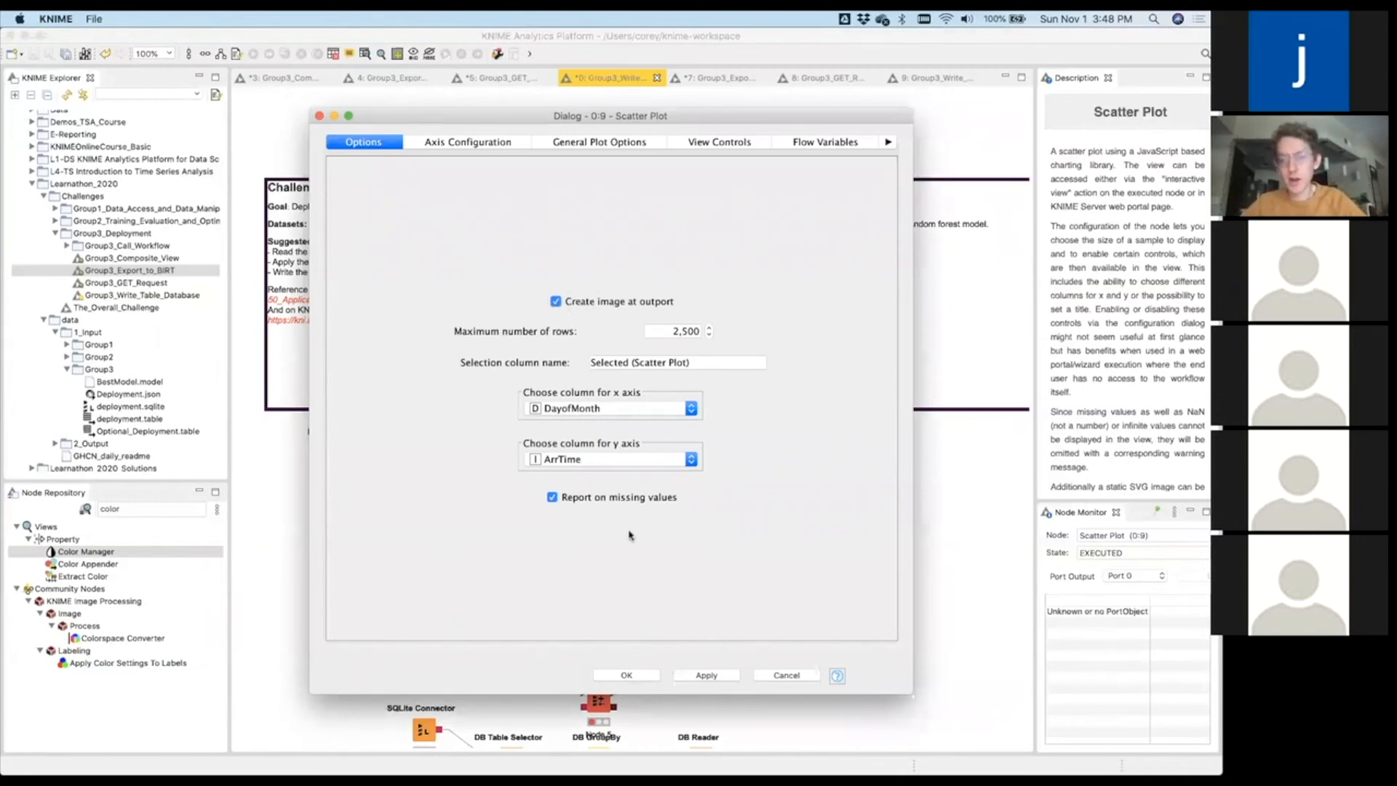
click(629, 675)
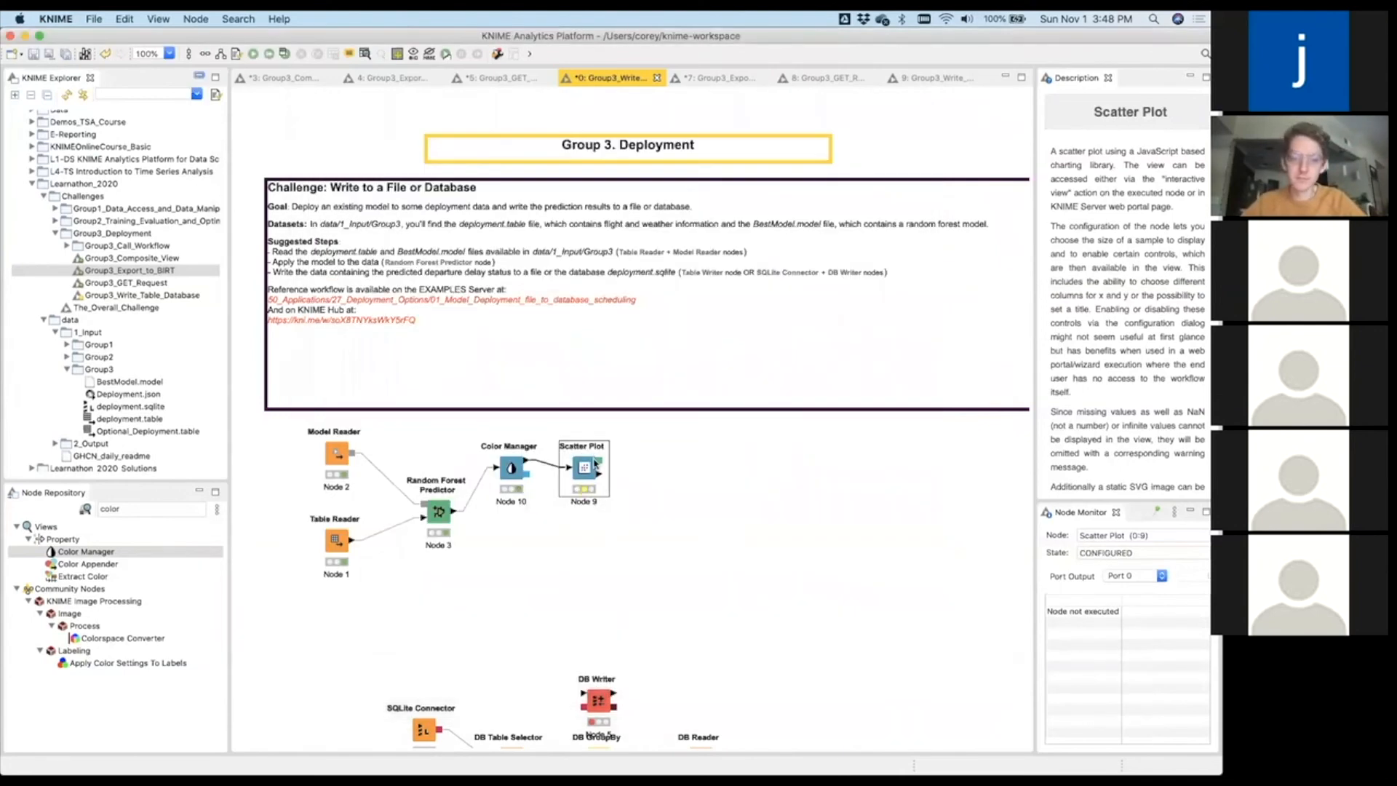
right_click(595, 463)
click(638, 423)
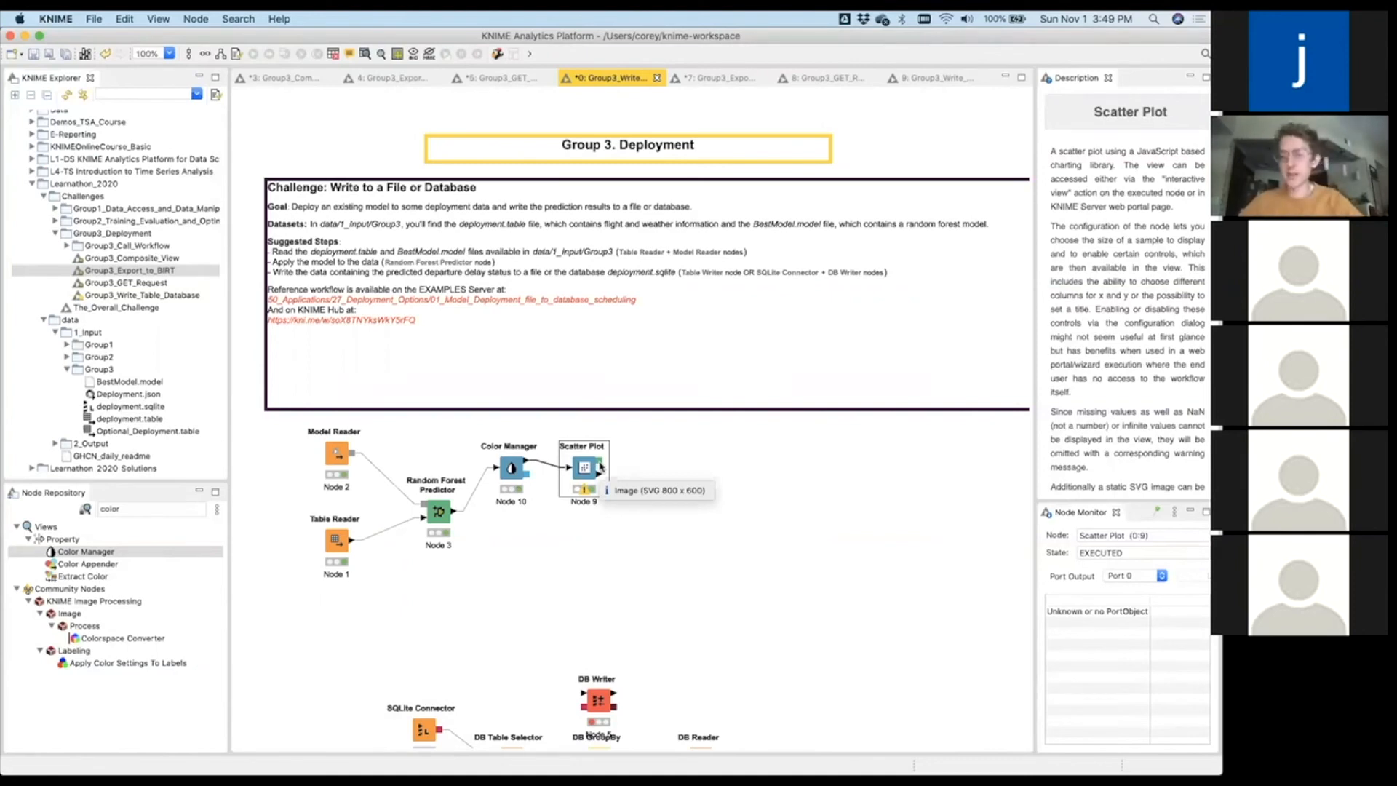
click(662, 468)
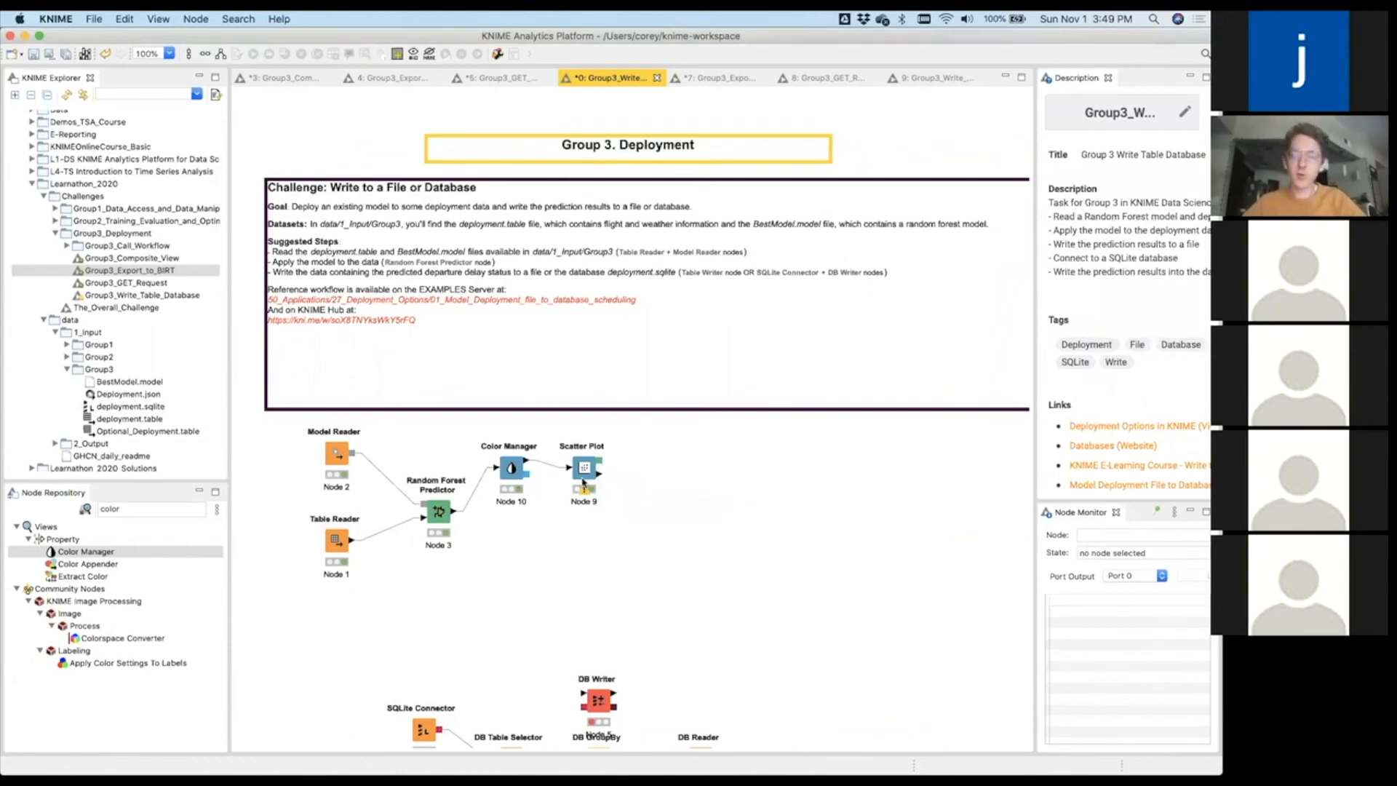
Search the node repository for birt and clear the search.
click(157, 507)
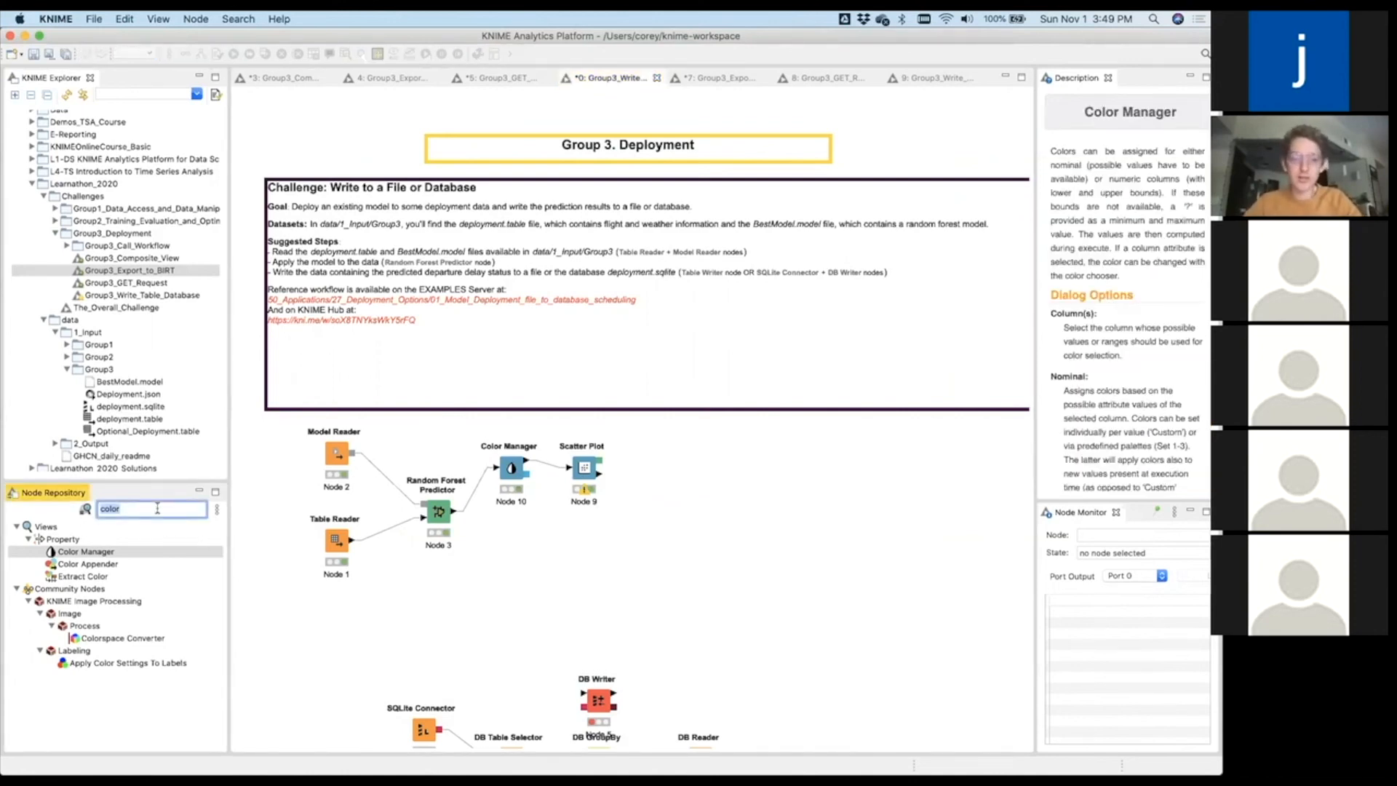
text(birt)
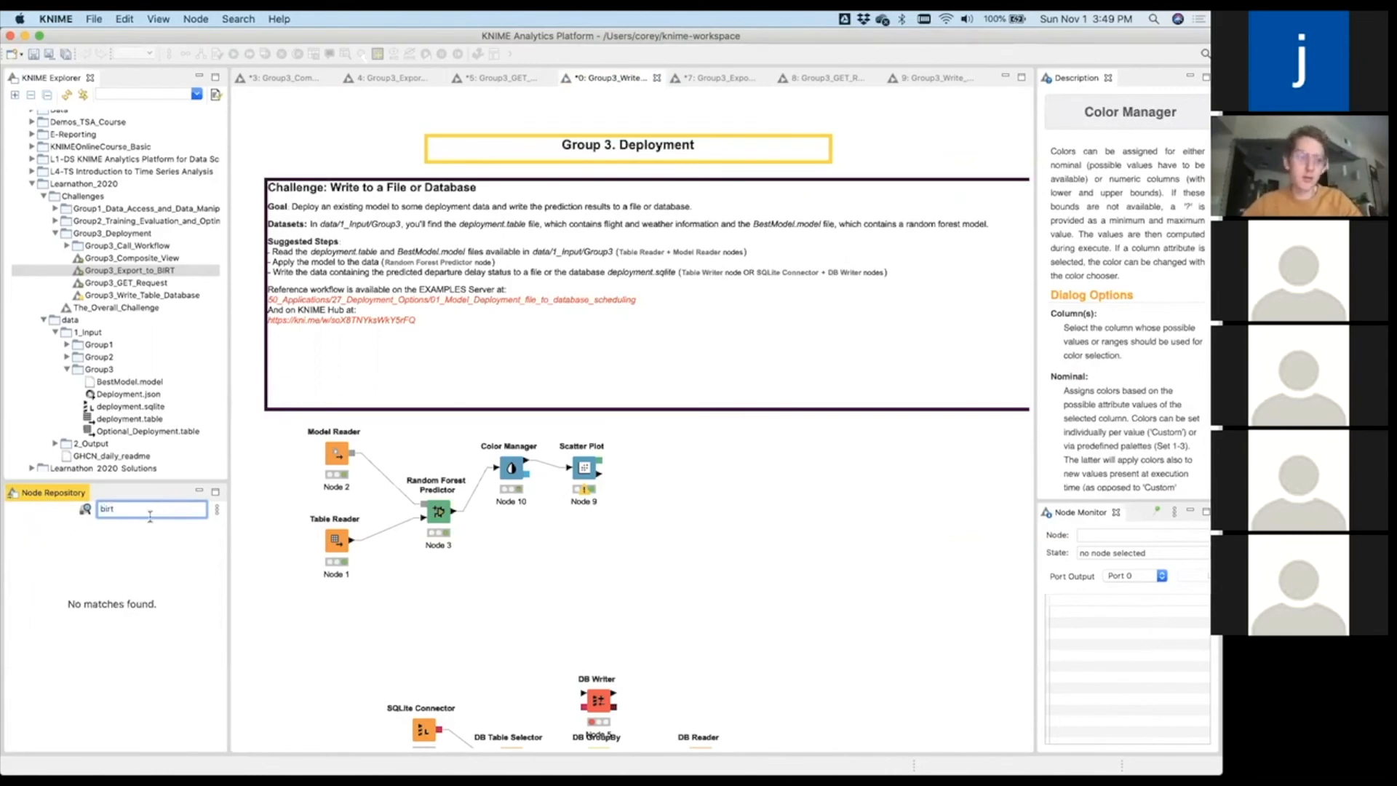
key(BackSpace)
key(BackSpace)
key(BackSpace)
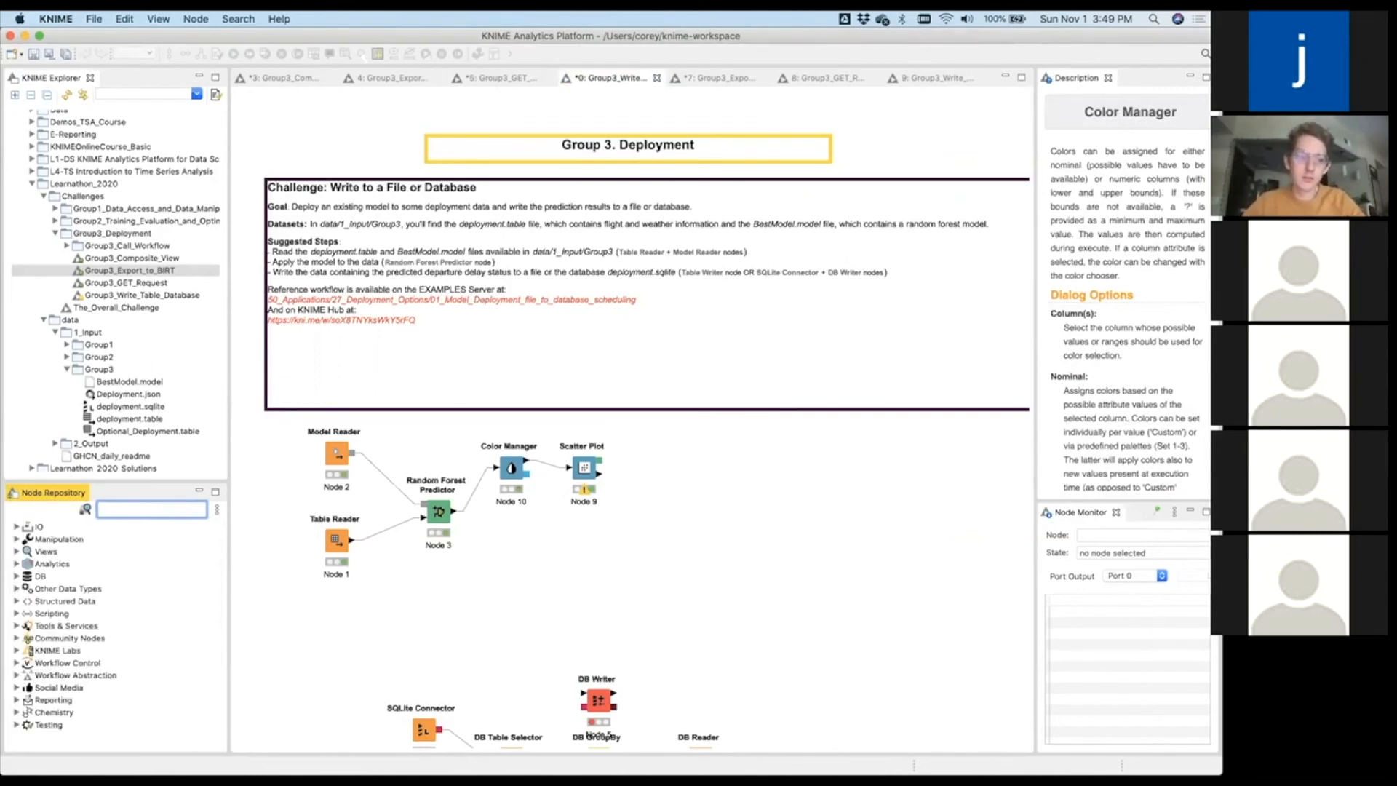
Add a Data to Report node below the Scatter Plot and connect it to the Random Forest Predictor output.
text(data to)
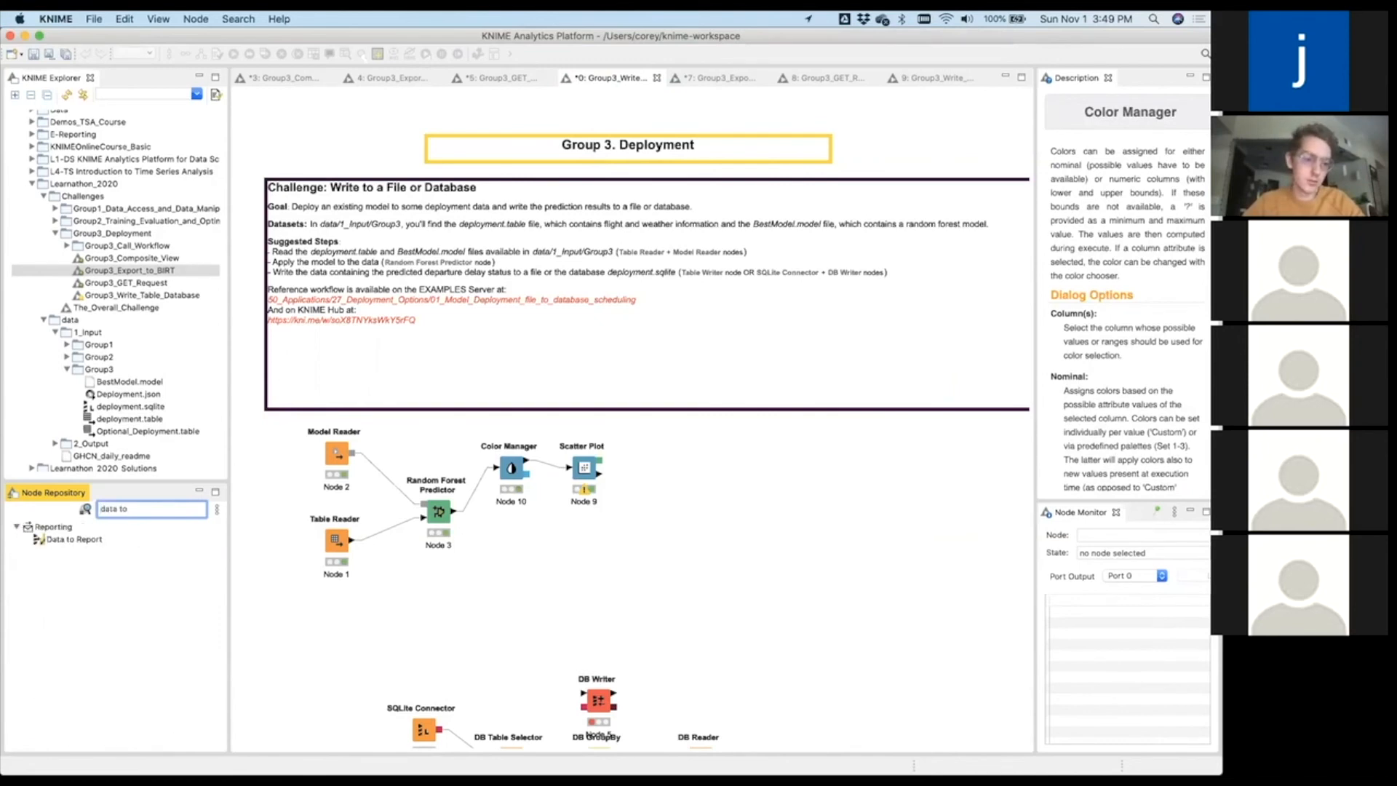
drag(73, 539, 600, 557)
drag(456, 513, 580, 554)
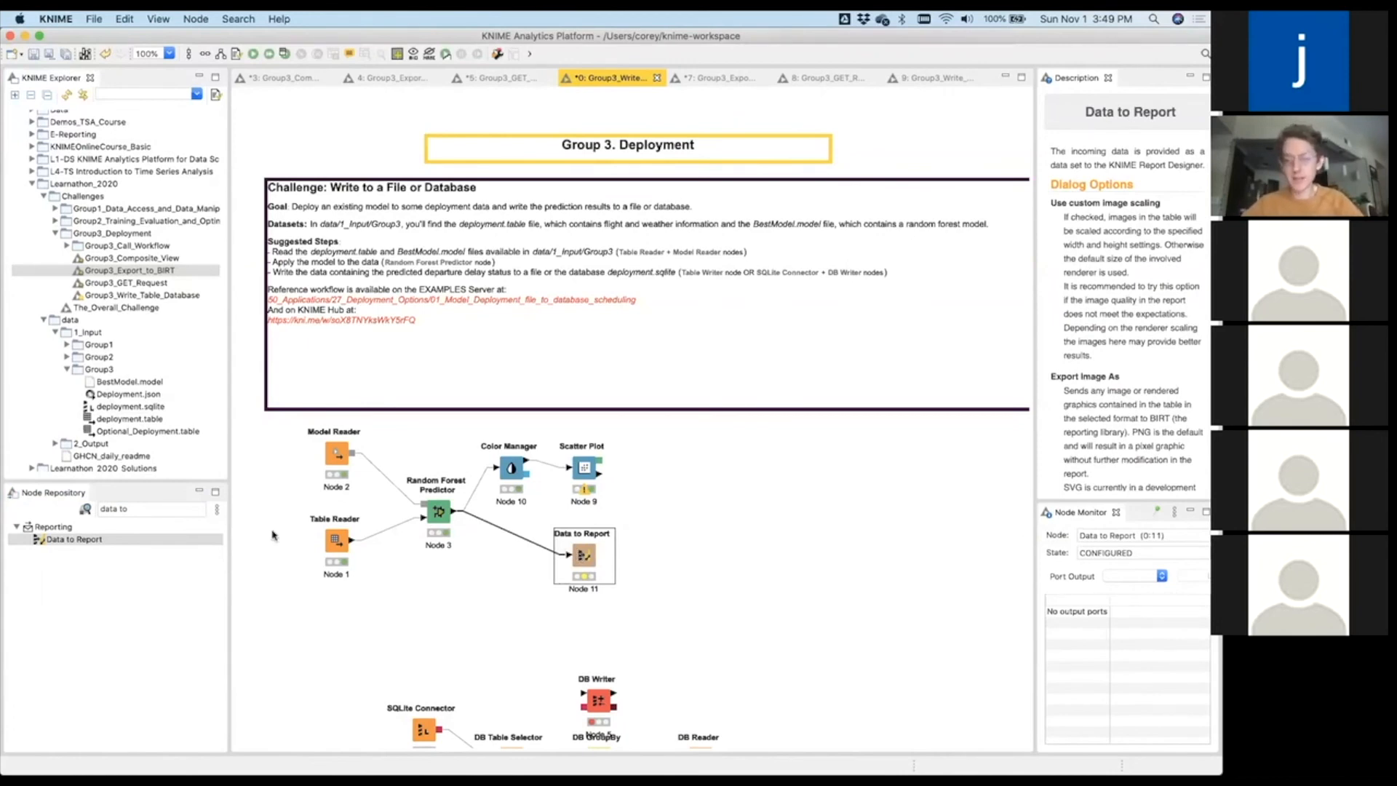
Add an Image to Report node beside the Scatter Plot and connect it to the plot's image output.
click(154, 508)
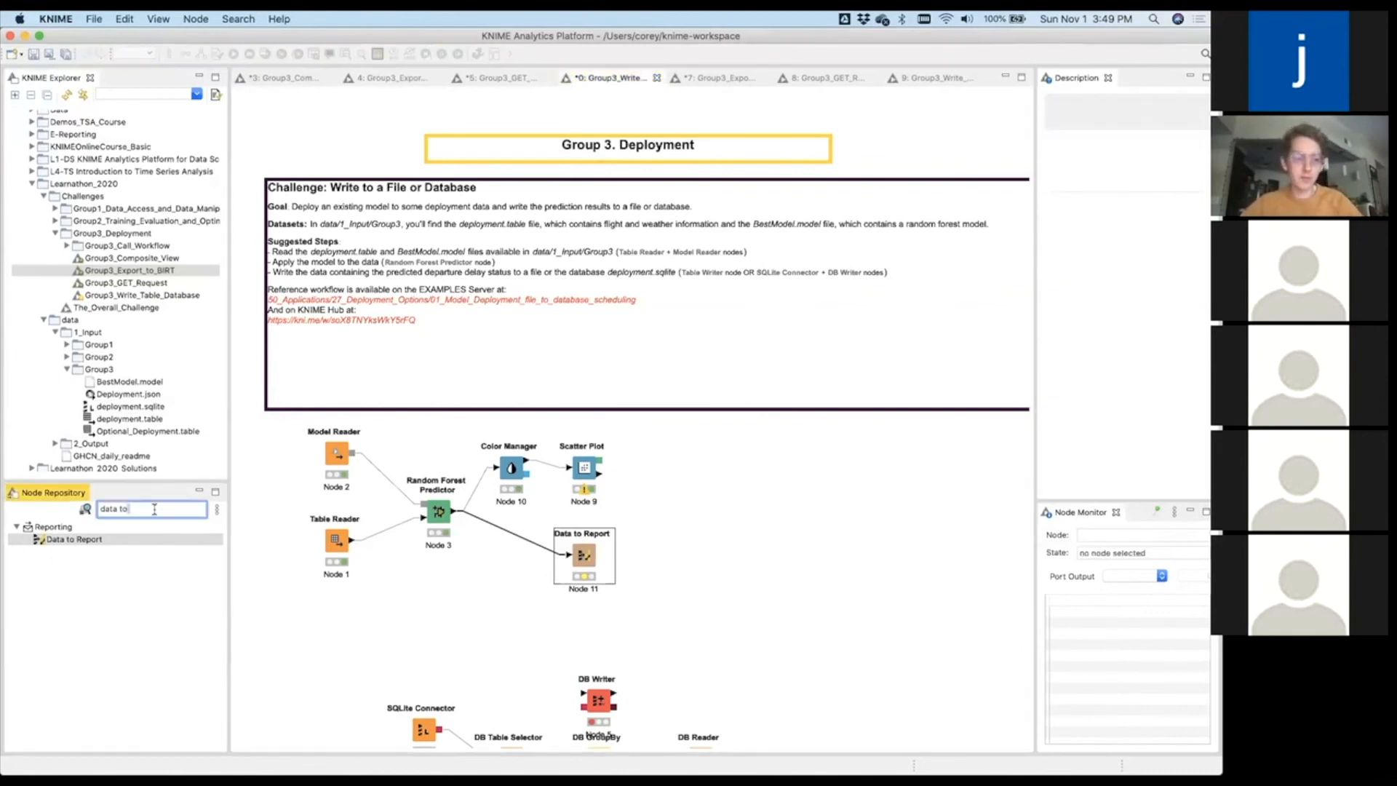
key(BackSpace)
key(BackSpace)
key(BackSpace)
key(BackSpace)
key(BackSpace)
key(BackSpace)
key(BackSpace)
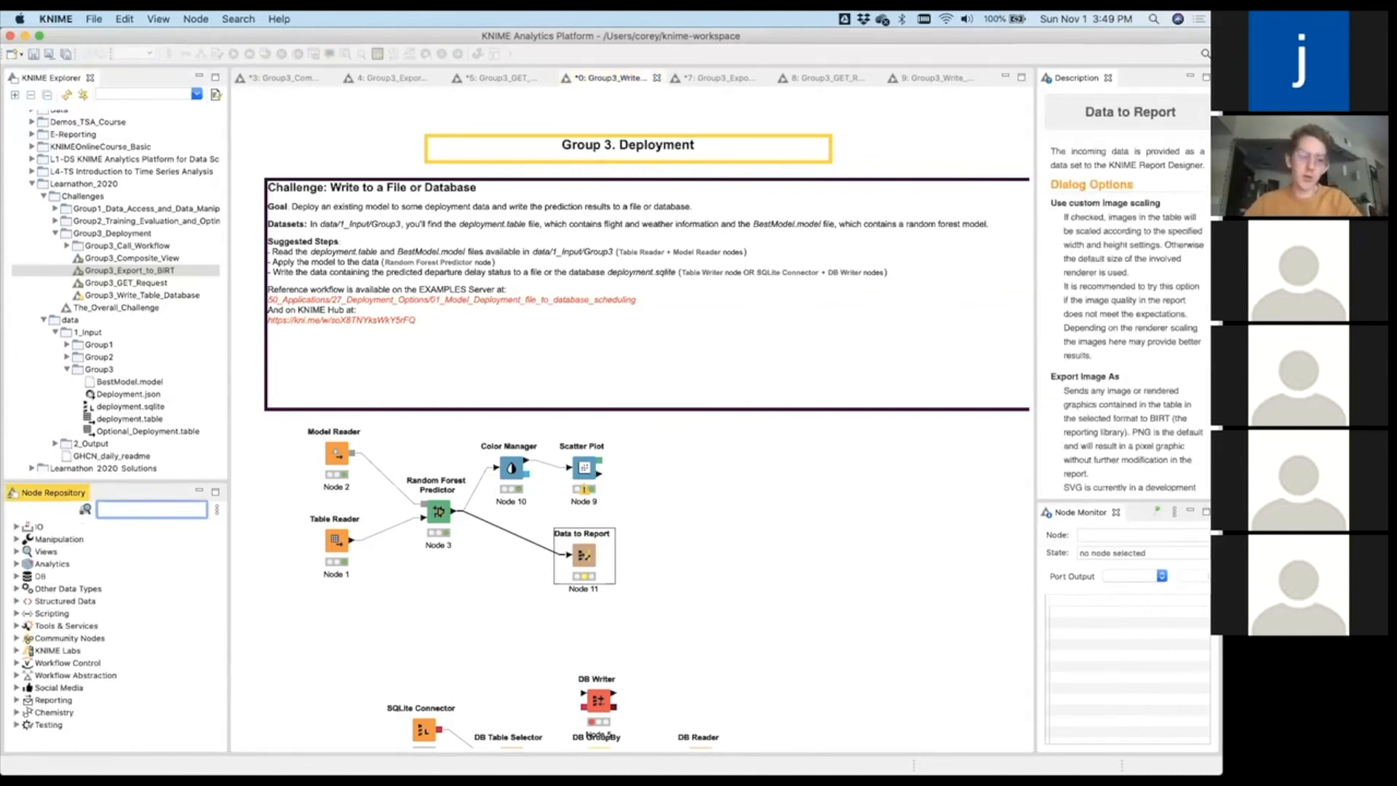
text(image to)
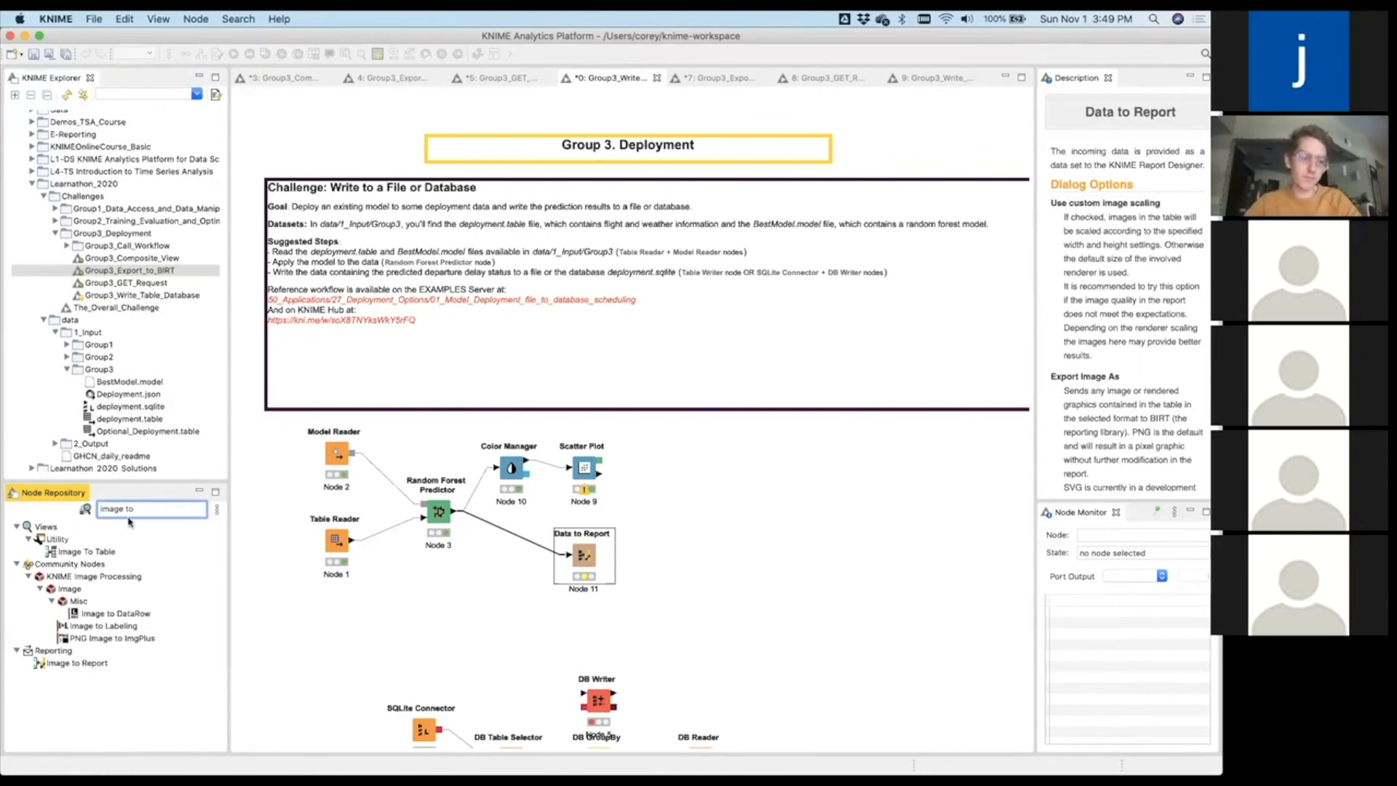
drag(78, 663, 698, 468)
drag(601, 461, 687, 468)
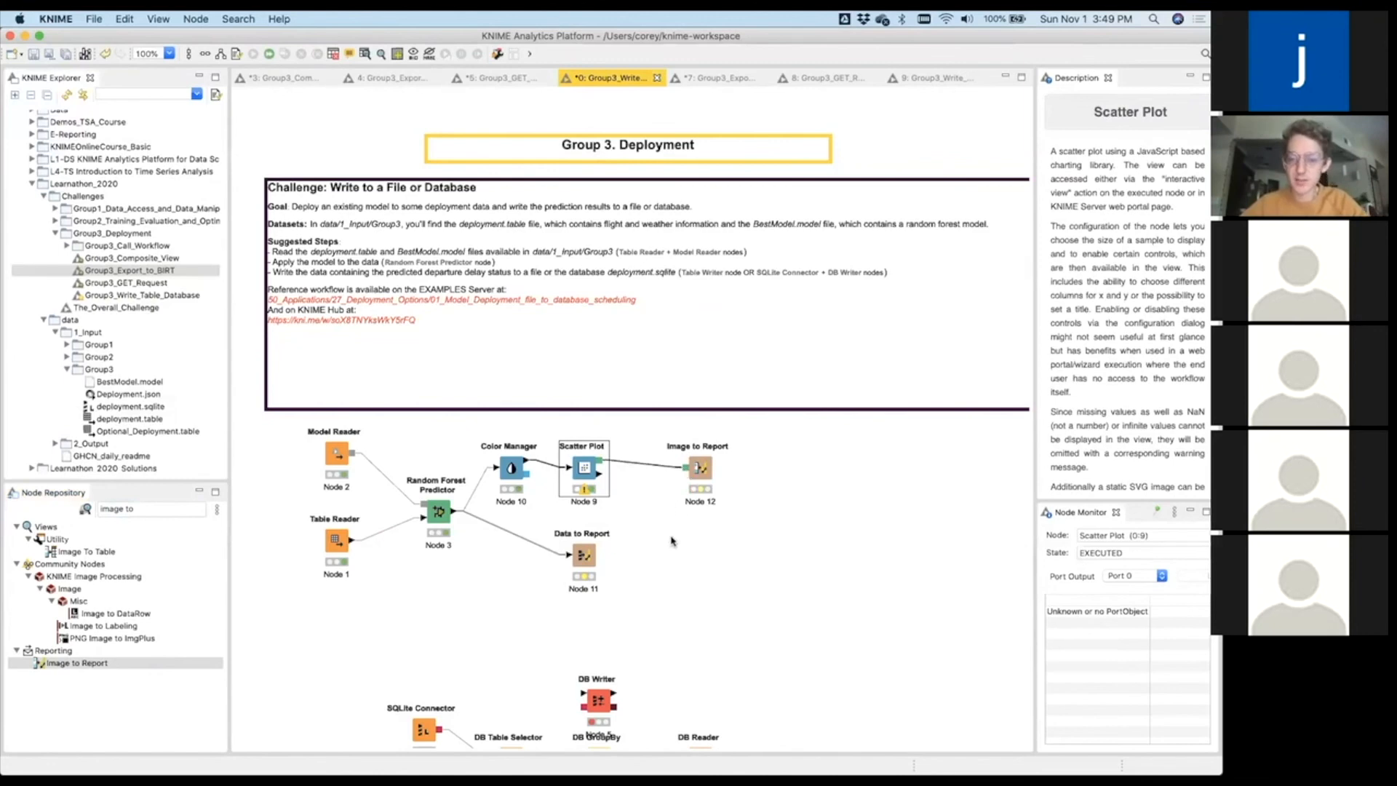
Change the label under the Image to Report node to scatterplot.
click(695, 502)
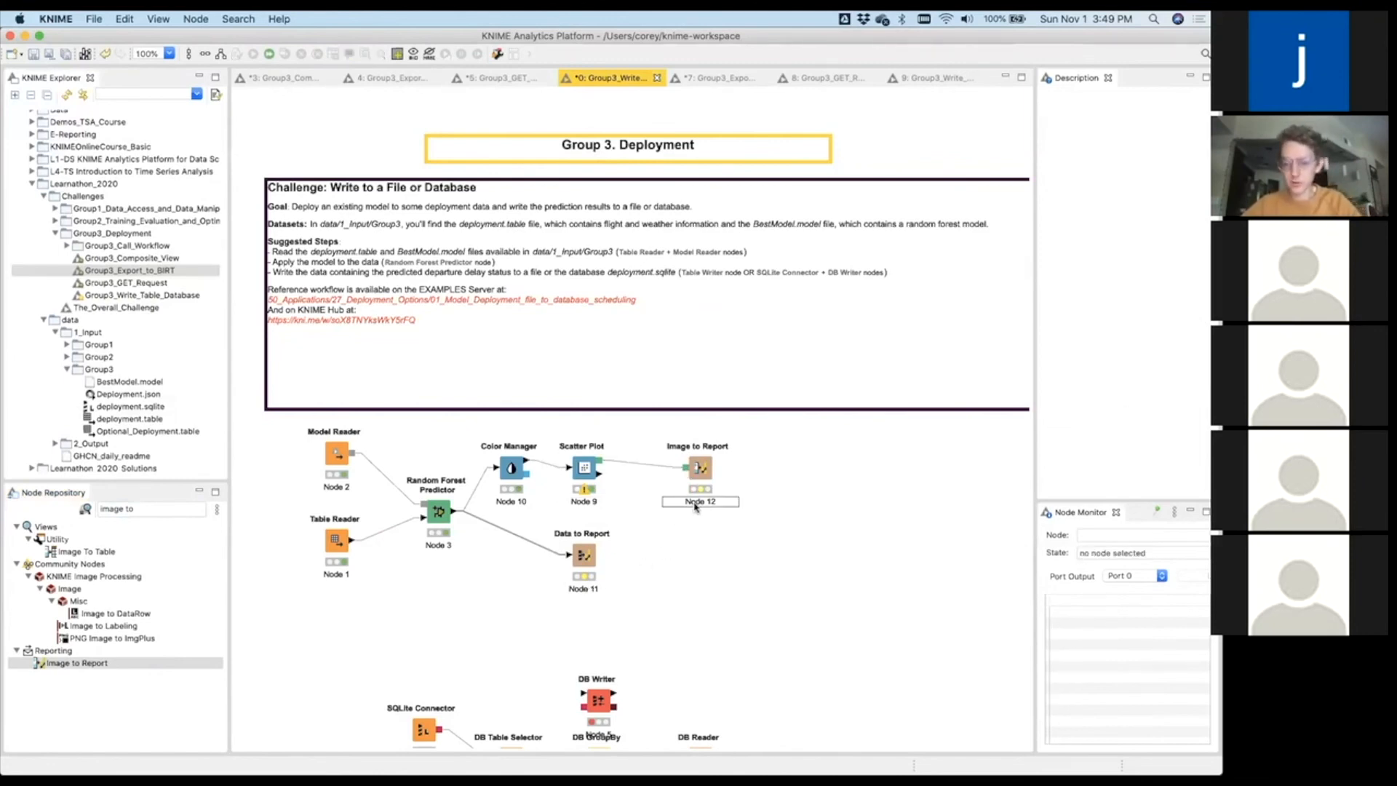
key(BackSpace)
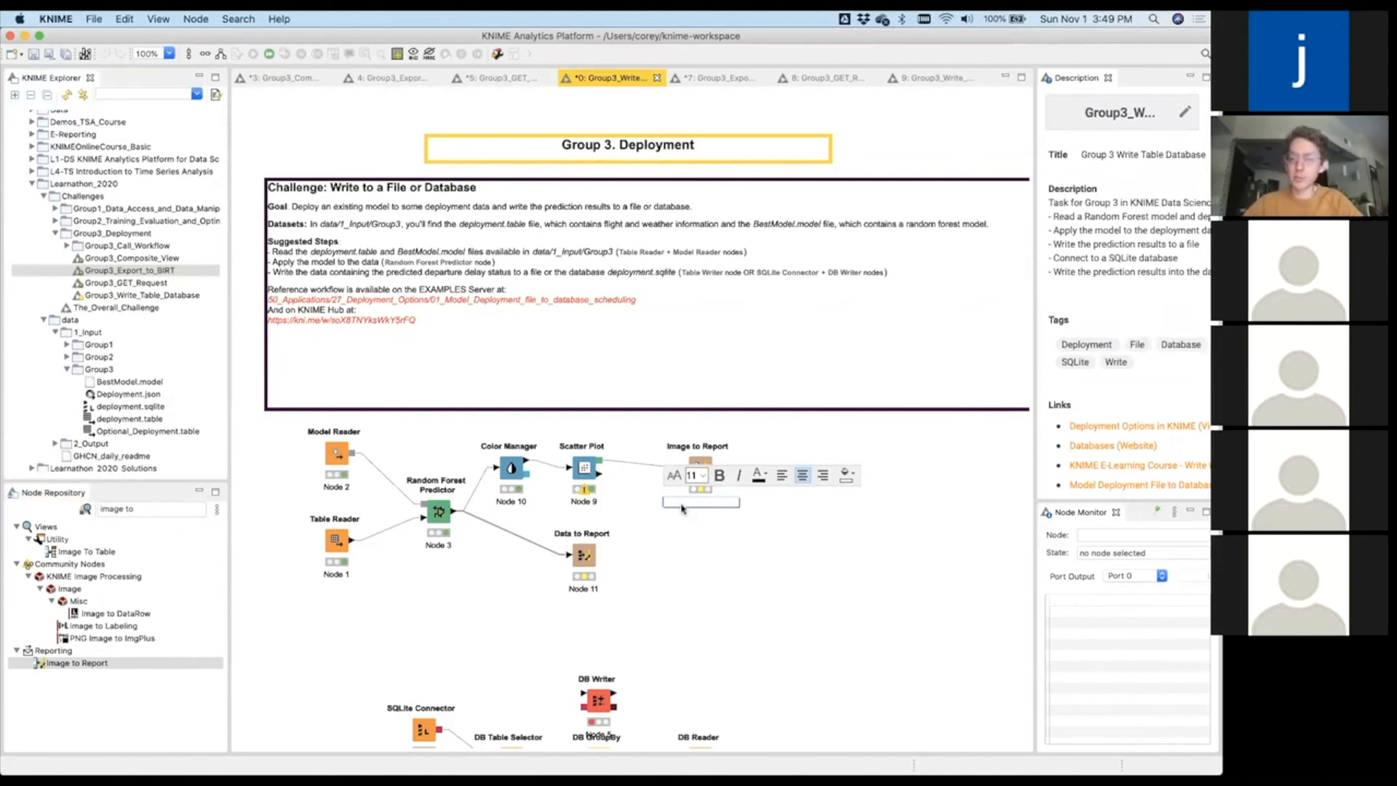
text(sca)
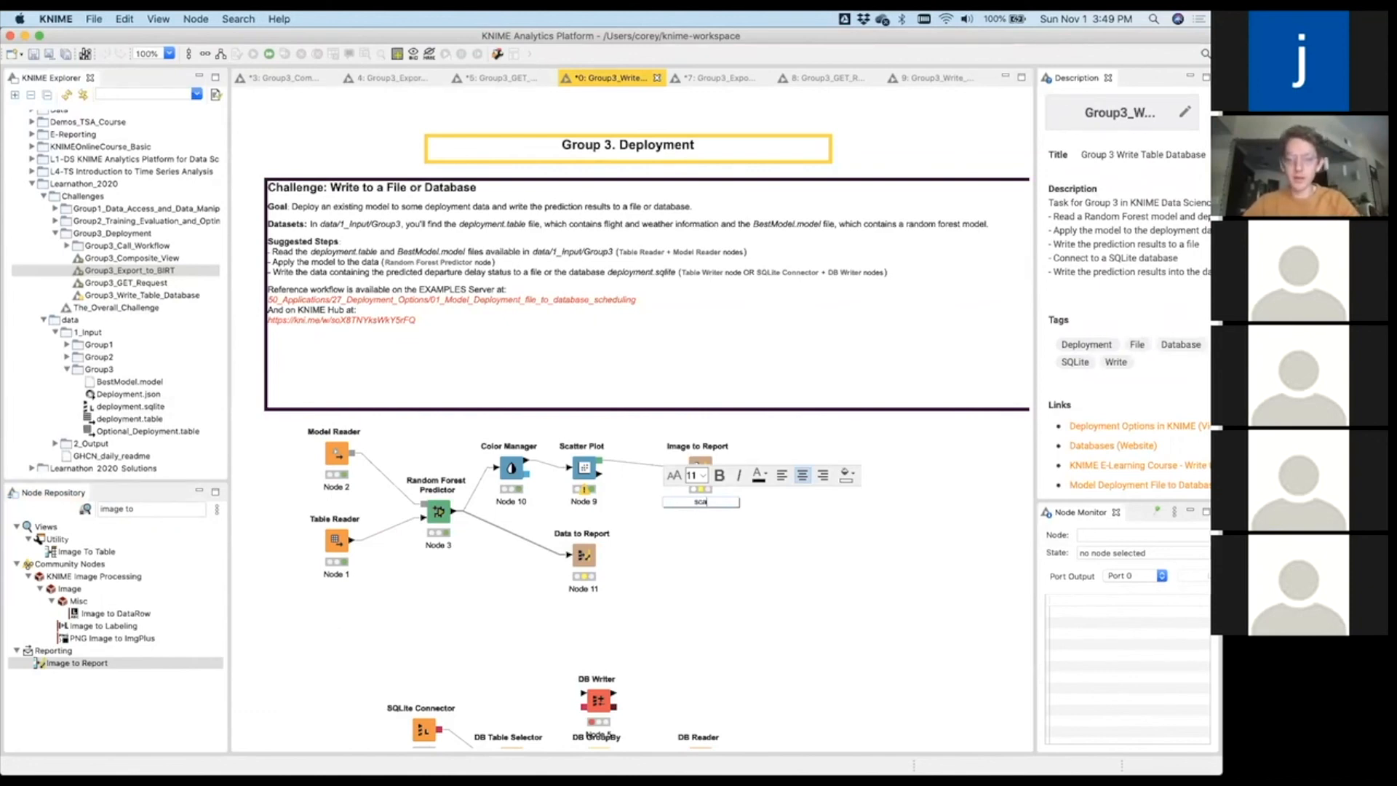
text(tterp)
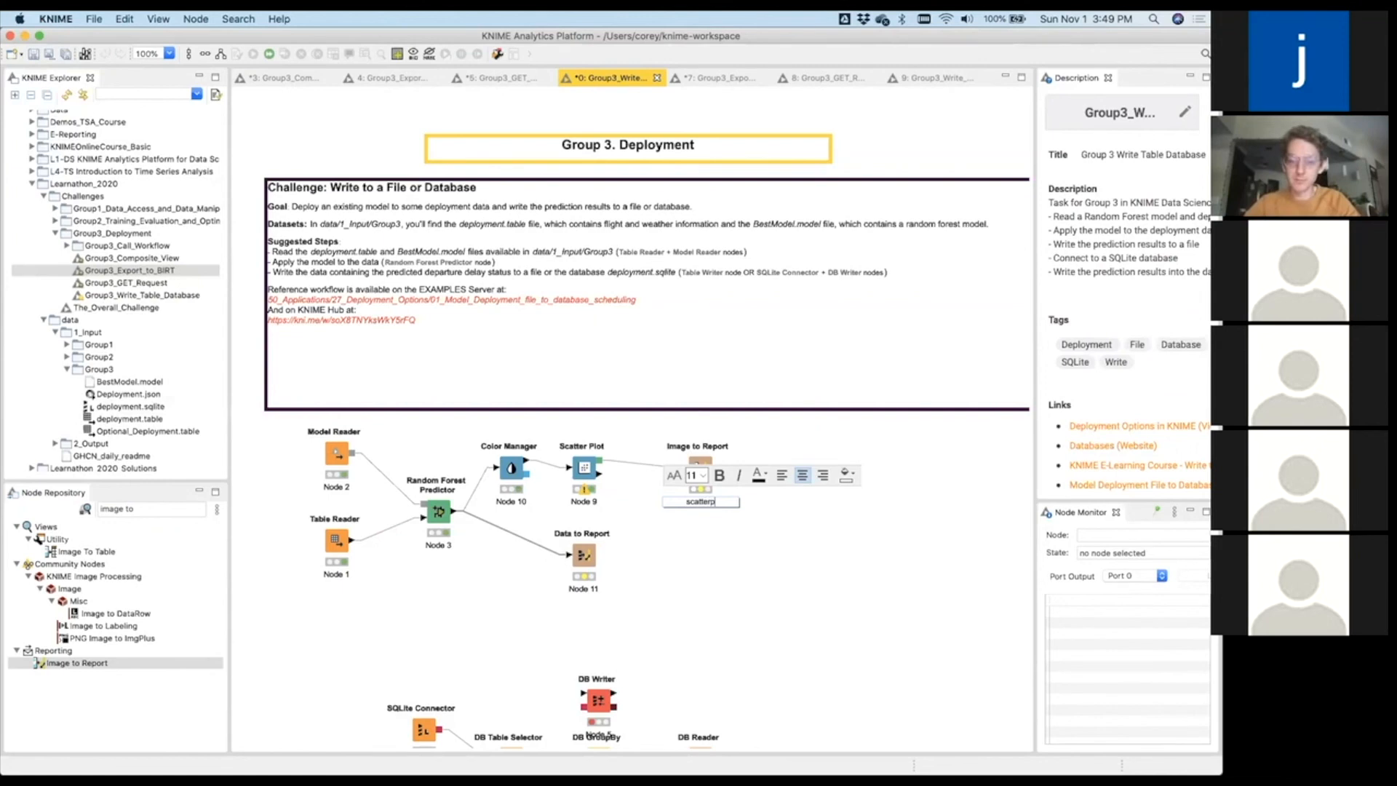
text(lot)
click(686, 518)
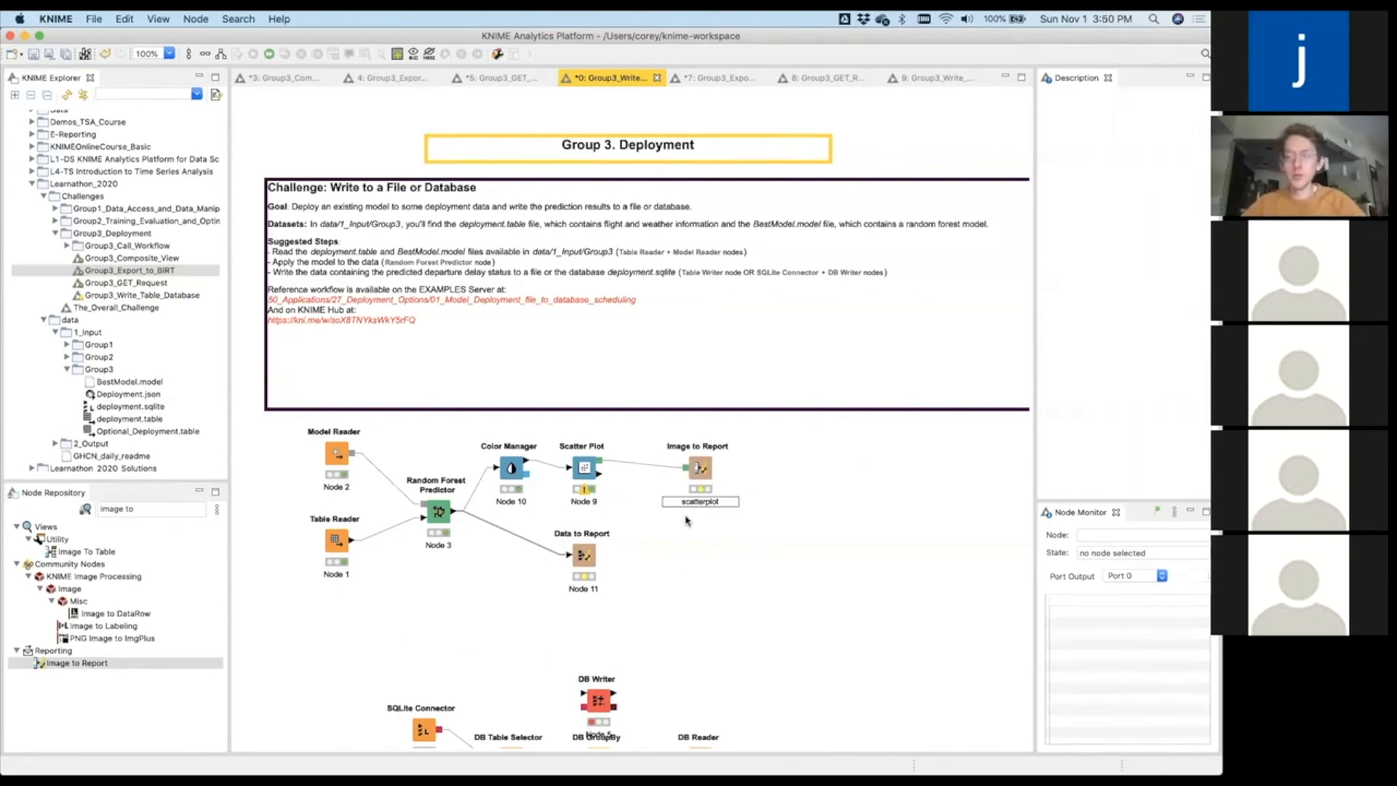
Change the label under the Data to Report node to prediction data.
double_click(573, 590)
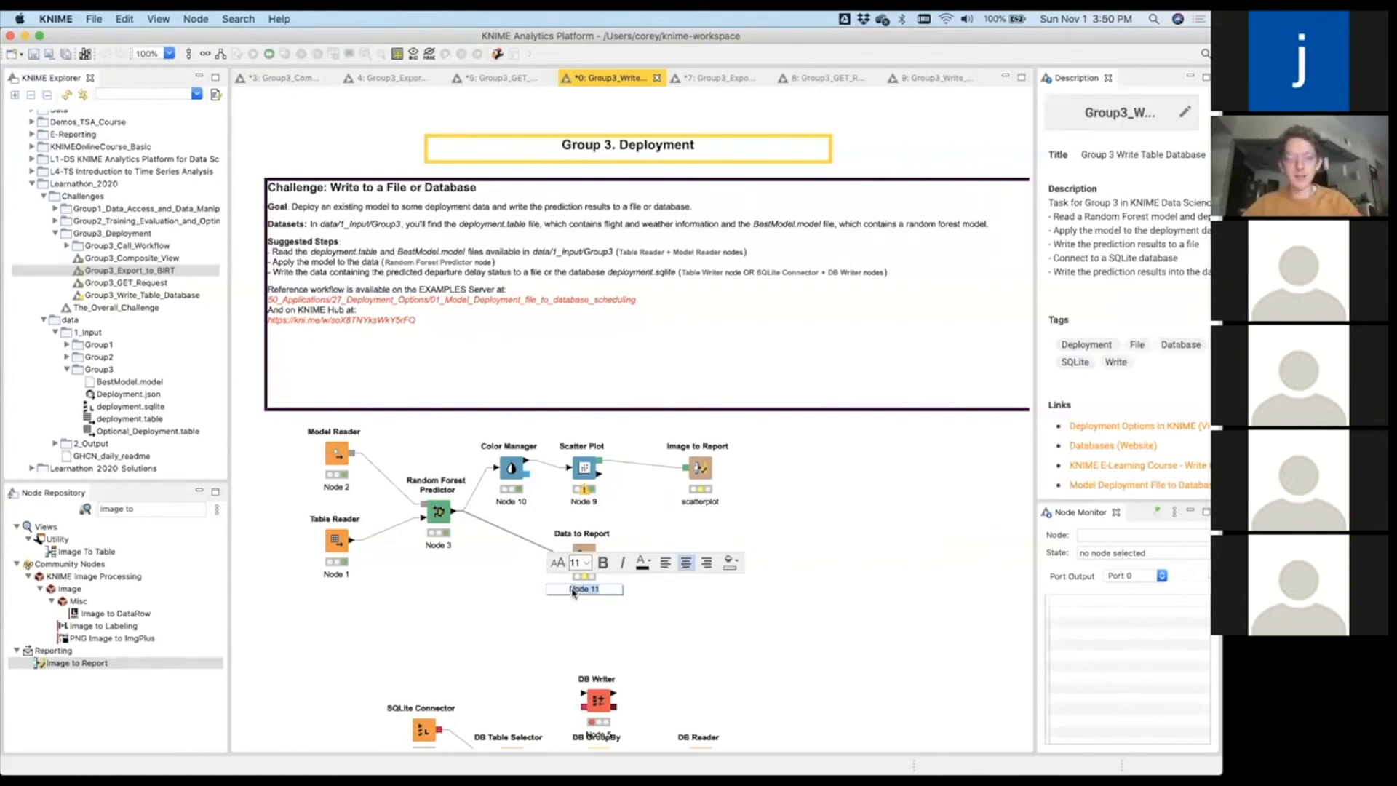
text(prediction data)
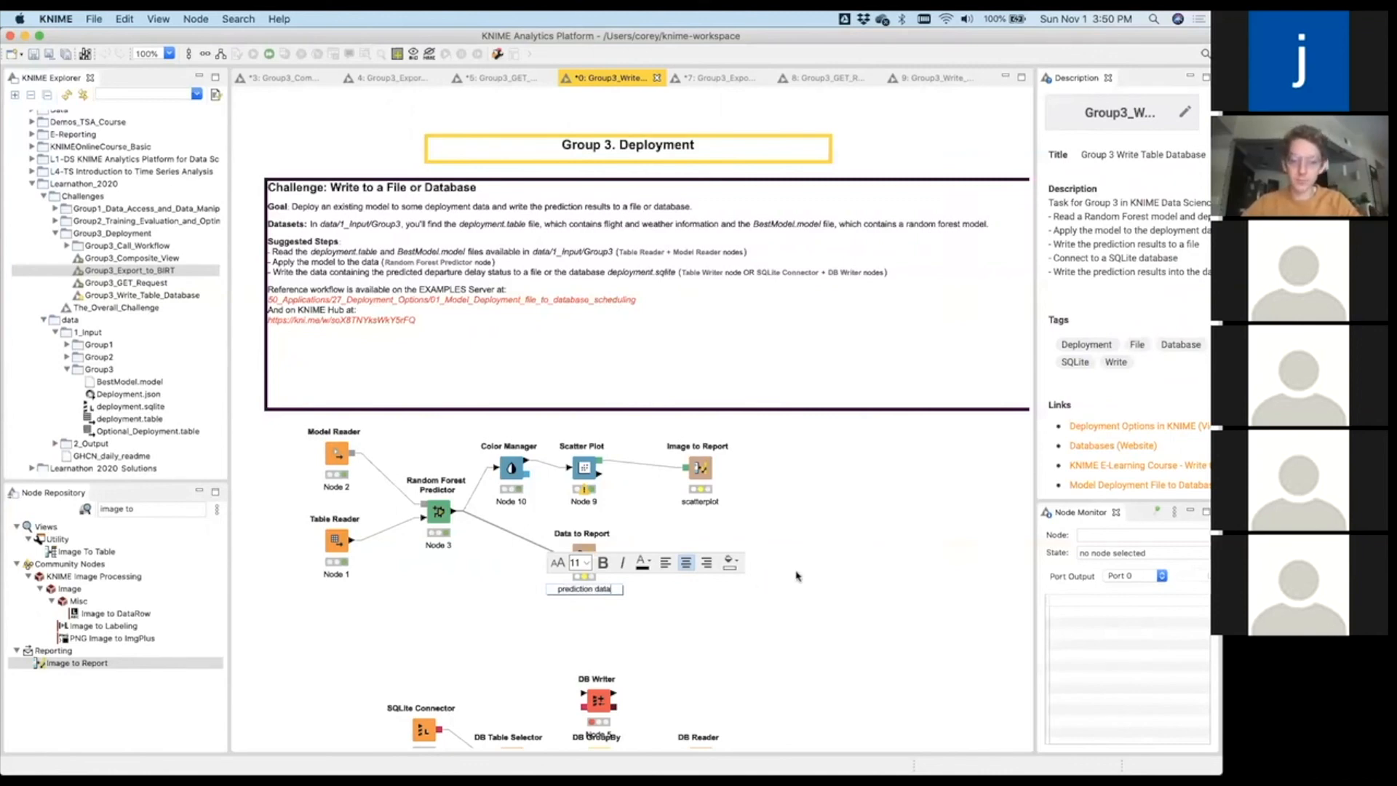
click(821, 576)
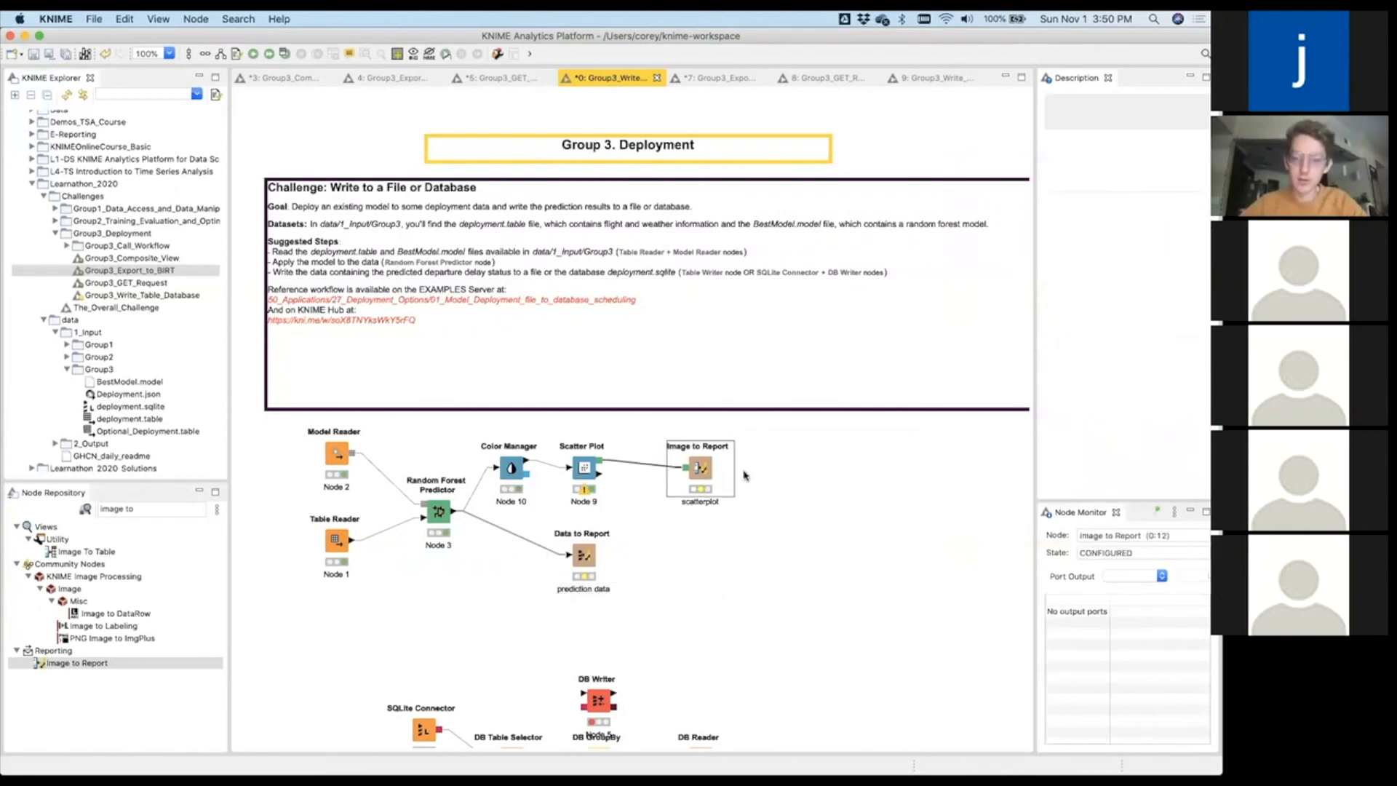
Execute the Image to Report and Data to Report nodes.
right_click(711, 477)
click(734, 456)
right_click(583, 555)
key(Return)
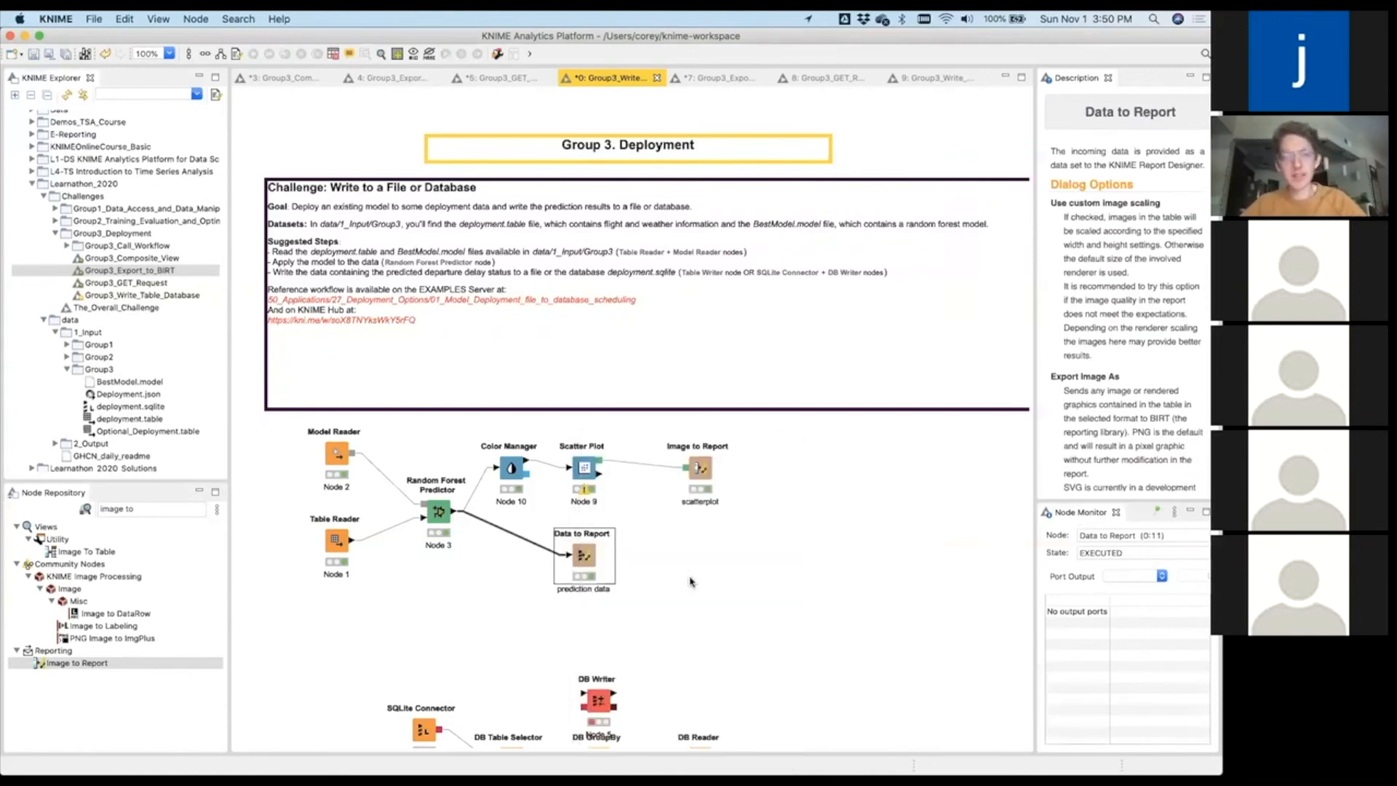
click(662, 578)
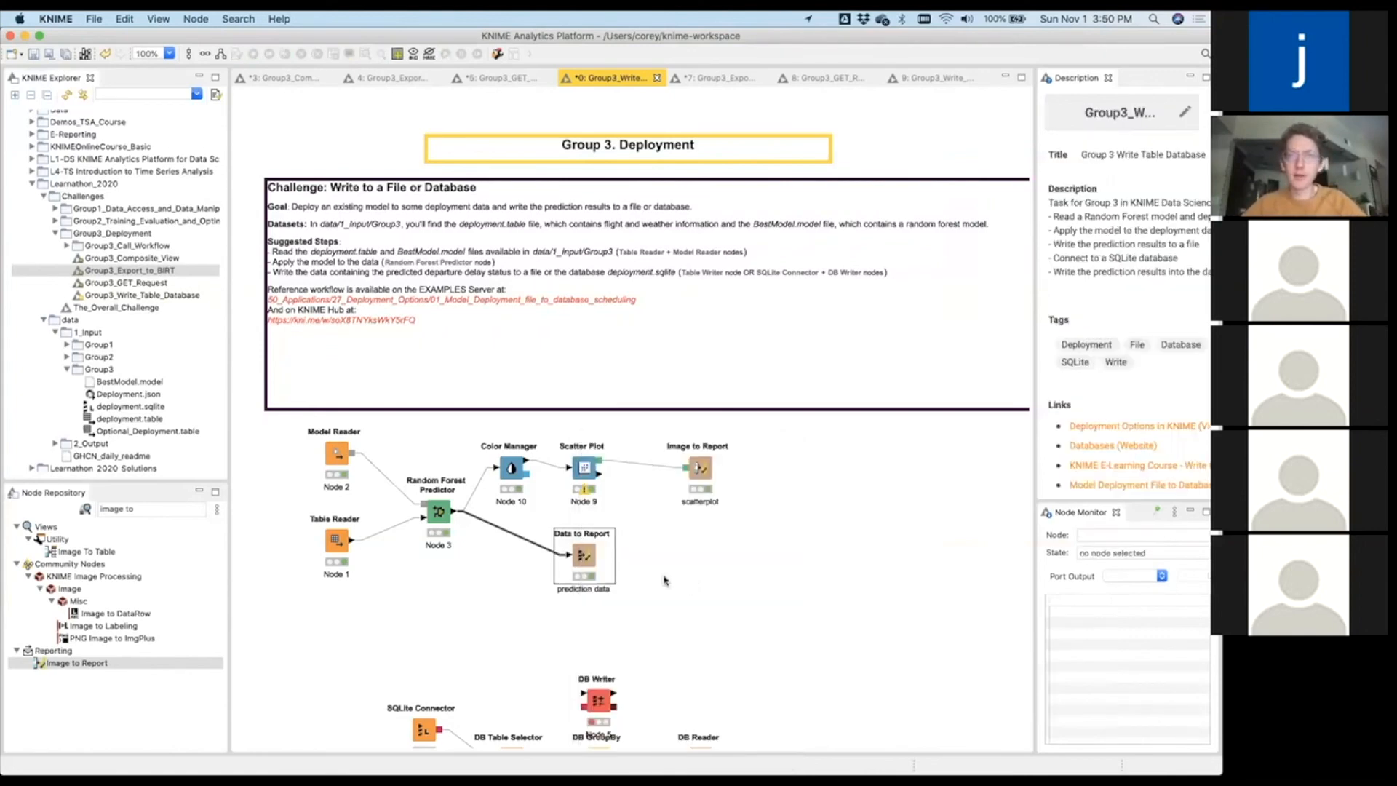
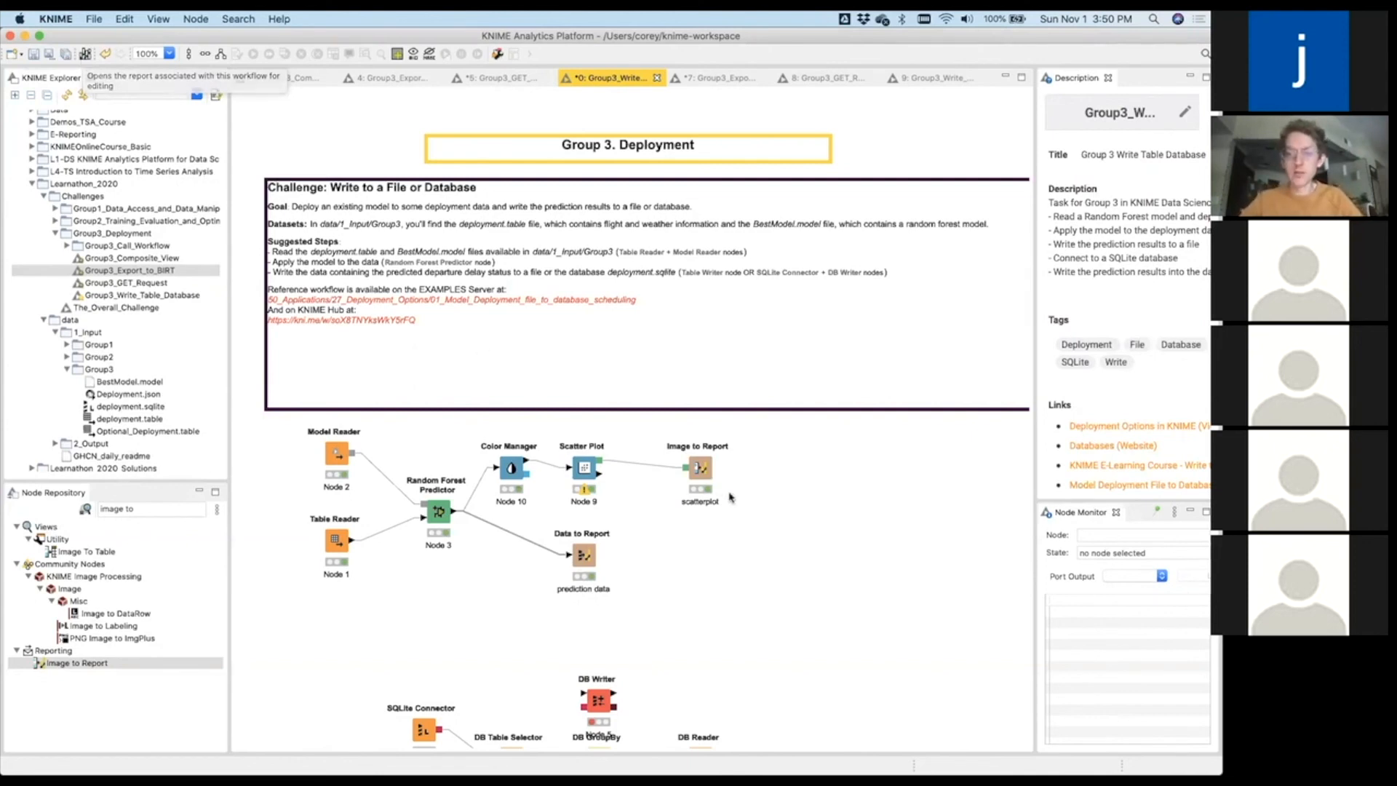
Open the workflow's report for editing, saving the workflow and applying the new prediction data and scatterplot data sets.
click(700, 470)
click(581, 557)
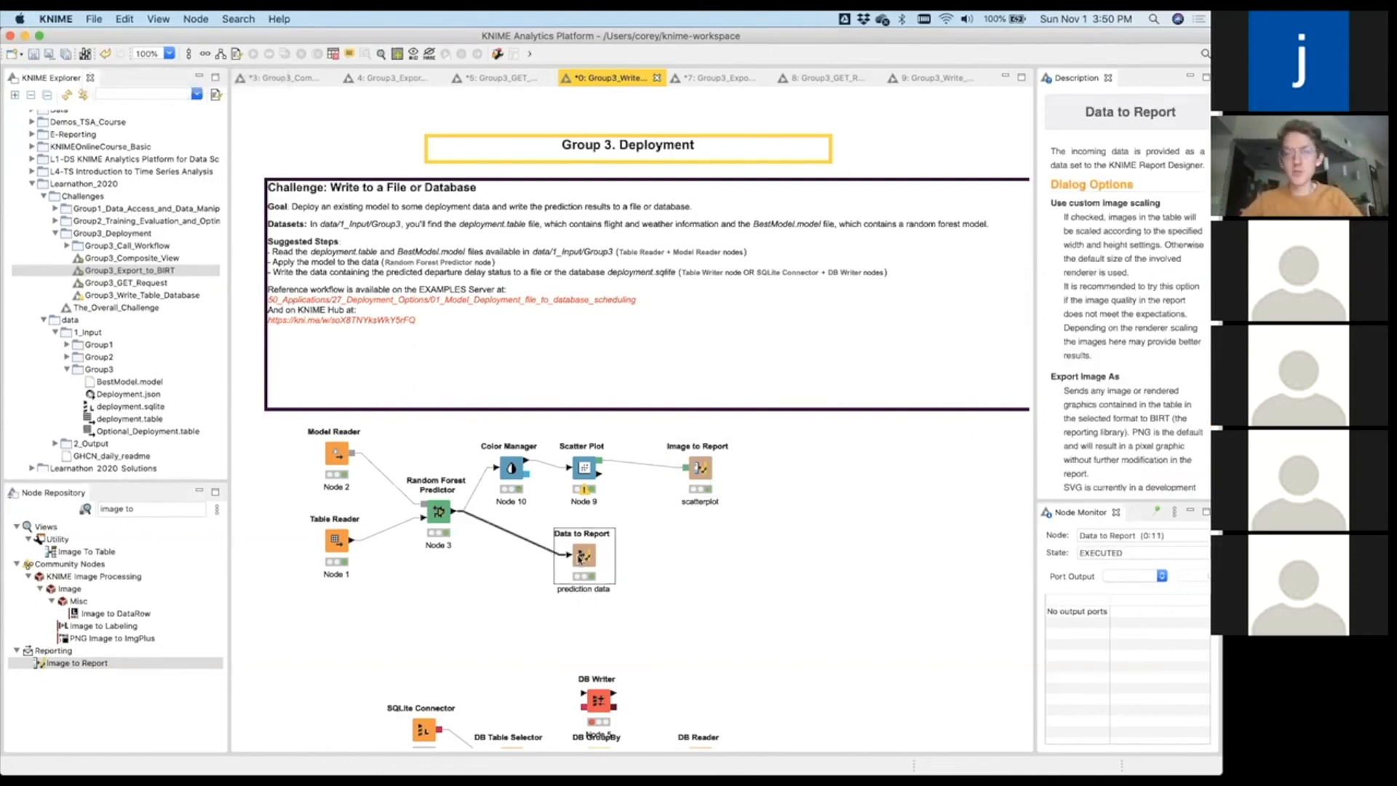
click(86, 57)
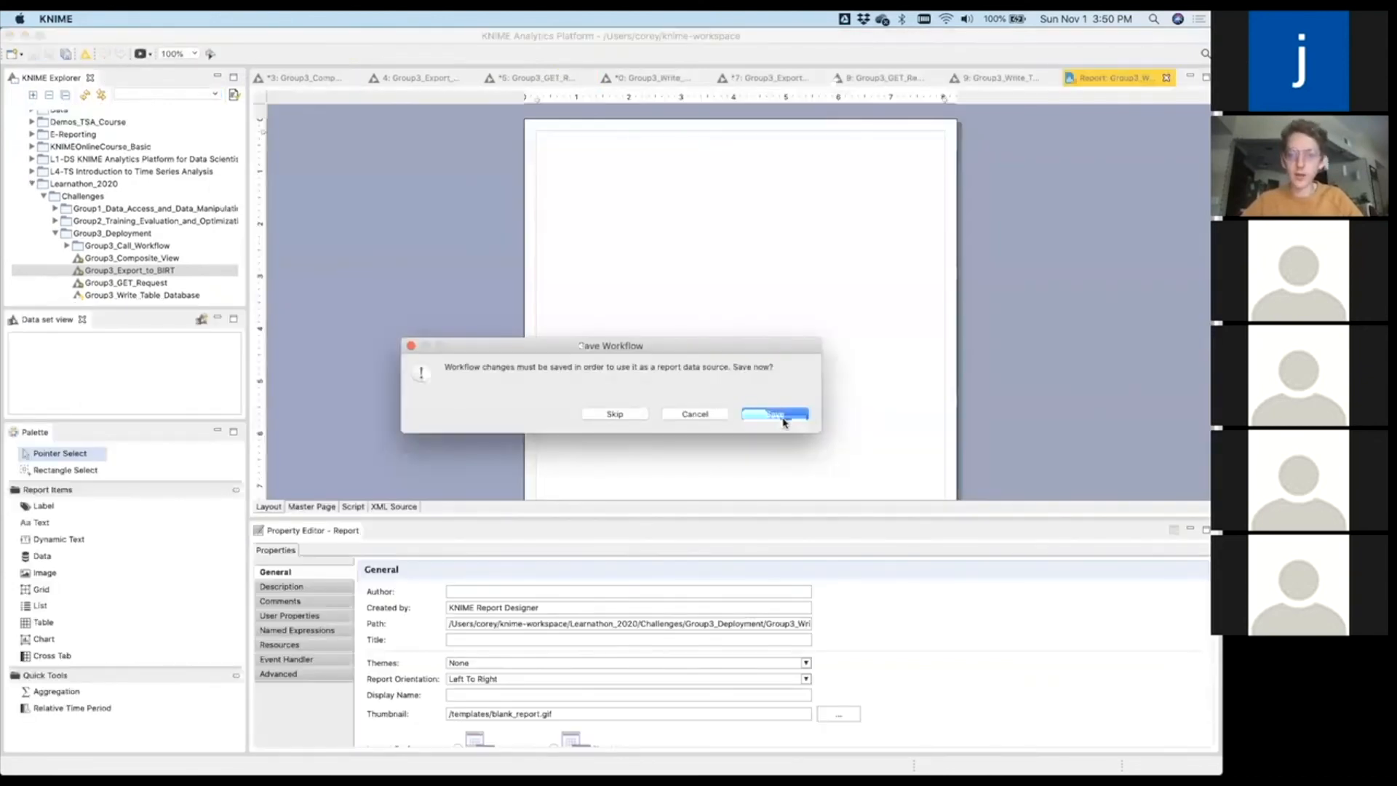
click(776, 414)
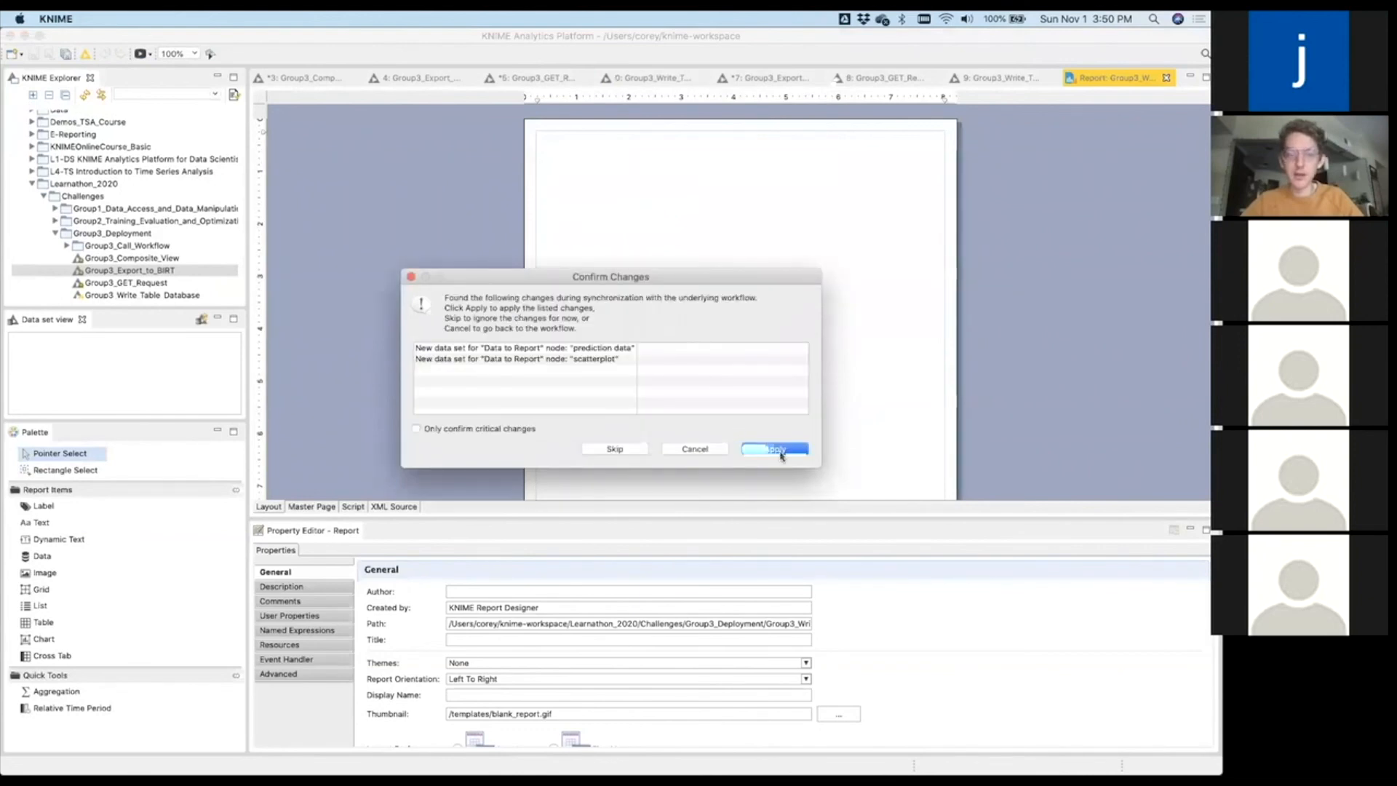
click(777, 449)
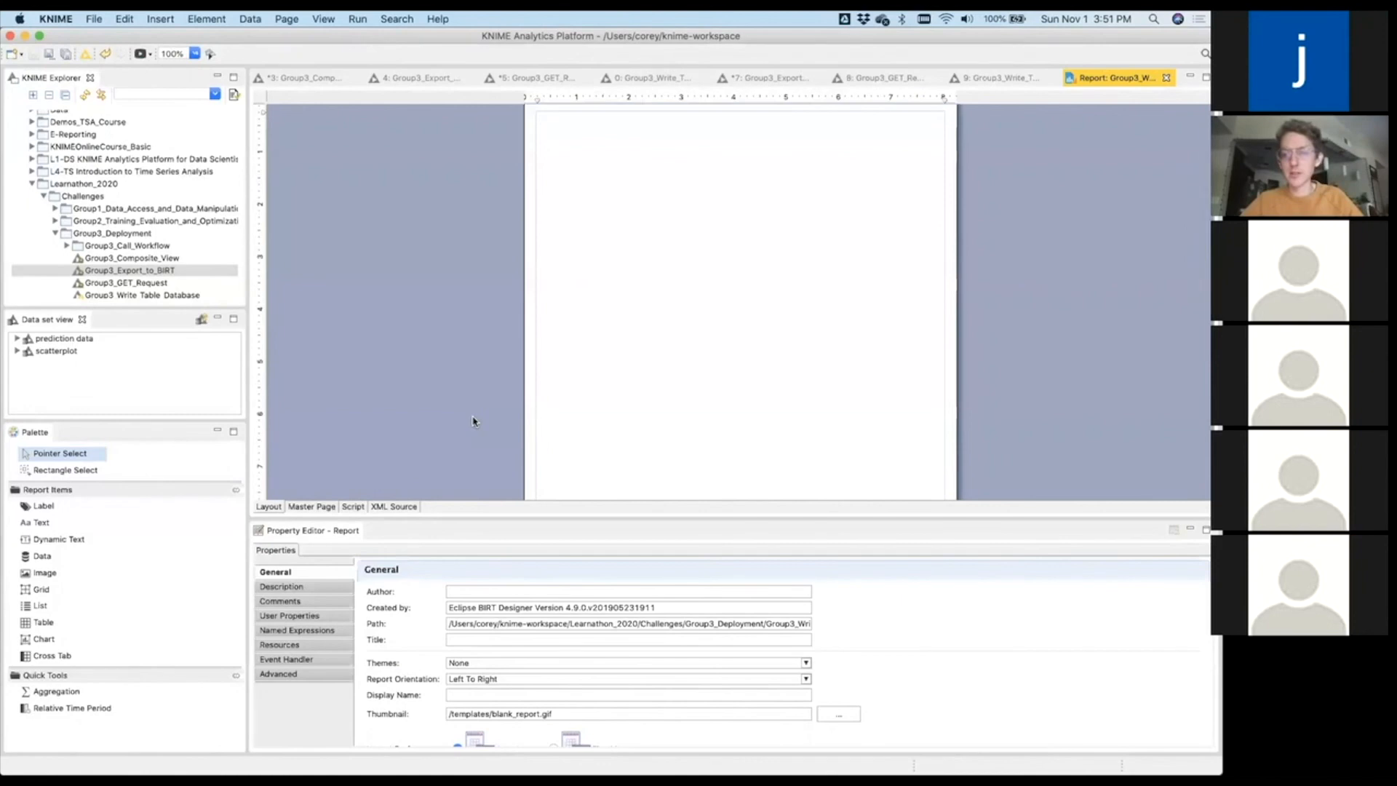
scroll(473, 421, up, 1)
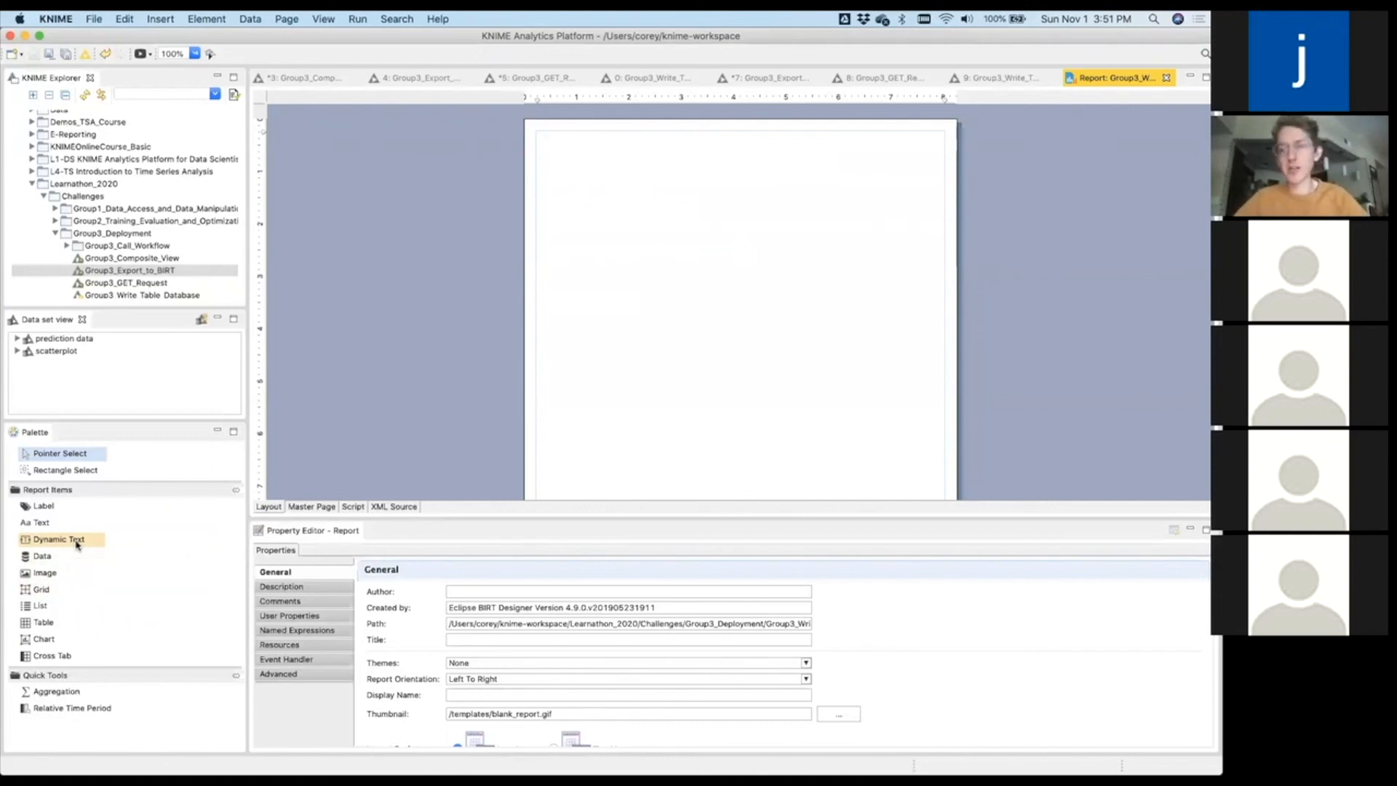
click(17, 352)
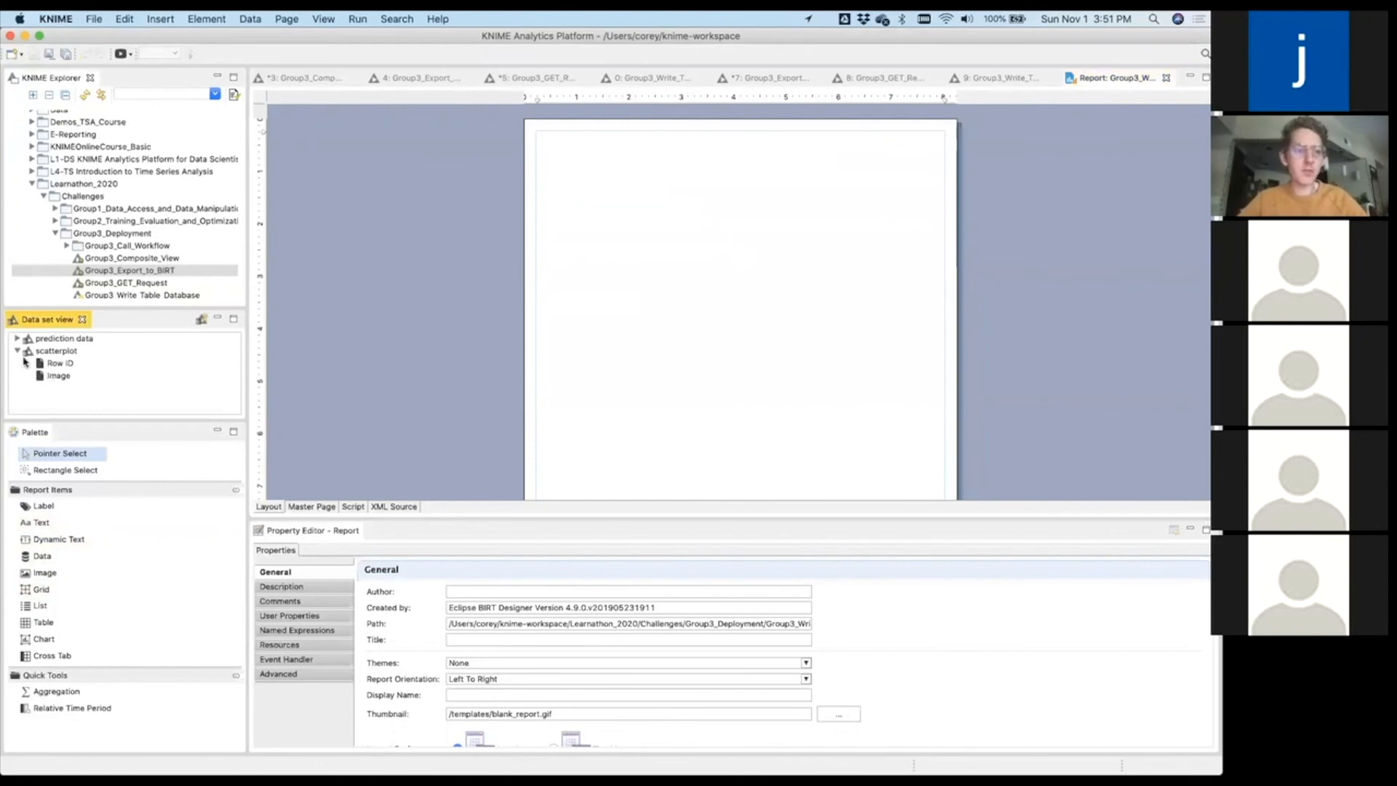
click(17, 351)
click(53, 353)
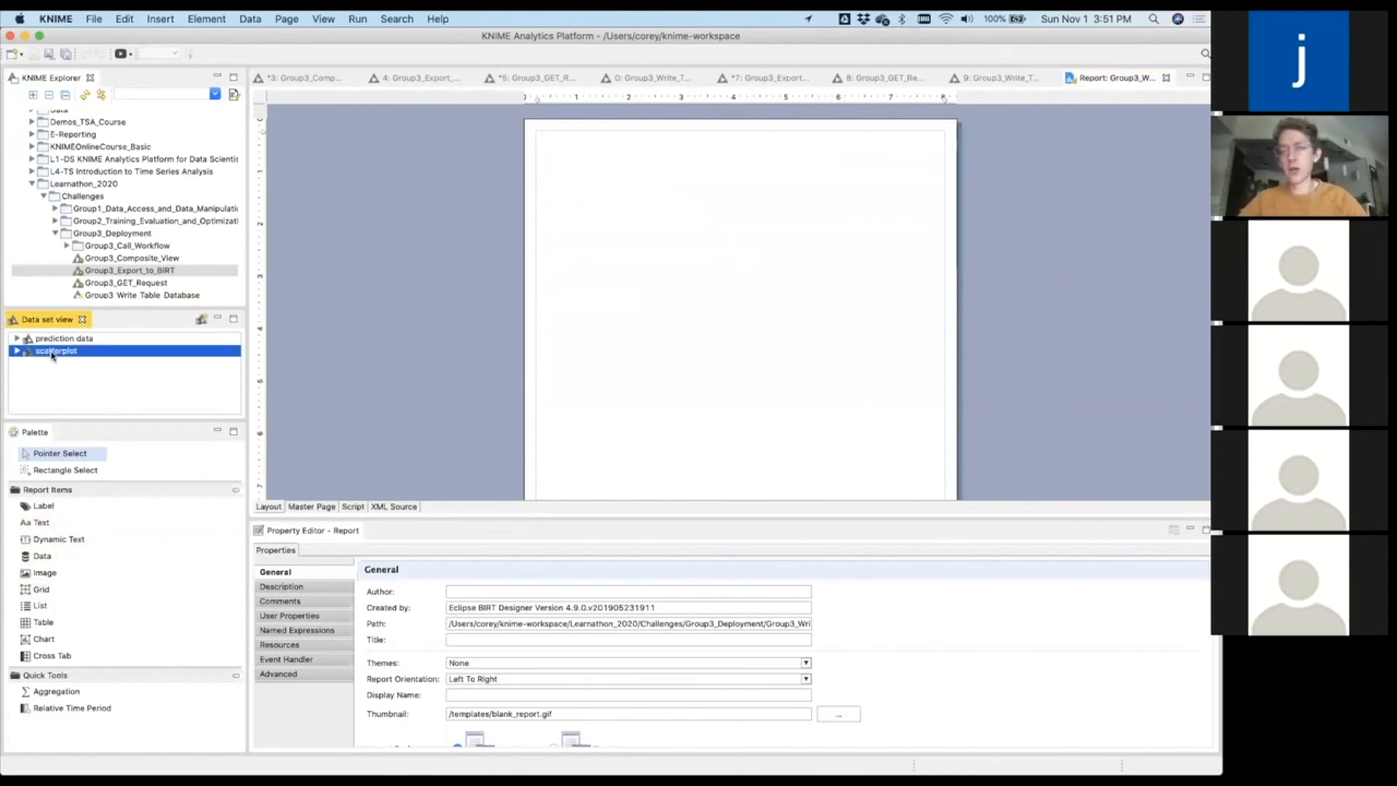
drag(53, 353, 558, 324)
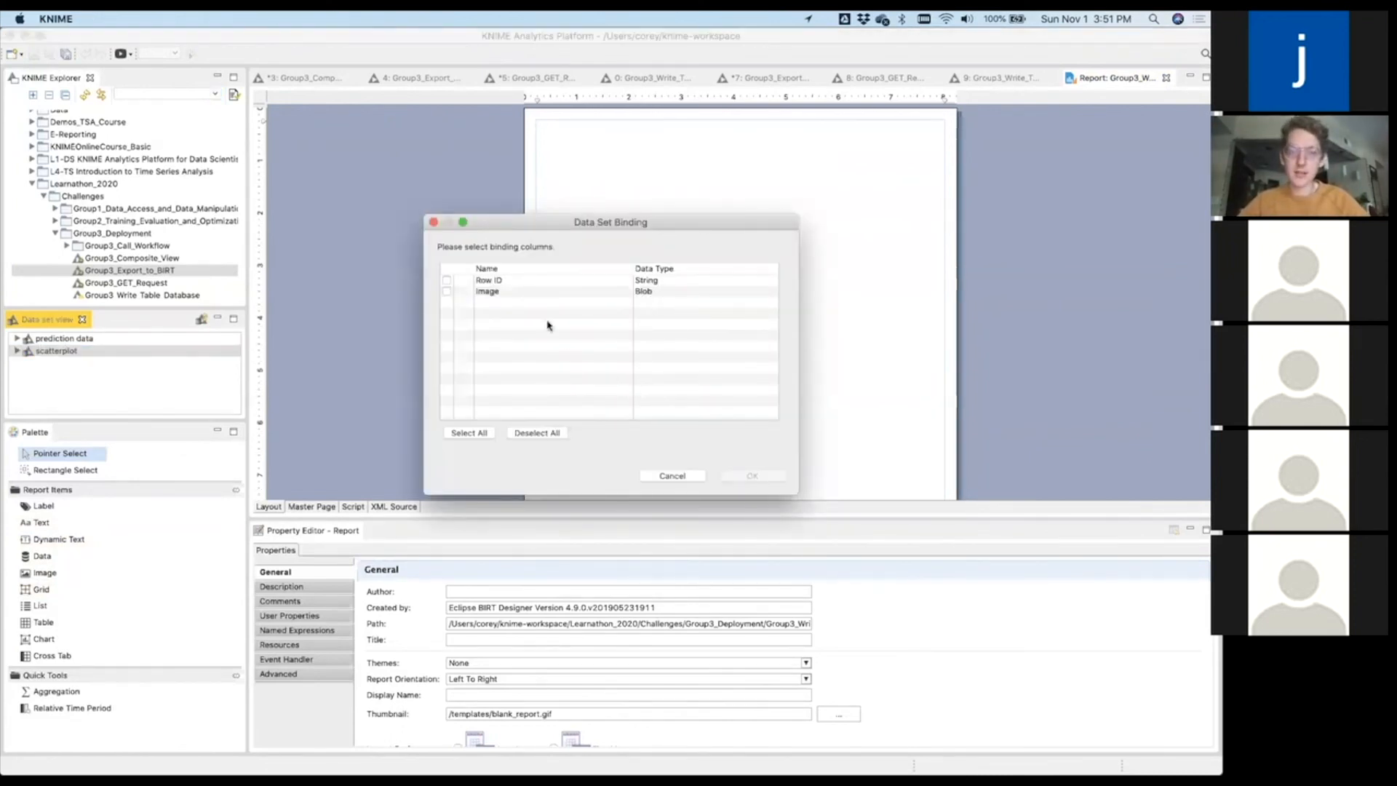
click(677, 476)
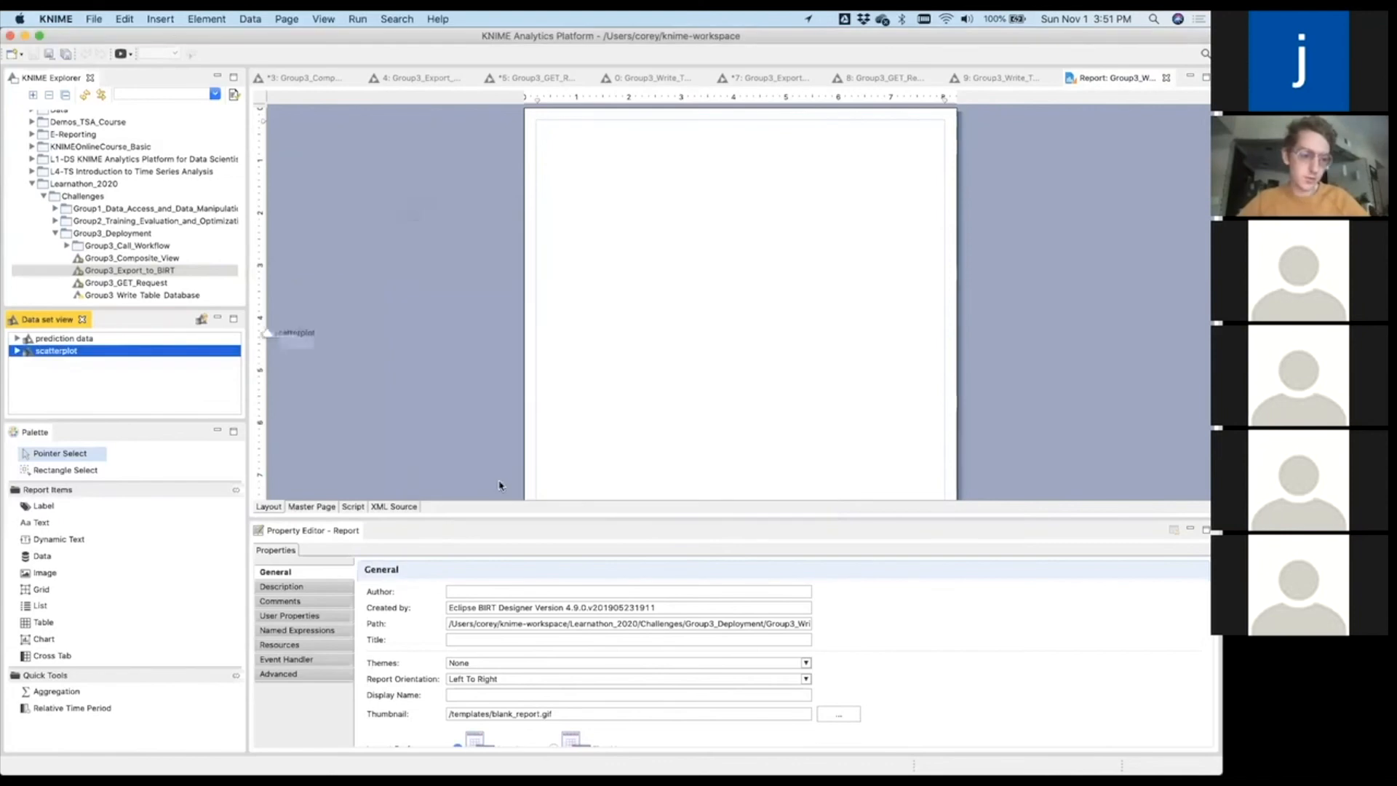
Try to insert a dynamic image into the report page, and remove the empty image item.
click(43, 572)
click(669, 289)
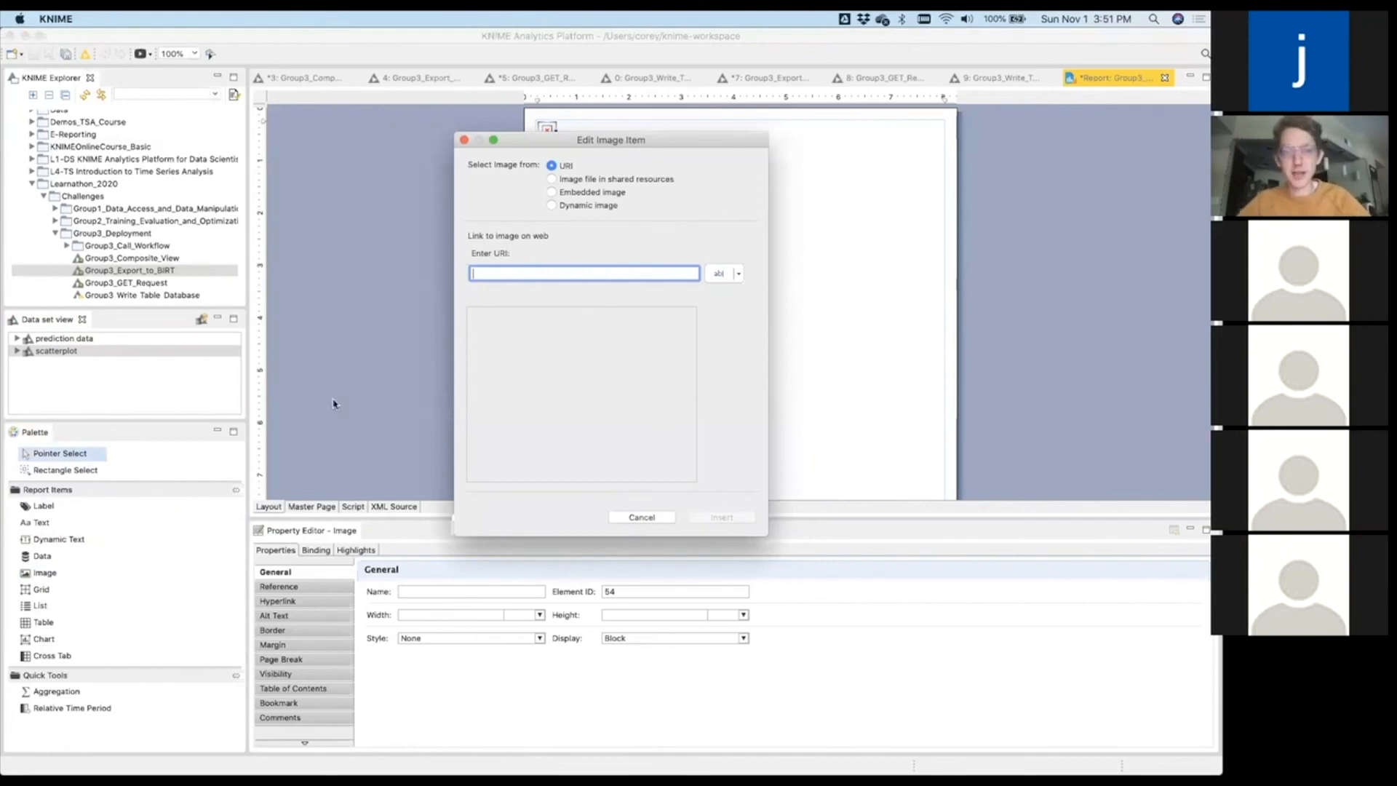
click(587, 180)
click(591, 207)
click(582, 193)
click(590, 205)
click(694, 271)
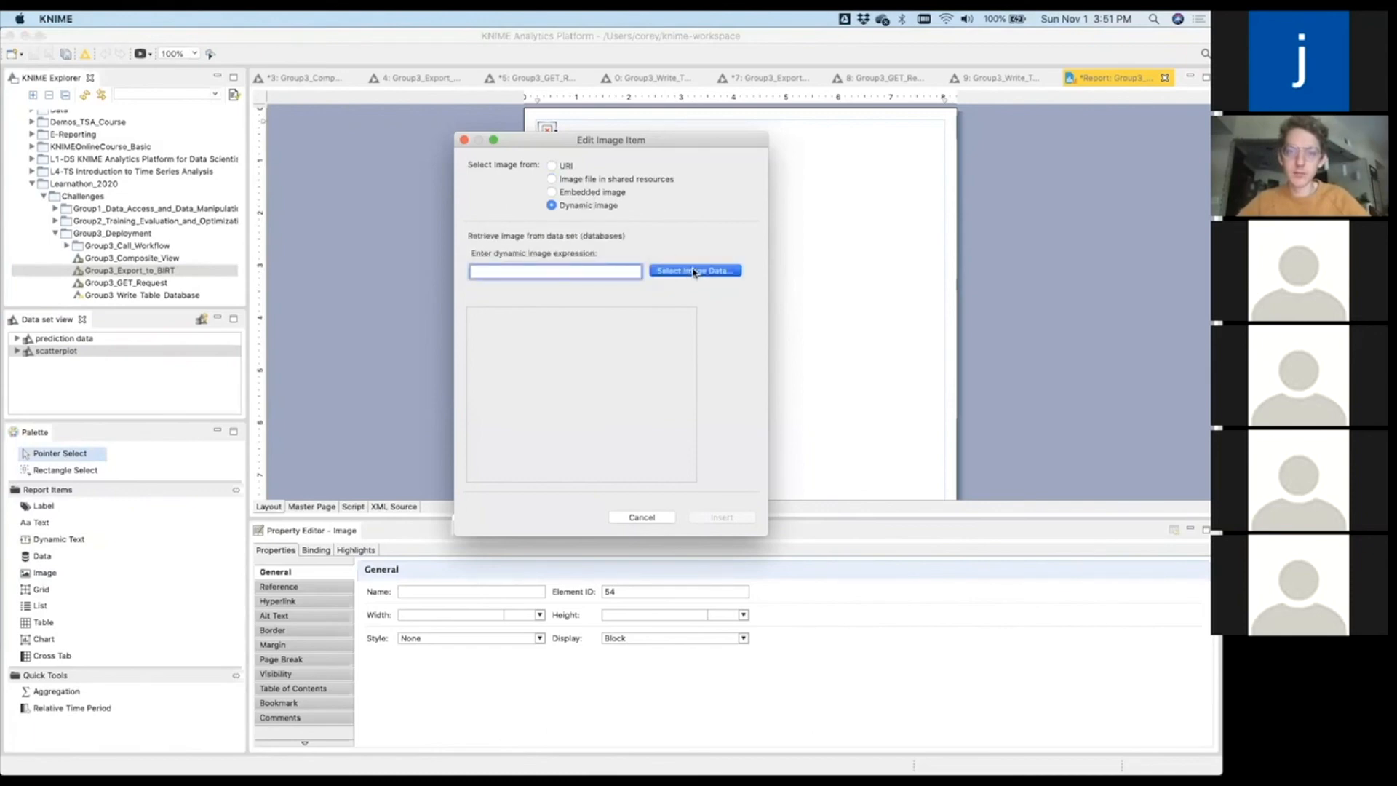
click(837, 410)
click(650, 518)
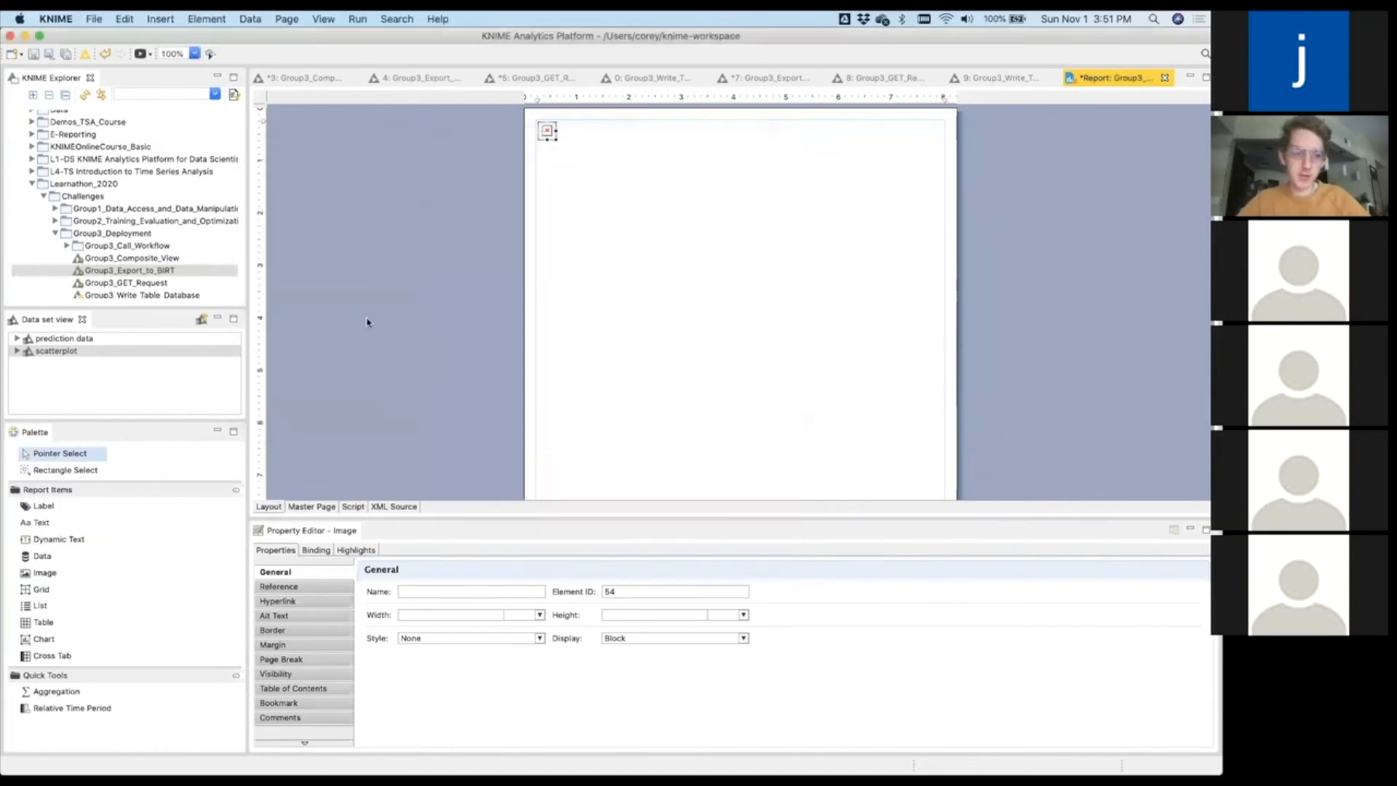
click(547, 131)
key(Delete)
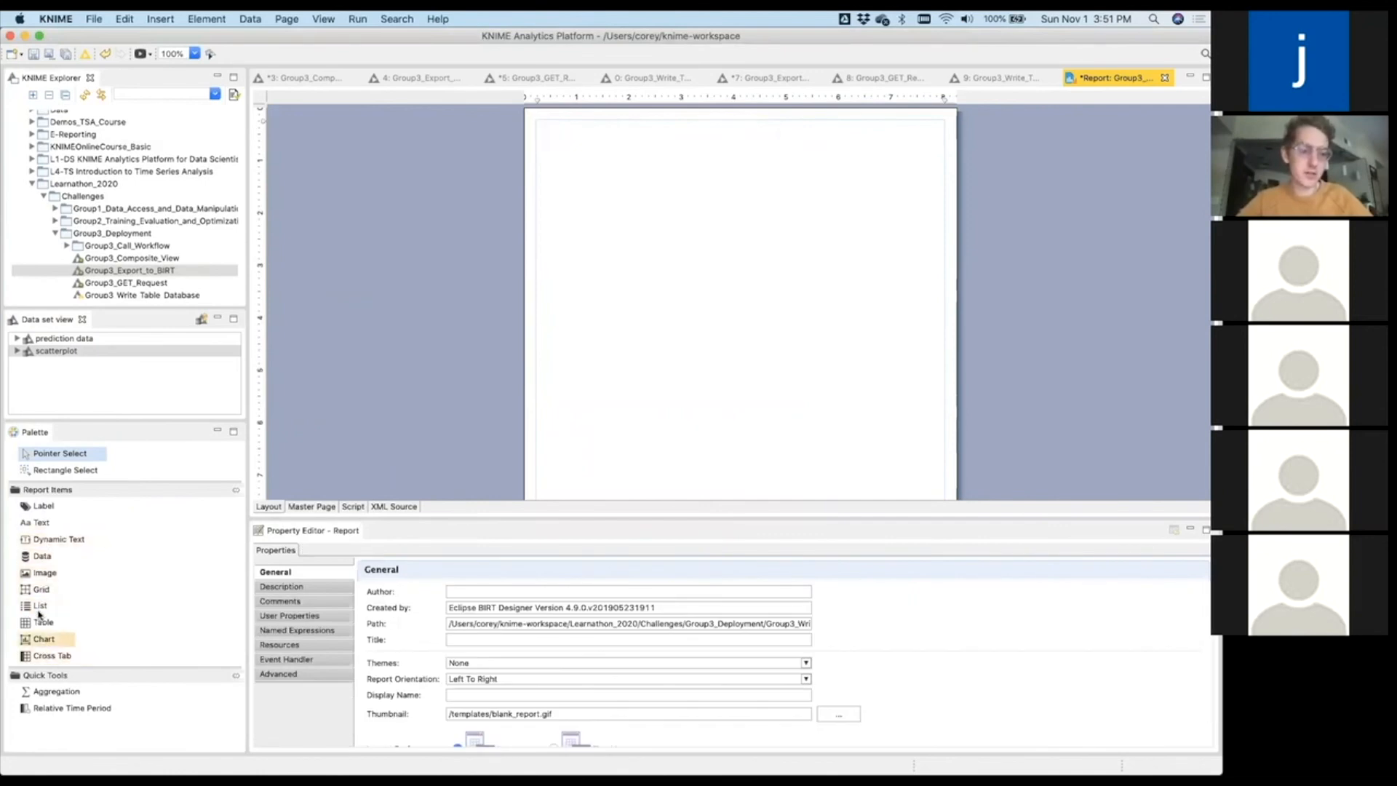
Insert a new chart on the report page and choose Bar as its type after previewing other chart types.
click(44, 639)
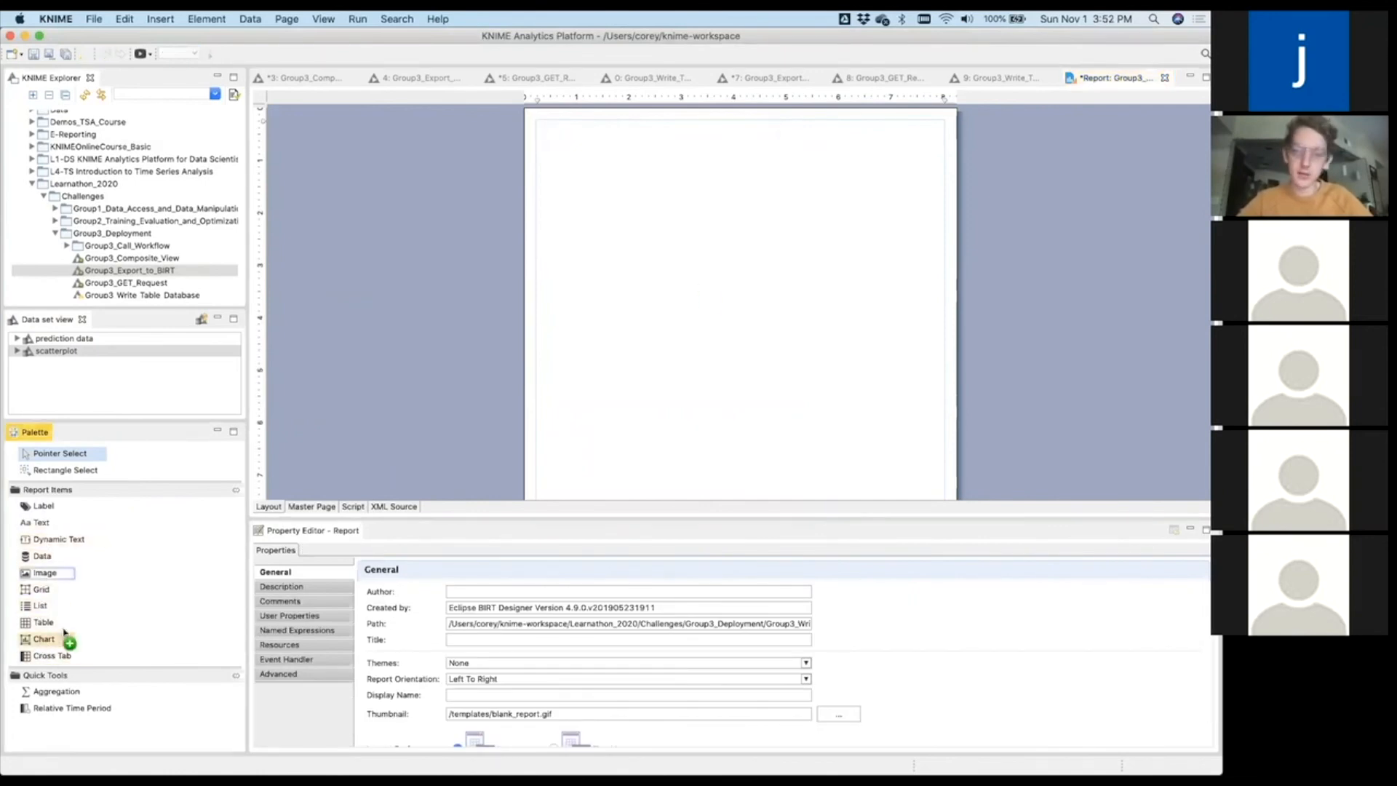
click(718, 283)
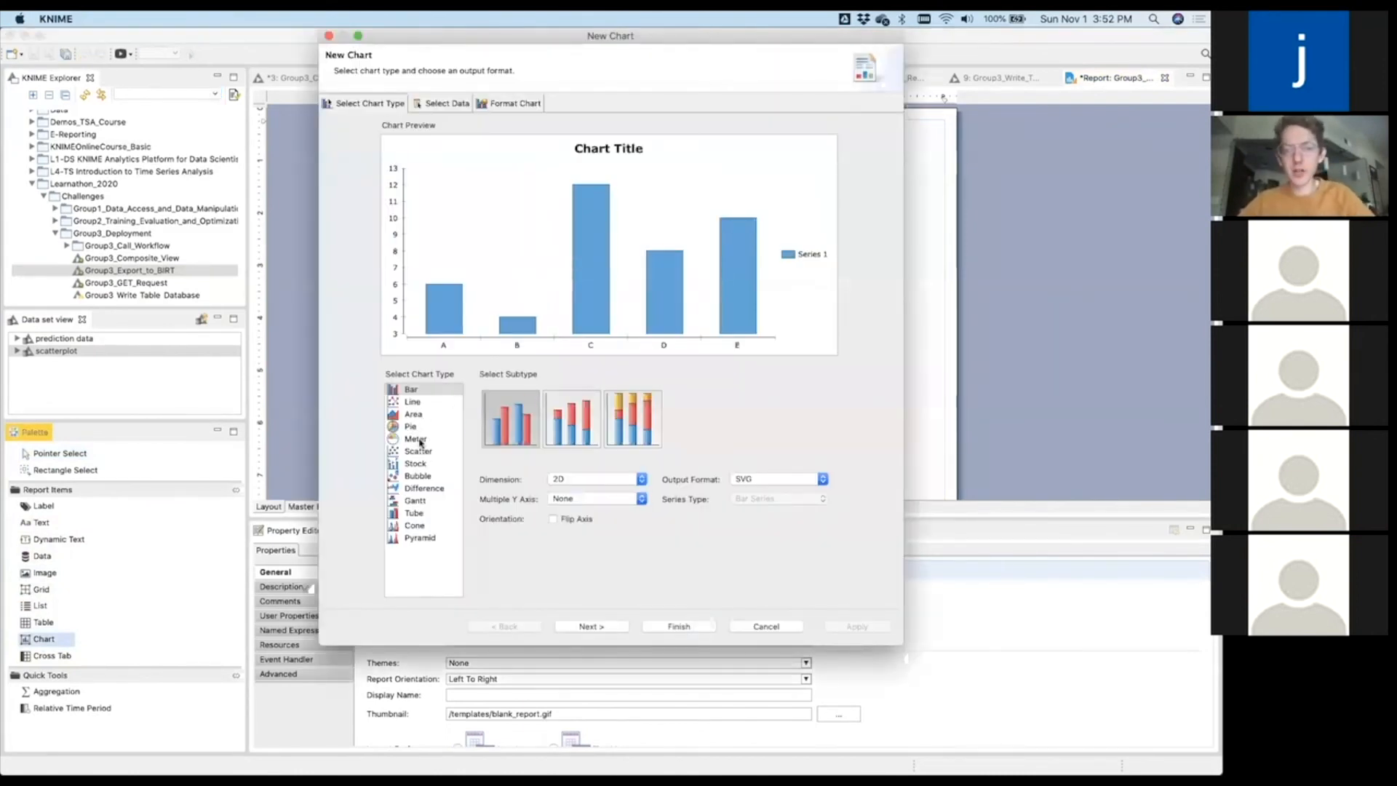
click(415, 463)
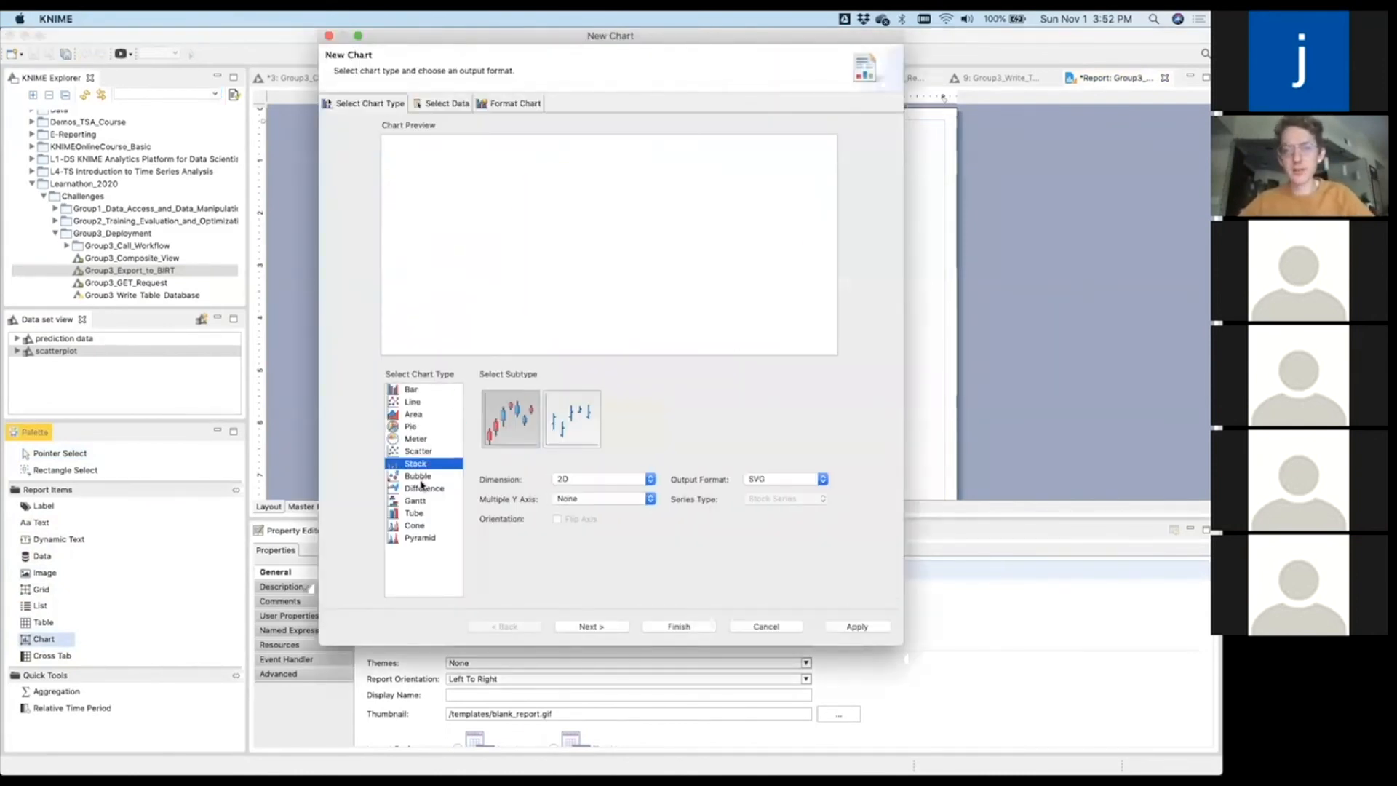
click(419, 401)
click(414, 414)
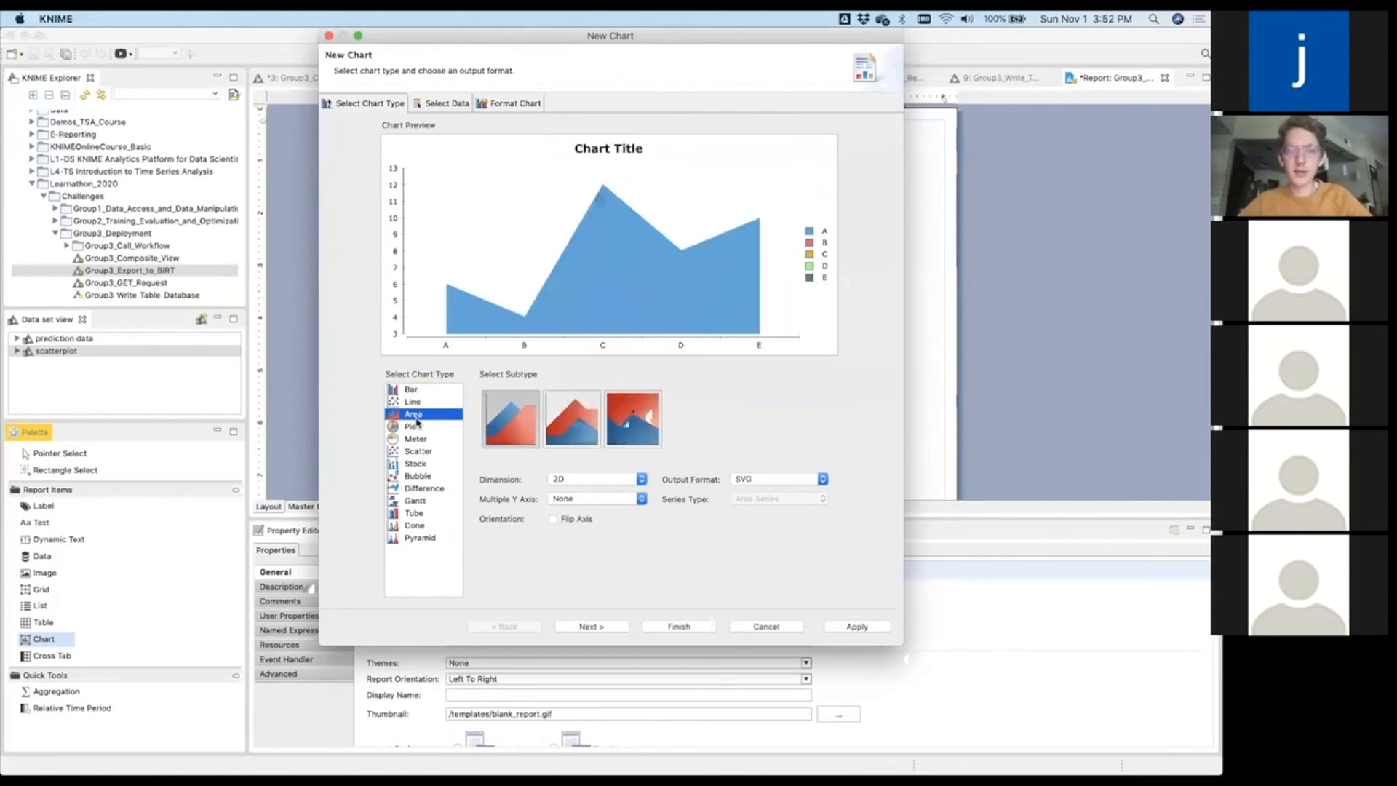
click(411, 389)
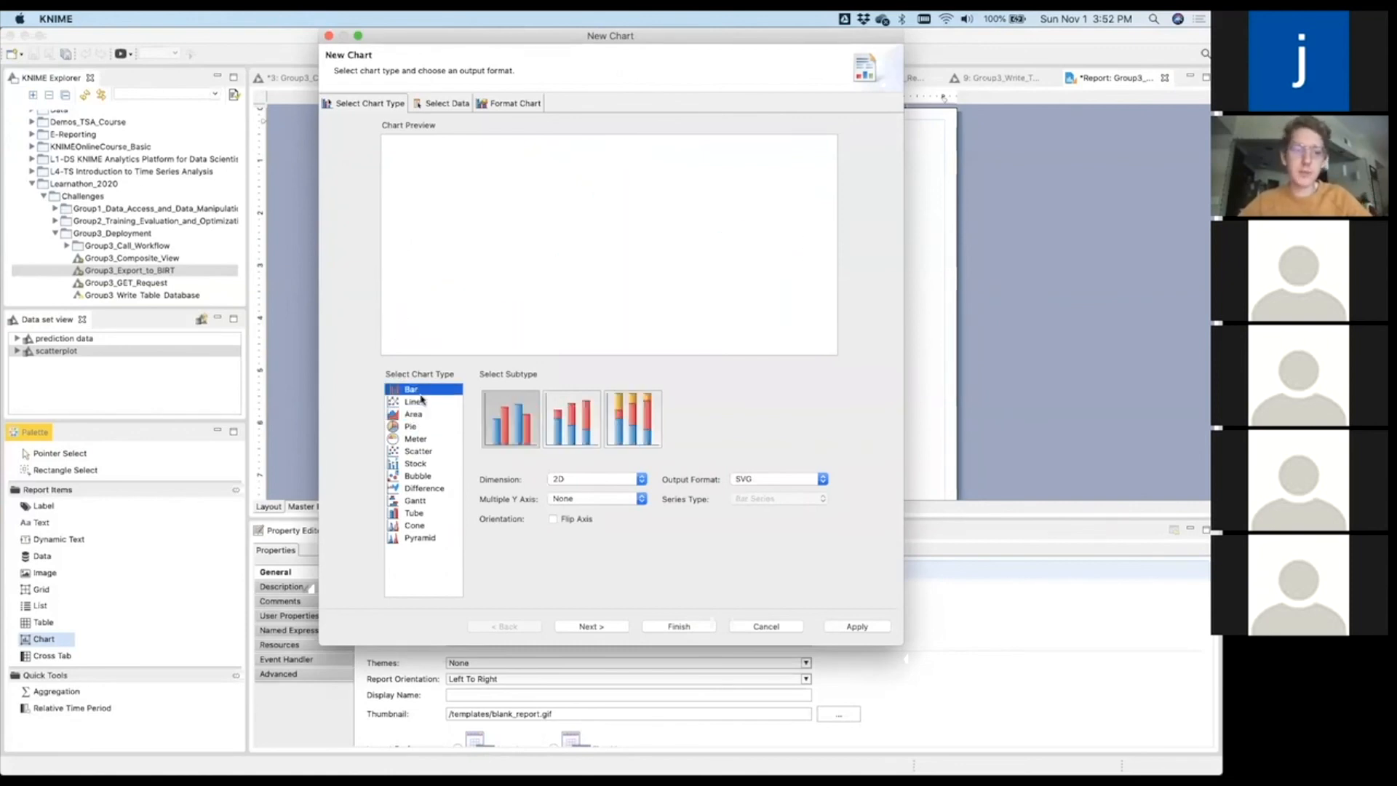
Make the chart use data from the prediction data set instead of inheriting it from the container.
click(448, 104)
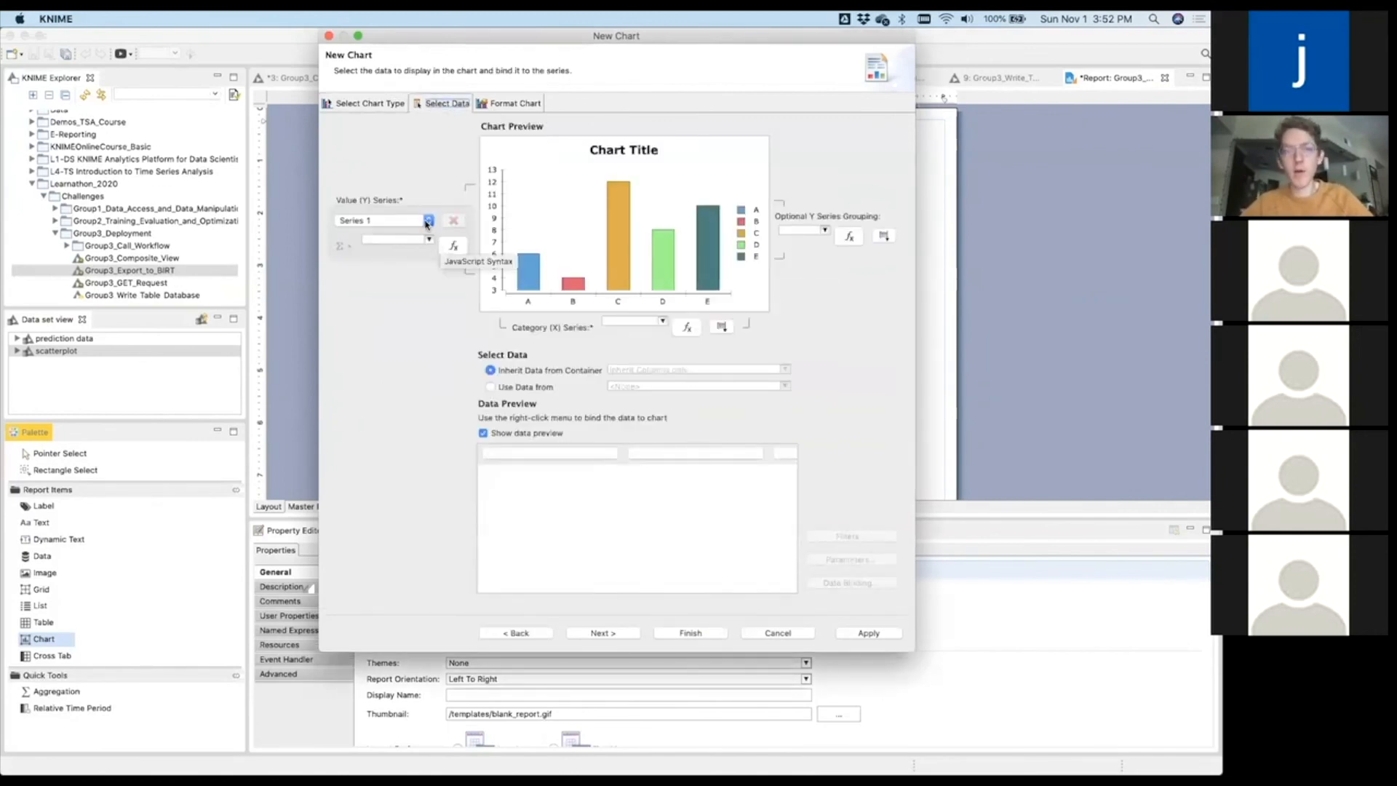
click(428, 221)
click(407, 428)
click(525, 386)
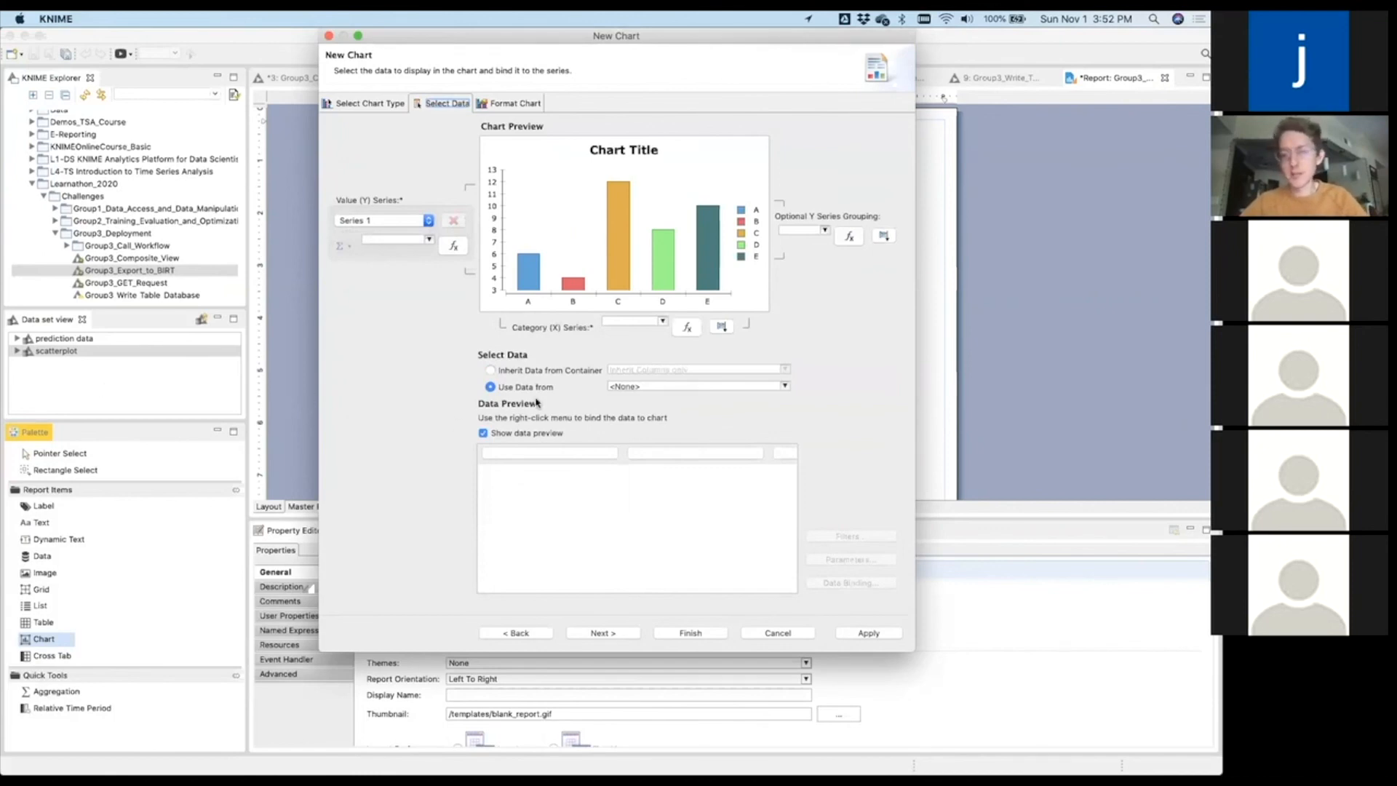
click(785, 389)
click(658, 422)
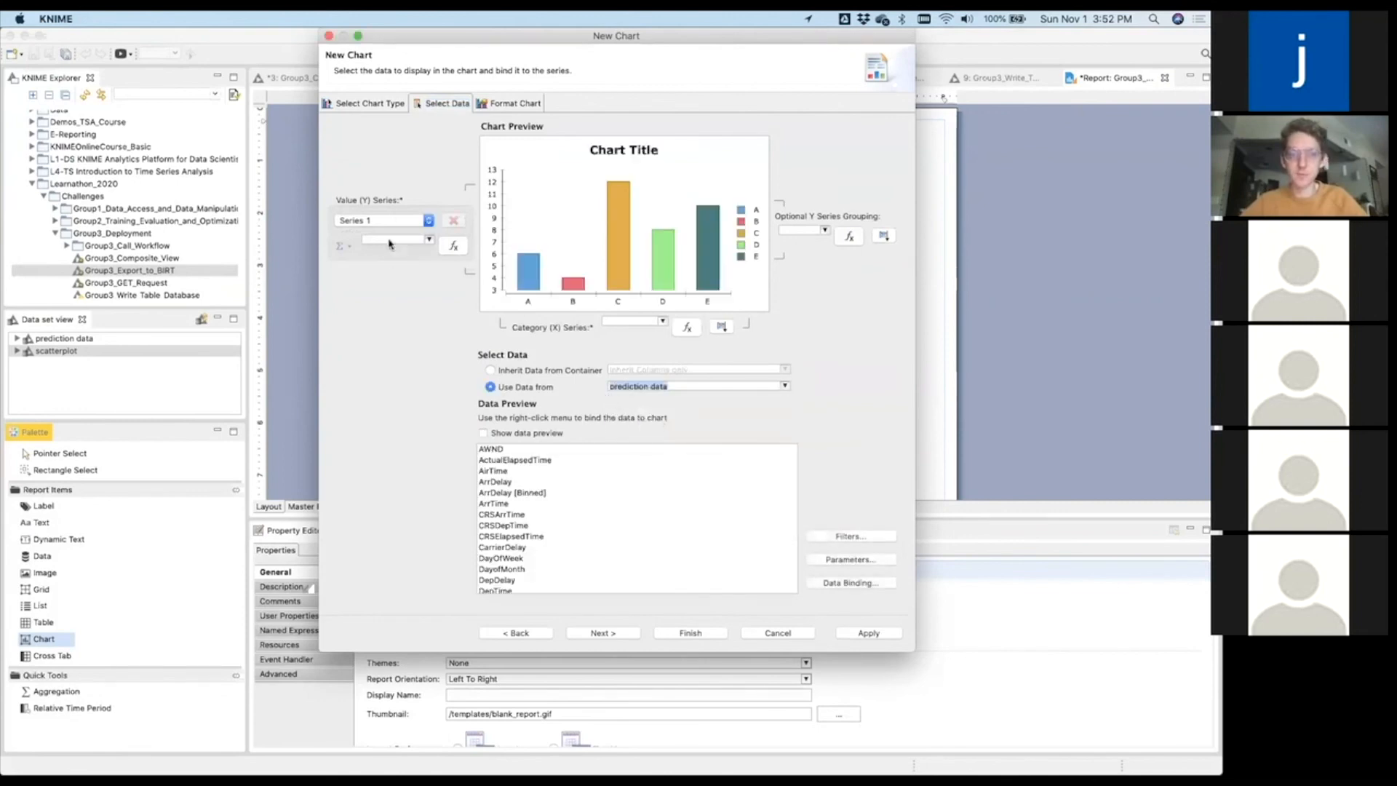
Set the chart's category (X) series to the Prediction (DepartureDelay) column.
click(413, 221)
click(451, 284)
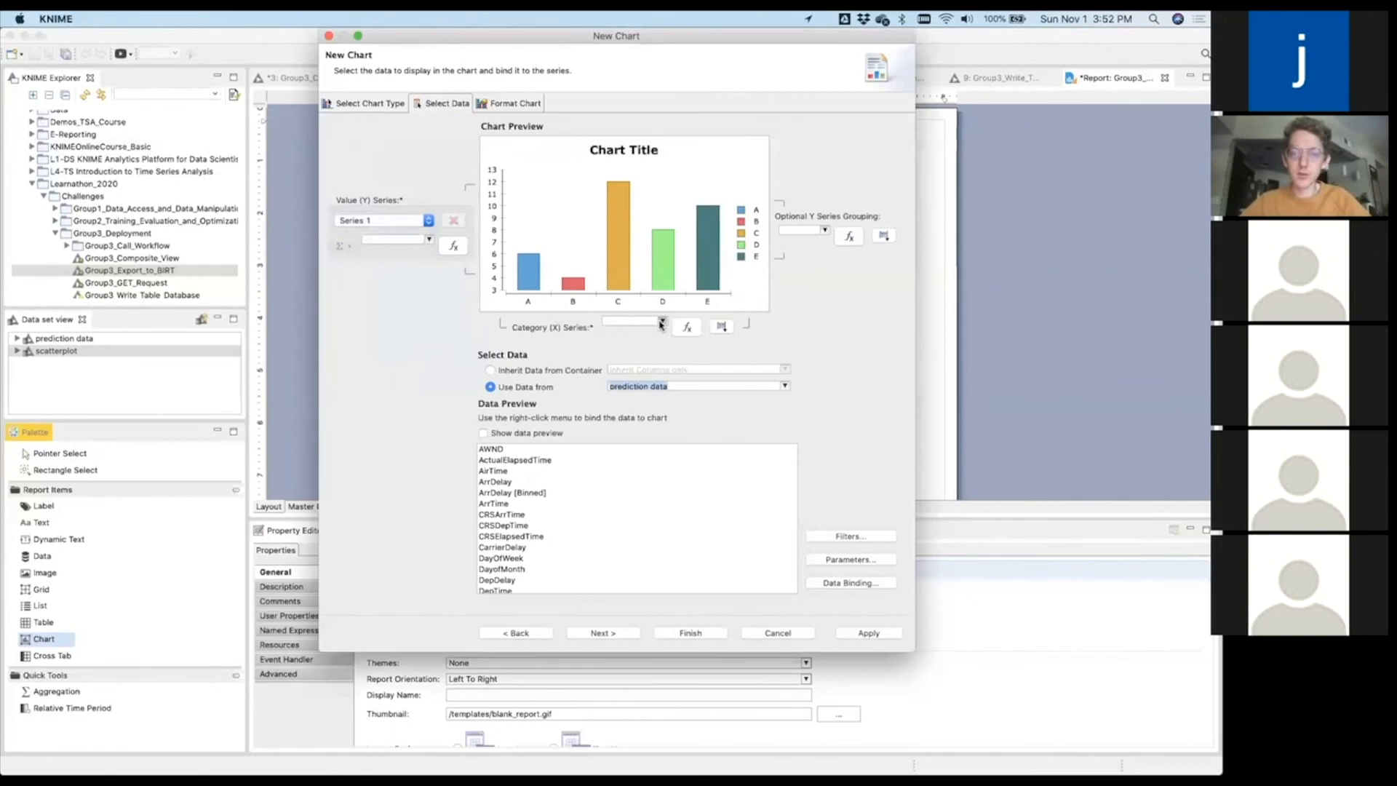
click(662, 323)
scroll(666, 360, down, 5)
scroll(669, 465, down, 2)
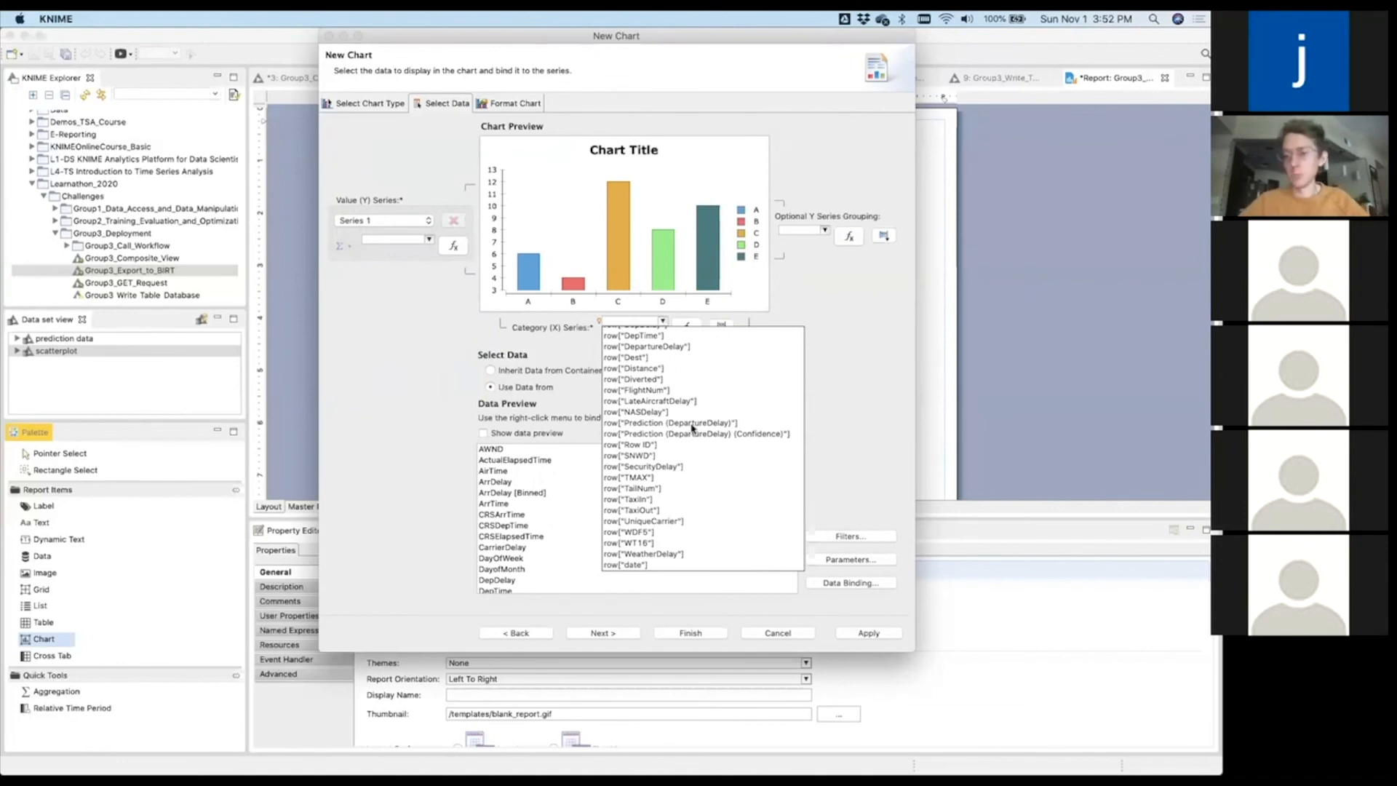
click(690, 424)
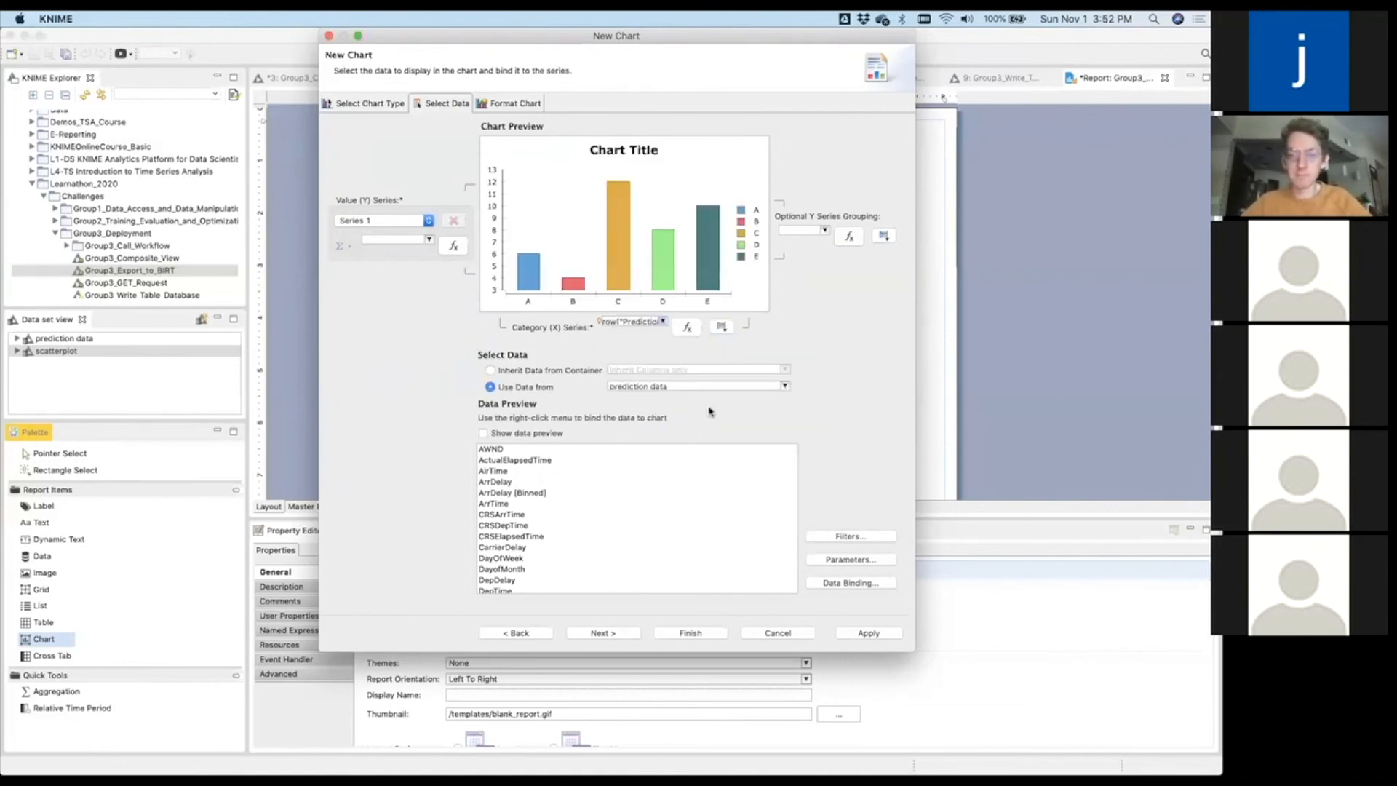
click(424, 222)
click(411, 232)
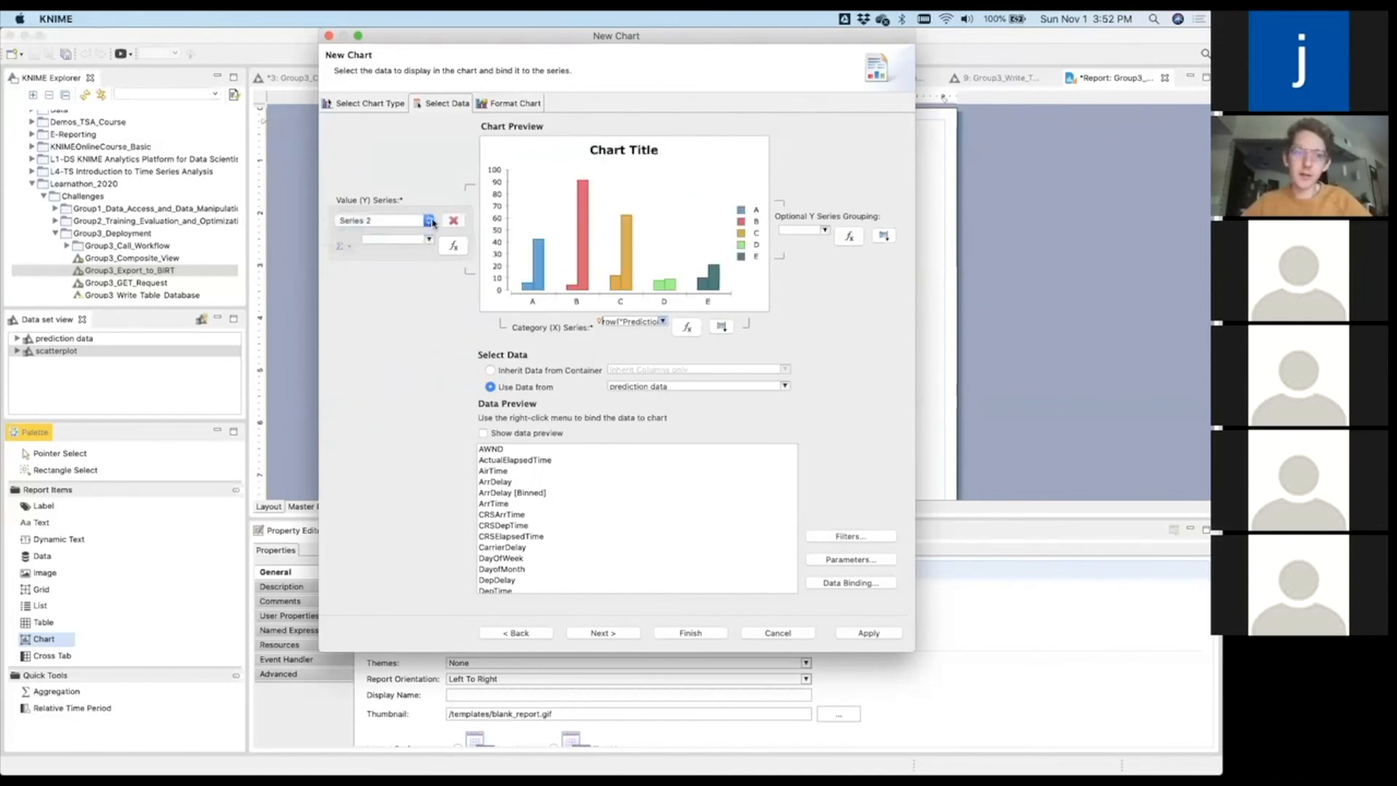
click(427, 222)
click(409, 361)
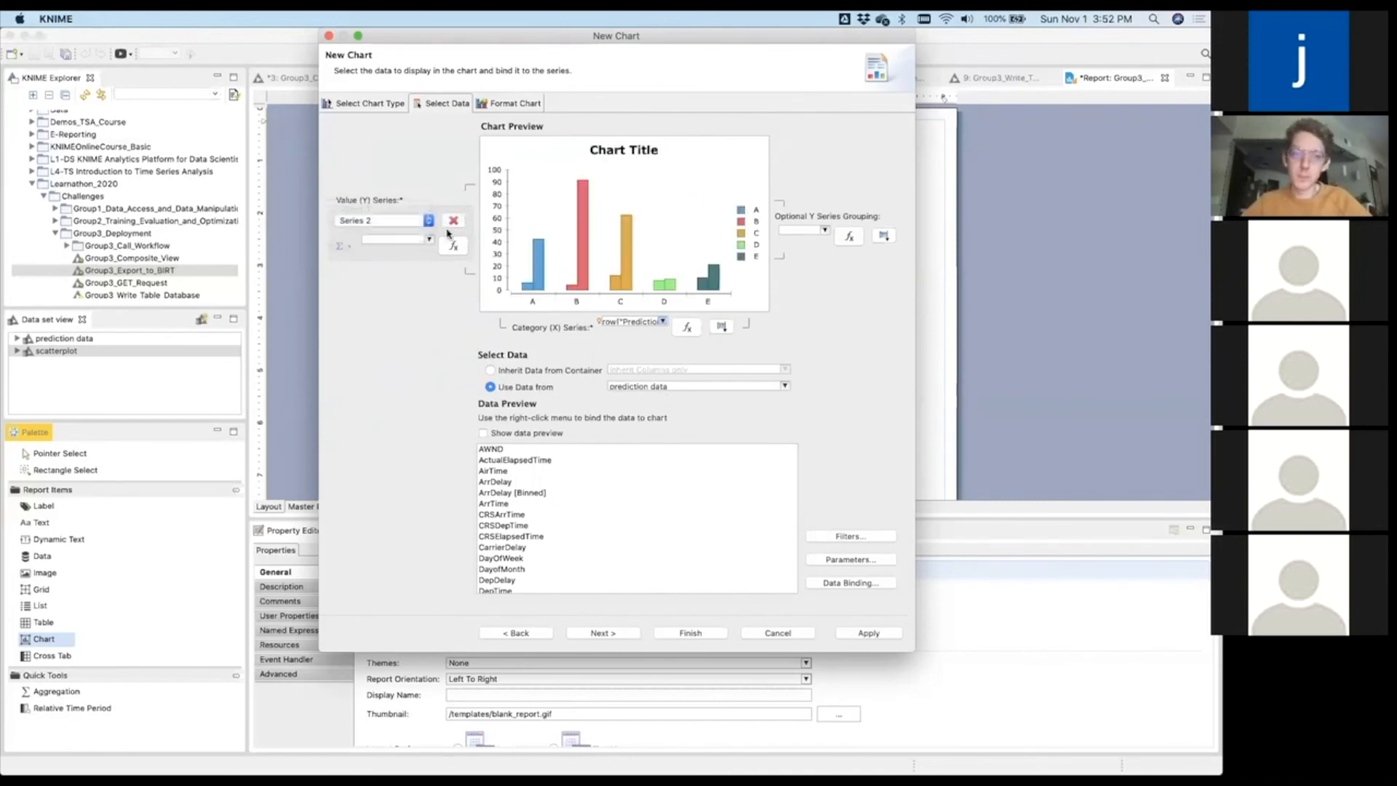
click(453, 220)
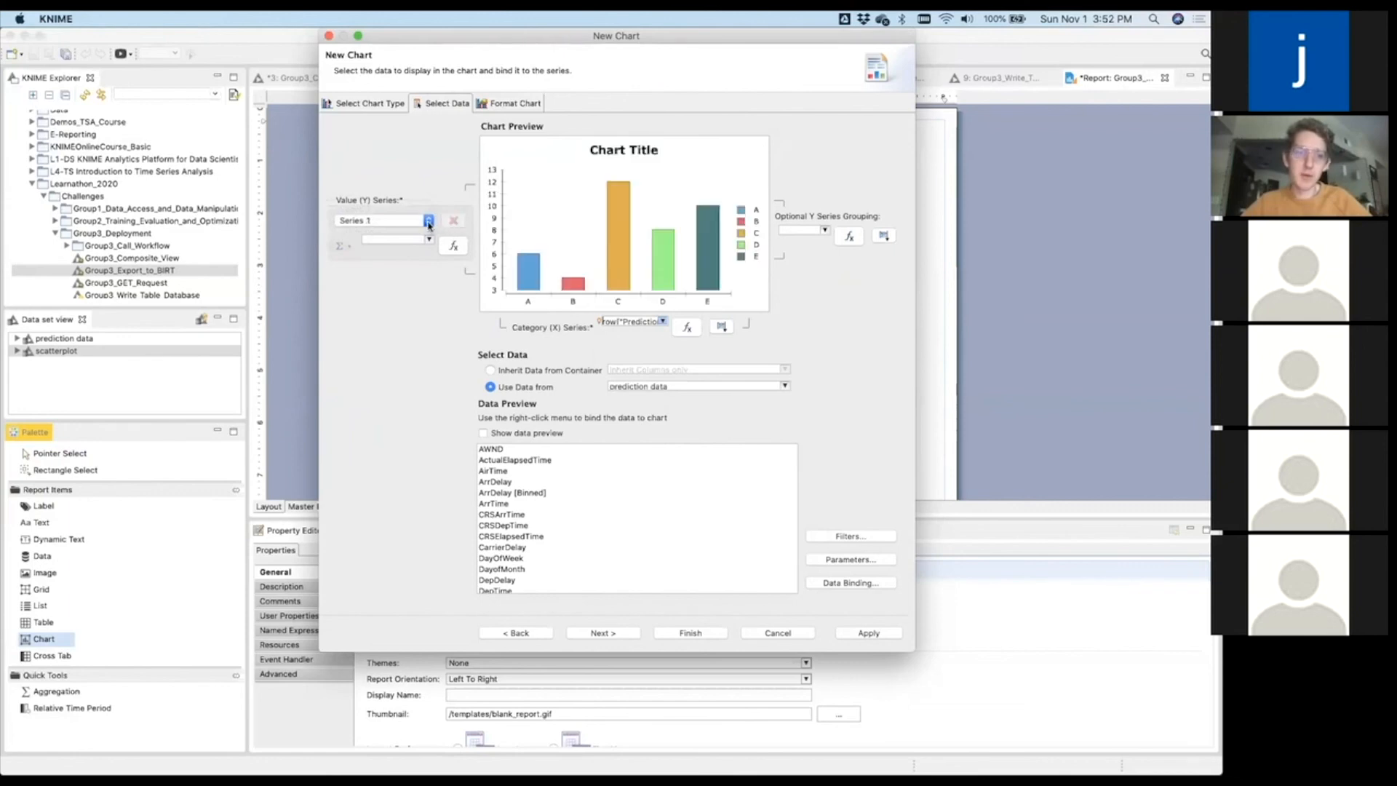
Set the chart's value (Y) series, Series 1, to the ArrDelay column after browsing the available columns.
click(429, 239)
scroll(429, 366, down, 6)
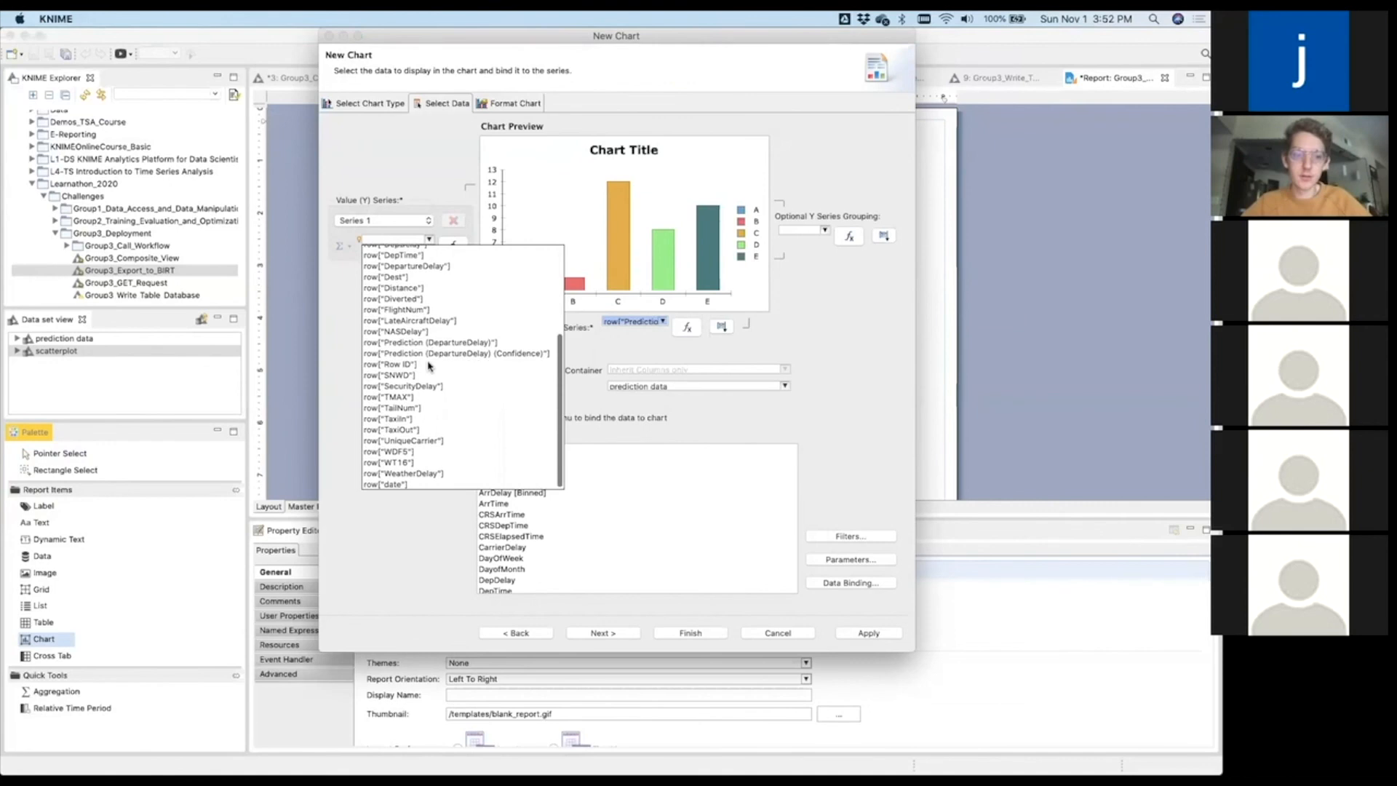
scroll(429, 366, up, 4)
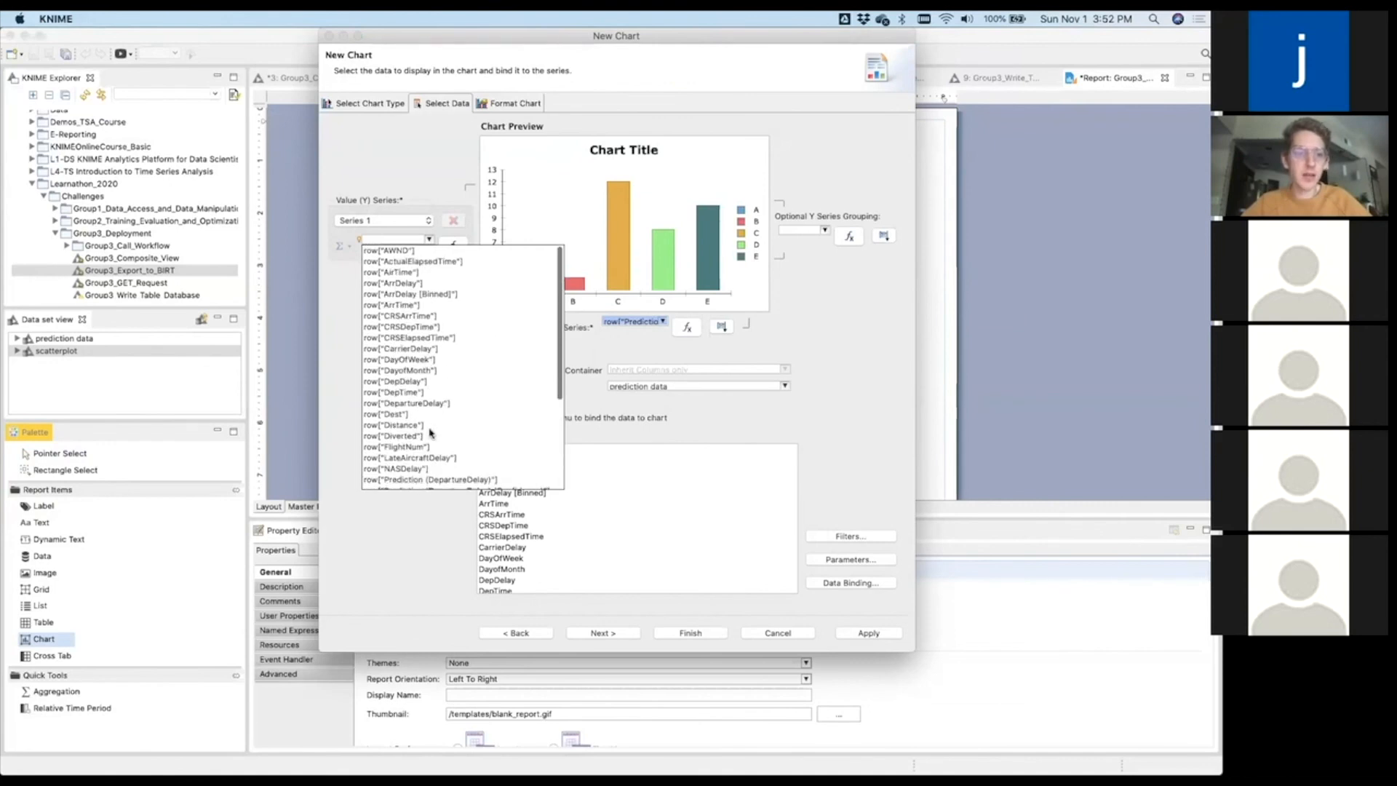
scroll(429, 432, down, 1)
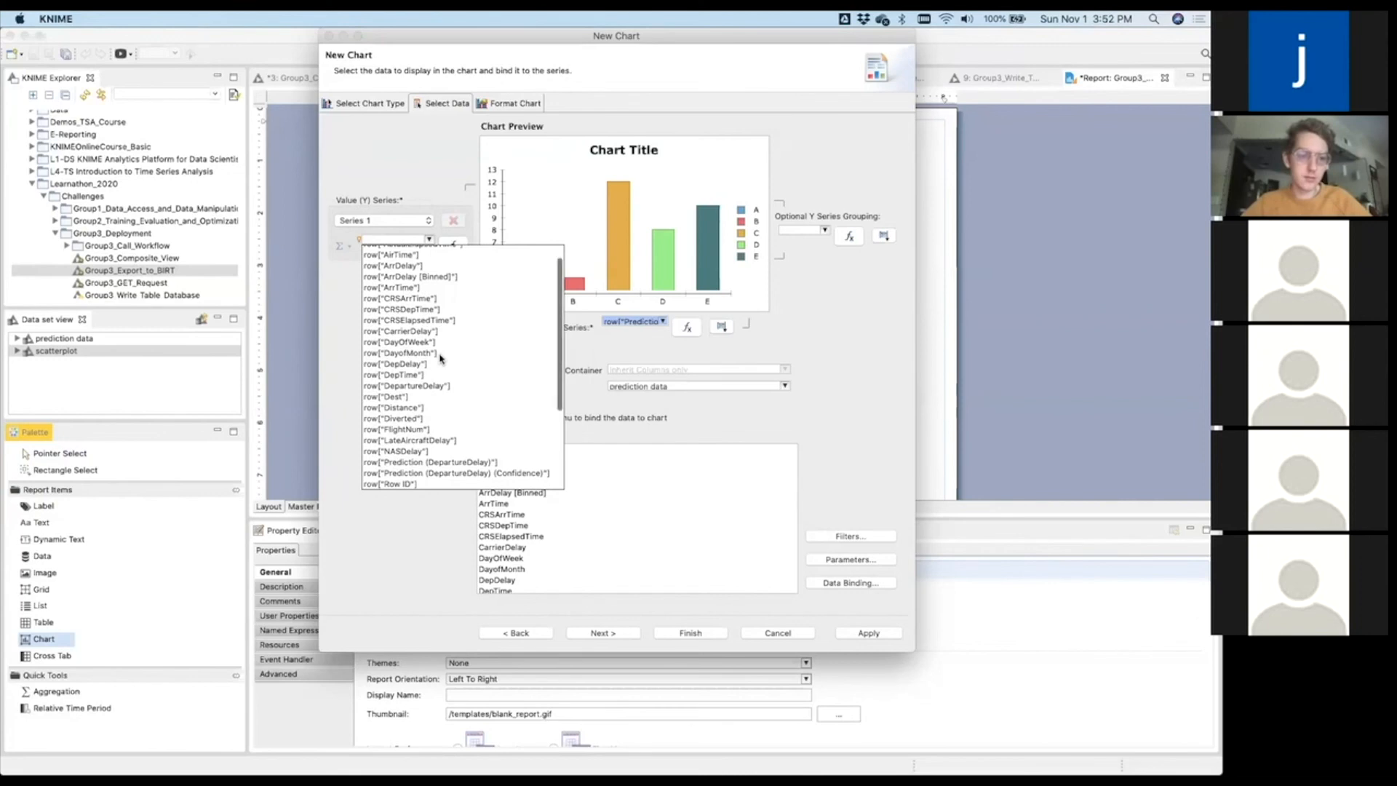
scroll(439, 357, up, 2)
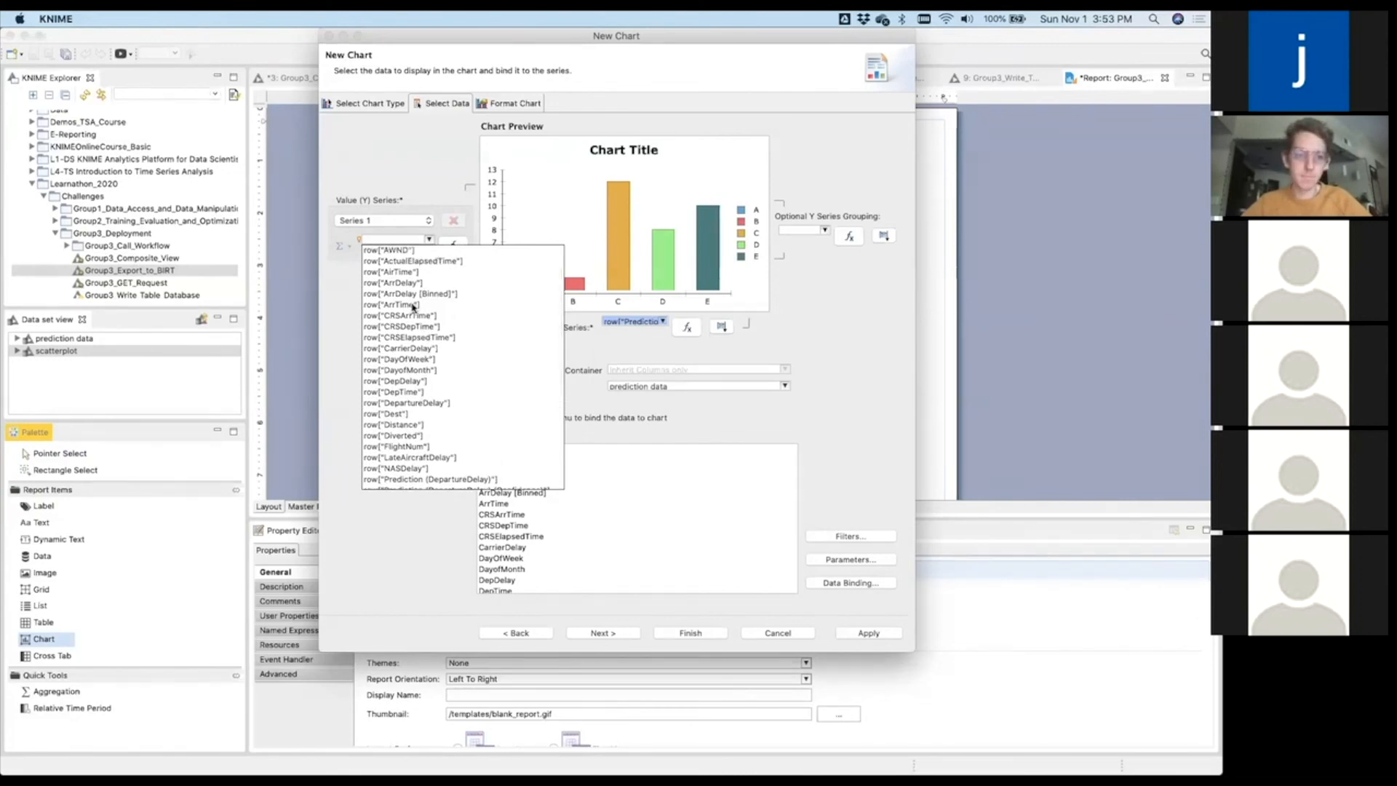
scroll(412, 306, down, 2)
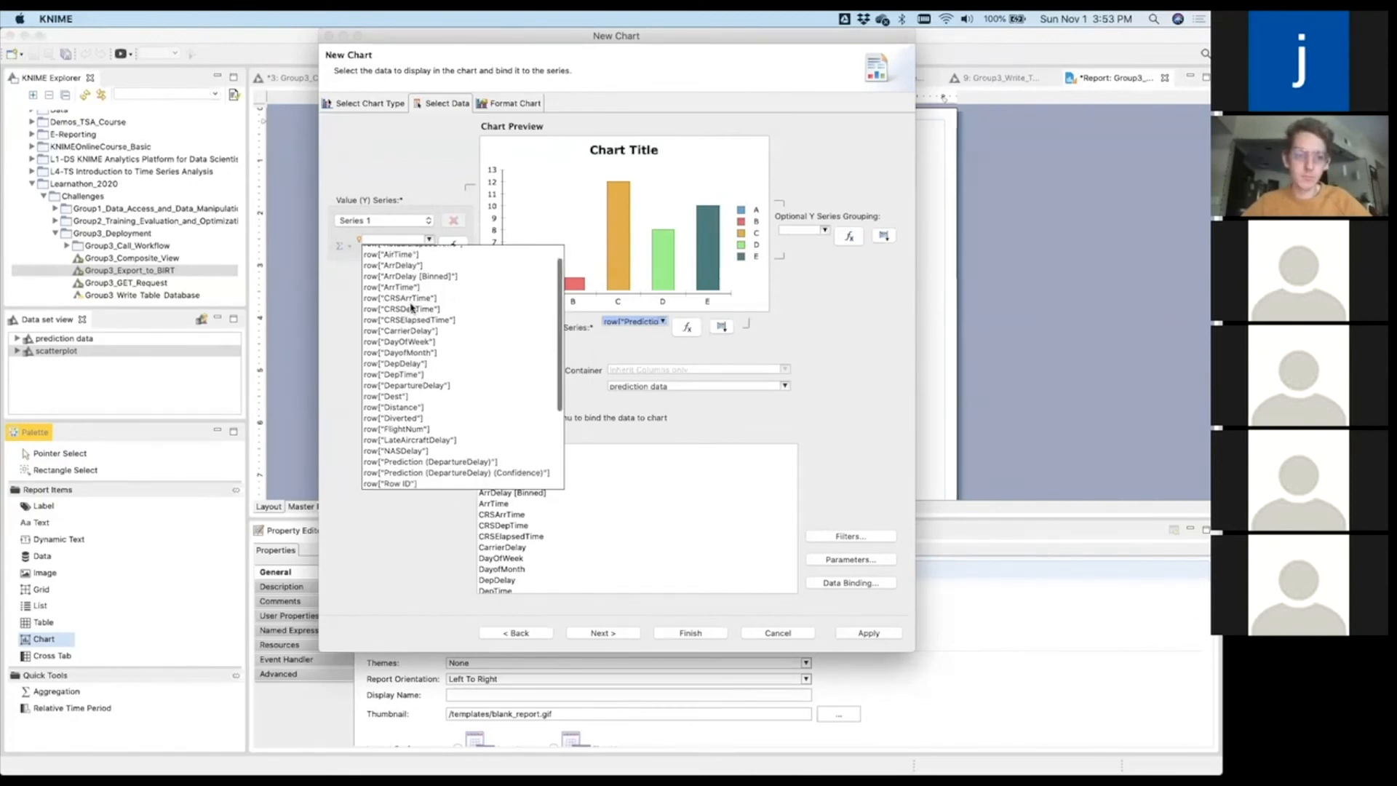
scroll(412, 306, down, 3)
scroll(418, 357, down, 2)
scroll(419, 357, down, 1)
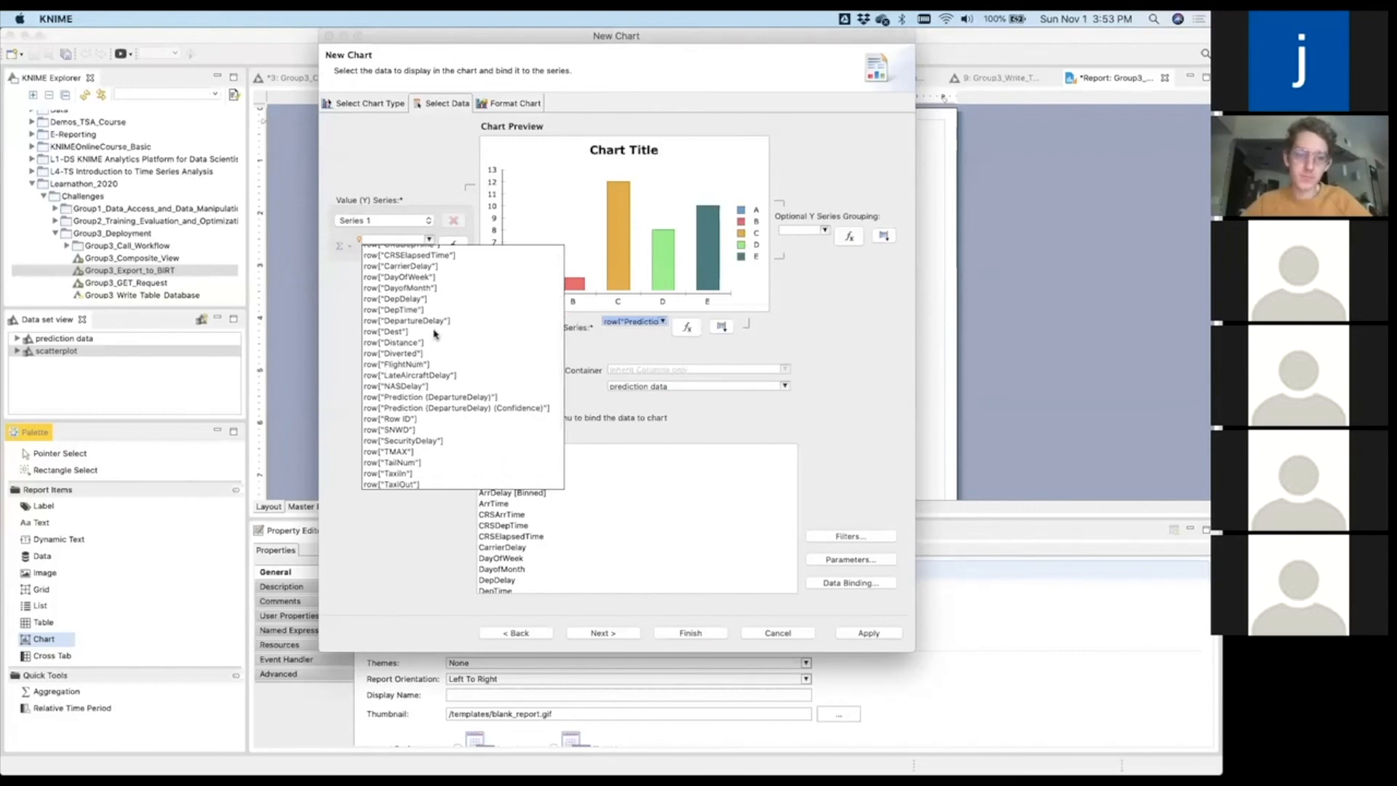
scroll(432, 331, up, 5)
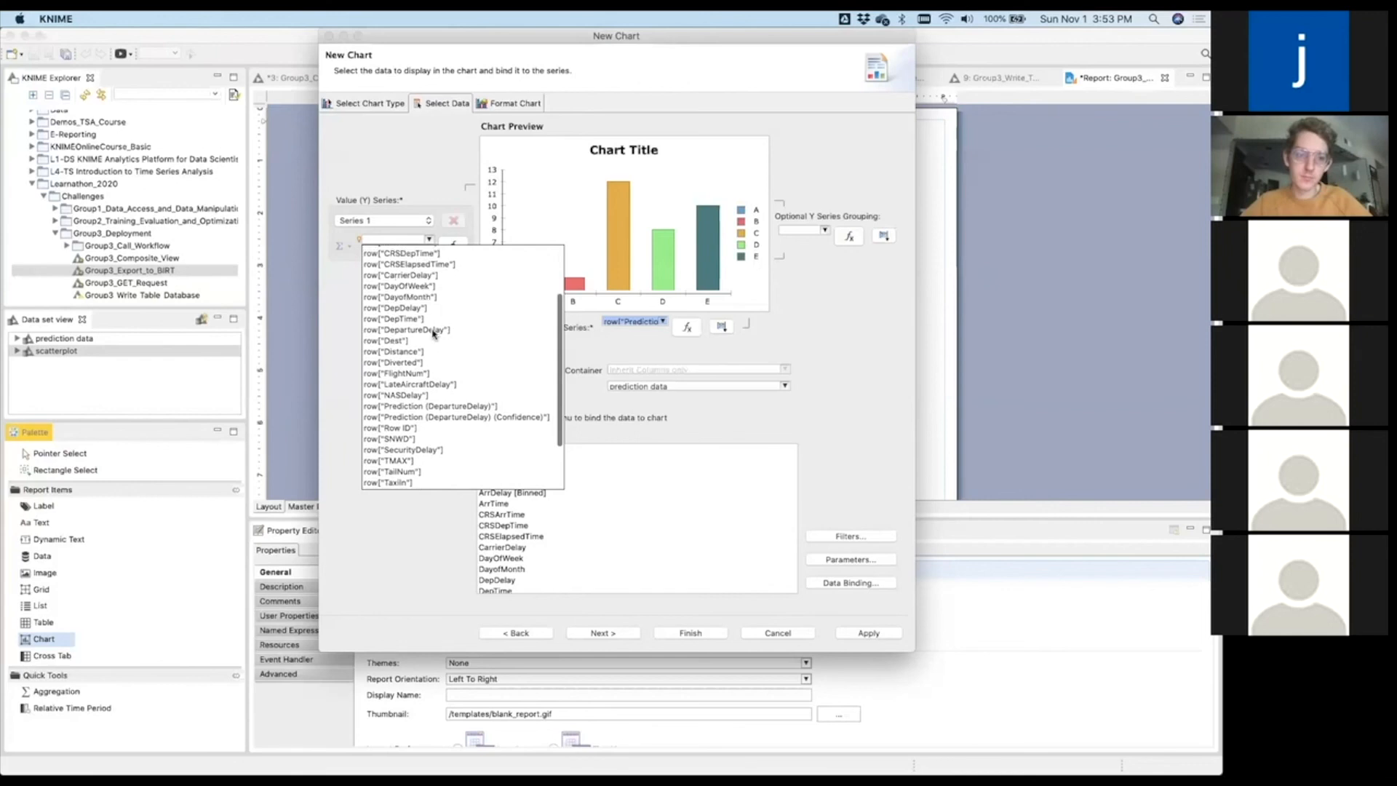
click(411, 282)
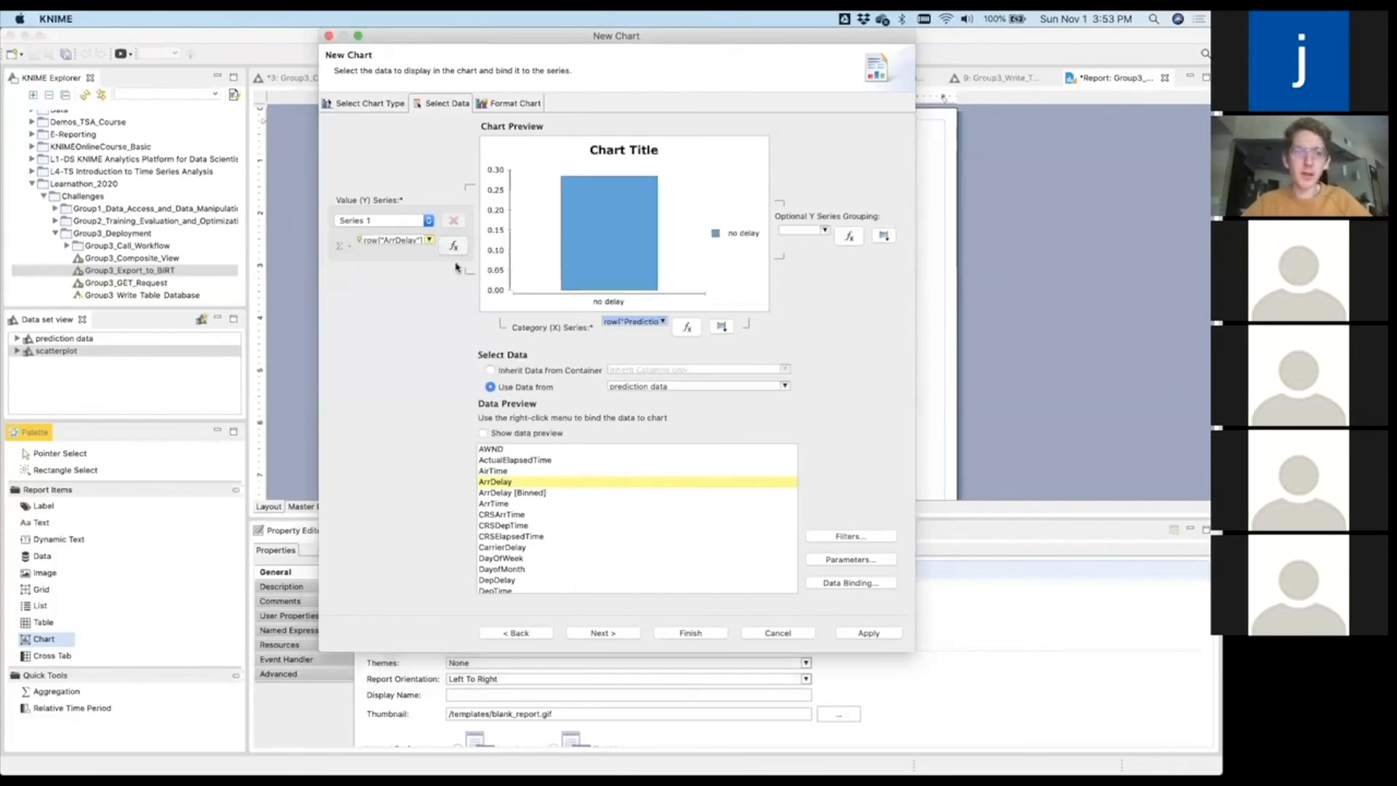
Check the expression behind the value series without editing it, and finish the chart with its settings applied.
click(453, 245)
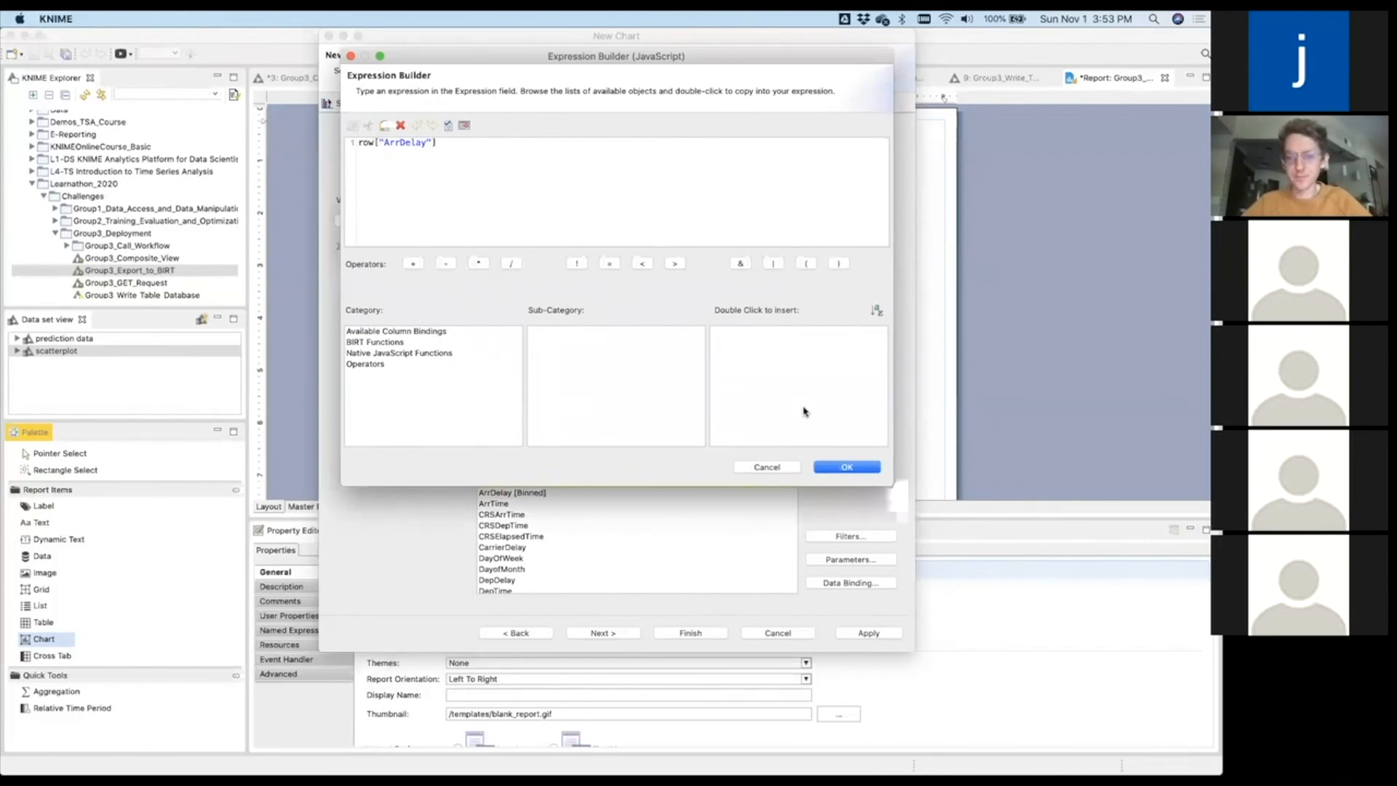
click(846, 466)
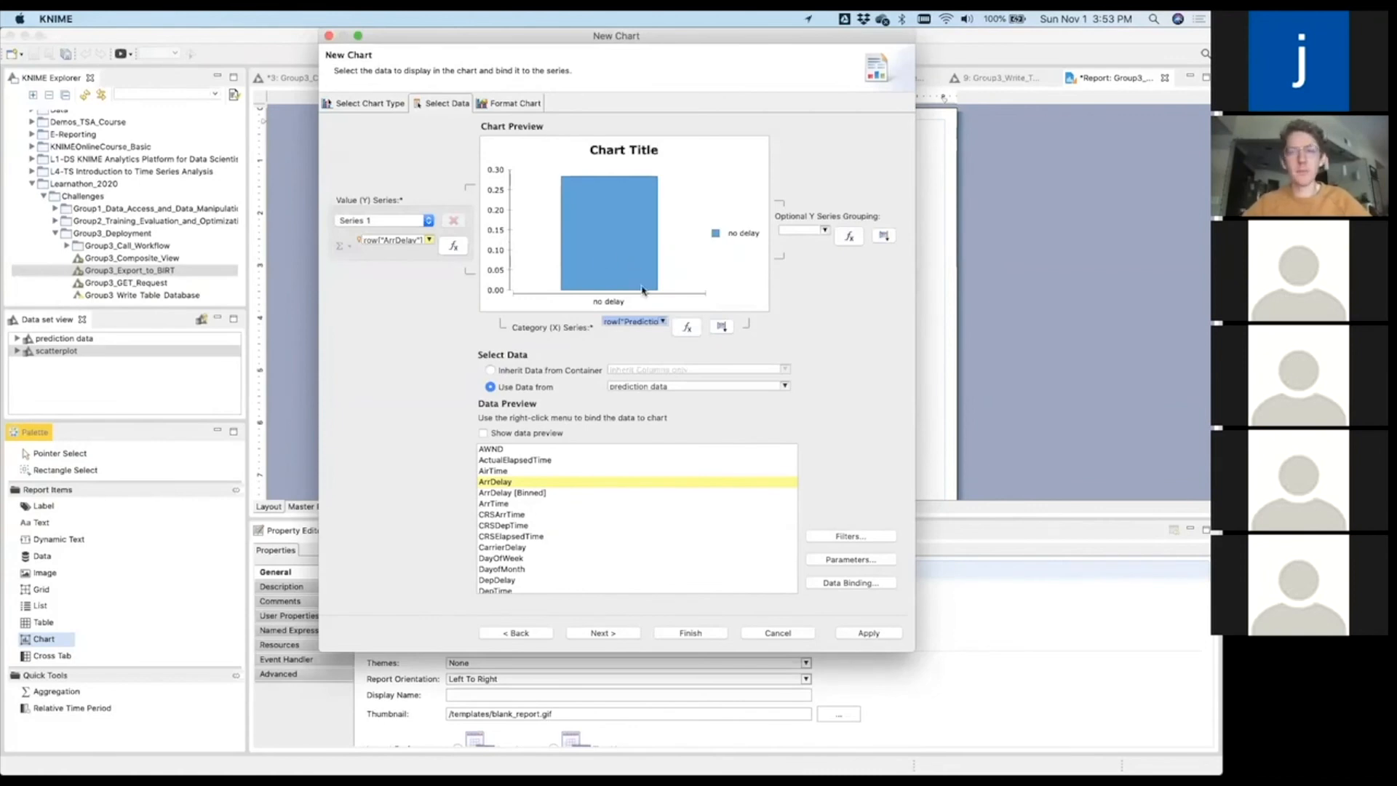
click(859, 633)
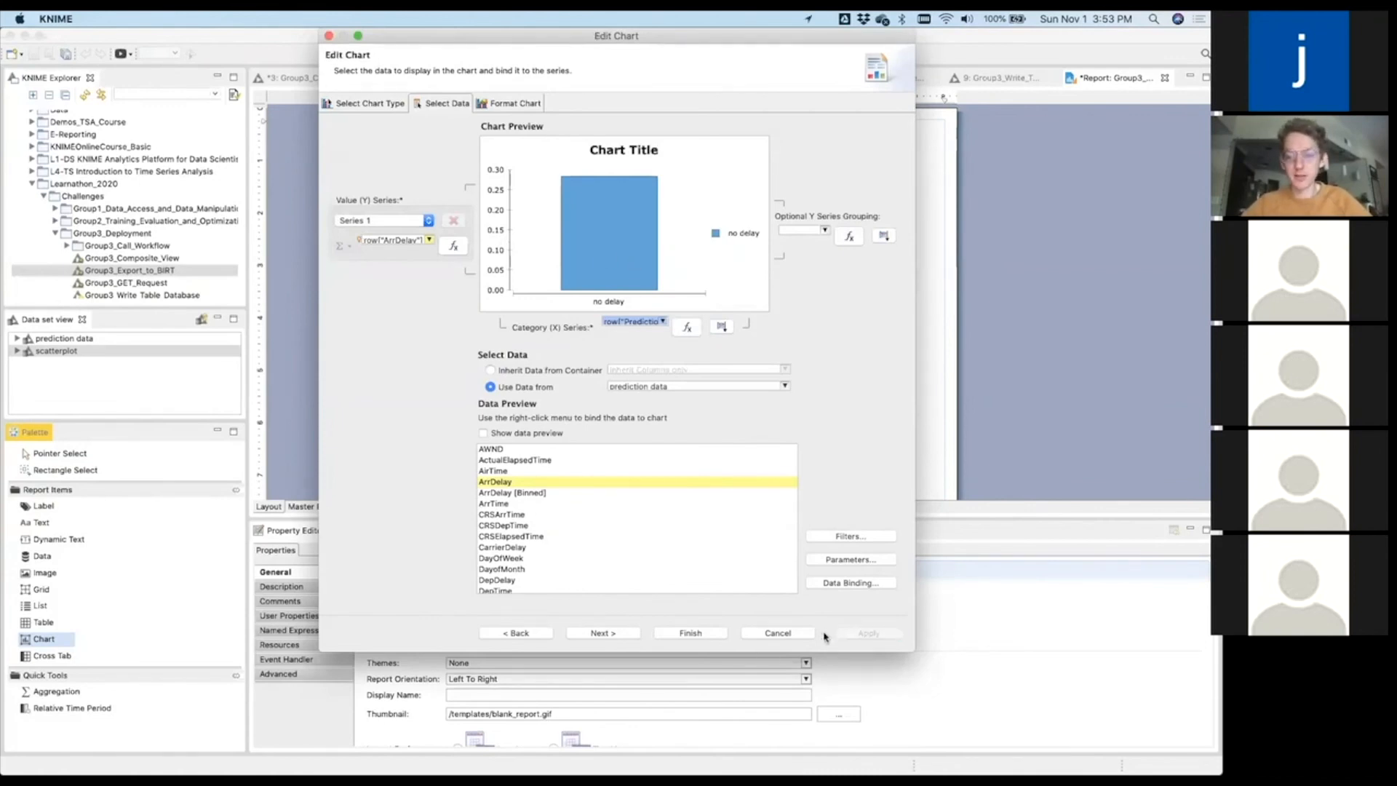
click(716, 633)
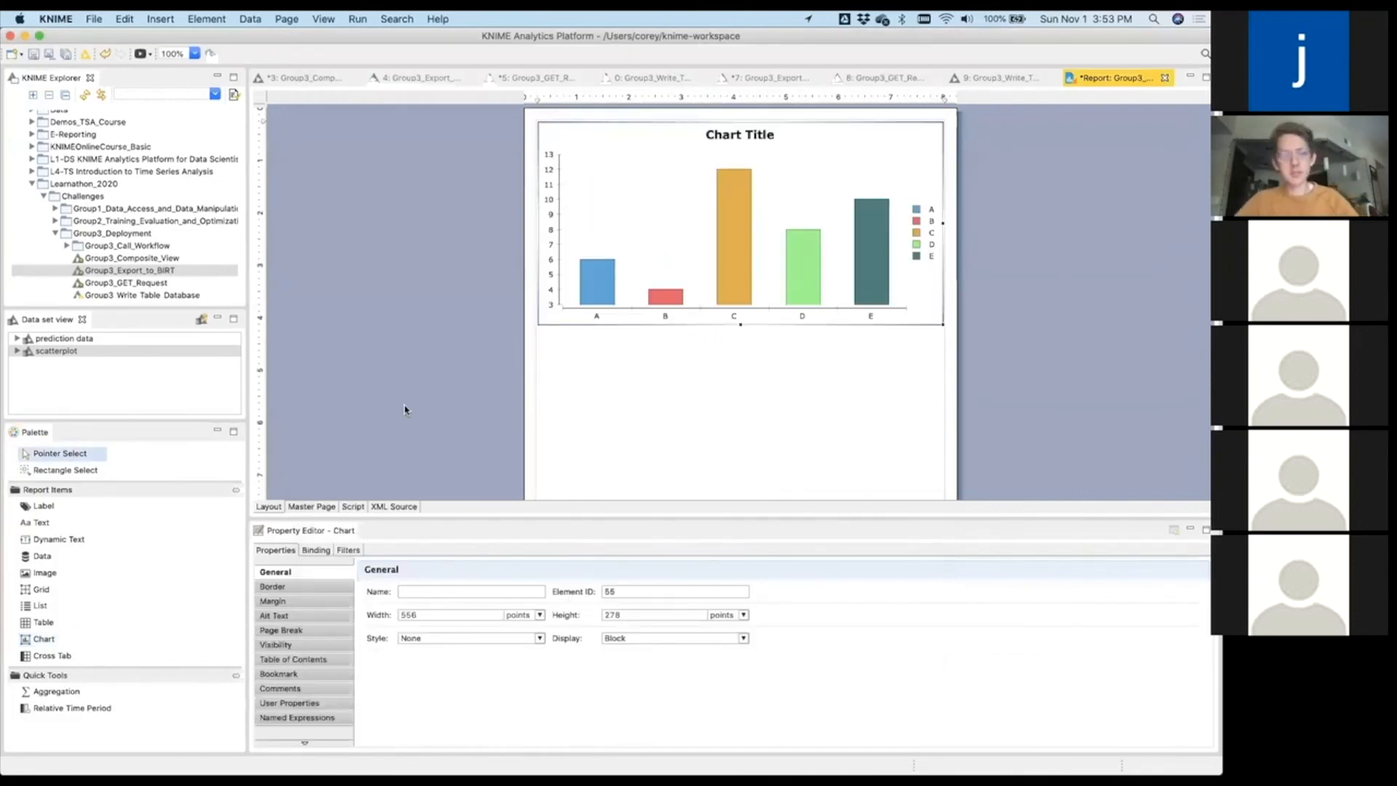
Insert a dynamic text item below the chart with the expression This is my bar chart.
drag(48, 539, 655, 390)
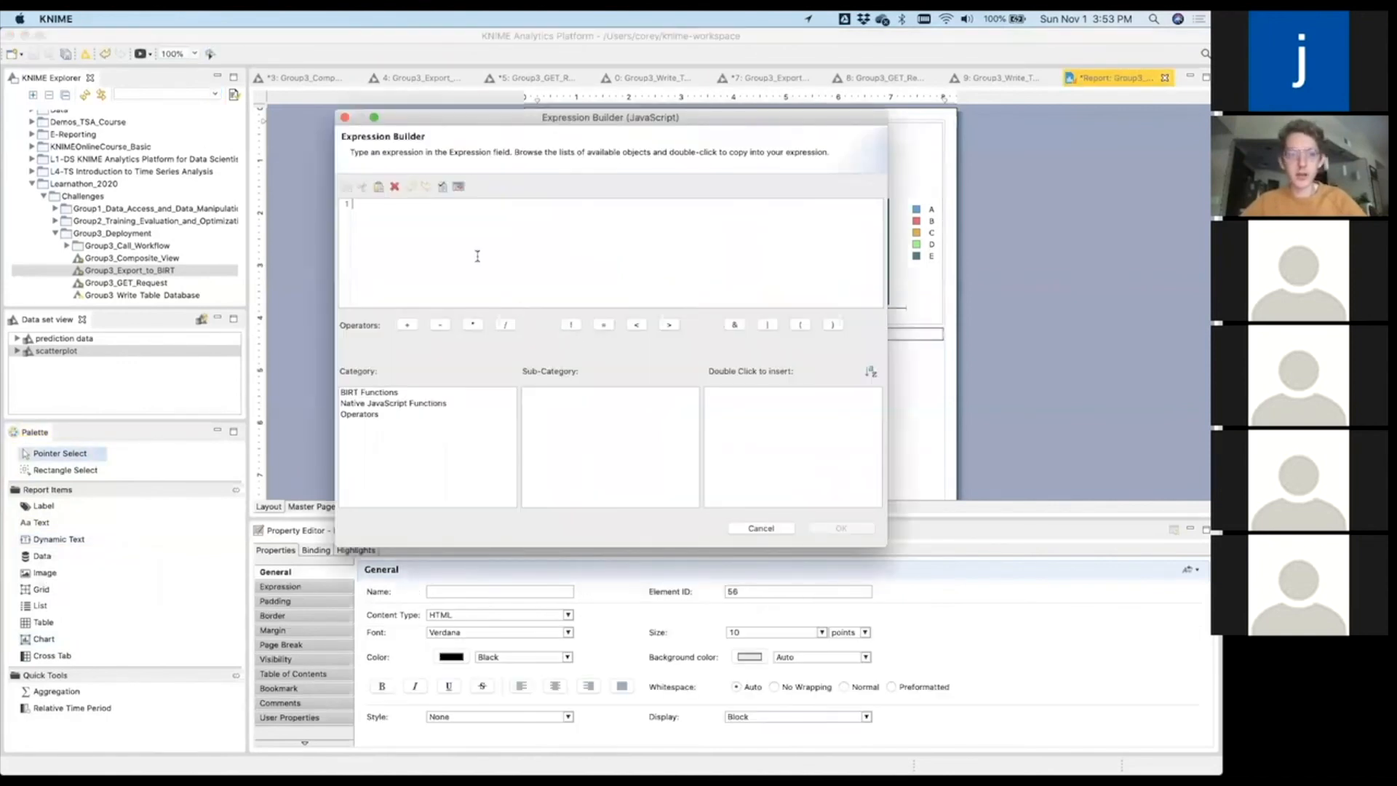
text(This is my bar chart)
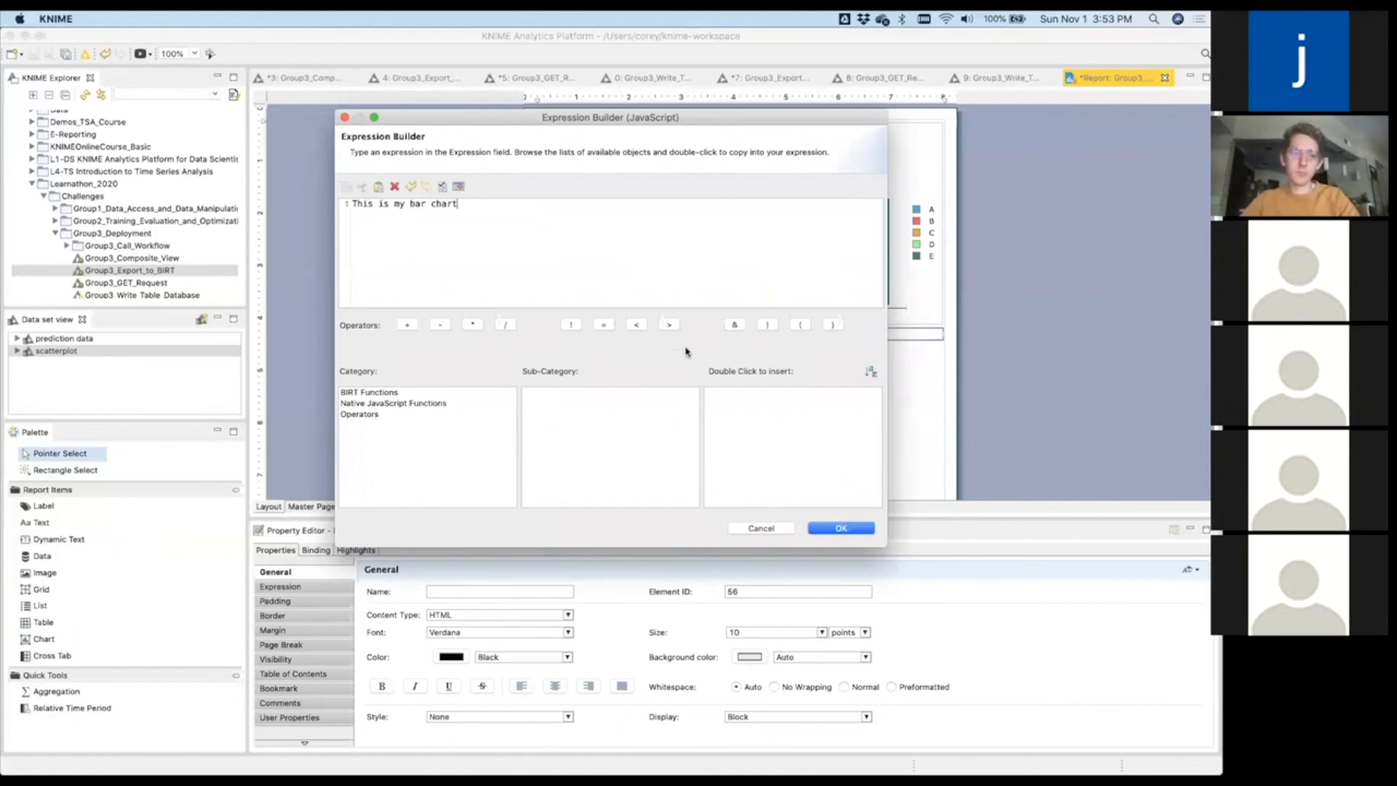
click(841, 525)
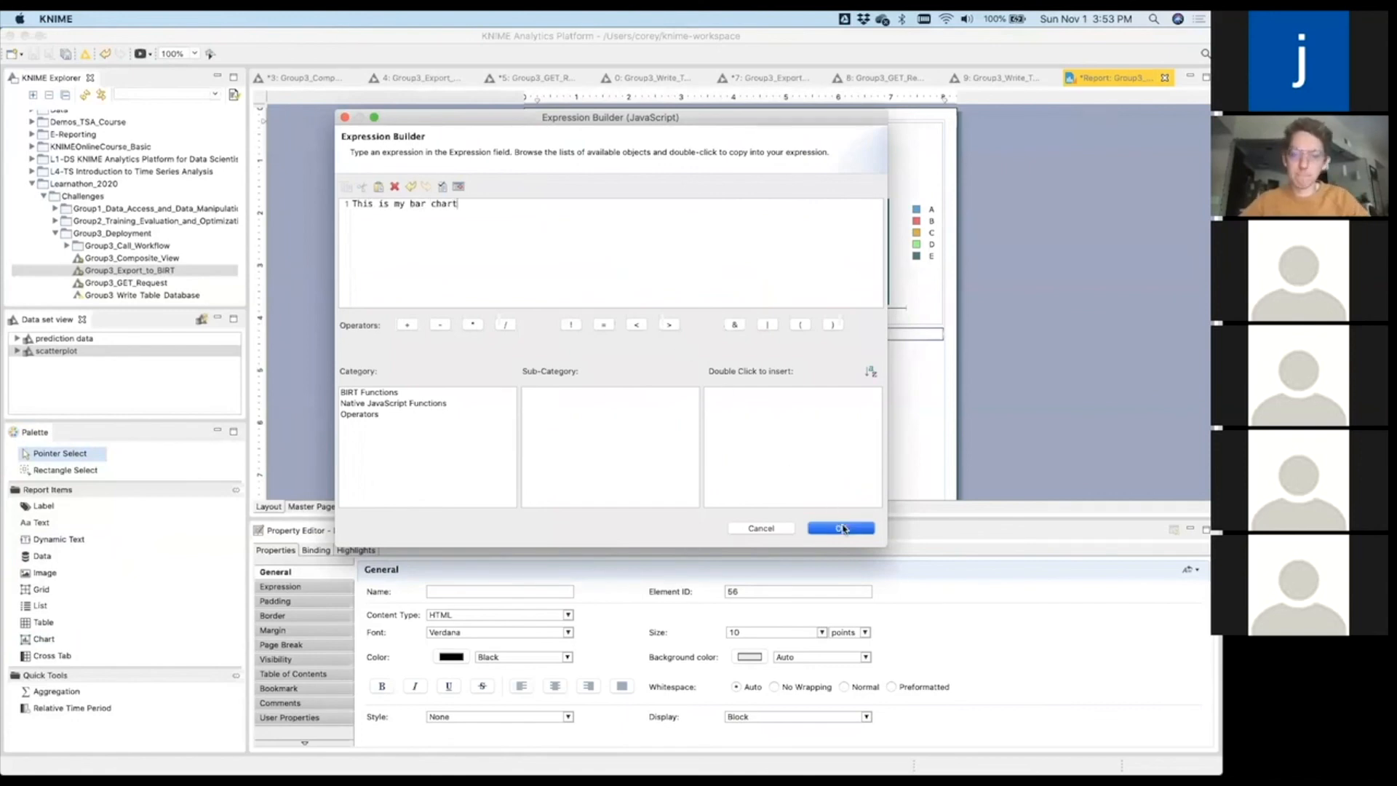
click(714, 343)
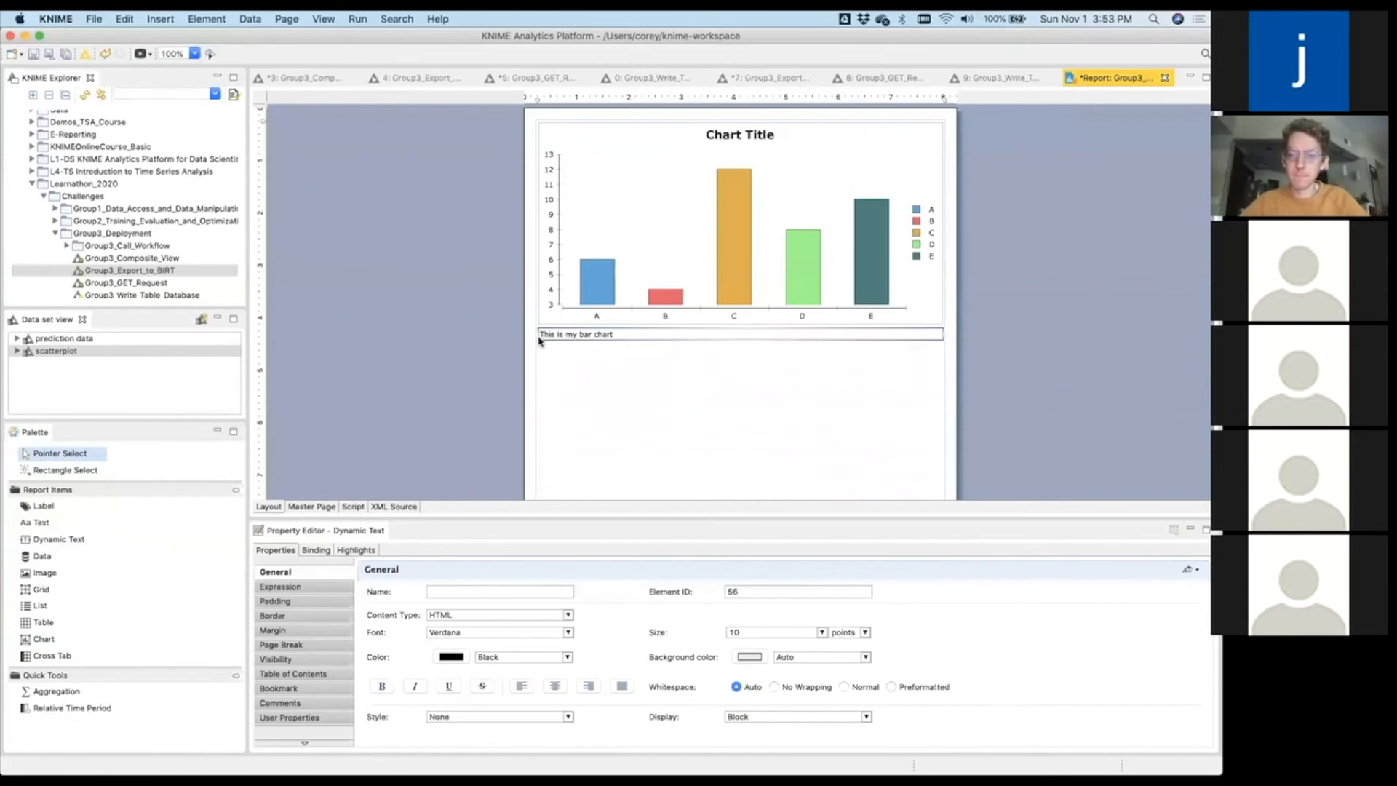
click(450, 328)
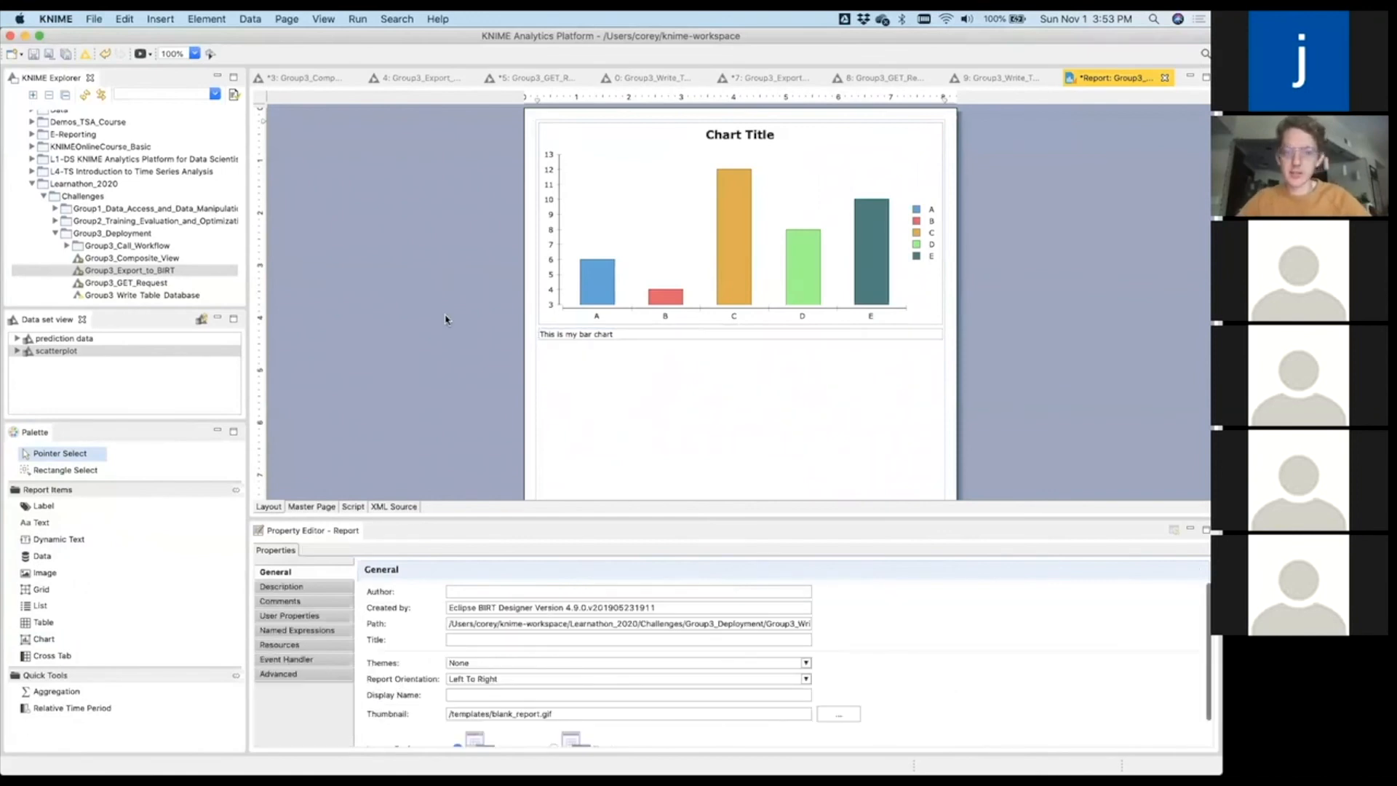
Preview the report as PDF and close its browser page.
click(149, 54)
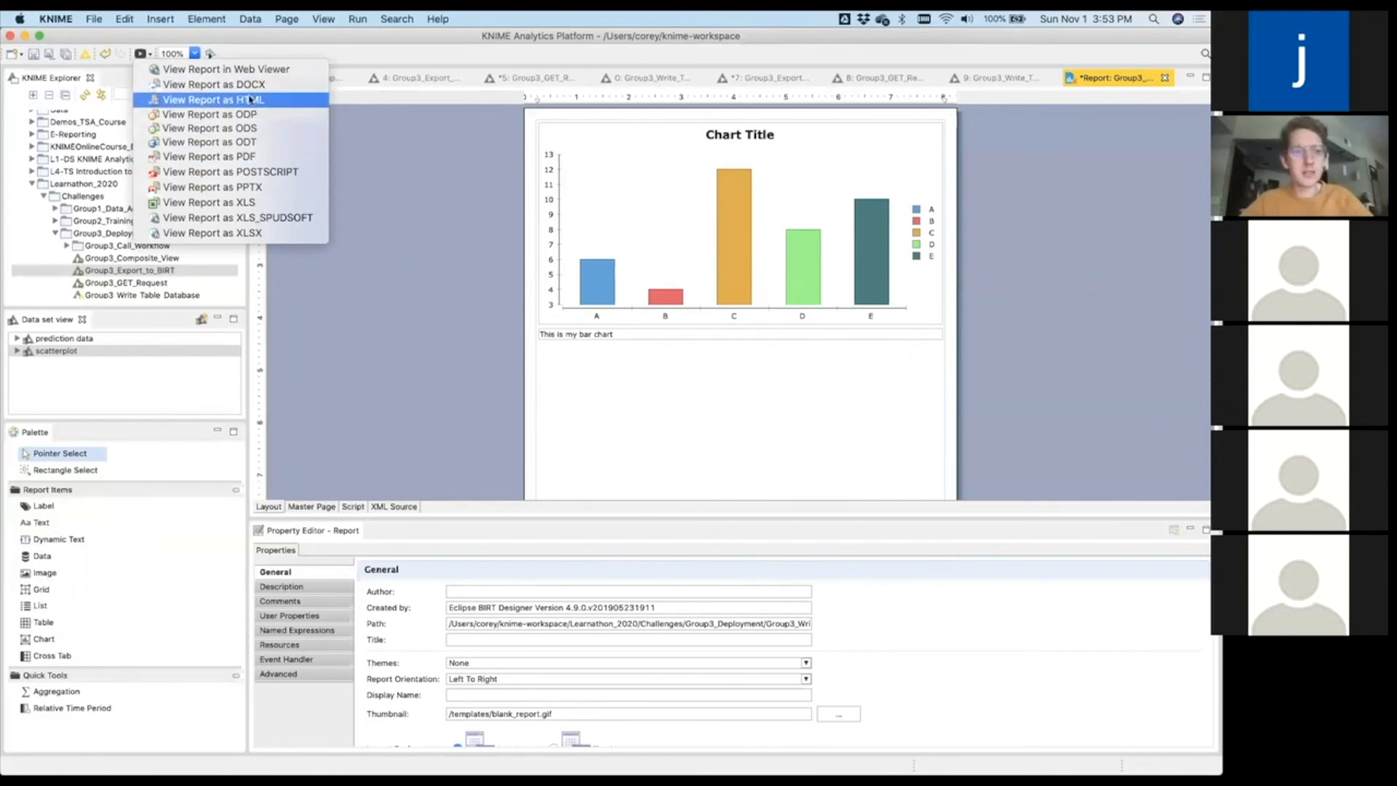
click(252, 158)
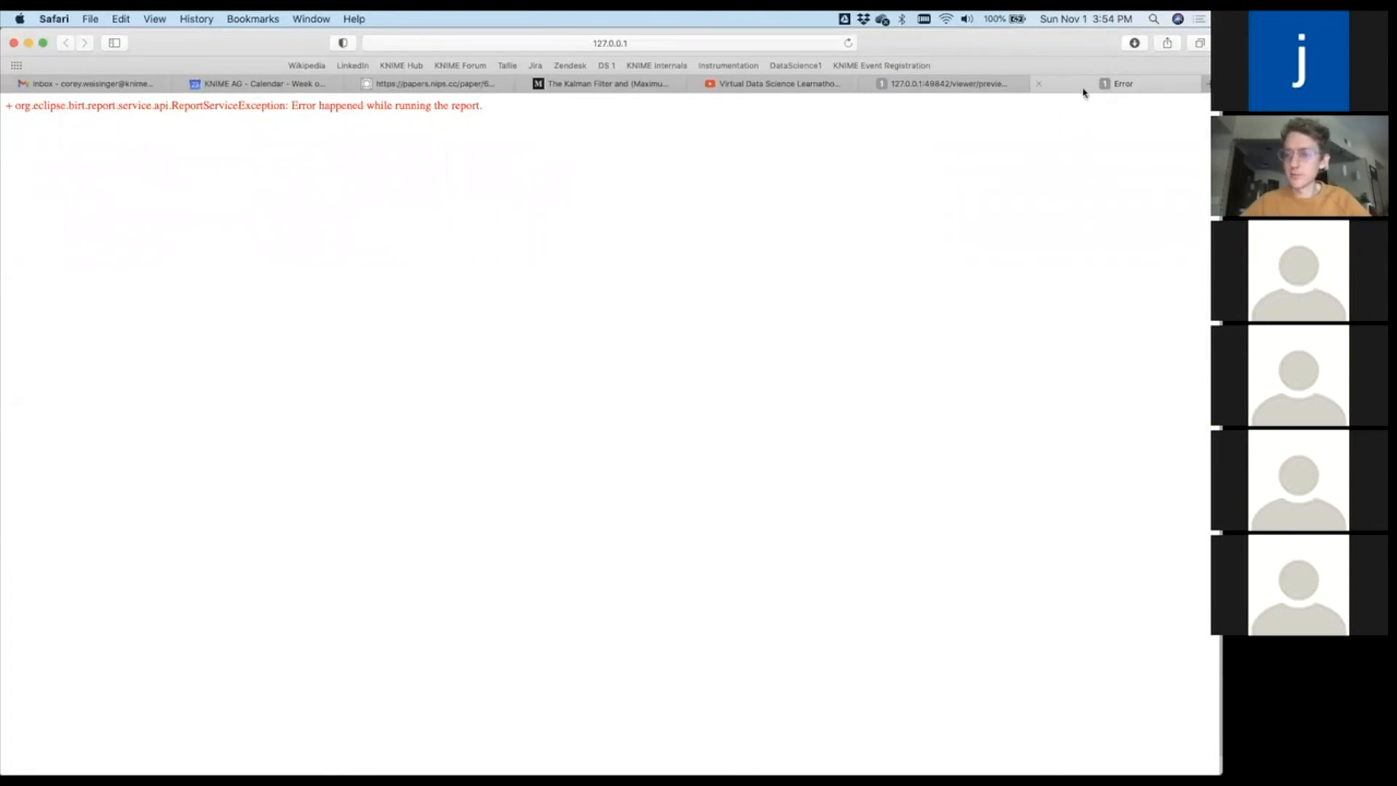
click(1038, 84)
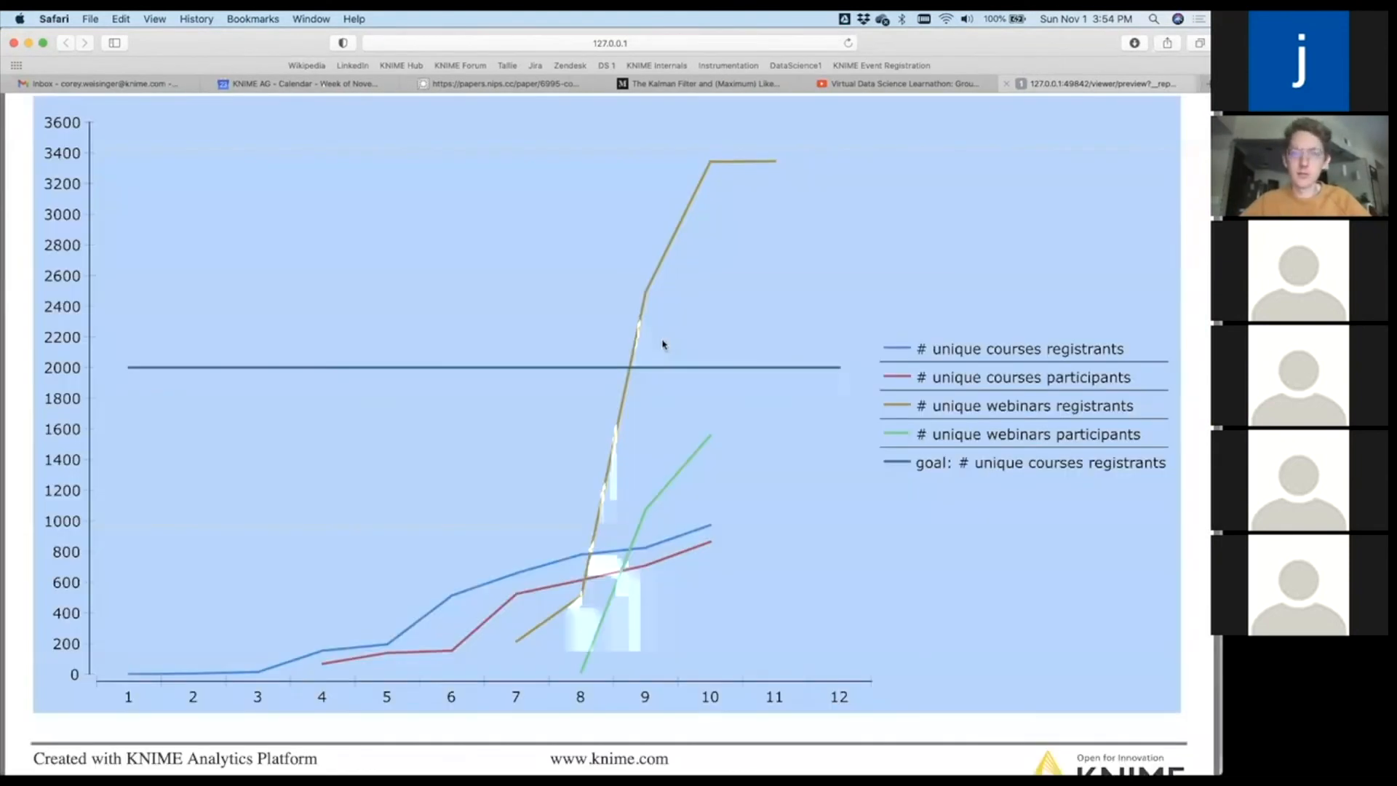
Look through the charts of the example report open in Safari, and return to the KNIME window.
scroll(636, 379, up, 20)
scroll(636, 379, down, 10)
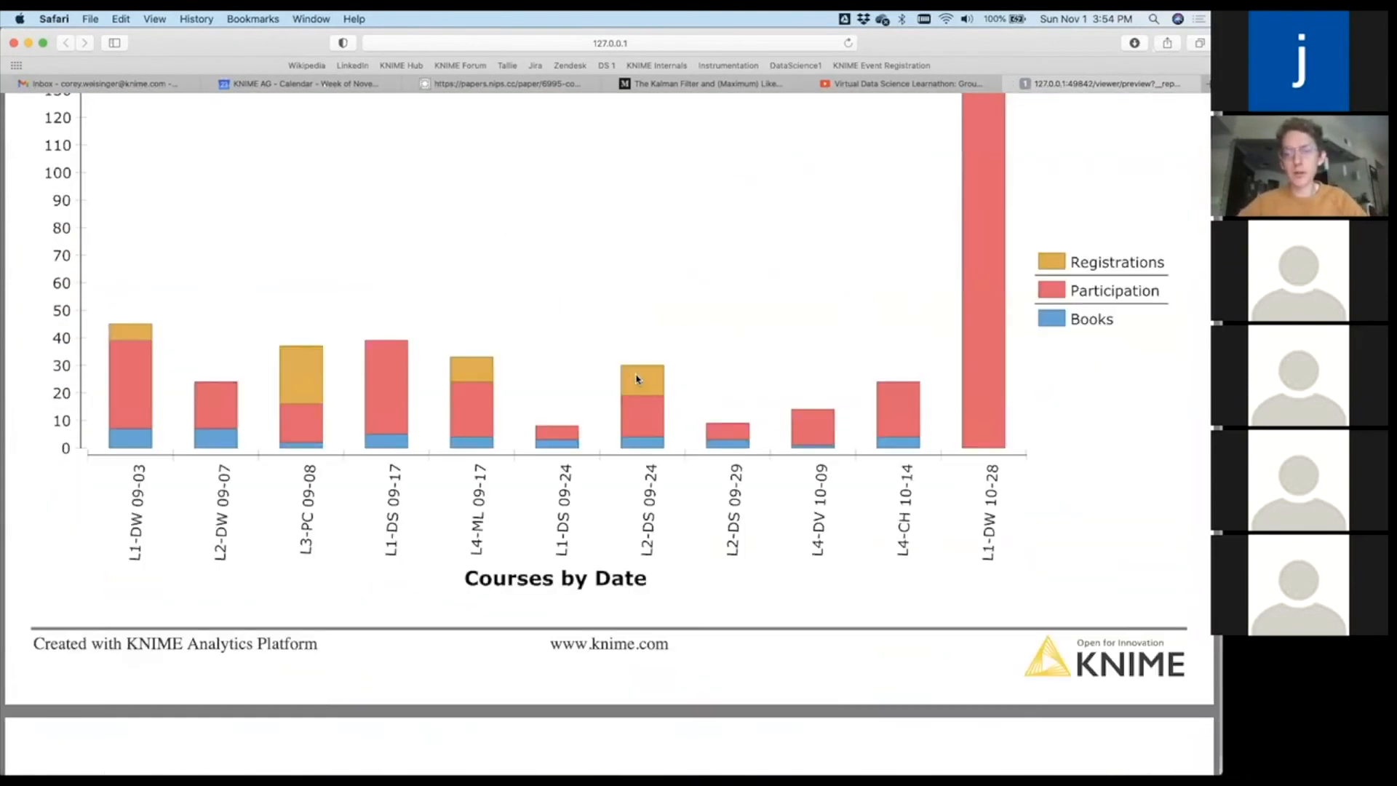
scroll(637, 379, down, 10)
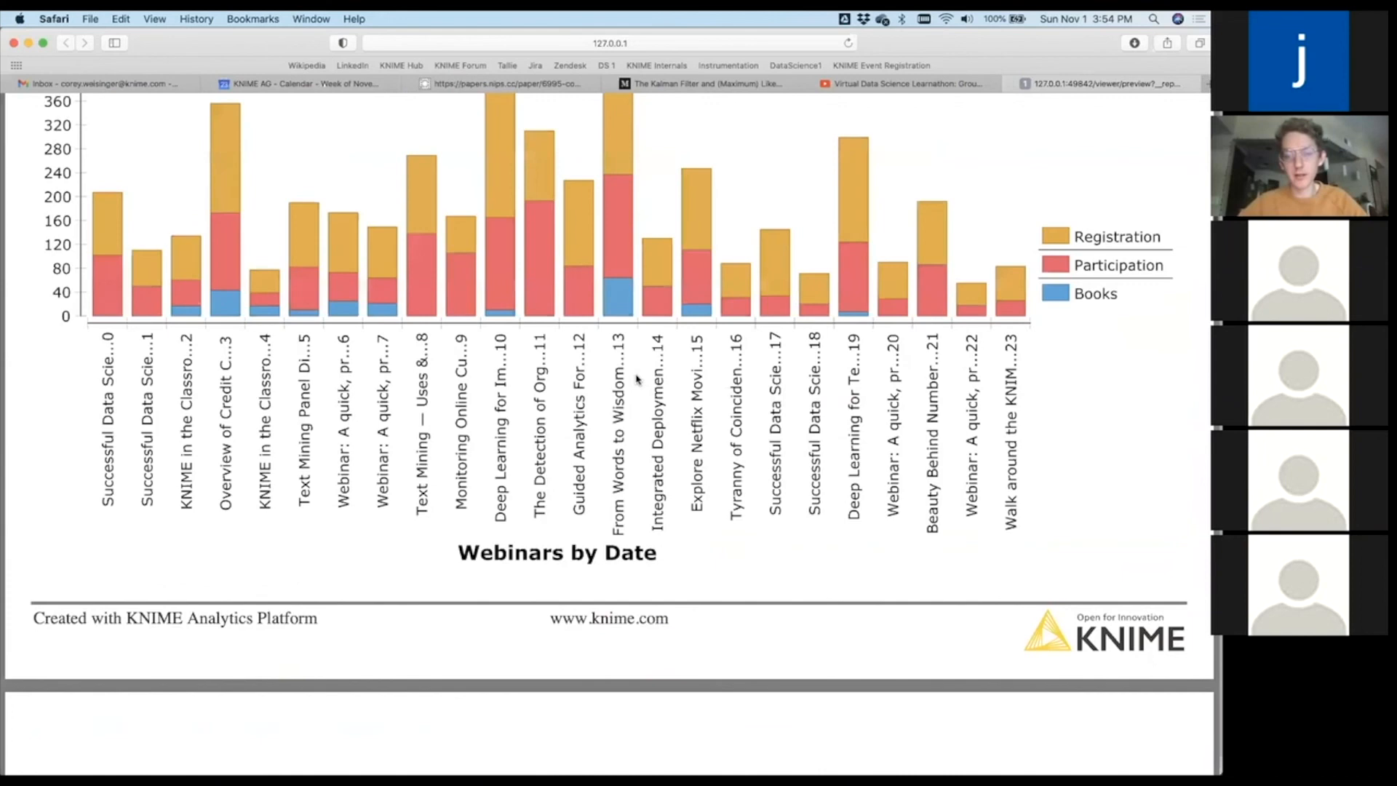
scroll(636, 379, down, 20)
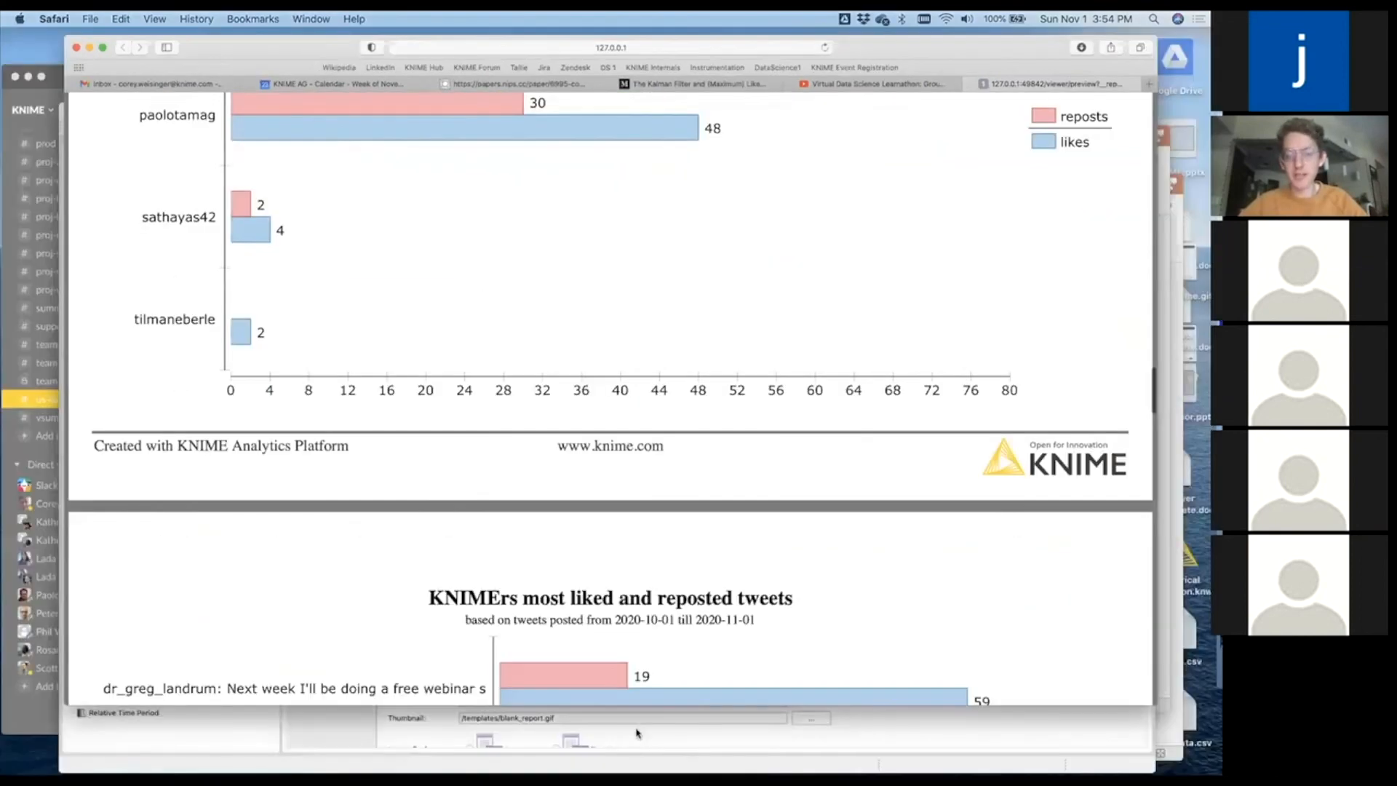
key(ctrl+Up)
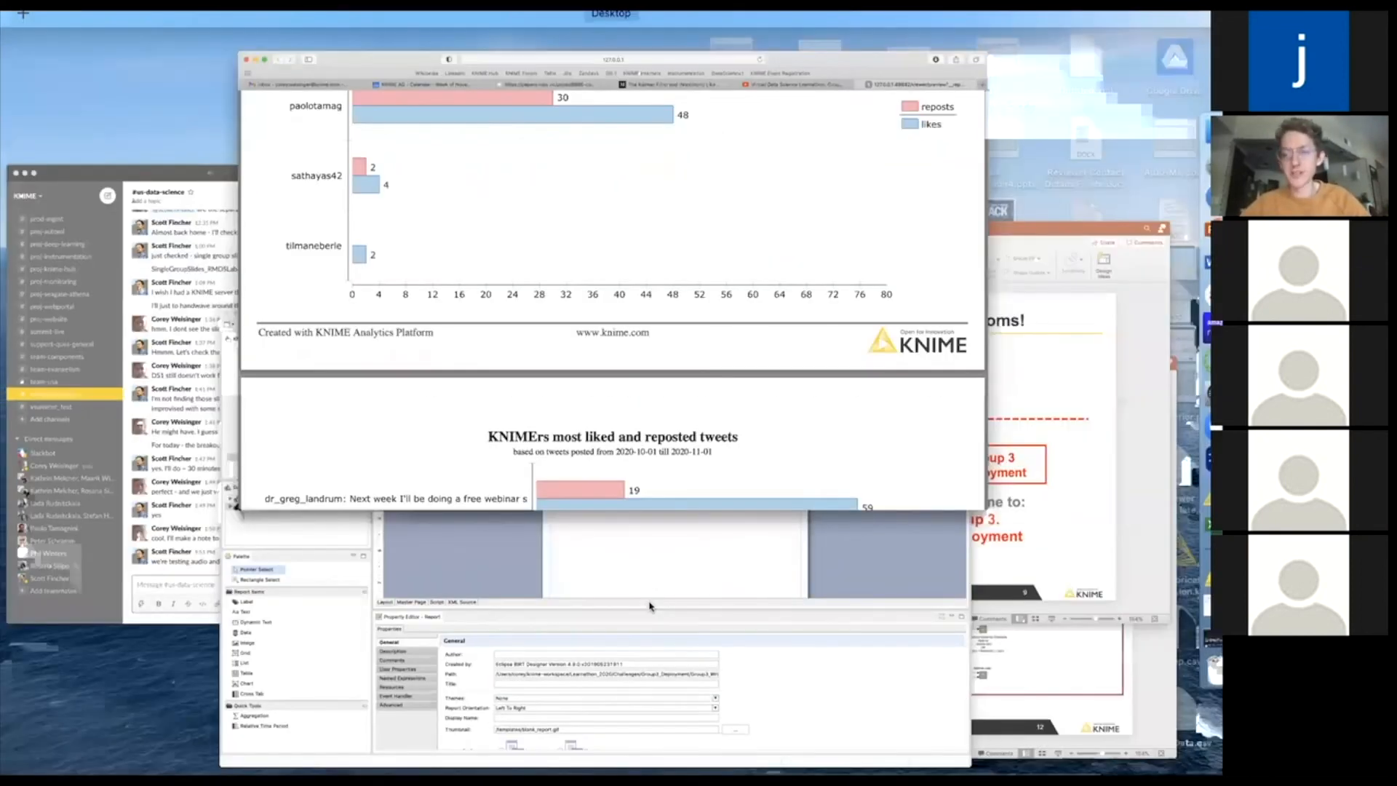
click(650, 605)
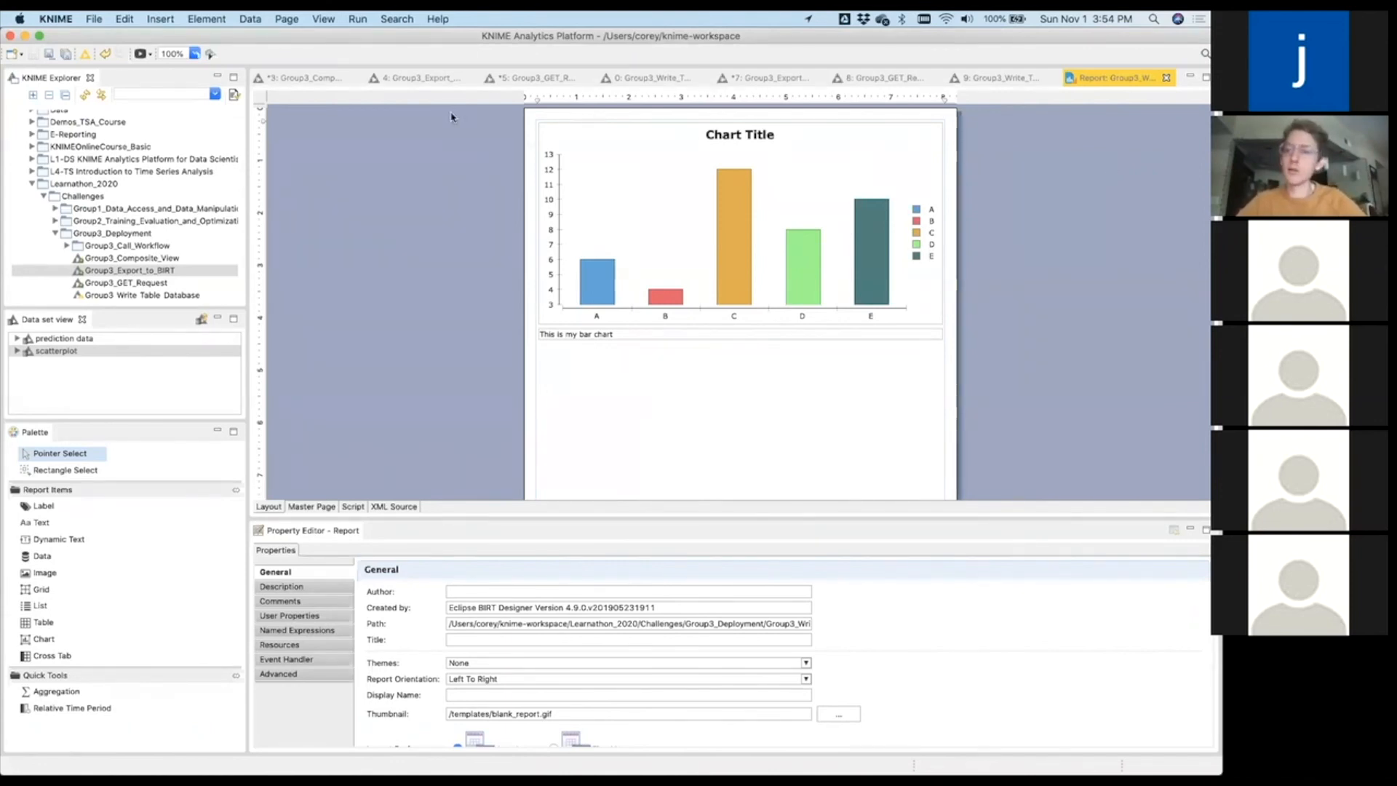
Open the interactive view of the Flight Dashboard component in the composite dashboard workflow.
click(315, 78)
click(598, 621)
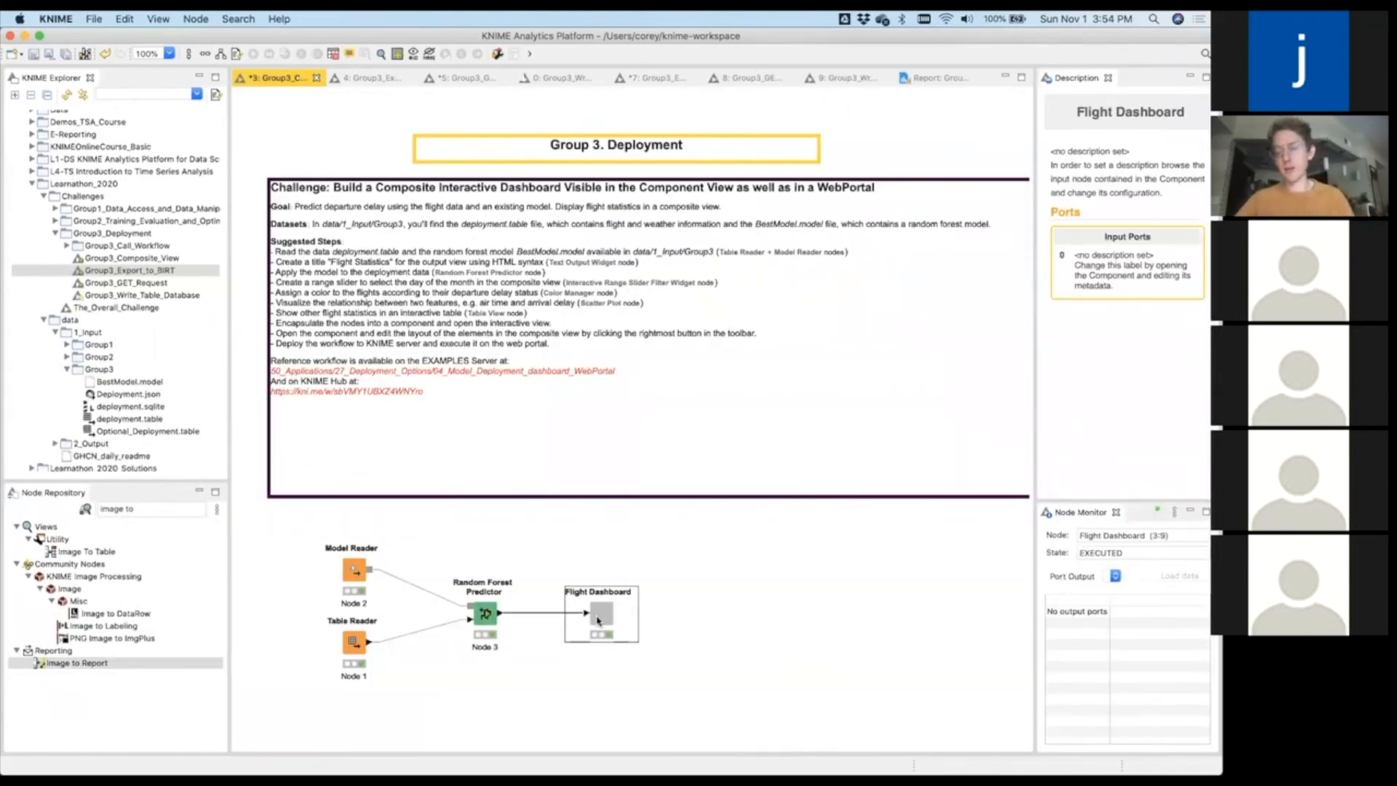
right_click(598, 620)
click(656, 616)
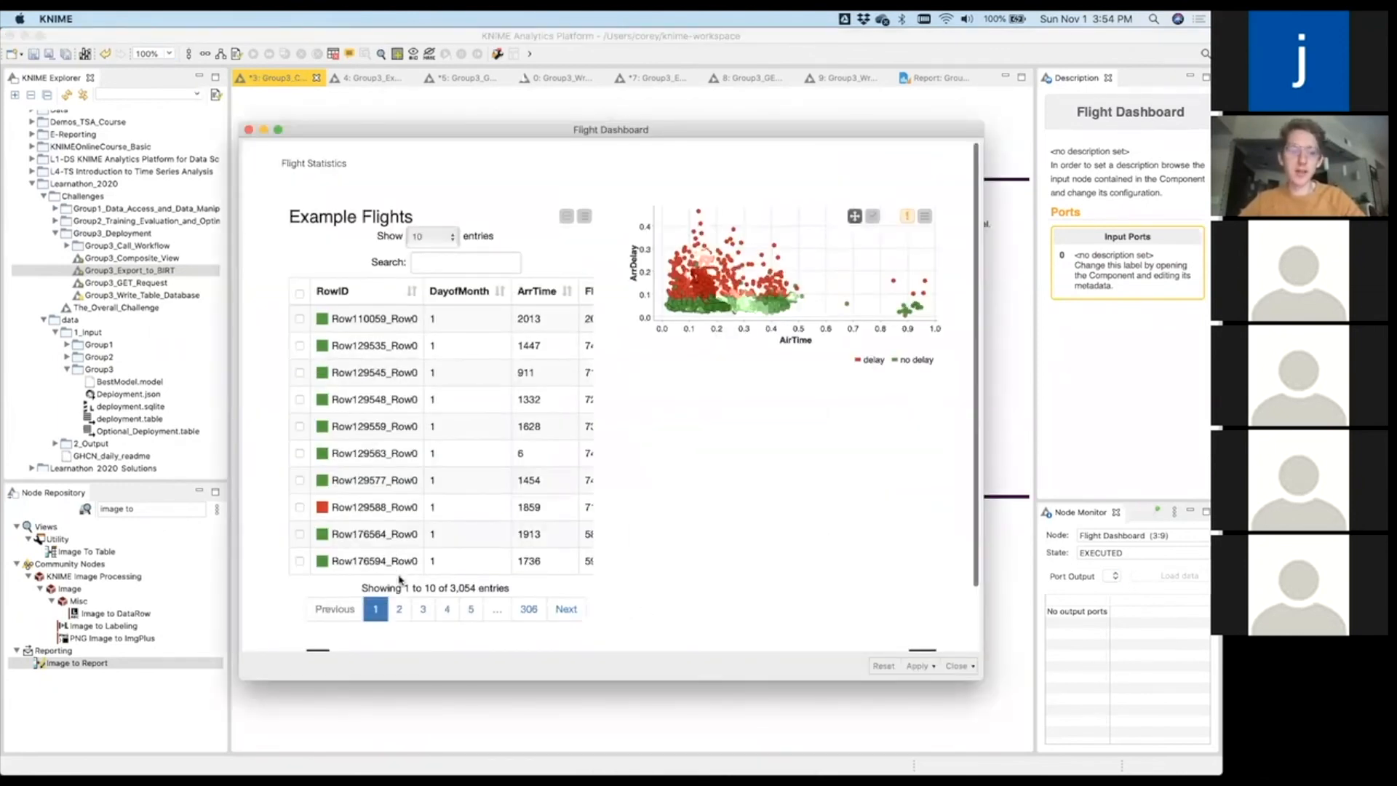
Filter the dashboard to days of the month from 8 to 31 with the range slider, and close the view.
scroll(398, 580, down, 2)
drag(320, 649, 458, 648)
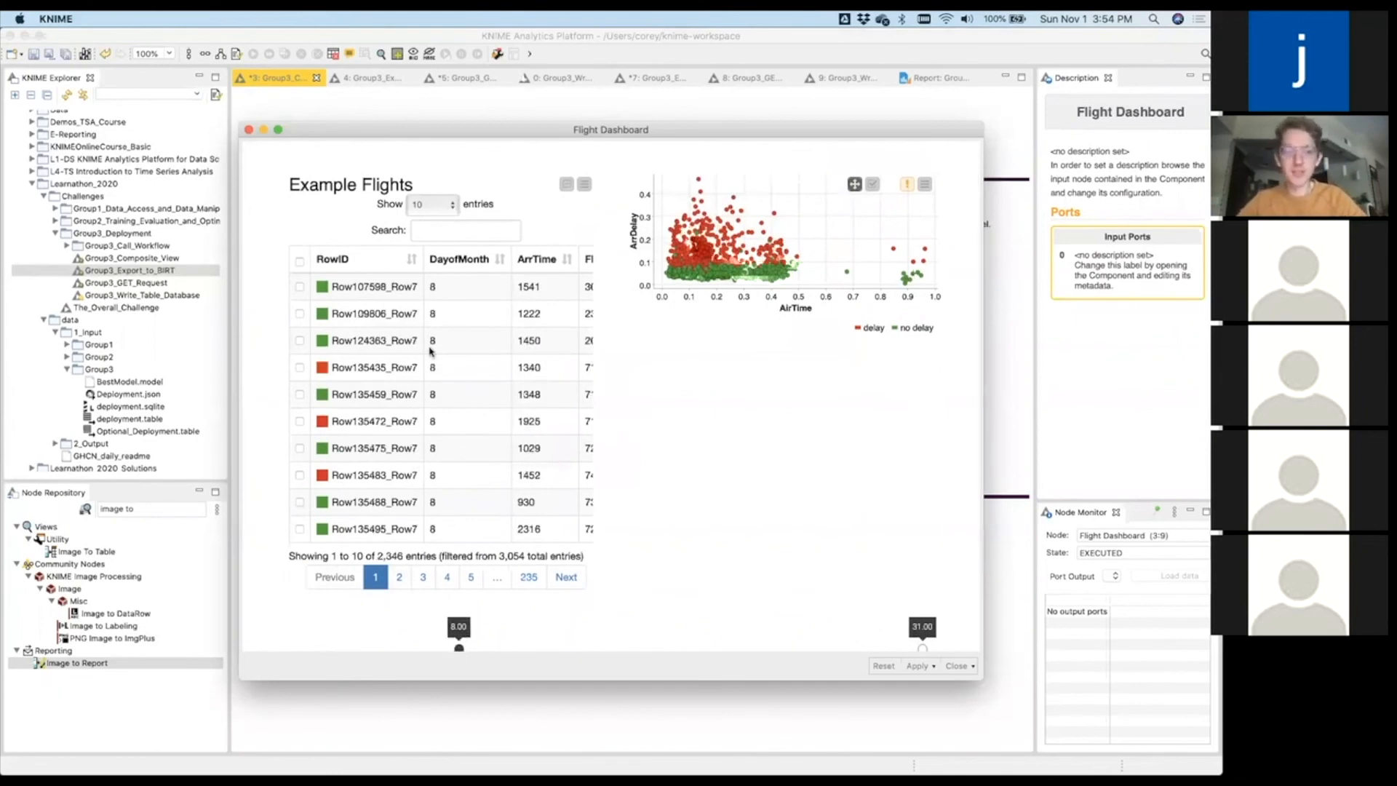
scroll(723, 448, down, 2)
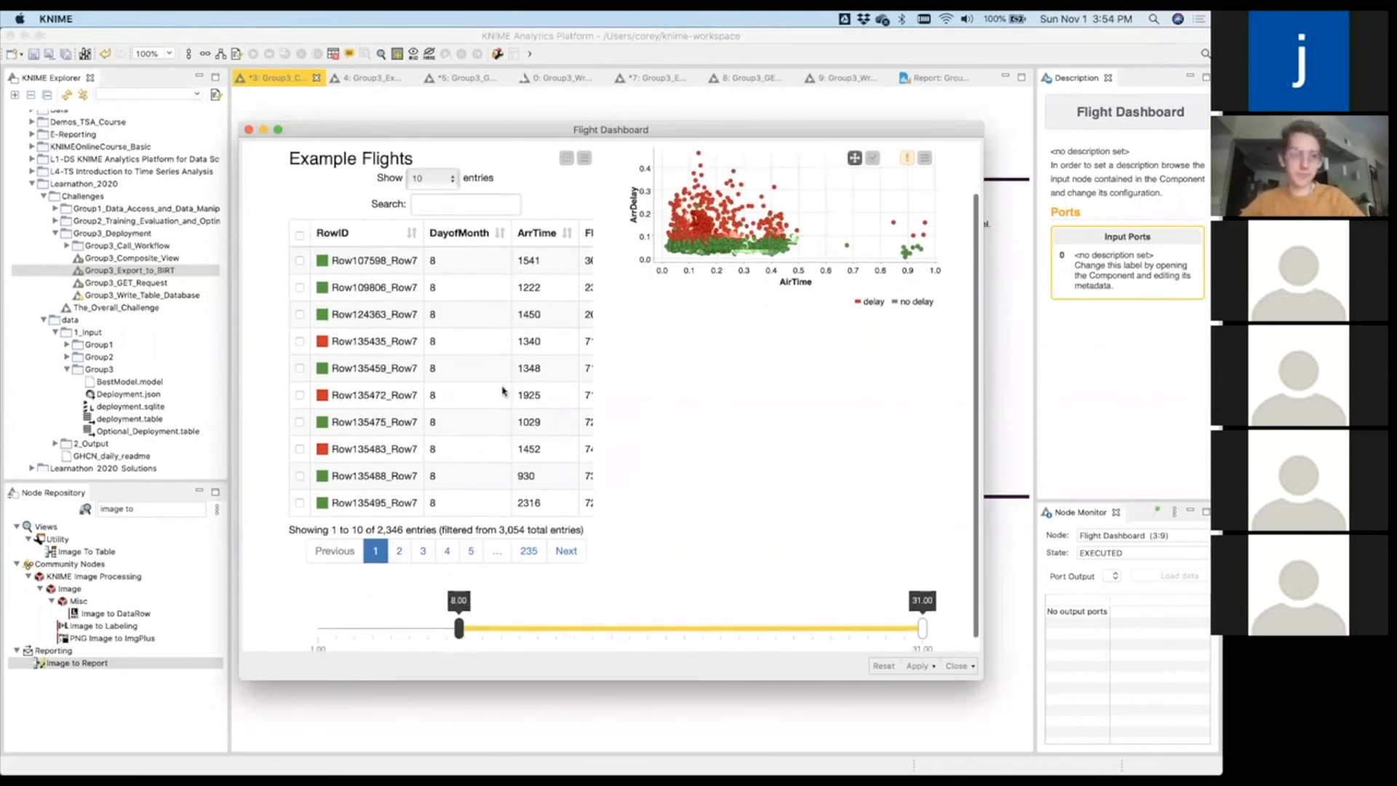
click(248, 130)
click(721, 453)
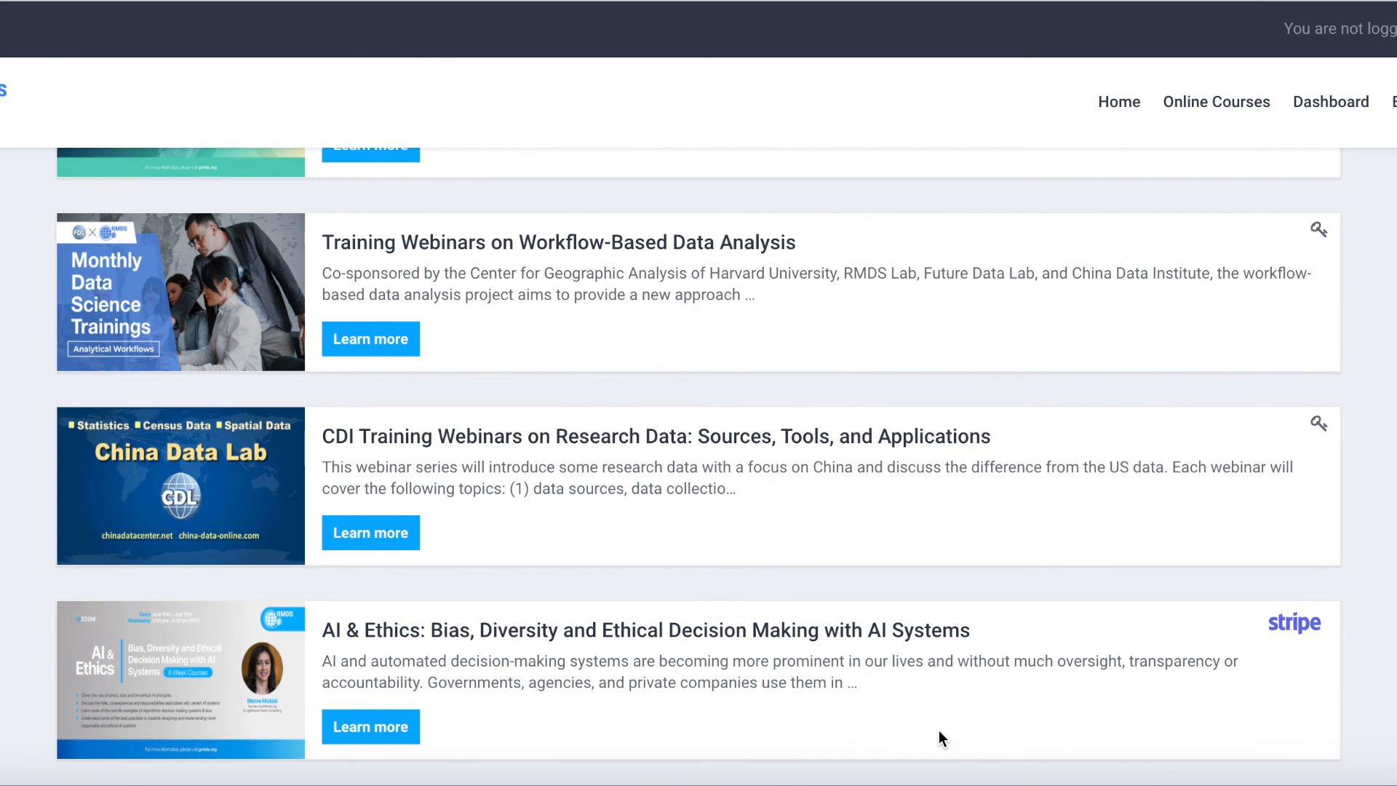
scroll(938, 730, down, 4)
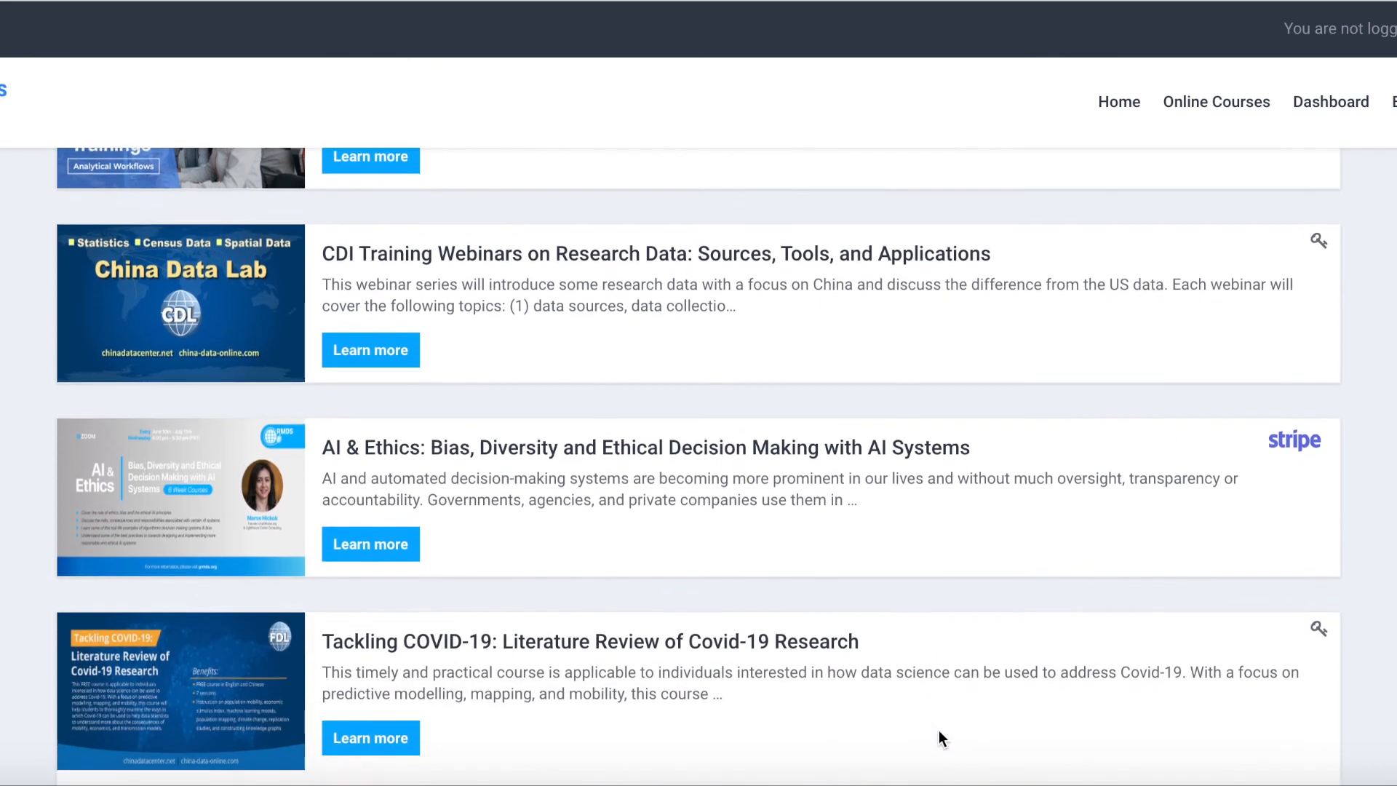
scroll(938, 730, down, 2)
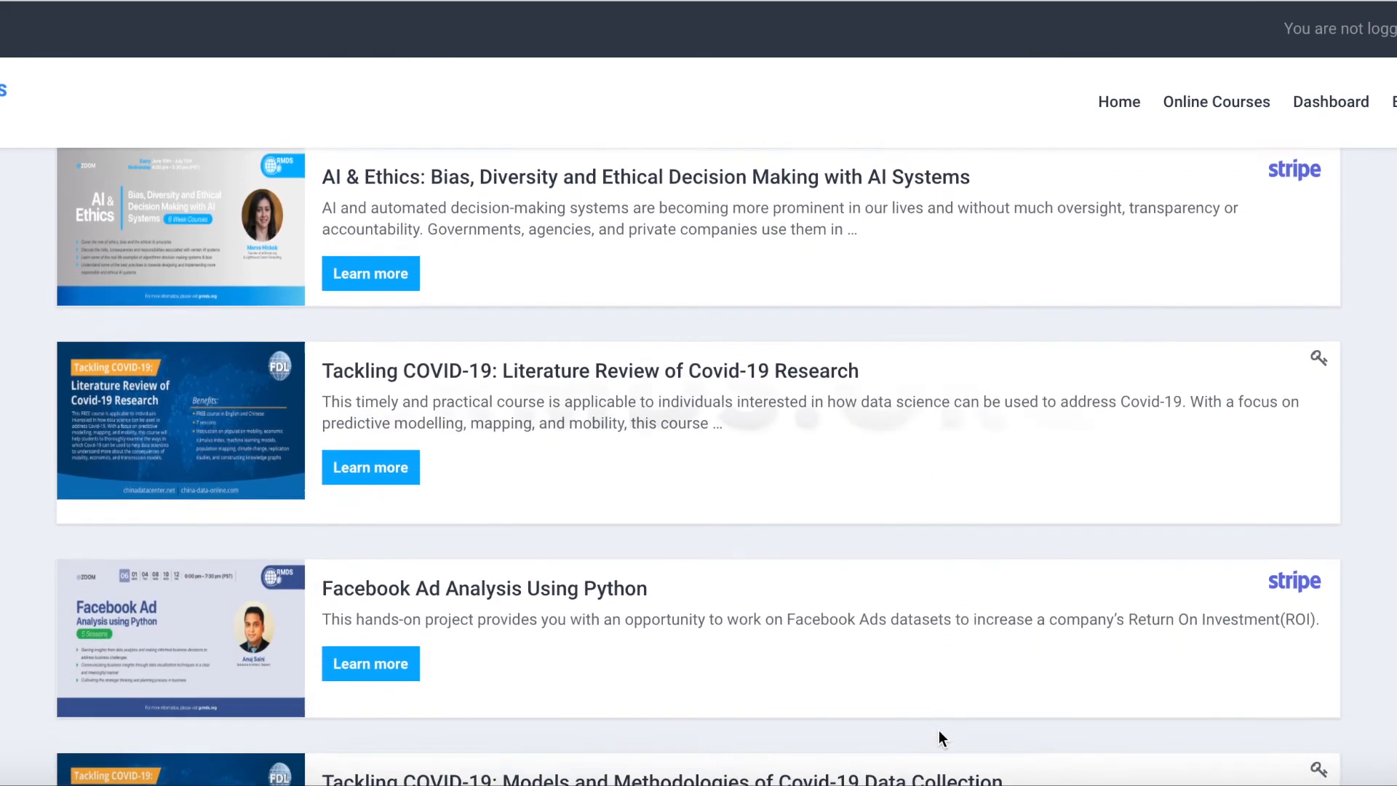